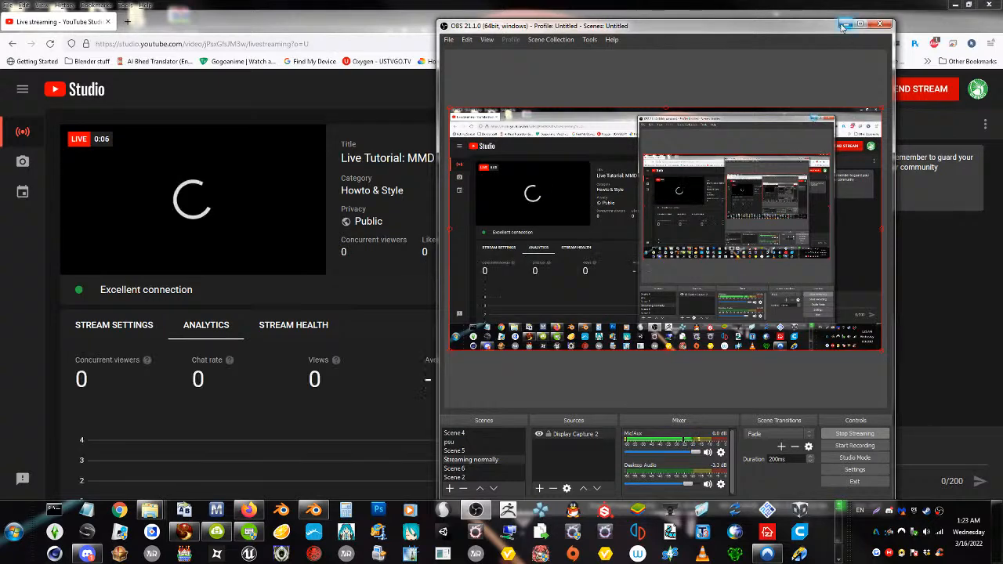
# Minimize the OBS window and copy the video URL of the live stream from its preview
pyautogui.click(844, 25)
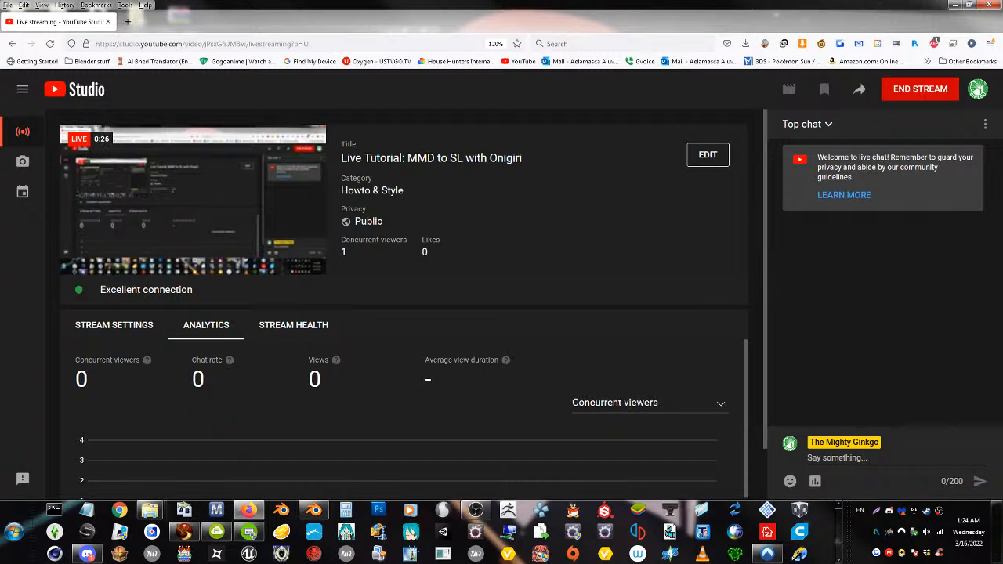
pyautogui.rightClick(152, 201)
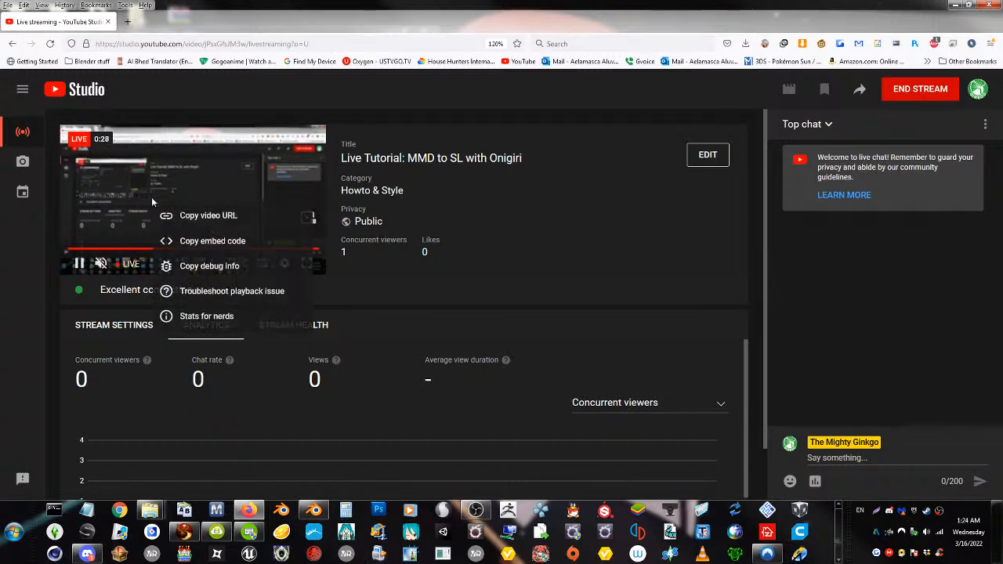
pyautogui.click(188, 216)
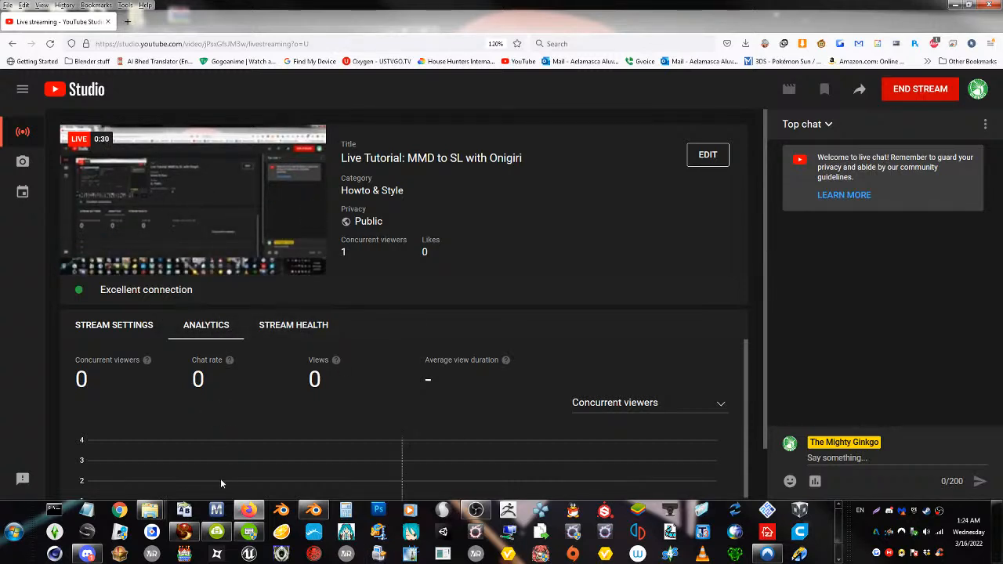
# Switch to Discord and check the latest post in the shameless-promotion channel
pyautogui.click(87, 554)
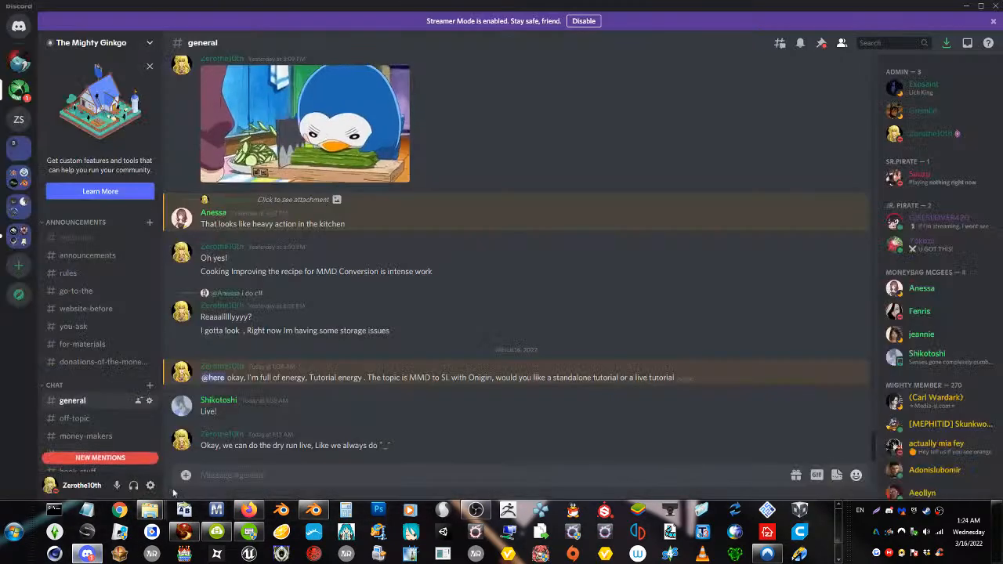
pyautogui.scroll(-5, 117, 452)
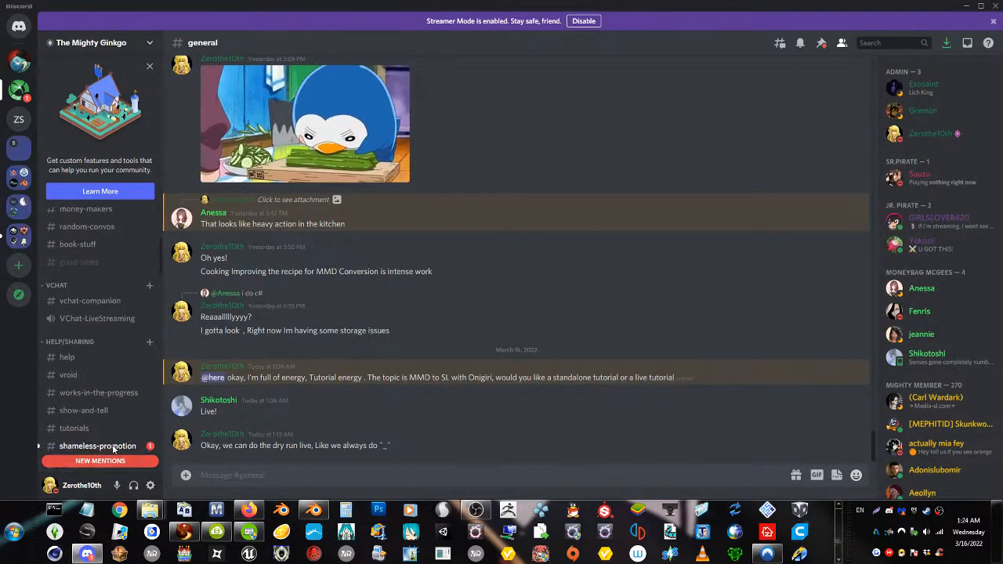
pyautogui.click(94, 446)
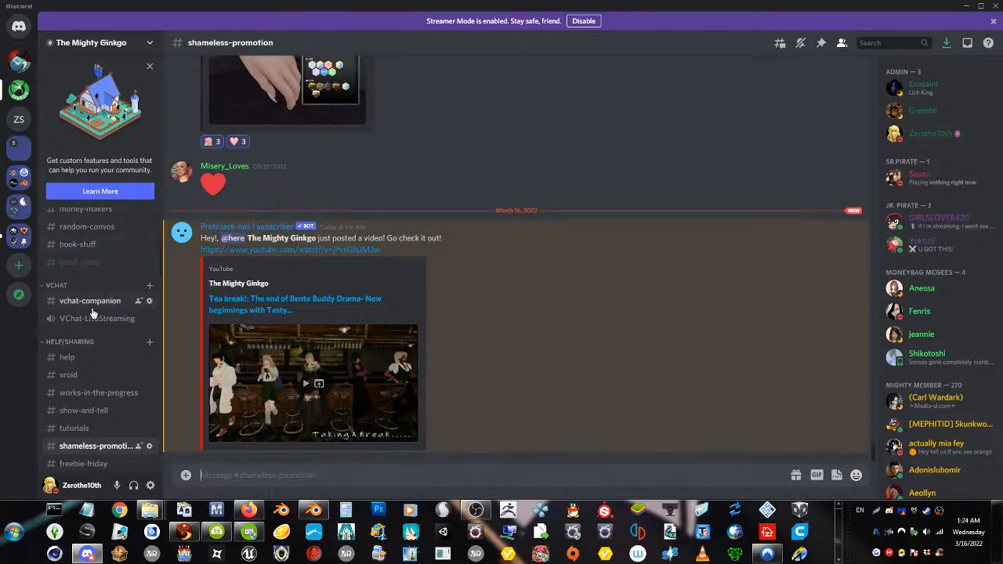
pyautogui.scroll(4, 91, 312)
pyautogui.scroll(2, 91, 311)
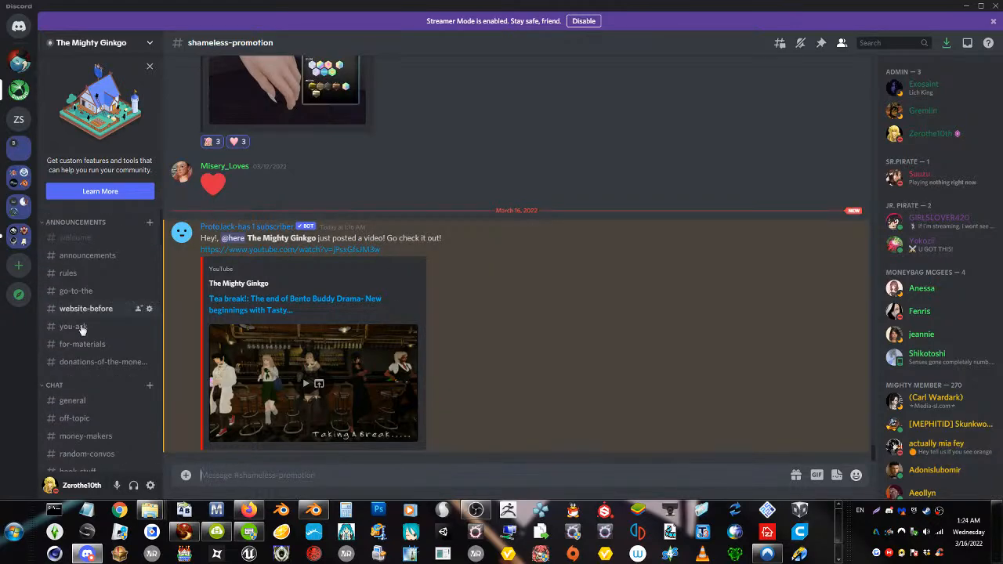
pyautogui.click(78, 401)
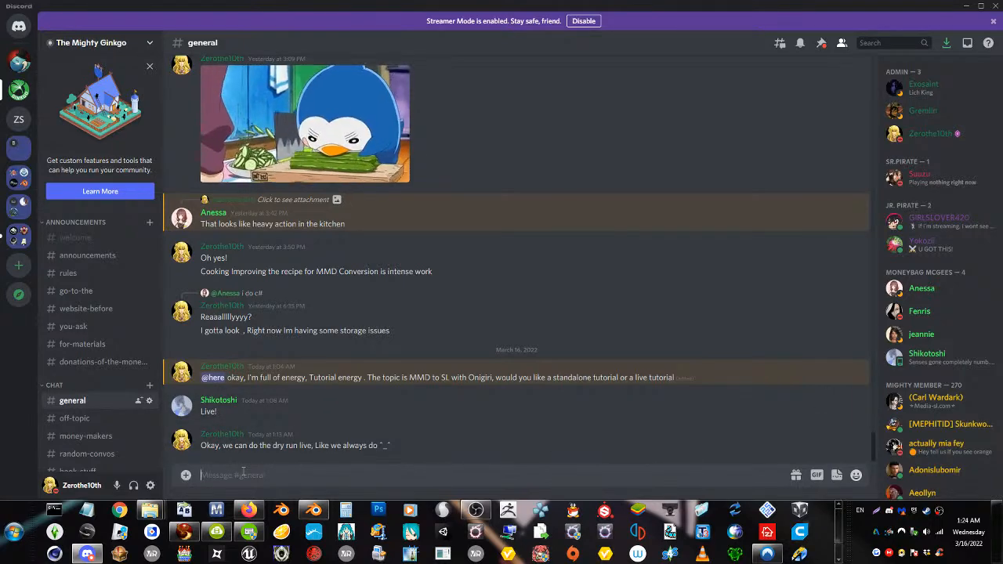
pyautogui.write('@eve')
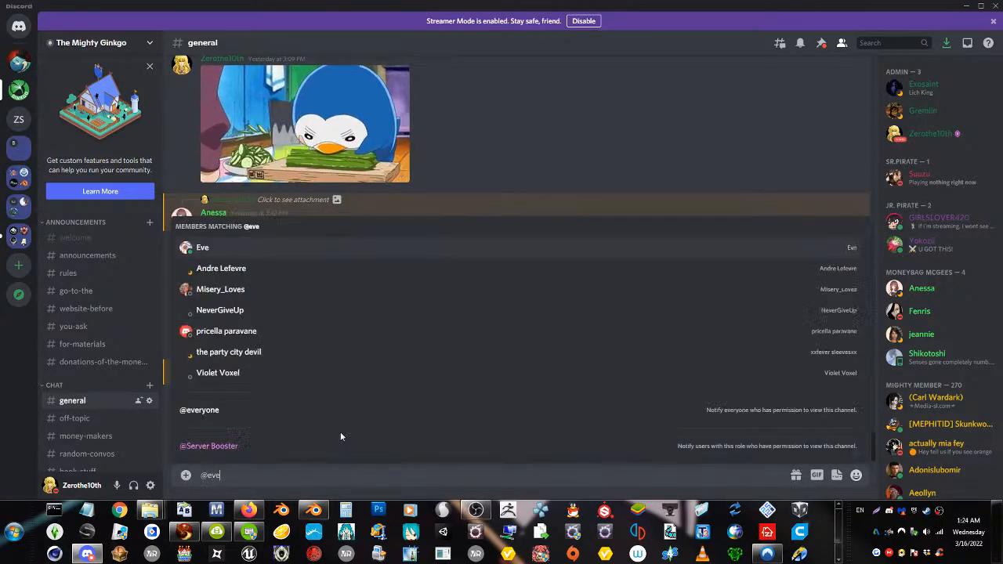
pyautogui.write('ryone ')
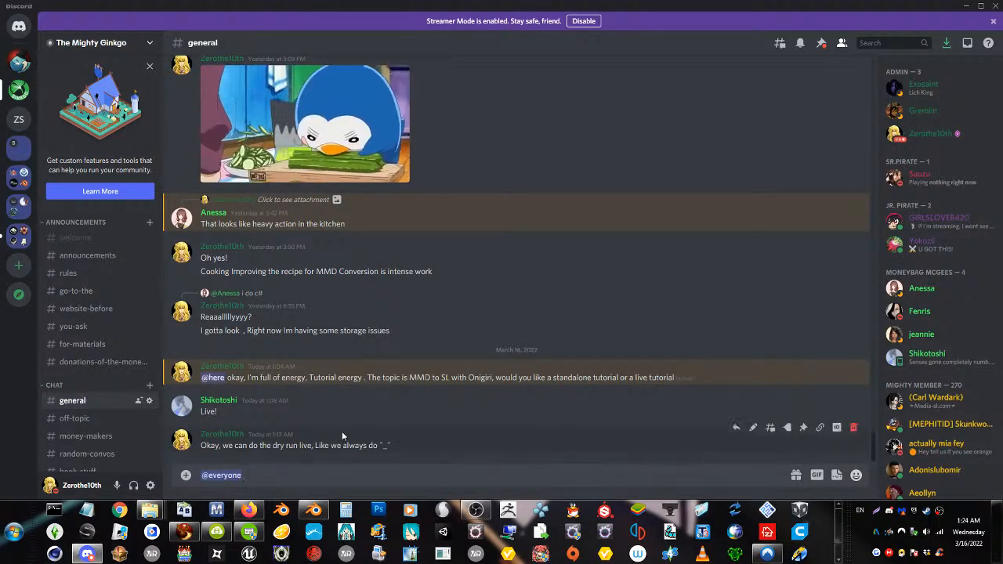
pyautogui.write('A late')
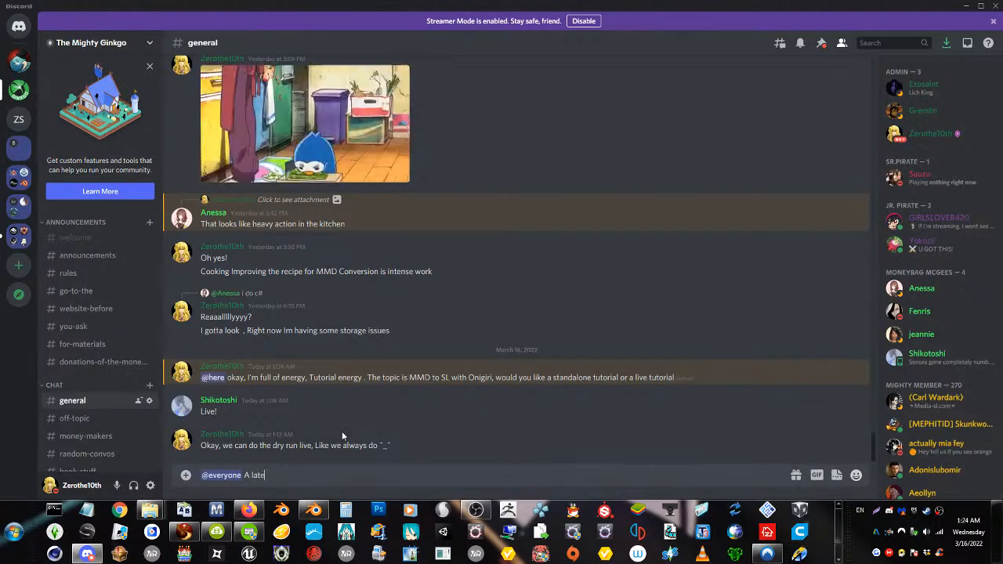
pyautogui.write(' night tutorial ')
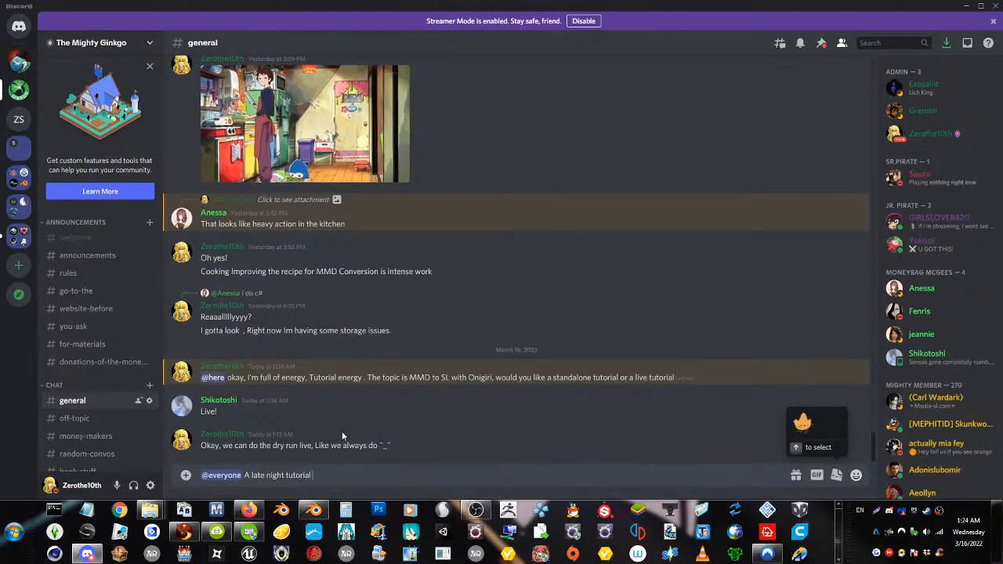
pyautogui.write('with the hubb')
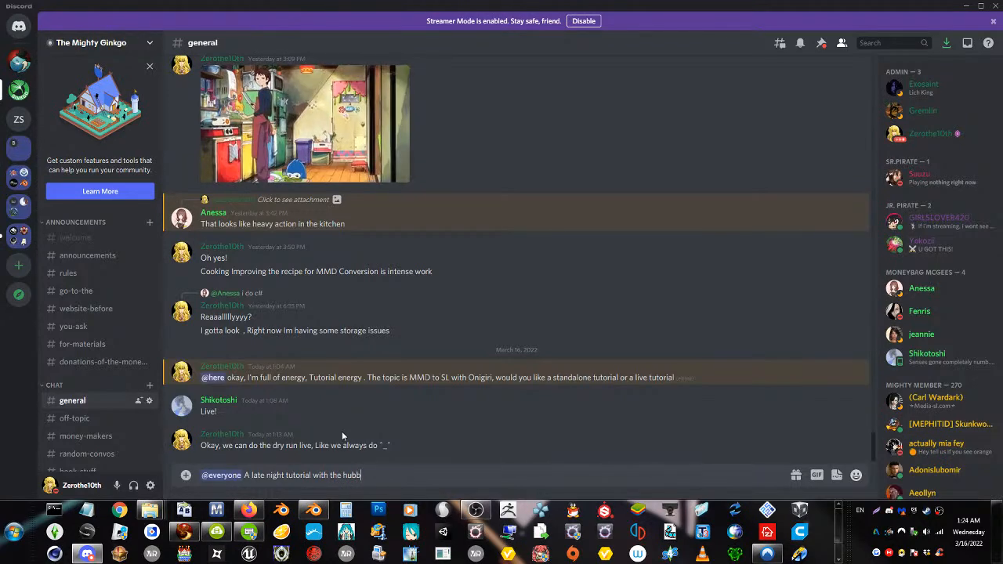
pyautogui.press('BackSpace')
pyautogui.press('BackSpace')
pyautogui.press('BackSpace')
pyautogui.press('BackSpace')
pyautogui.press('BackSpace')
pyautogui.press('BackSpace')
pyautogui.press('BackSpace')
pyautogui.press('BackSpace')
pyautogui.press('BackSpace')
pyautogui.press('BackSpace')
pyautogui.press('BackSpace')
pyautogui.press('BackSpace')
pyautogui.press('BackSpace')
# Continue the message with "! How to convert and Easily I say Convert MMD stuff to SI using Onigiri" and paste the stream link
pyautogui.write('! How to co')
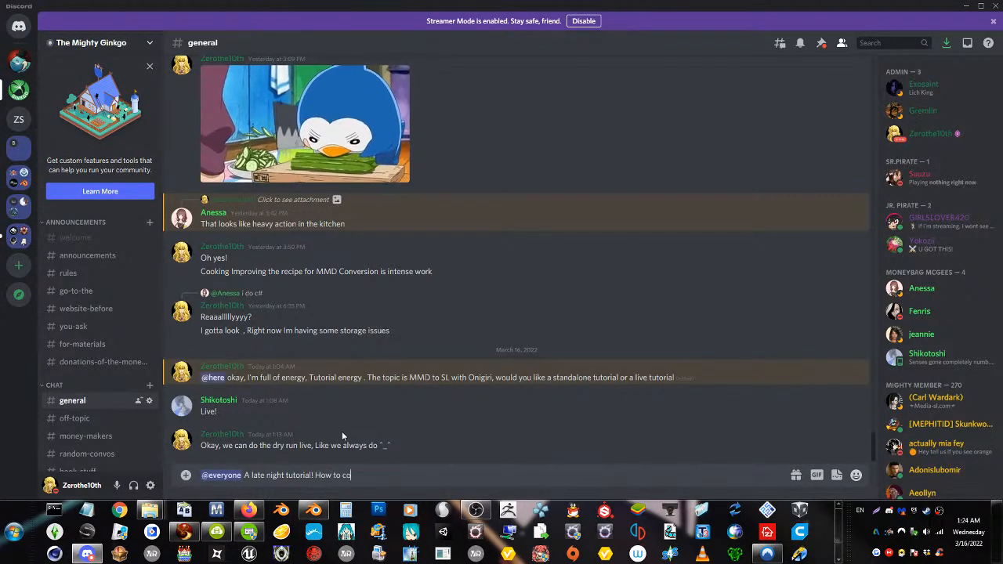
pyautogui.write('nvert and Easily I sa')
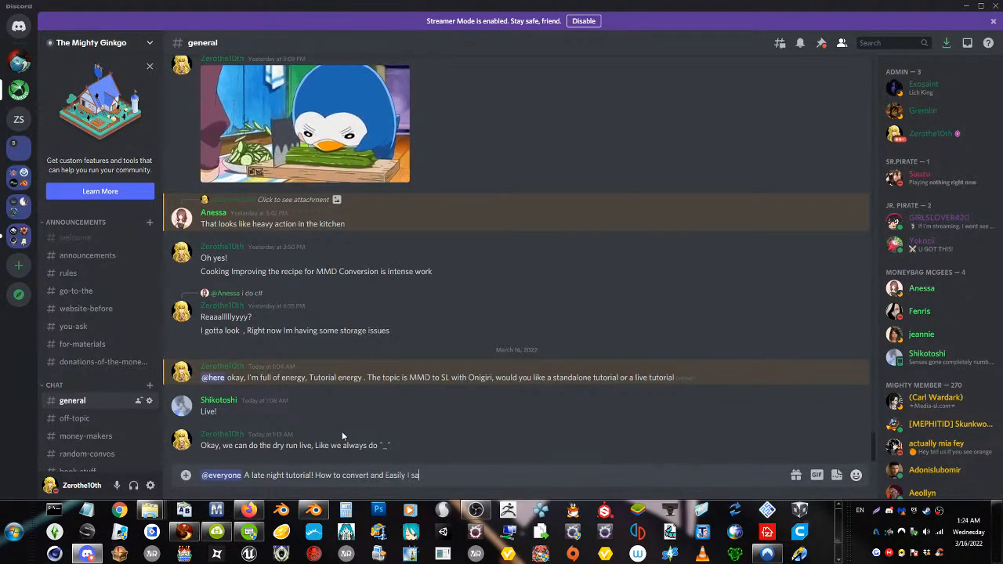
pyautogui.write('y Convert')
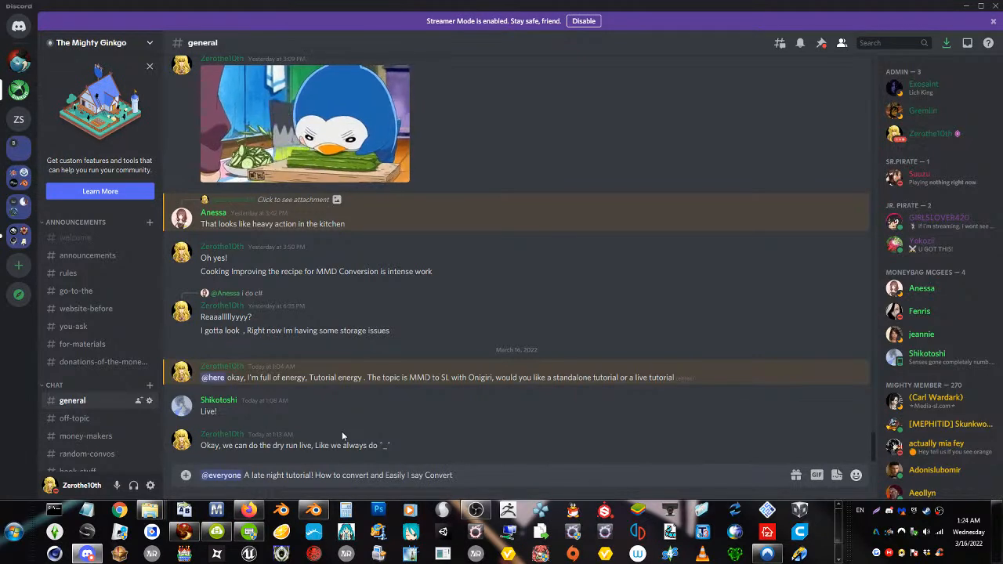
pyautogui.write(' MMD st')
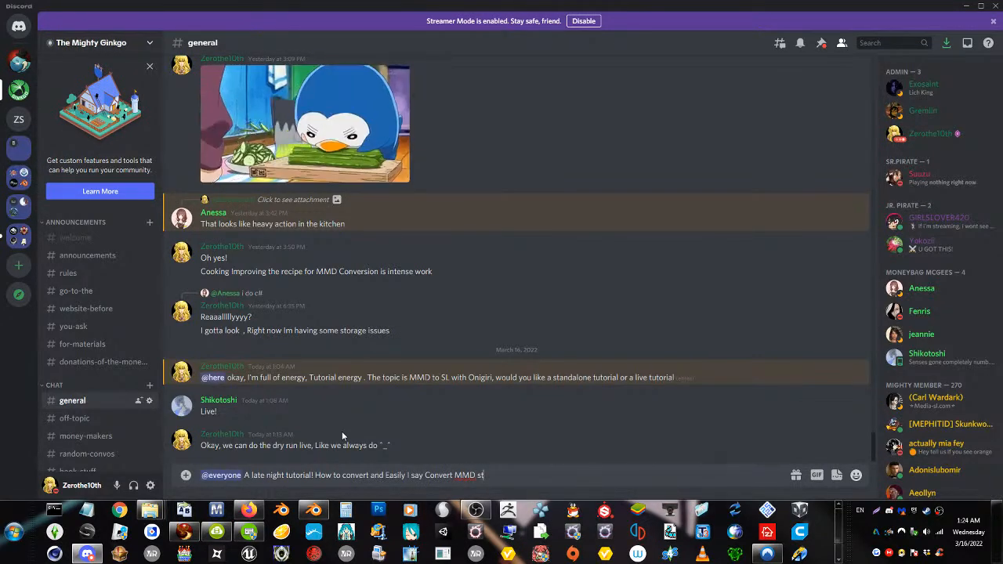
pyautogui.write('uff to SI using Onigiri')
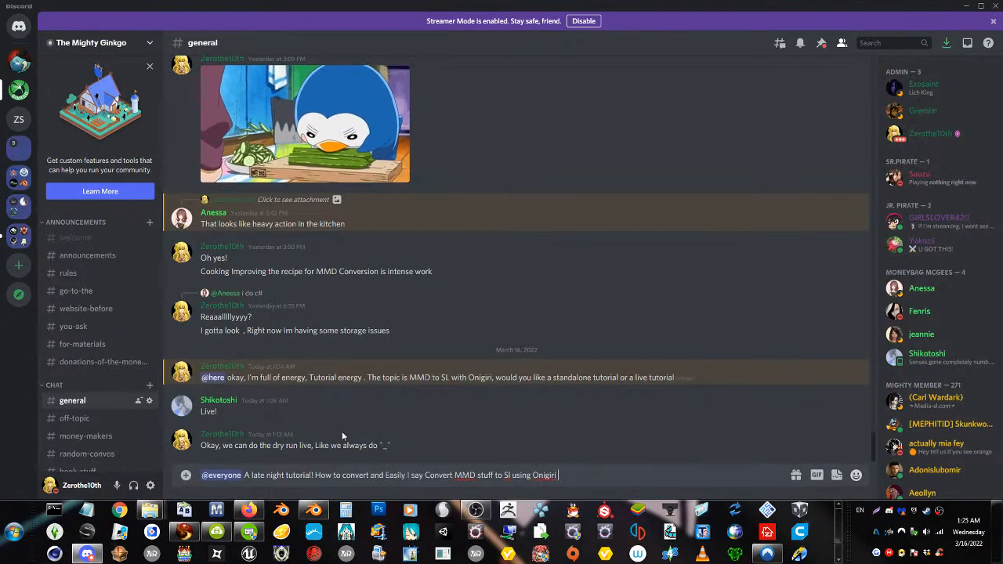
pyautogui.hotkey('ctrl', 'v')
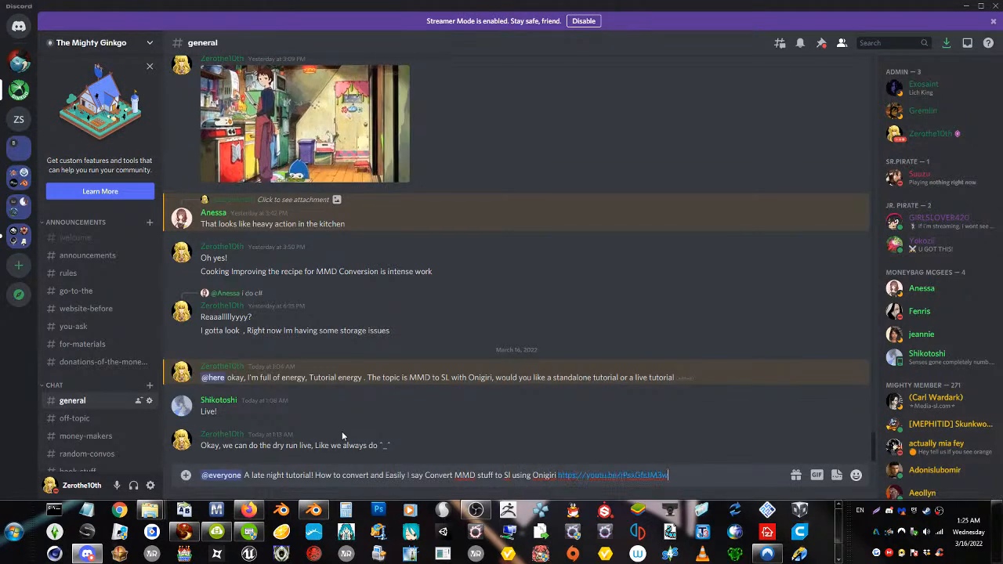
# Add the line "The hubby is here too so you know how those tutorials with him home go lol" and send the message to everyone
pyautogui.hotkey('shift', 'Return')
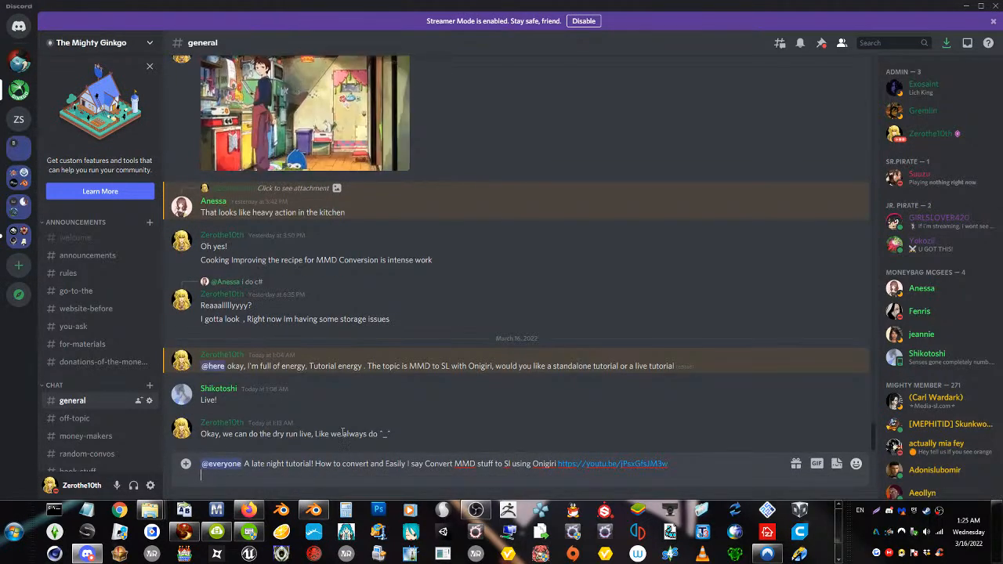
pyautogui.write('The hubby is h')
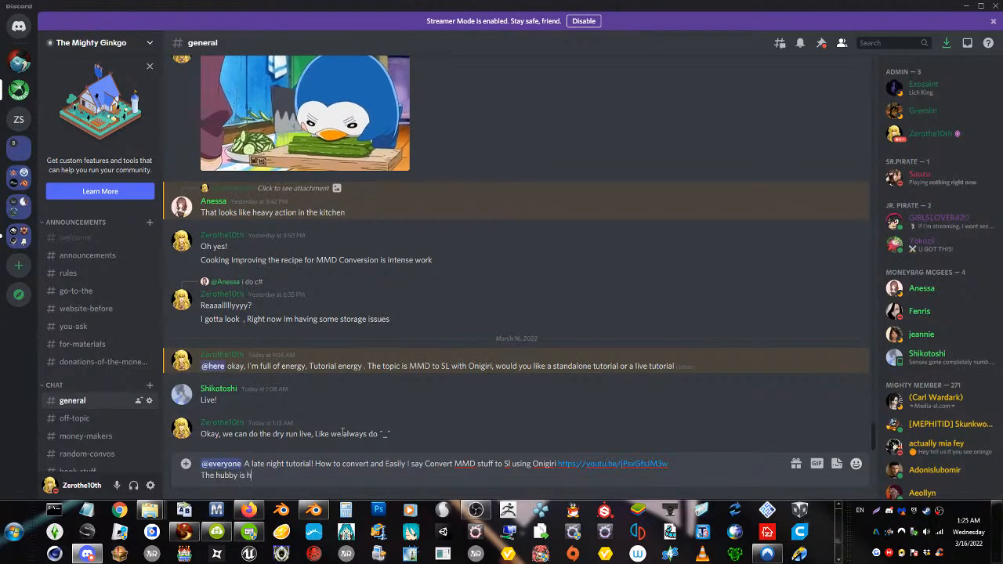
pyautogui.write('ere too so you know how those tutorials with him home go lol')
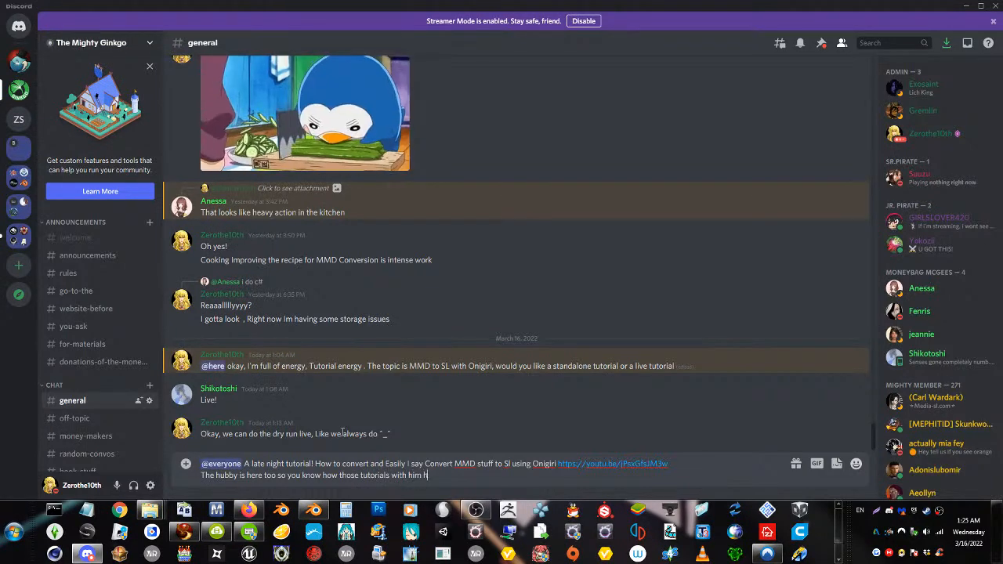
pyautogui.press('Return')
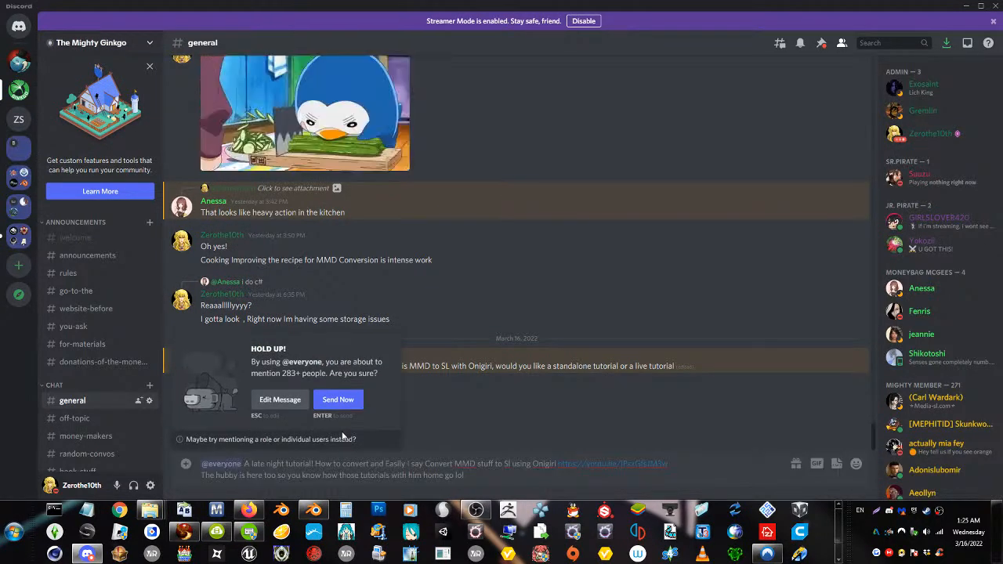
pyautogui.press('Return')
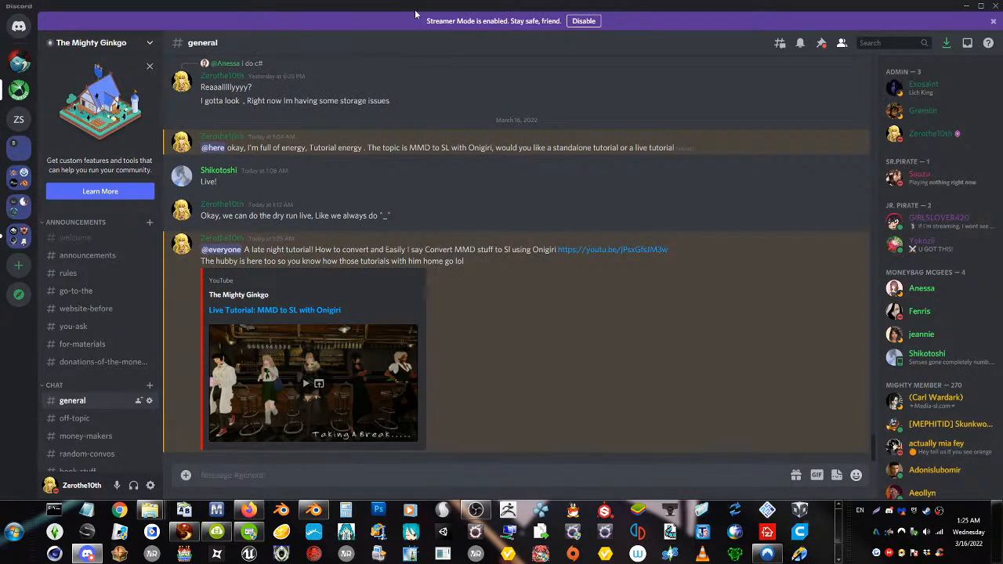
# Minimize Discord, then place the un-maximized YouTube Studio window beside Firestorm with its stream preview paused
pyautogui.click(966, 6)
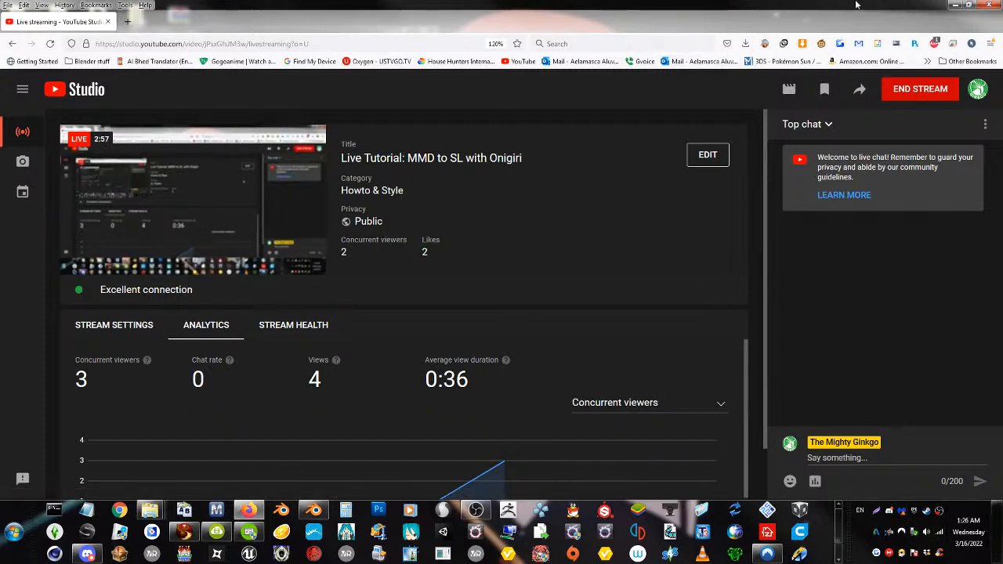
pyautogui.moveTo(674, 8); pyautogui.dragTo(656, 38)
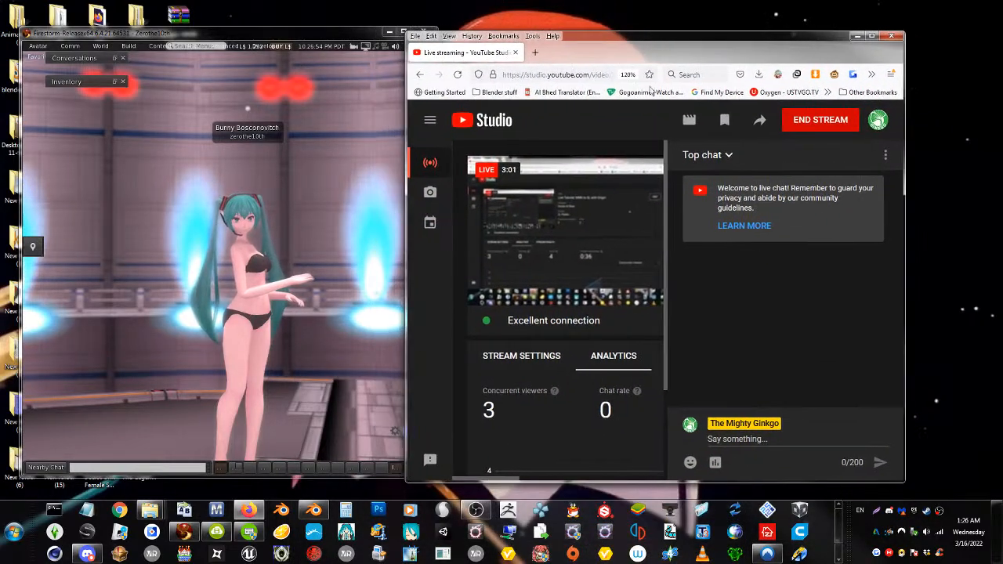
pyautogui.click(487, 295)
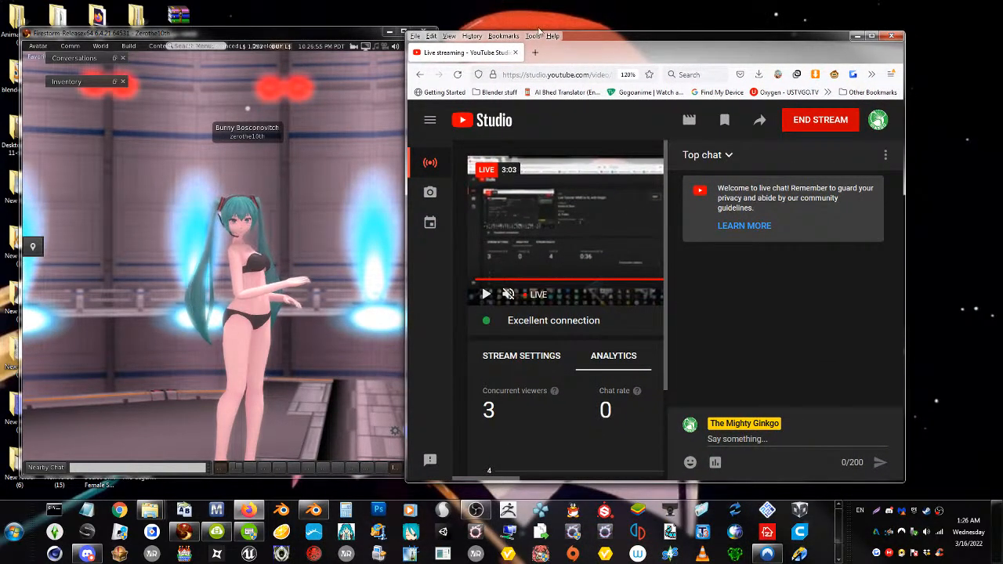
pyautogui.moveTo(594, 45); pyautogui.dragTo(669, 38)
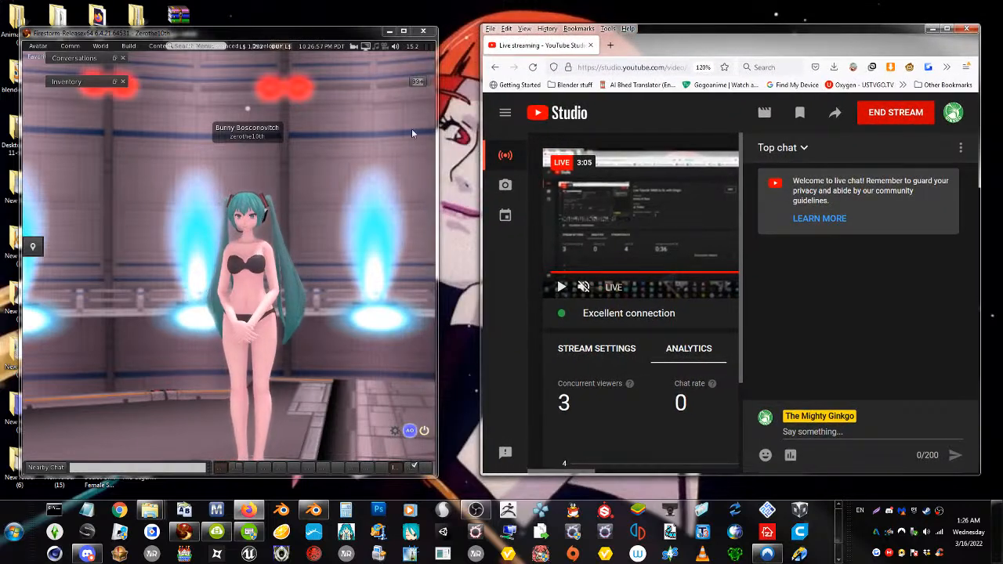
# Widen the Firestorm window around the avatar, then bring the YouTube Studio live chat to the front
pyautogui.moveTo(436, 141); pyautogui.dragTo(727, 143)
pyautogui.keyDown('ctrl'); pyautogui.keyDown('alt'); pyautogui.moveTo(473, 337); pyautogui.dragTo(493, 319); pyautogui.keyUp('alt'); pyautogui.keyUp('ctrl')
pyautogui.keyDown('alt'); pyautogui.moveTo(380, 261); pyautogui.dragTo(386, 261); pyautogui.keyUp('alt')
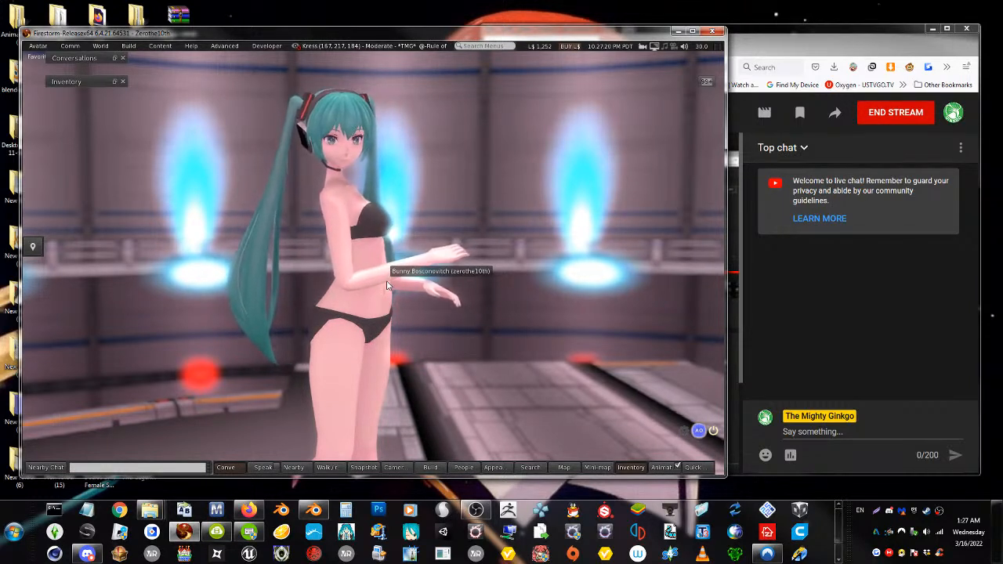
pyautogui.click(774, 33)
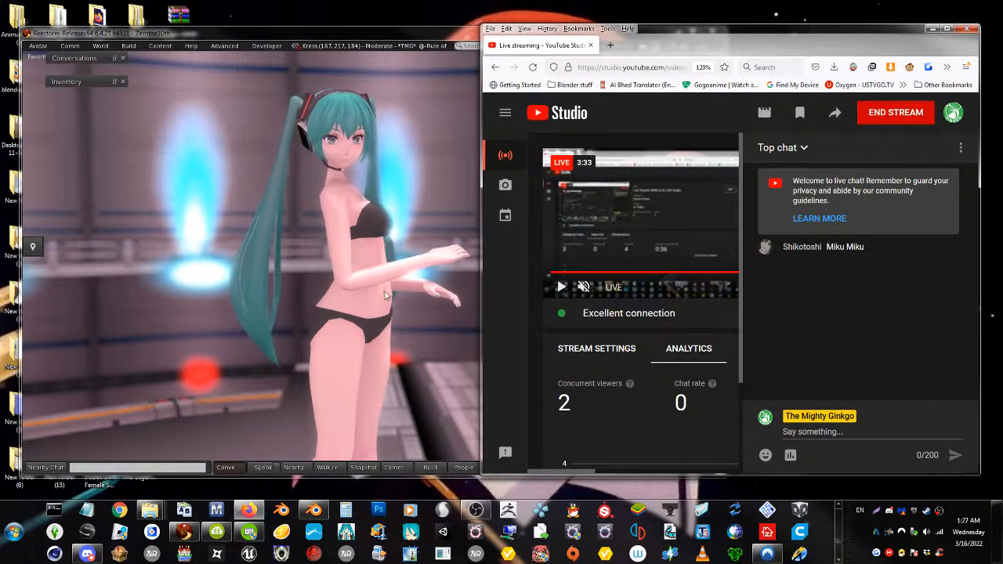
# Bring the Firestorm window in front of the stream chat, showing the whole avatar and the stage around it
pyautogui.click(443, 283)
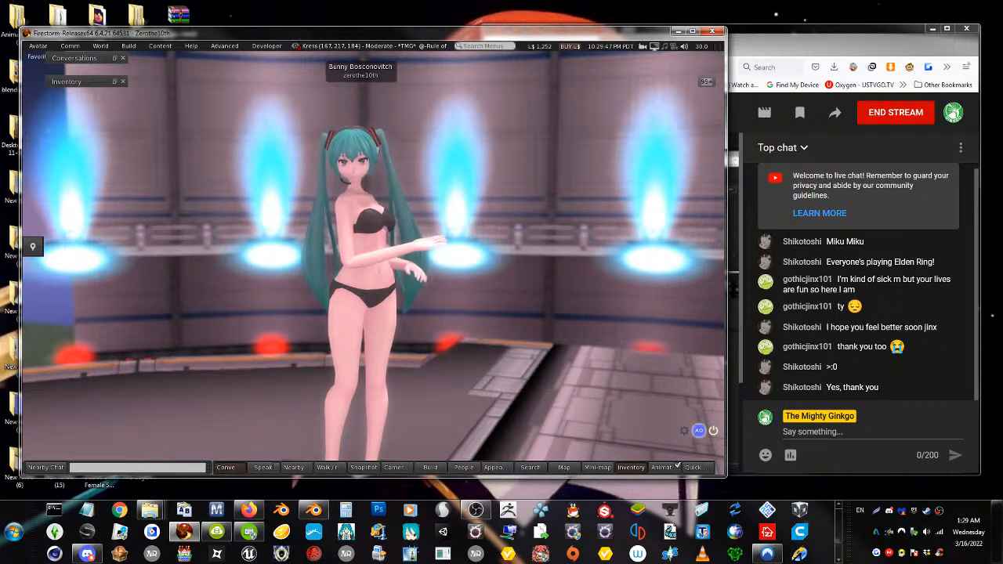
pyautogui.scroll(-2, 425, 291)
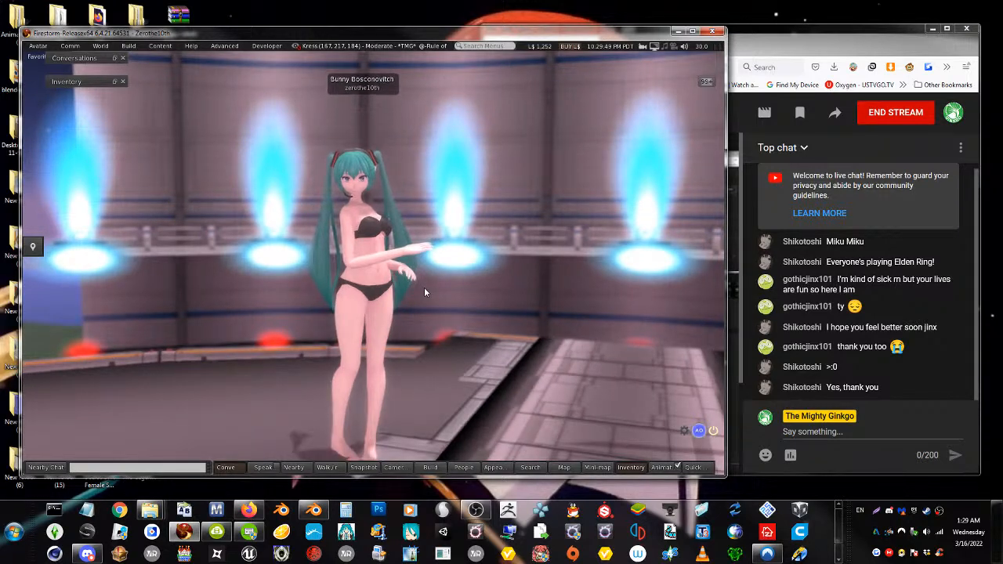
pyautogui.scroll(-1, 425, 292)
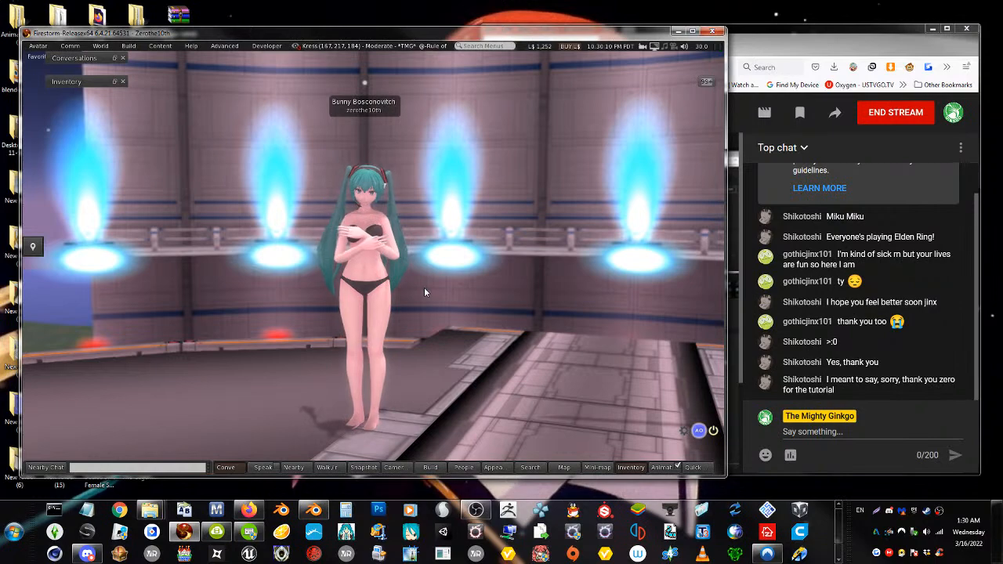
pyautogui.scroll(-3, 421, 288)
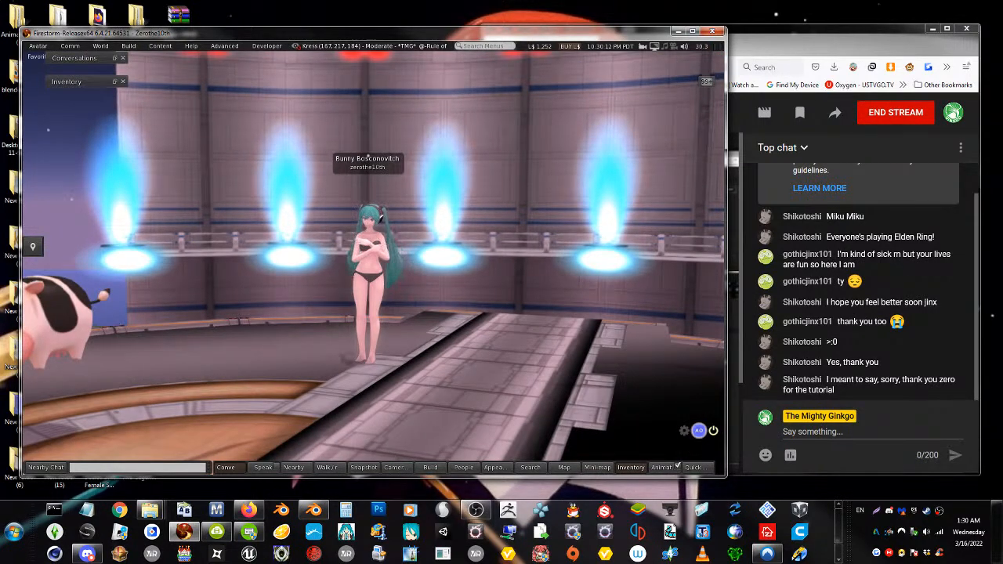
pyautogui.keyDown('alt'); pyautogui.moveTo(61, 317); pyautogui.dragTo(297, 266); pyautogui.keyUp('alt')
pyautogui.rightClick(378, 270)
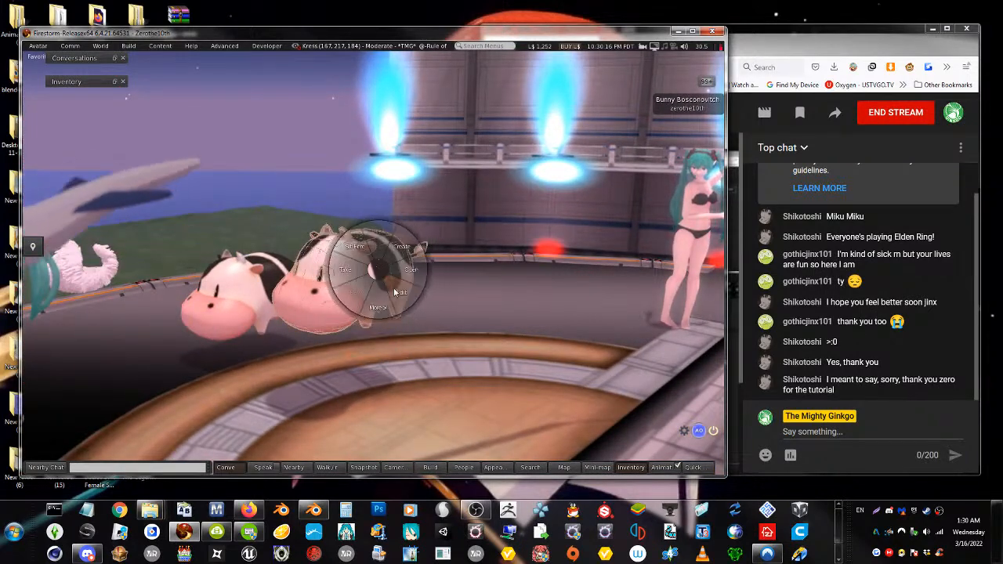
pyautogui.click(395, 291)
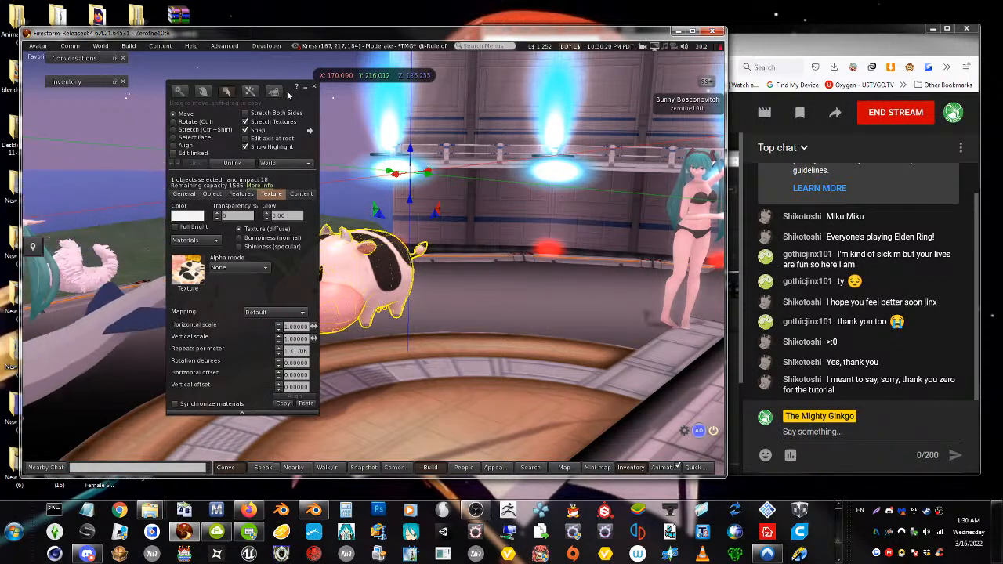
pyautogui.press('Escape')
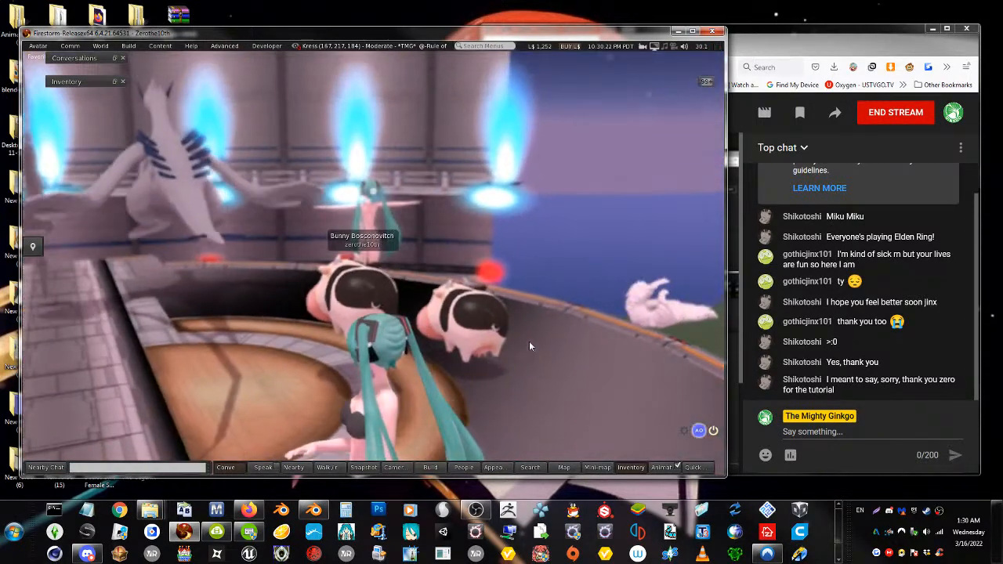
# Rotate the winged creature statue by 177 degrees about the Z axis, then stop editing
pyautogui.moveTo(188, 201)
pyautogui.keyDown('alt'); pyautogui.mouseDown()
pyautogui.moveTo(290, 202)
pyautogui.moveTo(188, 201)
pyautogui.mouseUp(); pyautogui.keyUp('alt')
pyautogui.keyDown('alt'); pyautogui.moveTo(456, 295); pyautogui.dragTo(373, 262); pyautogui.keyUp('alt')
pyautogui.keyDown('ctrl'); pyautogui.keyDown('alt'); pyautogui.moveTo(635, 365); pyautogui.dragTo(369, 272); pyautogui.keyUp('alt'); pyautogui.keyUp('ctrl')
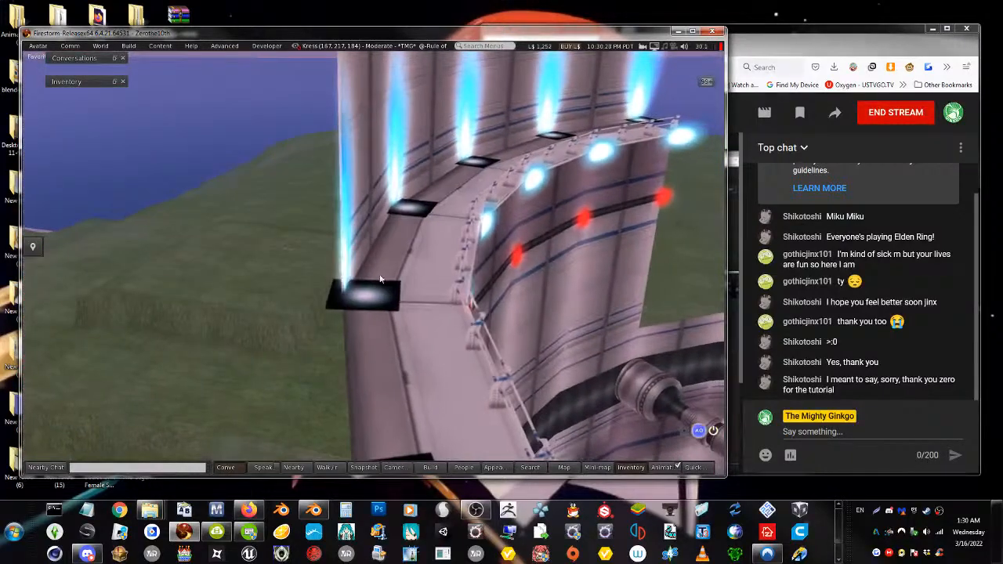
pyautogui.press('Up')
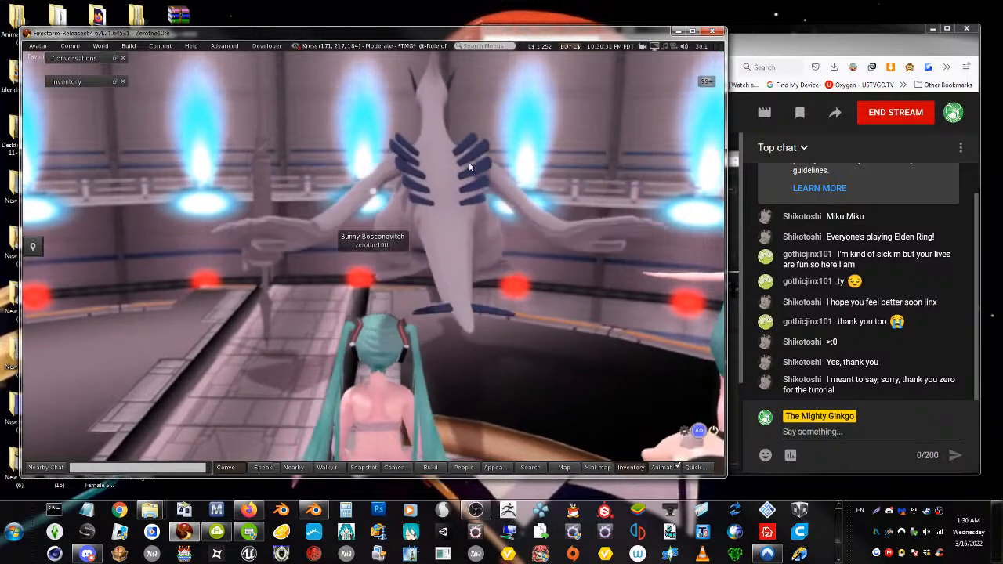
pyautogui.rightClick(468, 162)
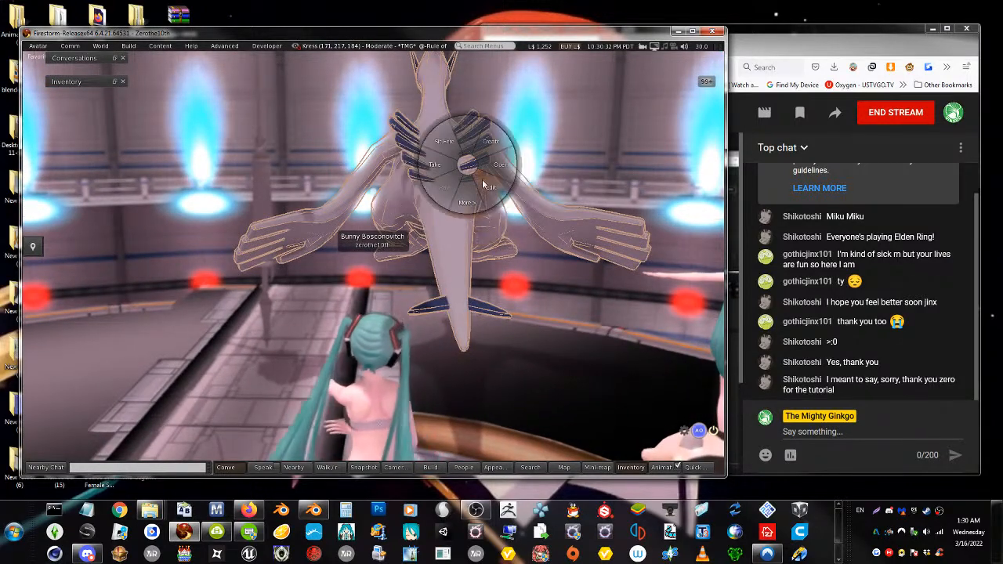
pyautogui.click(489, 186)
pyautogui.click(173, 121)
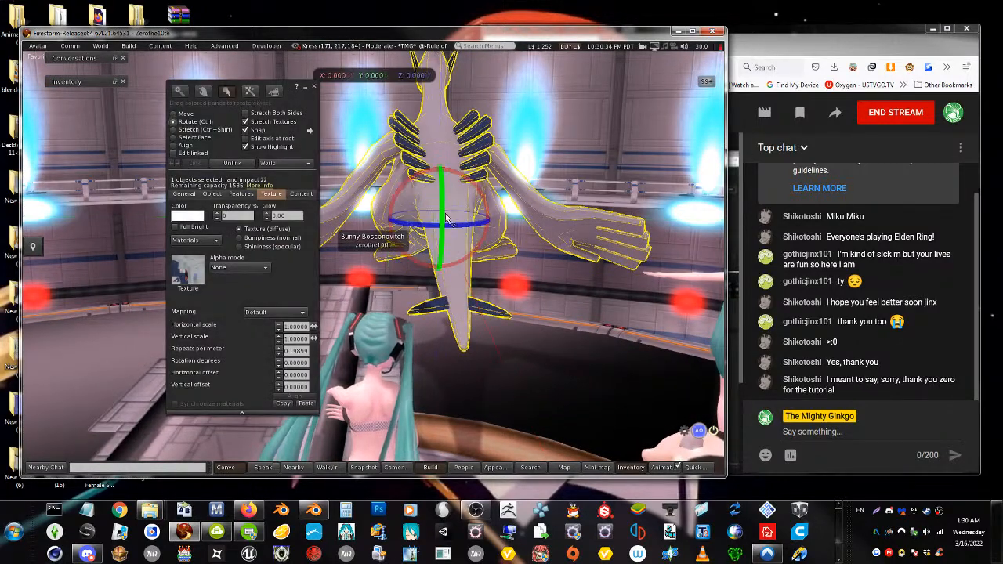
pyautogui.moveTo(448, 220); pyautogui.dragTo(282, 208)
pyautogui.scroll(-3, 445, 181)
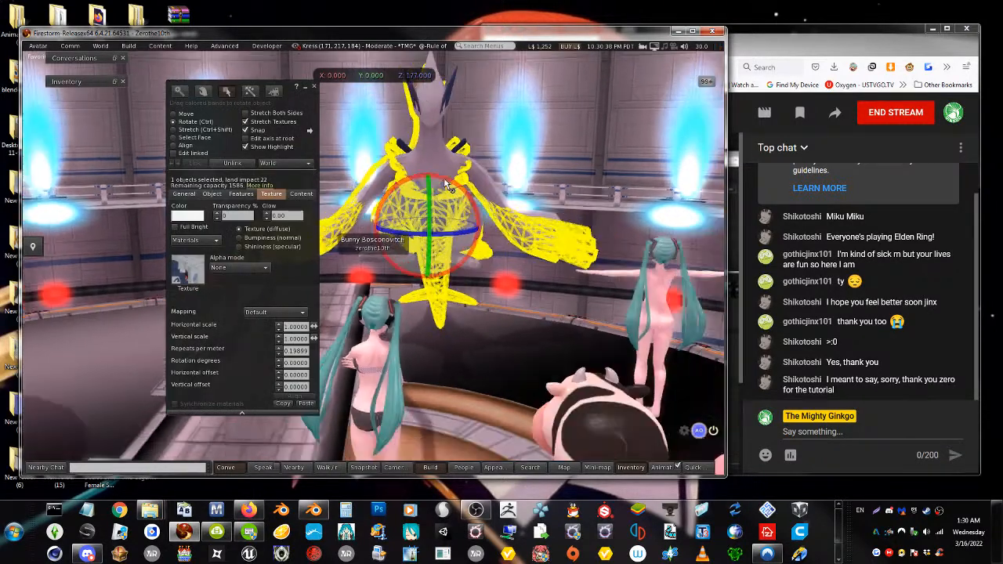
pyautogui.scroll(-2, 445, 185)
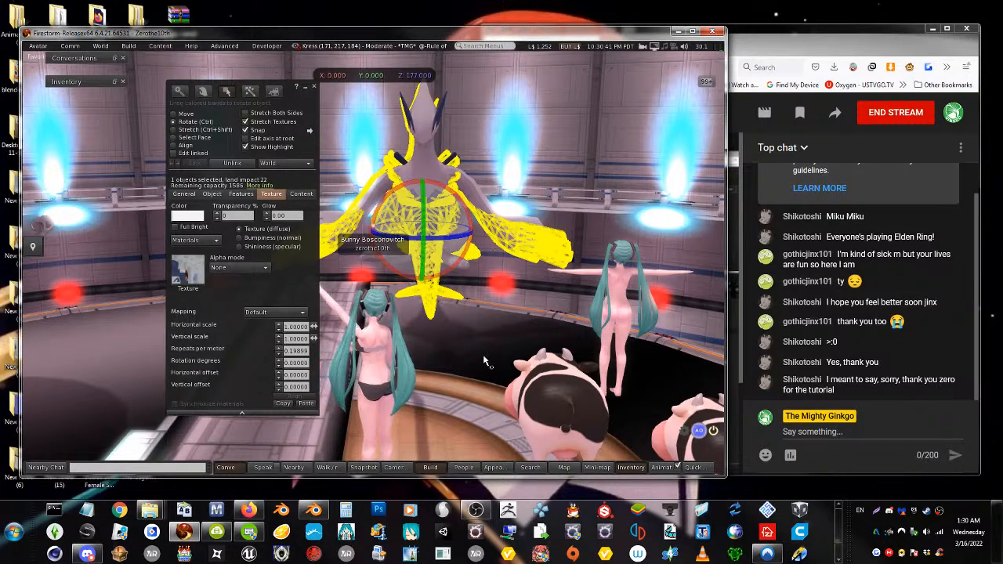
pyautogui.click(341, 215)
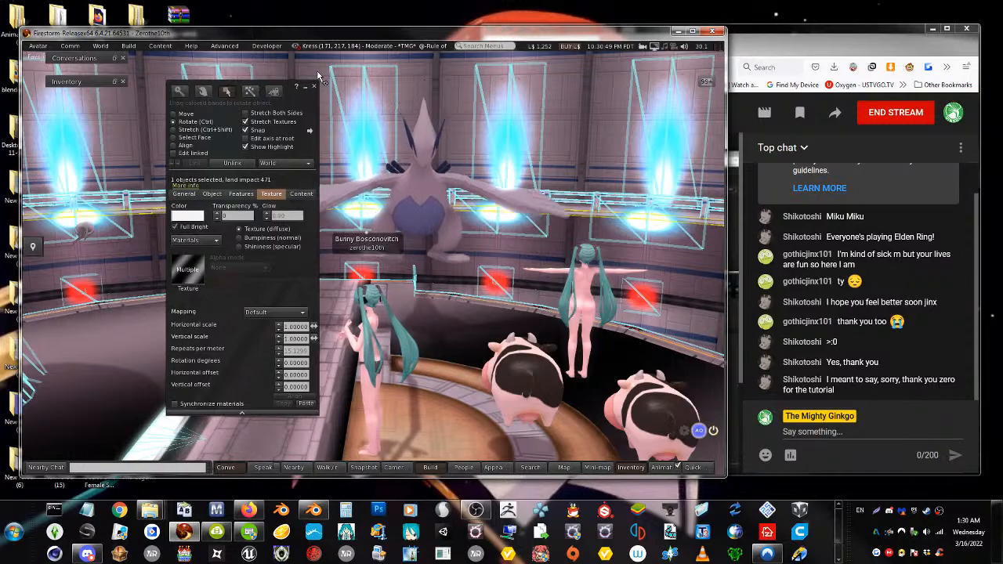
pyautogui.press('Escape')
# Walk the avatar around the stage walkway and turn it to face the cows and the open landscape
pyautogui.press('Left')
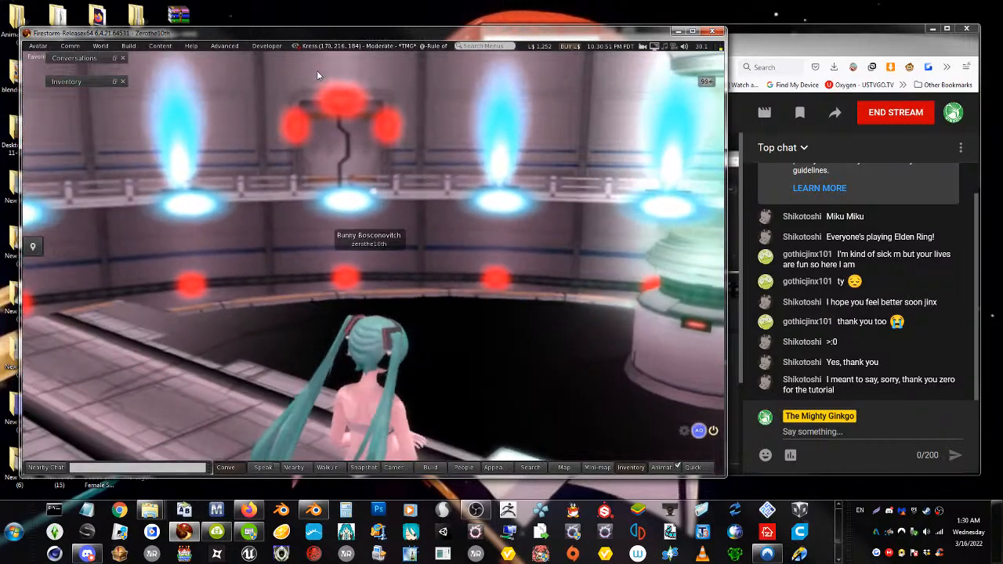
pyautogui.press('Down')
pyautogui.press('Right')
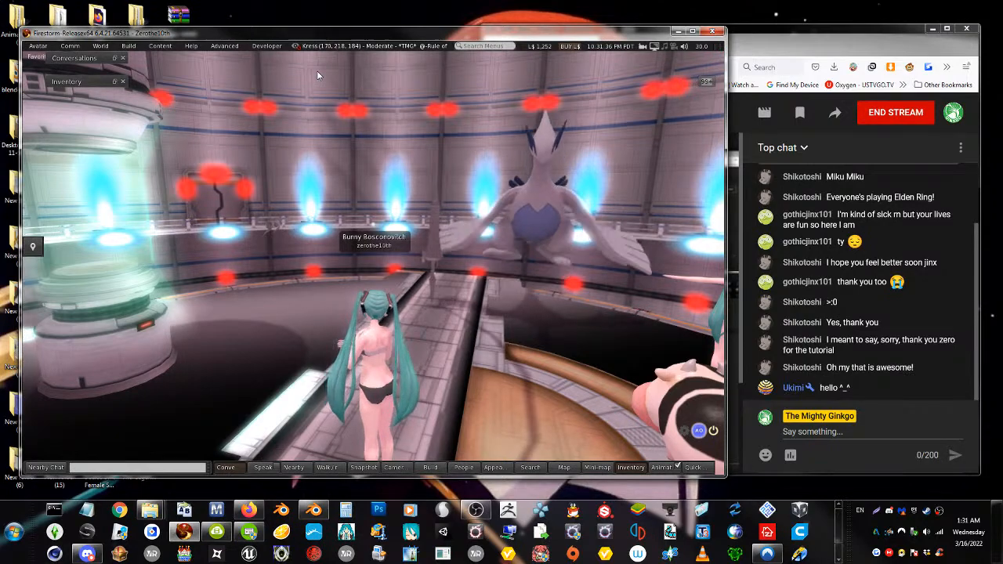
pyautogui.press('Return')
pyautogui.press('Return')
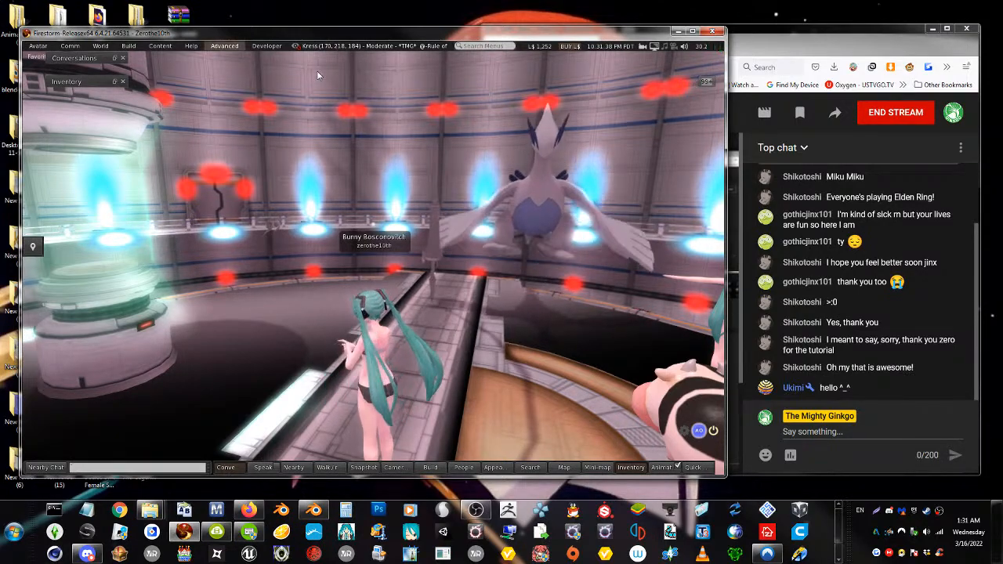
pyautogui.press('Left')
pyautogui.press('Right')
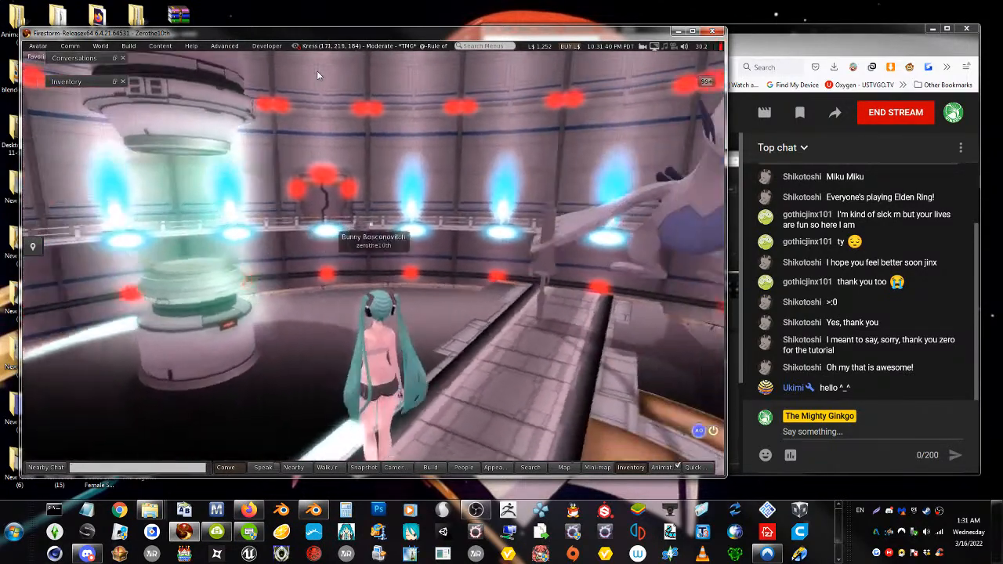
pyautogui.press('Right')
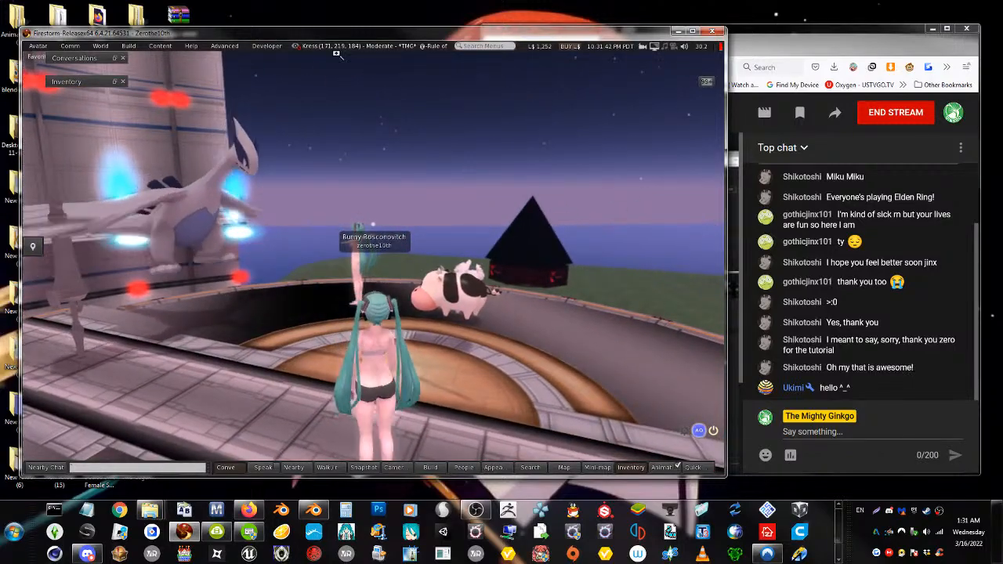
# Examine the avatar from the front and sides, including its face, hair and upper body up close
pyautogui.keyDown('alt'); pyautogui.moveTo(352, 369); pyautogui.dragTo(658, 317); pyautogui.keyUp('alt')
pyautogui.keyDown('alt'); pyautogui.moveTo(329, 321); pyautogui.dragTo(368, 327); pyautogui.keyUp('alt')
pyautogui.keyDown('alt'); pyautogui.click(373, 298); pyautogui.keyUp('alt')
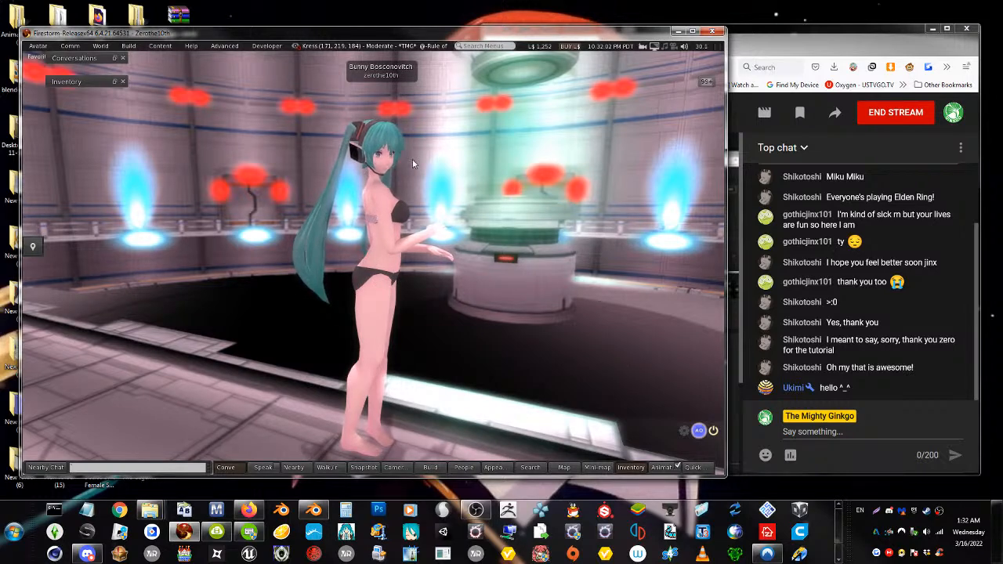
pyautogui.keyDown('alt'); pyautogui.moveTo(382, 259); pyautogui.dragTo(375, 212); pyautogui.keyUp('alt')
pyautogui.keyDown('alt'); pyautogui.moveTo(380, 159); pyautogui.dragTo(377, 82); pyautogui.keyUp('alt')
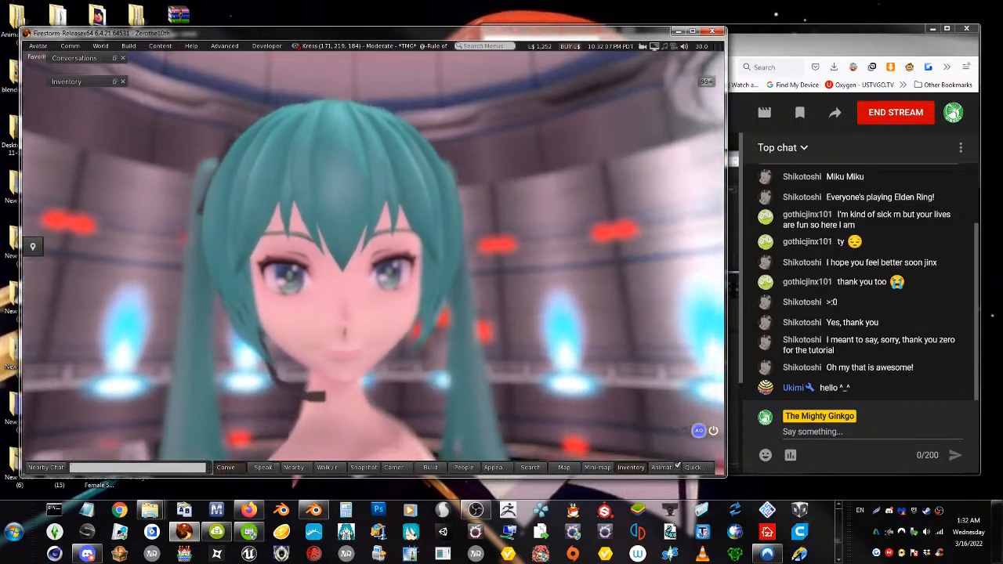
pyautogui.keyDown('ctrl'); pyautogui.keyDown('alt'); pyautogui.moveTo(361, 300); pyautogui.dragTo(370, 352); pyautogui.keyUp('alt'); pyautogui.keyUp('ctrl')
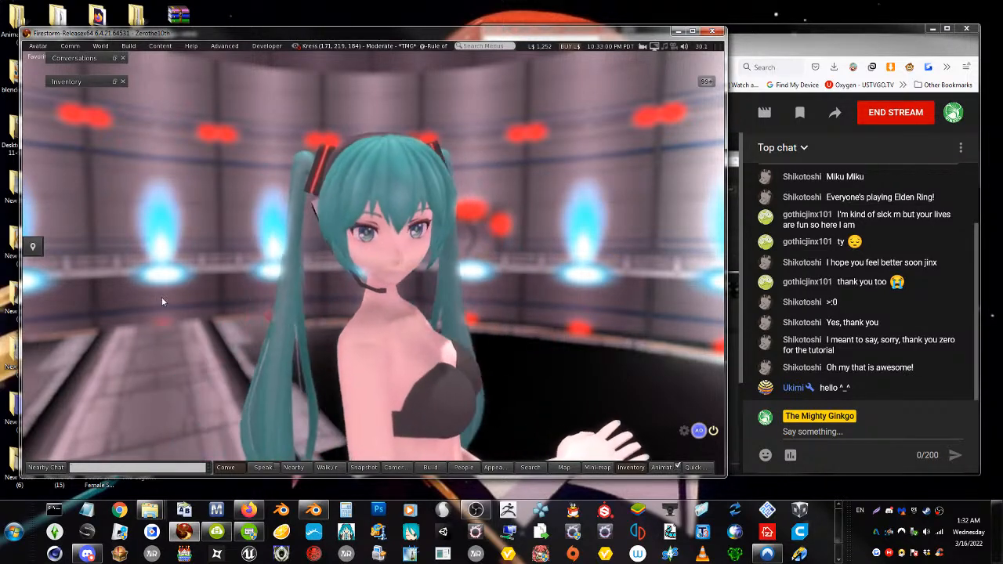
pyautogui.keyDown('alt'); pyautogui.moveTo(383, 313); pyautogui.dragTo(374, 264); pyautogui.keyUp('alt')
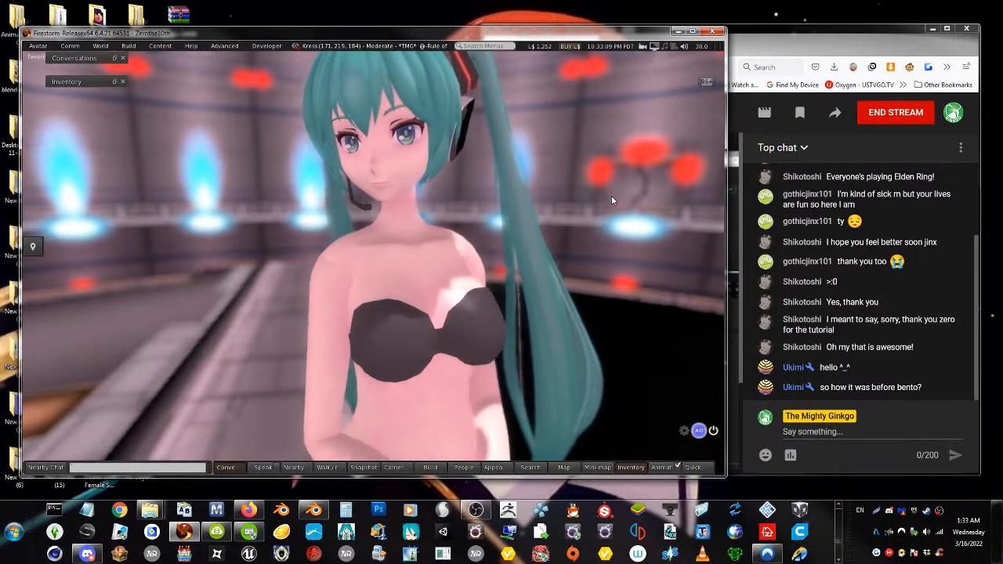
pyautogui.scroll(-4, 612, 201)
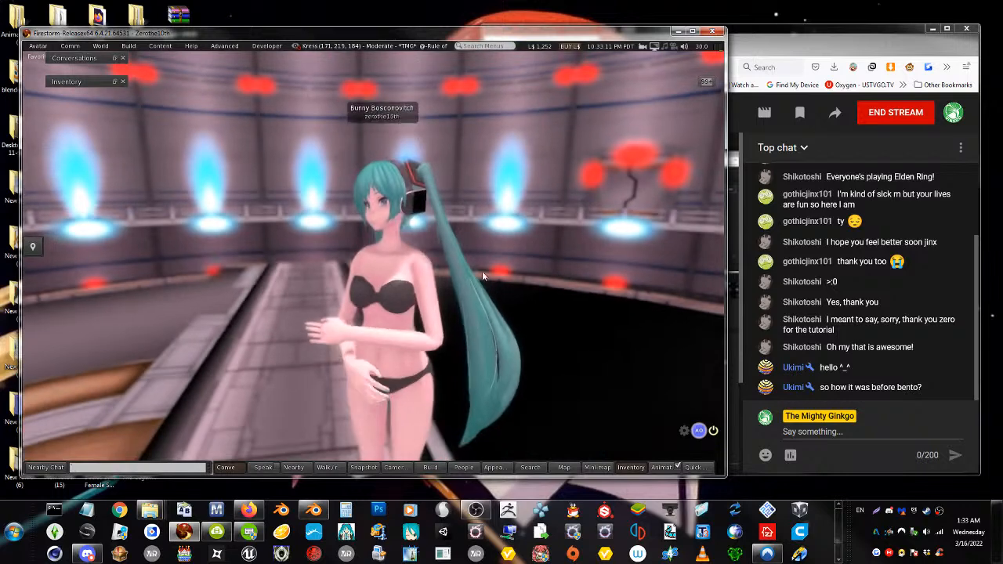
pyautogui.keyDown('alt'); pyautogui.moveTo(400, 329); pyautogui.dragTo(401, 322); pyautogui.keyUp('alt')
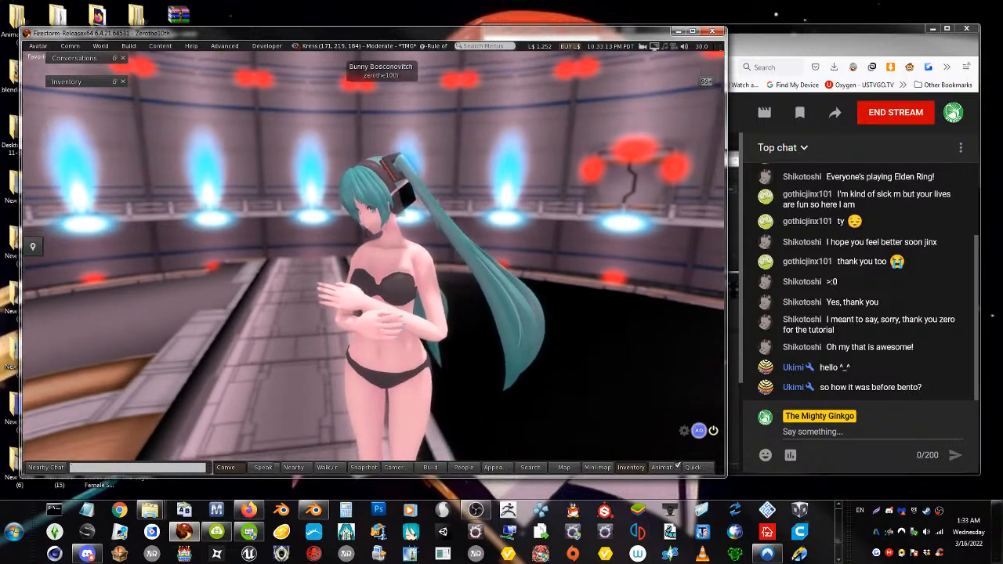
pyautogui.keyDown('alt'); pyautogui.moveTo(374, 266); pyautogui.dragTo(415, 254); pyautogui.keyUp('alt')
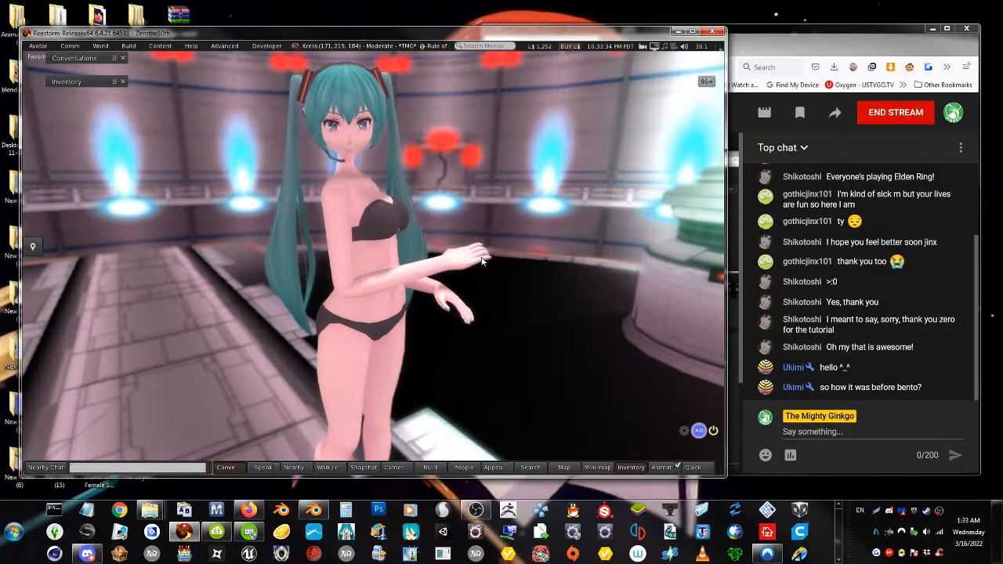
pyautogui.scroll(-3, 392, 151)
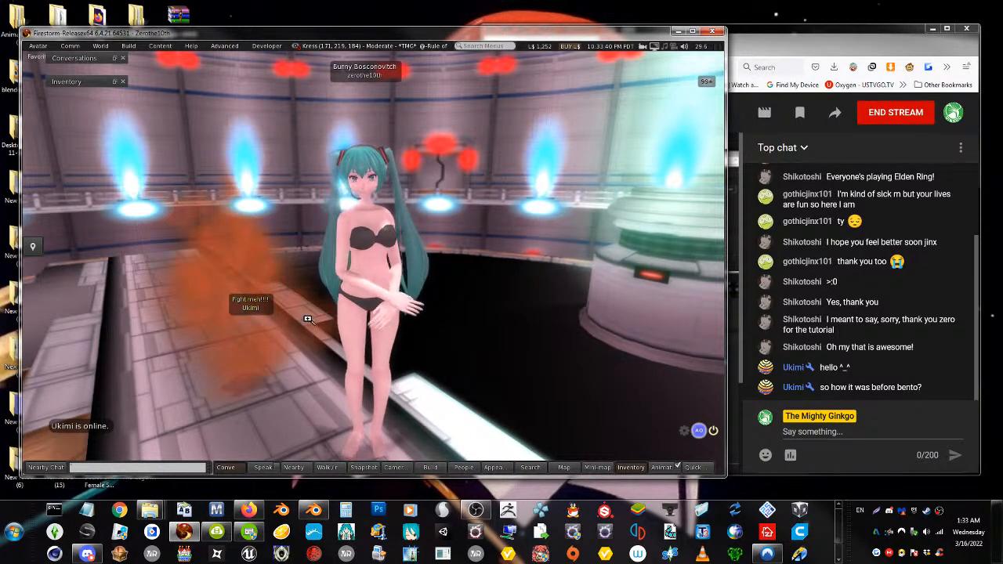
# Turn the avatar on the walkway and examine the small orange-eyed visitor avatar up close and from farther back
pyautogui.press('Right')
pyautogui.press('Left')
pyautogui.press('Down')
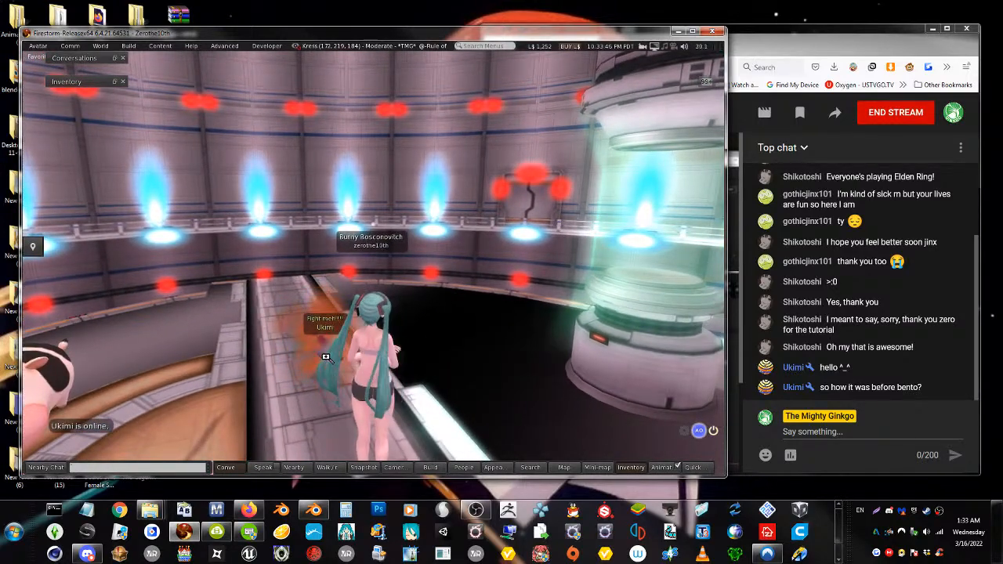
pyautogui.keyDown('alt'); pyautogui.moveTo(324, 353); pyautogui.dragTo(200, 317); pyautogui.keyUp('alt')
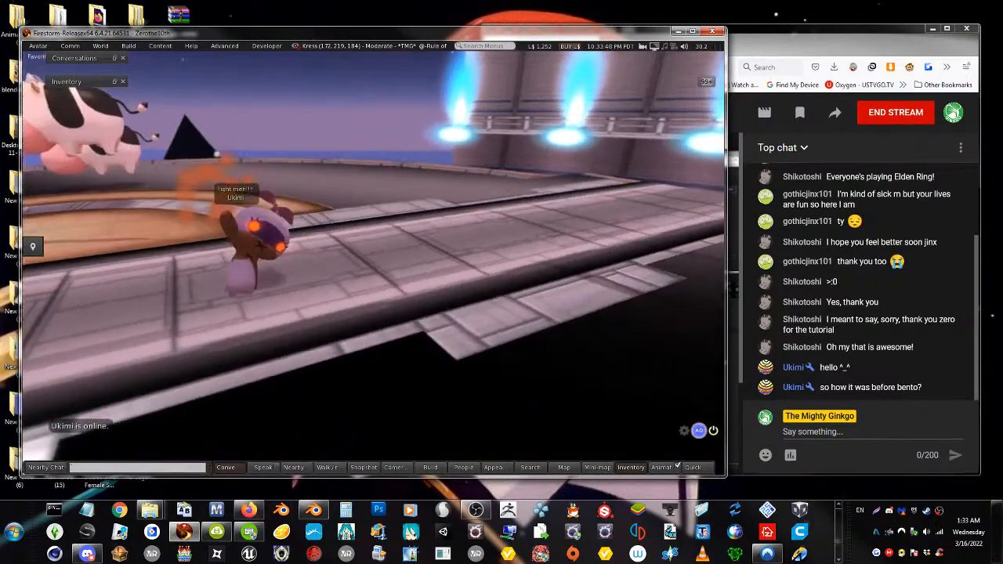
pyautogui.keyDown('alt'); pyautogui.moveTo(252, 239); pyautogui.dragTo(182, 205); pyautogui.keyUp('alt')
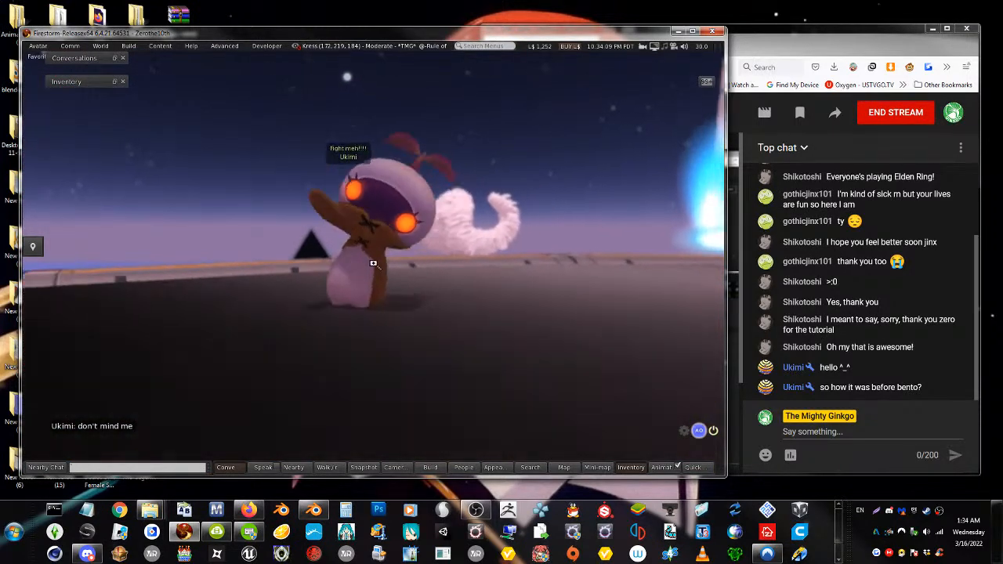
pyautogui.scroll(-3, 443, 266)
pyautogui.scroll(-3, 443, 271)
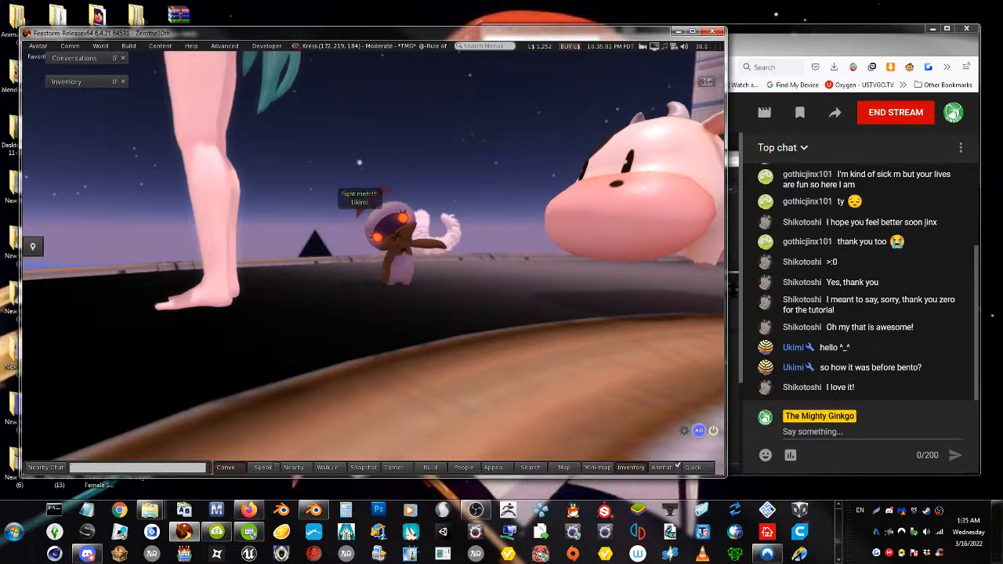
pyautogui.scroll(-5, 339, 282)
# Return the camera to the own avatar and frame its whole body from the front
pyautogui.press('Escape')
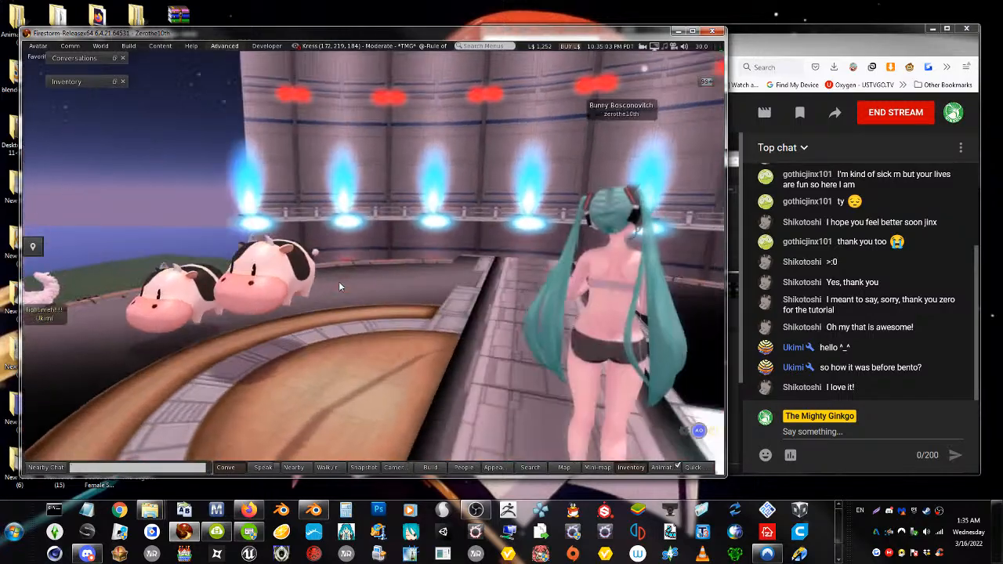
pyautogui.keyDown('alt'); pyautogui.moveTo(373, 355); pyautogui.dragTo(374, 265); pyautogui.keyUp('alt')
pyautogui.scroll(3, 374, 265)
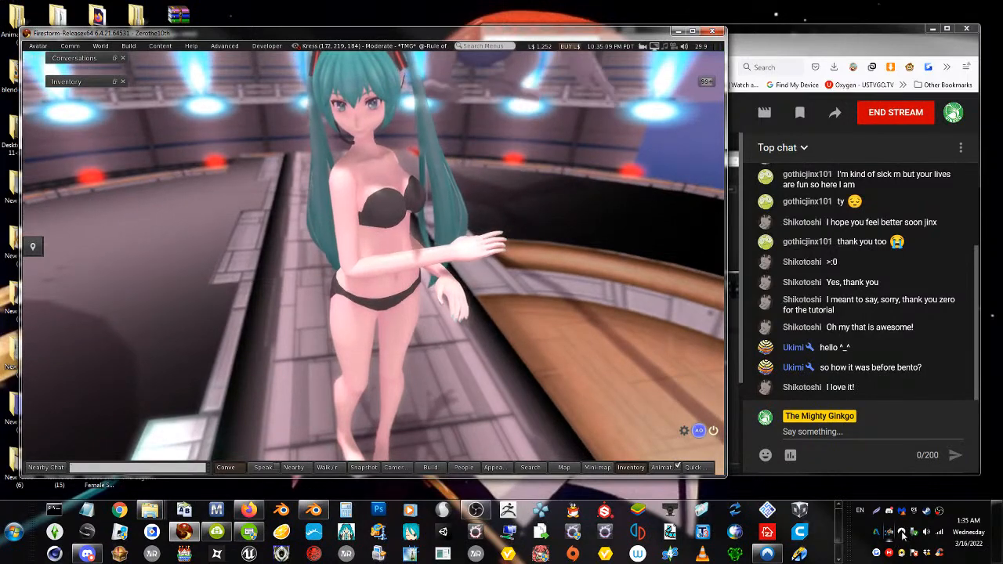
pyautogui.scroll(-1, 295, 289)
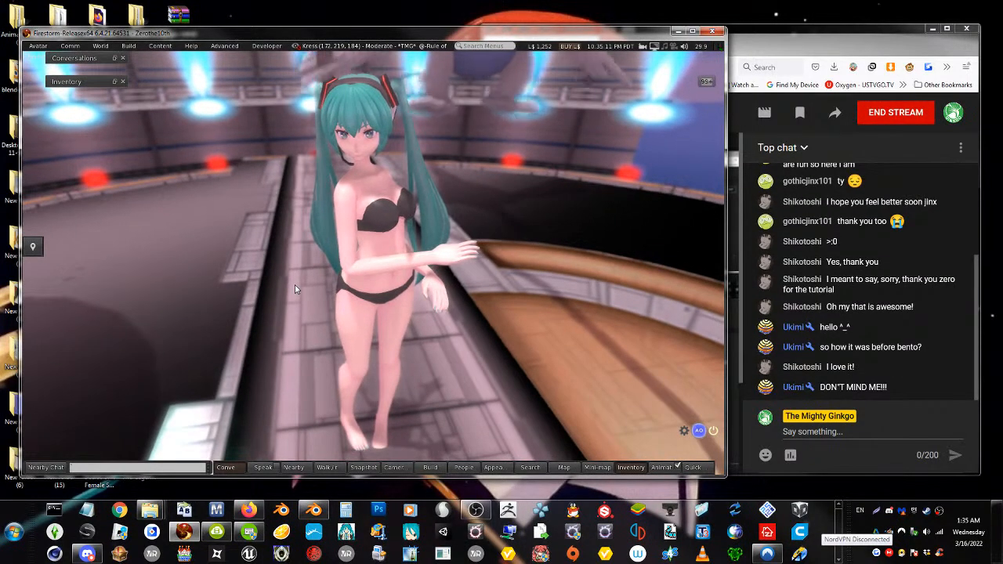
pyautogui.scroll(-1, 295, 289)
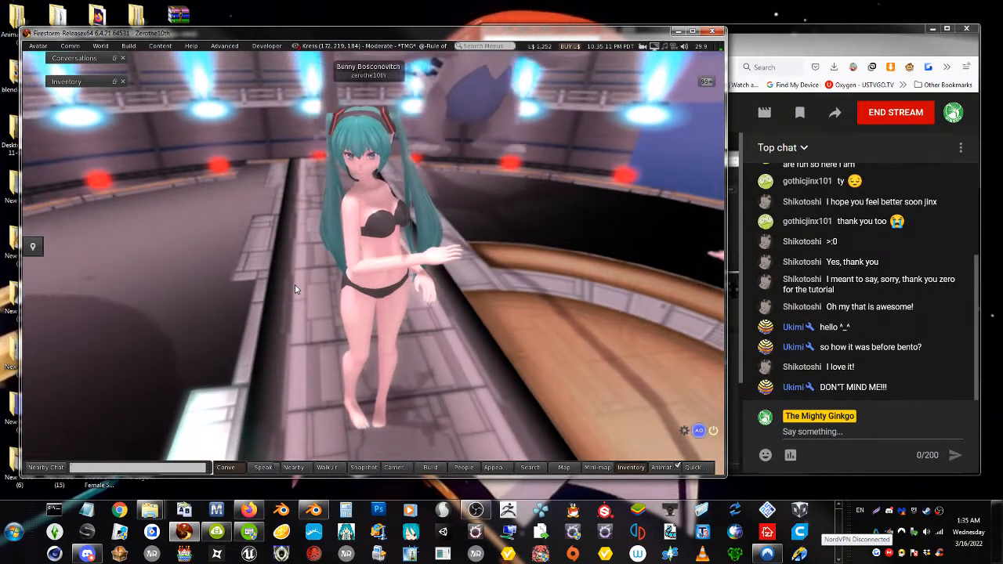
# Reset the camera and orbit around the avatar to view its whole body from the front
pyautogui.press('Escape')
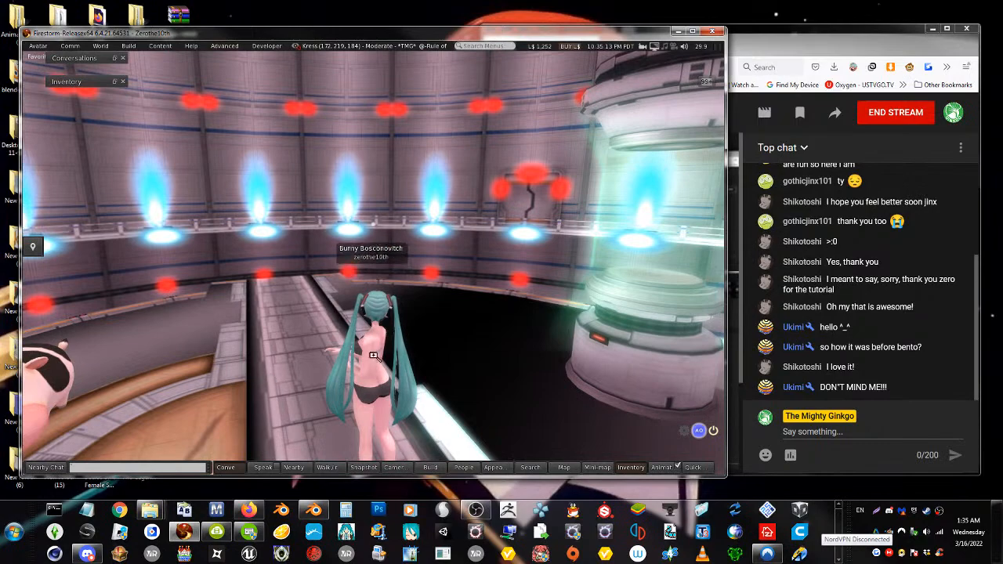
pyautogui.keyDown('alt'); pyautogui.moveTo(374, 355); pyautogui.dragTo(665, 349); pyautogui.keyUp('alt')
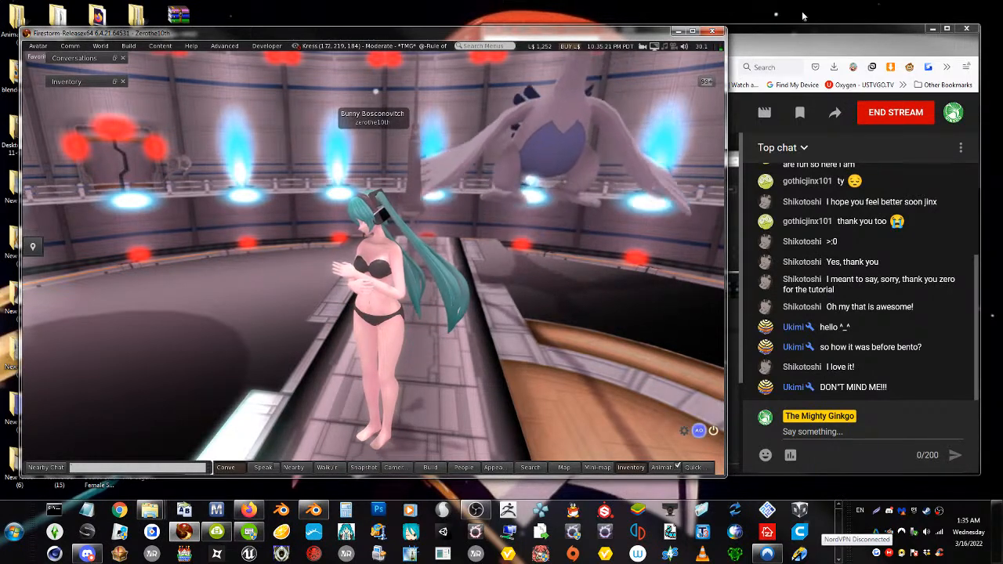
# Minimize Firestorm and switch to the Blender window containing the Miku model
pyautogui.click(677, 32)
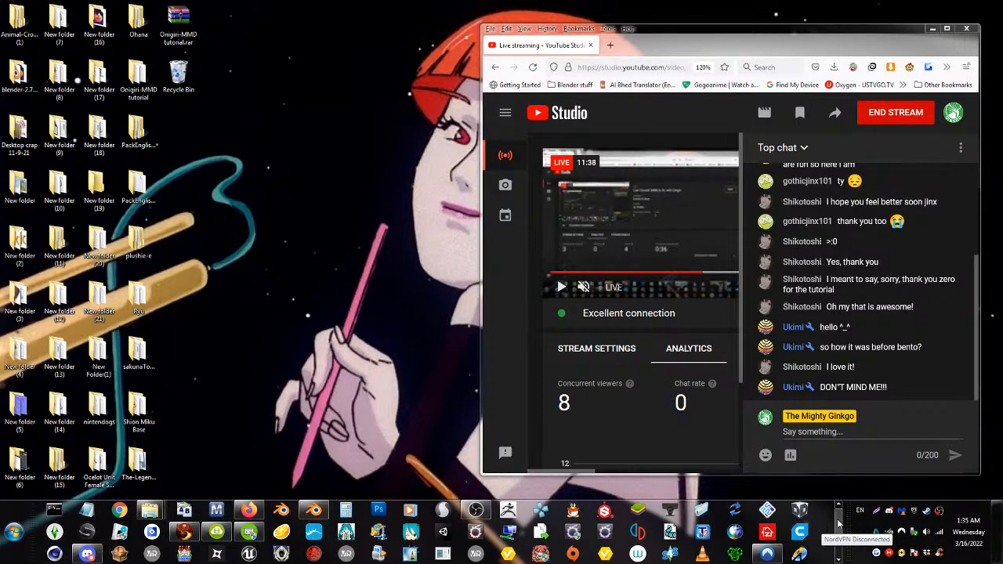
pyautogui.scroll(-1, 831, 540)
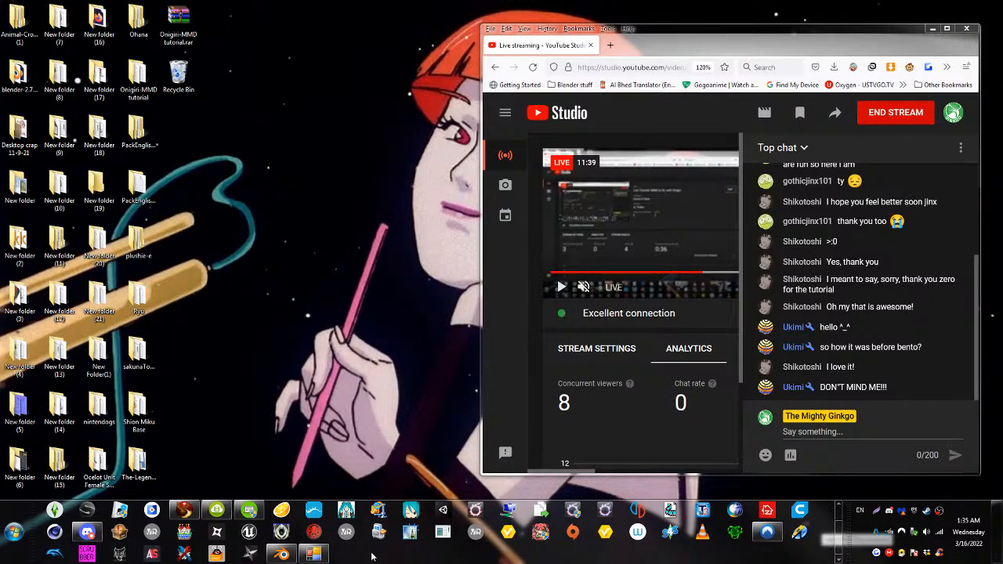
pyautogui.click(282, 554)
pyautogui.scroll(2, 307, 200)
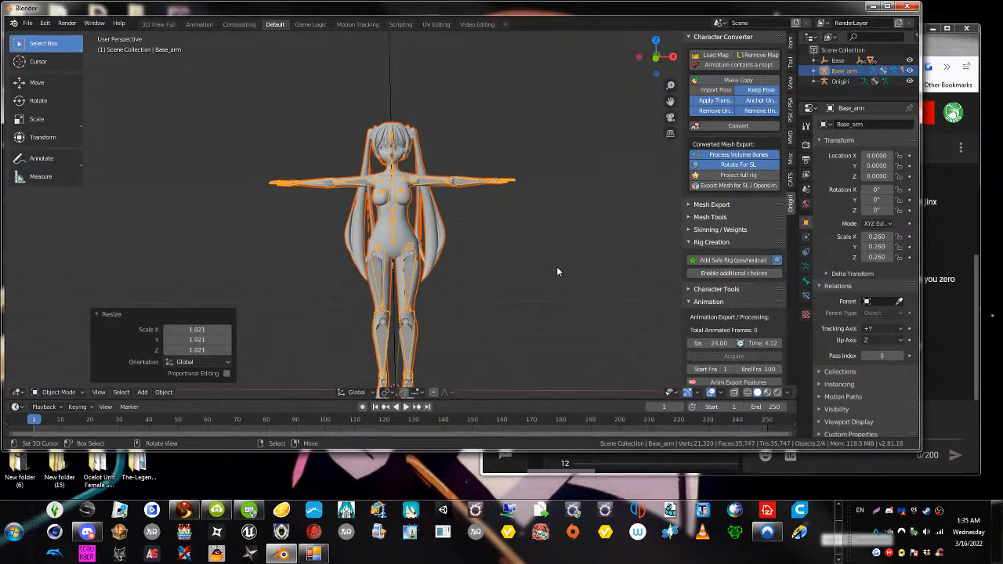
pyautogui.keyDown('shift'); pyautogui.rightClick(160, 285); pyautogui.keyUp('shift')
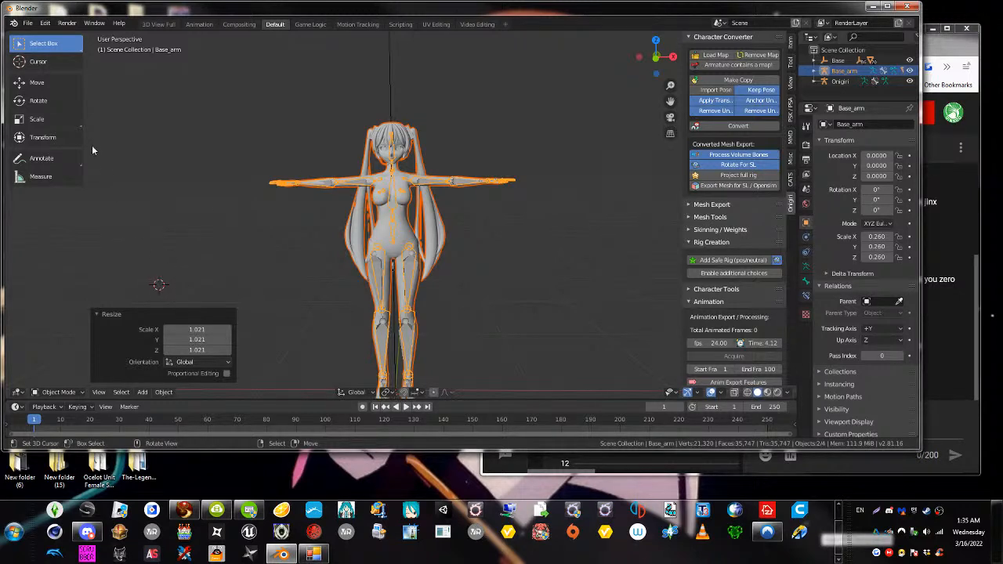
# Start a new General file in place of the open Miku scene
pyautogui.click(26, 23)
pyautogui.moveTo(28, 36)
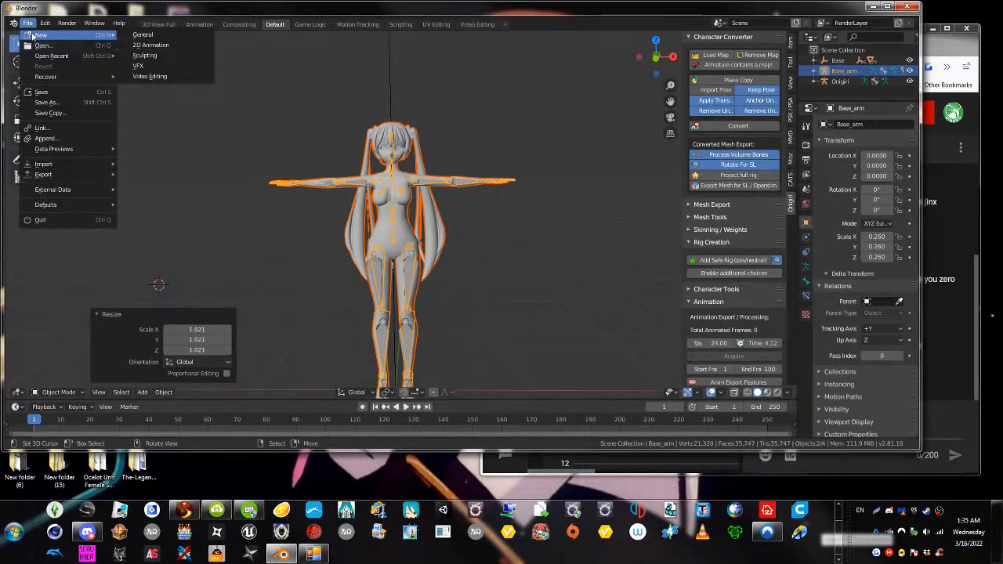
pyautogui.click(144, 35)
pyautogui.click(465, 245)
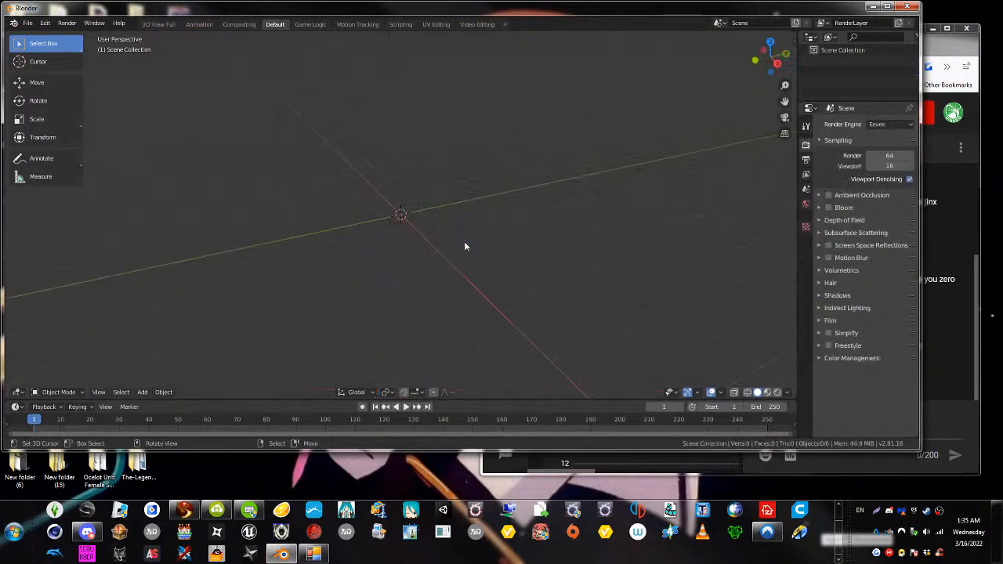
# Resize the Blender window narrower and taller so the stream chat is left uncovered beside it
pyautogui.moveTo(343, 238); pyautogui.dragTo(309, 220, button='middle')
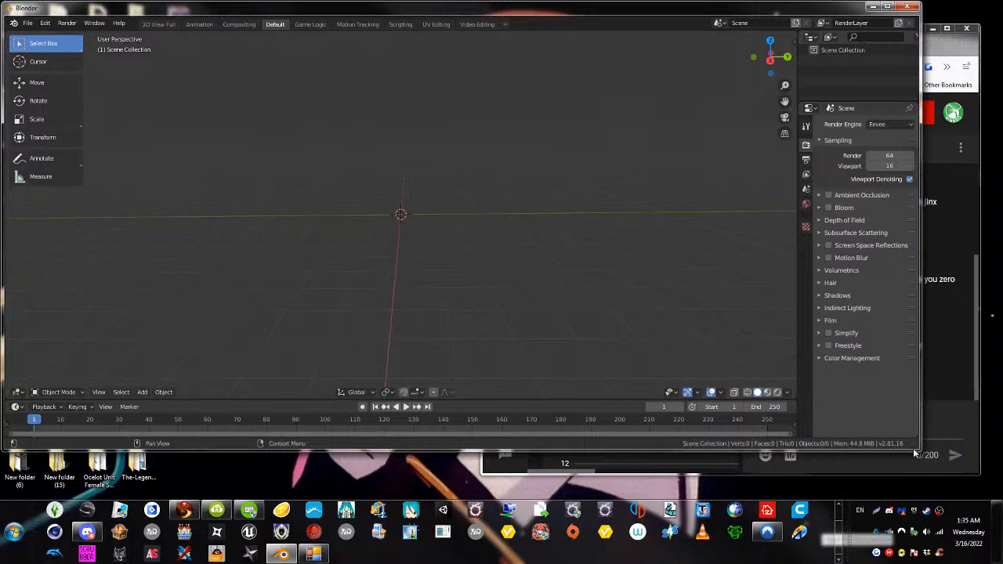
pyautogui.moveTo(918, 450); pyautogui.dragTo(686, 485)
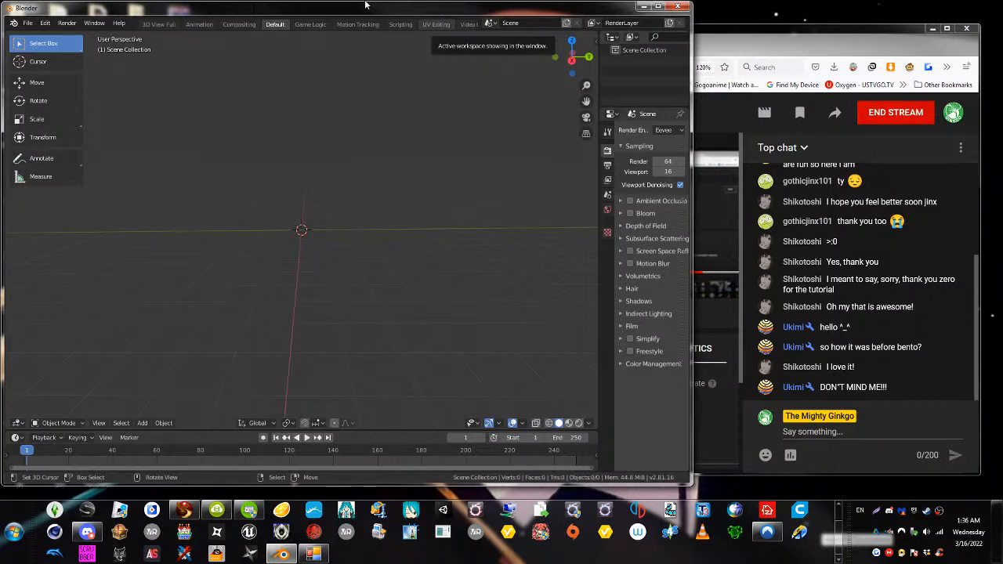
pyautogui.keyDown('shift'); pyautogui.moveTo(336, 242); pyautogui.dragTo(321, 332, button='middle'); pyautogui.keyUp('shift')
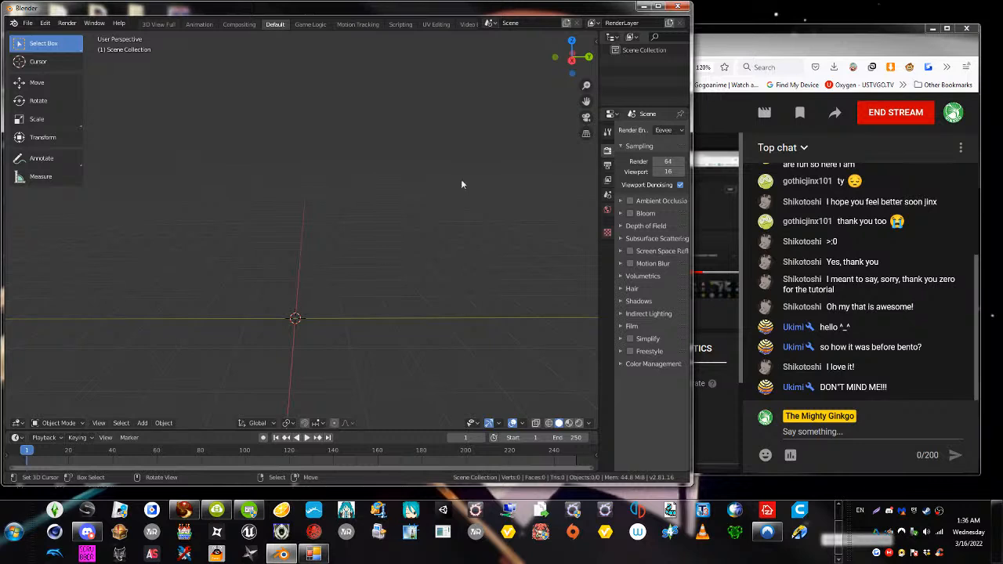
# Show the Onigiri tools beside the 3D view
pyautogui.click(591, 39)
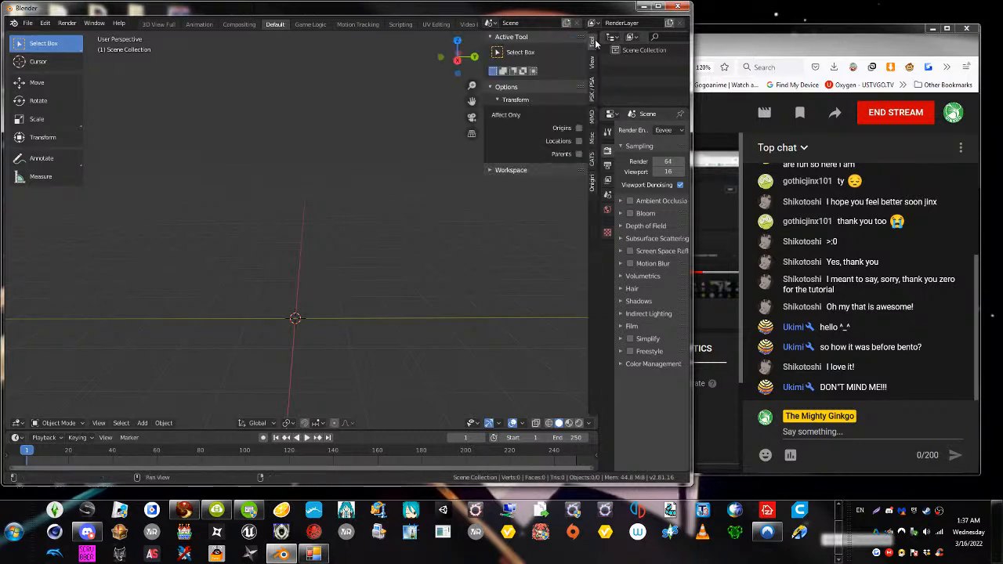
pyautogui.click(592, 186)
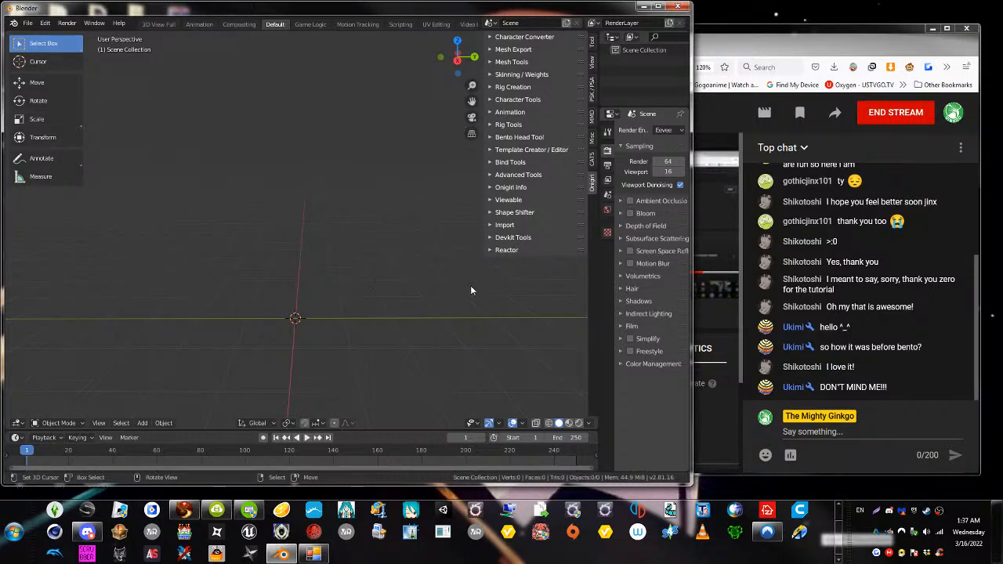
# Import the MikuMikuDance model base.pmx from the Shion Miku Base folder on the Desktop
pyautogui.click(27, 22)
pyautogui.moveTo(81, 169)
pyautogui.click(27, 23)
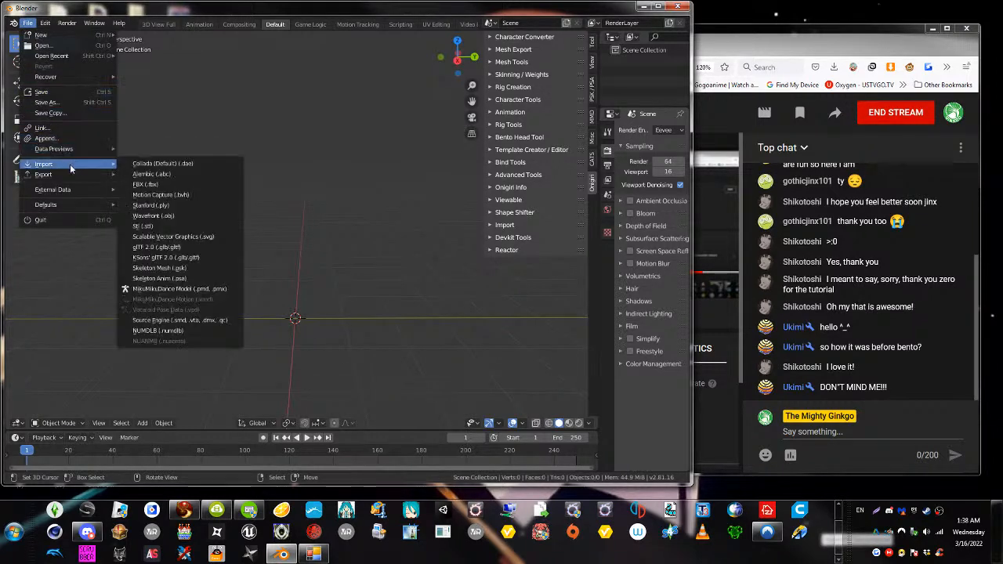
pyautogui.click(201, 288)
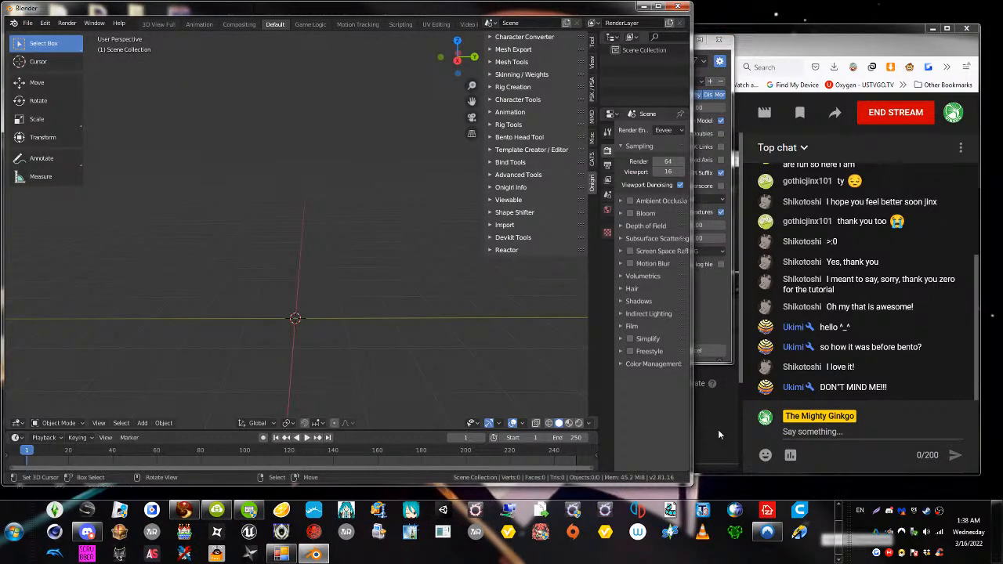
pyautogui.click(719, 52)
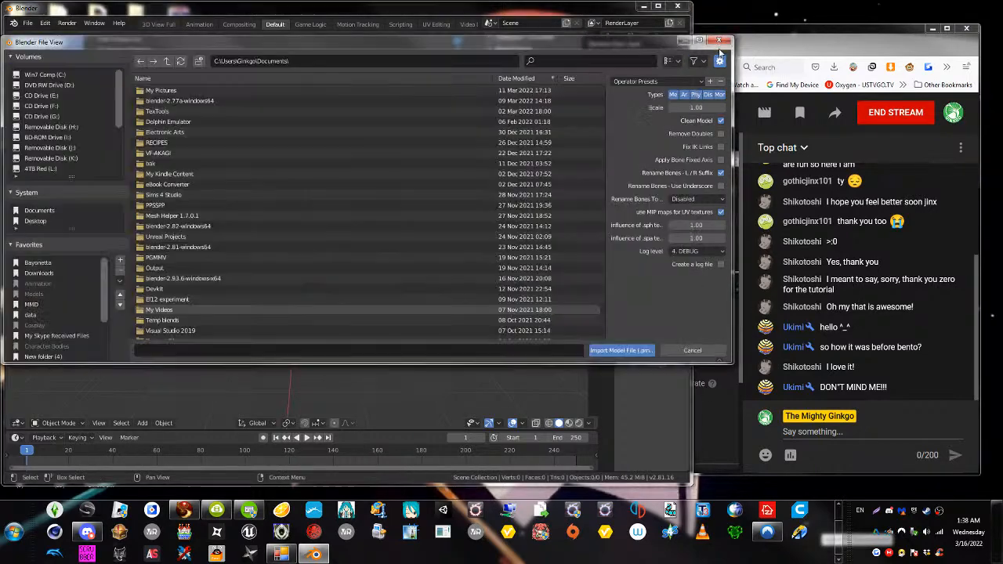
pyautogui.click(35, 221)
pyautogui.scroll(-5, 440, 182)
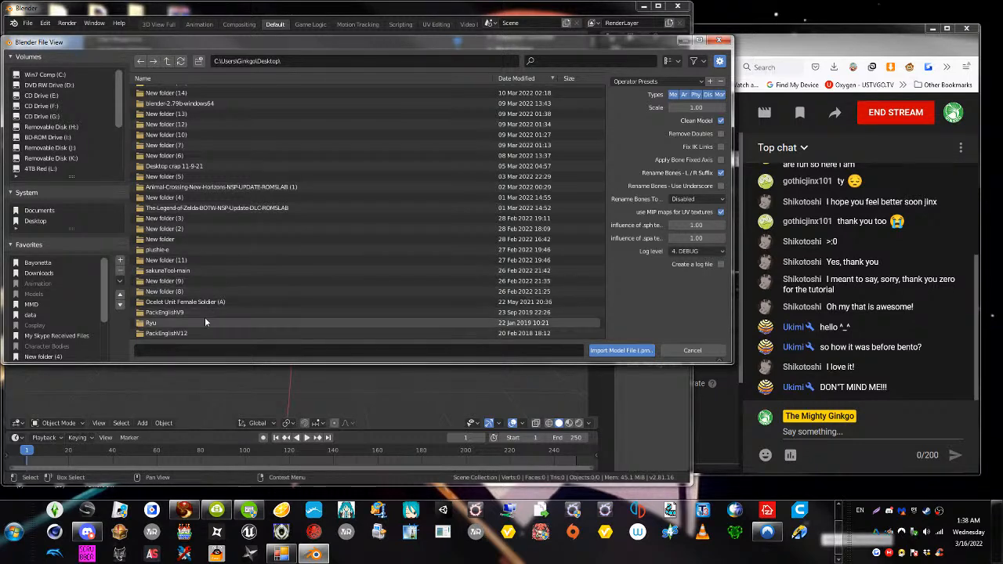
pyautogui.scroll(5, 203, 206)
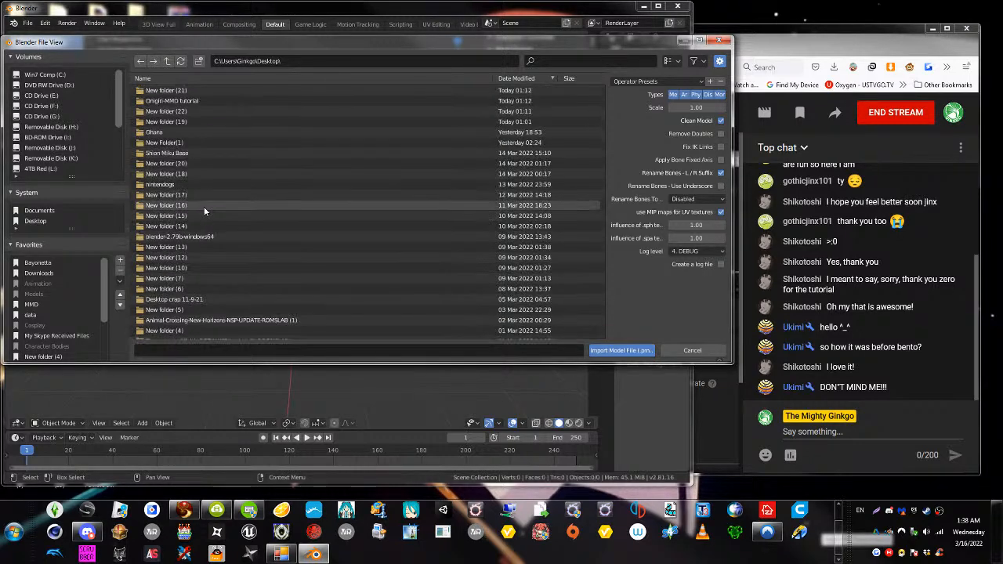
pyautogui.doubleClick(185, 153)
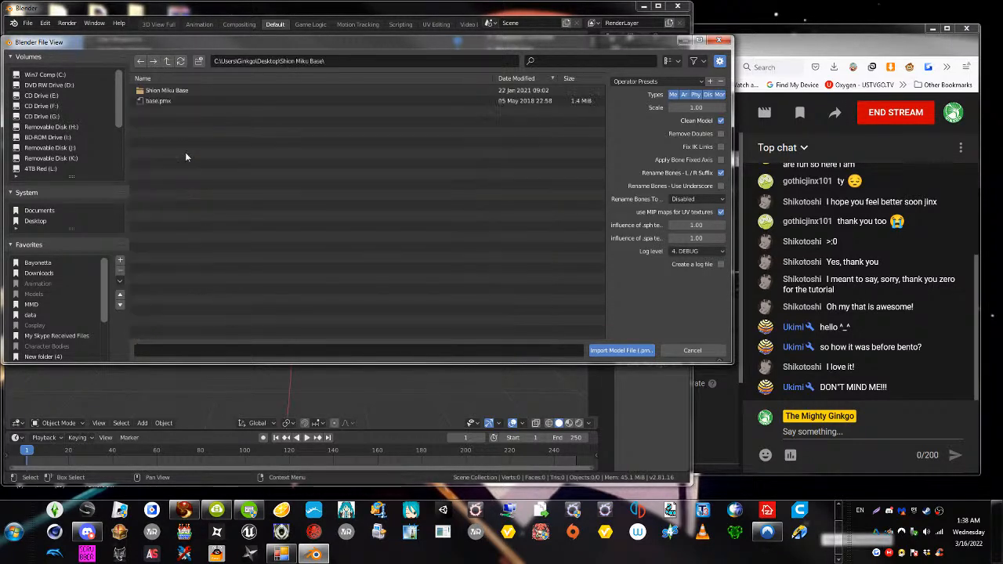
pyautogui.doubleClick(153, 103)
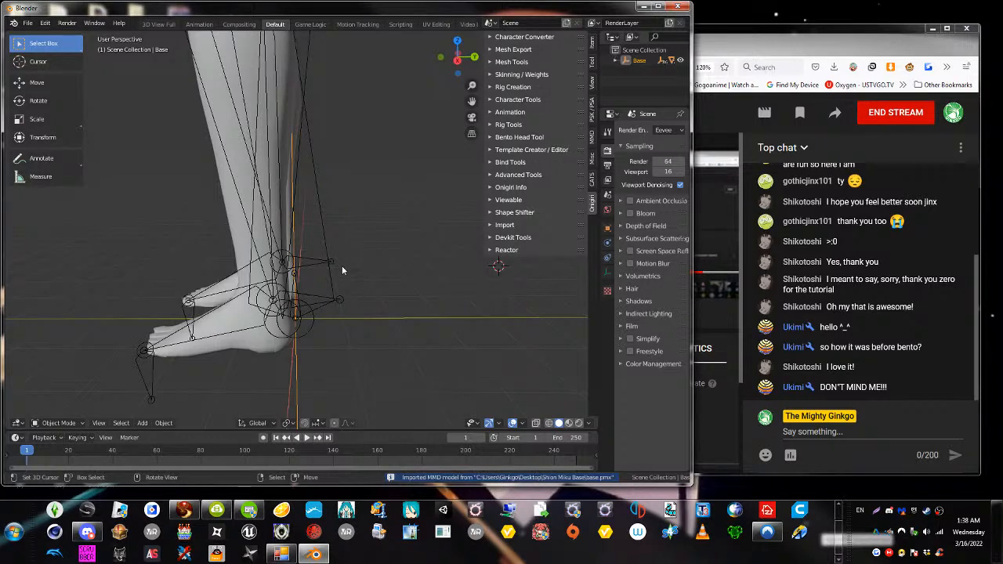
# Select the imported model's armature and switch it to Pose Mode
pyautogui.moveTo(340, 267); pyautogui.dragTo(415, 255, button='middle')
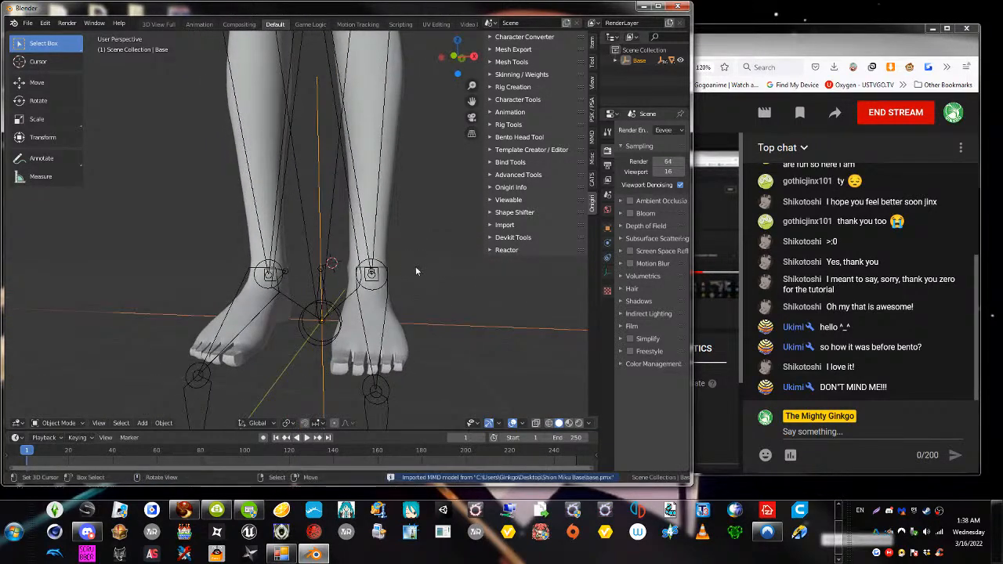
pyautogui.scroll(-5, 400, 257)
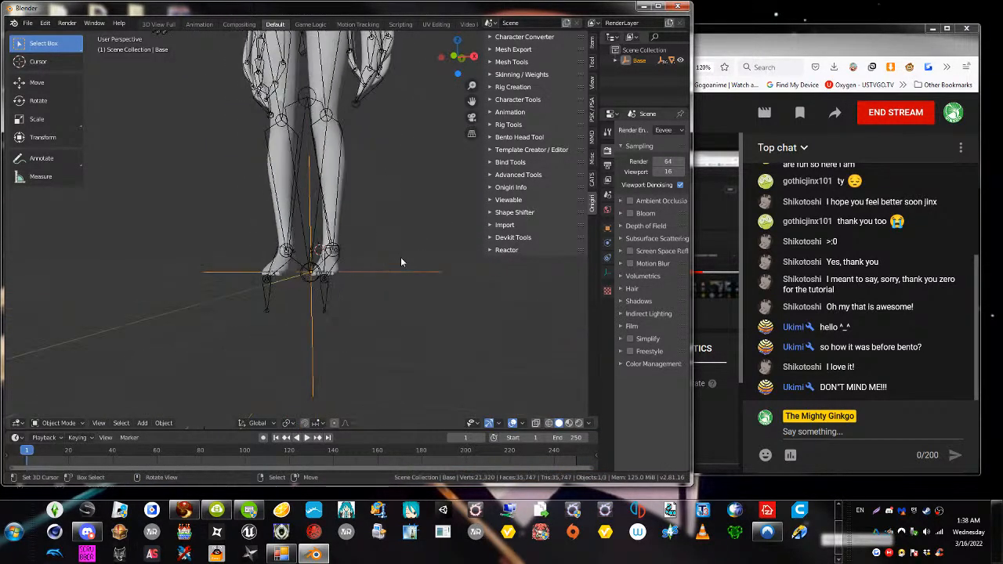
pyautogui.scroll(-4, 356, 184)
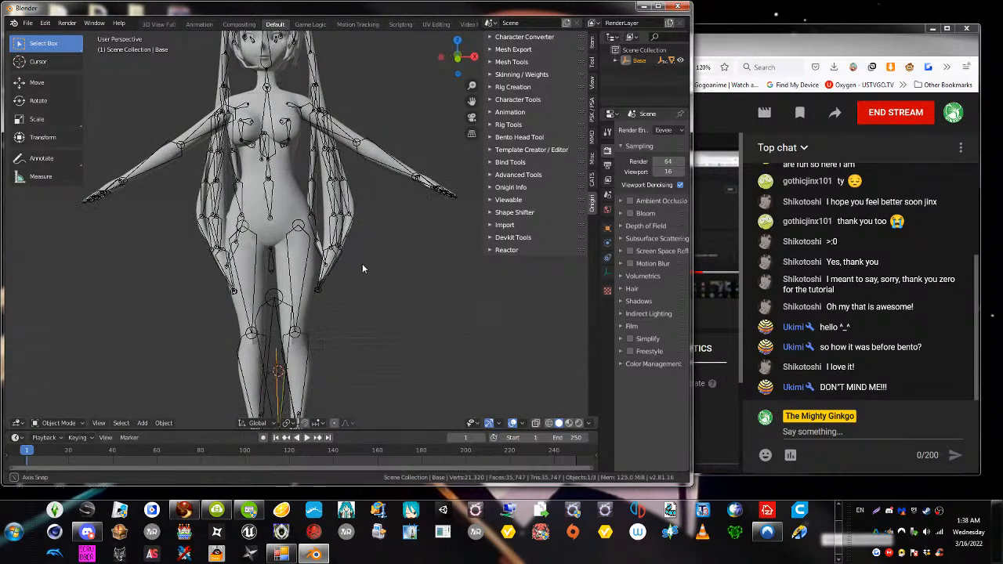
pyautogui.scroll(-2, 373, 269)
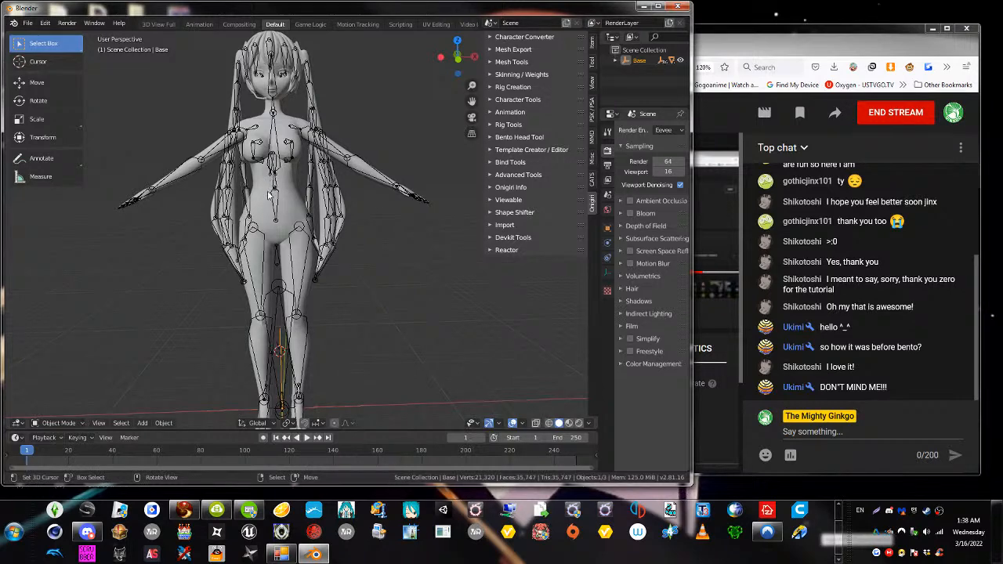
pyautogui.scroll(2, 269, 195)
pyautogui.keyDown('shift'); pyautogui.moveTo(286, 185); pyautogui.dragTo(308, 287, button='middle'); pyautogui.keyUp('shift')
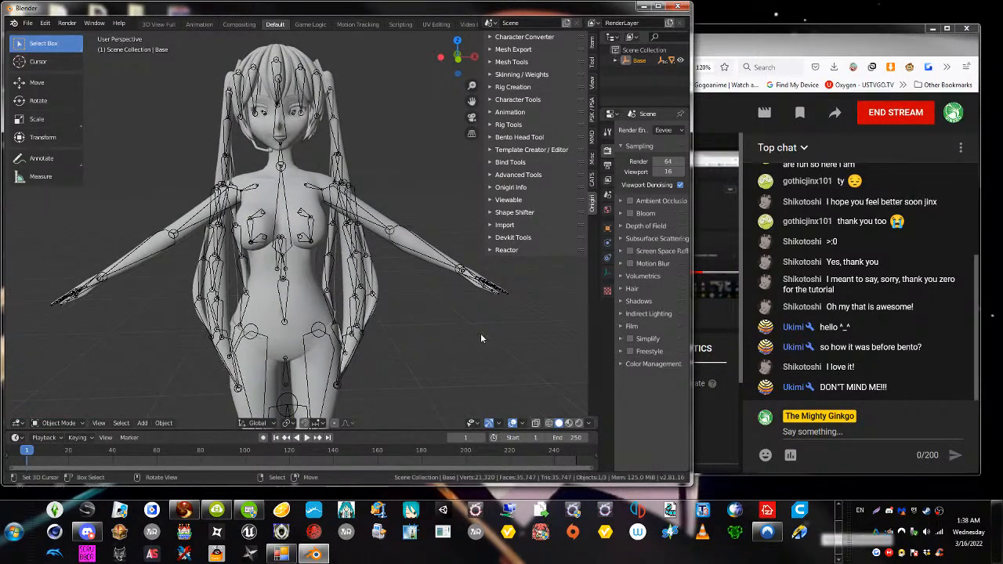
pyautogui.click(225, 202)
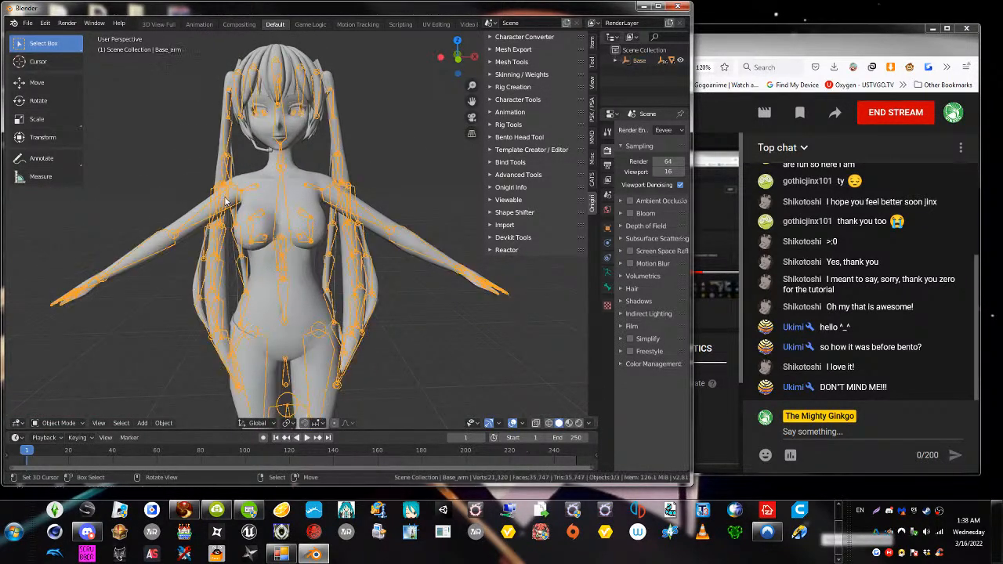
pyautogui.click(59, 423)
pyautogui.click(61, 389)
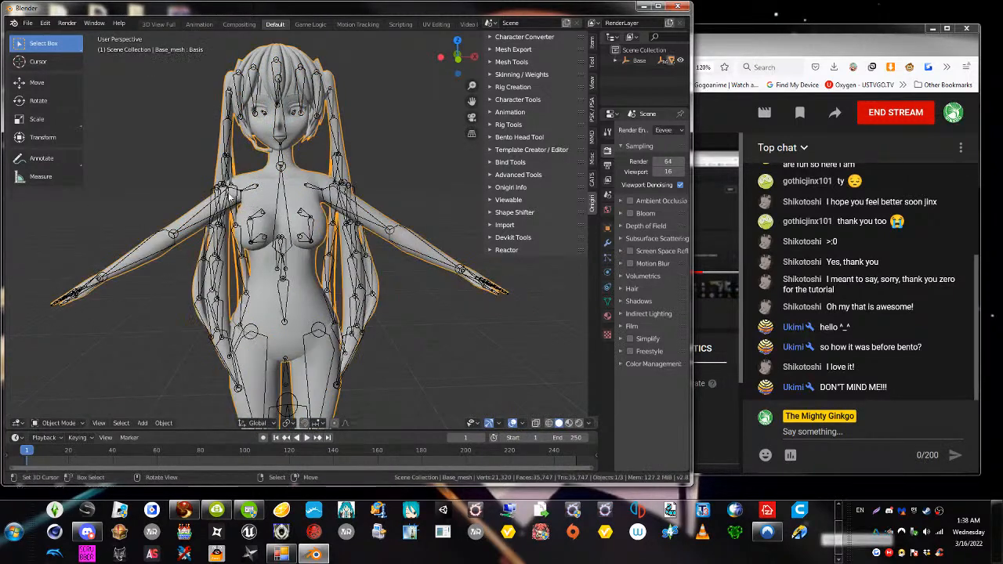
# Try rotating the right upper arm bone about 33° up to horizontal, and clear the rotation of all bones
pyautogui.click(233, 202)
pyautogui.press('r')
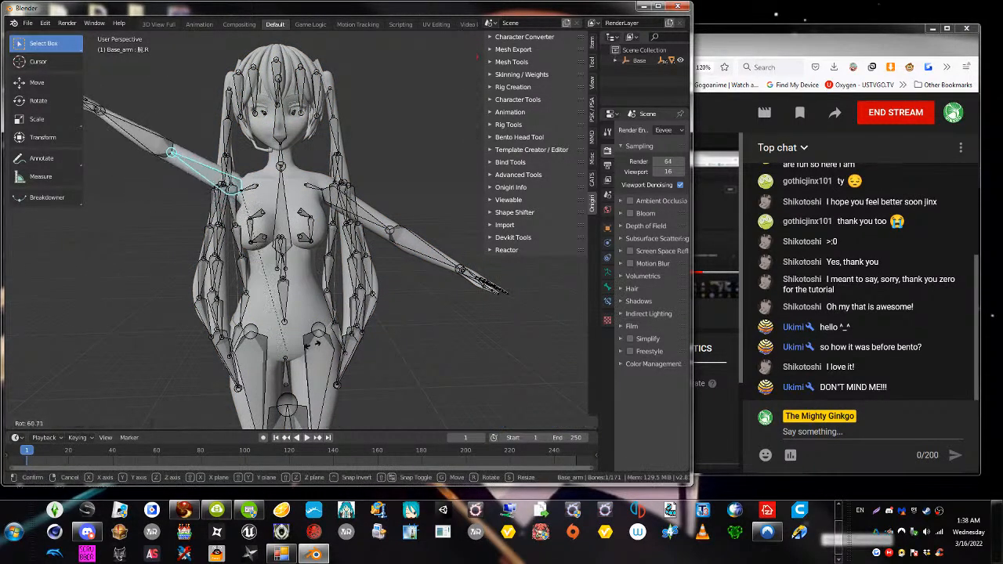
pyautogui.click(357, 311)
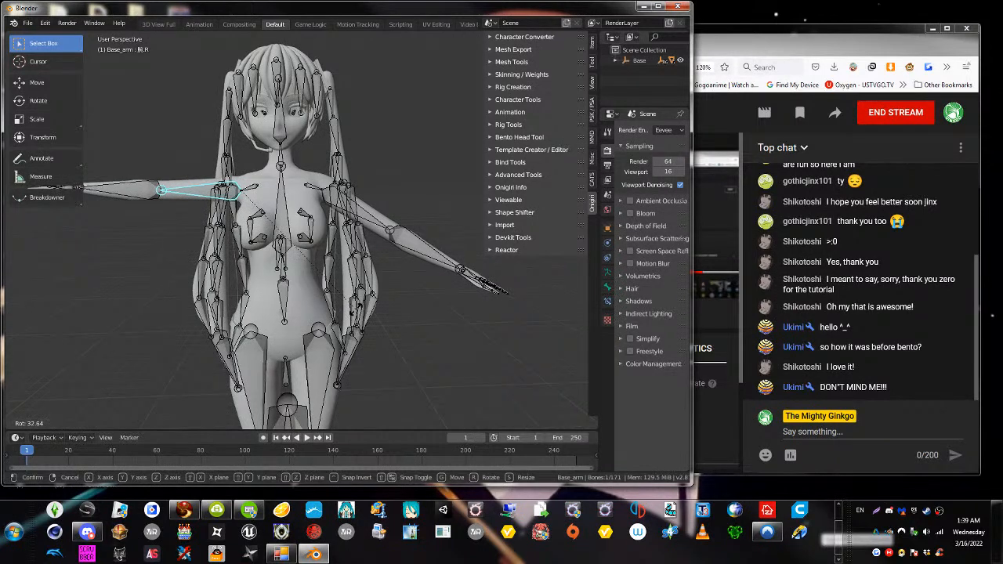
pyautogui.press('a')
pyautogui.hotkey('alt', 'r')
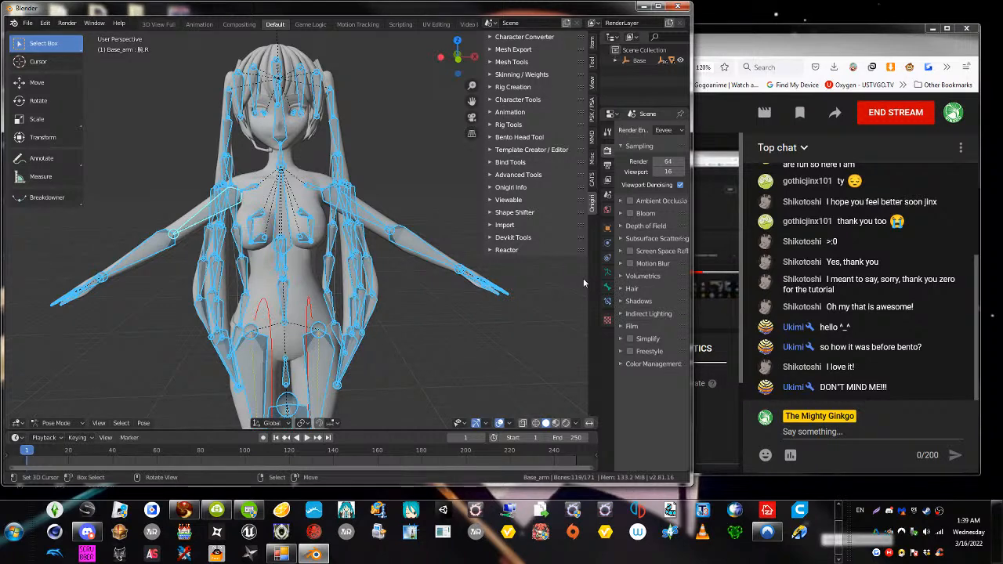
pyautogui.moveTo(300, 284); pyautogui.dragTo(332, 369, button='middle')
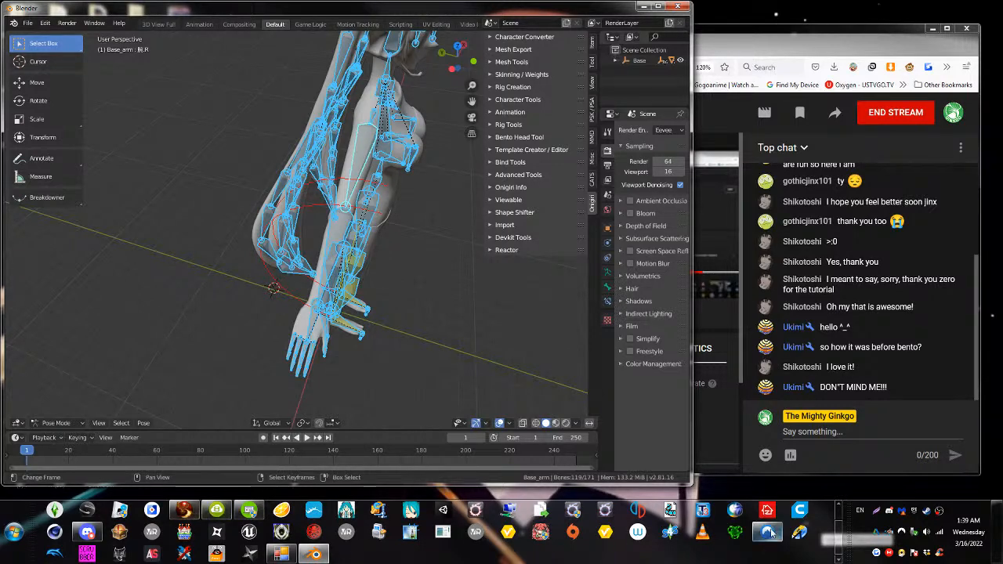
pyautogui.moveTo(840, 531); pyautogui.dragTo(841, 515)
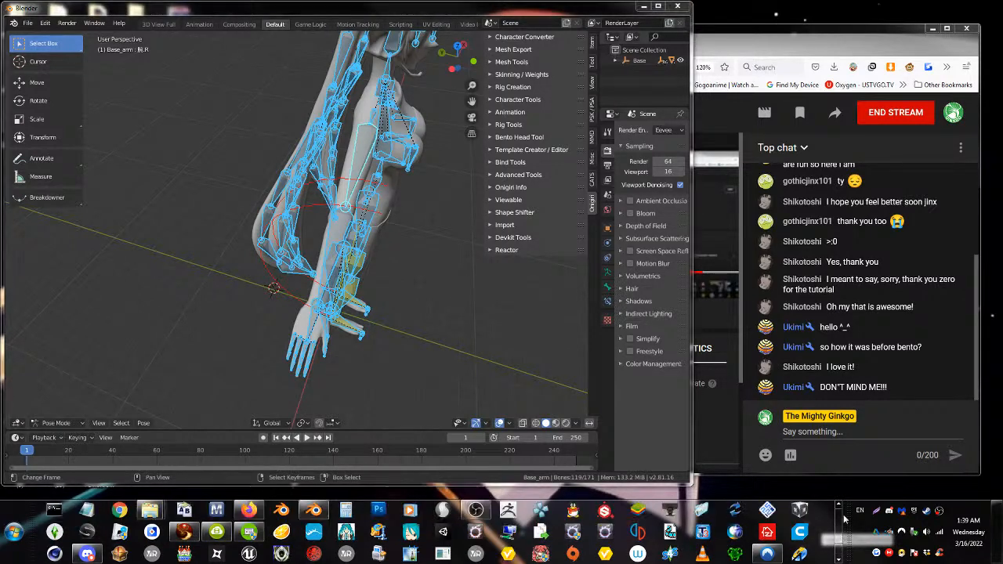
pyautogui.click(248, 515)
pyautogui.click(249, 514)
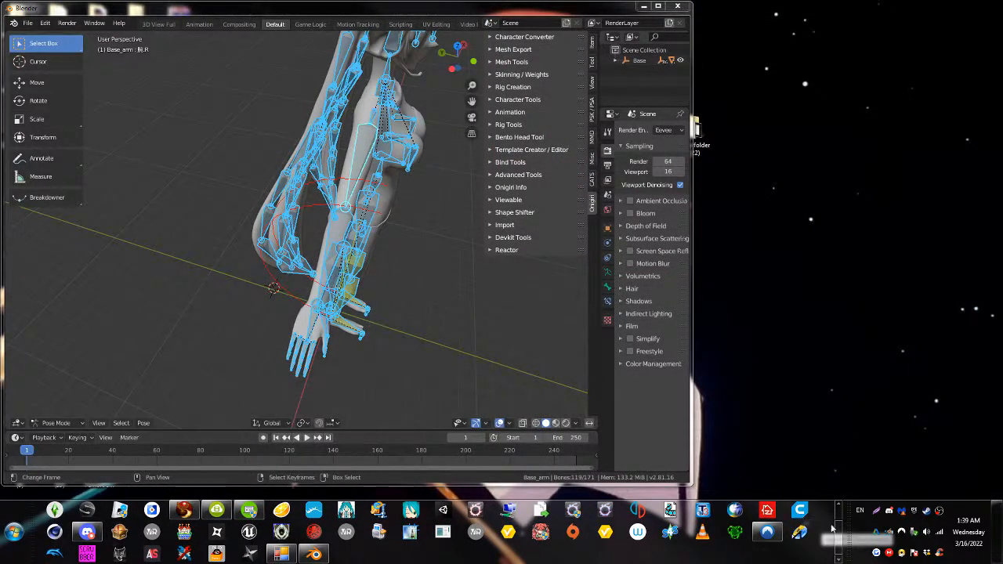
pyautogui.click(838, 505)
pyautogui.click(243, 513)
# Switch to Firestorm and open the avatar's Inventory
pyautogui.click(186, 532)
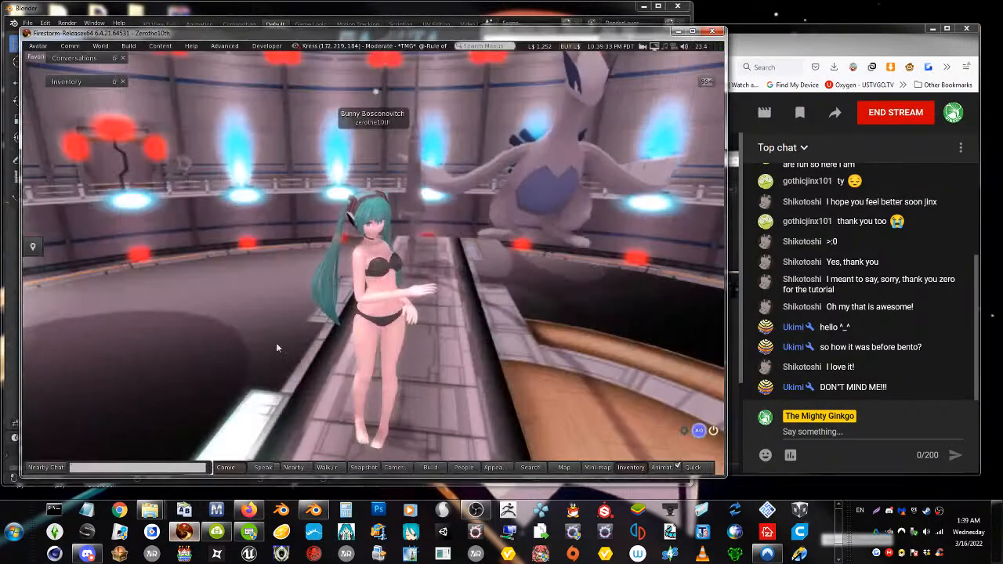
pyautogui.click(632, 468)
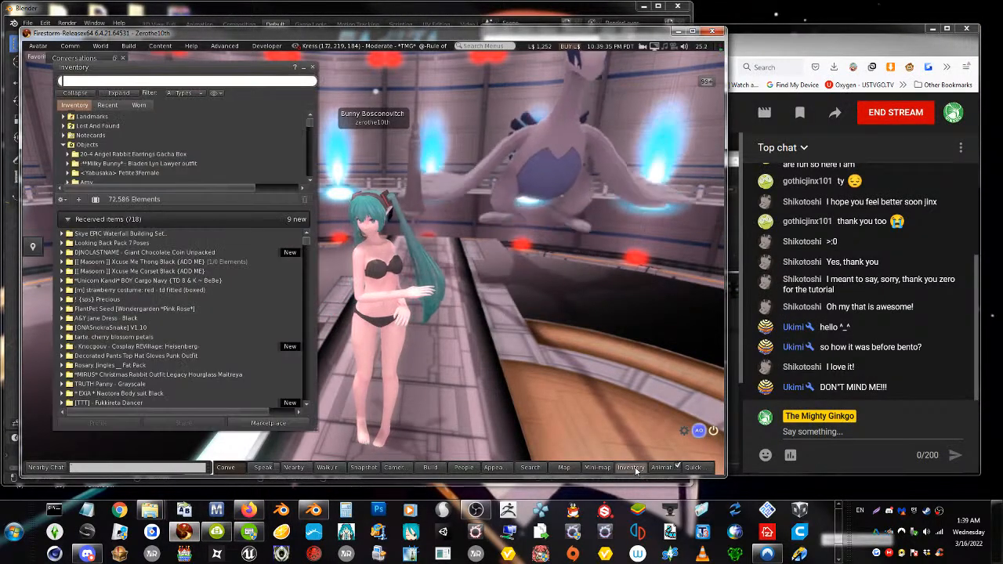
# Enlarge the Objects folder list and swap the worn Base_mesh.001 for the last of the other Base_mesh.001 copies, trying the one above it first
pyautogui.scroll(-10, 154, 127)
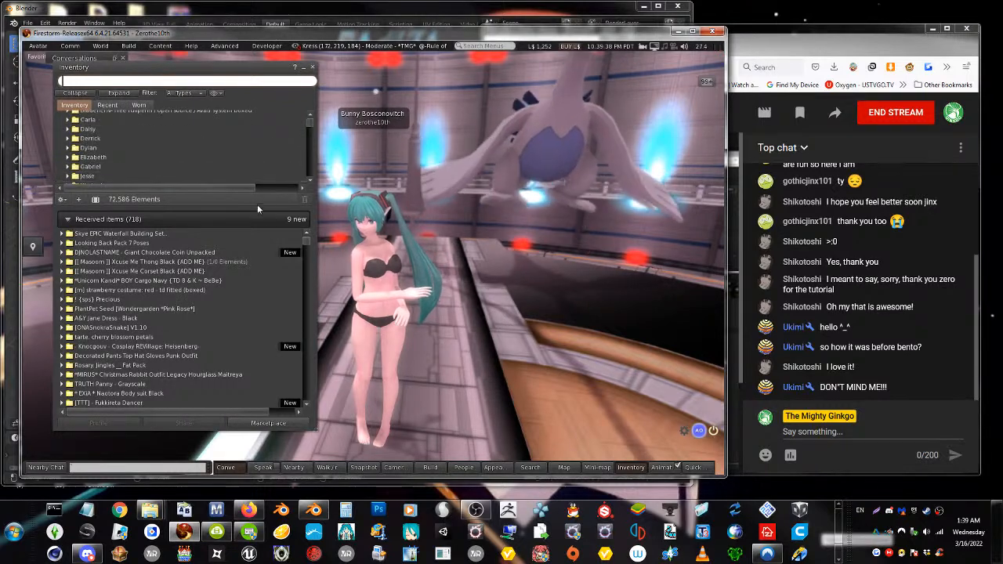
pyautogui.moveTo(257, 207); pyautogui.dragTo(263, 348)
pyautogui.scroll(-2, 235, 205)
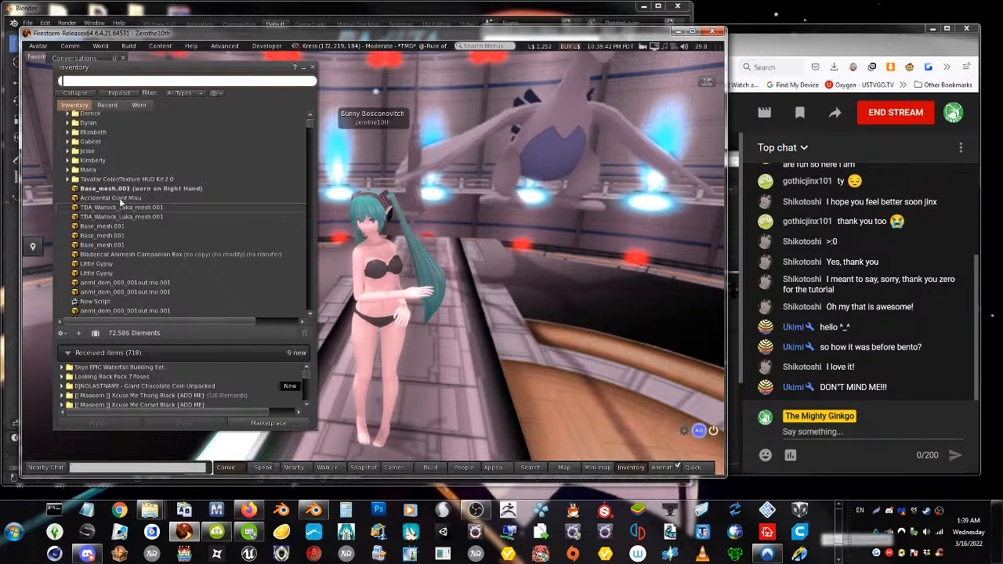
pyautogui.click(126, 188)
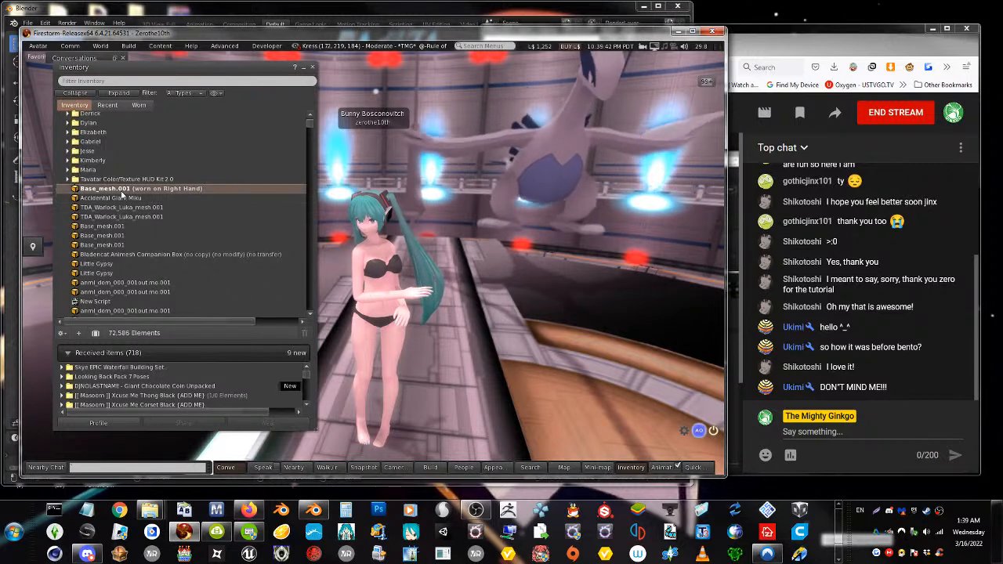
pyautogui.doubleClick(118, 235)
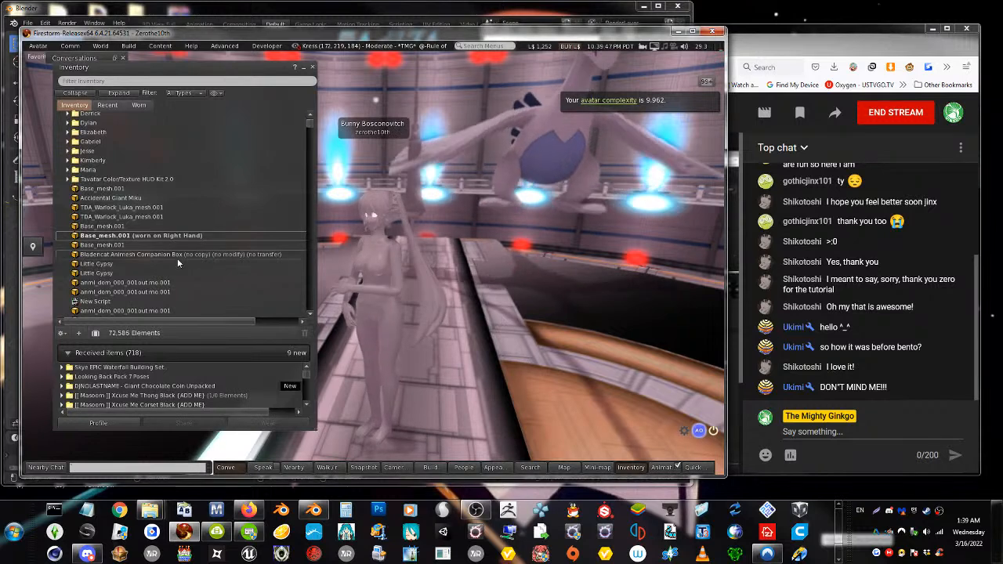
pyautogui.doubleClick(109, 244)
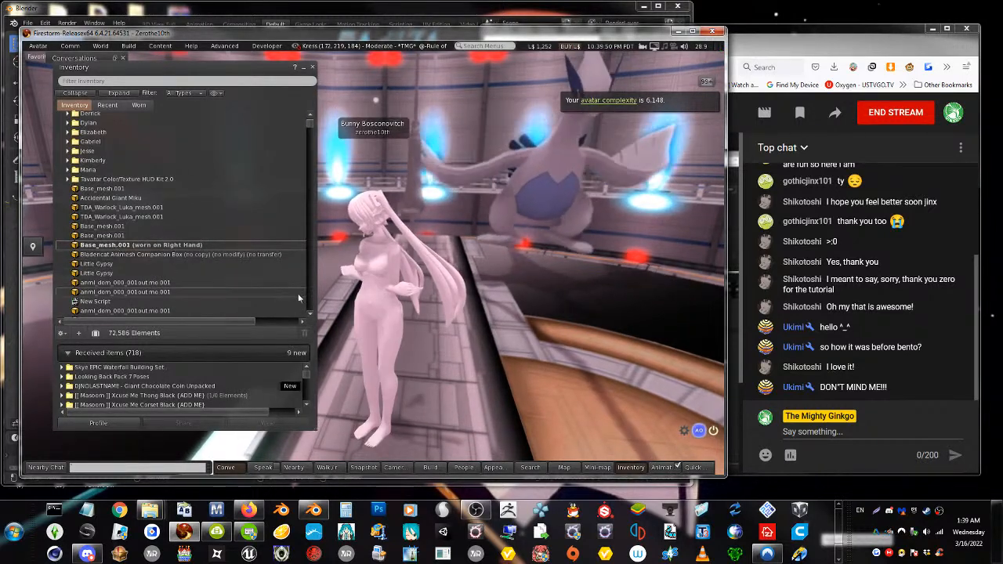
# Get a close view of the avatar's hand and disable Depth of Field in the graphics preferences
pyautogui.keyDown('alt'); pyautogui.moveTo(393, 294); pyautogui.dragTo(393, 232); pyautogui.keyUp('alt')
pyautogui.keyDown('alt'); pyautogui.moveTo(475, 287); pyautogui.dragTo(473, 262); pyautogui.keyUp('alt')
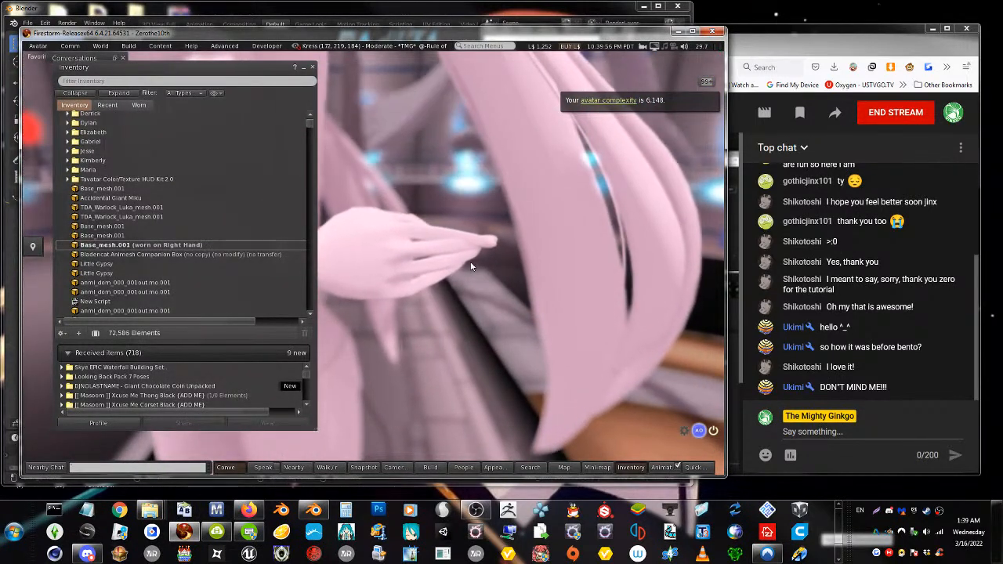
pyautogui.scroll(-1, 452, 302)
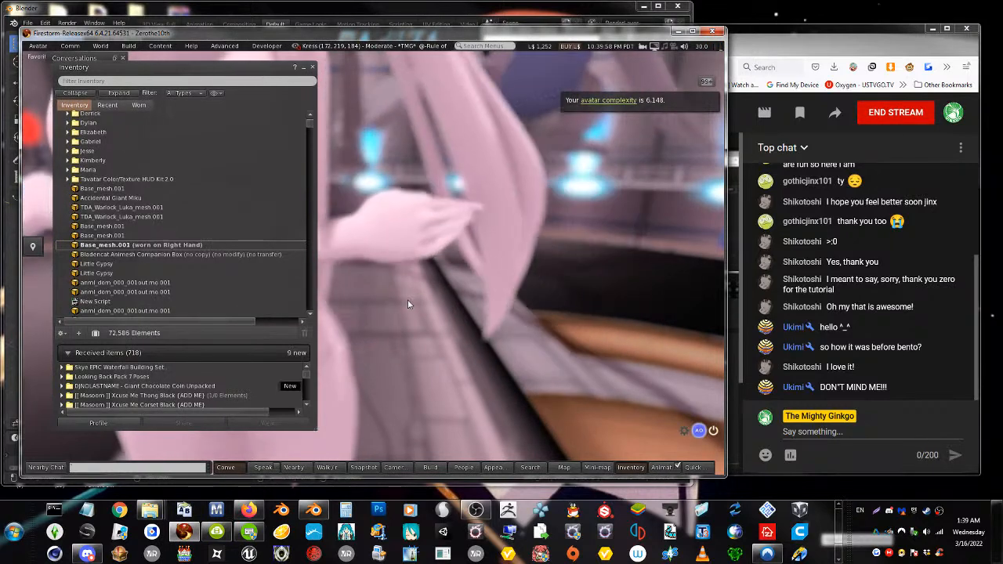
pyautogui.keyDown('alt'); pyautogui.moveTo(380, 258); pyautogui.dragTo(388, 257); pyautogui.keyUp('alt')
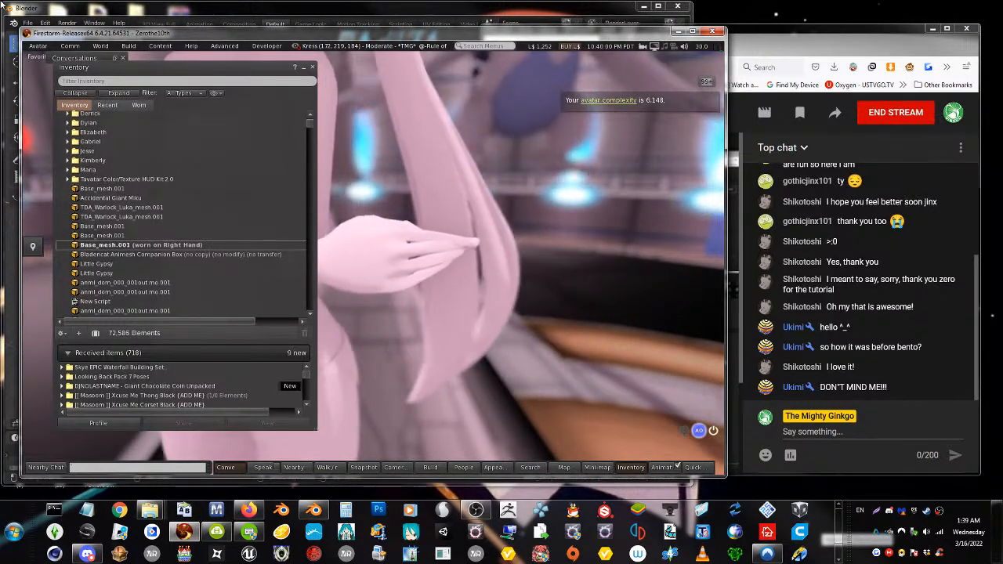
pyautogui.click(36, 45)
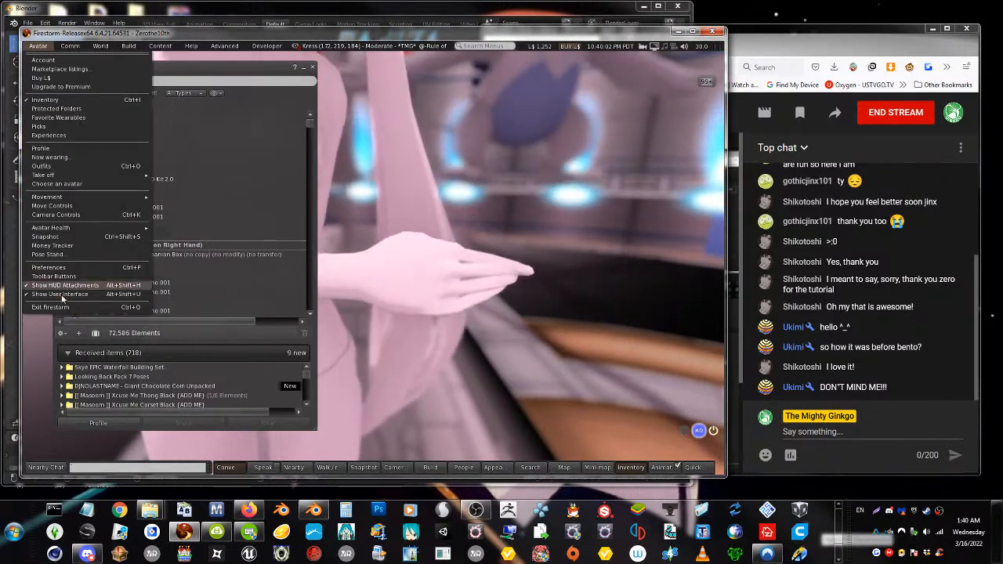
pyautogui.click(81, 267)
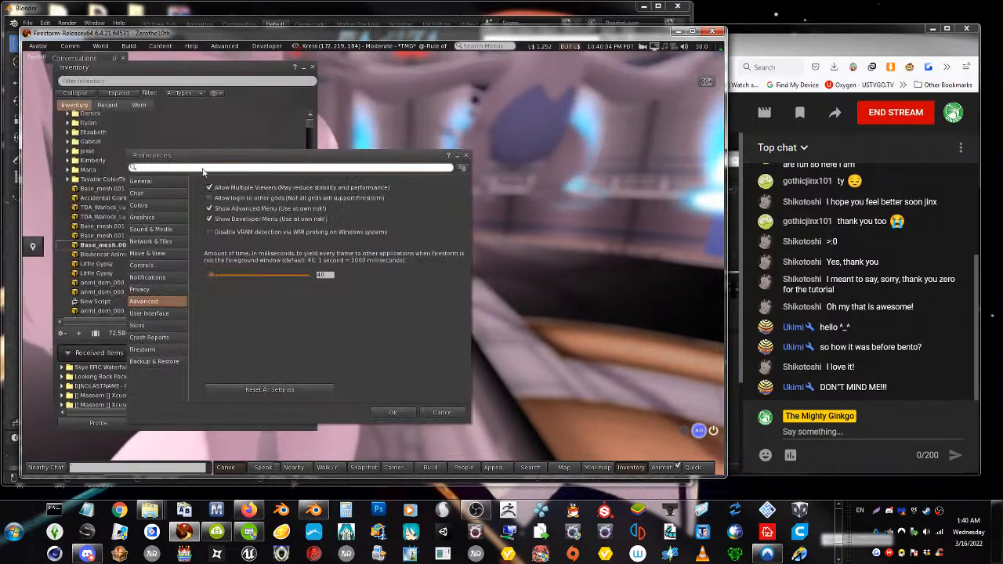
pyautogui.click(146, 216)
pyautogui.click(253, 182)
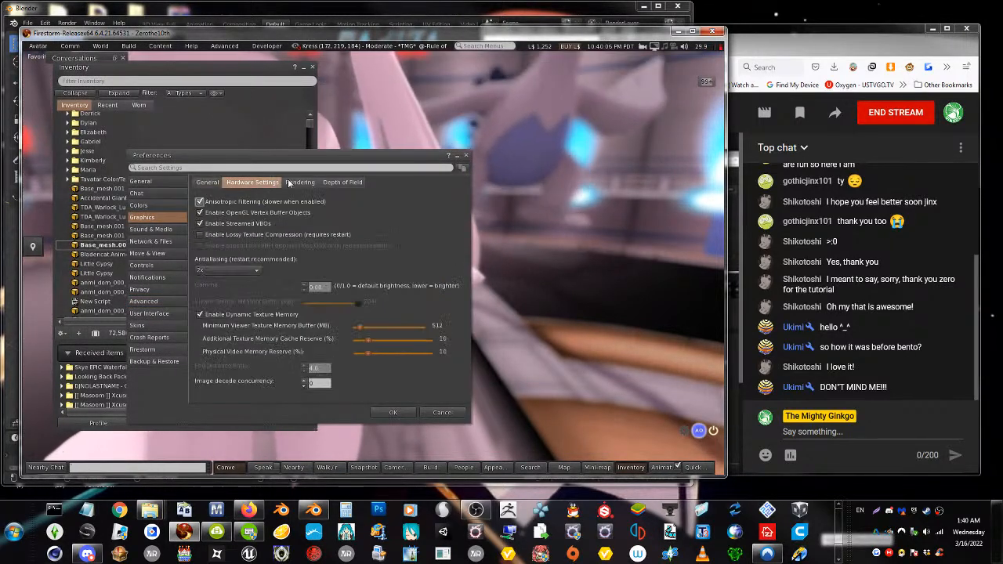
pyautogui.click(300, 182)
pyautogui.click(345, 182)
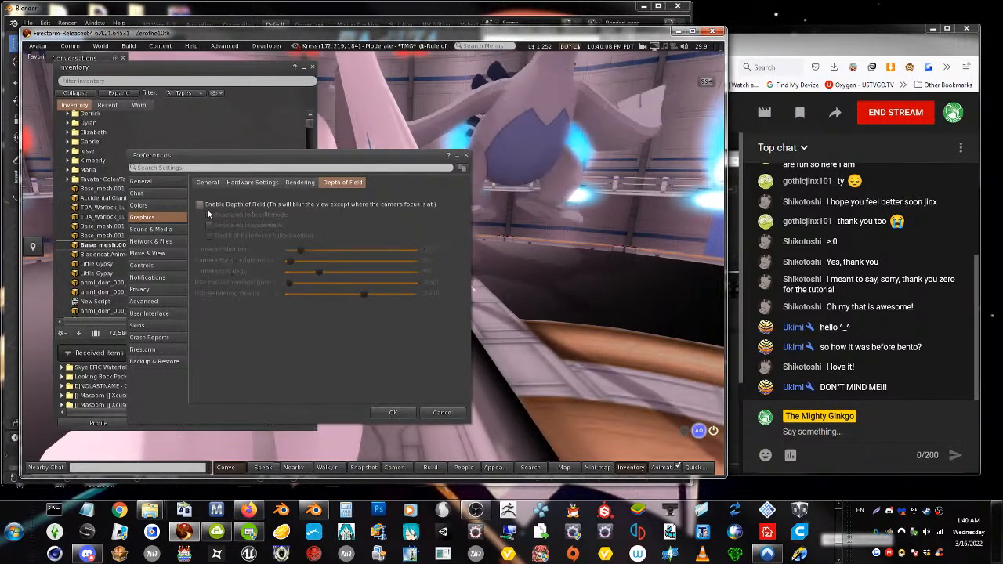
pyautogui.click(392, 412)
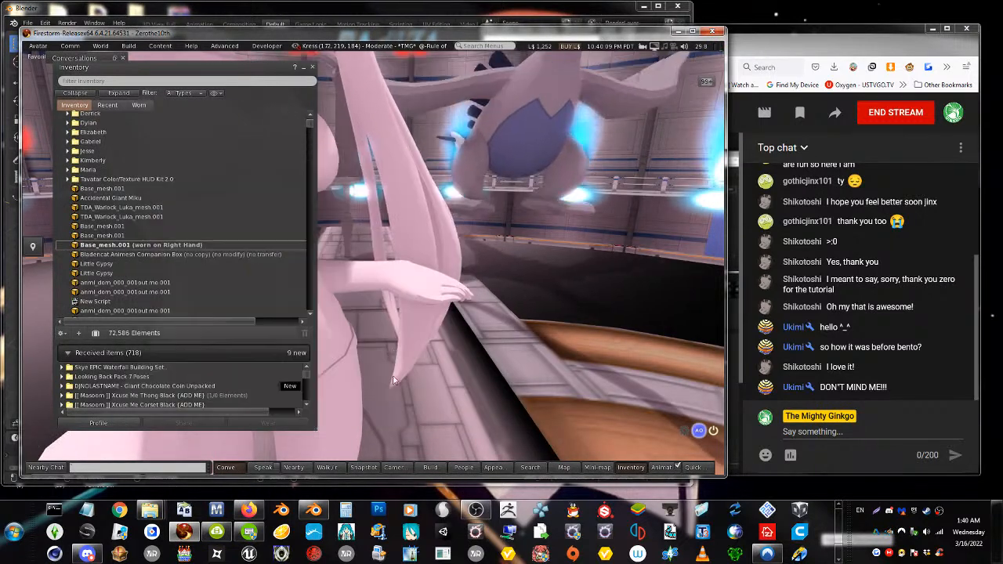
# Minimize the Inventory and examine the avatar's hands and arms from several angles
pyautogui.click(304, 68)
pyautogui.keyDown('alt'); pyautogui.moveTo(403, 269); pyautogui.dragTo(415, 313); pyautogui.keyUp('alt')
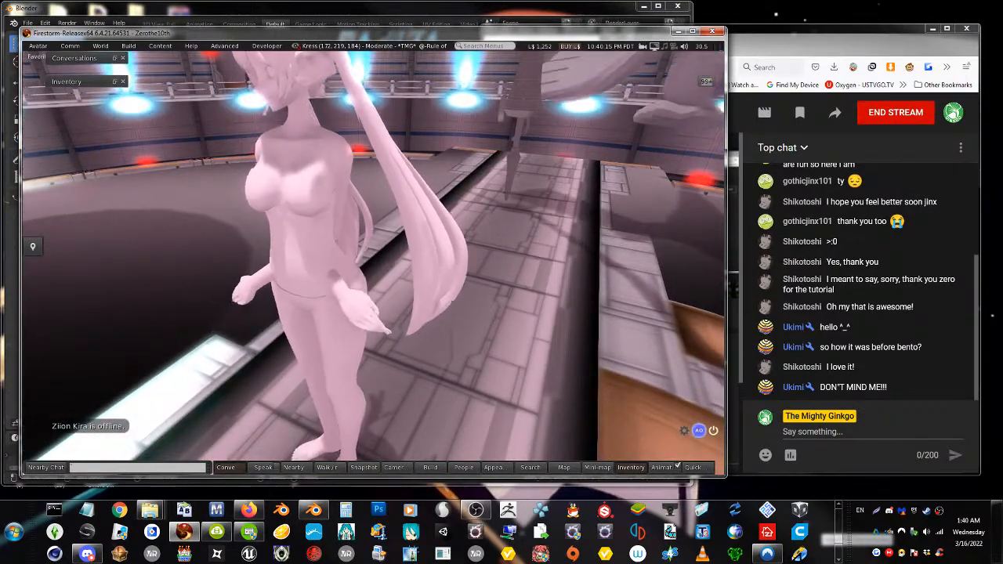
pyautogui.keyDown('ctrl'); pyautogui.keyDown('alt'); pyautogui.moveTo(374, 264); pyautogui.dragTo(490, 224); pyautogui.keyUp('alt'); pyautogui.keyUp('ctrl')
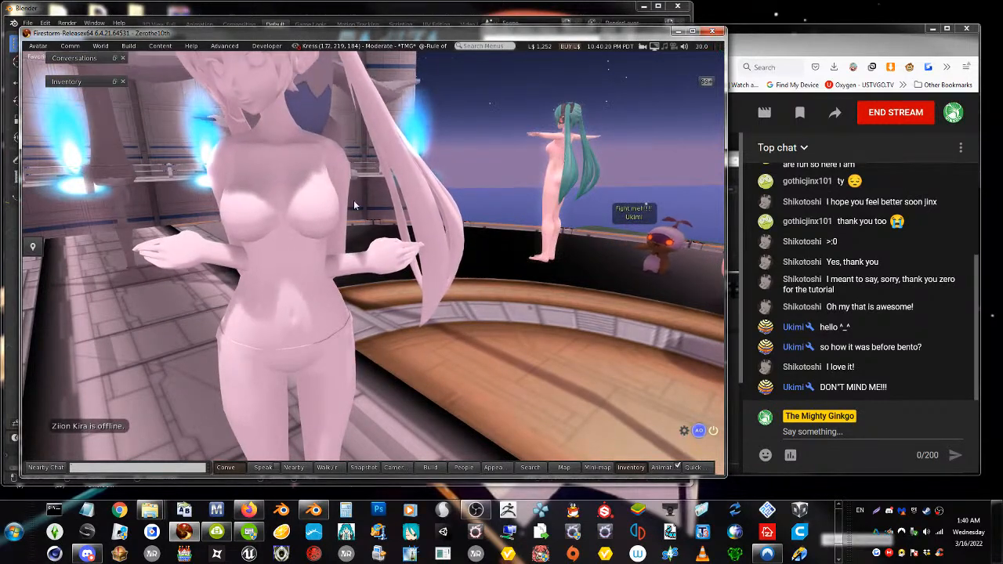
pyautogui.keyDown('alt'); pyautogui.click(179, 252); pyautogui.keyUp('alt')
pyautogui.keyDown('alt'); pyautogui.moveTo(375, 265); pyautogui.dragTo(427, 223); pyautogui.keyUp('alt')
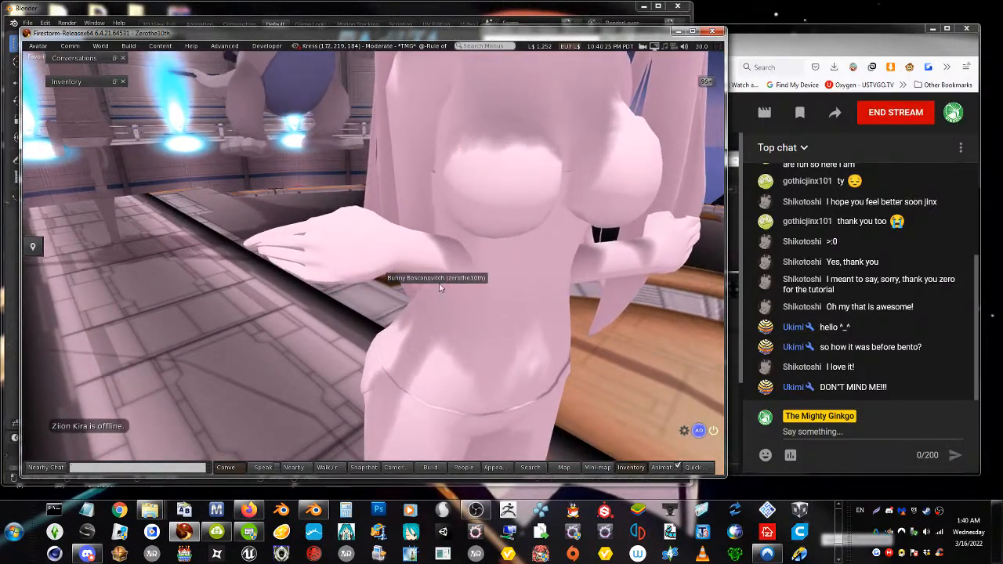
pyautogui.keyDown('alt'); pyautogui.moveTo(504, 293); pyautogui.dragTo(392, 309); pyautogui.keyUp('alt')
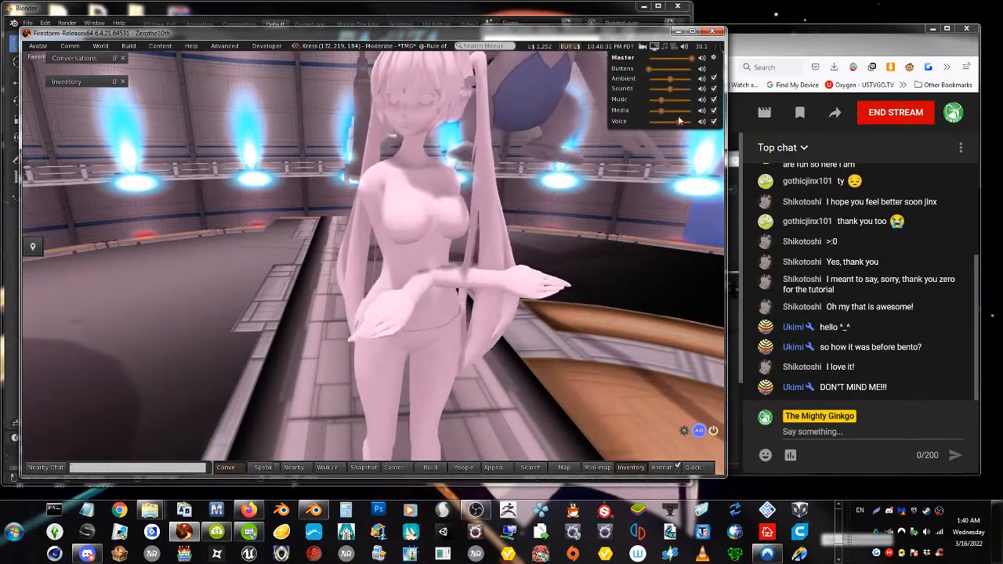
# Switch to Blender and select only the upper chest bone 上半身2 on the Miku armature
pyautogui.click(673, 32)
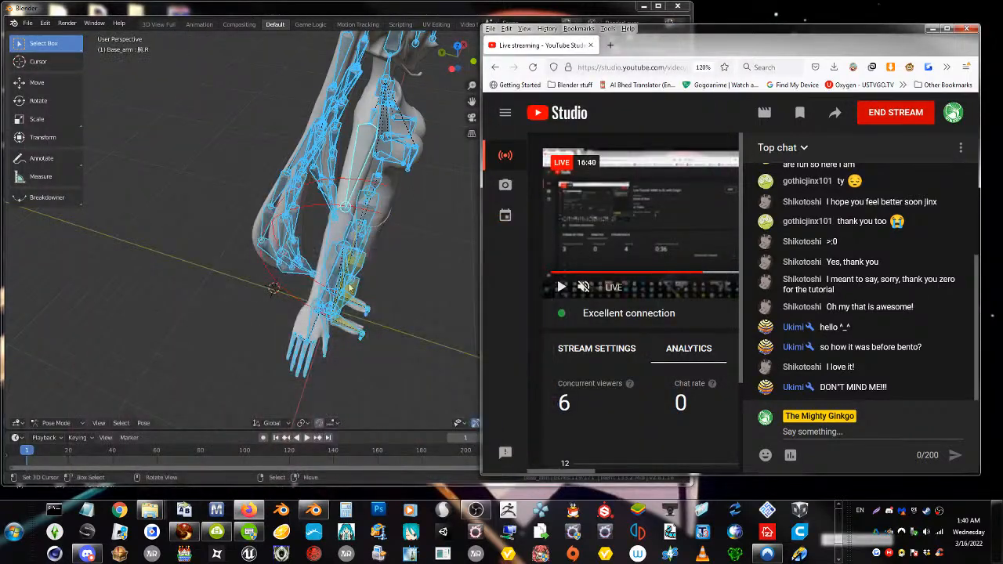
pyautogui.moveTo(414, 336); pyautogui.dragTo(289, 271, button='middle')
pyautogui.moveTo(430, 274); pyautogui.dragTo(382, 321, button='middle')
pyautogui.scroll(-3, 368, 325)
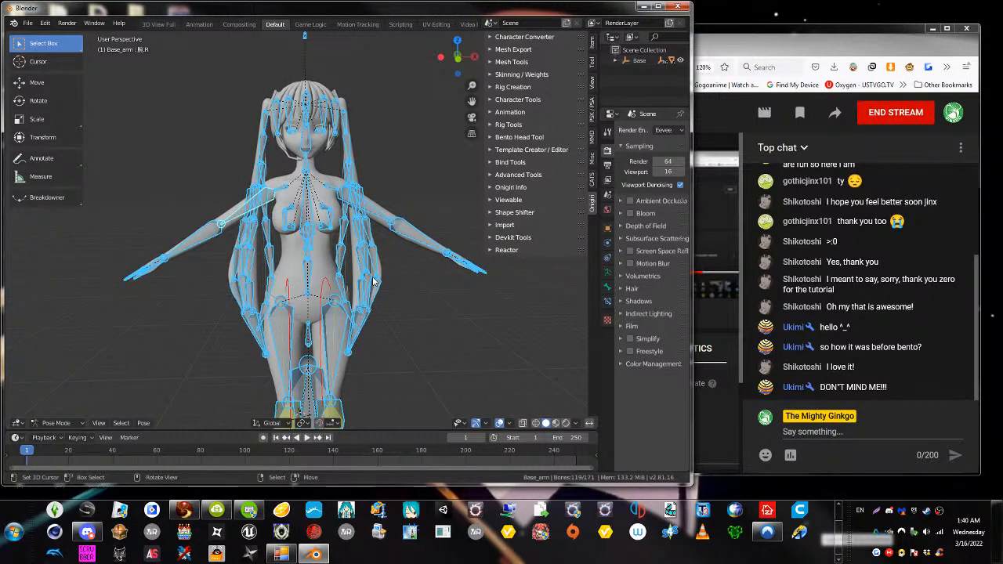
pyautogui.rightClick(307, 239)
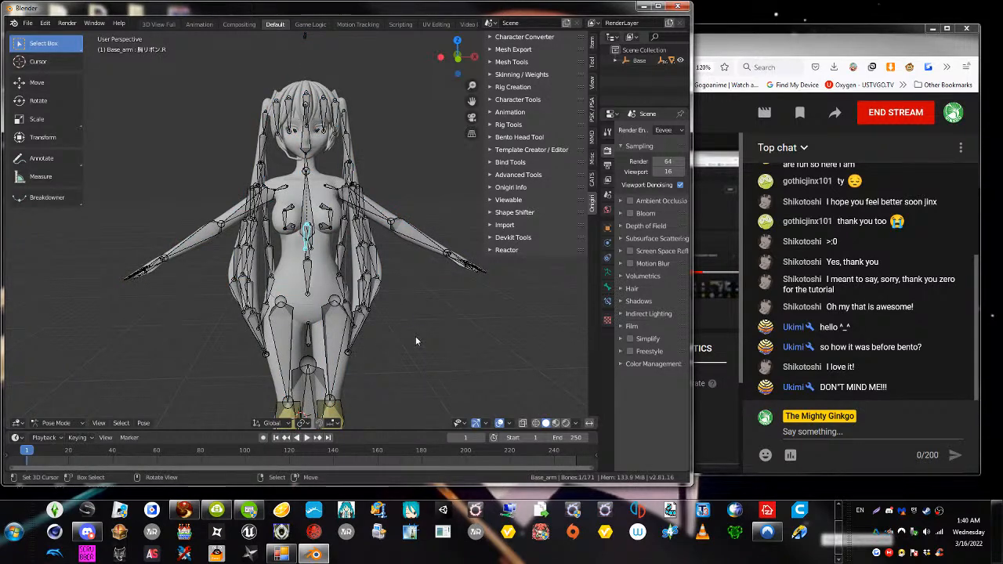
pyautogui.moveTo(320, 292); pyautogui.dragTo(308, 243, button='middle')
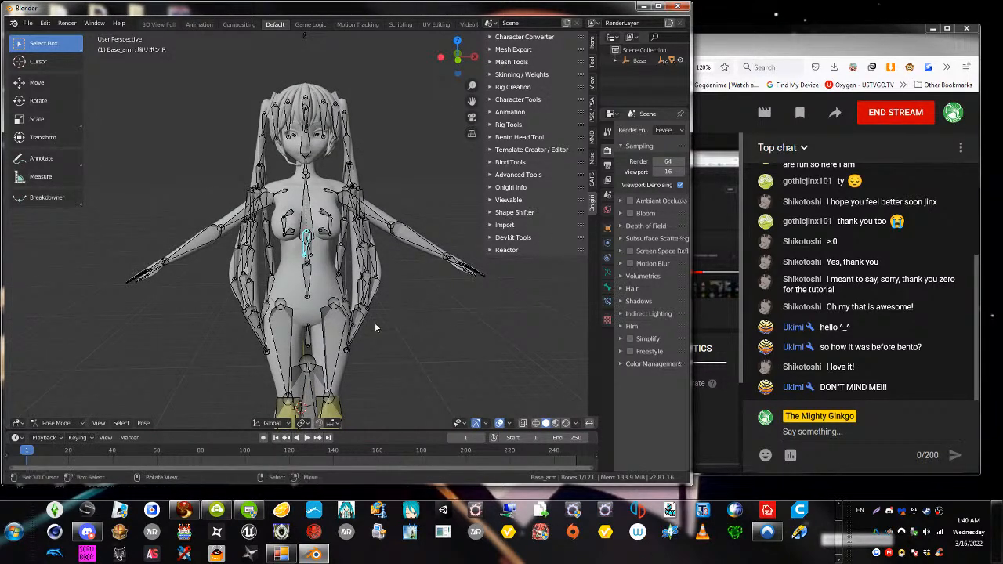
pyautogui.click(306, 207)
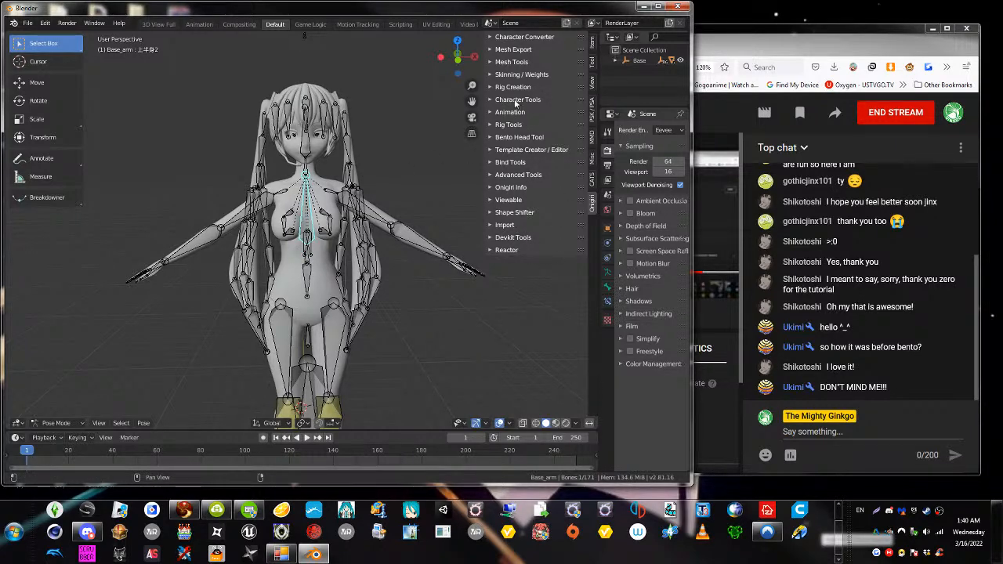
# Enable the Posing Library in the Onigiri animation tools and start loading a pose library from the Desktop
pyautogui.click(509, 112)
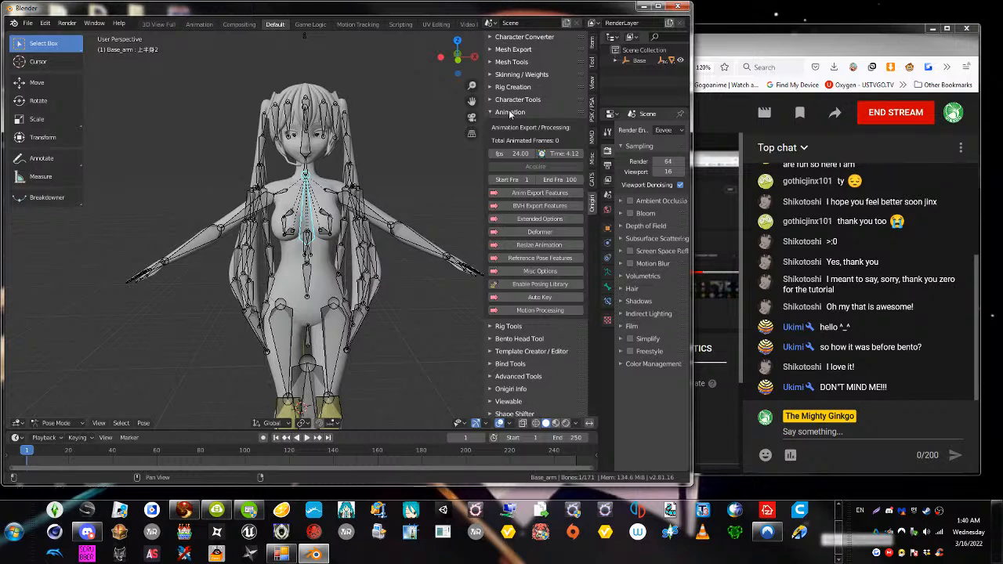
pyautogui.click(538, 285)
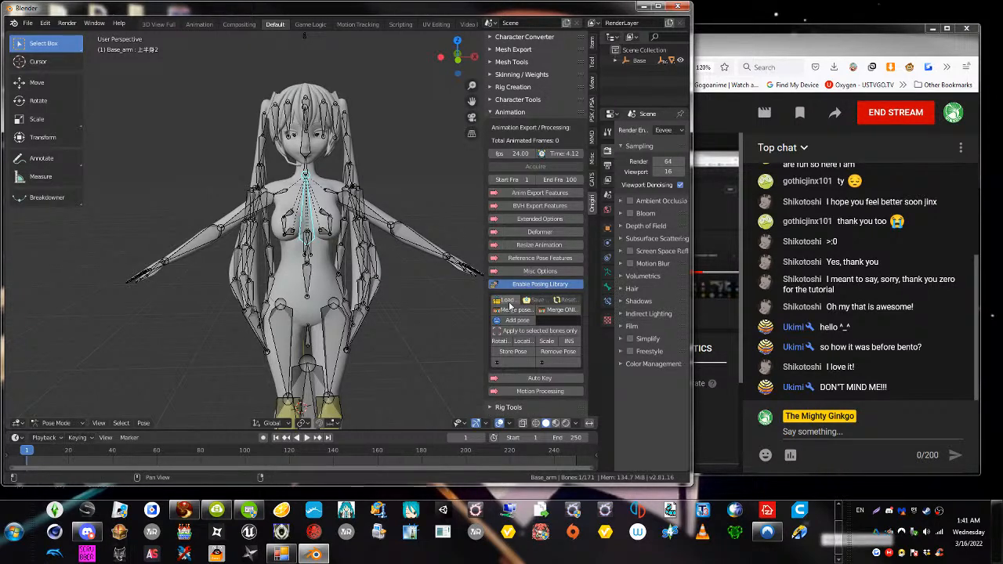
pyautogui.click(507, 302)
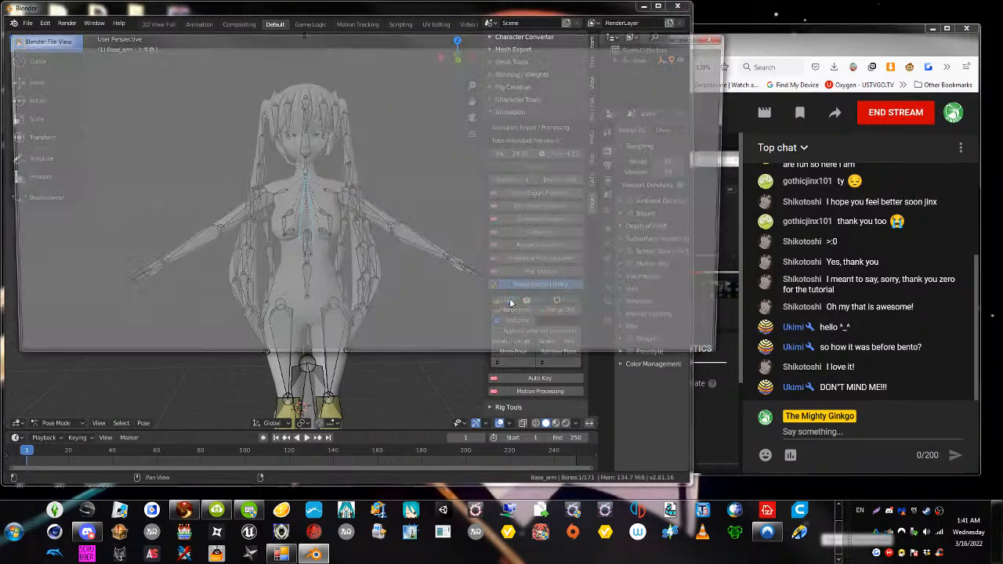
pyautogui.click(35, 218)
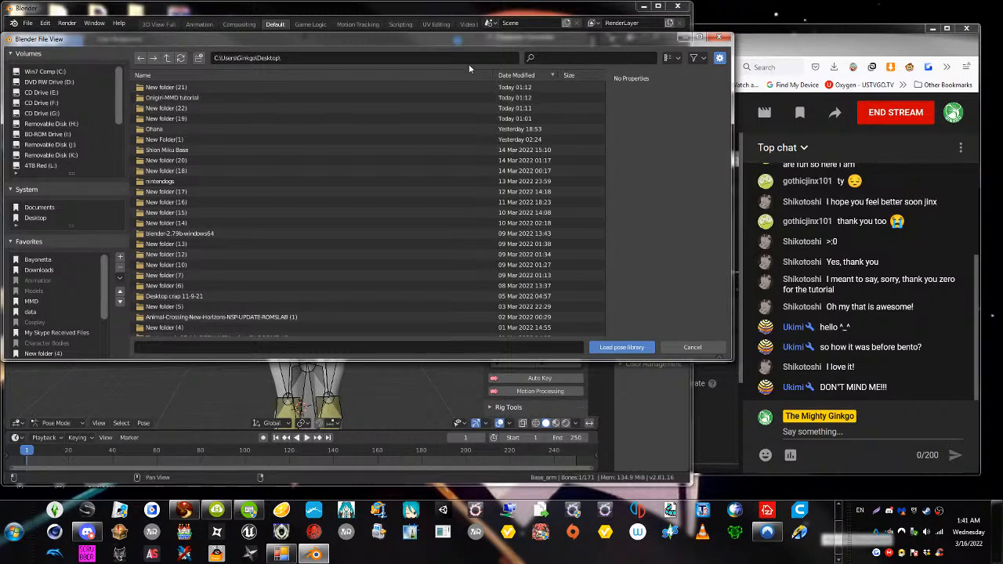
# Check the live stream's details and viewer statistics in YouTube Studio, and return to Blender's file browser
pyautogui.click(862, 141)
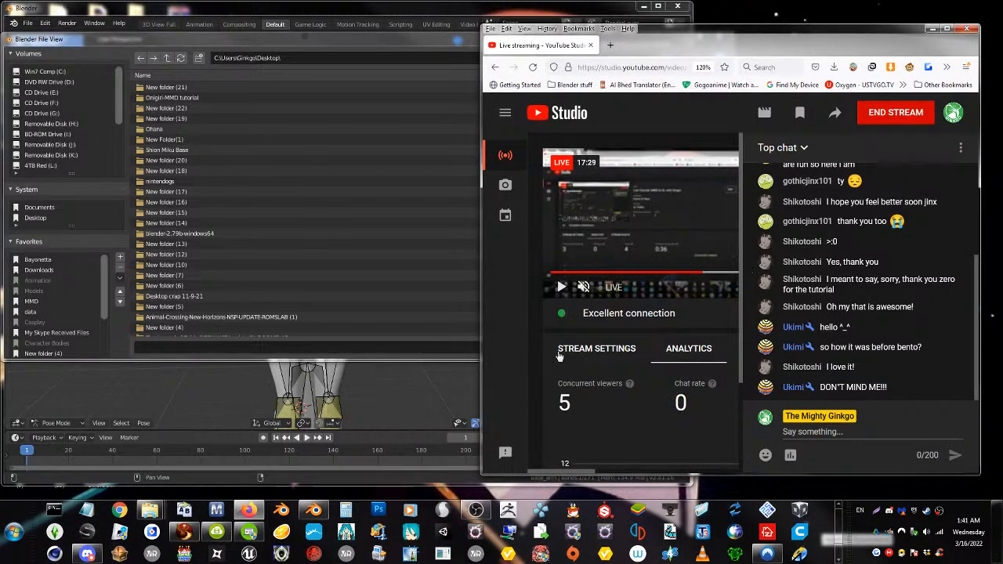
pyautogui.hscroll(5, 559, 357)
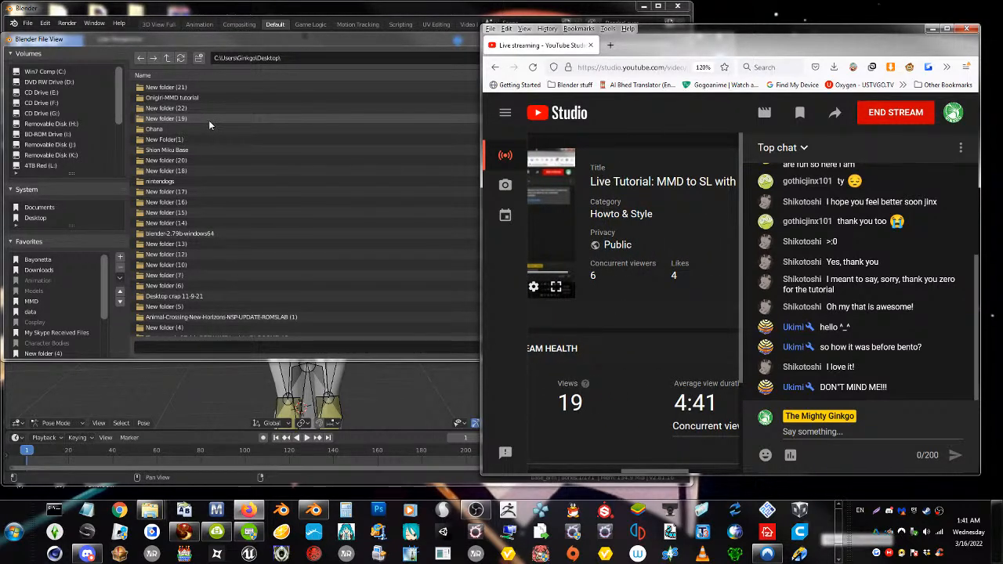
pyautogui.click(273, 39)
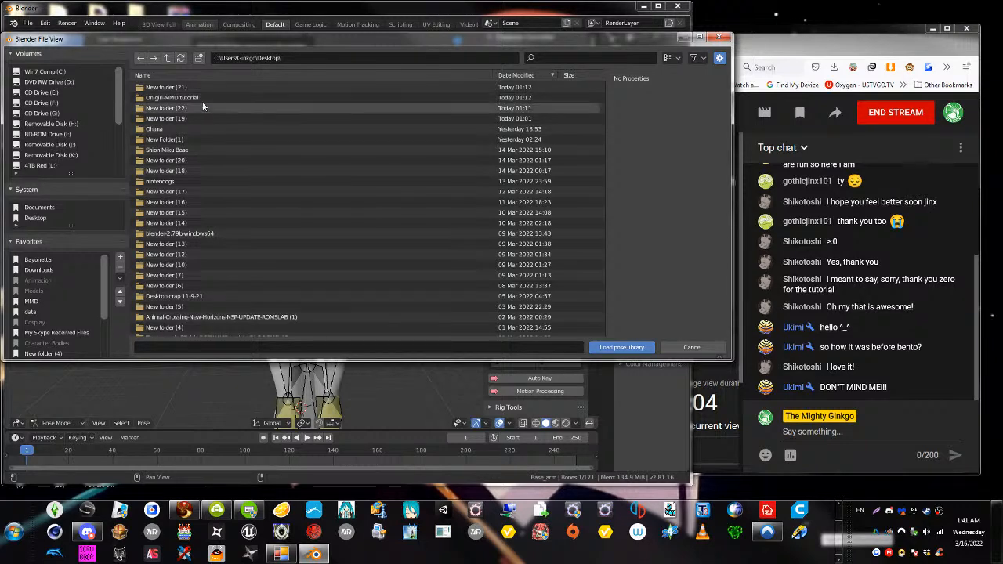
# Load MMD SL T pose.bpl from the Onigiri-MMD tutorial folder and try applying its pose to the armature
pyautogui.doubleClick(161, 99)
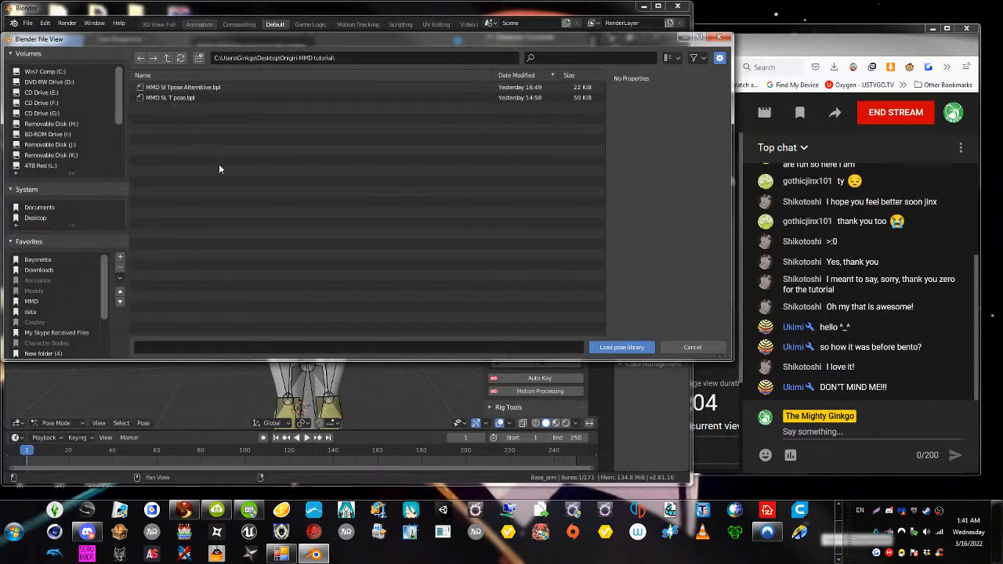
pyautogui.doubleClick(159, 97)
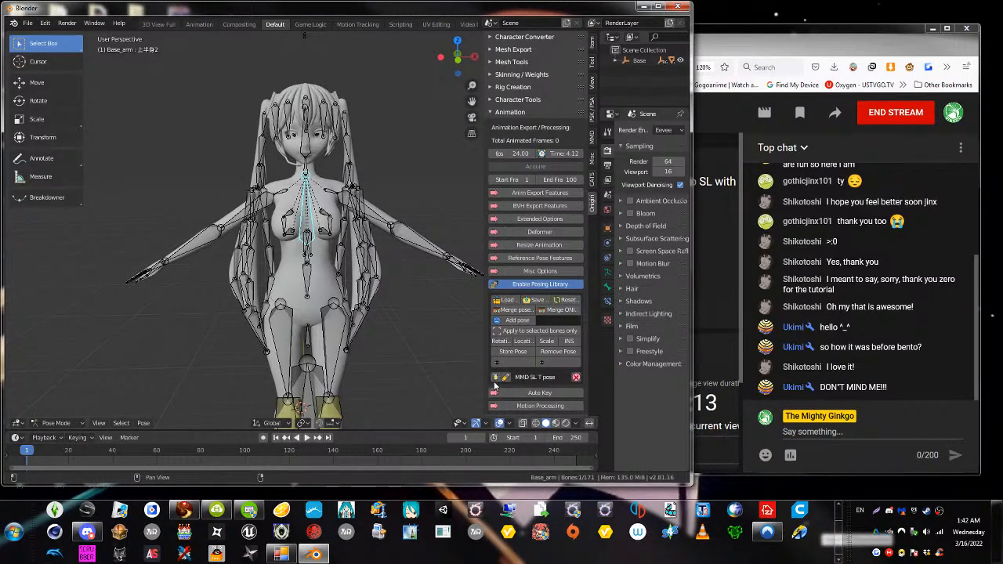
pyautogui.click(495, 379)
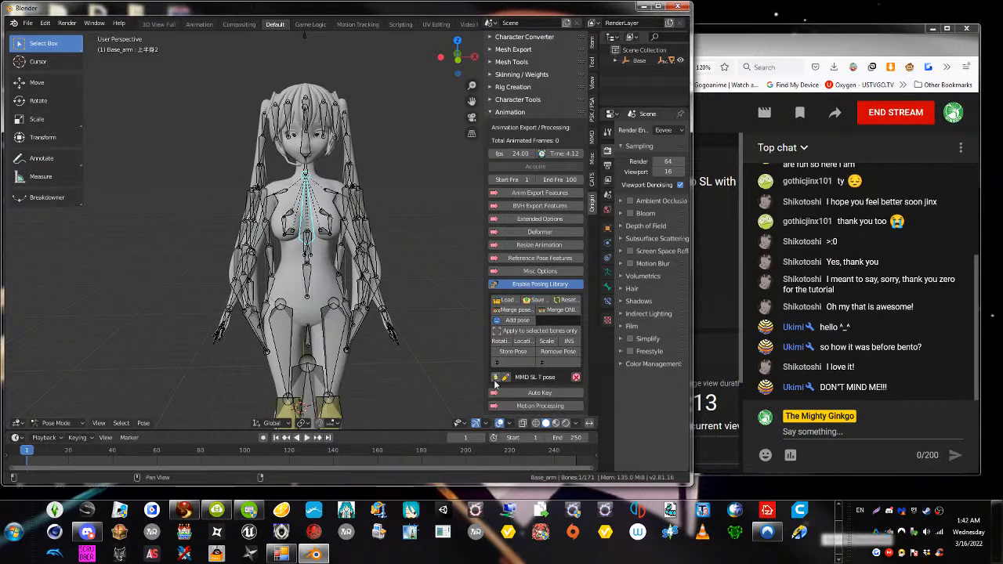
pyautogui.moveTo(320, 273); pyautogui.dragTo(338, 249, button='middle')
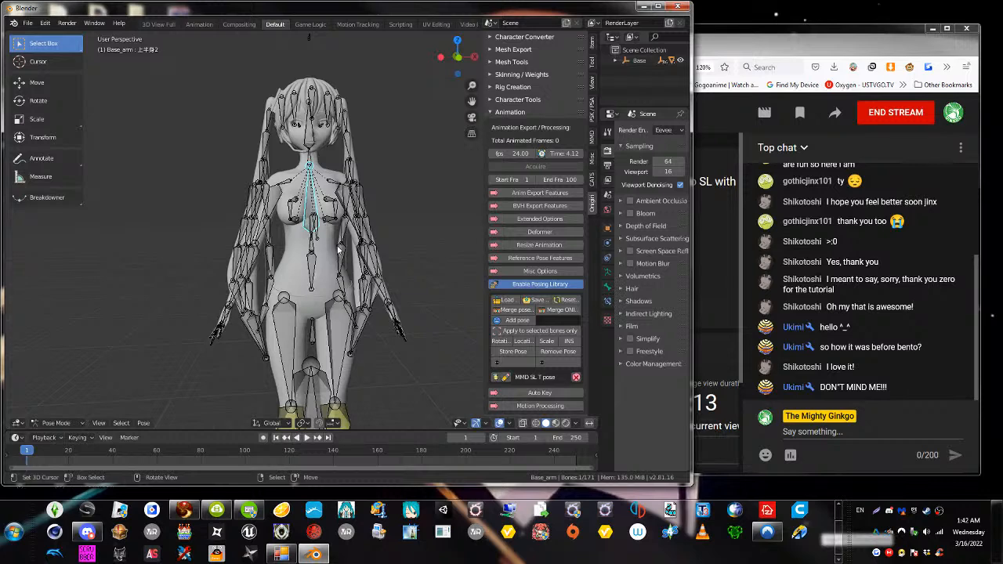
# Undo the applied pose and remove MMD SL T pose from the pose library
pyautogui.hotkey('ctrl', 'z')
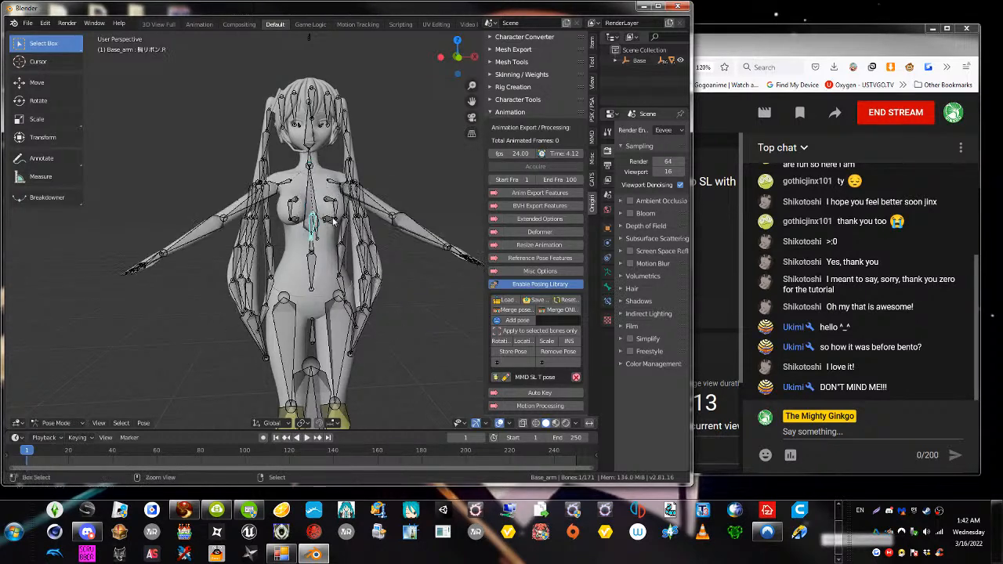
pyautogui.click(576, 377)
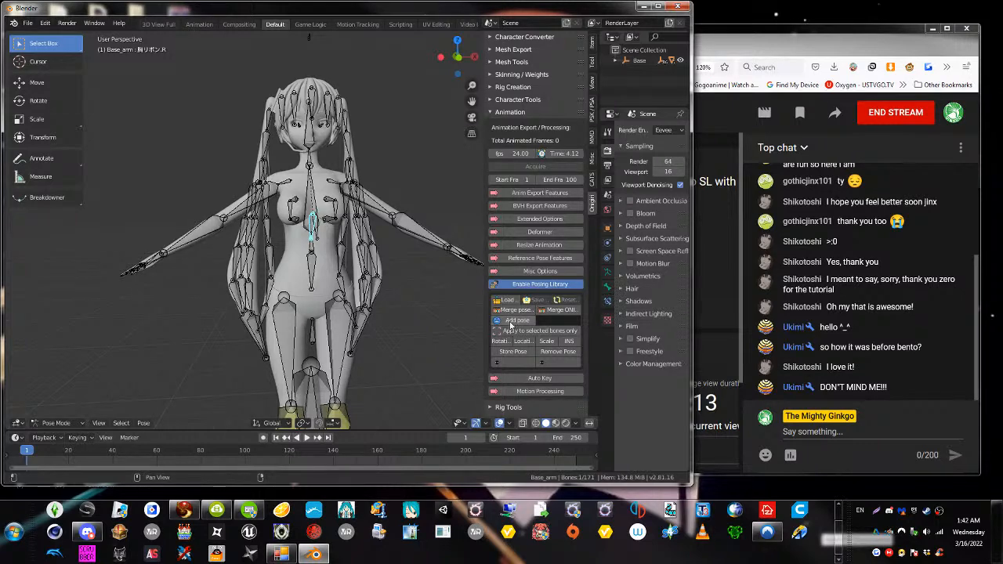
# Load the pose library MMD Sl Tpose alternitive.bpl from the Onigiri-MMD tutorial folder on the Desktop
pyautogui.click(505, 300)
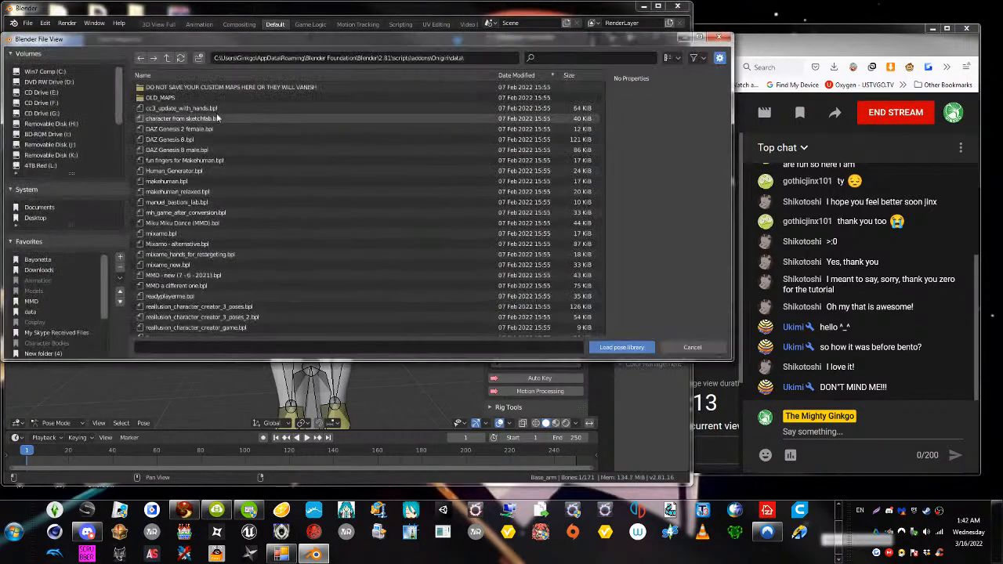
pyautogui.click(43, 218)
pyautogui.click(169, 100)
pyautogui.doubleClick(168, 99)
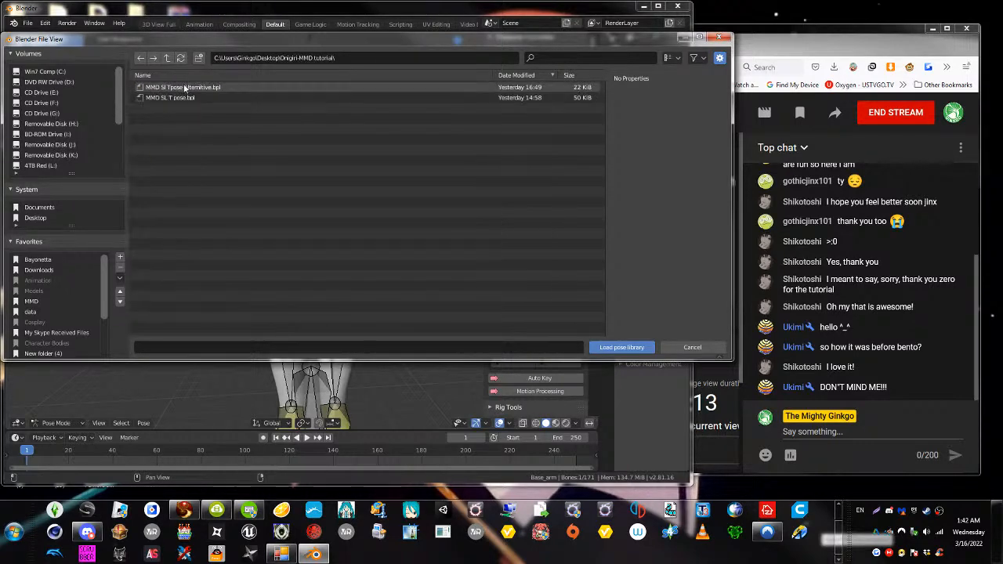
pyautogui.doubleClick(184, 88)
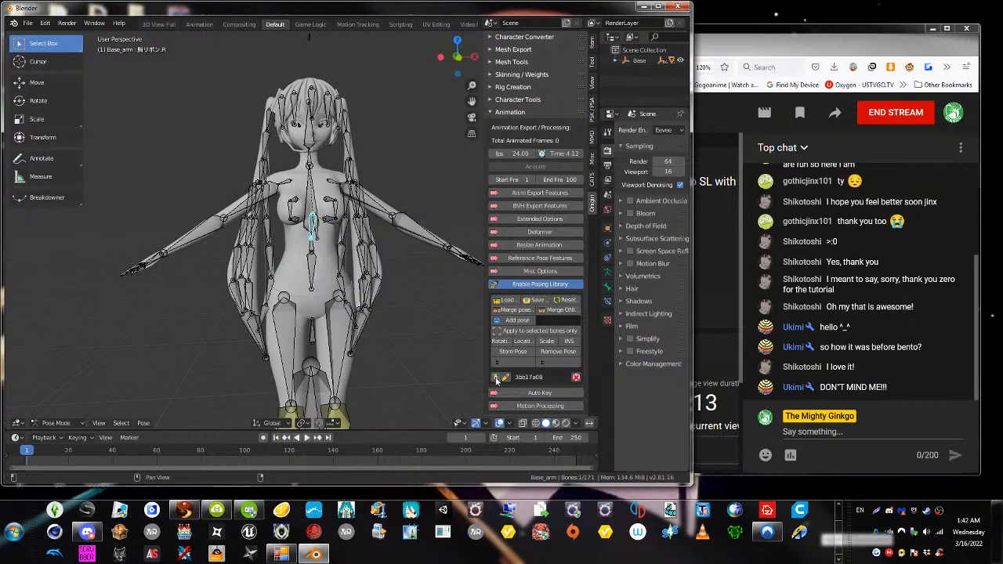
# Apply the loaded alternative T-pose to the Miku armature and check the pose from the front and side
pyautogui.scroll(-8, 321, 391)
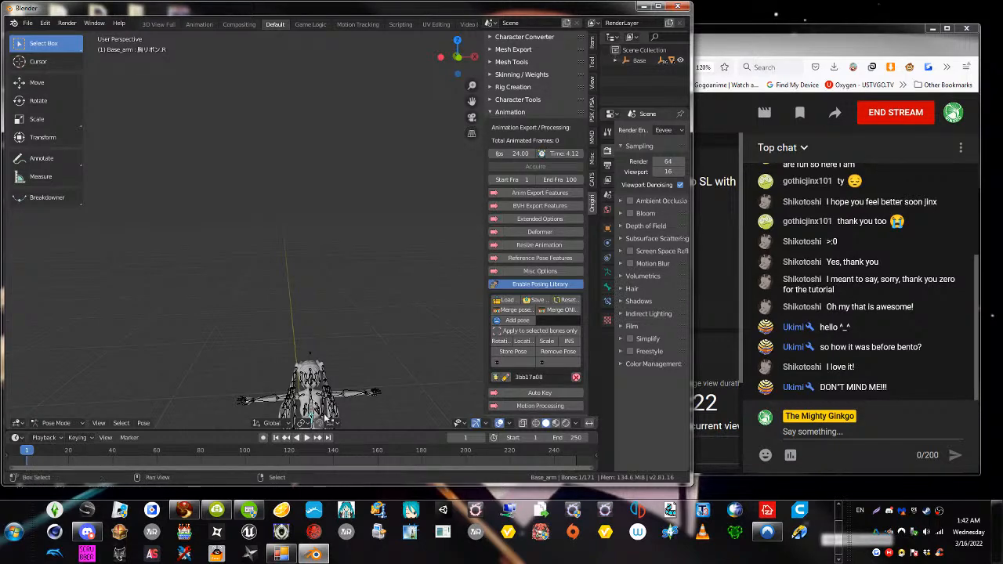
pyautogui.scroll(8, 313, 391)
pyautogui.scroll(1, 303, 320)
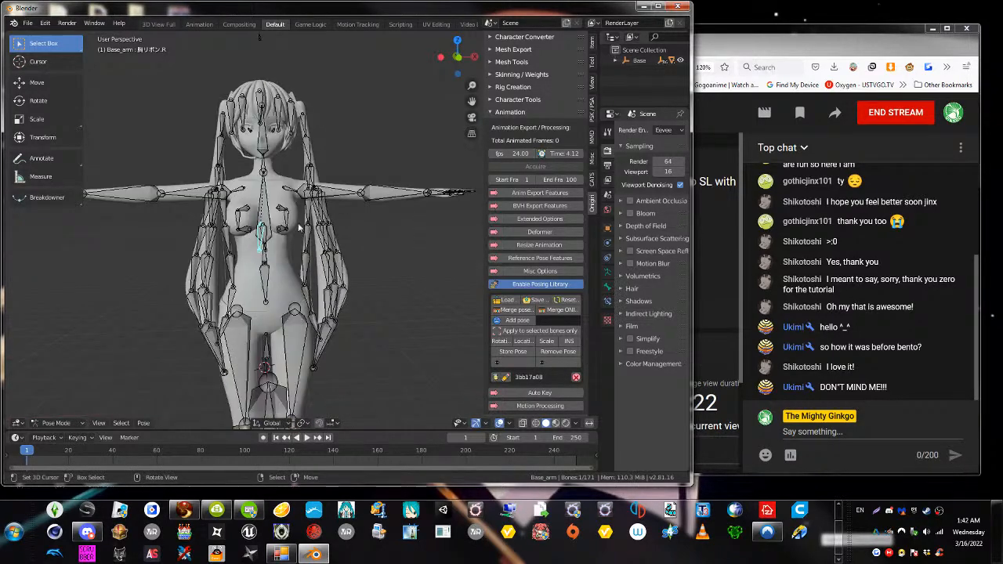
pyautogui.moveTo(268, 285); pyautogui.dragTo(335, 308, button='middle')
pyautogui.scroll(-4, 297, 239)
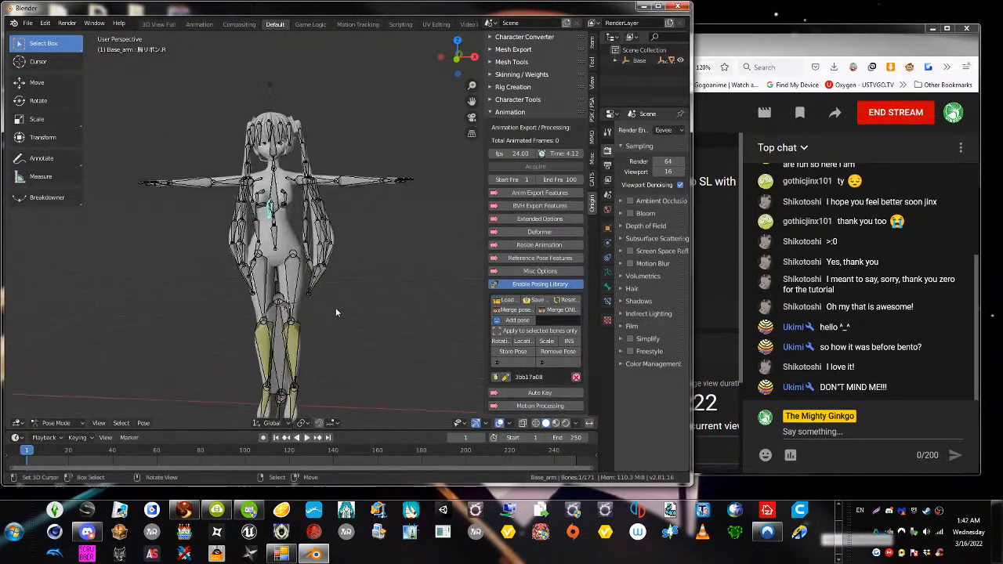
pyautogui.moveTo(282, 154); pyautogui.dragTo(227, 267, button='middle')
pyautogui.keyDown('shift'); pyautogui.rightClick(332, 349); pyautogui.keyUp('shift')
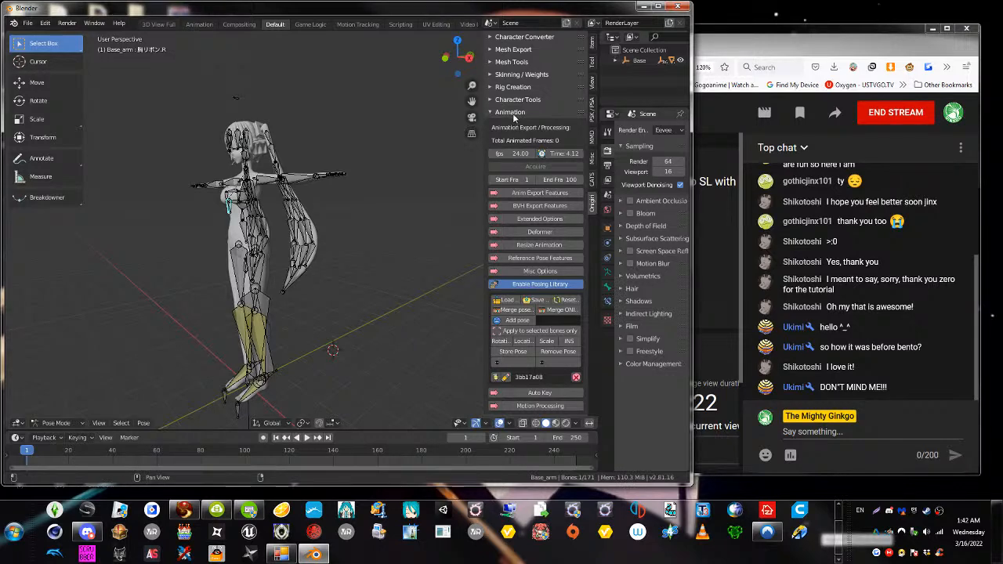
# Add Onigiri's safe rig (pos/neutral) to the scene and compare its size with the Miku model
pyautogui.click(511, 113)
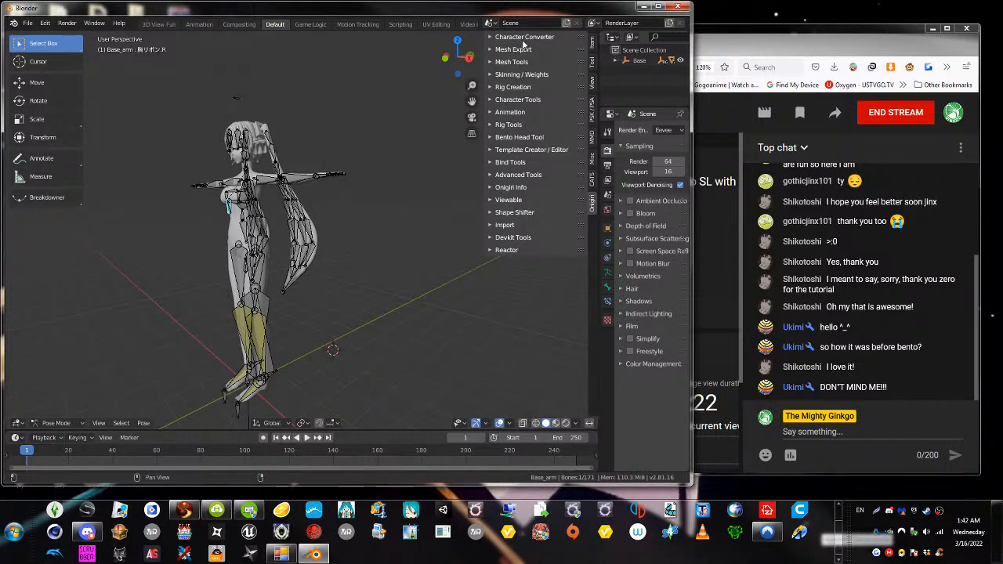
pyautogui.click(508, 102)
pyautogui.click(508, 101)
pyautogui.click(511, 88)
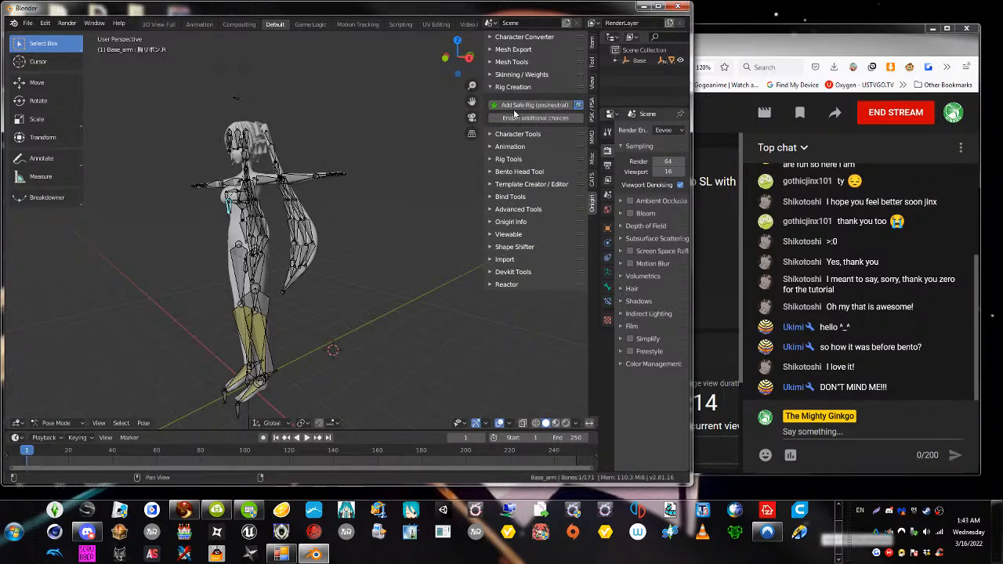
pyautogui.click(517, 106)
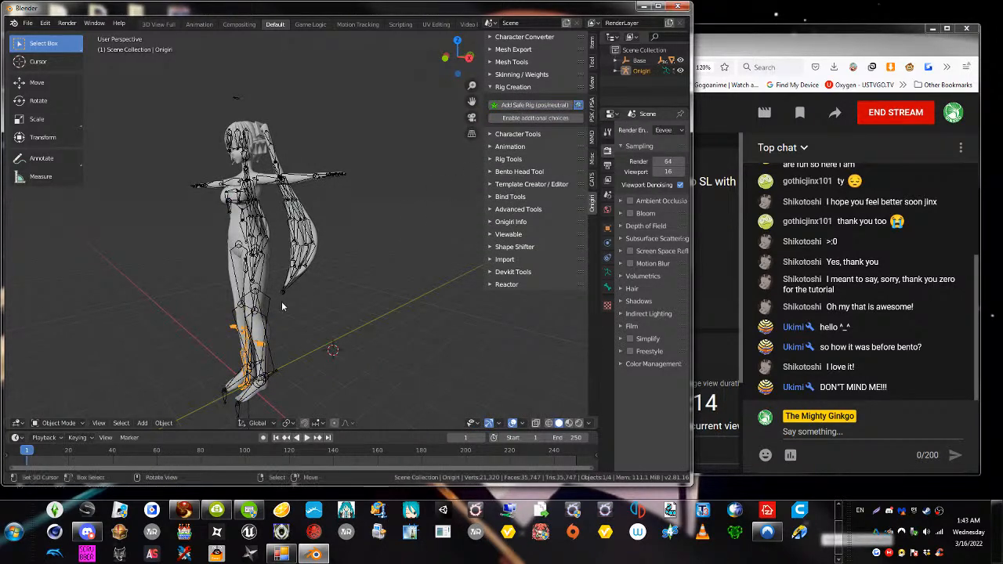
pyautogui.moveTo(282, 297); pyautogui.dragTo(339, 284, button='middle')
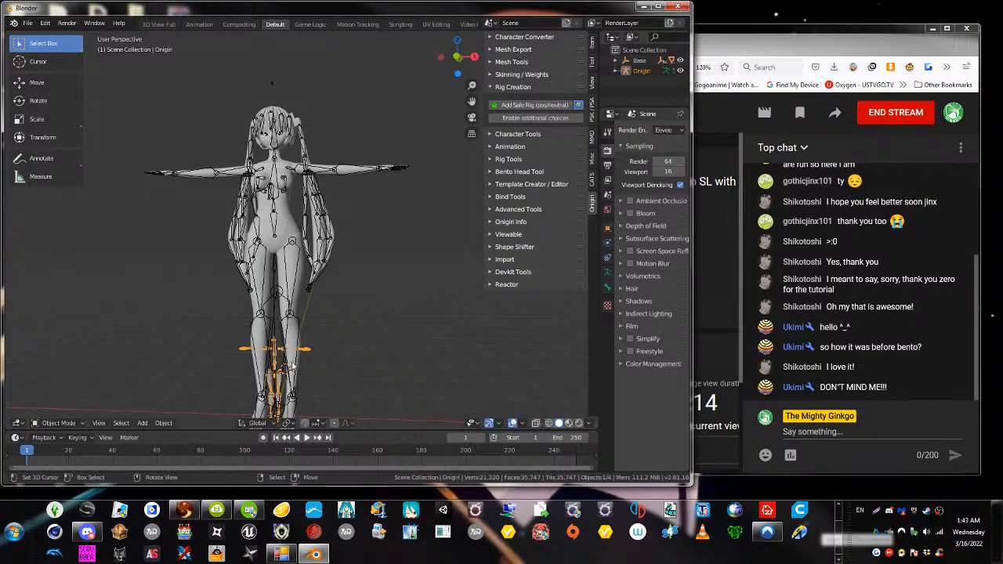
pyautogui.keyDown('shift'); pyautogui.moveTo(301, 366); pyautogui.dragTo(298, 270, button='middle'); pyautogui.keyUp('shift')
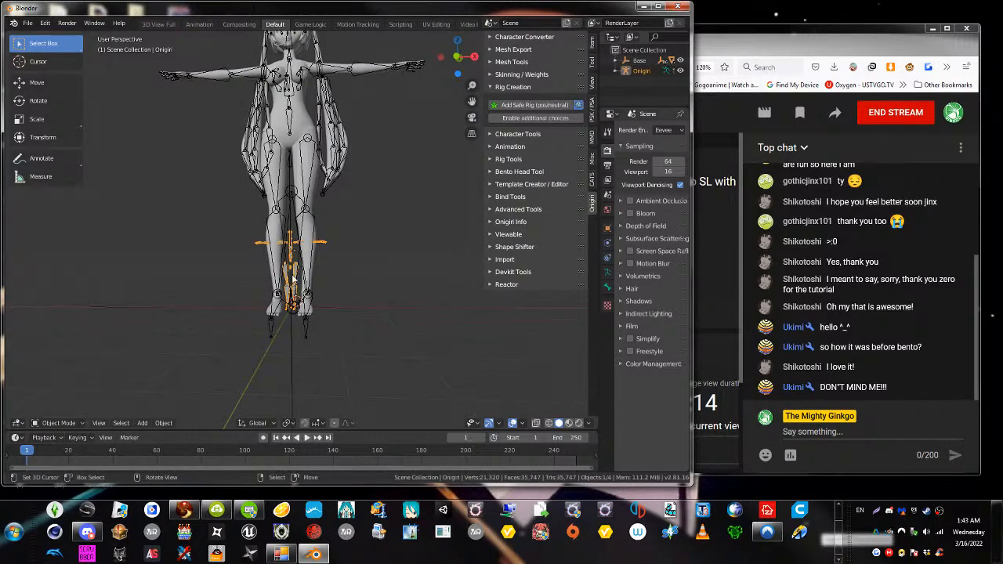
pyautogui.scroll(-2, 343, 118)
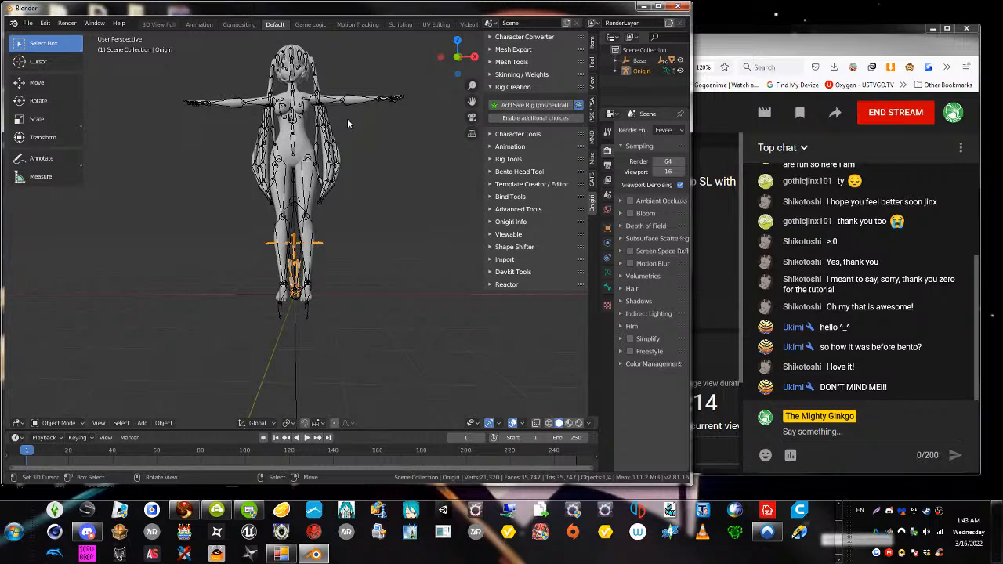
# Try to scale the Miku armature and body mesh together
pyautogui.click(313, 285)
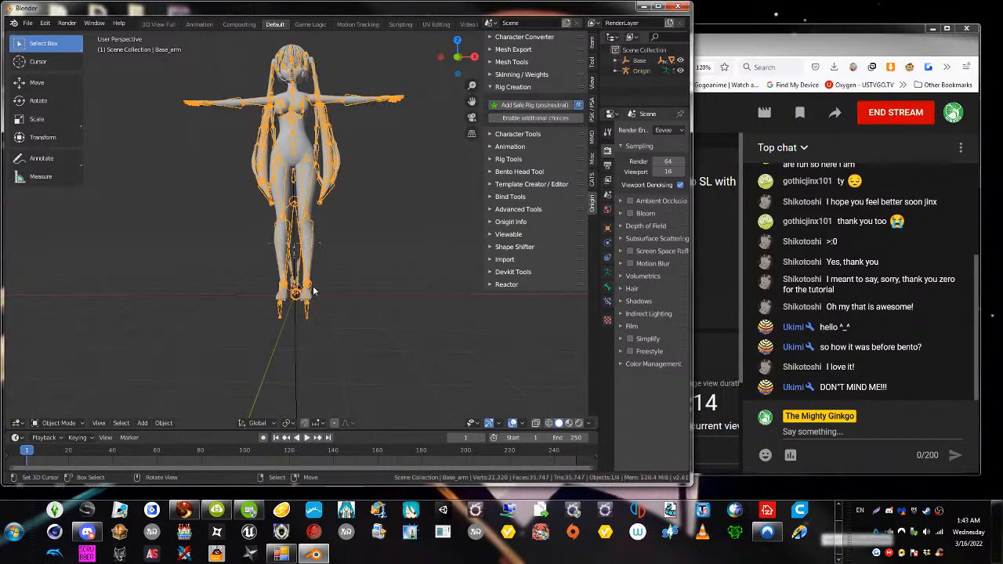
pyautogui.keyDown('shift'); pyautogui.click(302, 143); pyautogui.keyUp('shift')
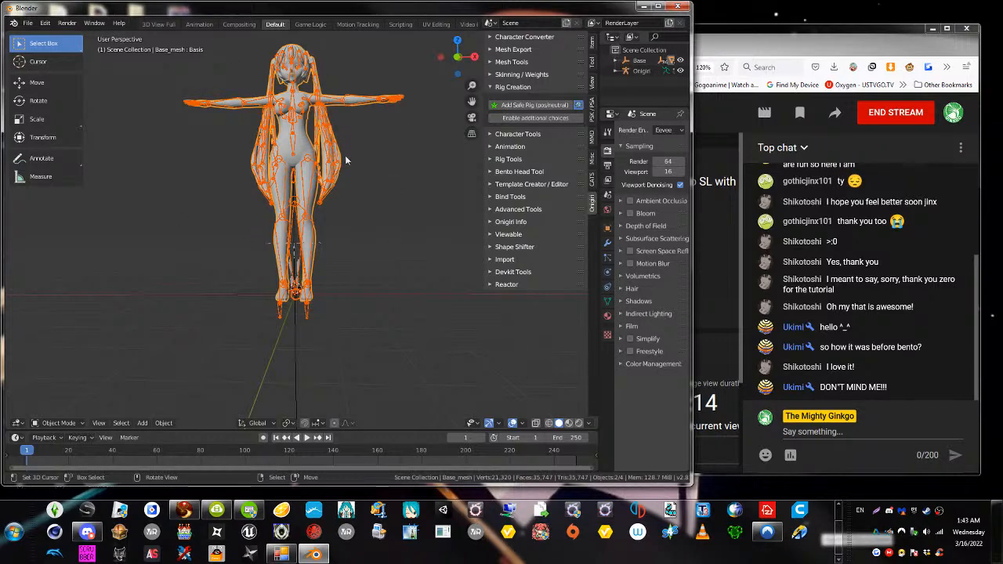
pyautogui.press('s')
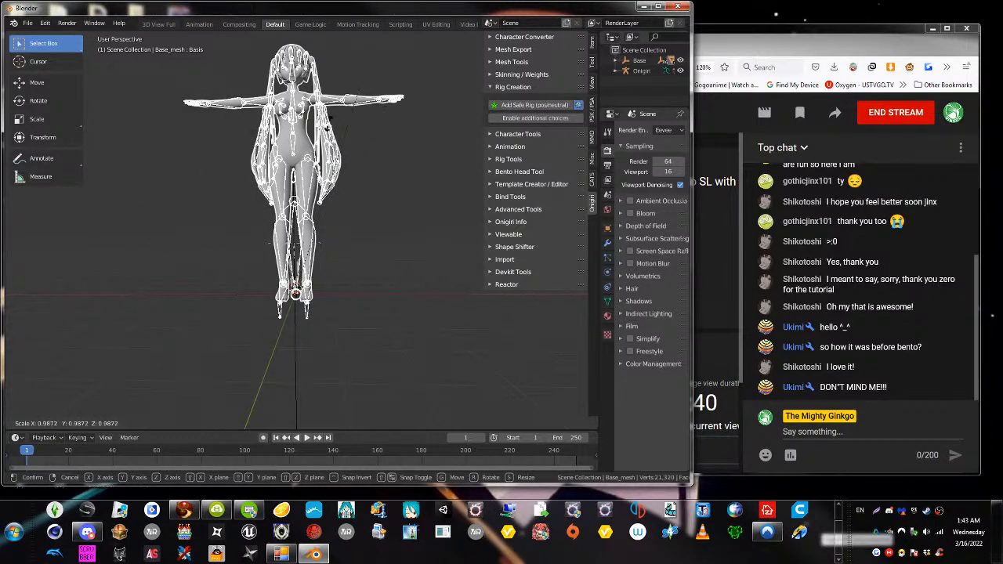
pyautogui.click(370, 252)
pyautogui.scroll(5, 347, 365)
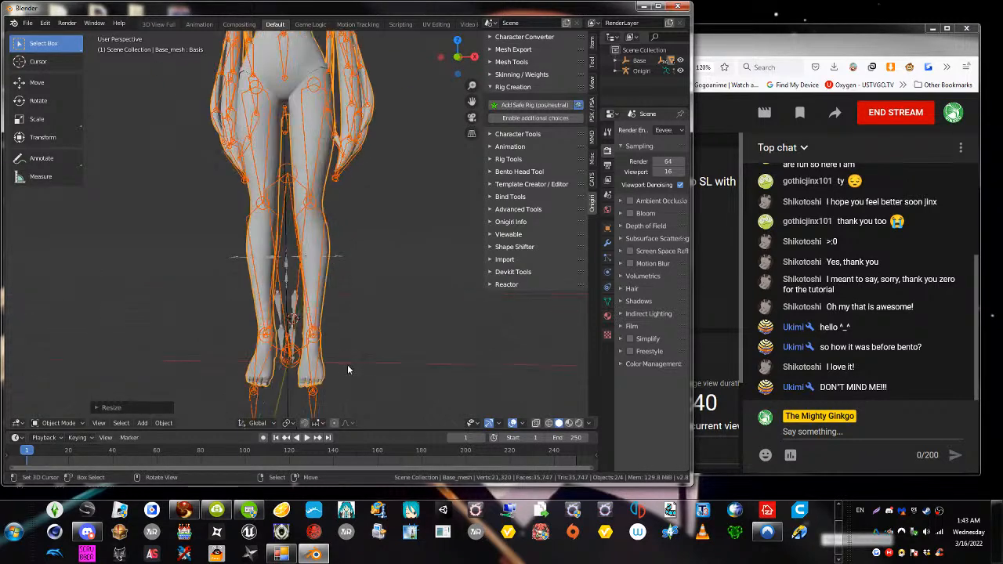
pyautogui.keyDown('shift'); pyautogui.moveTo(333, 366); pyautogui.dragTo(331, 307, button='middle'); pyautogui.keyUp('shift')
pyautogui.moveTo(299, 183); pyautogui.dragTo(311, 202, button='middle')
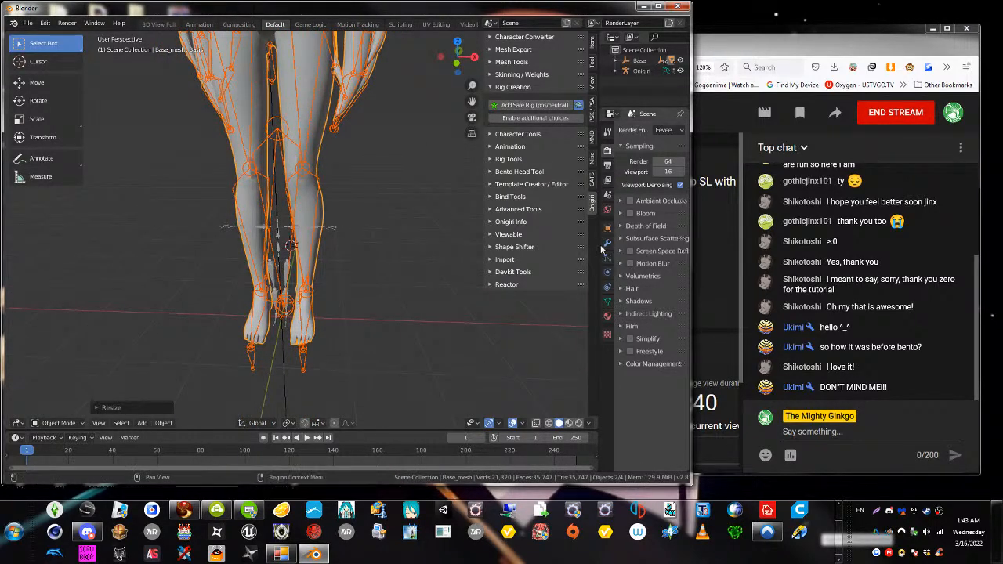
# Widen the properties editor and unlock the location, rotation and scale of the Base_arm armature
pyautogui.moveTo(602, 251); pyautogui.dragTo(500, 250)
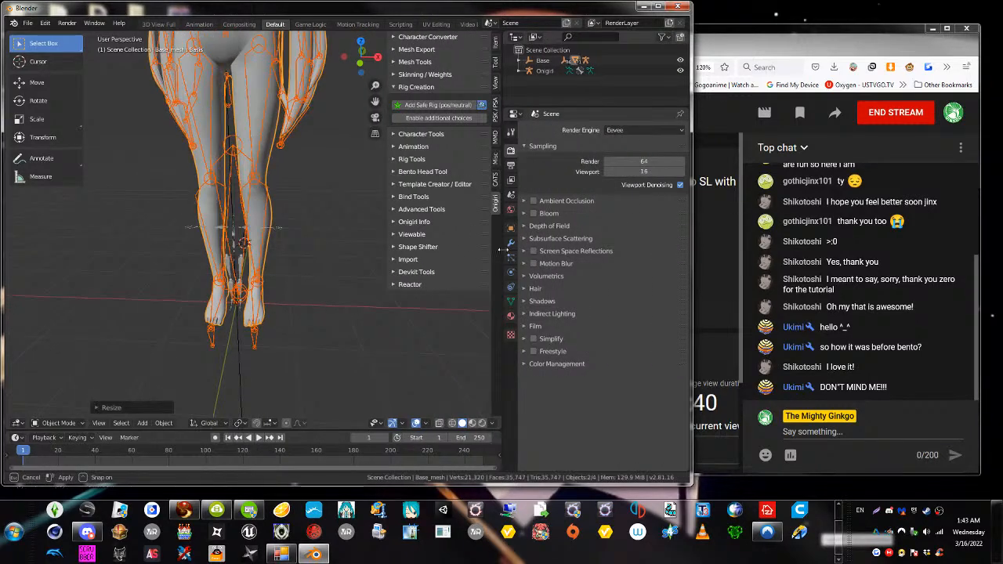
pyautogui.moveTo(281, 196); pyautogui.dragTo(281, 193, button='middle')
pyautogui.keyDown('shift'); pyautogui.moveTo(270, 98); pyautogui.dragTo(317, 254, button='middle'); pyautogui.keyUp('shift')
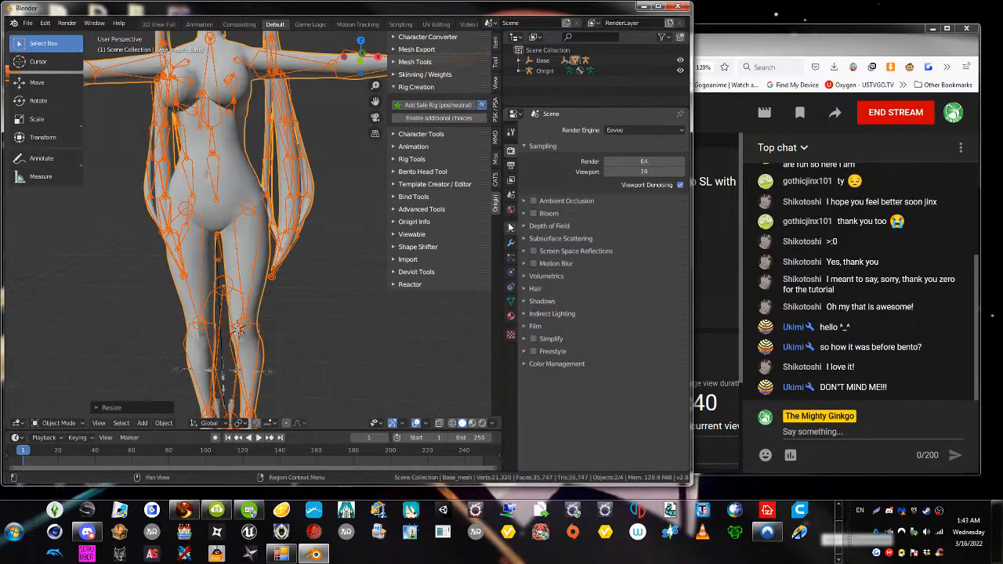
pyautogui.click(510, 229)
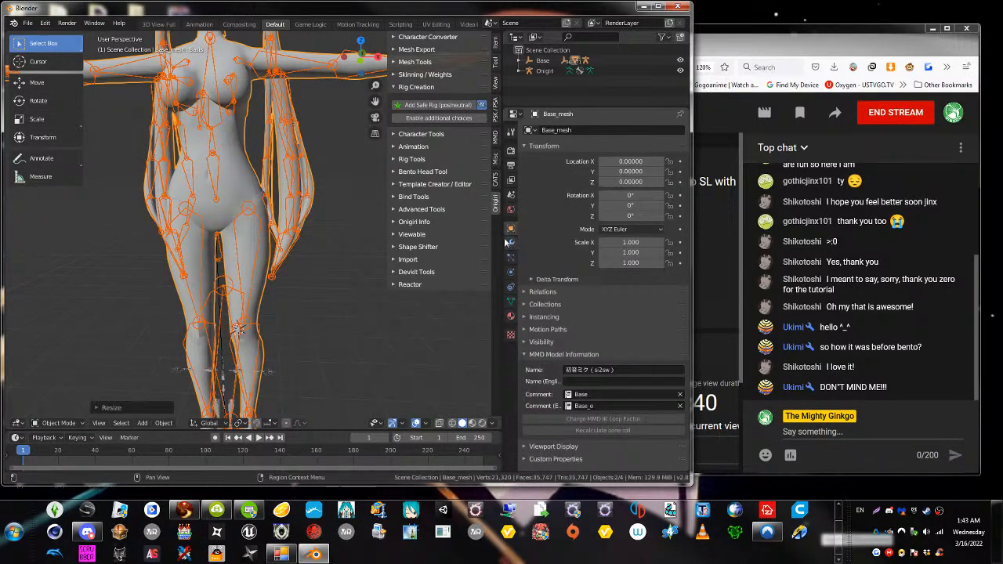
pyautogui.click(249, 175)
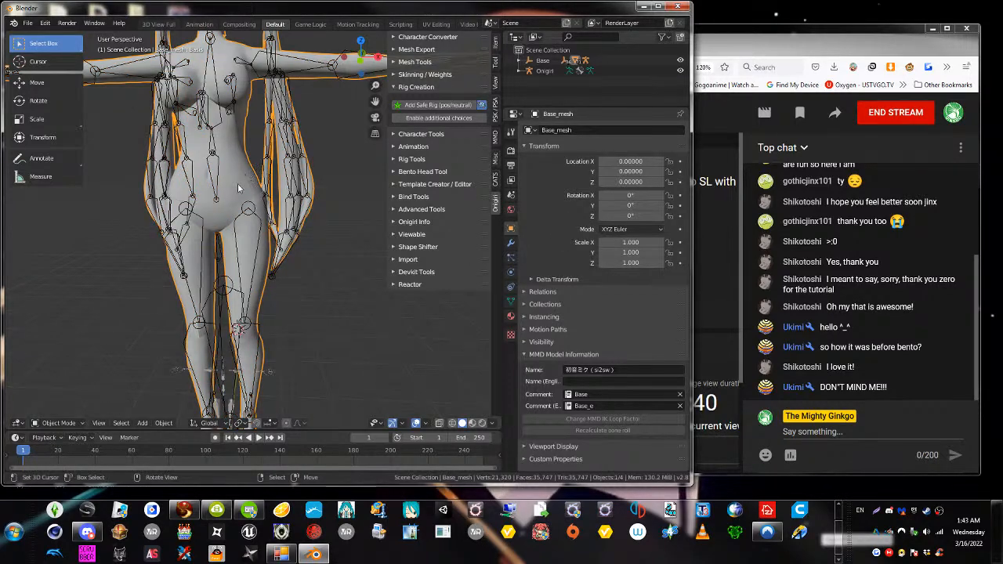
pyautogui.click(207, 171)
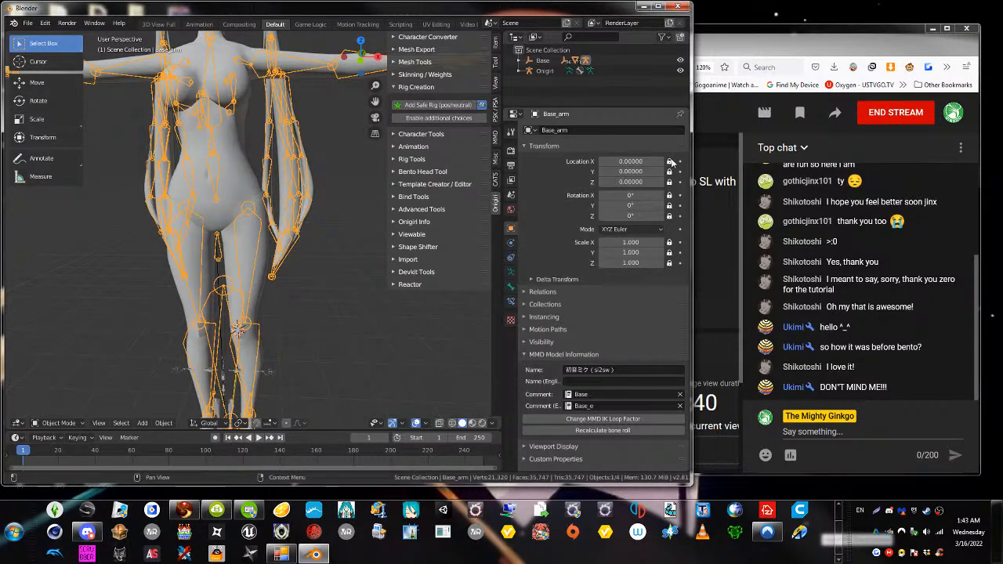
pyautogui.moveTo(670, 163); pyautogui.dragTo(670, 246)
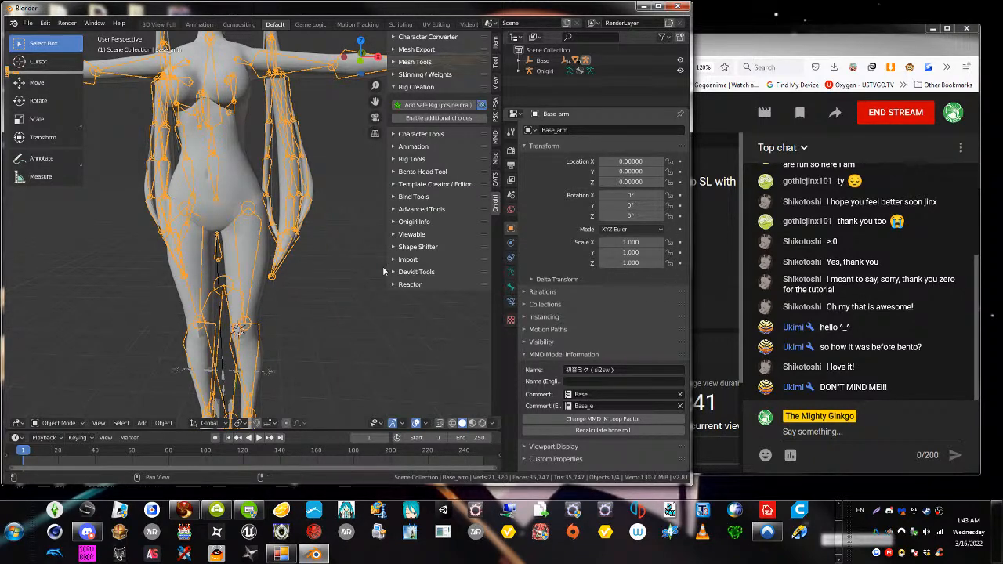
# Scale the Base_arm armature with its mesh down to about 0.255, close to the Onigiri rig's size
pyautogui.scroll(-2, 294, 236)
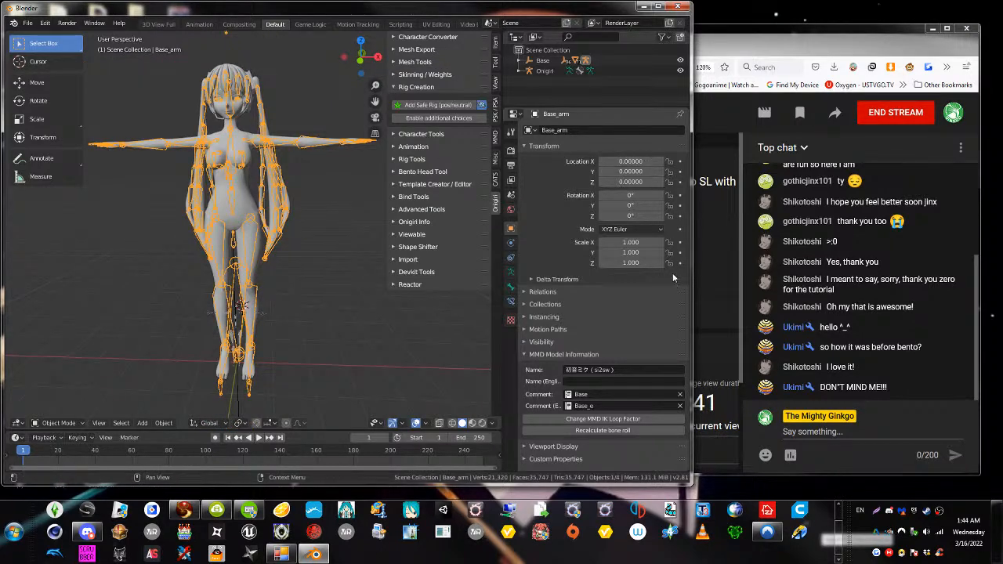
pyautogui.press('s')
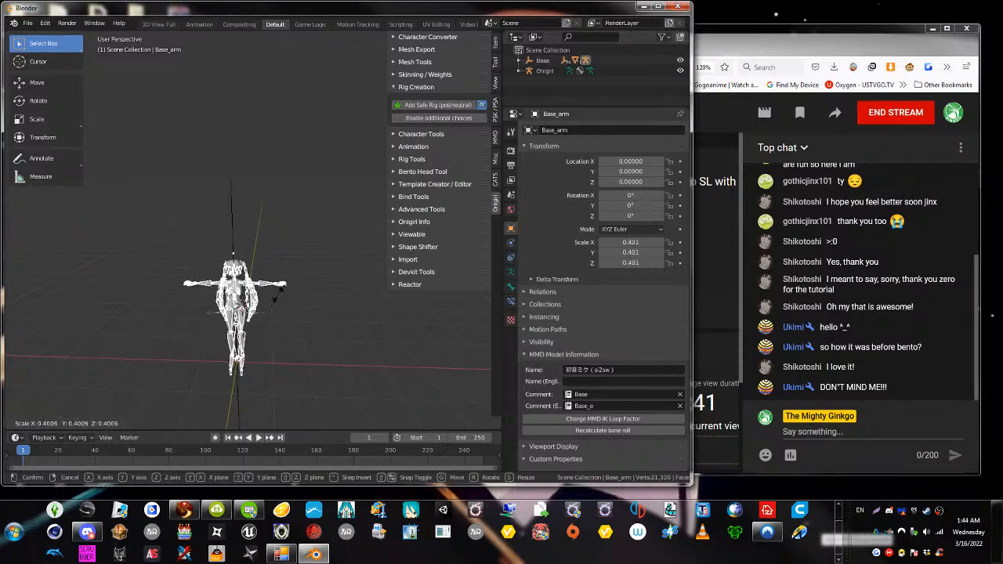
pyautogui.click(275, 315)
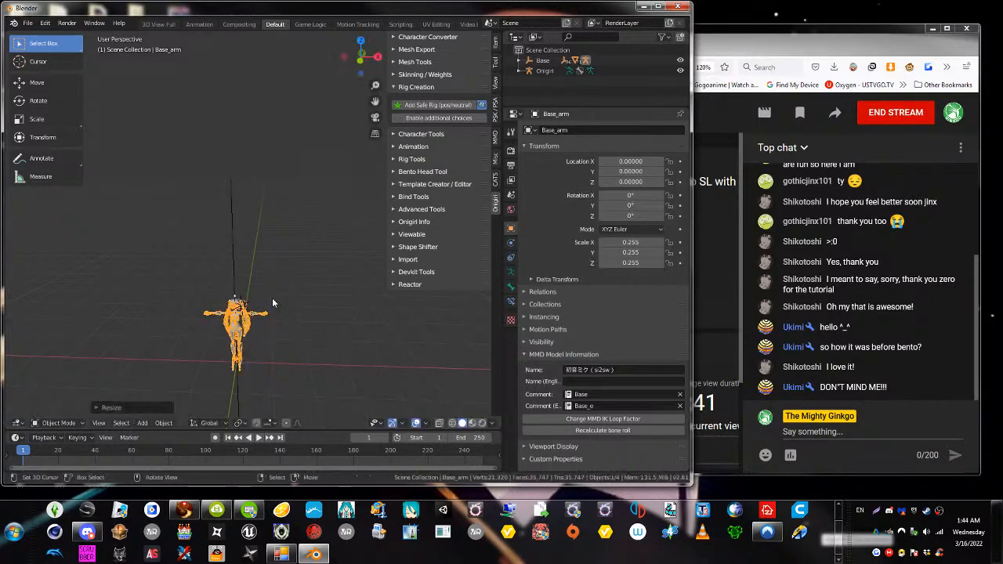
# Fine-tune the Base_arm scale to about 0.256 so that its arms line up with the Onigiri rig
pyautogui.keyDown('shift'); pyautogui.moveTo(270, 362); pyautogui.dragTo(255, 282, button='middle'); pyautogui.keyUp('shift')
pyautogui.scroll(8, 295, 282)
pyautogui.moveTo(278, 223)
pyautogui.keyDown('shift'); pyautogui.mouseDown(button='middle')
pyautogui.moveTo(264, 264)
pyautogui.moveTo(271, 241)
pyautogui.mouseUp(button='middle'); pyautogui.keyUp('shift')
pyautogui.scroll(-8, 271, 241)
pyautogui.press('s')
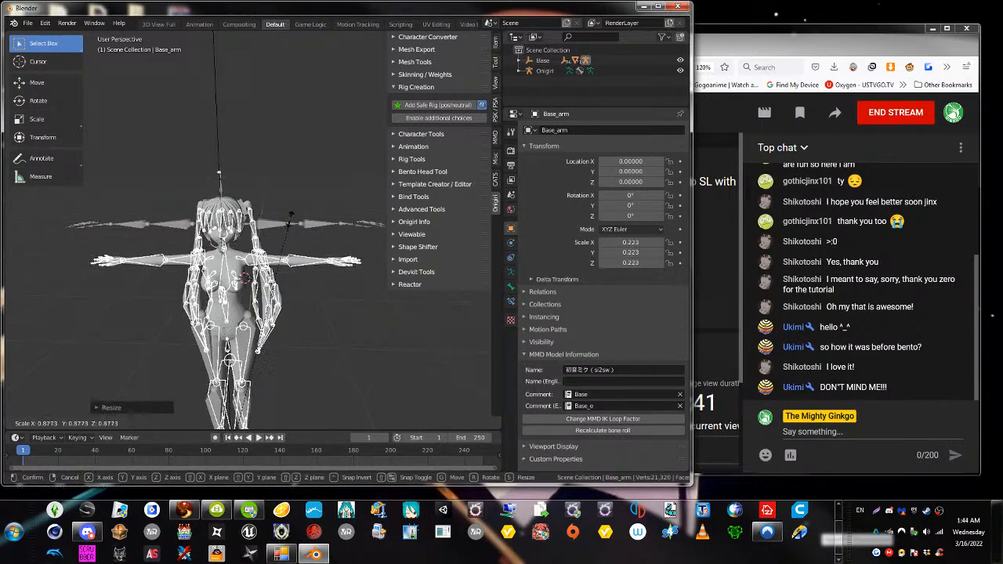
pyautogui.click(300, 184)
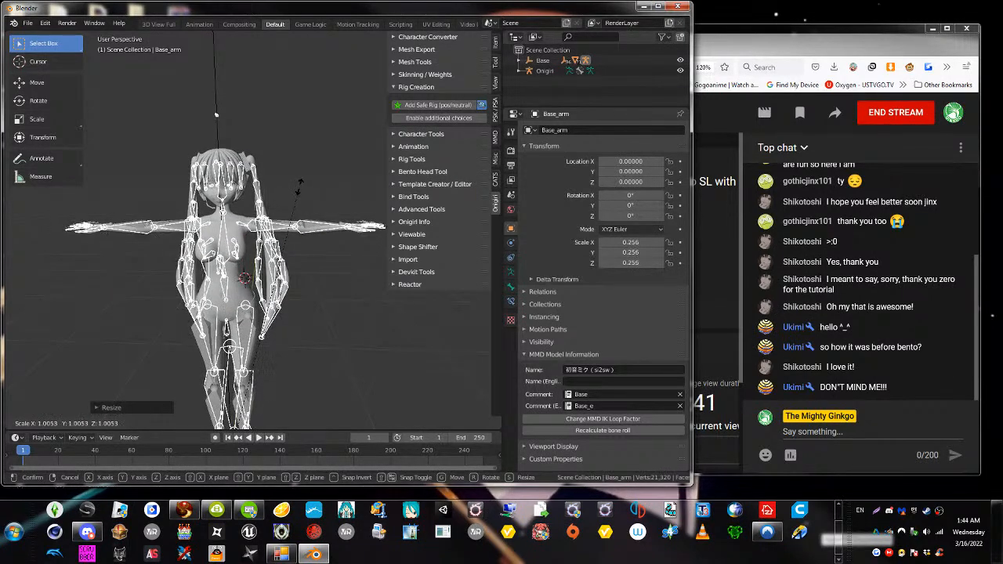
pyautogui.moveTo(297, 188); pyautogui.dragTo(230, 228, button='middle')
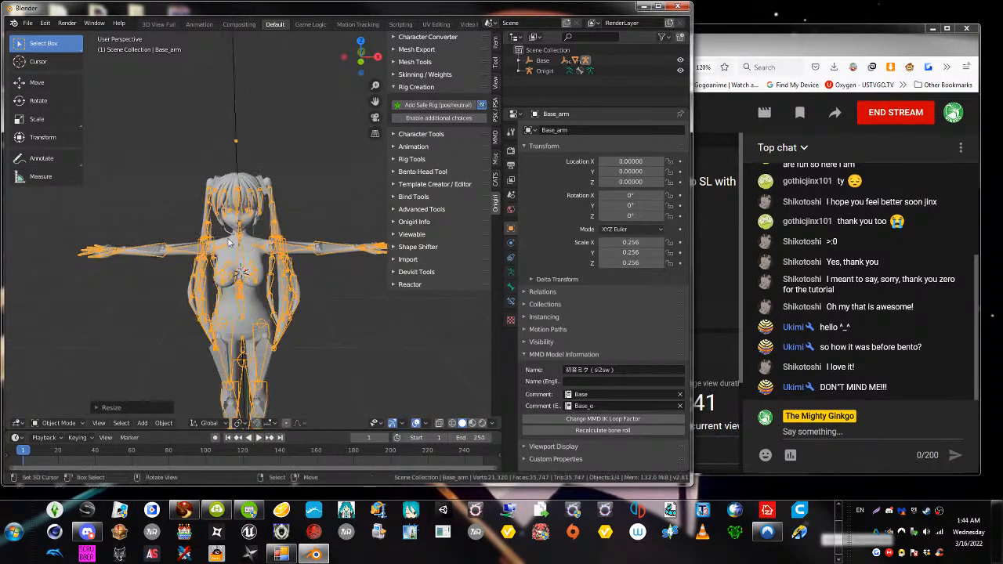
pyautogui.moveTo(249, 284); pyautogui.dragTo(256, 368, button='middle')
pyautogui.scroll(5, 257, 367)
pyautogui.keyDown('shift'); pyautogui.moveTo(212, 263); pyautogui.dragTo(249, 343, button='middle'); pyautogui.keyUp('shift')
pyautogui.scroll(-2, 250, 343)
# Try scaling Base_mesh separately from its armature, and undo the change
pyautogui.click(141, 313)
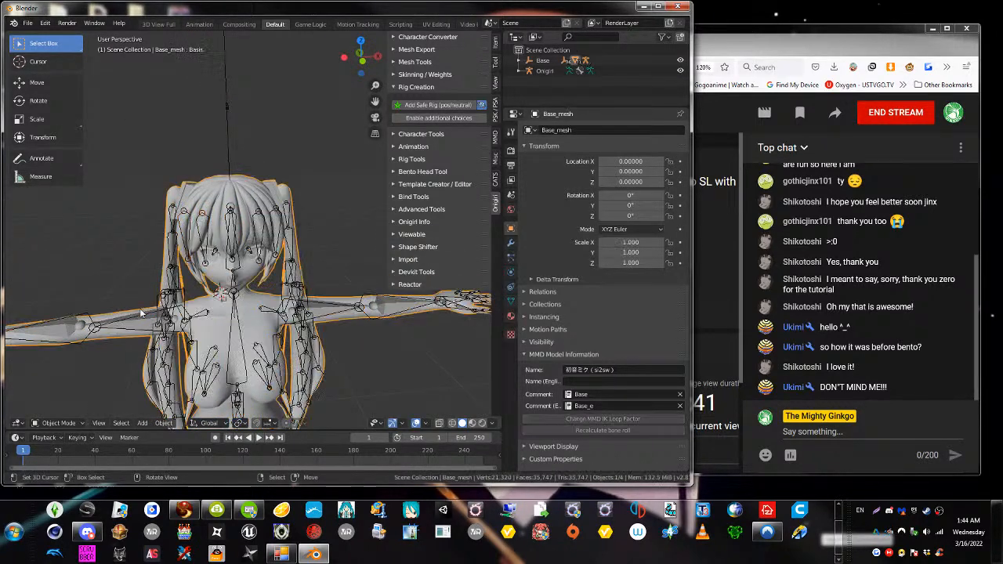
pyautogui.moveTo(196, 315); pyautogui.dragTo(277, 203, button='middle')
pyautogui.scroll(-6, 277, 202)
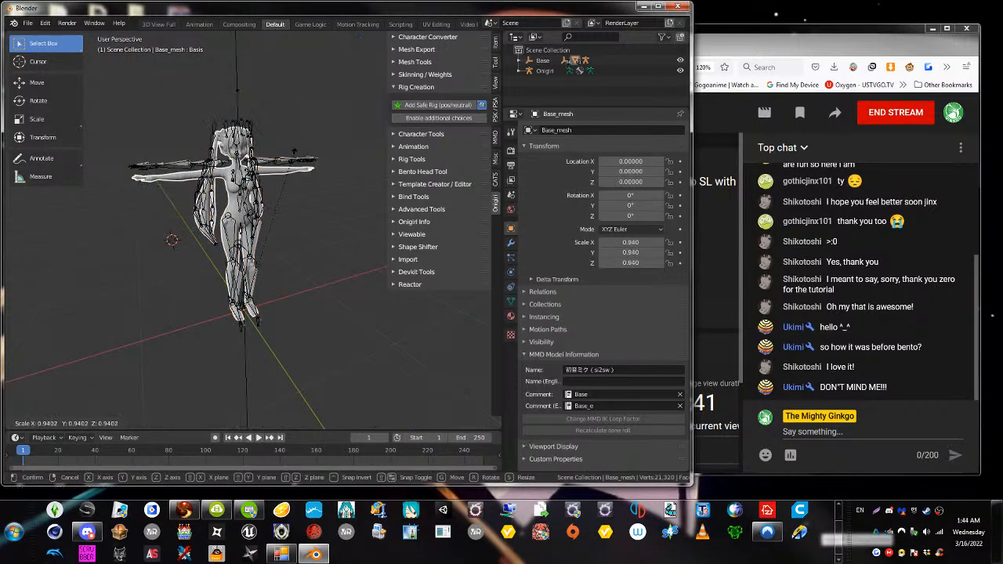
pyautogui.click(188, 167)
pyautogui.click(188, 167)
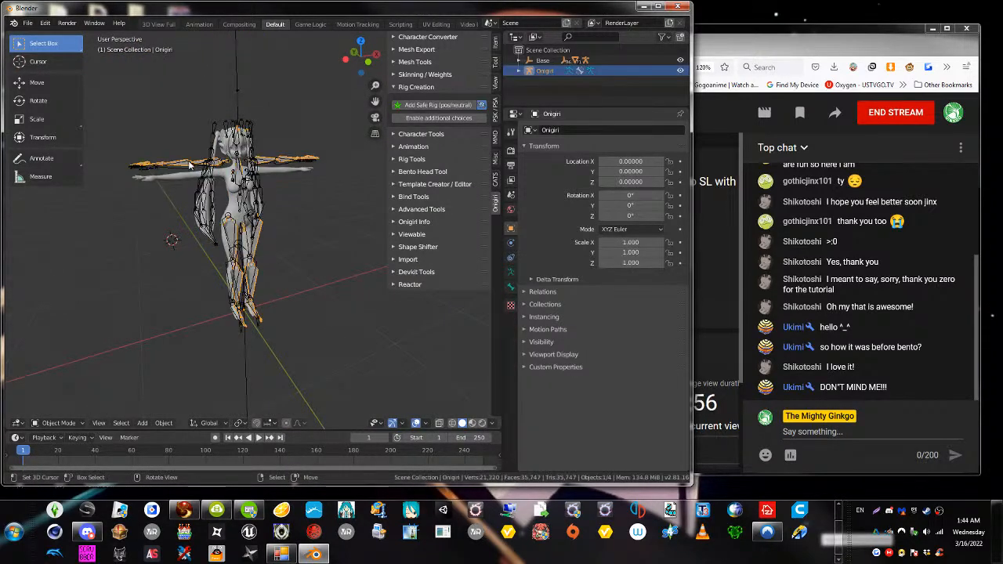
pyautogui.click(235, 157)
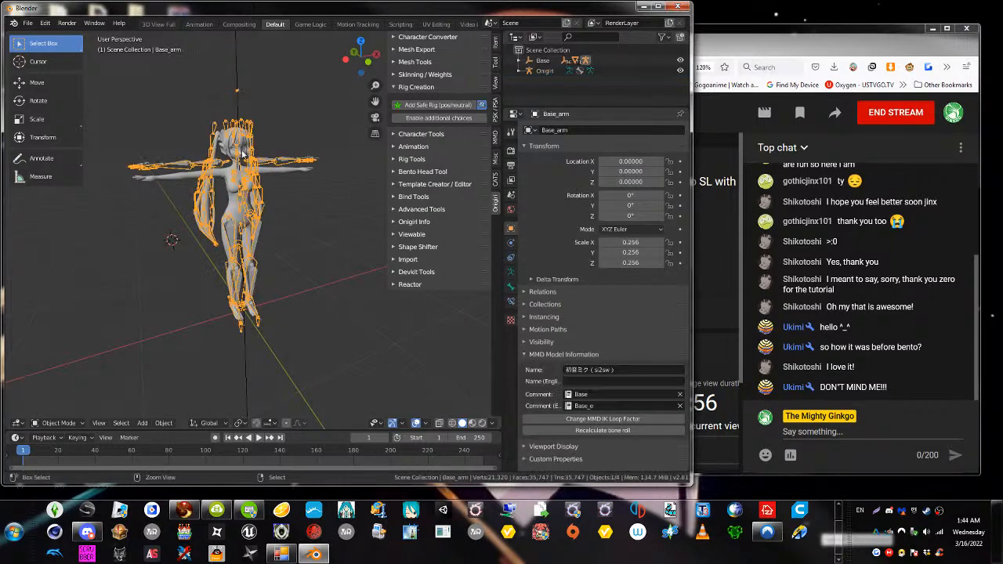
pyautogui.hotkey('ctrl', 'z')
pyautogui.moveTo(235, 158); pyautogui.dragTo(218, 182, button='middle')
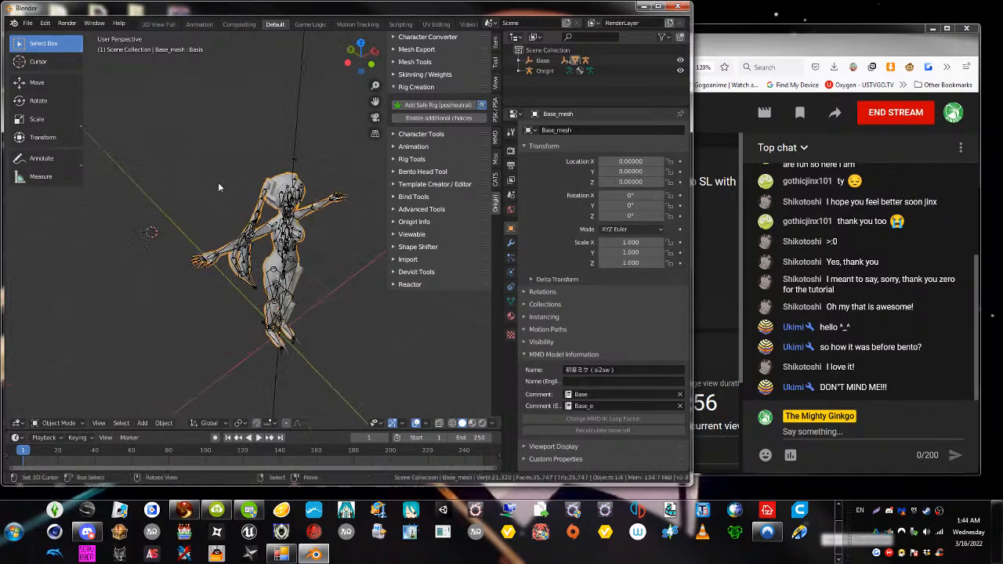
# Delete the Onigiri reference rig, leaving only the Miku model and its armature in the scene
pyautogui.scroll(5, 218, 182)
pyautogui.click(32, 325)
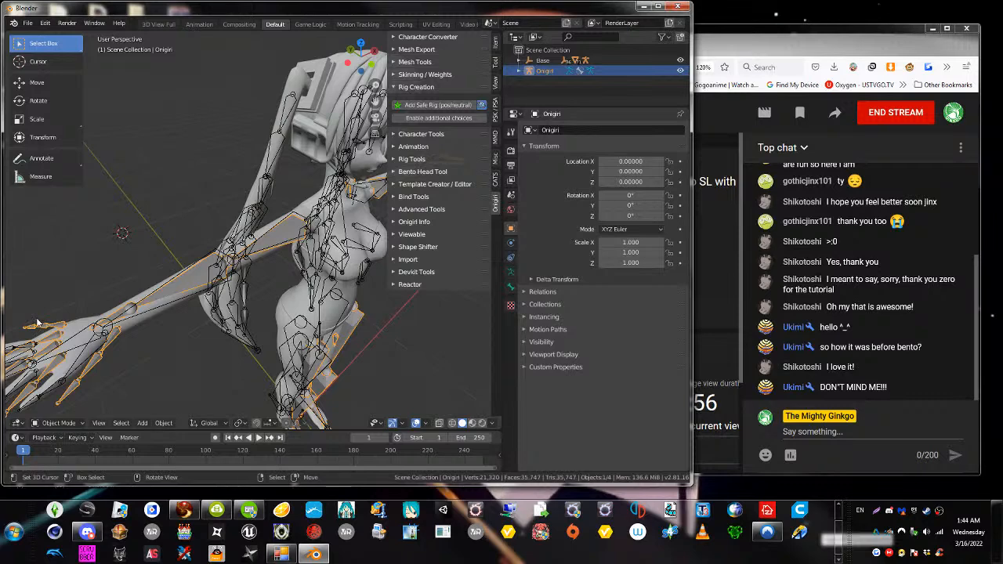
pyautogui.press('Delete')
pyautogui.scroll(-4, 360, 346)
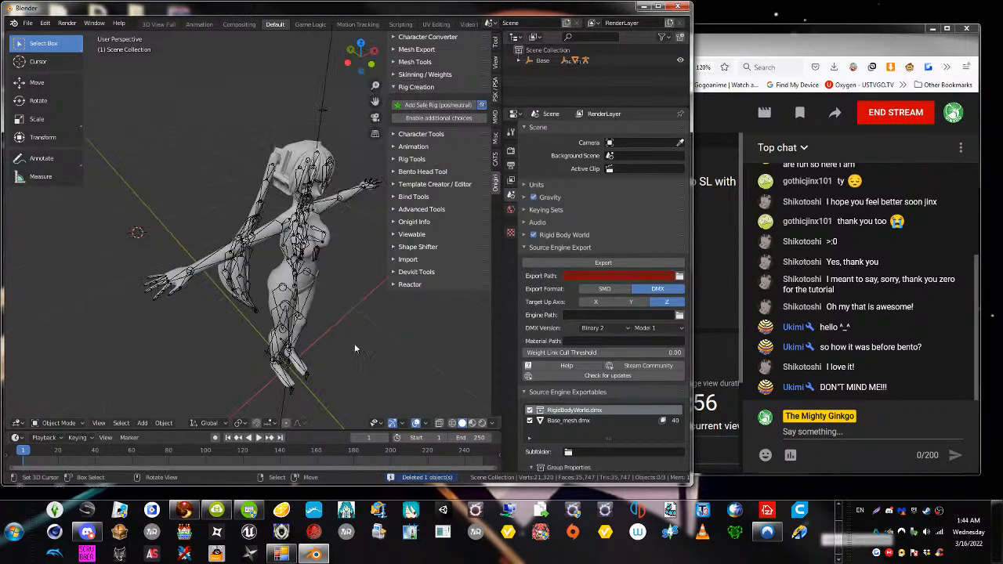
pyautogui.moveTo(360, 346); pyautogui.dragTo(293, 307, button='middle')
pyautogui.scroll(-1, 293, 308)
pyautogui.keyDown('shift'); pyautogui.moveTo(141, 166); pyautogui.dragTo(196, 223, button='middle'); pyautogui.keyUp('shift')
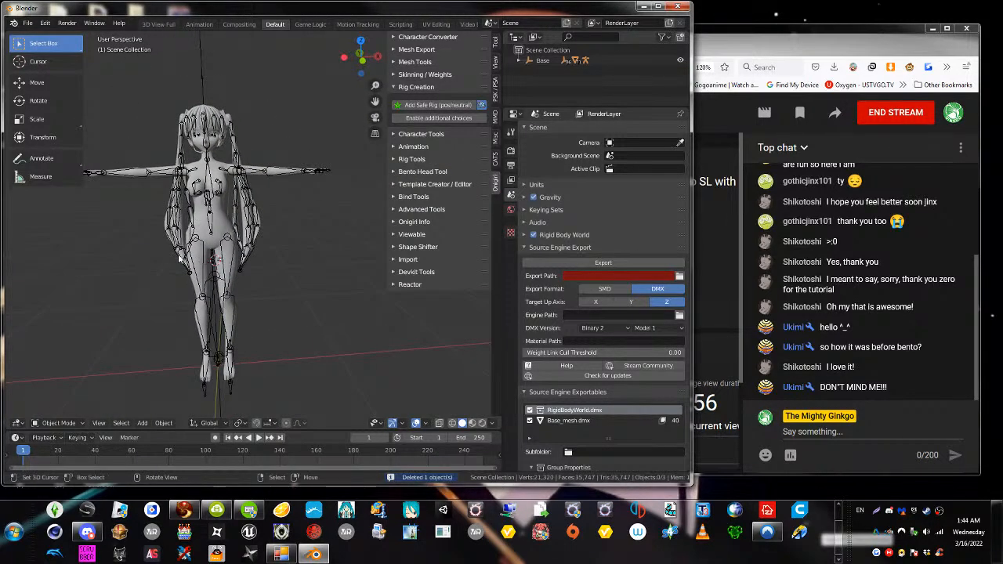
# Load "MMD map with breasts.onim" from the Desktop's Onigiri-MMD tutorial folder onto the Base_arm armature in Character Converter
pyautogui.scroll(4, 233, 267)
pyautogui.scroll(-4, 246, 280)
pyautogui.scroll(2, 250, 282)
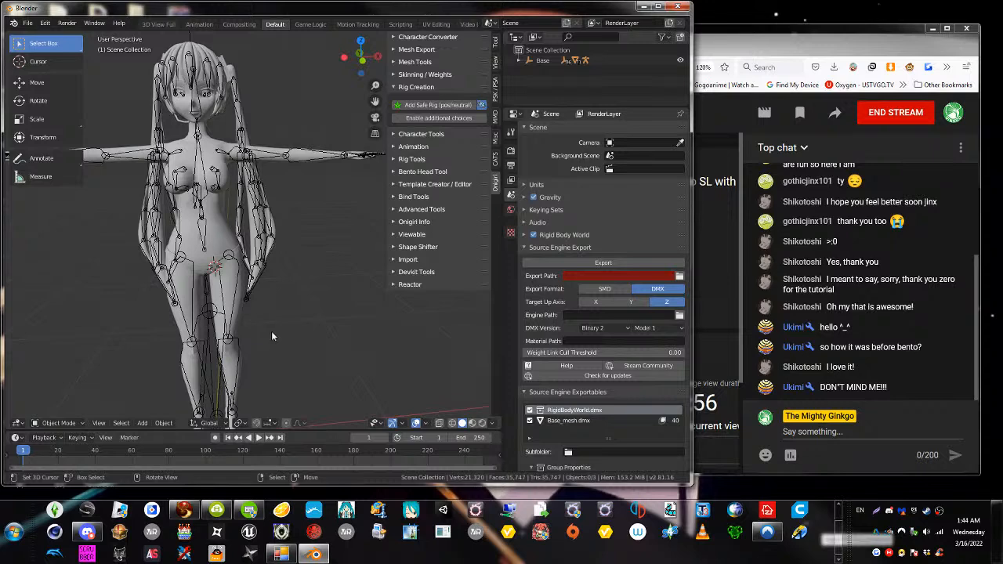
pyautogui.moveTo(252, 337); pyautogui.dragTo(243, 359, button='middle')
pyautogui.click(231, 313)
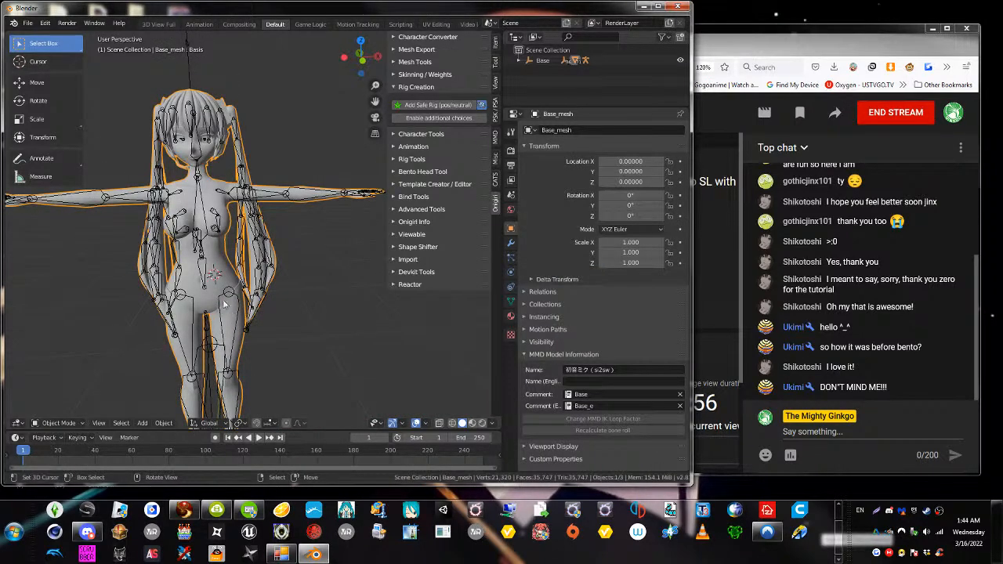
pyautogui.click(215, 366)
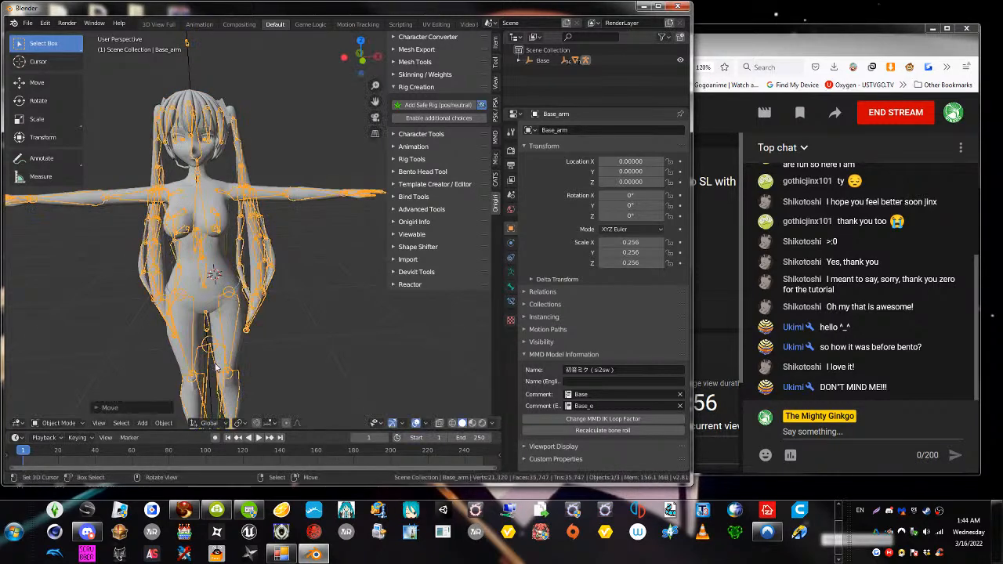
pyautogui.click(428, 36)
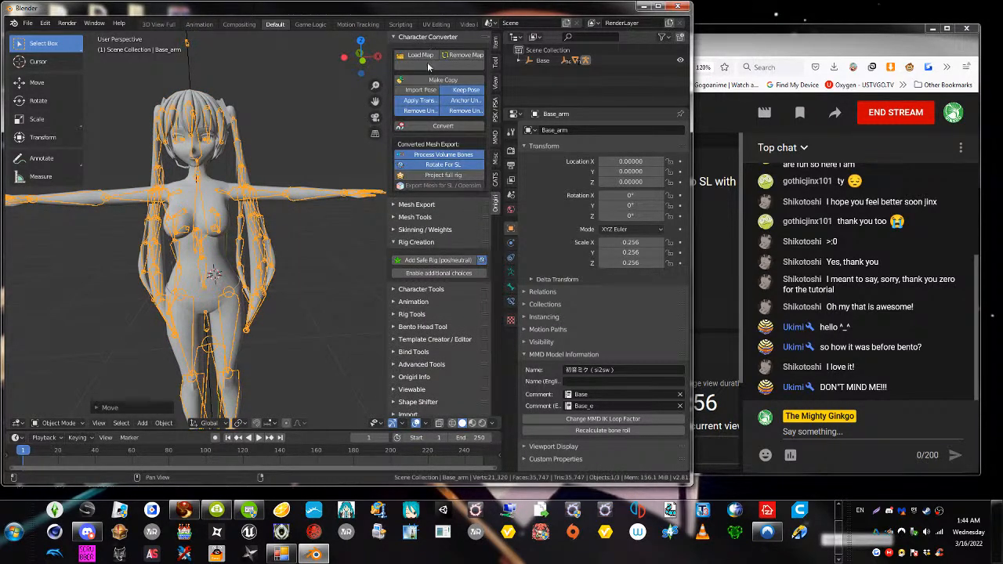
pyautogui.click(420, 55)
pyautogui.scroll(-3, 236, 271)
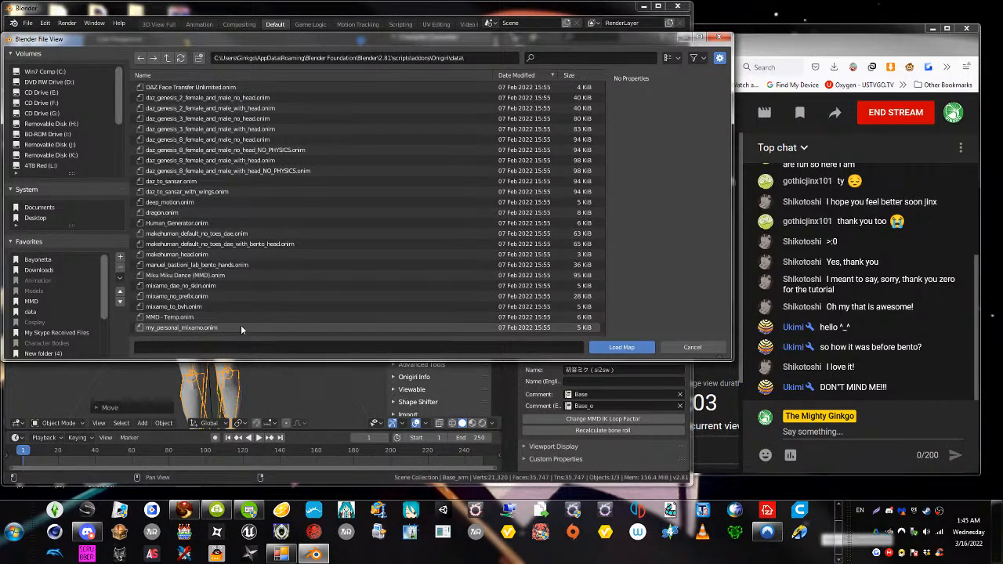
pyautogui.scroll(-1, 243, 316)
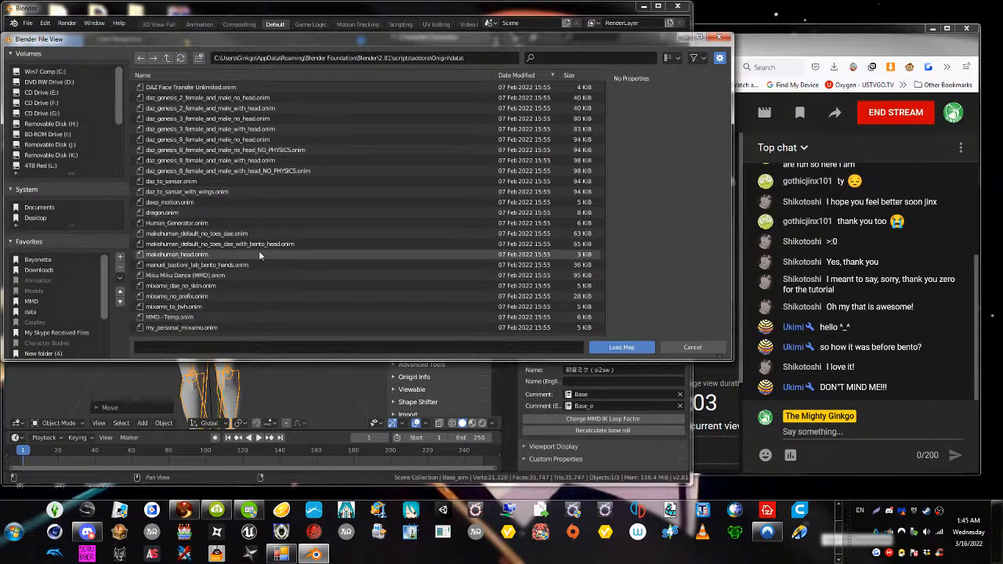
pyautogui.scroll(-1, 245, 276)
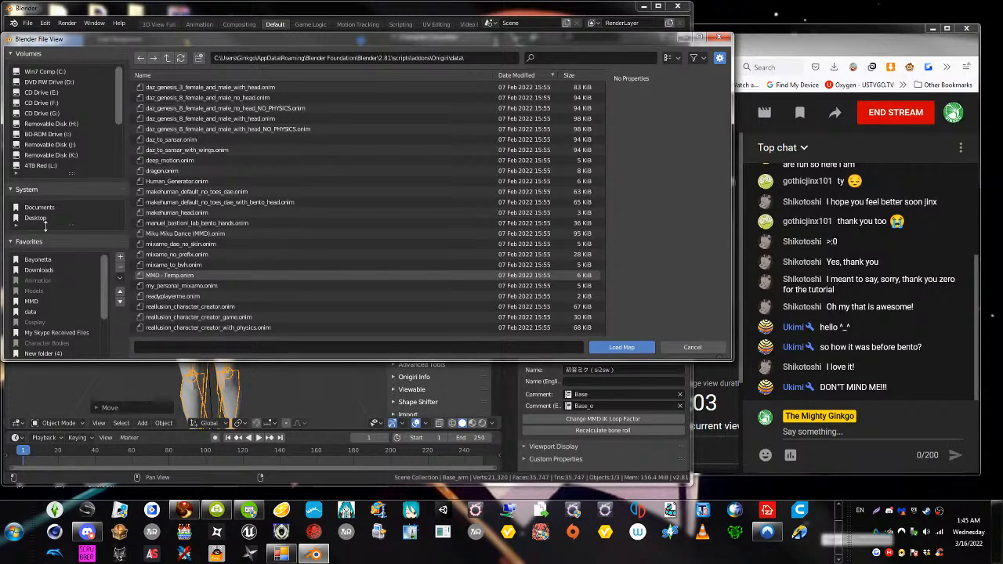
pyautogui.click(31, 219)
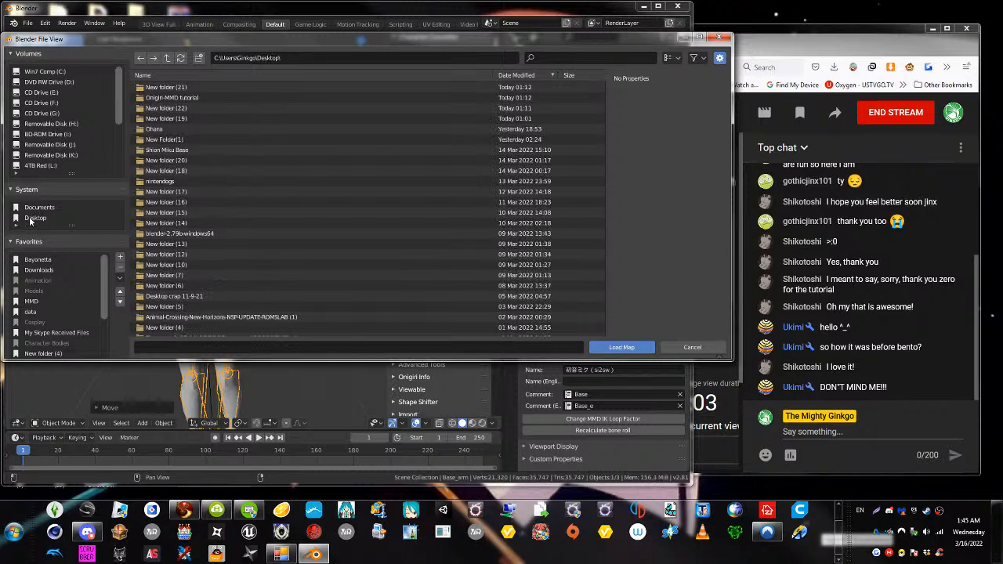
pyautogui.click(195, 99)
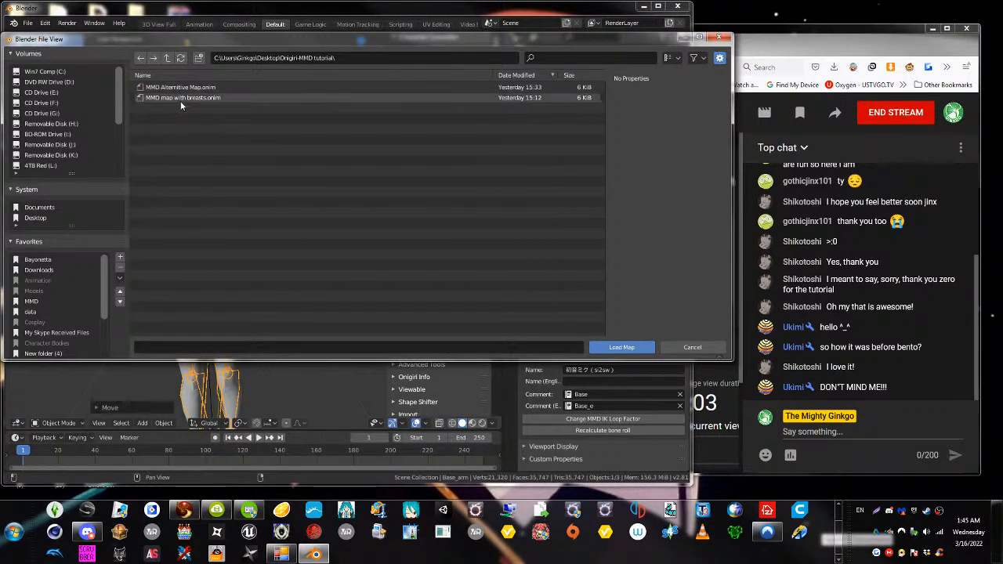
pyautogui.click(184, 97)
pyautogui.doubleClick(185, 98)
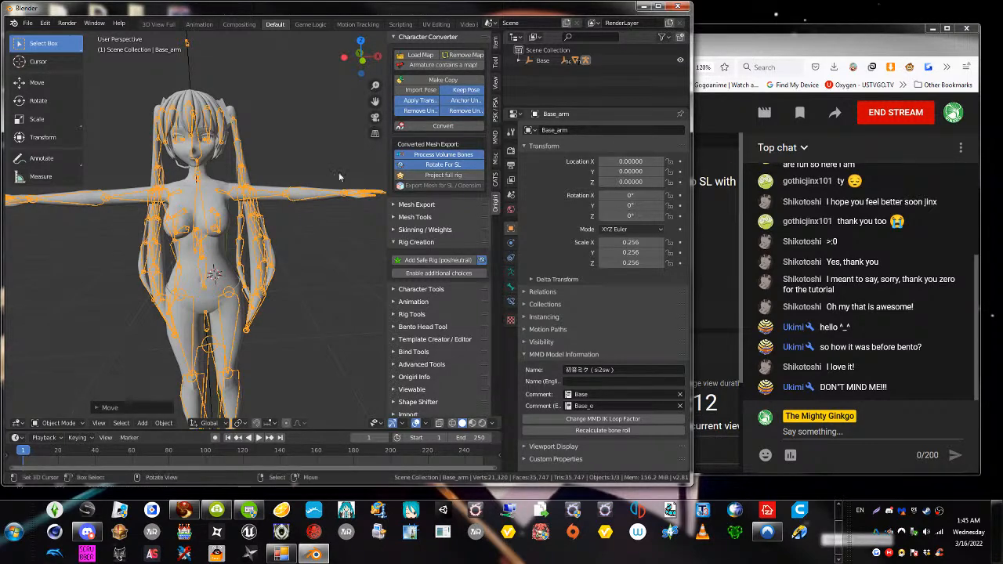
# Convert Base_arm and its mesh to the SL skeleton using the loaded map
pyautogui.click(434, 126)
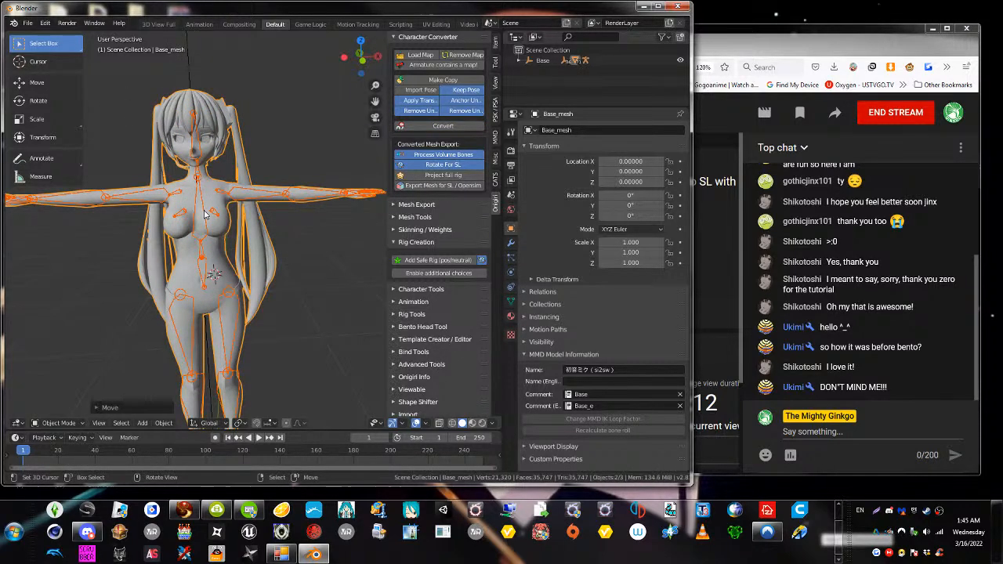
pyautogui.scroll(3, 231, 275)
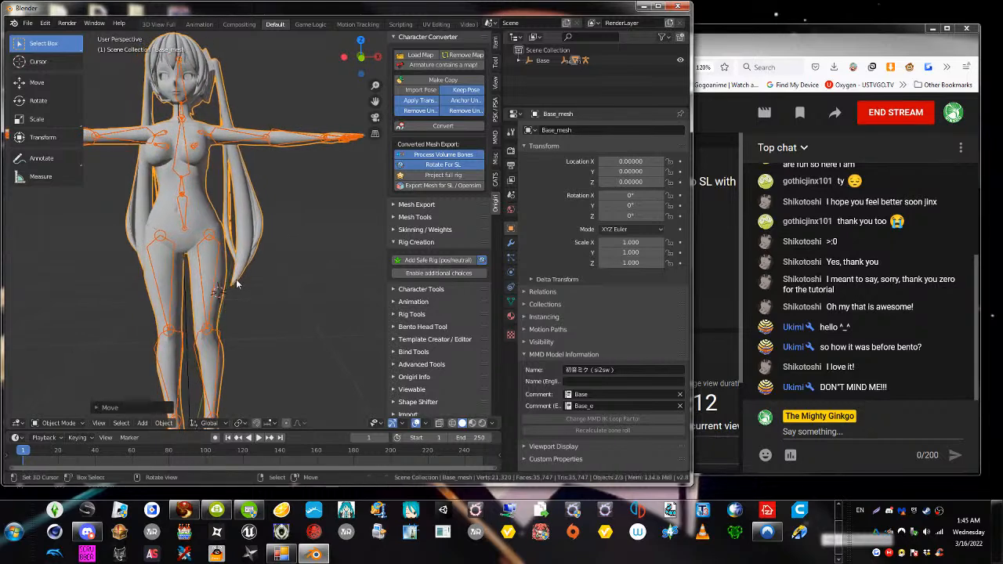
pyautogui.keyDown('shift'); pyautogui.moveTo(201, 202); pyautogui.dragTo(246, 249, button='middle'); pyautogui.keyUp('shift')
# Put the converted Base_arm armature into Pose Mode
pyautogui.rightClick(261, 288)
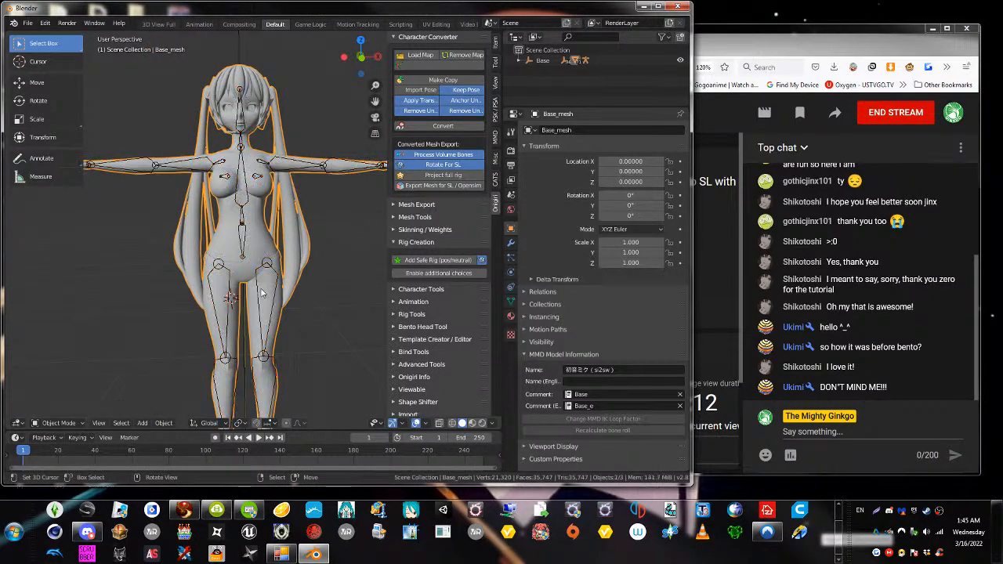
pyautogui.press('Tab')
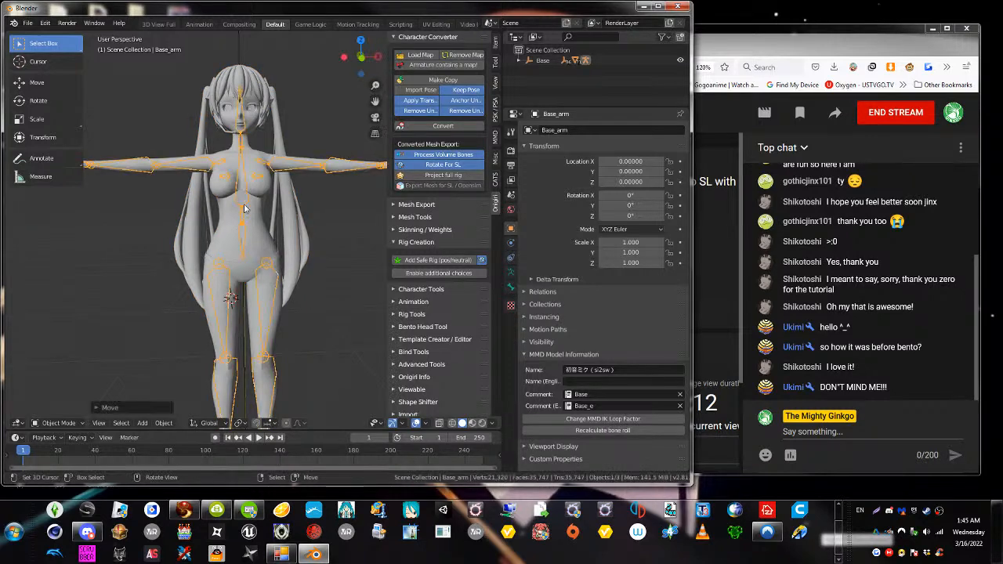
pyautogui.press('Tab')
pyautogui.rightClick(242, 206)
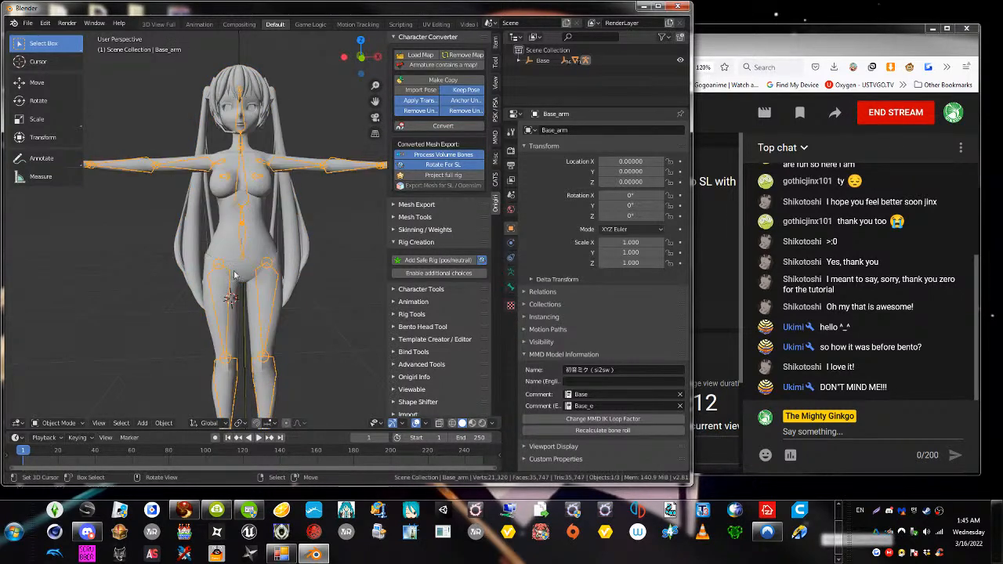
pyautogui.click(64, 423)
pyautogui.click(65, 385)
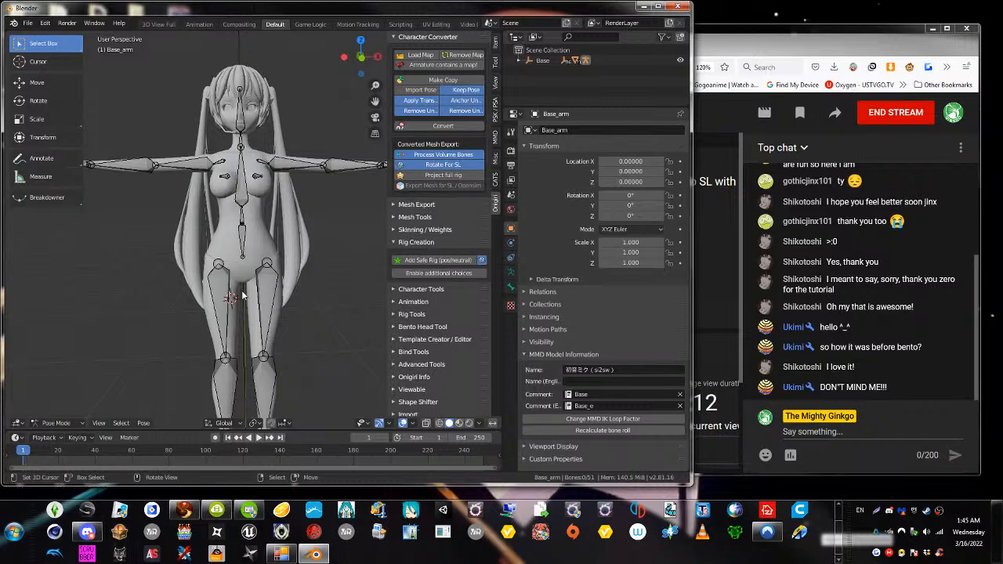
# Test the left leg's deformation by trying a rotation of mHipLeft and folding mKneeLeft back with a trackball rotation
pyautogui.rightClick(268, 281)
pyautogui.rightClick(269, 283)
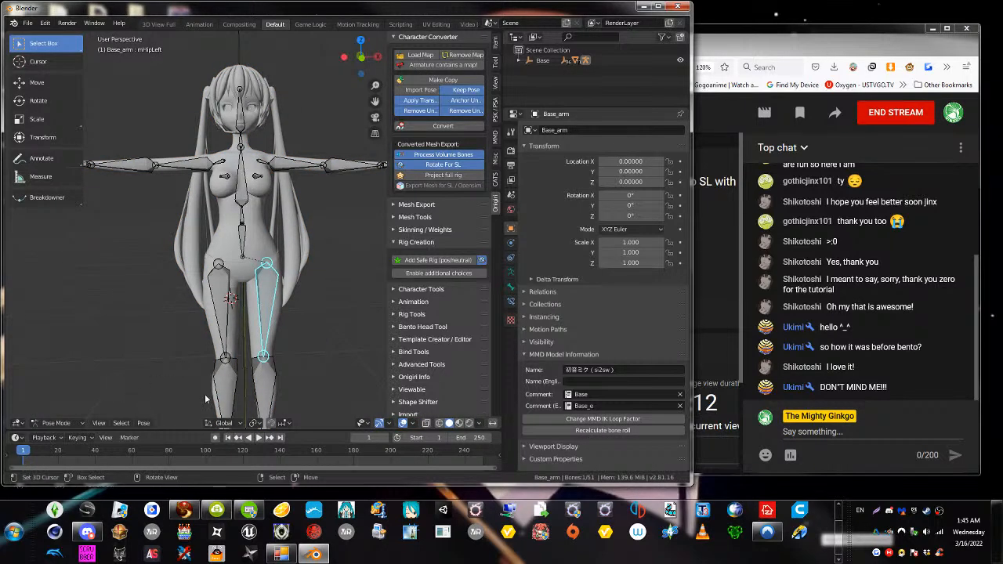
pyautogui.press('r')
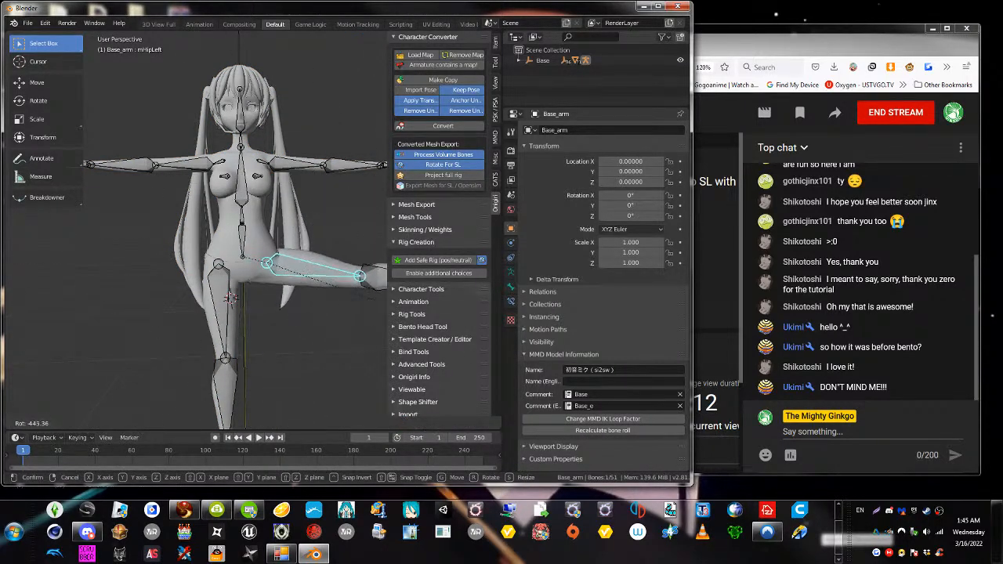
pyautogui.rightClick(385, 304)
pyautogui.rightClick(271, 375)
pyautogui.press('r')
pyautogui.press('r')
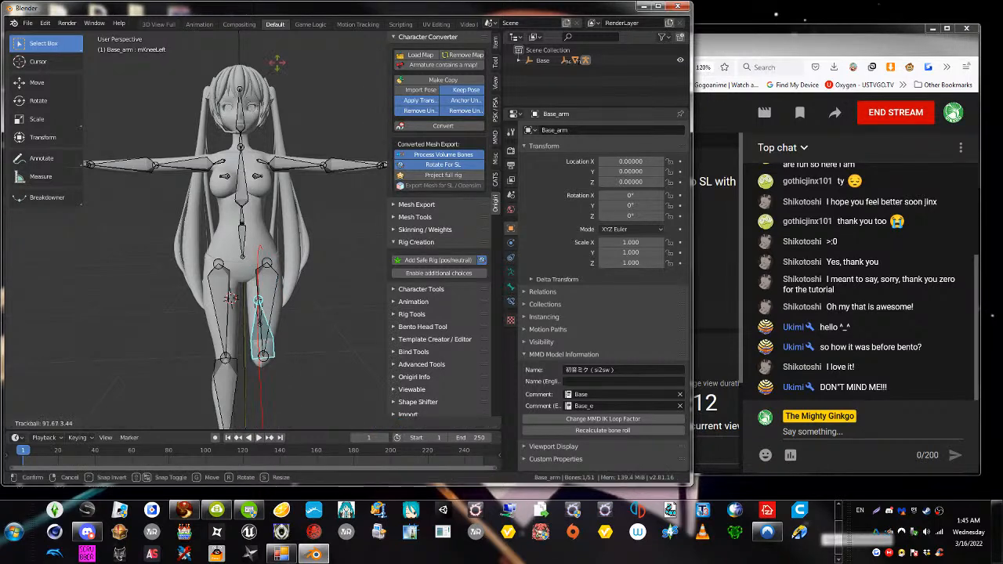
pyautogui.click(277, 53)
# Test the right leg's deformation by folding the mKneeRight bone back with a trackball rotation
pyautogui.rightClick(225, 368)
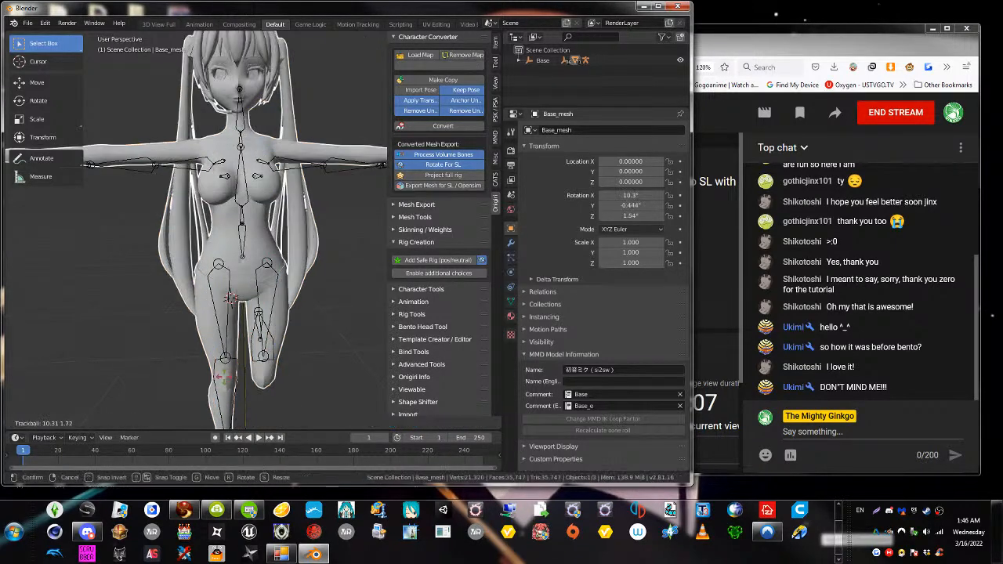
pyautogui.rightClick(216, 364)
pyautogui.rightClick(215, 369)
pyautogui.press('r')
pyautogui.press('r')
pyautogui.press('Escape')
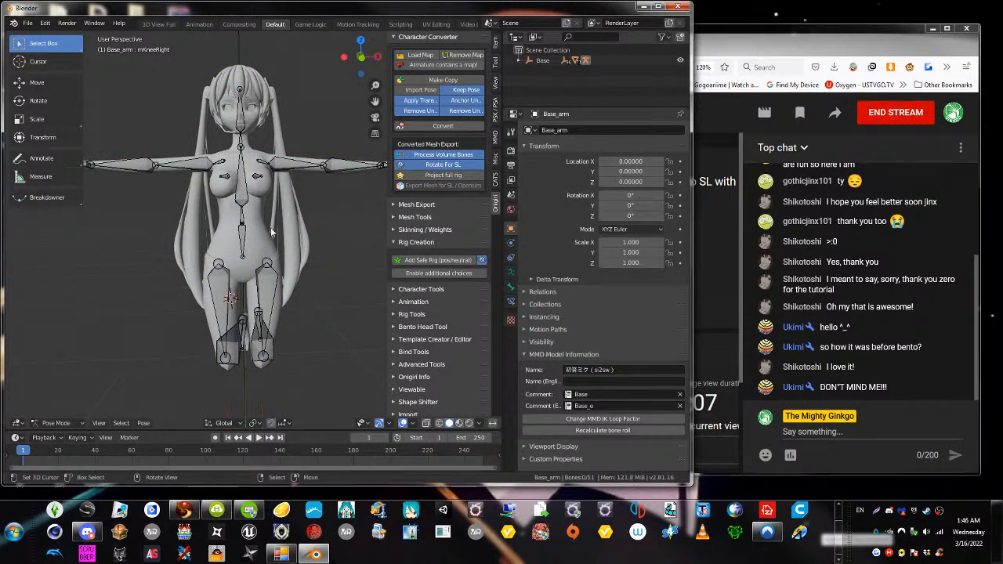
# Clear the rotation of all of Base_arm's bones
pyautogui.press('a')
pyautogui.hotkey('alt', 'r')
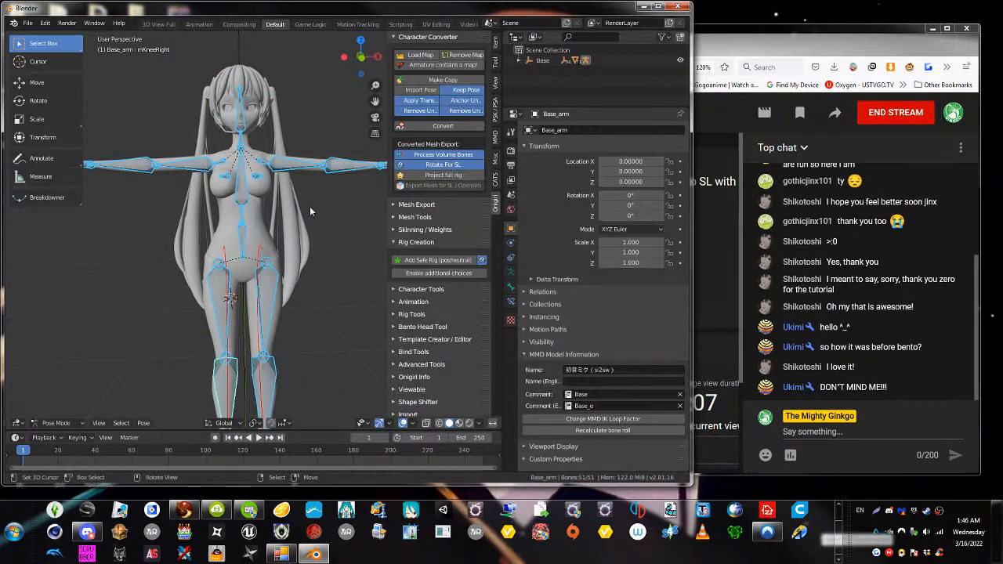
pyautogui.scroll(-3, 309, 207)
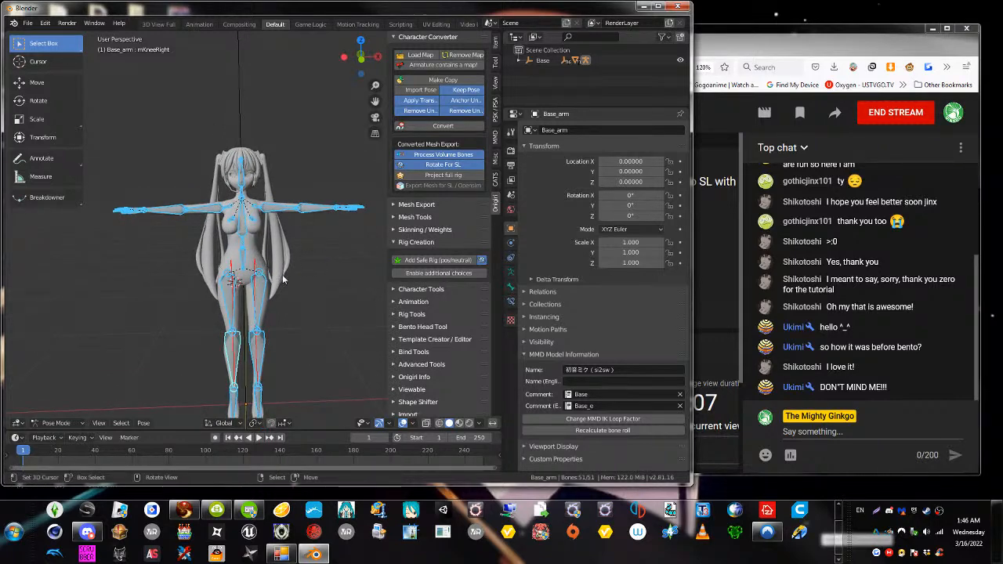
# Export Base_mesh for SL as a Collada file to the Desktop, incrementing the file name
pyautogui.rightClick(283, 235)
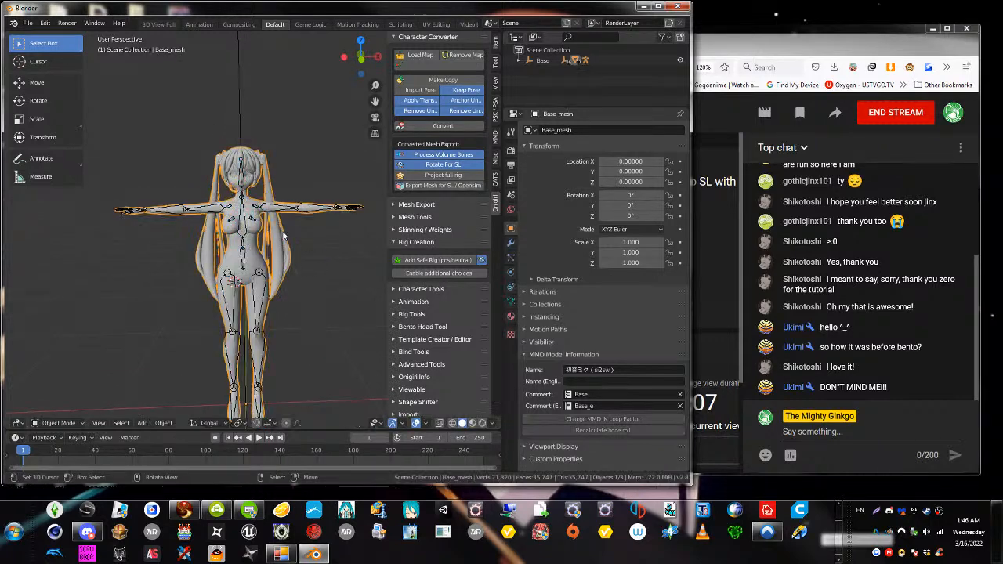
pyautogui.click(452, 186)
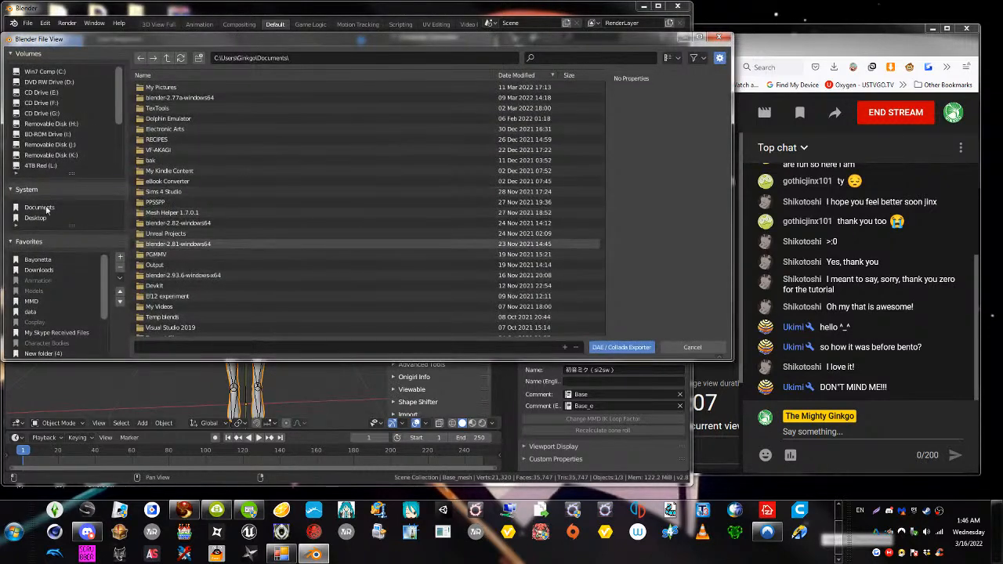
pyautogui.click(36, 217)
pyautogui.click(567, 348)
pyautogui.click(620, 347)
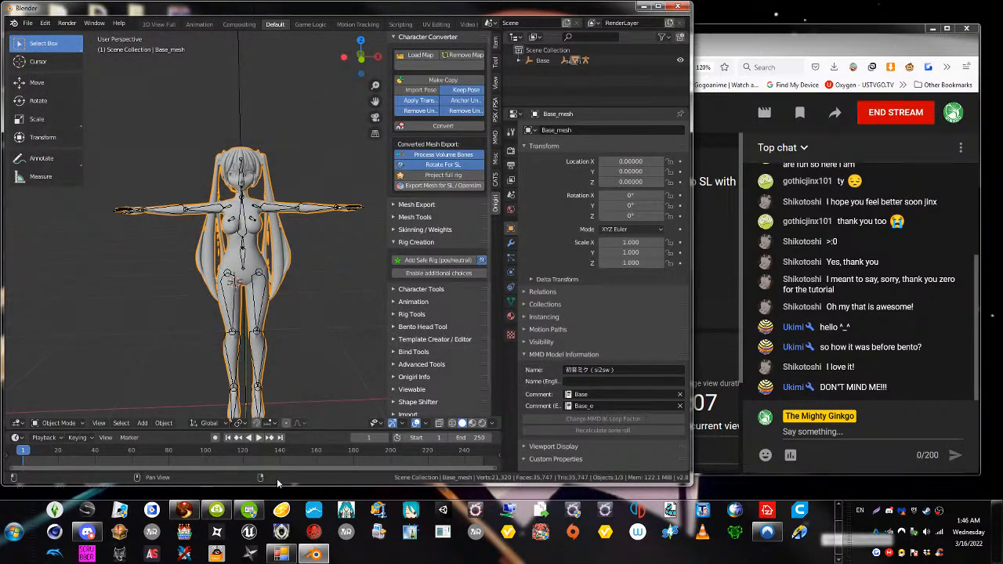
# Switch to the Firestorm viewer and shift its window slightly aside
pyautogui.click(184, 510)
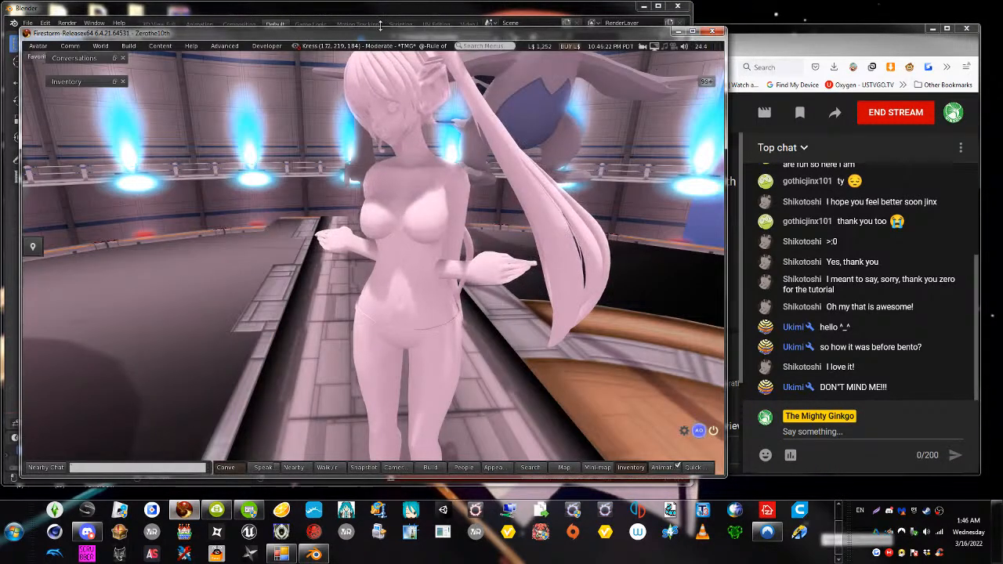
pyautogui.moveTo(379, 34); pyautogui.dragTo(414, 35)
# Try to pick the exported Collada file from the Desktop for a mesh model upload
pyautogui.click(168, 45)
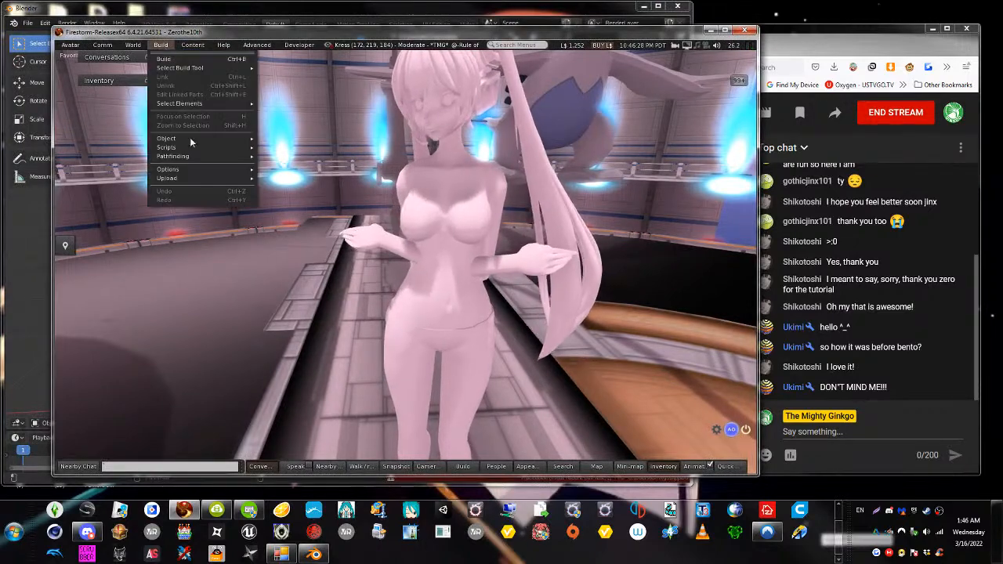
pyautogui.moveTo(192, 177)
pyautogui.click(284, 205)
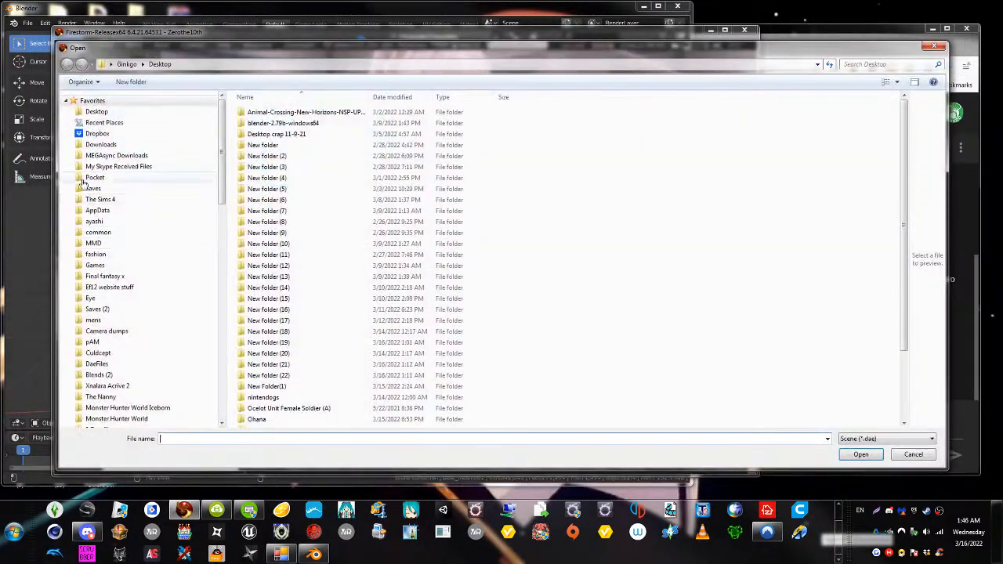
pyautogui.click(329, 332)
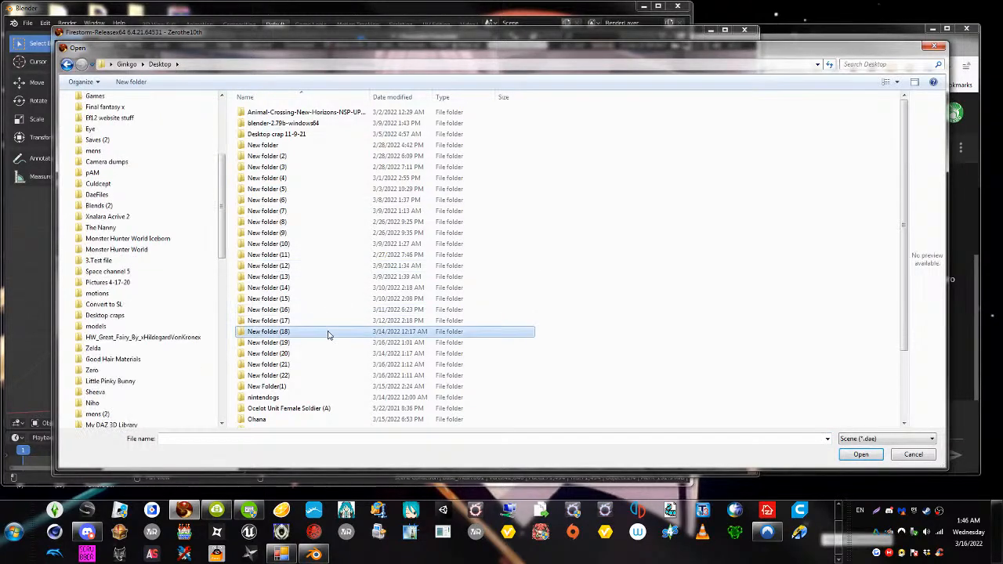
pyautogui.scroll(-3, 329, 335)
pyautogui.scroll(3, 359, 335)
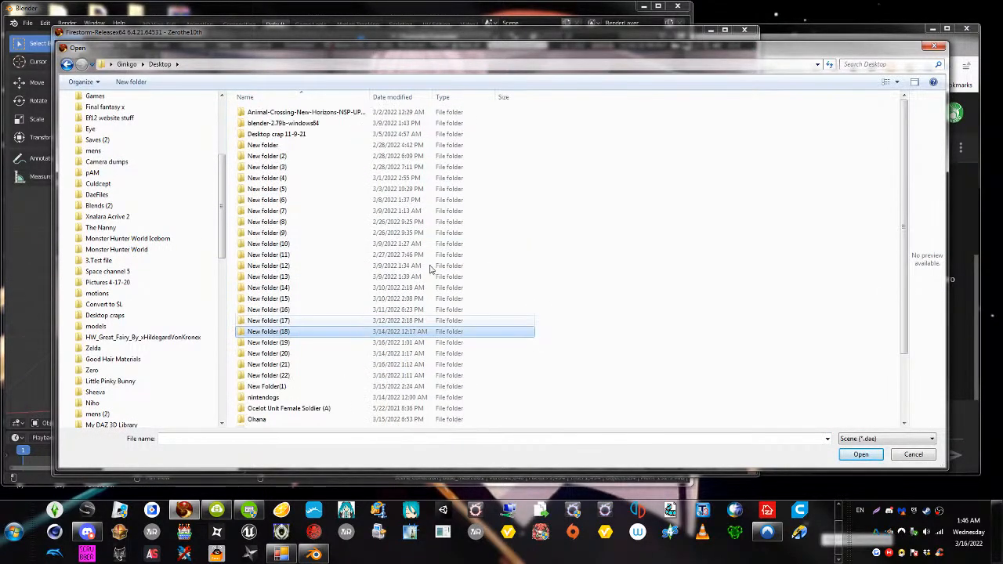
pyautogui.click(932, 47)
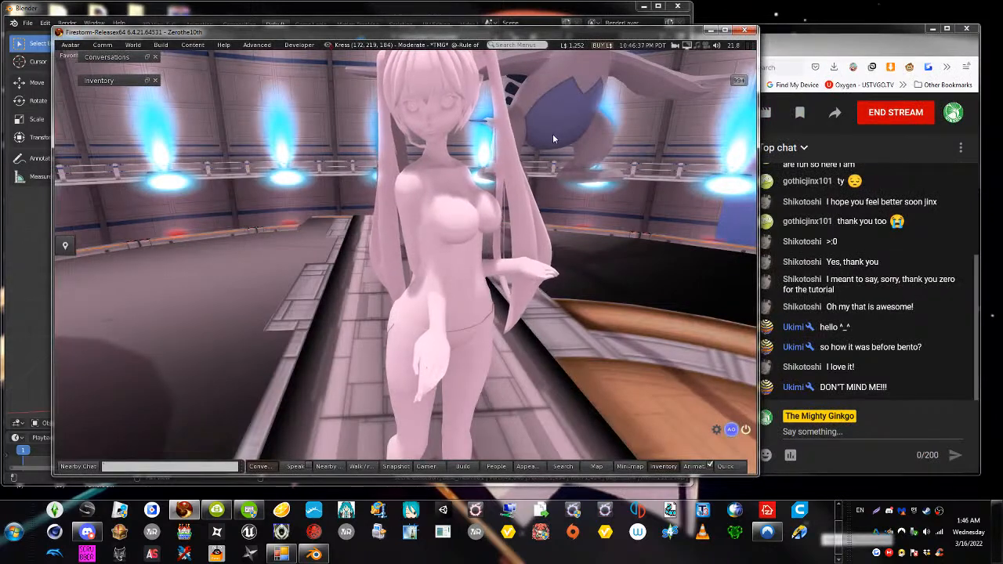
# Switch to Blender and try to export Base_mesh for SL as a Collada file again
pyautogui.click(376, 17)
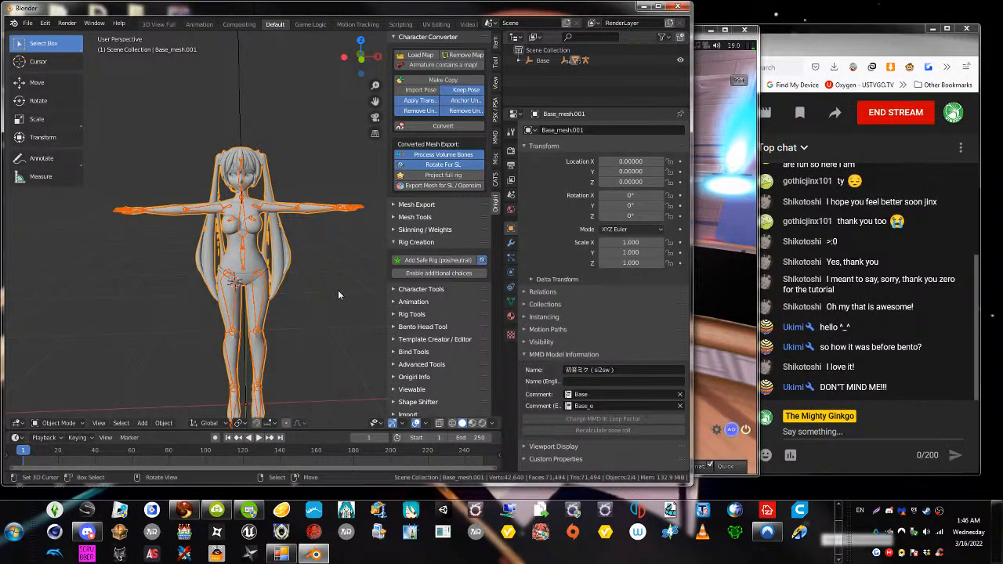
pyautogui.keyDown('shift'); pyautogui.moveTo(314, 337); pyautogui.dragTo(308, 271, button='middle'); pyautogui.keyUp('shift')
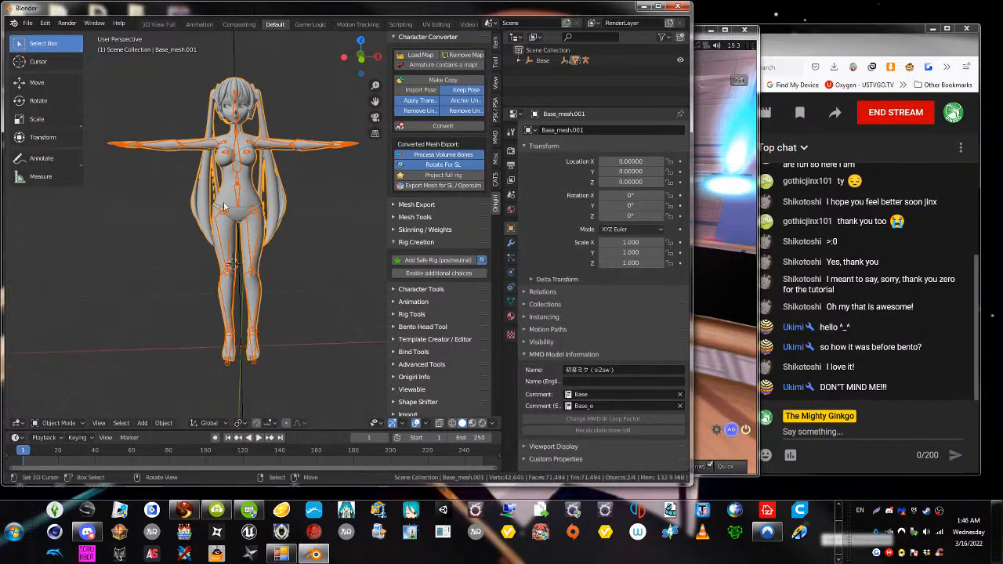
pyautogui.click(237, 161)
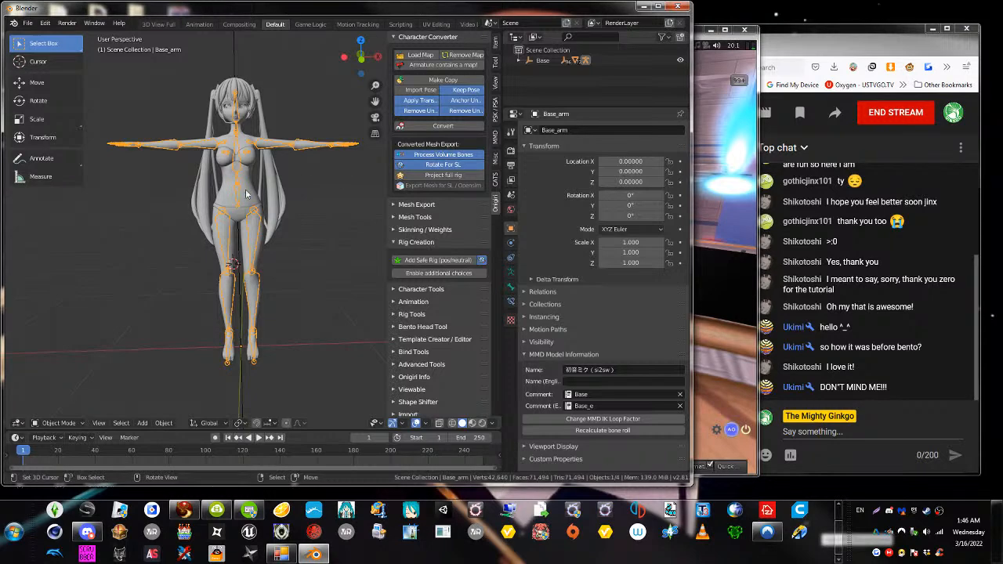
pyautogui.click(243, 195)
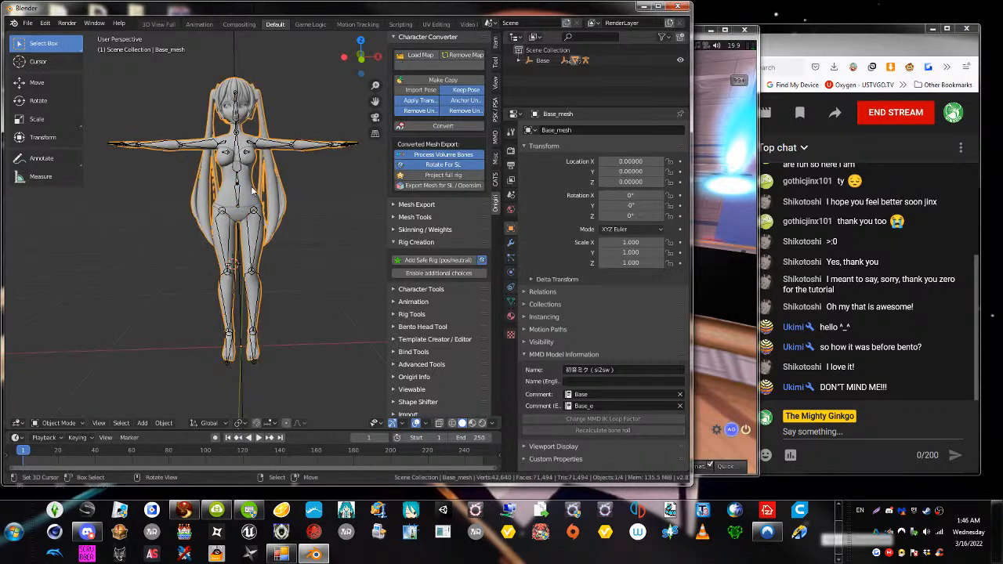
pyautogui.click(436, 185)
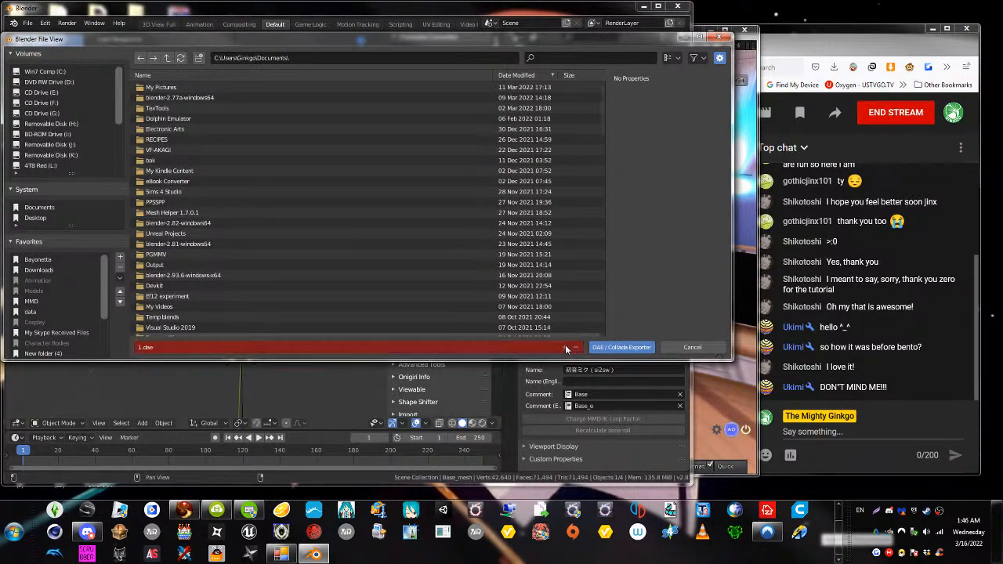
pyautogui.click(632, 348)
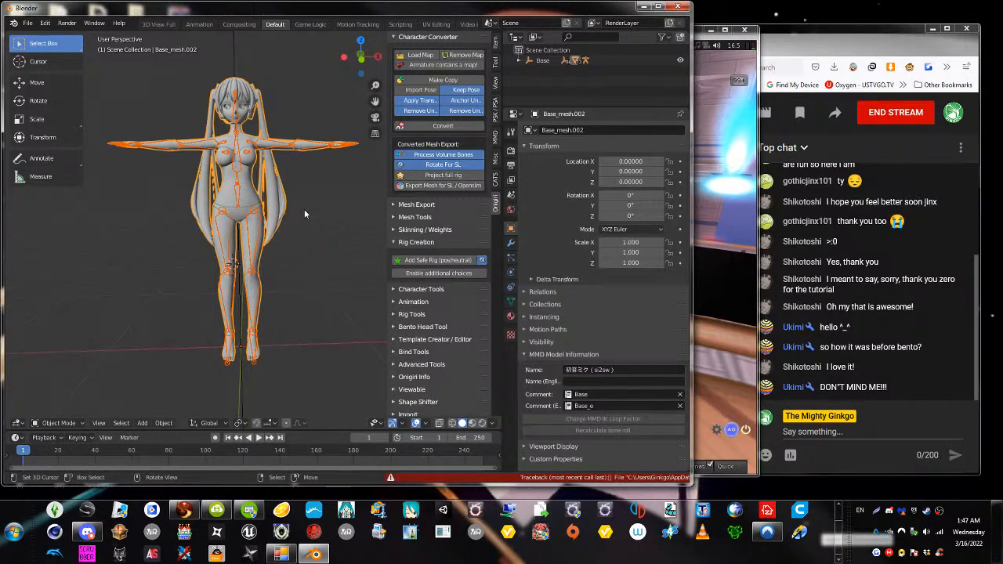
# Undo the export attempt and step the scene back to an earlier state from the Undo History
pyautogui.hotkey('ctrl', 'z')
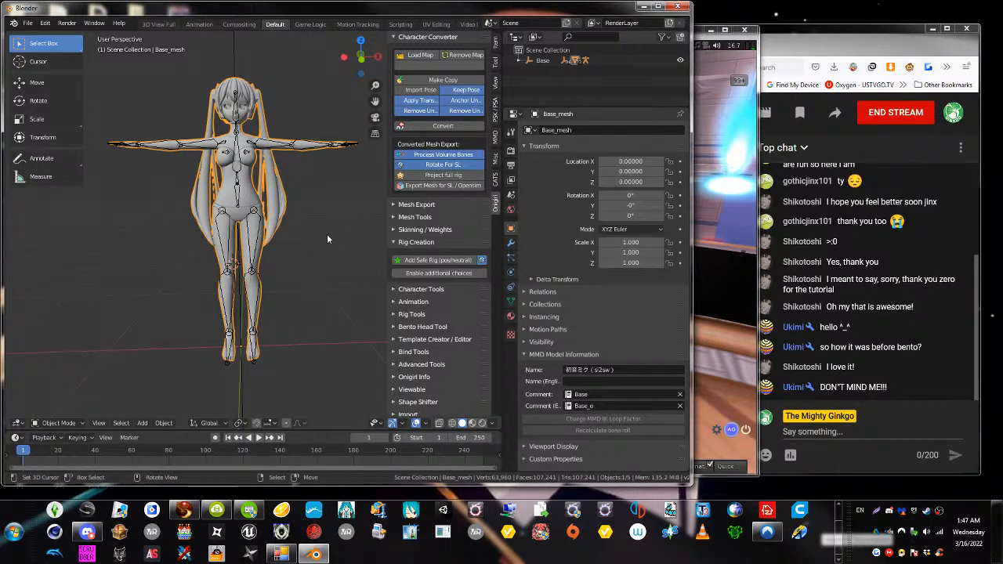
pyautogui.click(27, 23)
pyautogui.moveTo(36, 37)
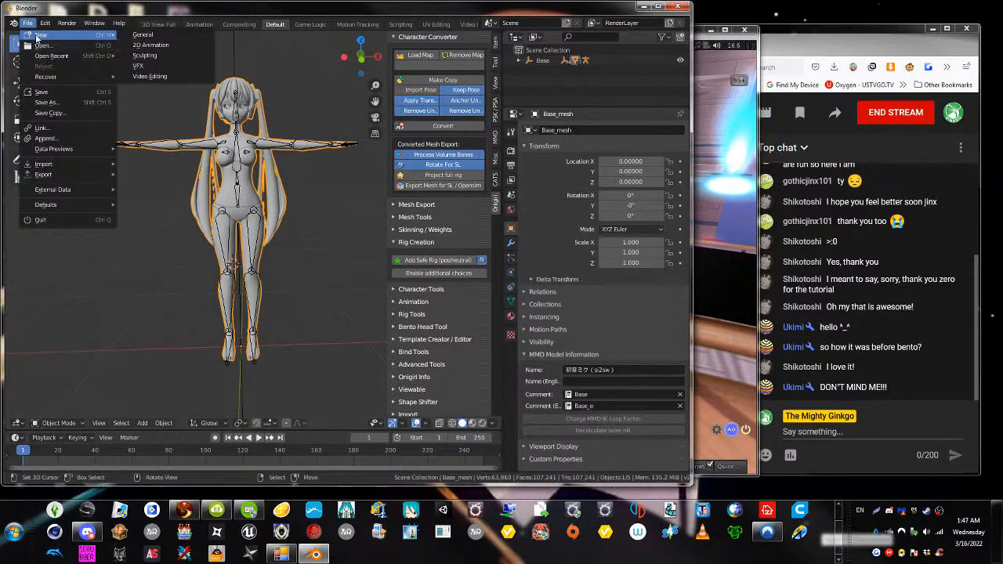
pyautogui.click(313, 259)
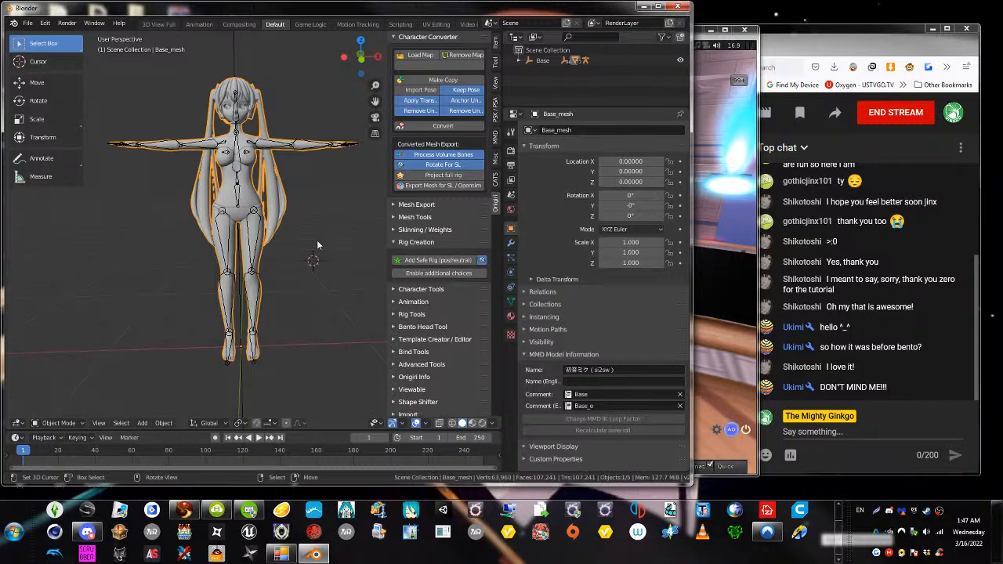
pyautogui.press('F3')
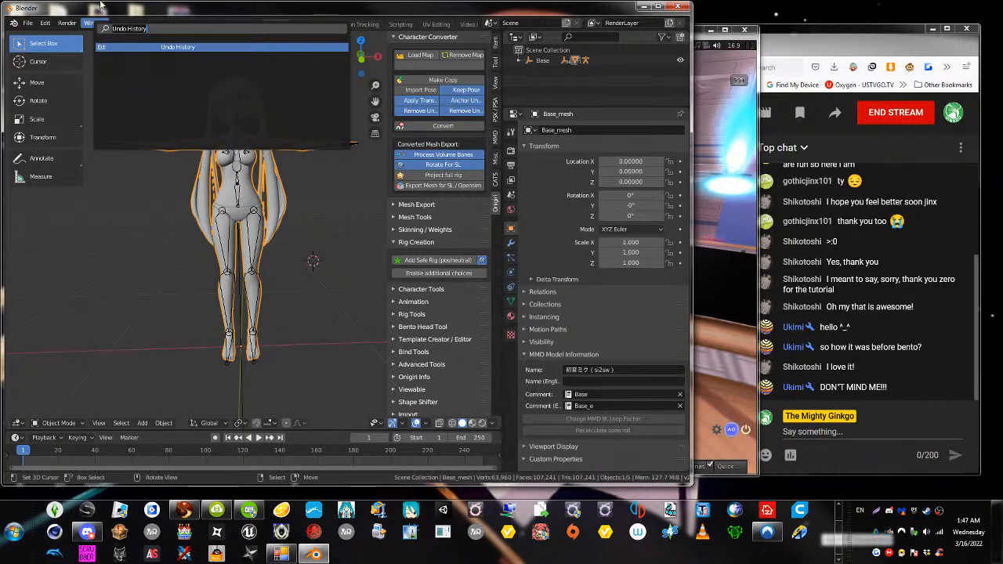
pyautogui.press('Return')
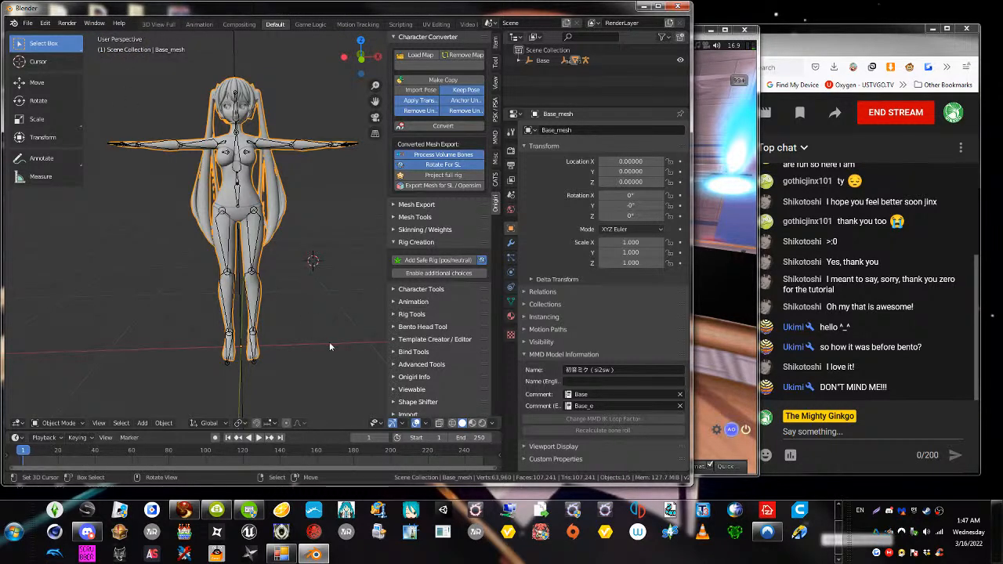
pyautogui.press('F3')
pyautogui.press('Return')
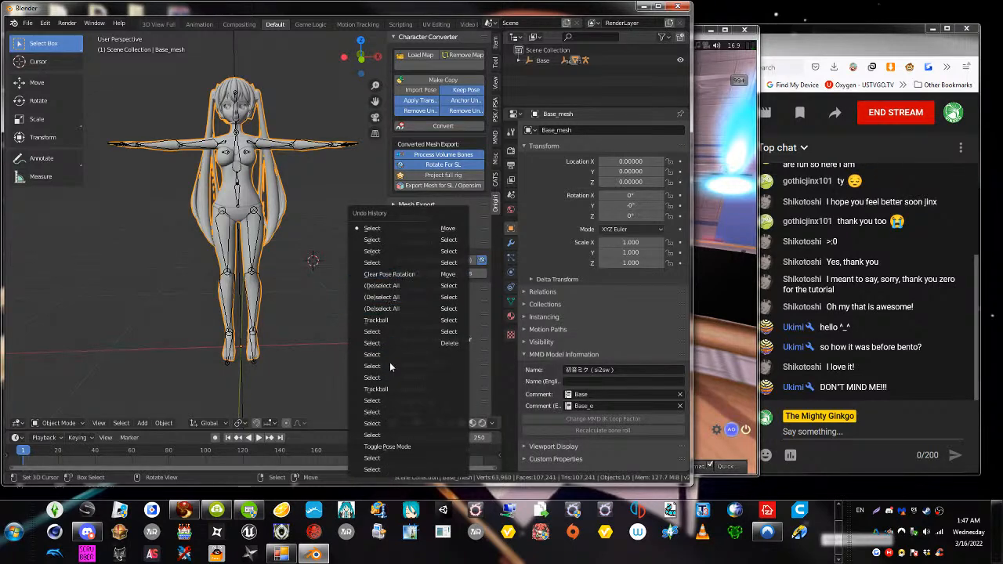
pyautogui.click(411, 345)
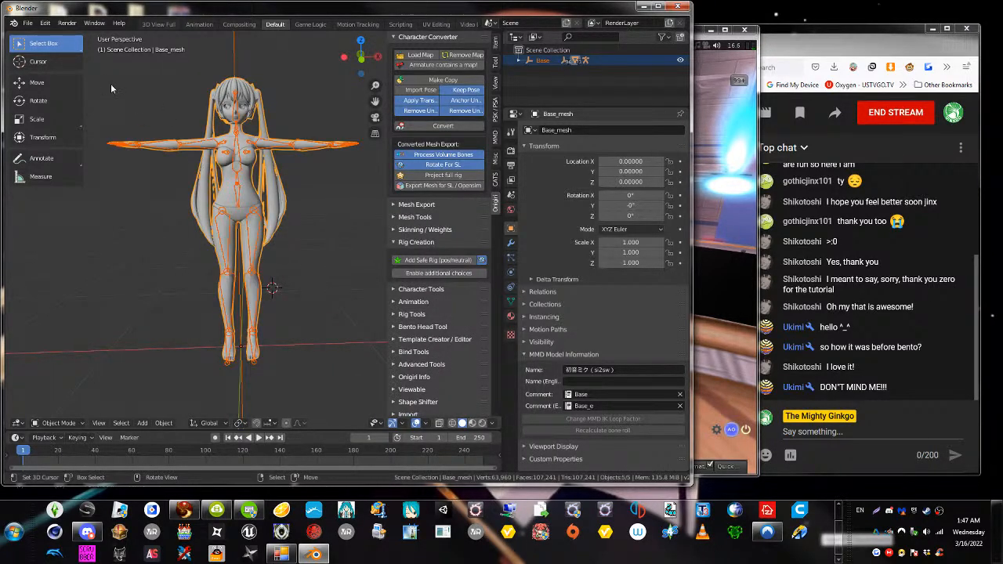
# Start a new General file without saving the changes to the current scene
pyautogui.click(27, 24)
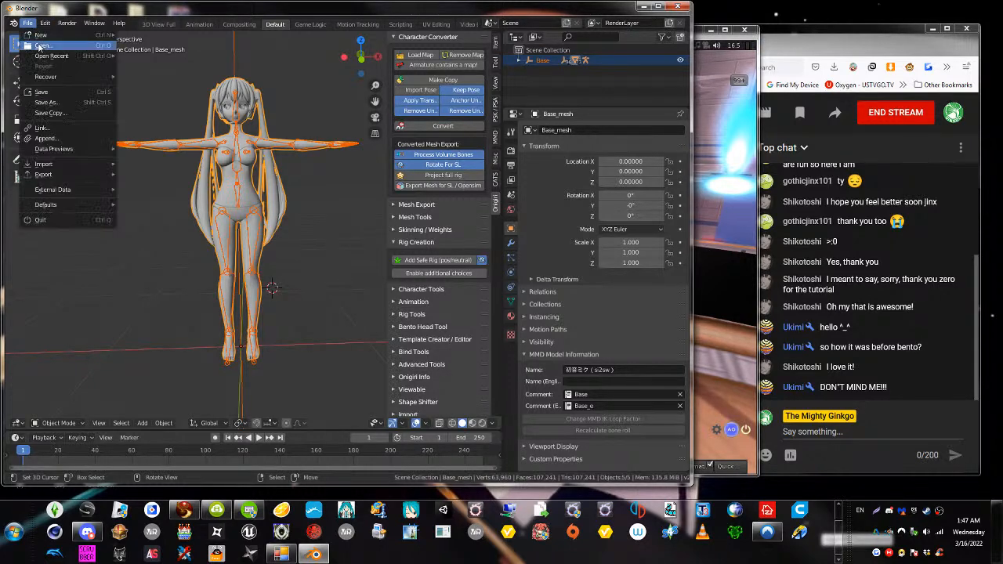
pyautogui.moveTo(51, 55)
pyautogui.click(149, 38)
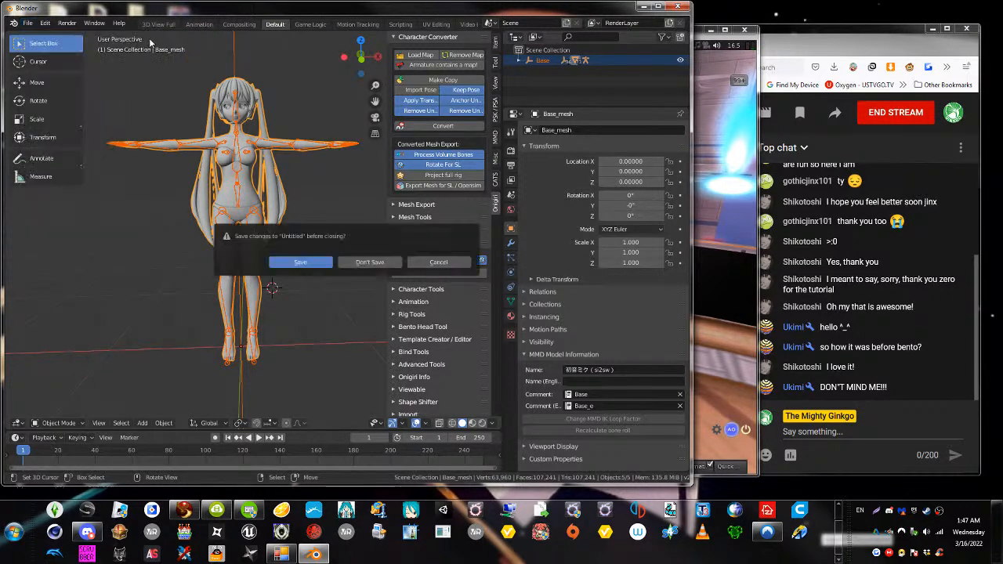
pyautogui.click(351, 261)
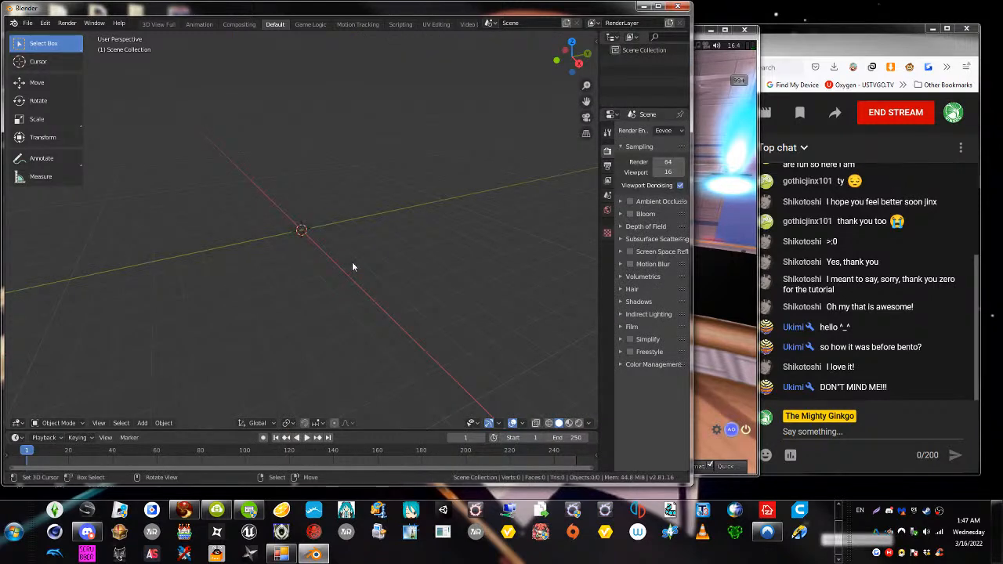
pyautogui.moveTo(352, 263); pyautogui.dragTo(323, 267, button='middle')
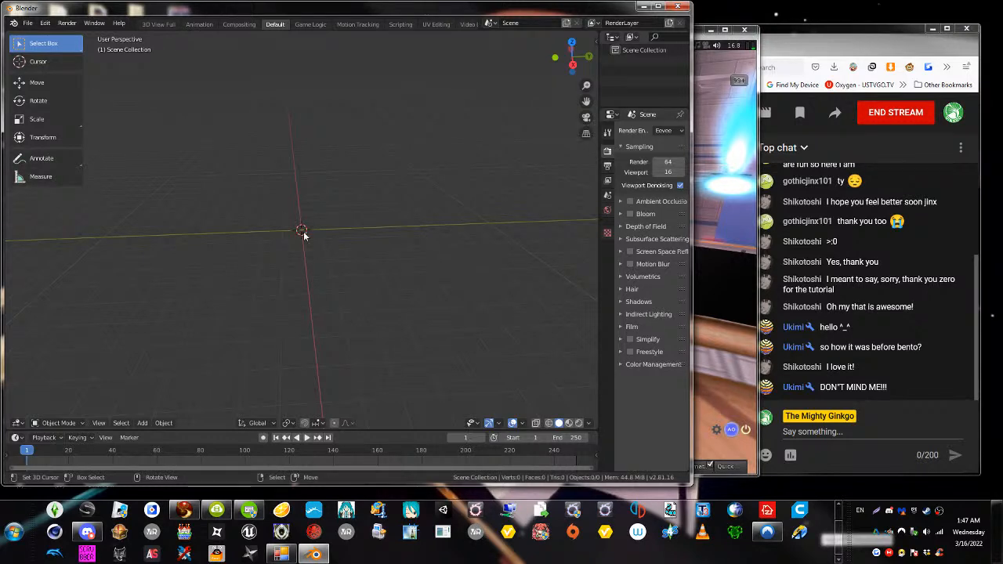
# Import the MikuMikuDance model from the Shion Miku Base folder on the Desktop
pyautogui.press('F3')
pyautogui.click(27, 23)
pyautogui.moveTo(47, 164)
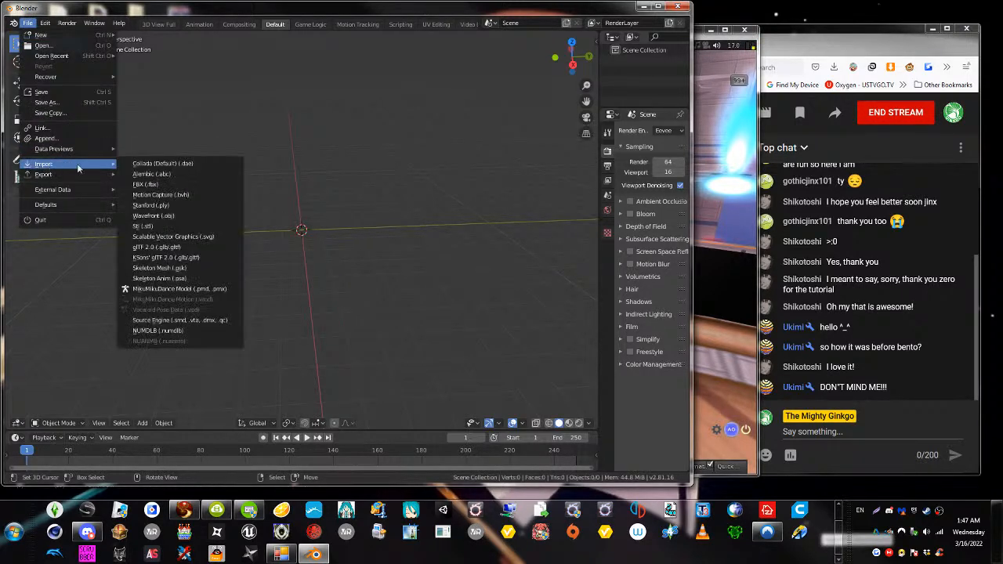
pyautogui.click(197, 289)
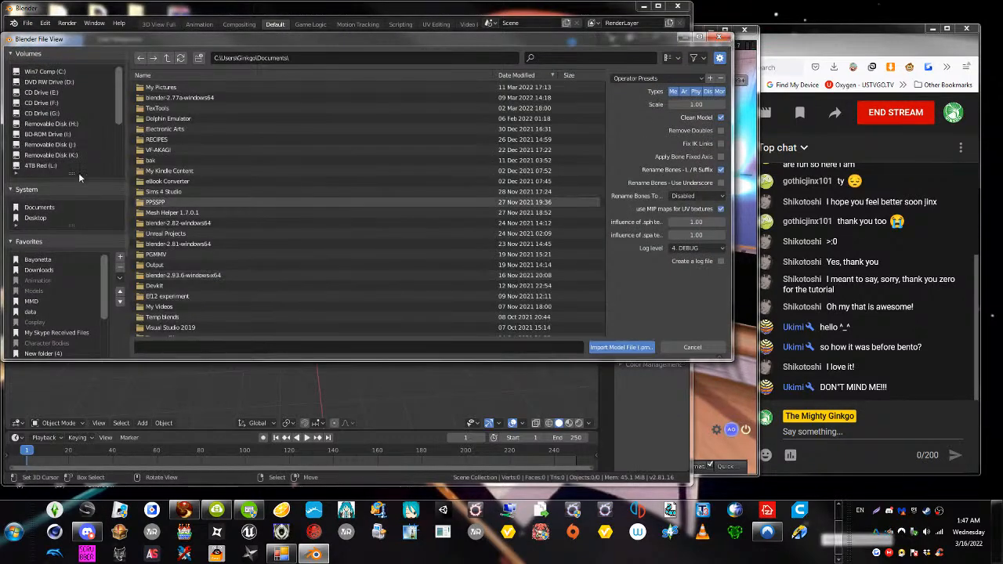
pyautogui.click(35, 218)
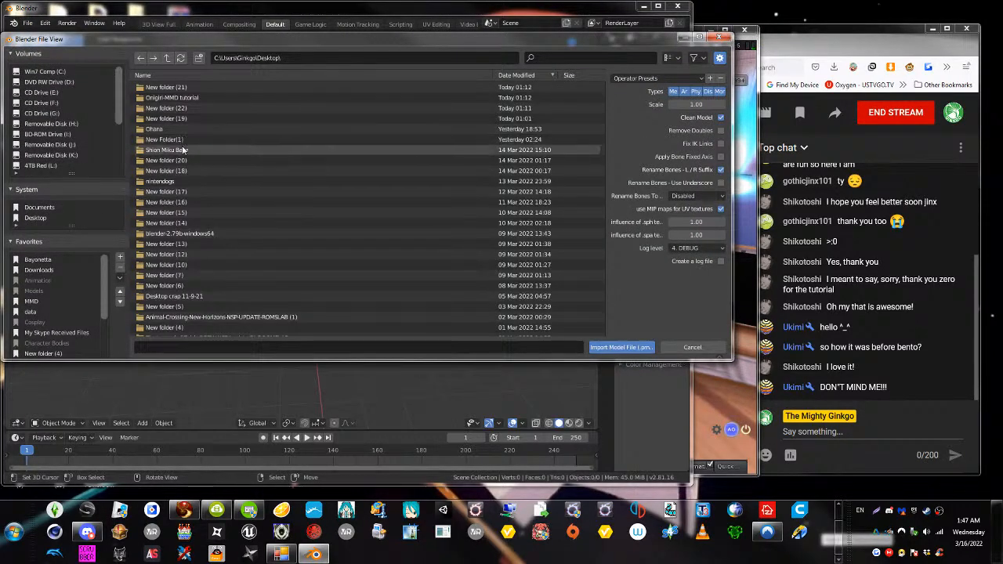
pyautogui.doubleClick(182, 149)
pyautogui.doubleClick(171, 97)
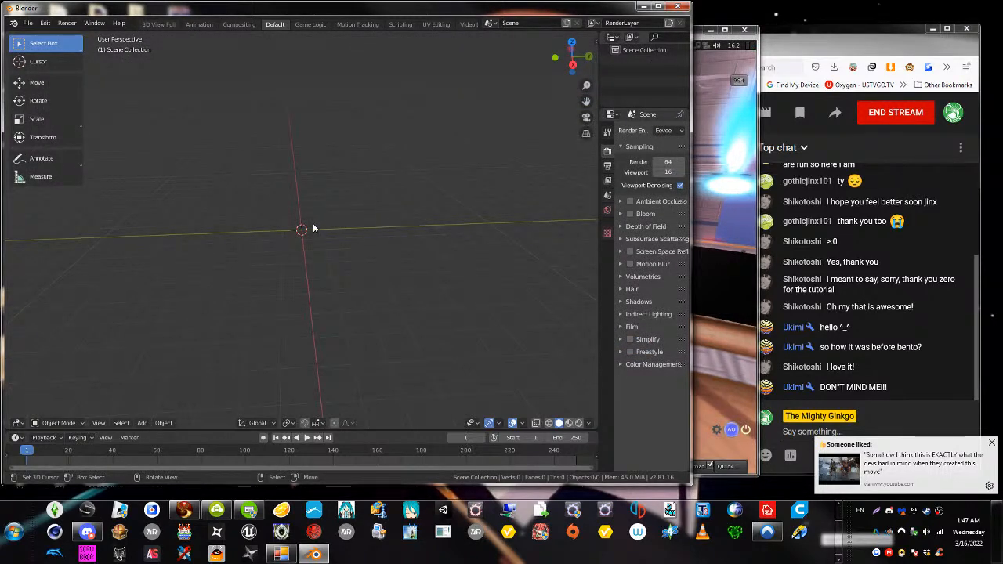
# Select Base_arm, the armature of the imported Miku model
pyautogui.moveTo(312, 228); pyautogui.dragTo(329, 407, button='middle')
pyautogui.scroll(-7, 317, 300)
pyautogui.scroll(4, 317, 300)
pyautogui.moveTo(317, 300); pyautogui.dragTo(303, 267, button='middle')
pyautogui.click(291, 243)
pyautogui.click(292, 243)
pyautogui.click(293, 241)
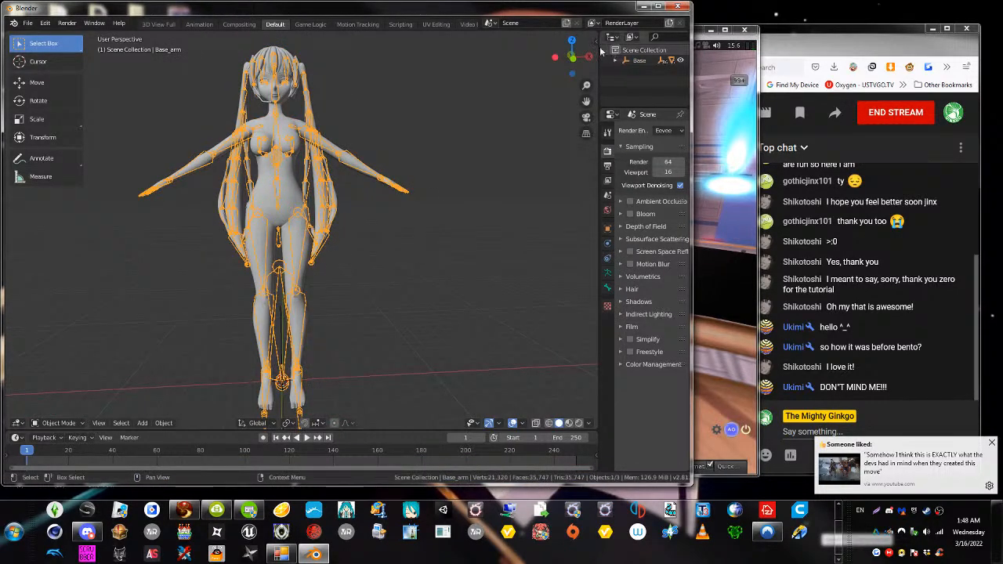
# Enable Onigiri's posing library and load MMD Sl Tpose Alternitive.bpl from the Onigiri MMD tutorial folder on the Desktop
pyautogui.press('n')
pyautogui.click(593, 205)
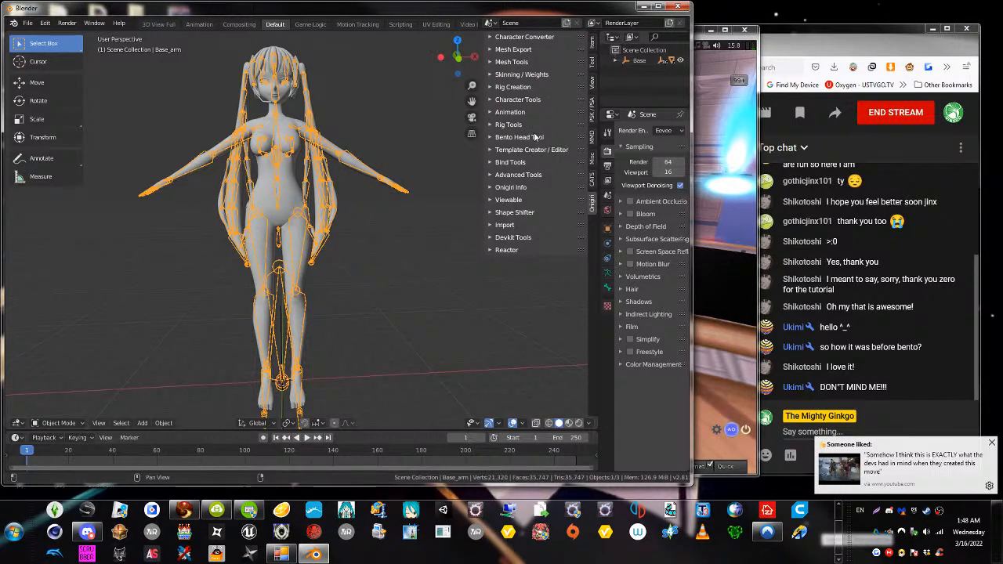
pyautogui.click(511, 112)
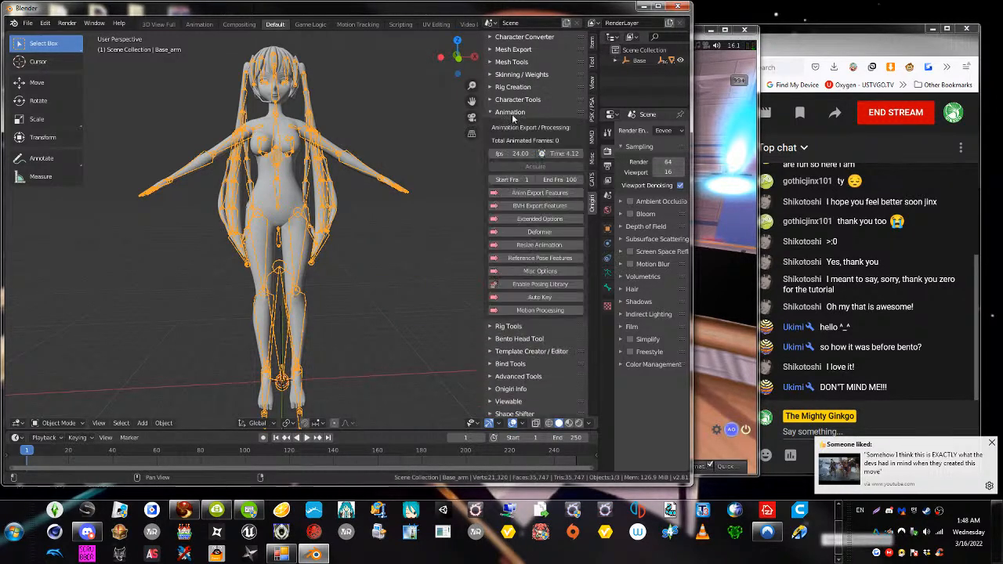
pyautogui.click(543, 285)
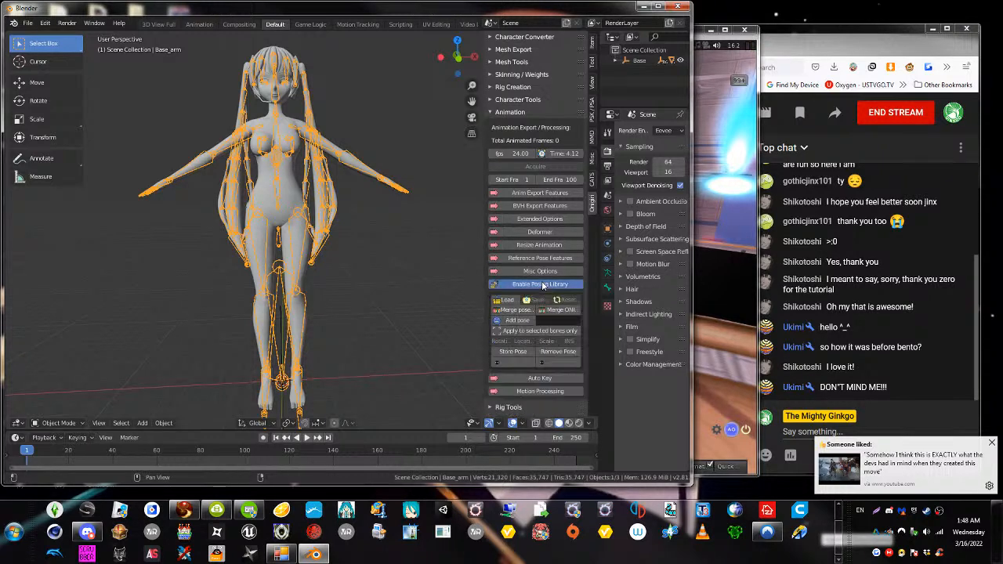
pyautogui.click(509, 302)
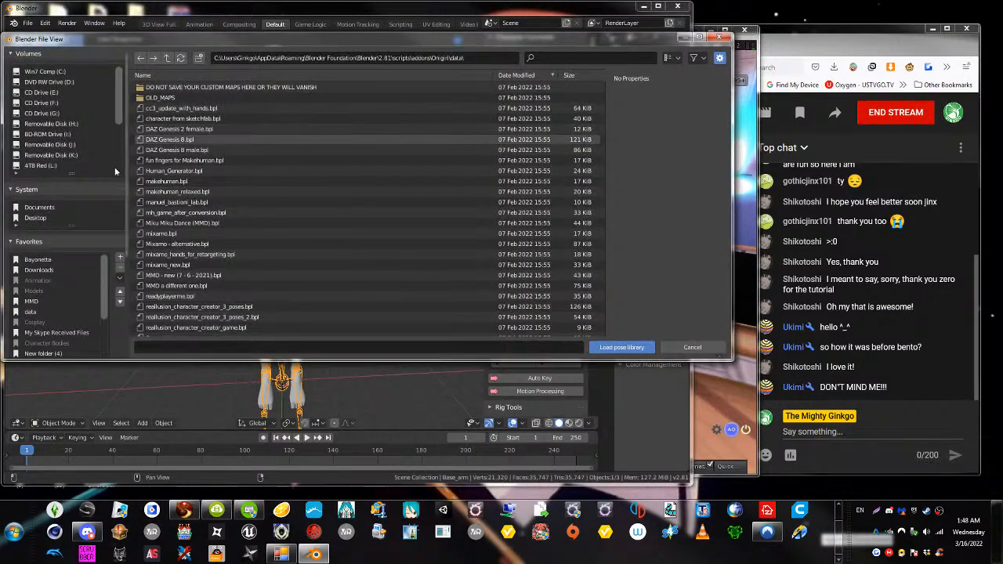
pyautogui.click(35, 219)
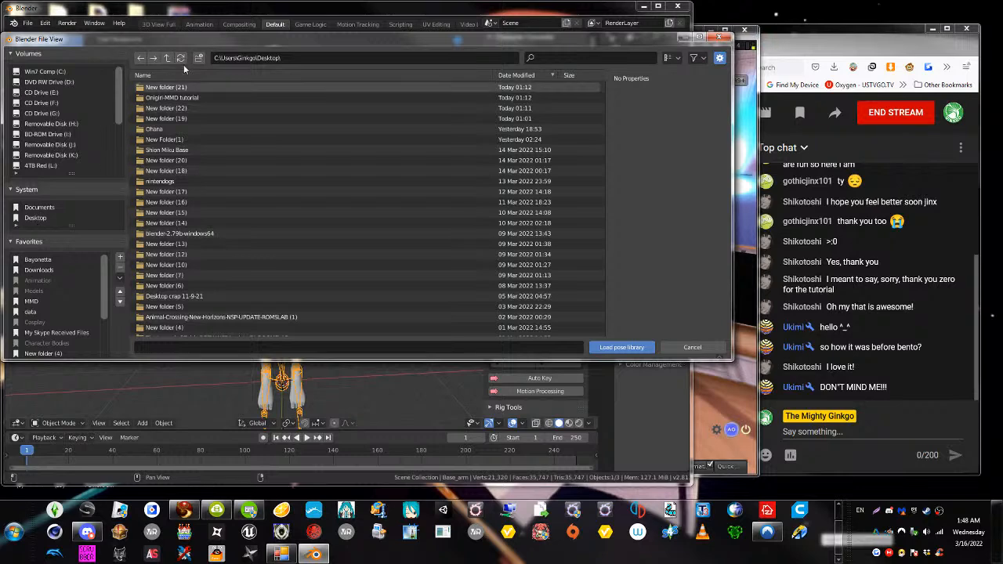
pyautogui.doubleClick(172, 98)
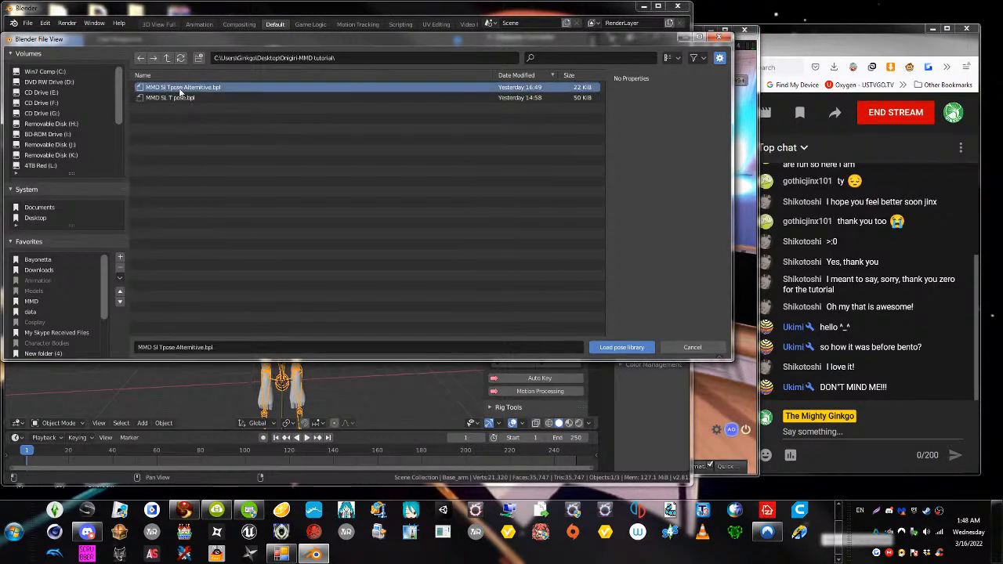
pyautogui.doubleClick(178, 88)
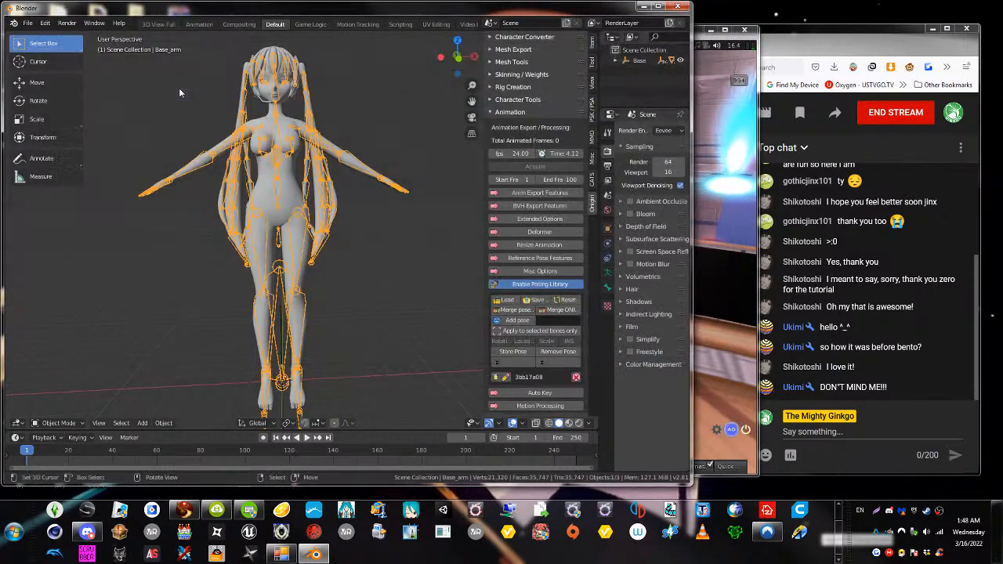
# Apply the loaded 3bb17a08 pose to Base_arm to put the model in a T-pose
pyautogui.click(495, 378)
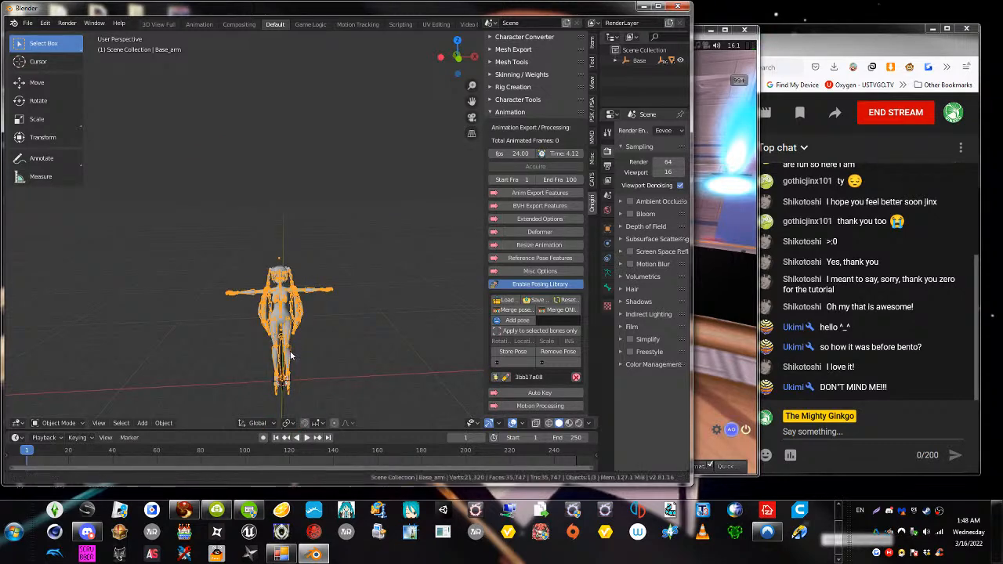
pyautogui.scroll(3, 280, 341)
pyautogui.moveTo(280, 337)
pyautogui.mouseDown(button='middle')
pyautogui.moveTo(291, 335)
pyautogui.moveTo(279, 338)
pyautogui.mouseUp(button='middle')
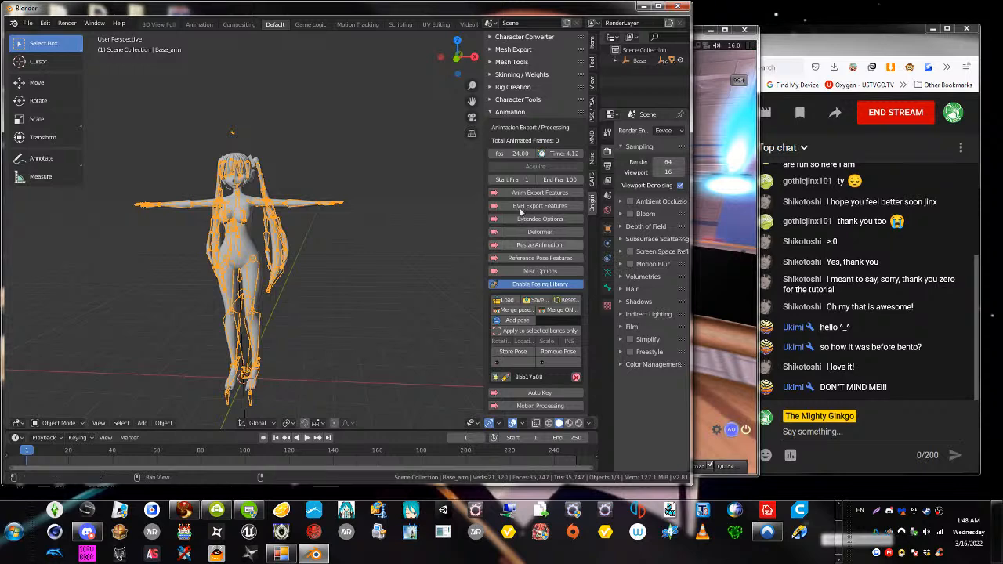
# Add Onigiri's pos/neutral safe rig to the scene and show Base_mesh's object transform properties
pyautogui.click(509, 110)
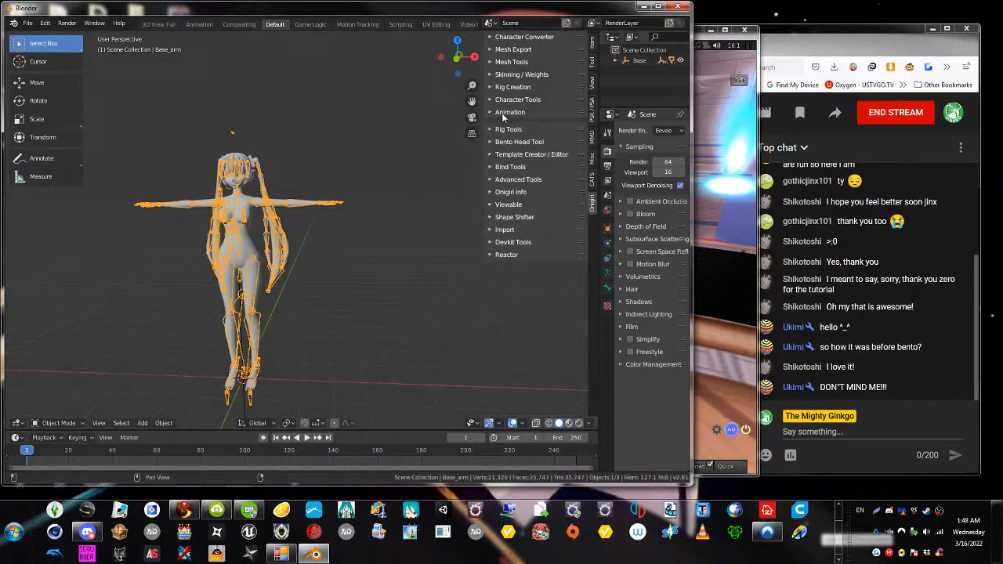
pyautogui.click(508, 99)
pyautogui.click(505, 99)
pyautogui.click(506, 87)
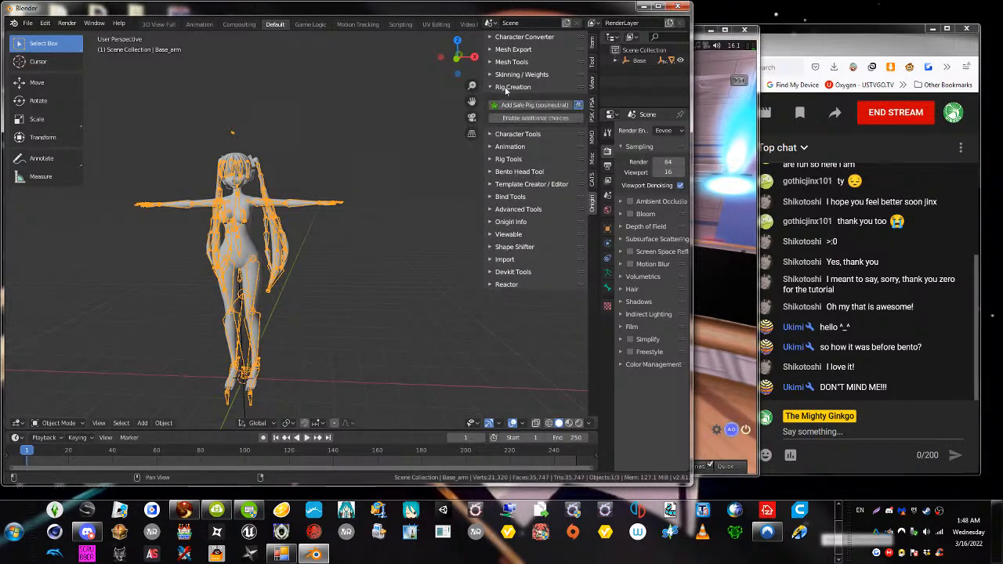
pyautogui.click(510, 106)
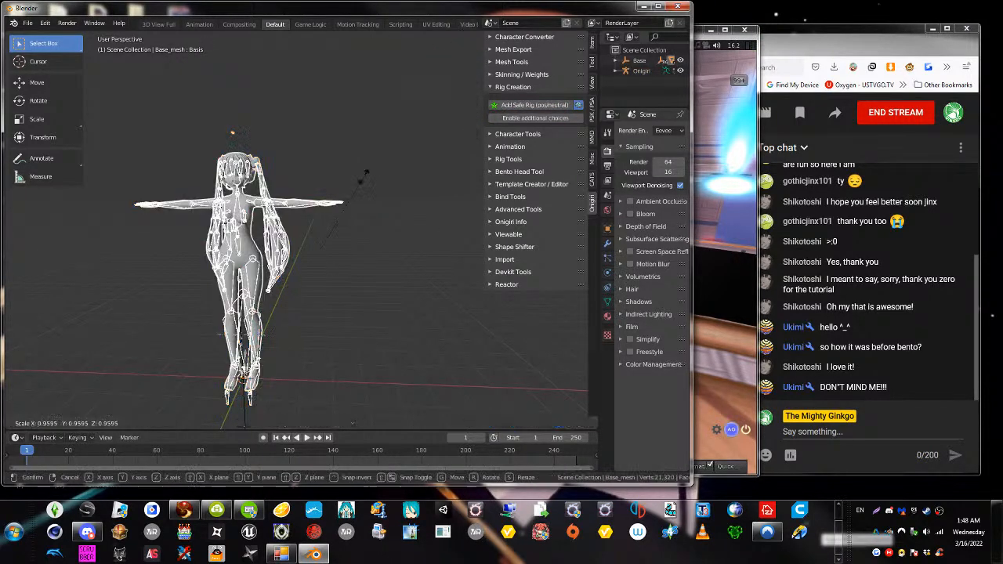
pyautogui.click(607, 228)
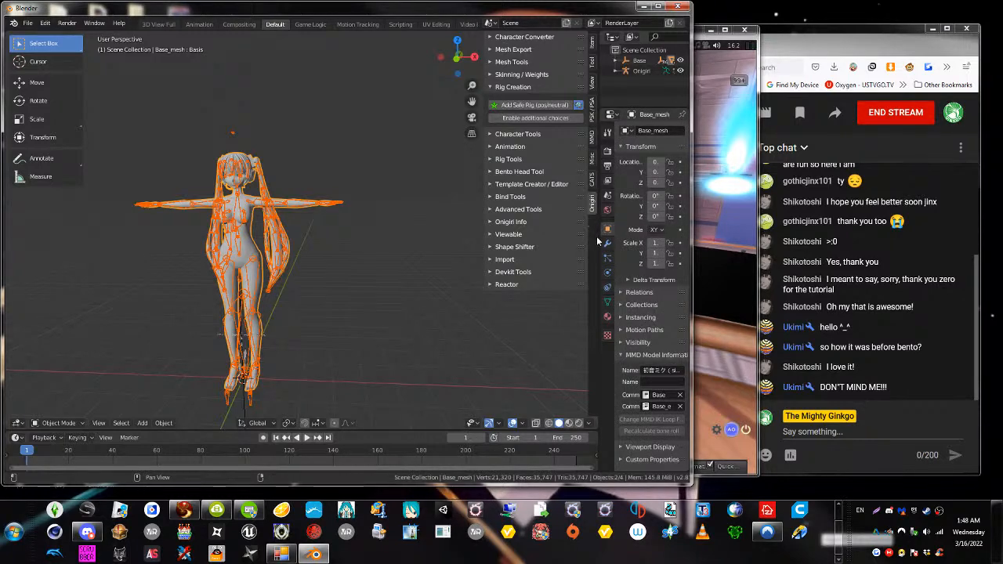
# Unlock Base_arm's location, rotation and scale channels and clear its parent in the object relations
pyautogui.moveTo(597, 237); pyautogui.dragTo(450, 237)
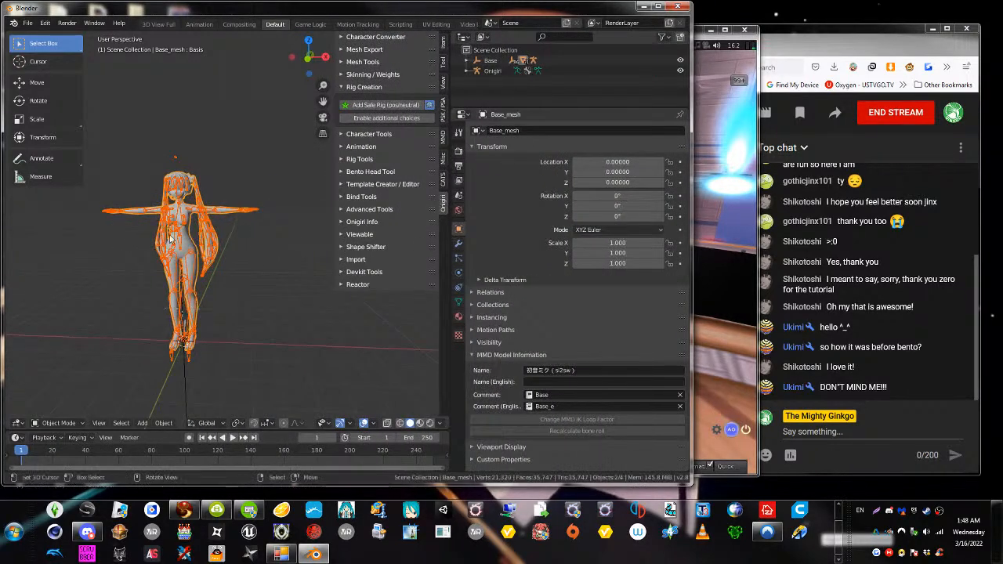
pyautogui.click(192, 259)
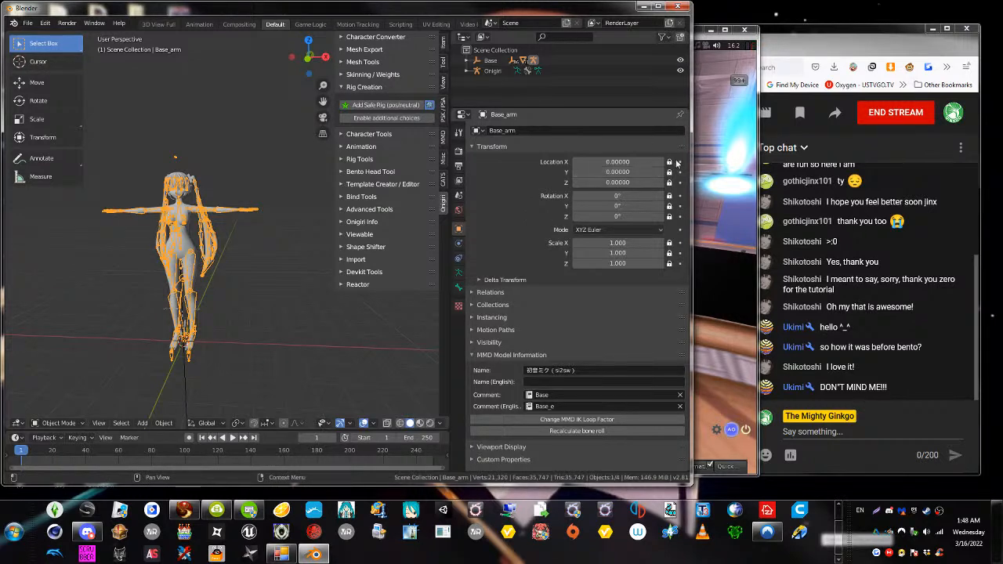
pyautogui.moveTo(672, 162); pyautogui.dragTo(672, 314)
pyautogui.click(490, 292)
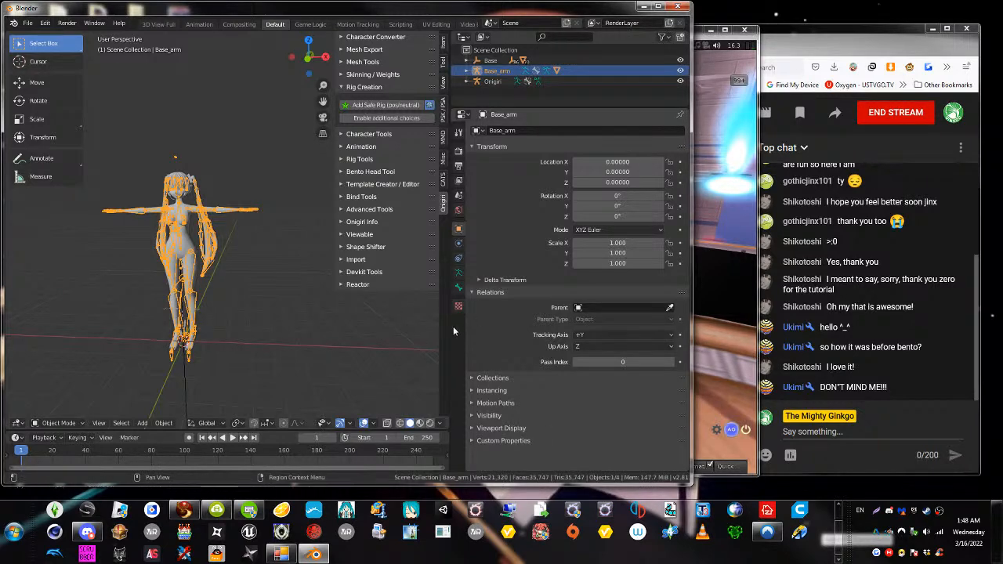
# Scale Base_arm down uniformly to about 0.260 to fit the Miku model to the Onigiri safe rig
pyautogui.moveTo(449, 329); pyautogui.dragTo(475, 333)
pyautogui.scroll(2, 233, 278)
pyautogui.moveTo(233, 282); pyautogui.dragTo(291, 181, button='middle')
pyautogui.press('s')
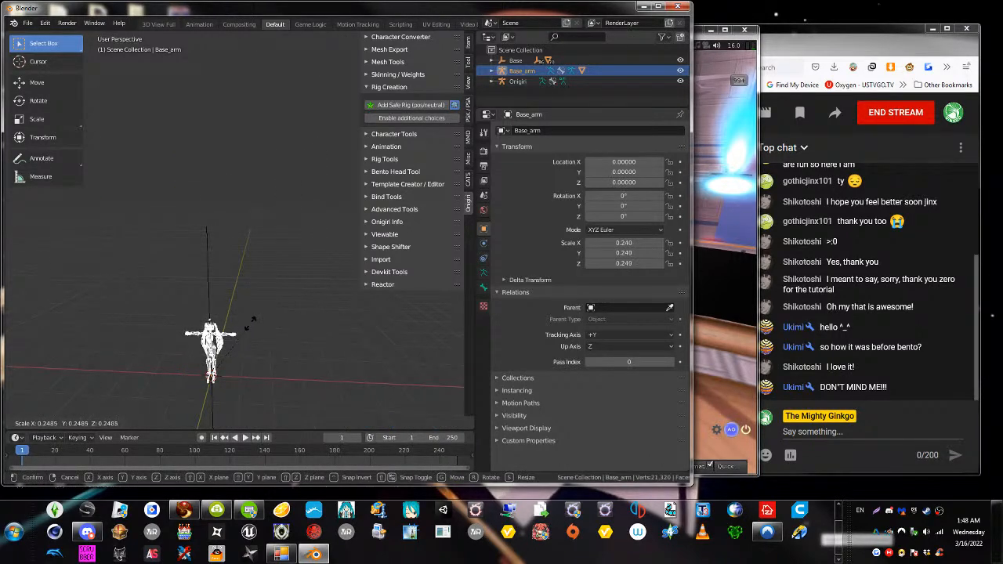
pyautogui.click(252, 320)
pyautogui.moveTo(250, 334); pyautogui.dragTo(239, 276, button='middle')
pyautogui.scroll(8, 274, 279)
pyautogui.scroll(-2, 274, 282)
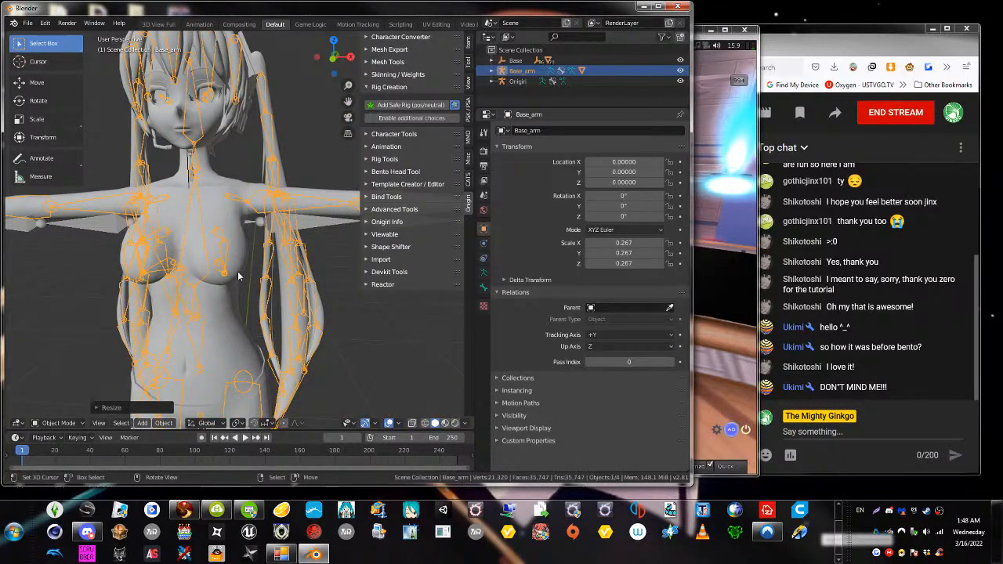
pyautogui.scroll(-4, 239, 276)
pyautogui.press('s')
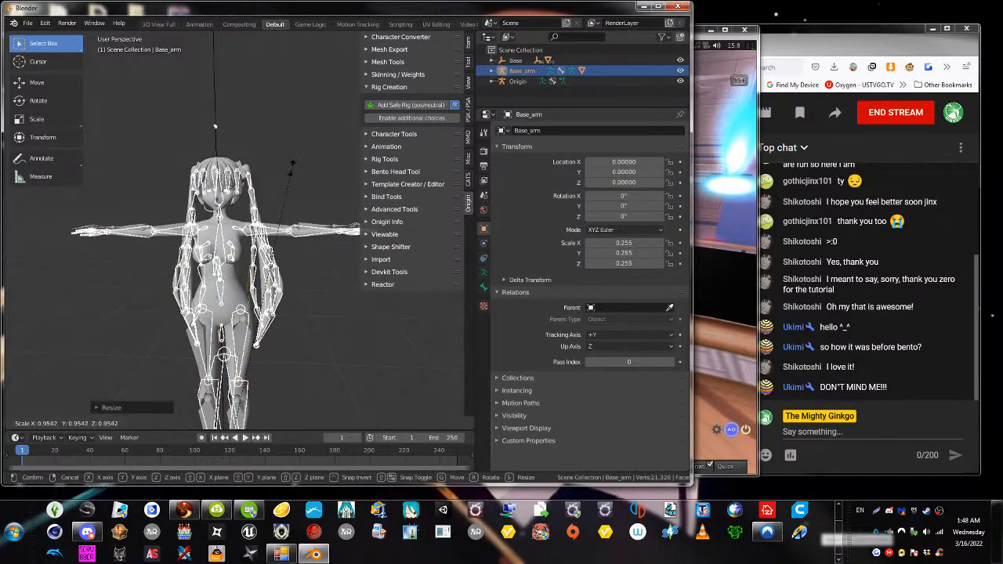
pyautogui.click(262, 279)
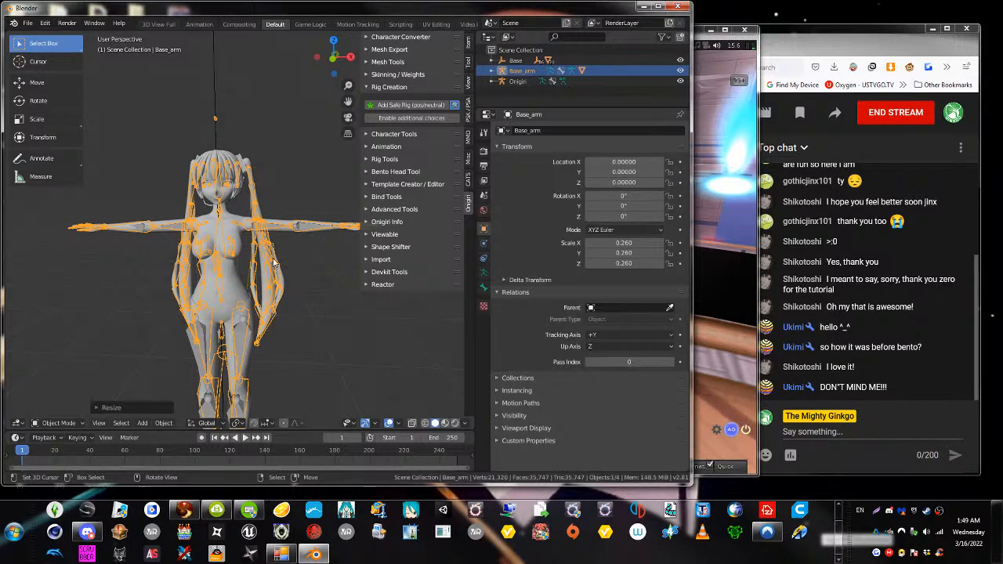
# Select Base_mesh and duplicate its mmd_bone_order armature modifier
pyautogui.rightClick(251, 234)
pyautogui.rightClick(245, 224)
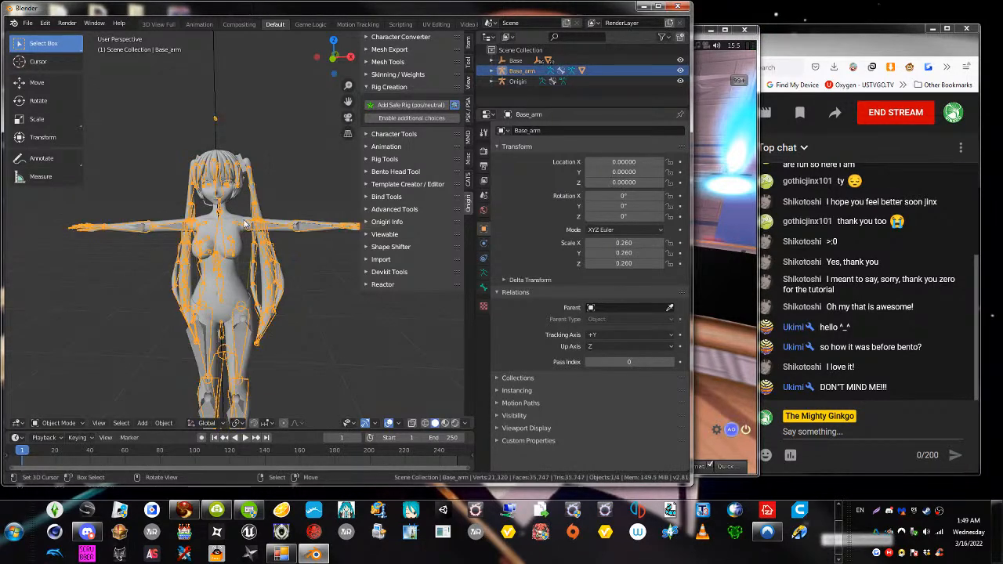
pyautogui.rightClick(239, 280)
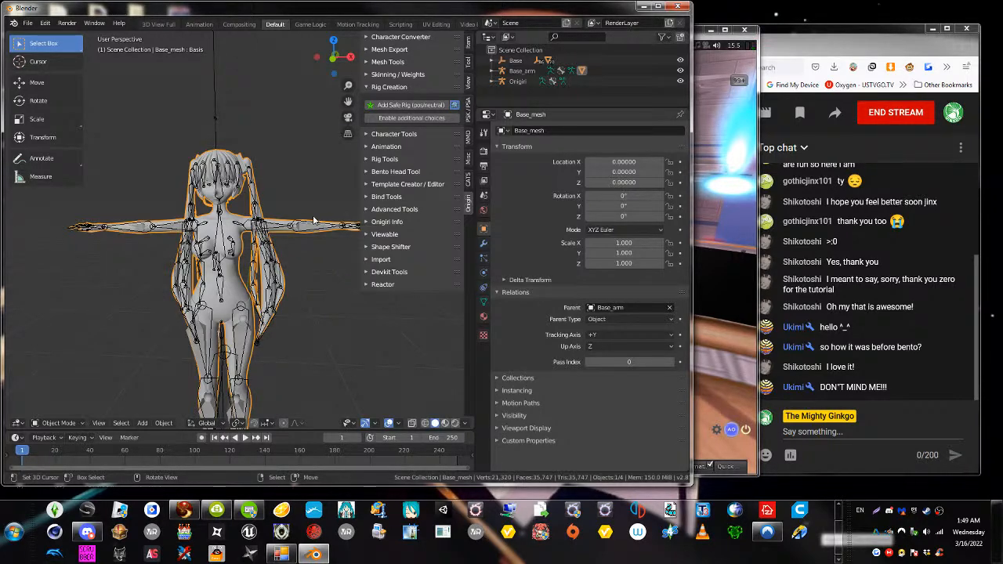
pyautogui.click(266, 256)
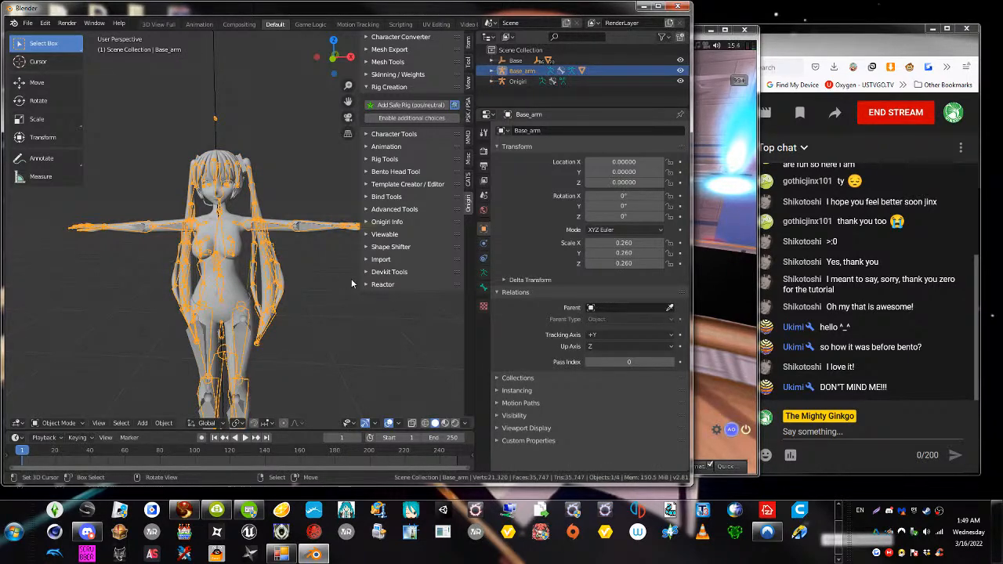
pyautogui.click(231, 283)
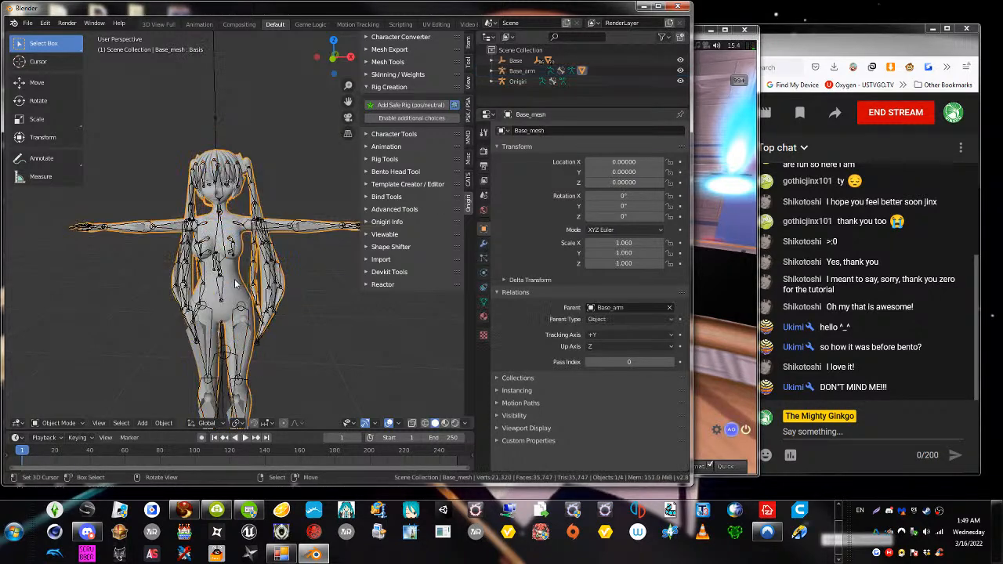
pyautogui.click(483, 243)
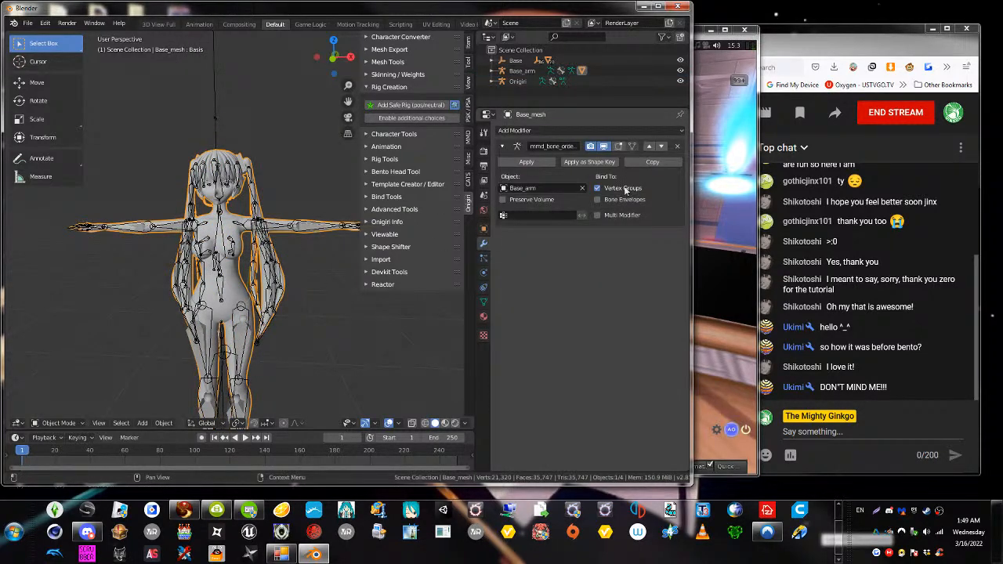
pyautogui.click(643, 163)
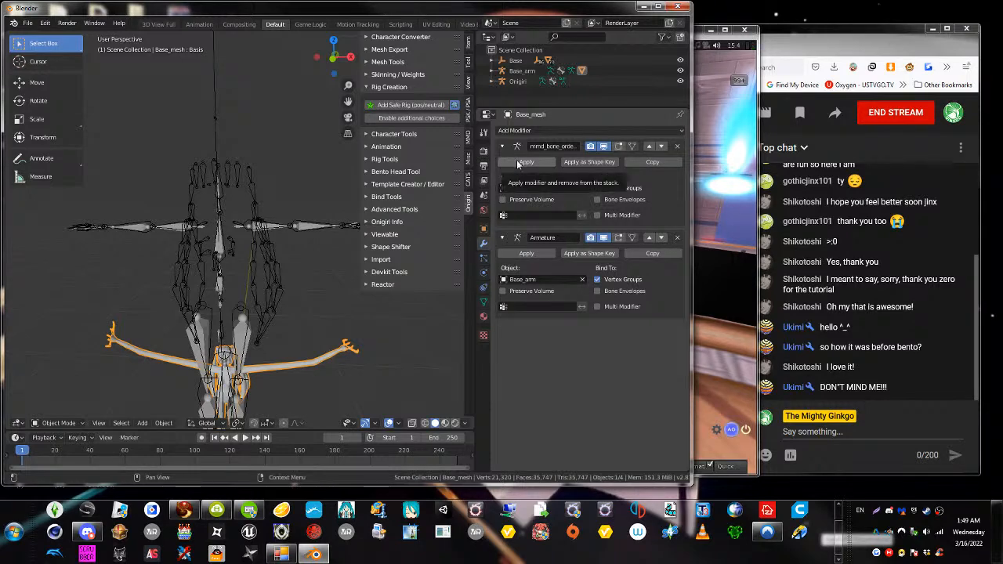
# Try to apply Base_mesh's original armature modifier, and delete all of the mesh's shape keys
pyautogui.click(525, 162)
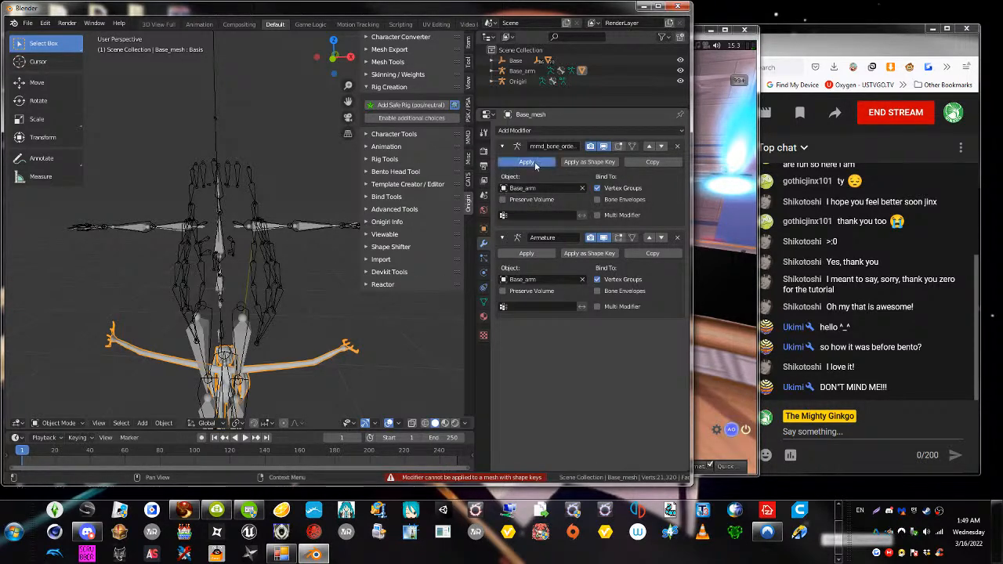
pyautogui.click(535, 163)
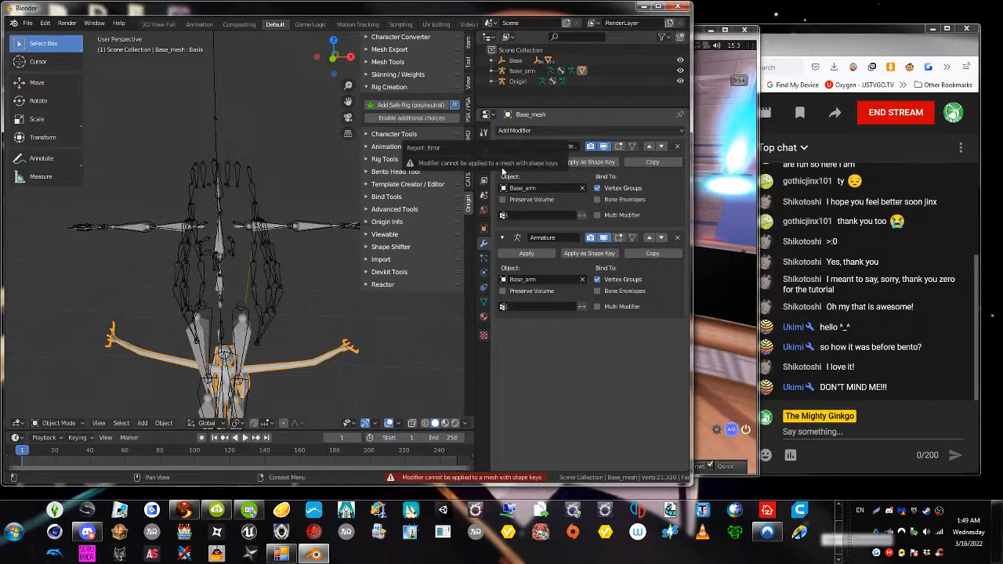
pyautogui.click(484, 303)
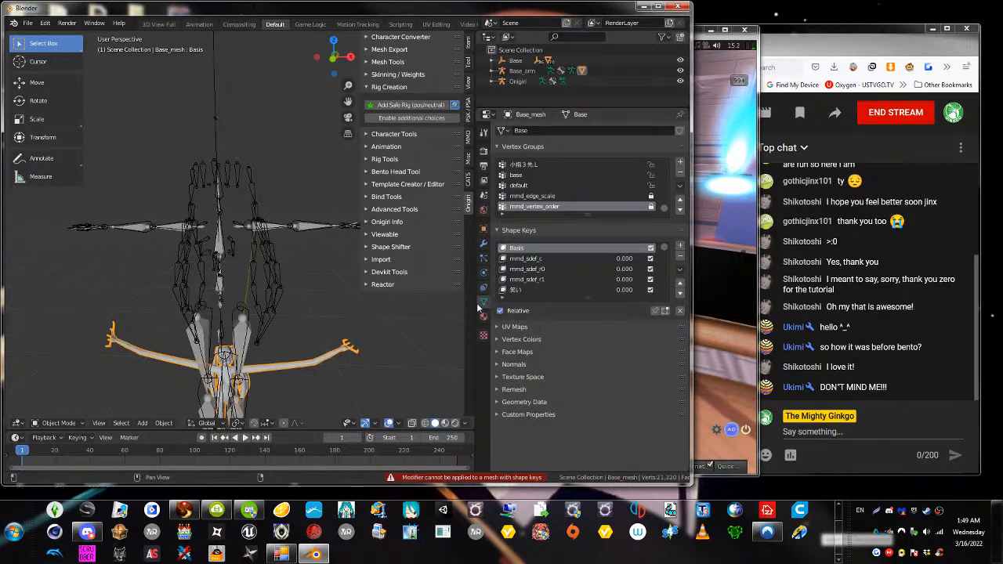
pyautogui.click(680, 270)
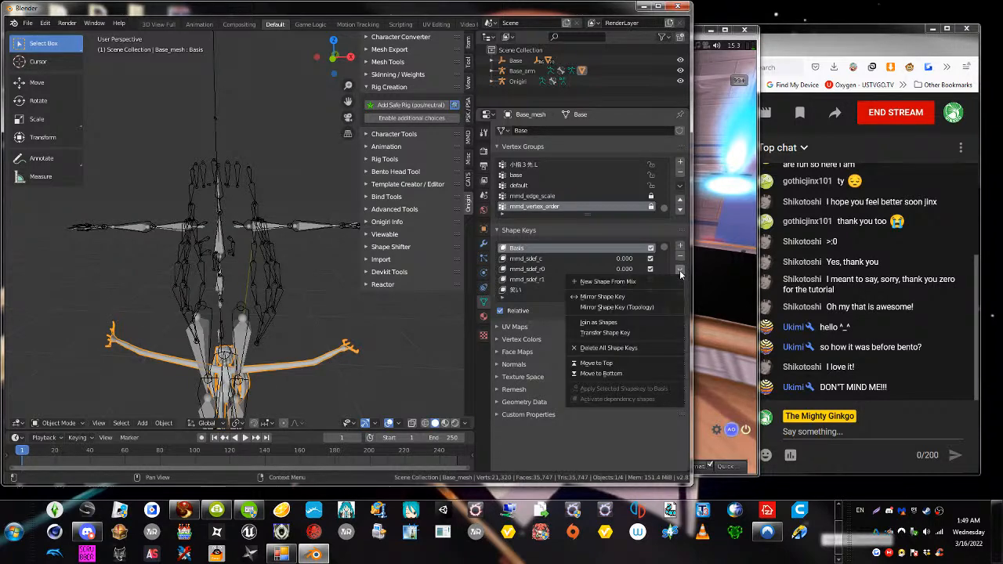
pyautogui.click(606, 348)
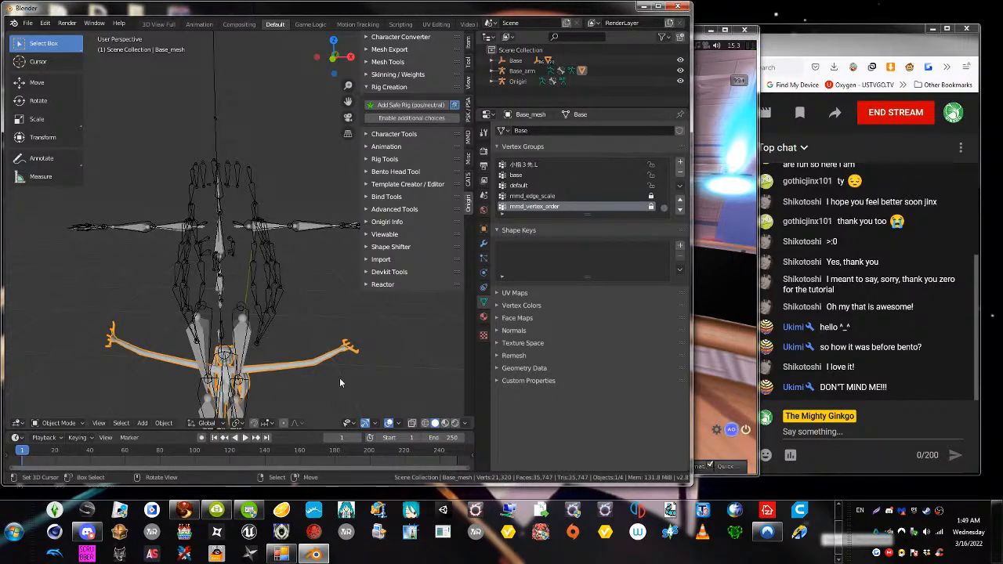
# Apply the original mmd_bone_order modifier on Base_mesh, leaving only the copied Armature modifier bound to Base_arm
pyautogui.click(249, 172)
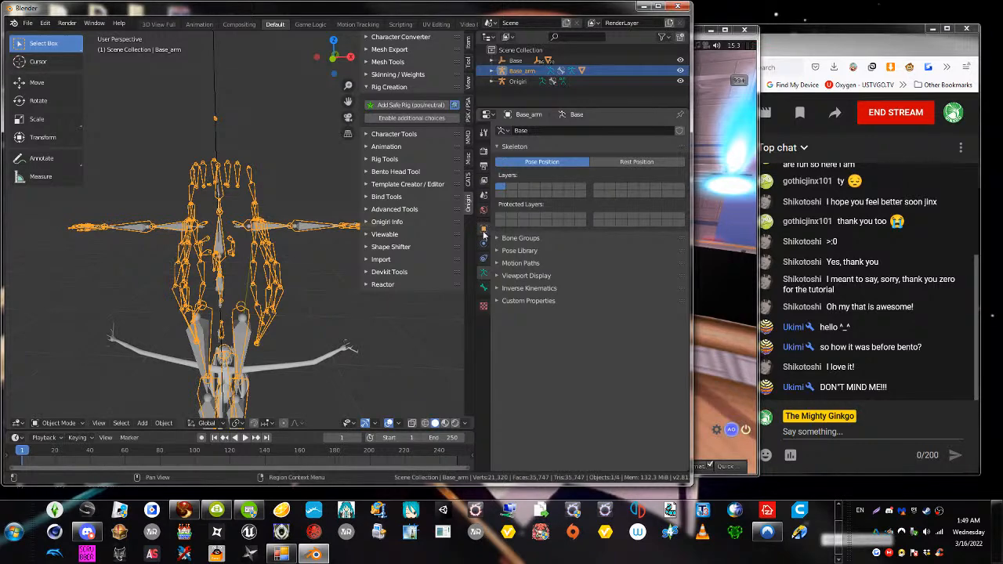
pyautogui.click(484, 228)
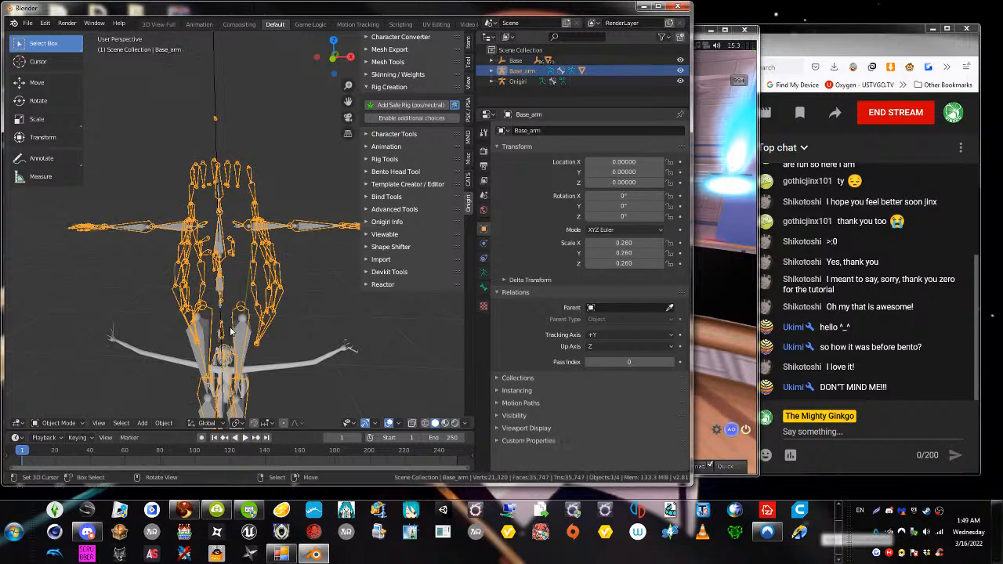
pyautogui.click(288, 347)
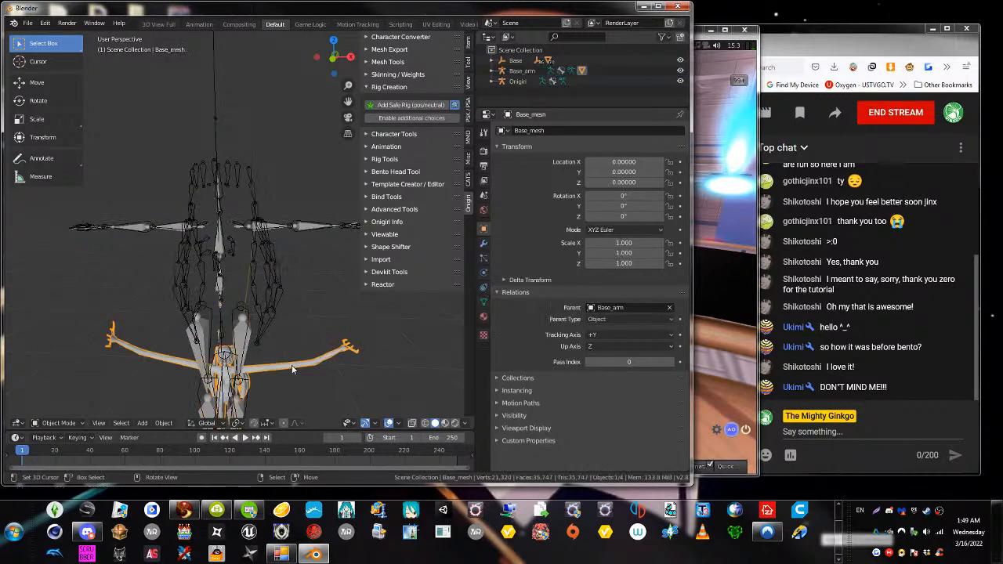
pyautogui.click(482, 244)
pyautogui.click(544, 160)
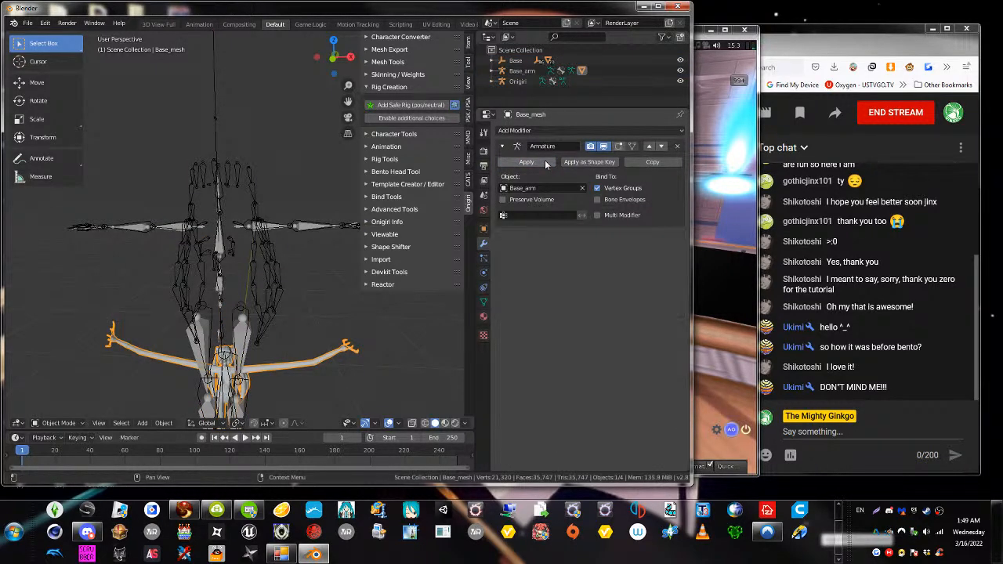
# Select Base_arm, switch it to Pose Mode and apply its current pose as the rest pose
pyautogui.click(160, 423)
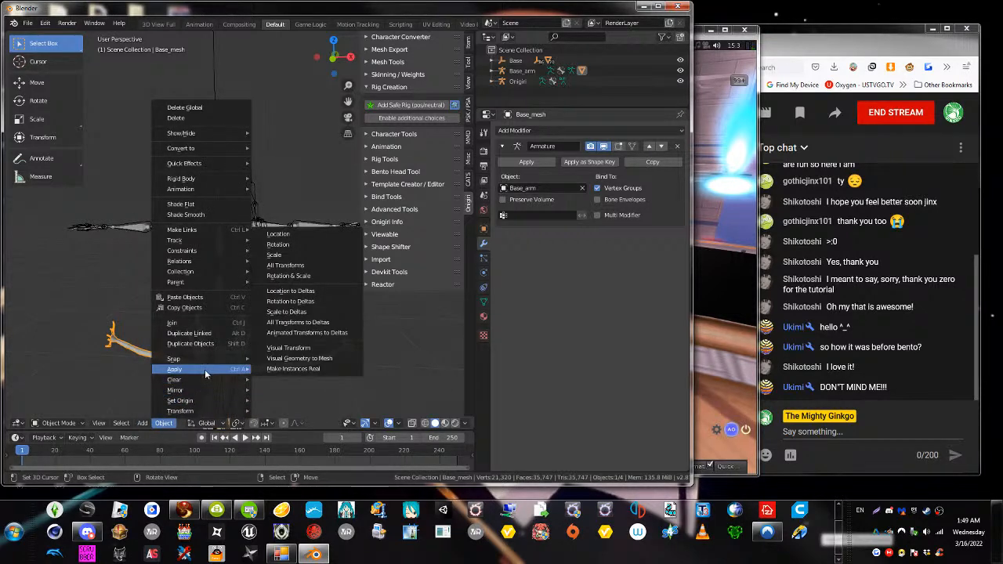
pyautogui.click(273, 272)
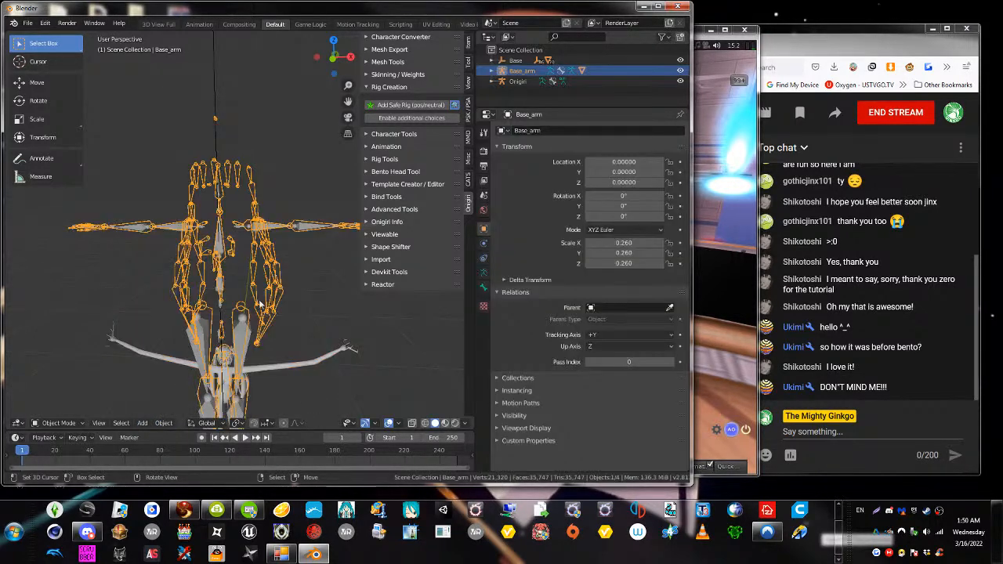
pyautogui.click(59, 423)
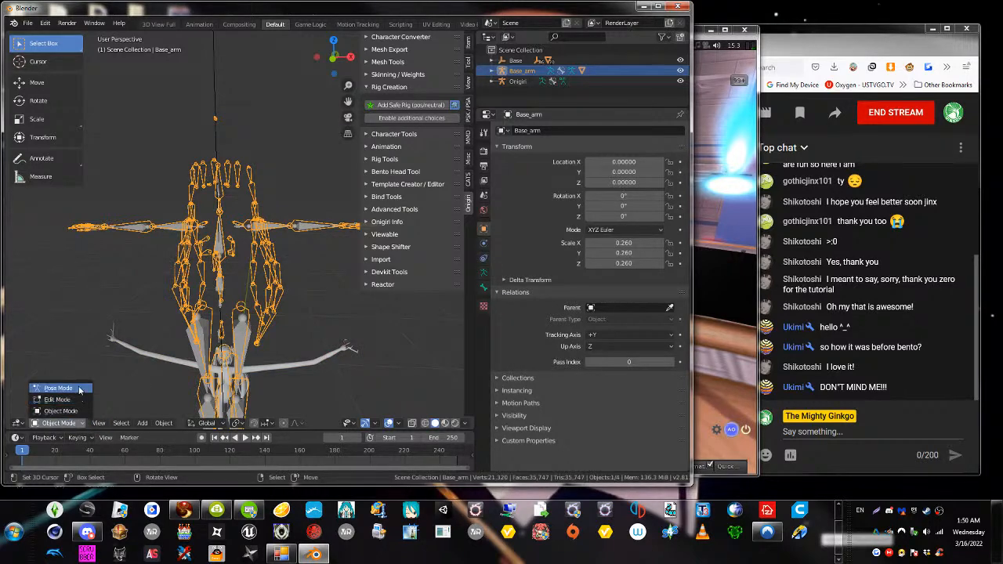
pyautogui.click(79, 390)
pyautogui.click(141, 423)
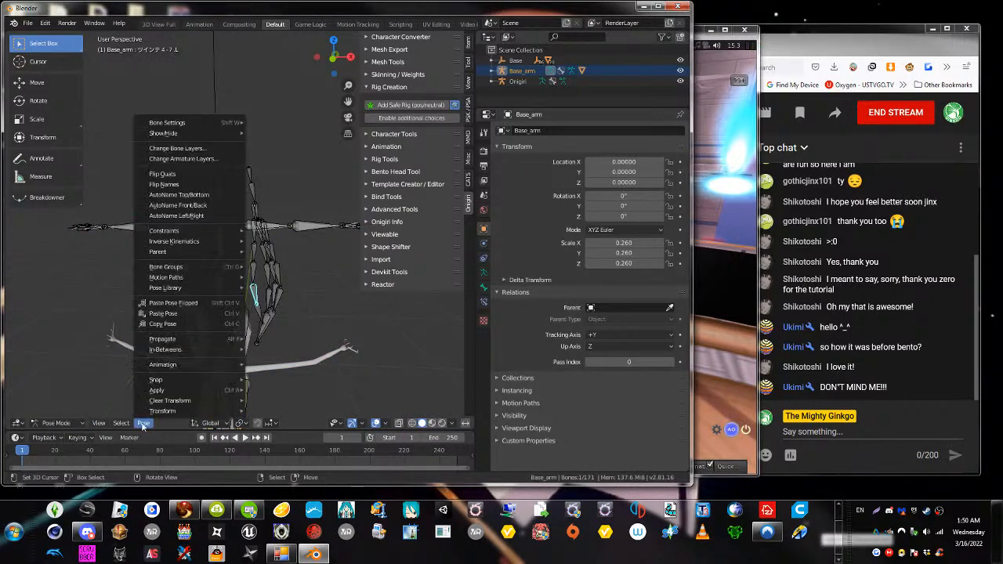
pyautogui.moveTo(196, 390)
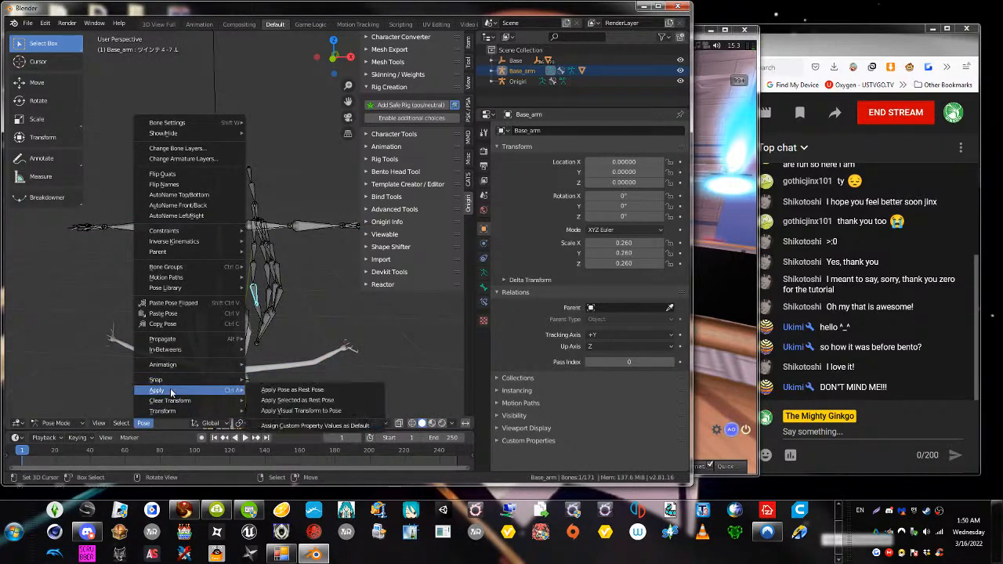
pyautogui.click(313, 390)
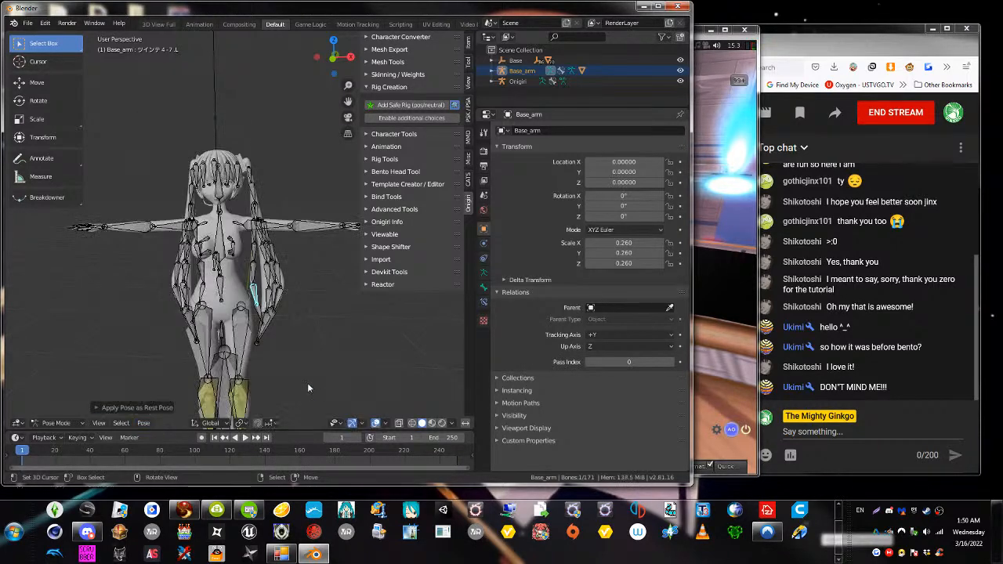
# Load MMD map with breasts.onim from the Onigiri-MMD tutorial folder on the Desktop onto Base_arm and convert the character with Onigiri
pyautogui.click(241, 247)
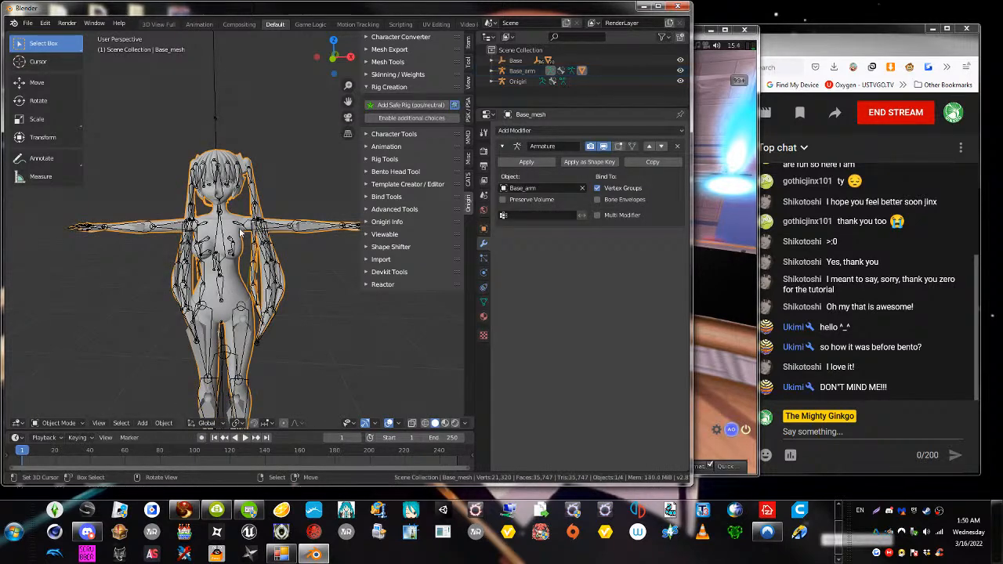
pyautogui.rightClick(241, 228)
pyautogui.click(399, 39)
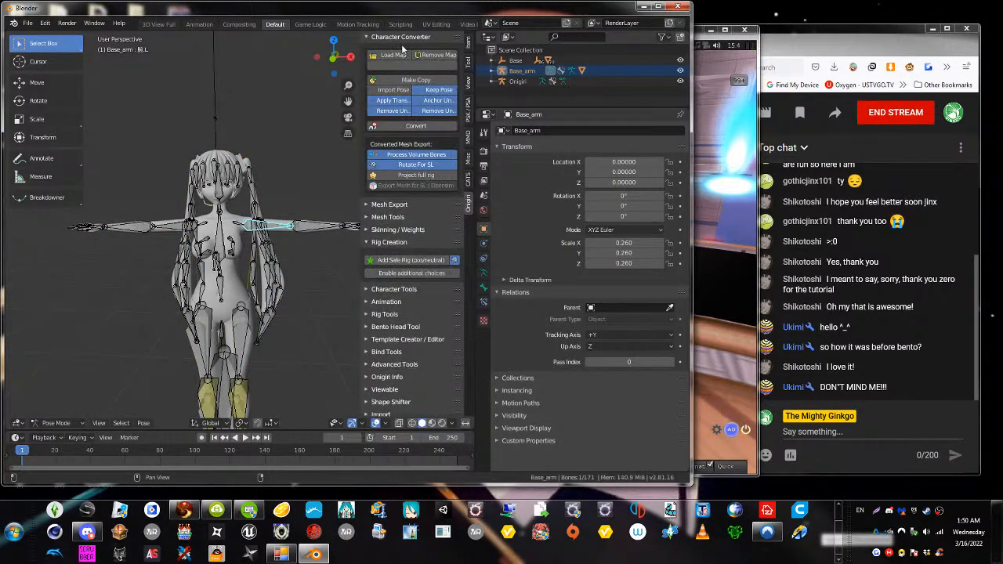
pyautogui.click(390, 57)
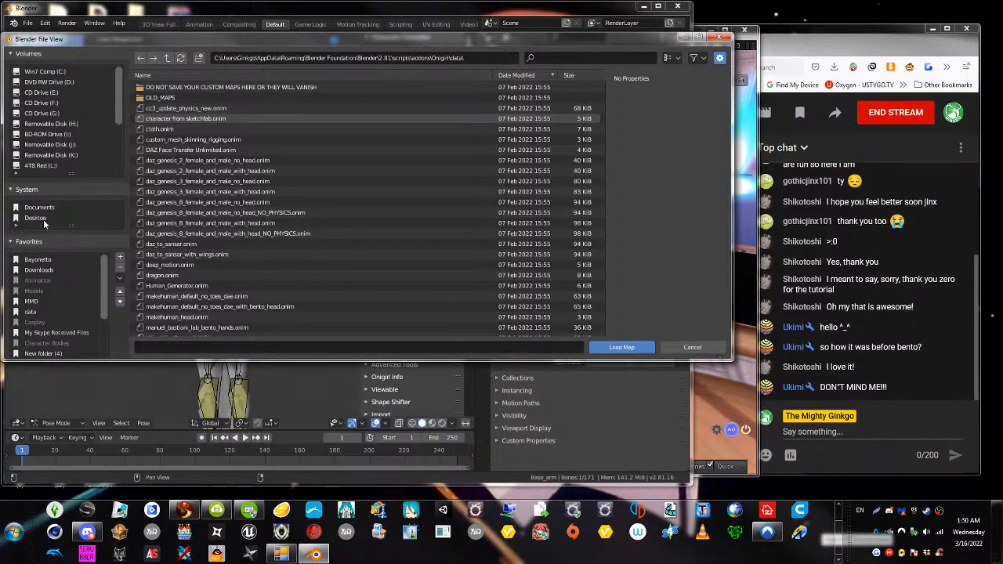
pyautogui.click(39, 217)
pyautogui.click(170, 98)
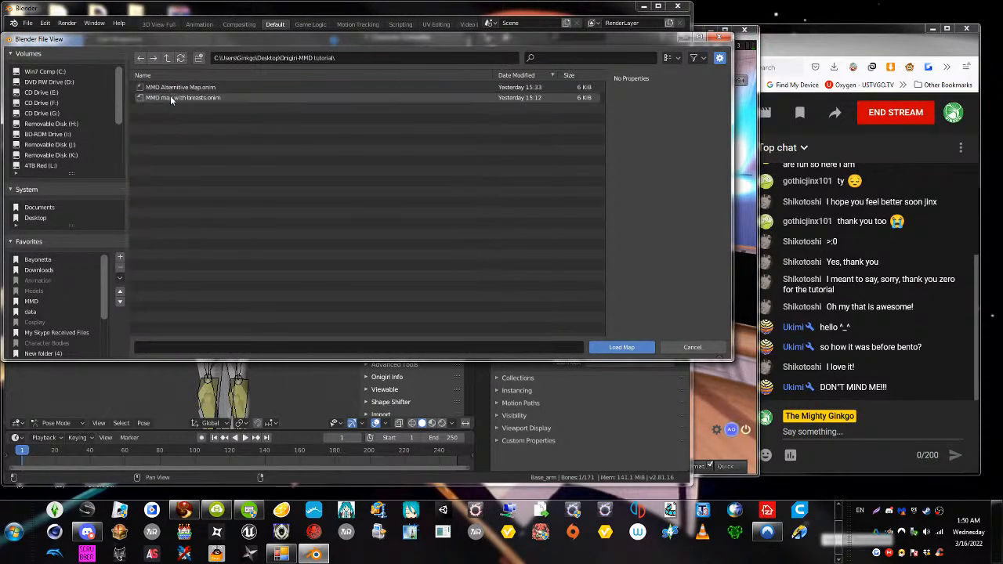
pyautogui.doubleClick(180, 98)
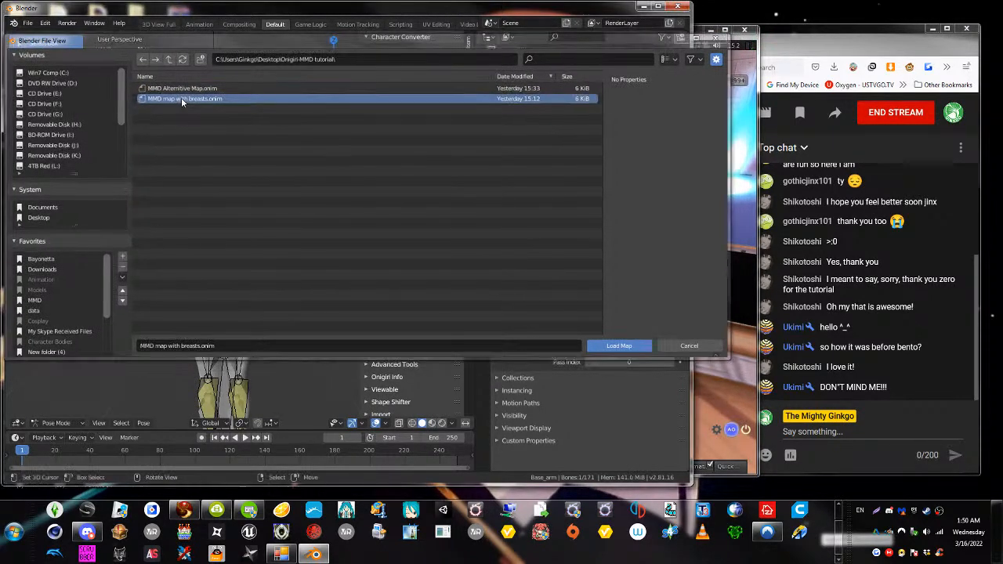
pyautogui.click(412, 126)
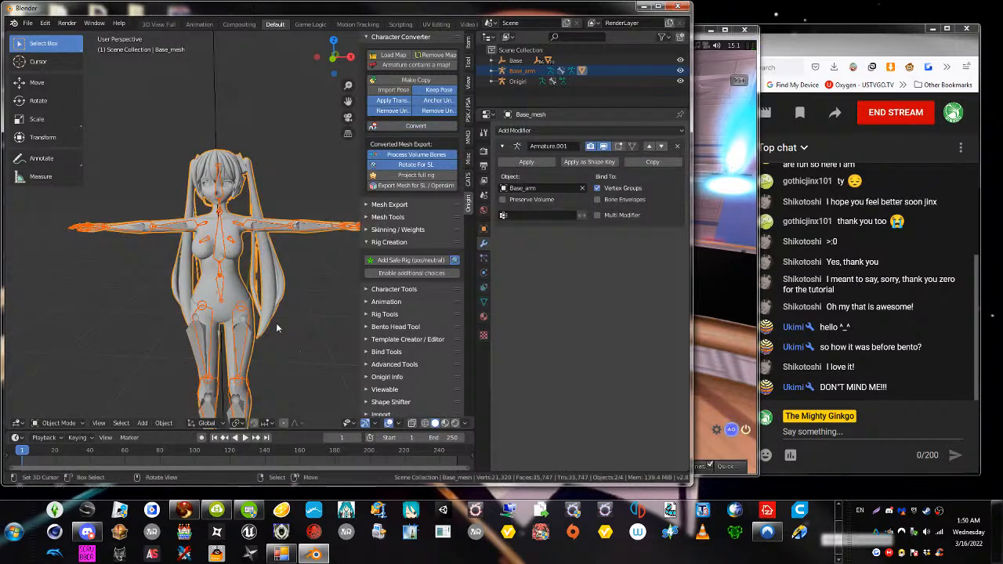
pyautogui.click(413, 127)
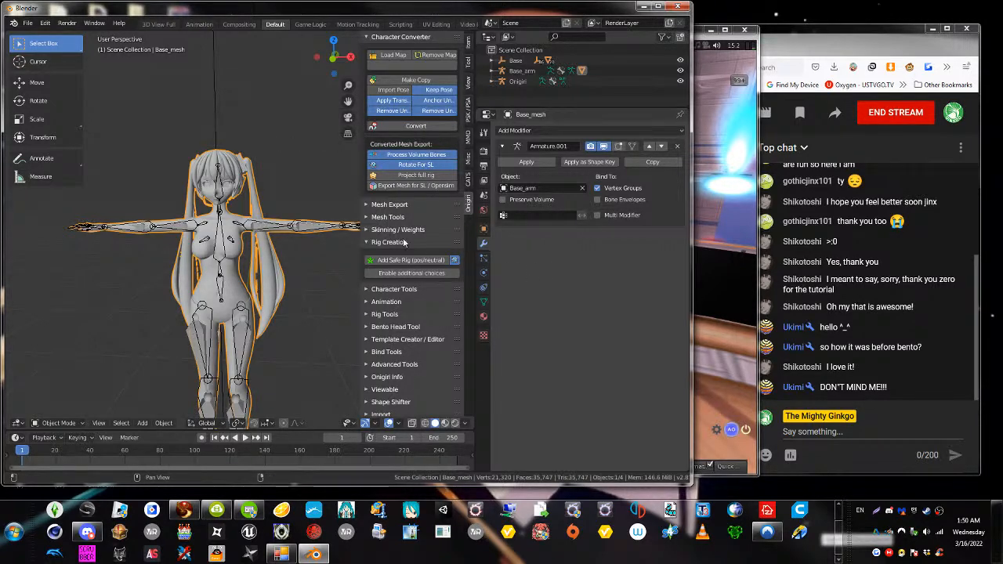
# Export the converted mesh for SL to the Desktop as 1.dae
pyautogui.click(412, 185)
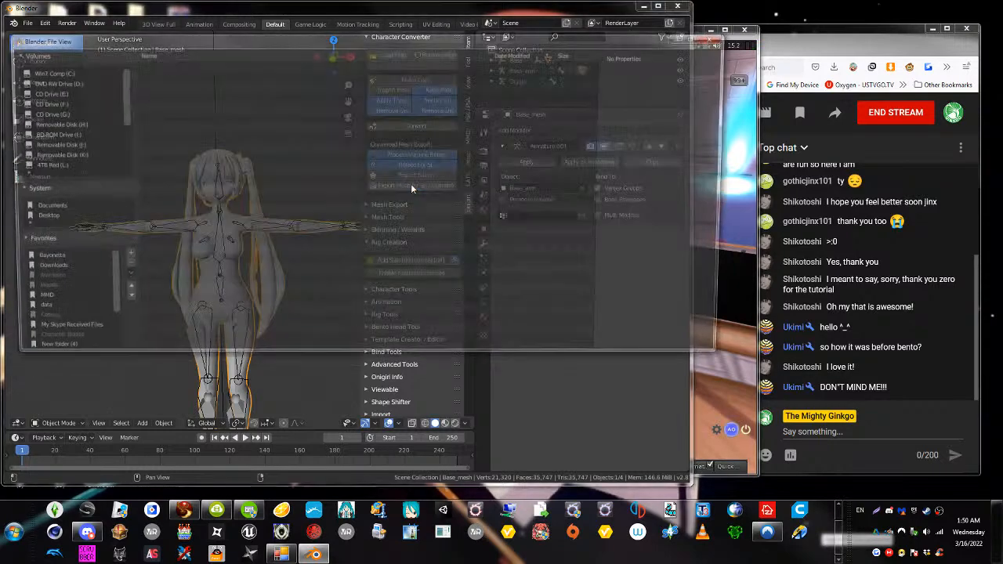
pyautogui.click(35, 217)
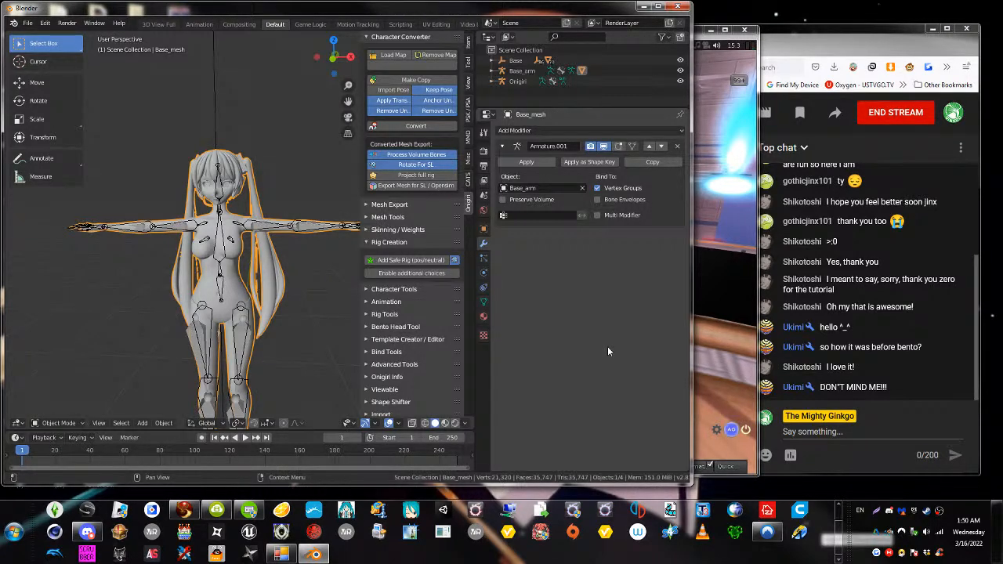
# Switch to Firestorm, start a mesh model upload and load 1.dae from the Desktop
pyautogui.click(182, 510)
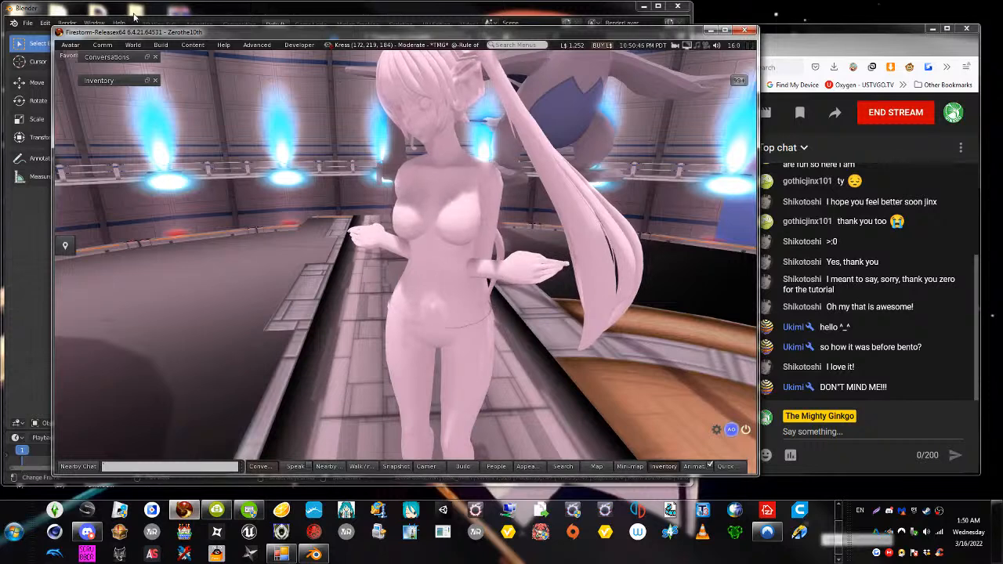
pyautogui.click(161, 45)
pyautogui.moveTo(193, 161)
pyautogui.moveTo(193, 179)
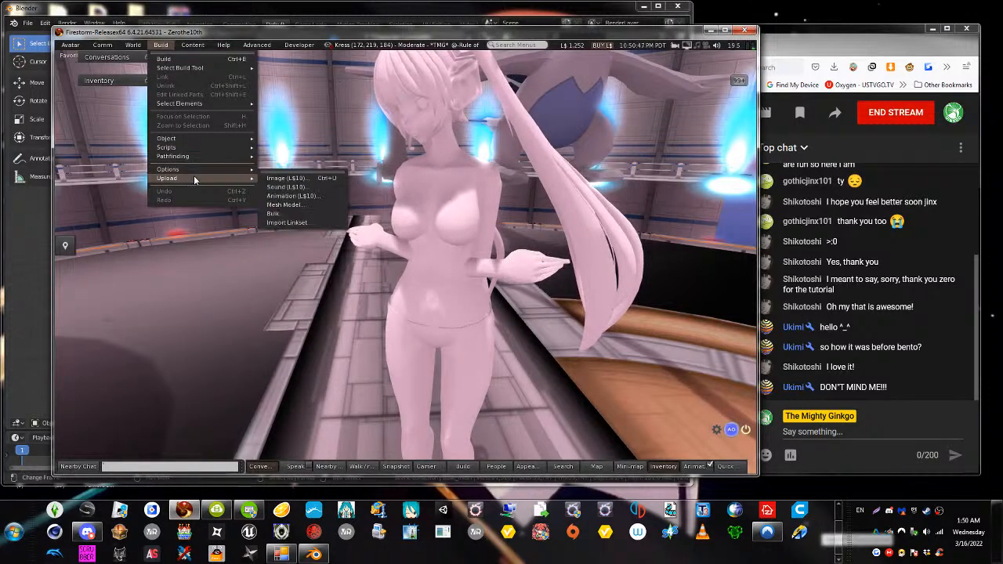
pyautogui.click(281, 205)
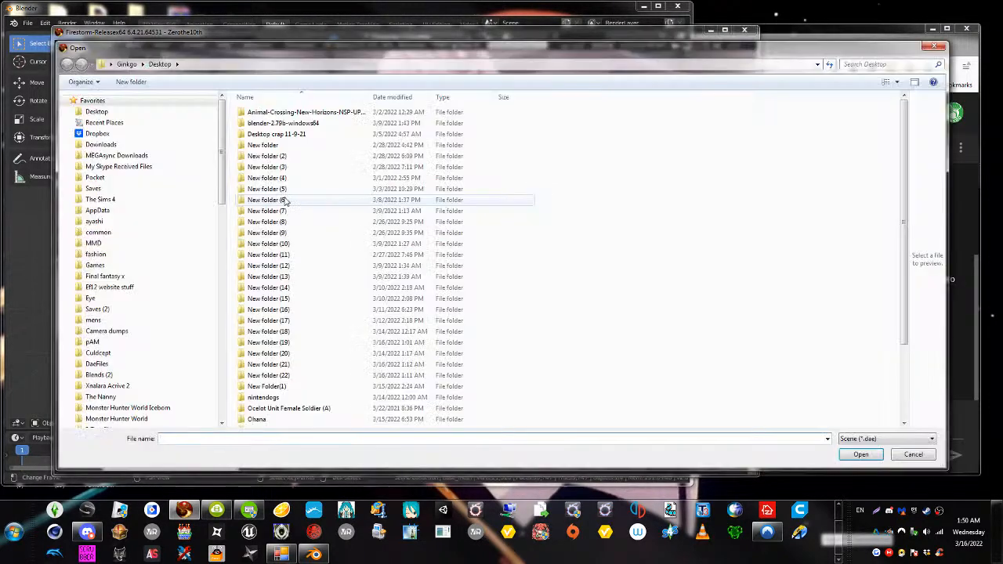
pyautogui.click(105, 116)
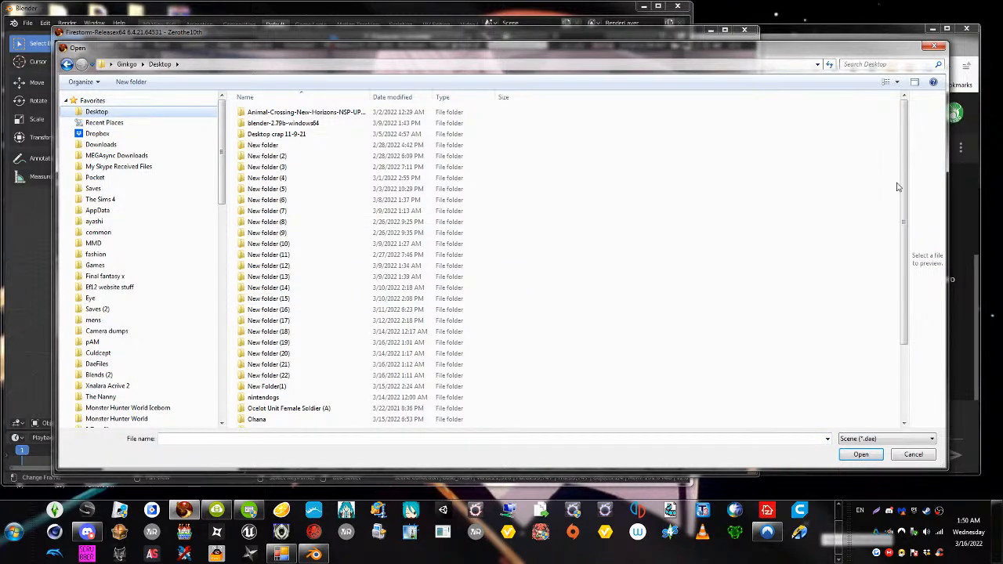
pyautogui.moveTo(903, 188); pyautogui.dragTo(900, 259)
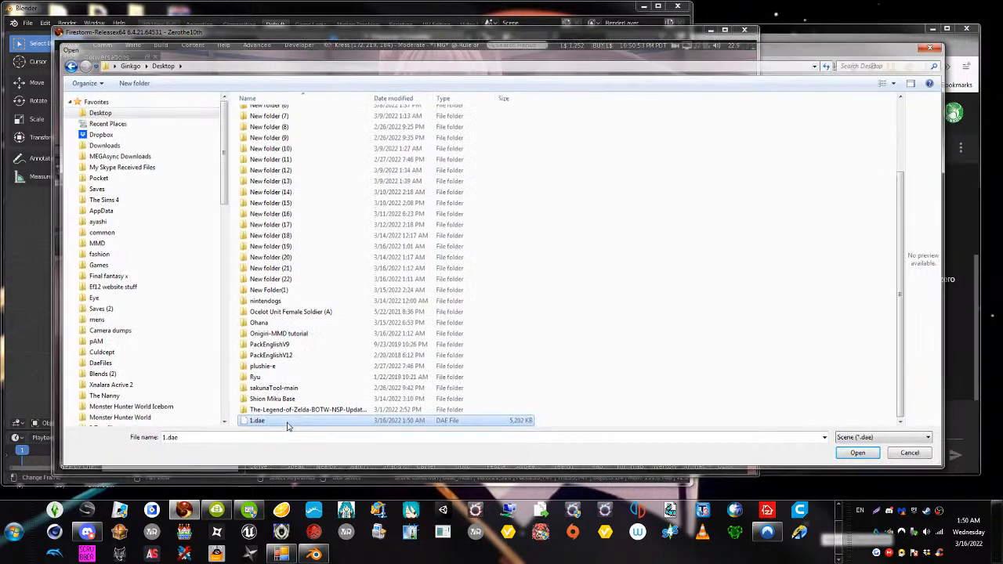
pyautogui.doubleClick(286, 422)
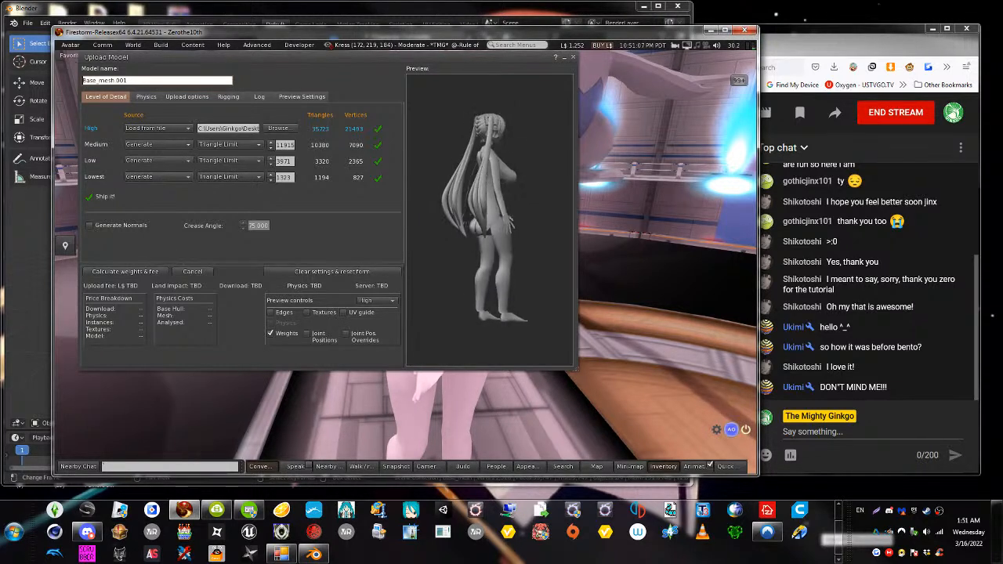
# Include joint positions in the model's rigging options and check the character in the upload preview
pyautogui.moveTo(525, 219); pyautogui.dragTo(500, 216)
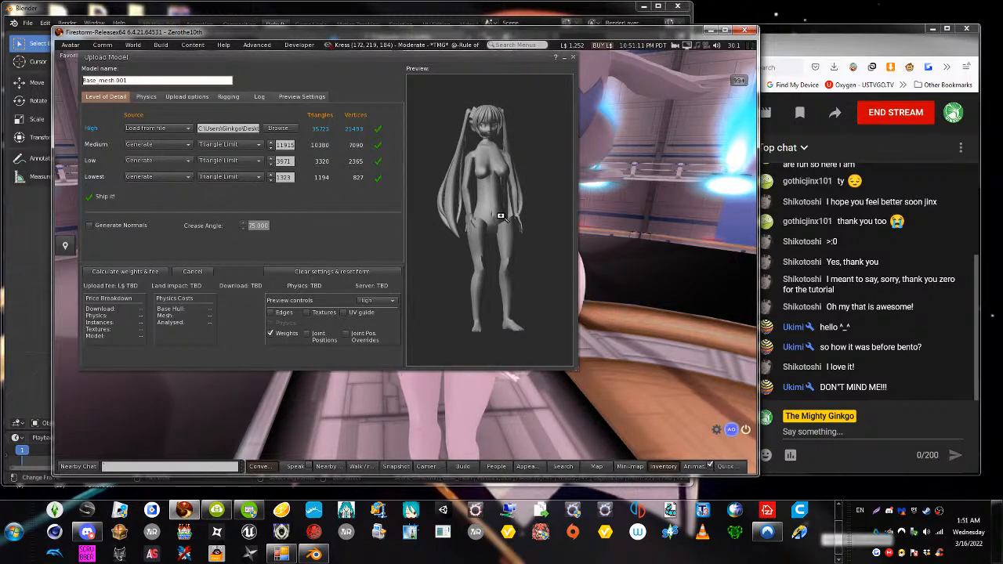
pyautogui.click(180, 96)
pyautogui.click(229, 97)
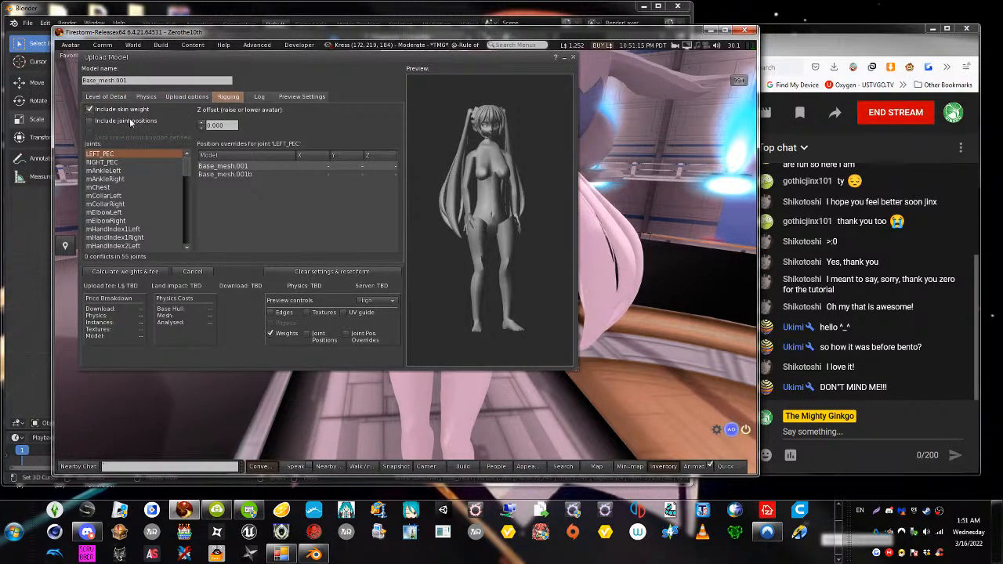
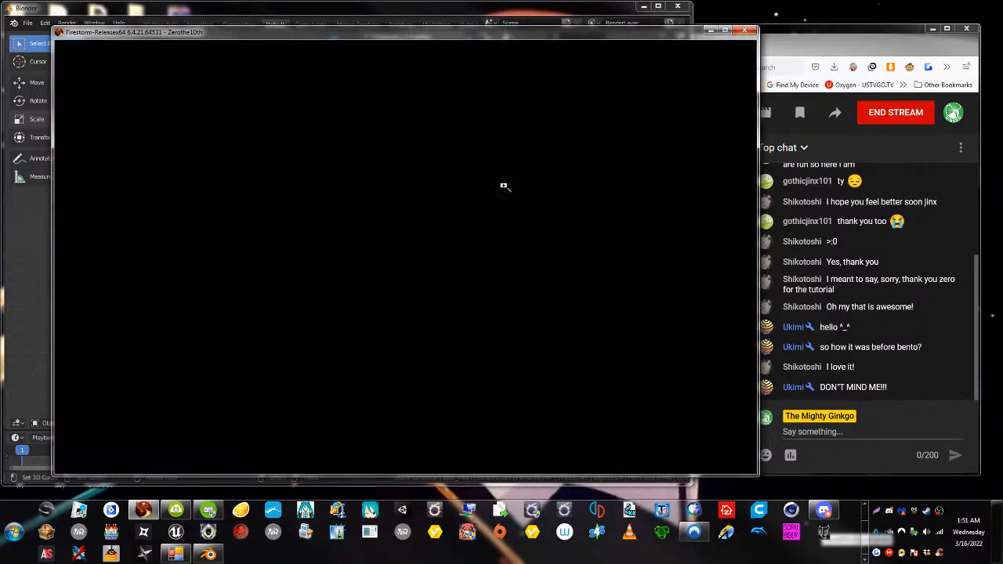
pyautogui.moveTo(490, 220); pyautogui.dragTo(489, 161)
# Set the Low and Lowest triangle limits to 0 and calculate the model's weights and fee
pyautogui.click(110, 98)
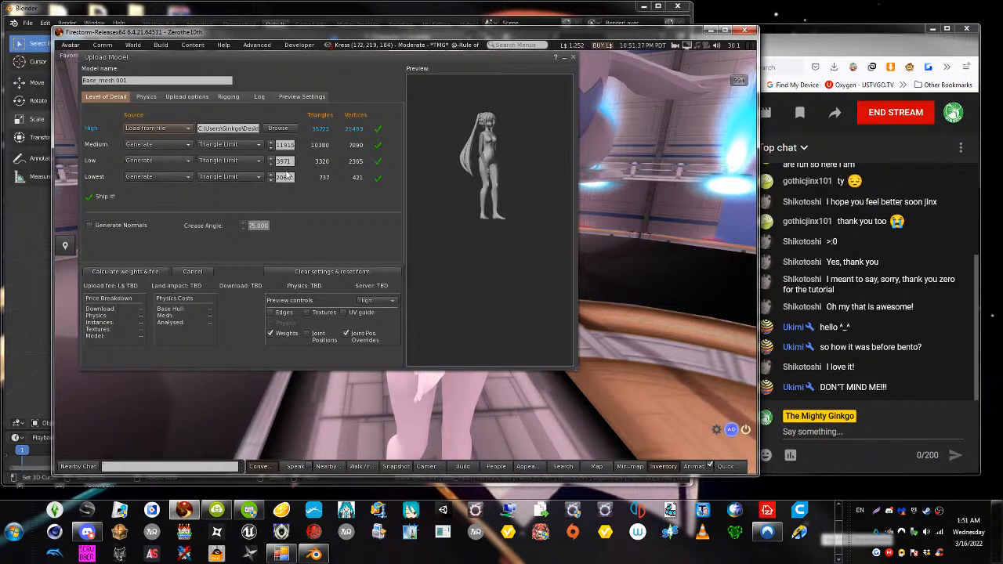
pyautogui.doubleClick(286, 176)
pyautogui.write('0')
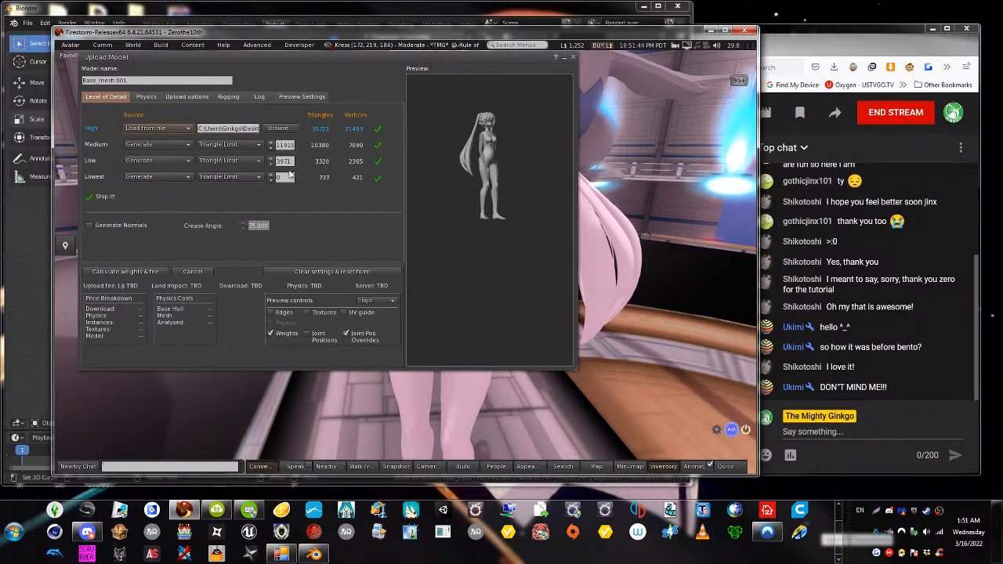
pyautogui.click(296, 165)
pyautogui.moveTo(292, 160); pyautogui.dragTo(215, 159)
pyautogui.write('0')
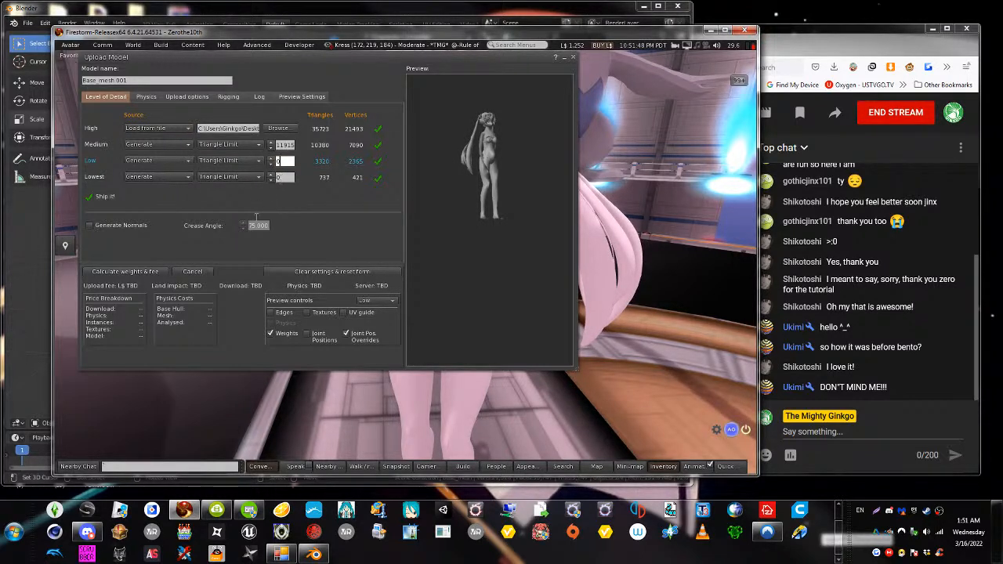
pyautogui.click(112, 272)
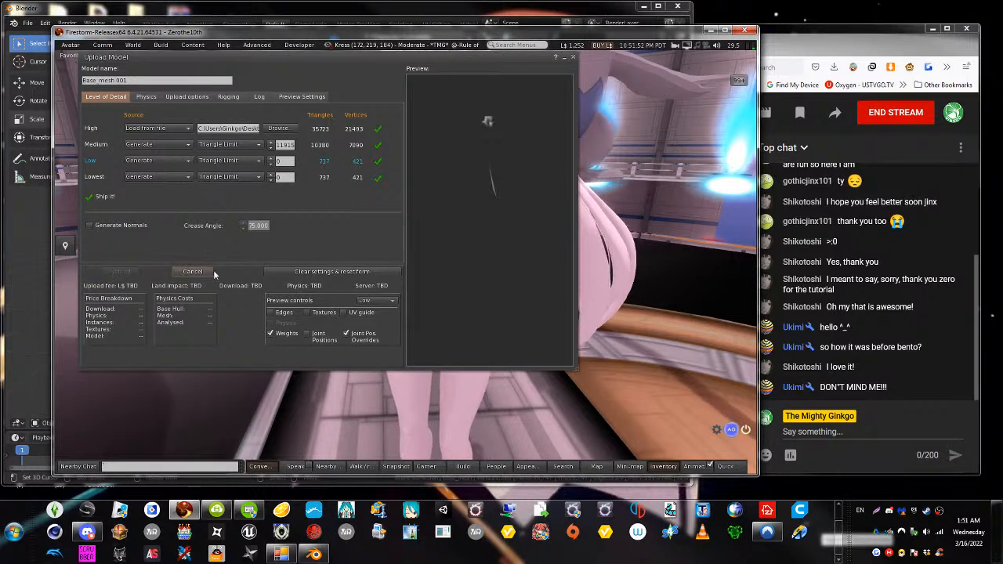
pyautogui.moveTo(490, 152)
pyautogui.mouseDown()
pyautogui.moveTo(503, 135)
pyautogui.moveTo(509, 149)
pyautogui.mouseUp()
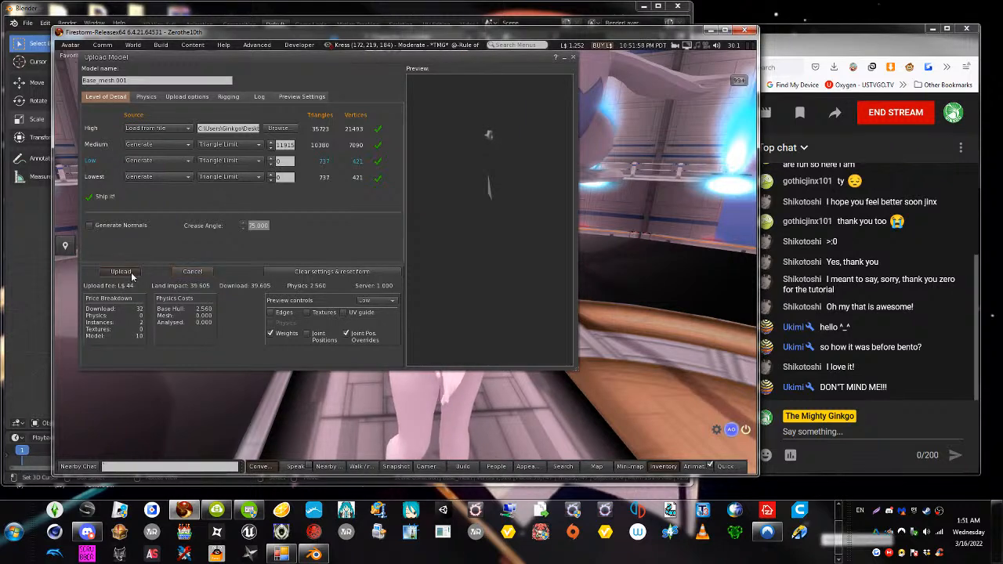
# Check the rigging and upload options, keep the scale at 1.000 and upload Base_mesh.001
pyautogui.click(225, 97)
pyautogui.click(188, 97)
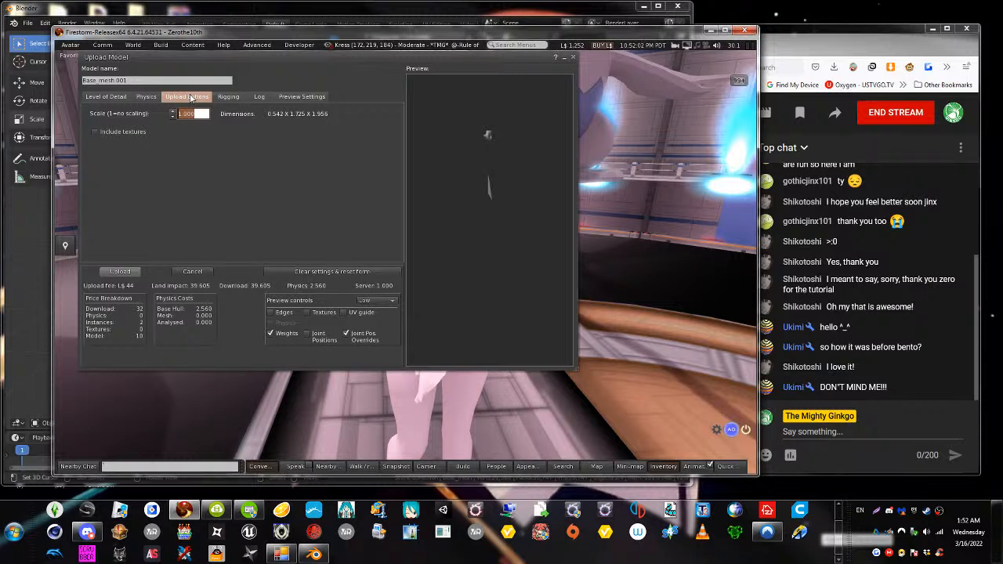
pyautogui.click(121, 272)
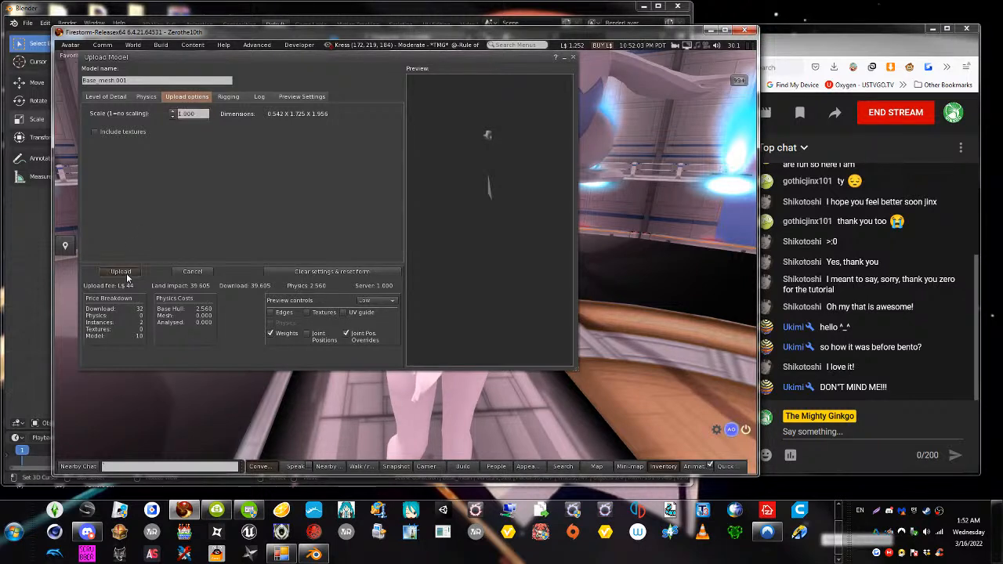
pyautogui.click(110, 96)
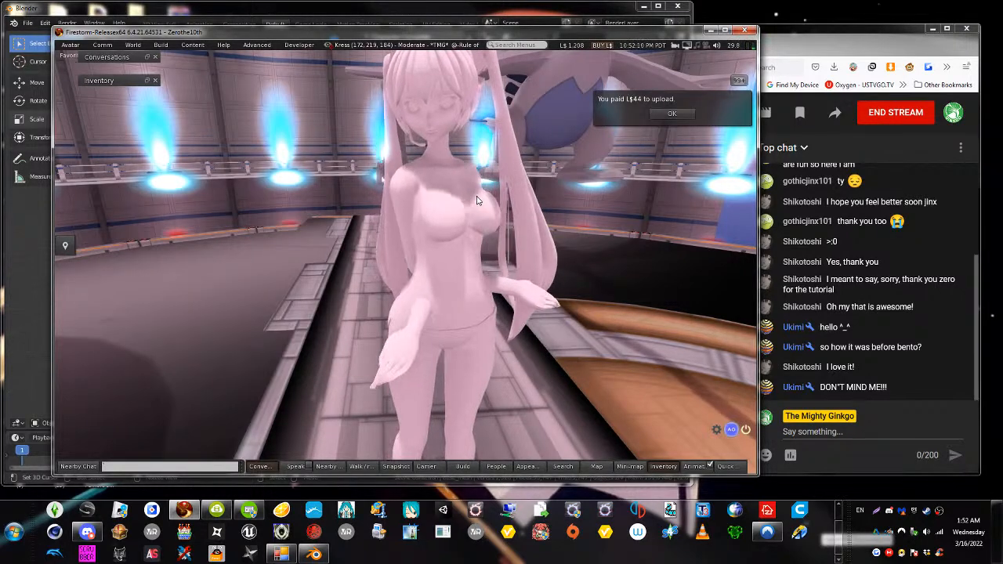
# Wear the newly uploaded Base_mesh.001 from the inventory and examine it on the avatar
pyautogui.keyDown('alt'); pyautogui.moveTo(406, 223); pyautogui.dragTo(443, 286); pyautogui.keyUp('alt')
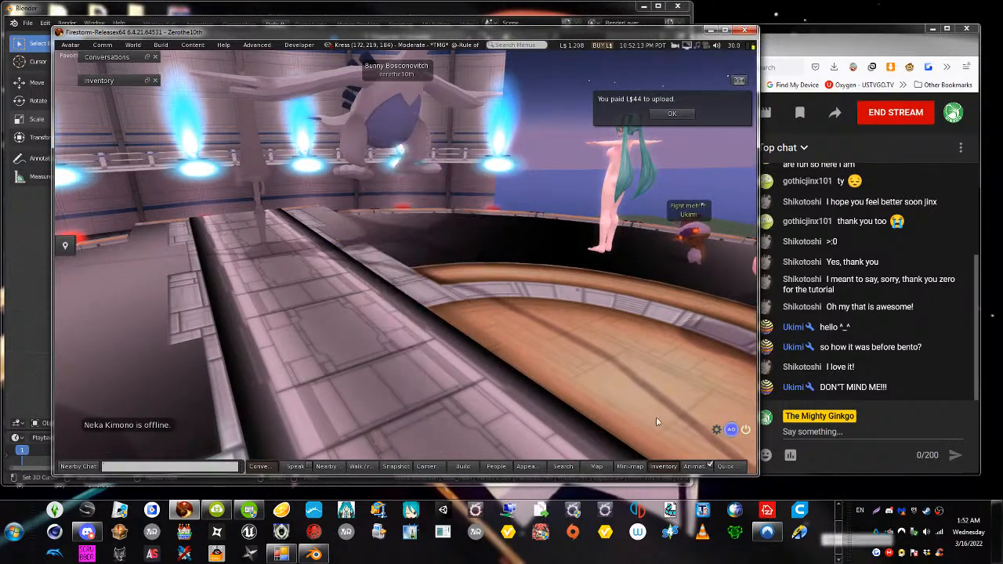
pyautogui.click(663, 466)
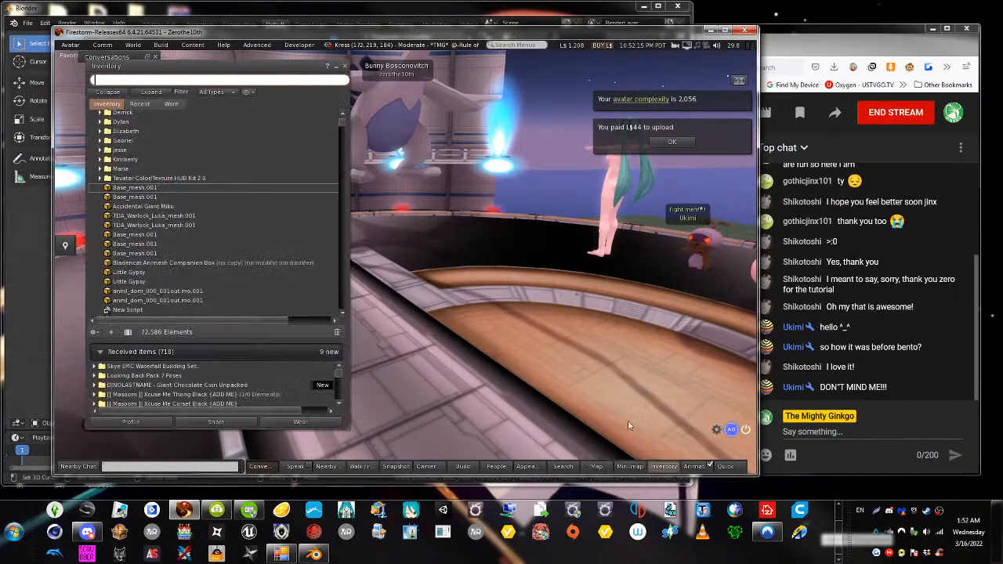
pyautogui.click(117, 189)
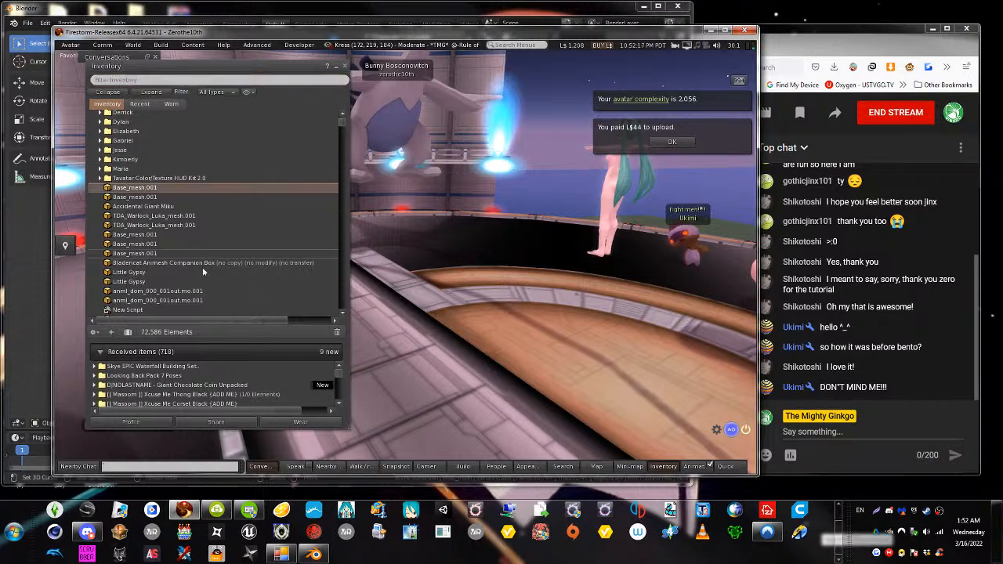
pyautogui.rightClick(132, 190)
pyautogui.click(161, 328)
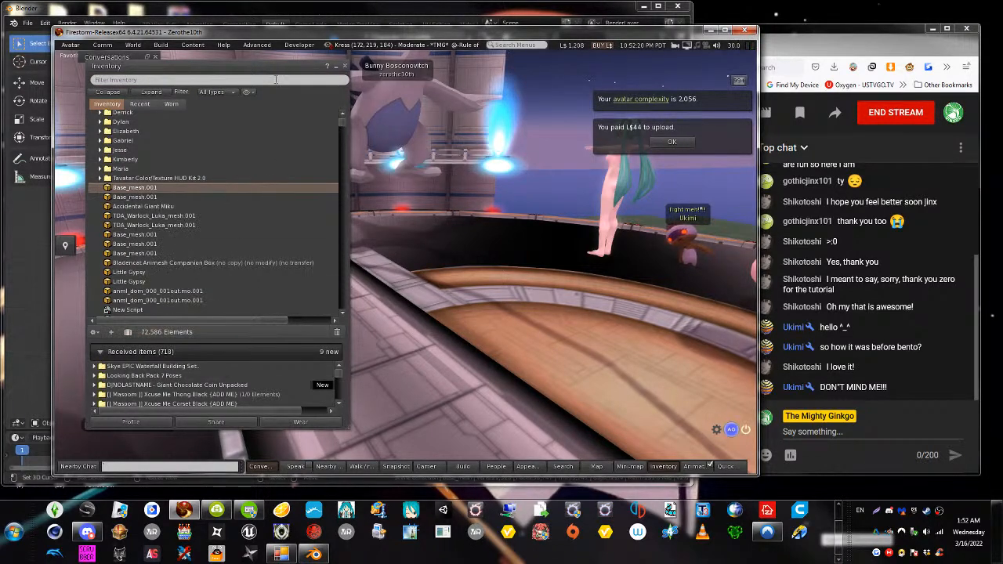
pyautogui.moveTo(263, 71); pyautogui.dragTo(710, 166)
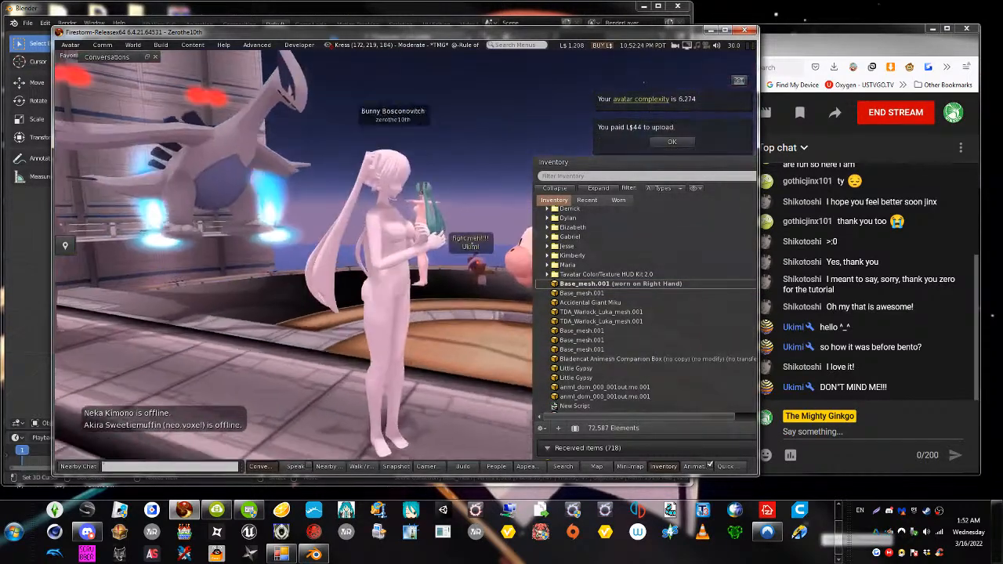
pyautogui.write('ssssssss')
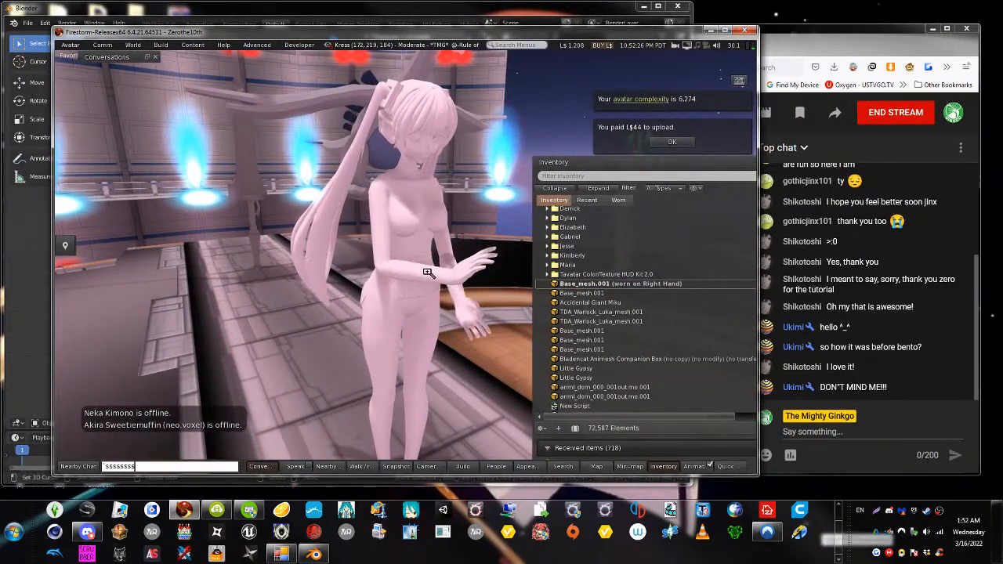
pyautogui.moveTo(427, 273)
pyautogui.keyDown('alt'); pyautogui.mouseDown()
pyautogui.moveTo(286, 227)
pyautogui.moveTo(282, 243)
pyautogui.moveTo(405, 274)
pyautogui.moveTo(419, 305)
pyautogui.moveTo(443, 278)
pyautogui.mouseUp(); pyautogui.keyUp('alt')
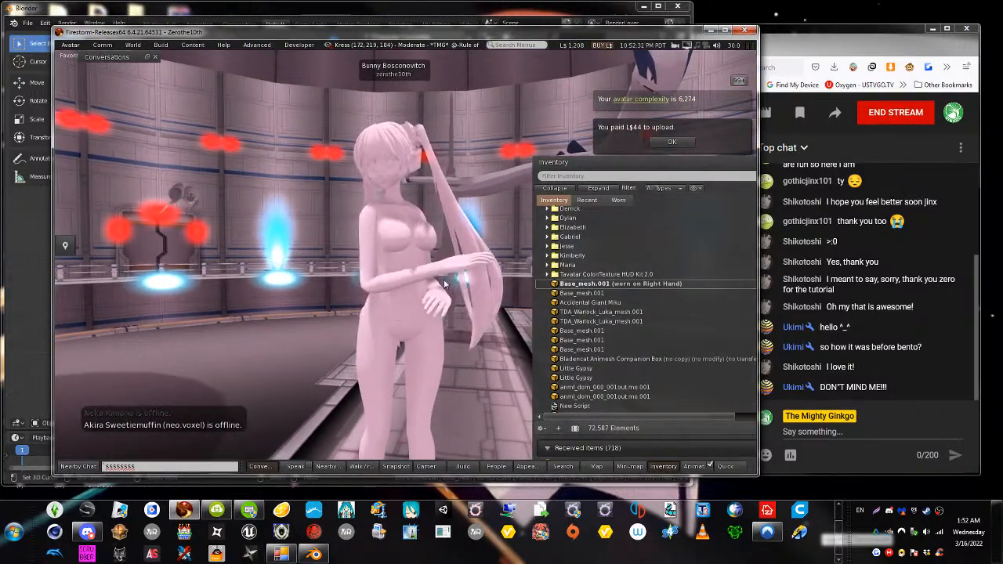
# Wear the textured Base_mesh.001 copy from the inventory and inspect the avatar's body and face up close
pyautogui.doubleClick(584, 331)
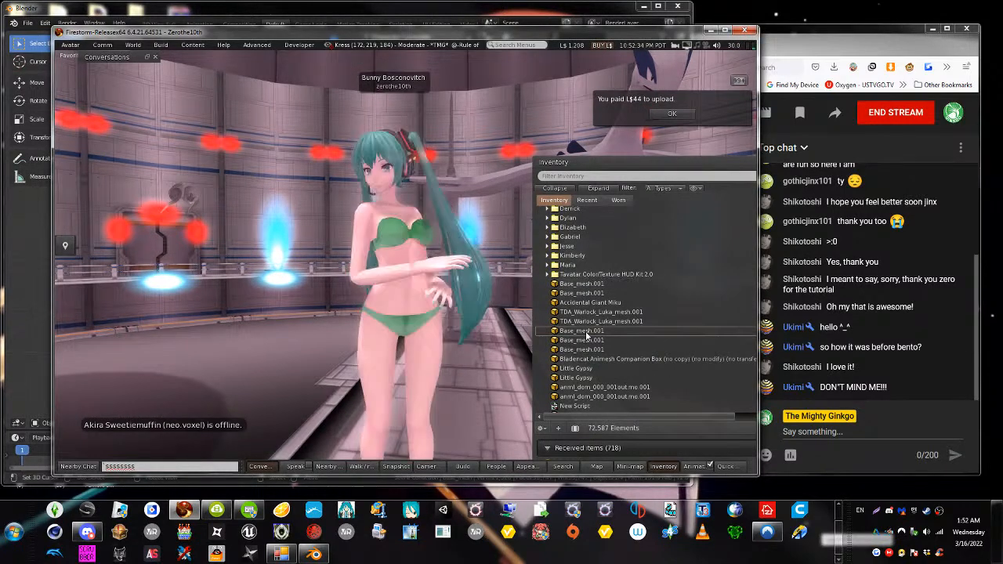
pyautogui.keyDown('ctrl'); pyautogui.keyDown('alt'); pyautogui.moveTo(418, 315); pyautogui.dragTo(404, 290); pyautogui.keyUp('alt'); pyautogui.keyUp('ctrl')
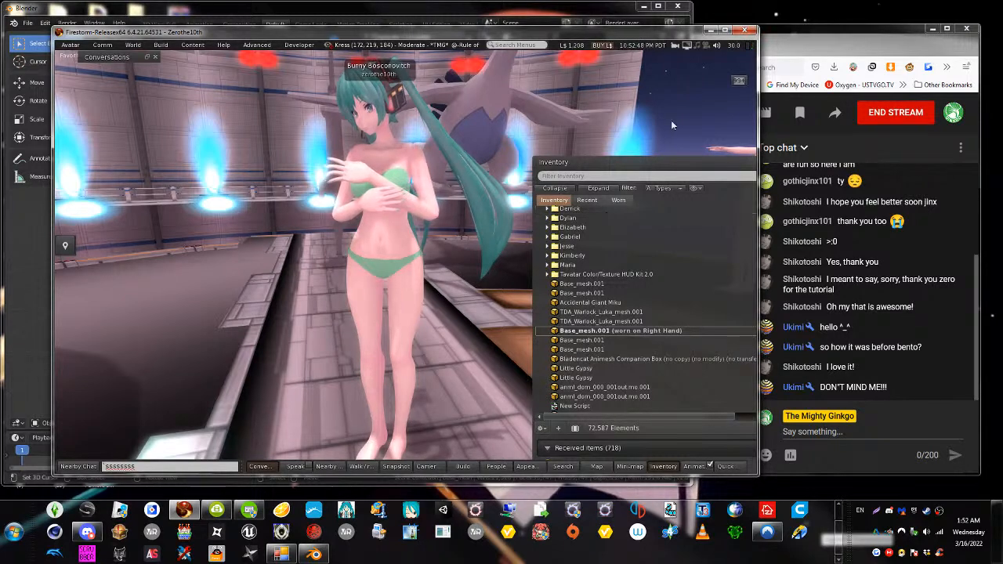
pyautogui.scroll(-1, 392, 233)
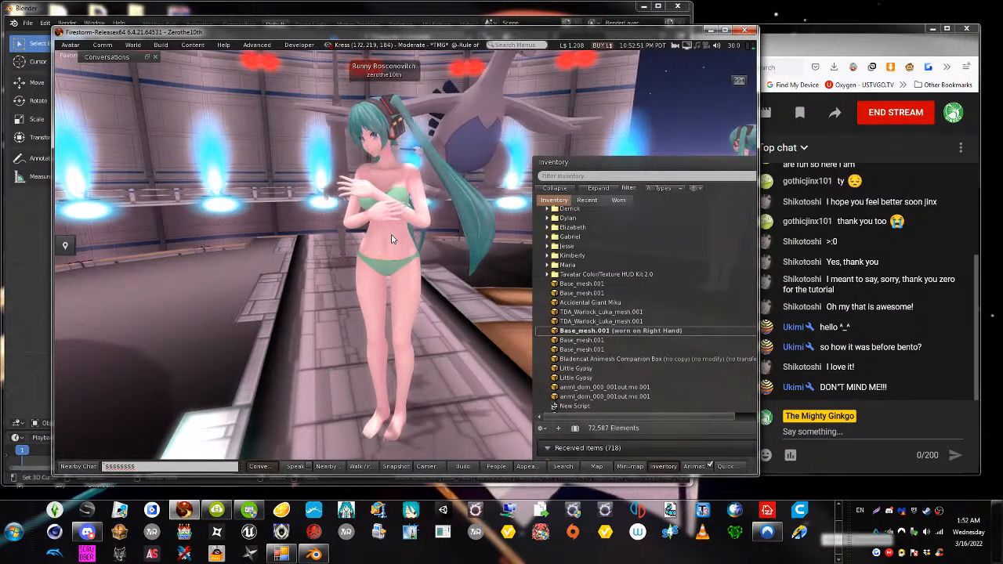
pyautogui.scroll(1, 393, 239)
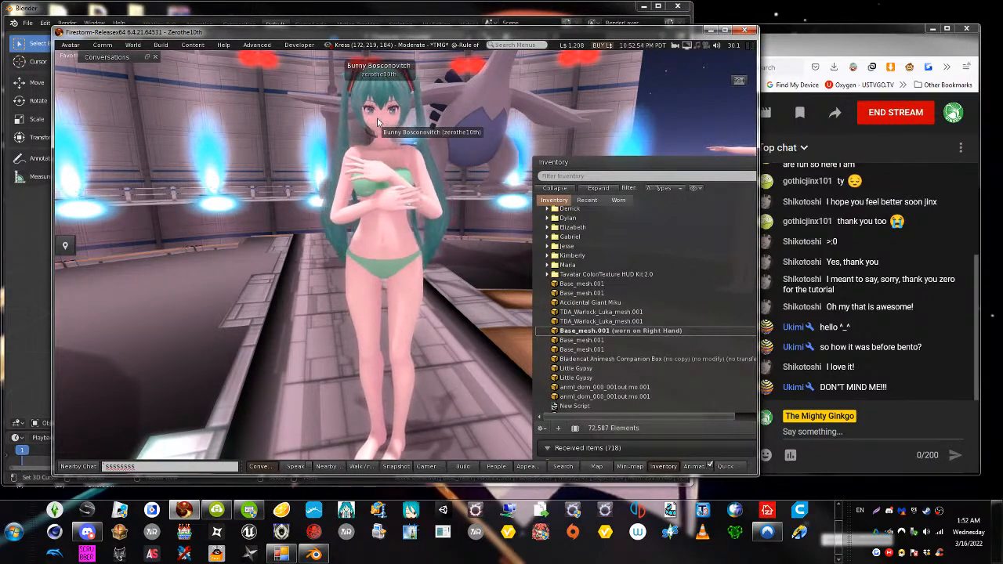
pyautogui.keyDown('alt'); pyautogui.moveTo(379, 122); pyautogui.dragTo(377, 75); pyautogui.keyUp('alt')
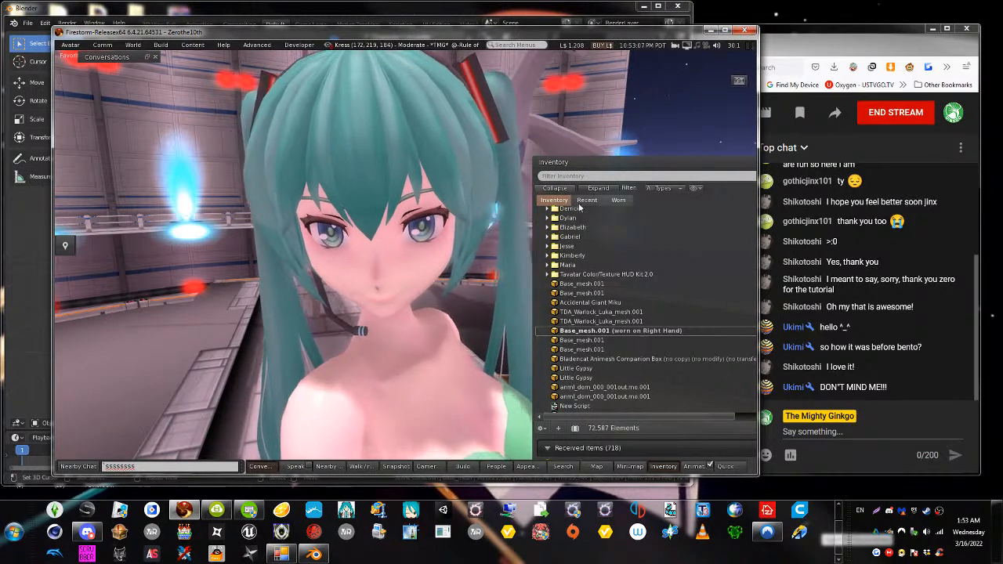
pyautogui.click(664, 176)
pyautogui.moveTo(632, 164); pyautogui.dragTo(629, 285)
pyautogui.click(677, 238)
pyautogui.click(349, 354)
pyautogui.keyDown('alt'); pyautogui.moveTo(392, 212); pyautogui.dragTo(418, 259); pyautogui.keyUp('alt')
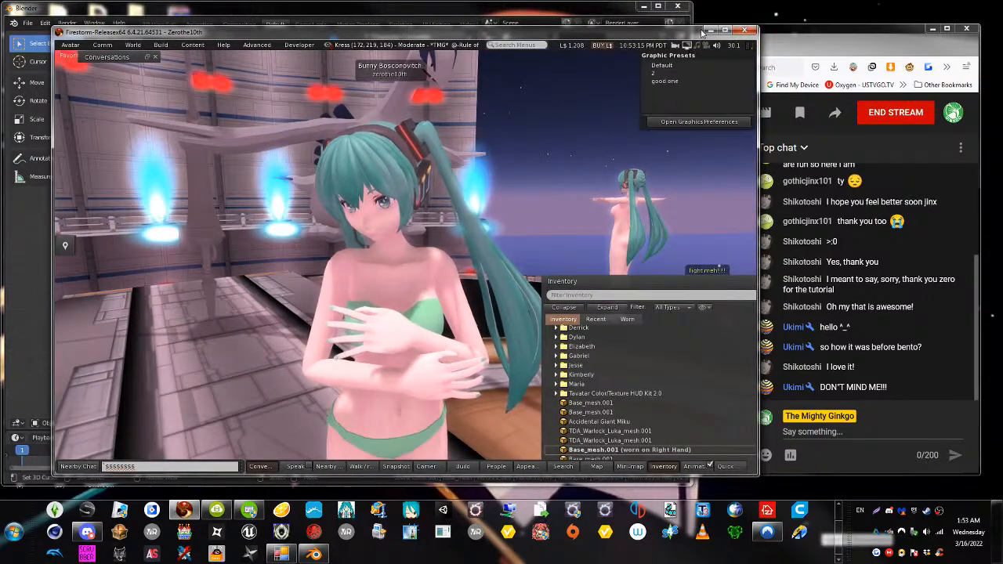
# Switch to Blender and start a new General file, discarding the unsaved changes to the Miku scene
pyautogui.click(710, 30)
pyautogui.scroll(-6, 255, 244)
pyautogui.moveTo(255, 244)
pyautogui.mouseDown(button='middle')
pyautogui.moveTo(251, 260)
pyautogui.moveTo(241, 241)
pyautogui.mouseUp(button='middle')
pyautogui.scroll(6, 241, 270)
pyautogui.scroll(-3, 241, 279)
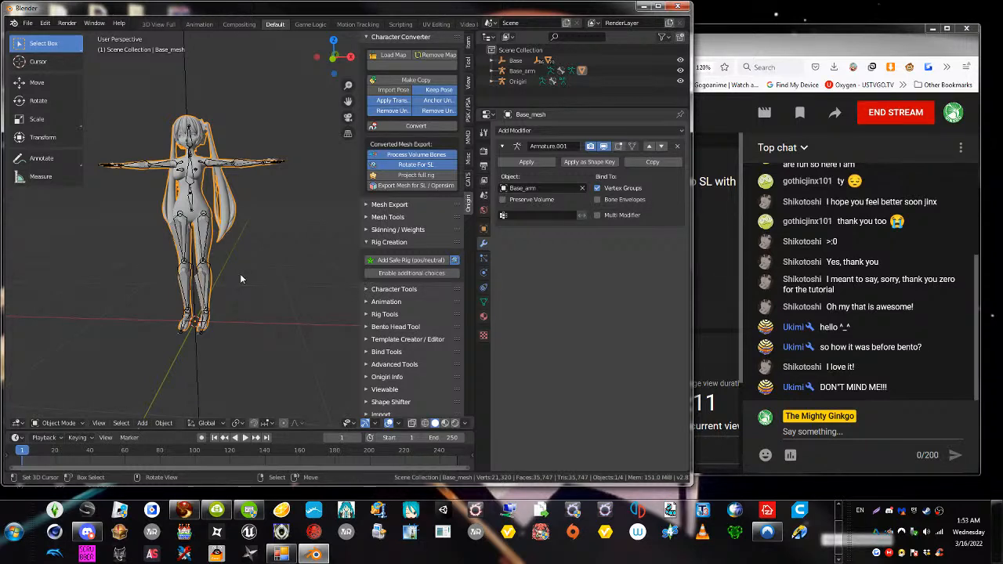
pyautogui.click(26, 23)
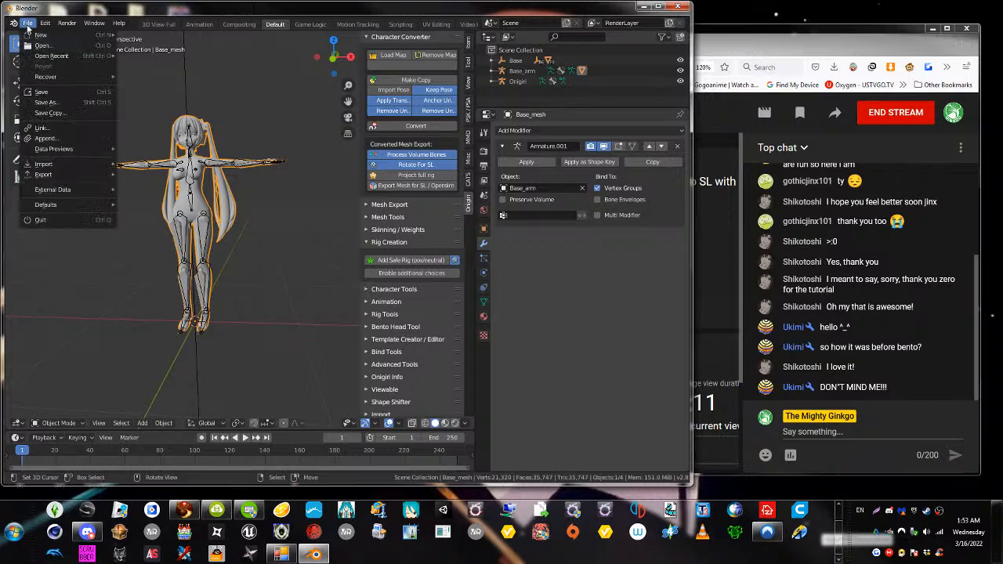
pyautogui.moveTo(39, 38)
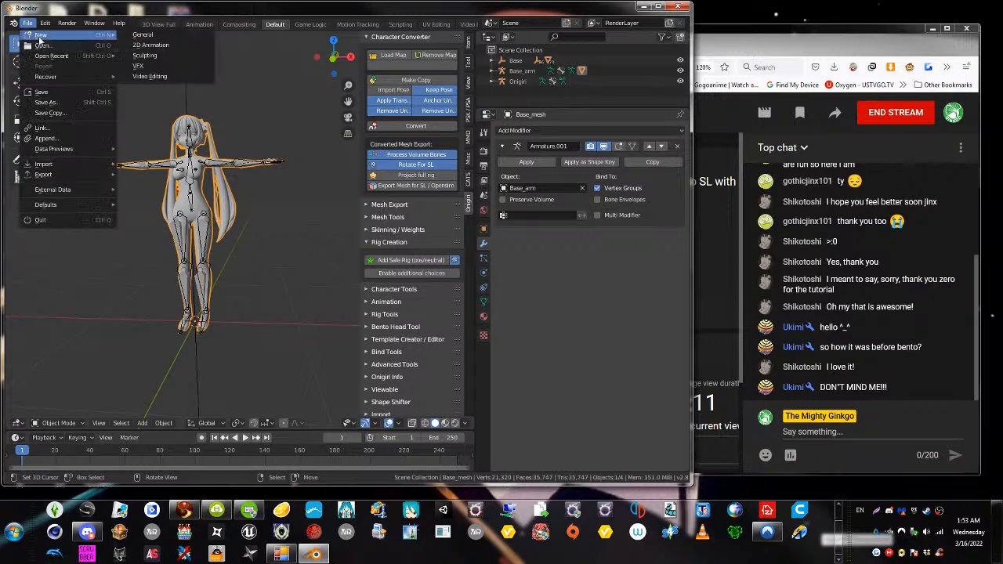
pyautogui.click(152, 37)
pyautogui.click(384, 262)
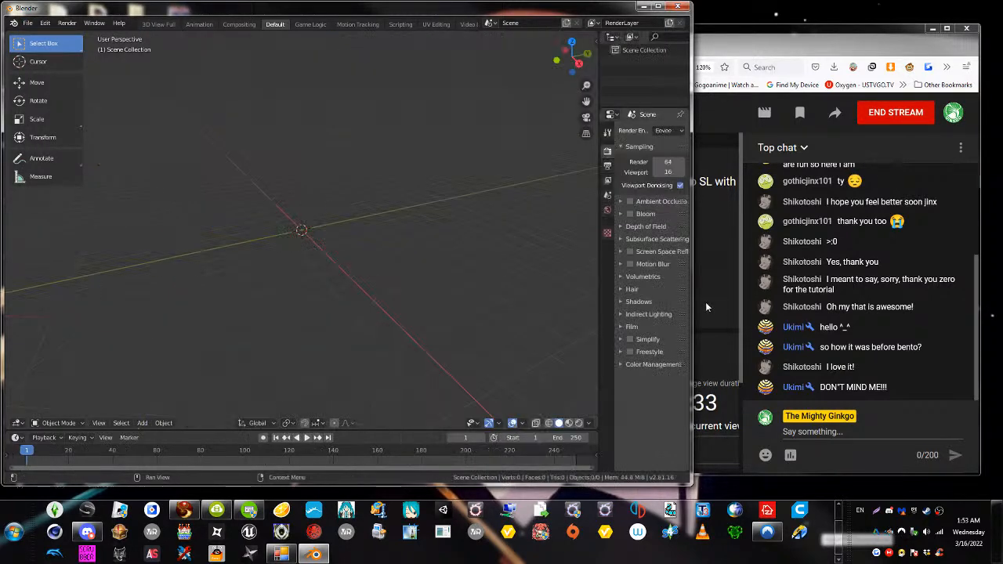
# Check the live stream's viewer, like and view-duration figures in YouTube Studio
pyautogui.click(721, 337)
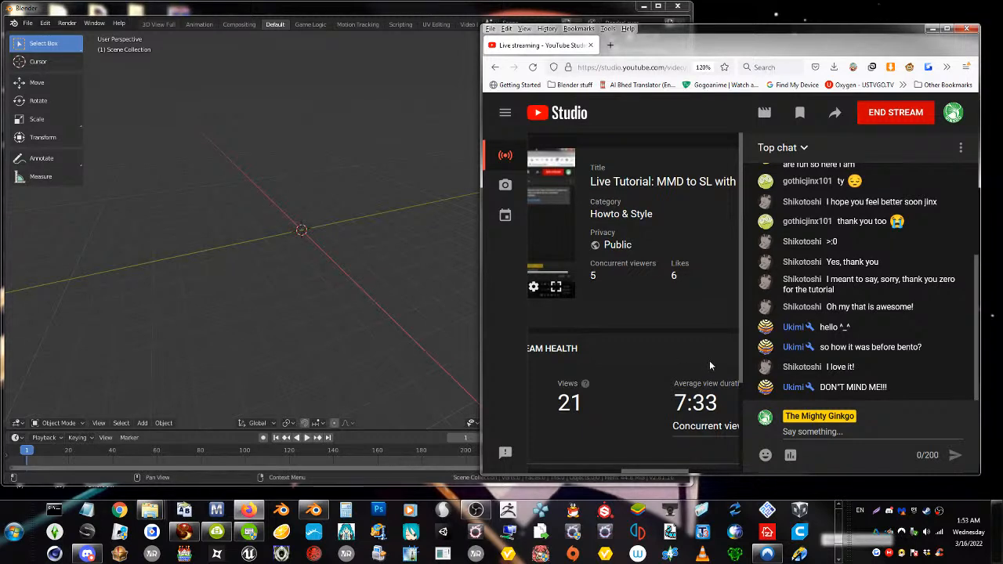
pyautogui.moveTo(652, 473)
pyautogui.mouseDown()
pyautogui.moveTo(719, 472)
pyautogui.moveTo(653, 467)
pyautogui.mouseUp()
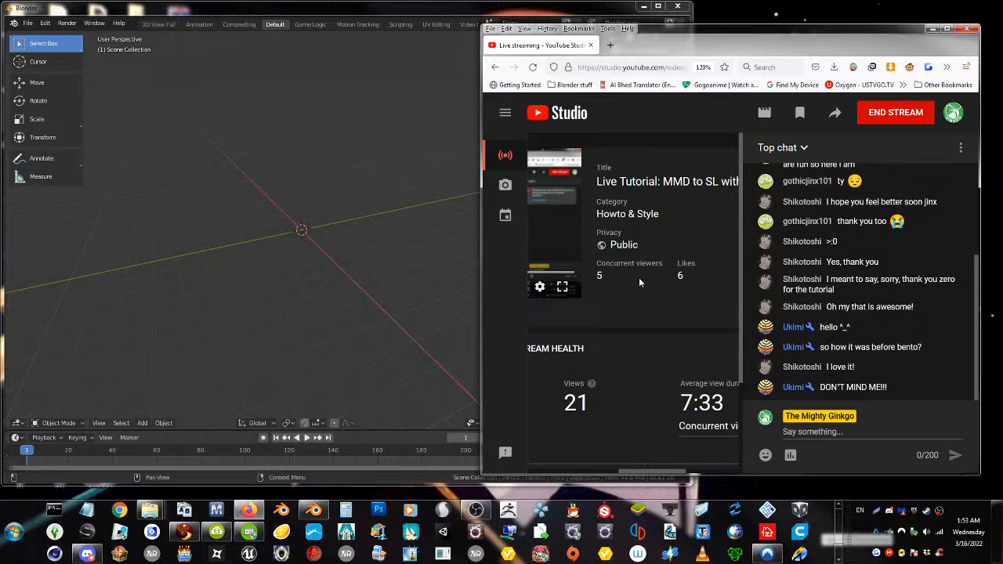
pyautogui.scroll(-3, 637, 282)
pyautogui.scroll(3, 635, 285)
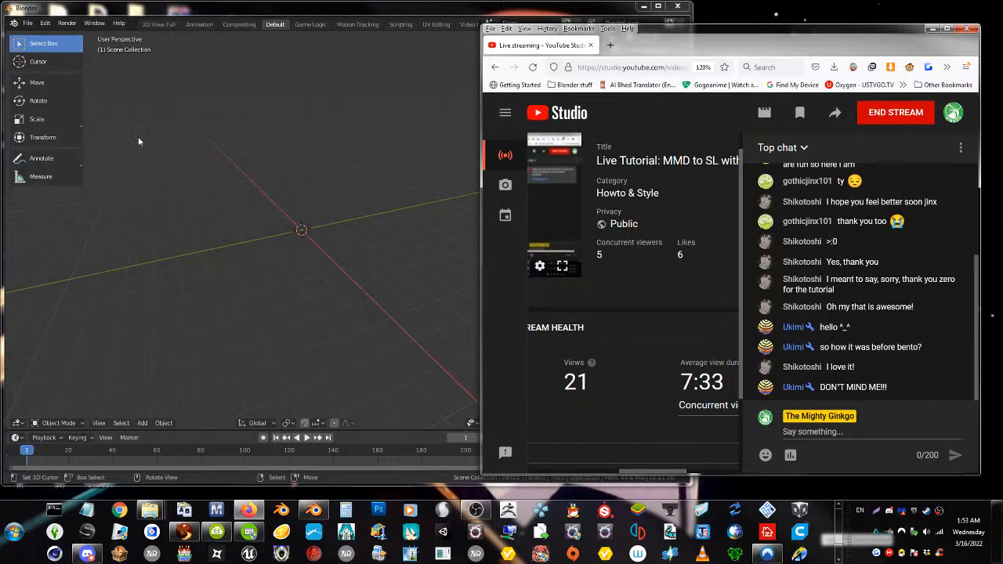
pyautogui.moveTo(656, 475); pyautogui.dragTo(687, 479)
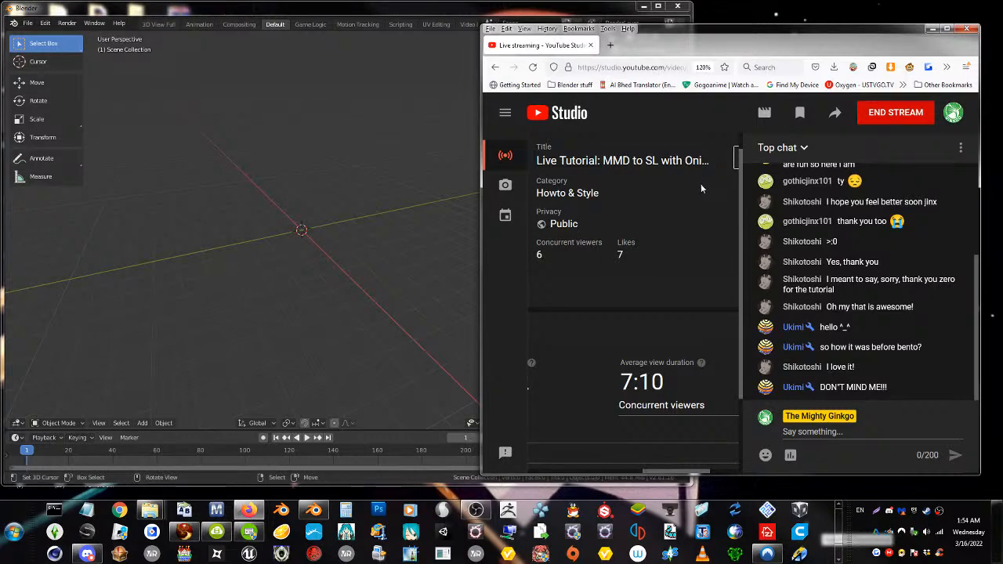
# In Blender, import the MMD model TDA Warlock Luka.pmx from the desktop's Onigiri-MMD tutorial folder with the default import options
pyautogui.moveTo(315, 187); pyautogui.dragTo(420, 277, button='middle')
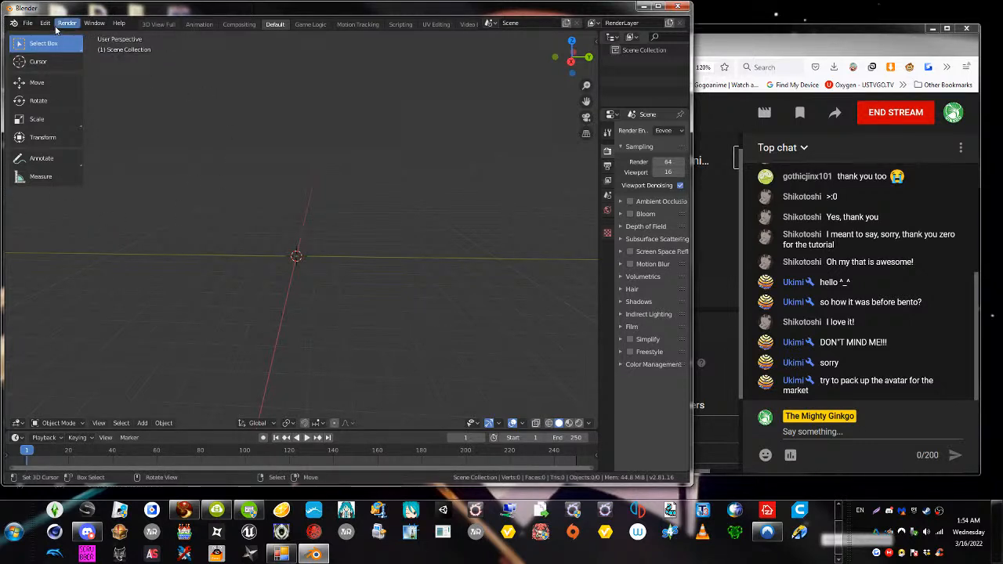
pyautogui.click(28, 23)
pyautogui.moveTo(82, 202)
pyautogui.moveTo(69, 167)
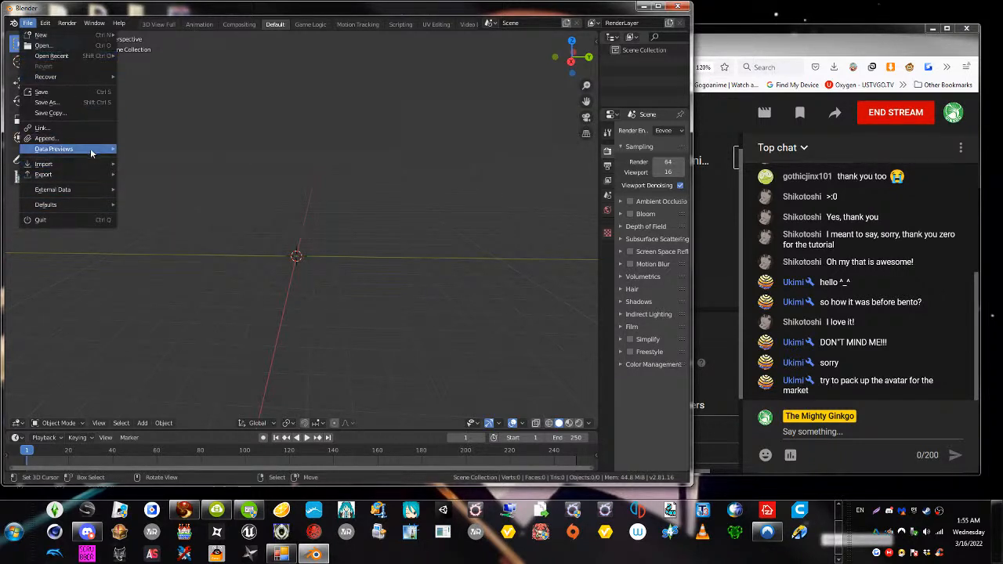
pyautogui.click(223, 287)
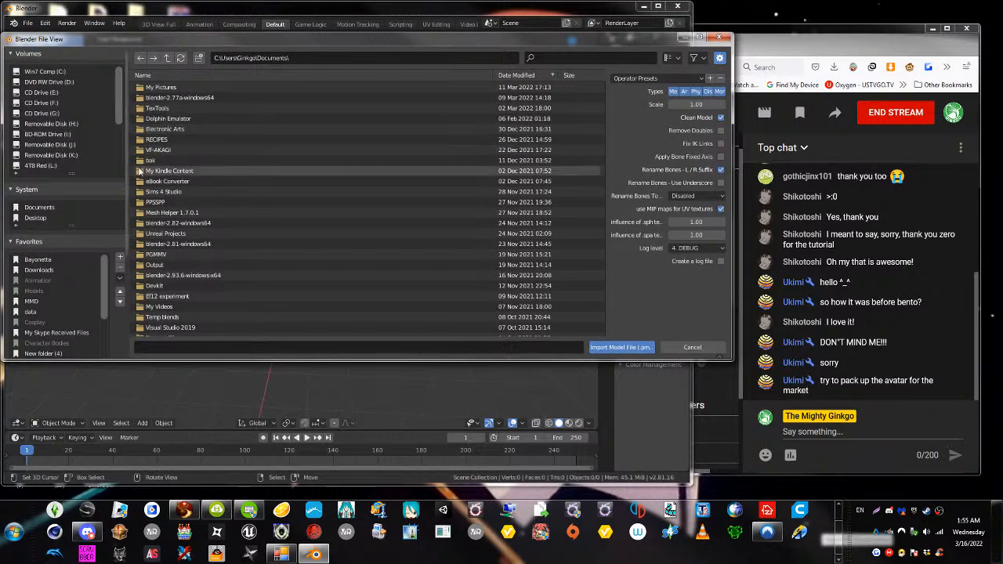
pyautogui.click(42, 219)
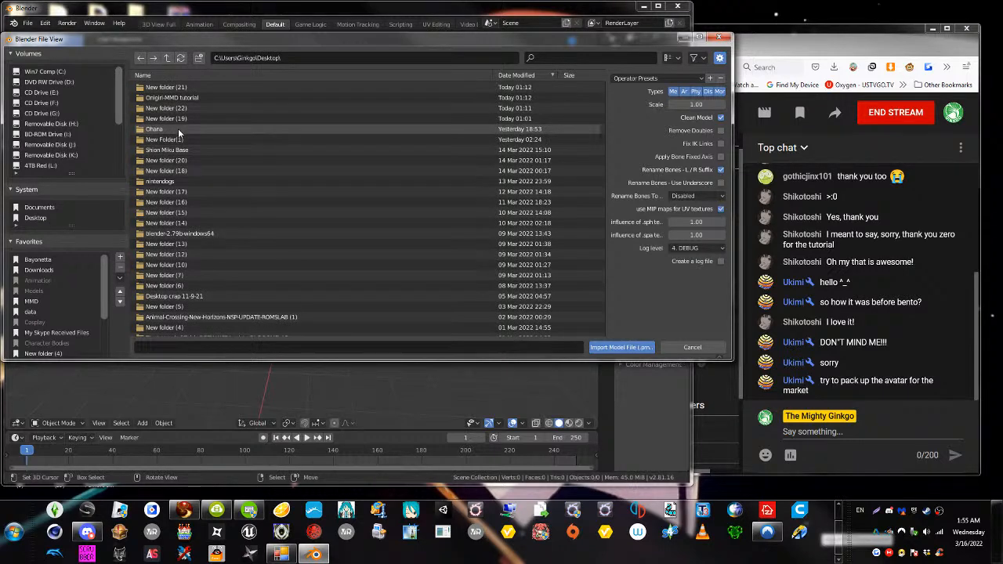
pyautogui.doubleClick(178, 97)
pyautogui.click(178, 88)
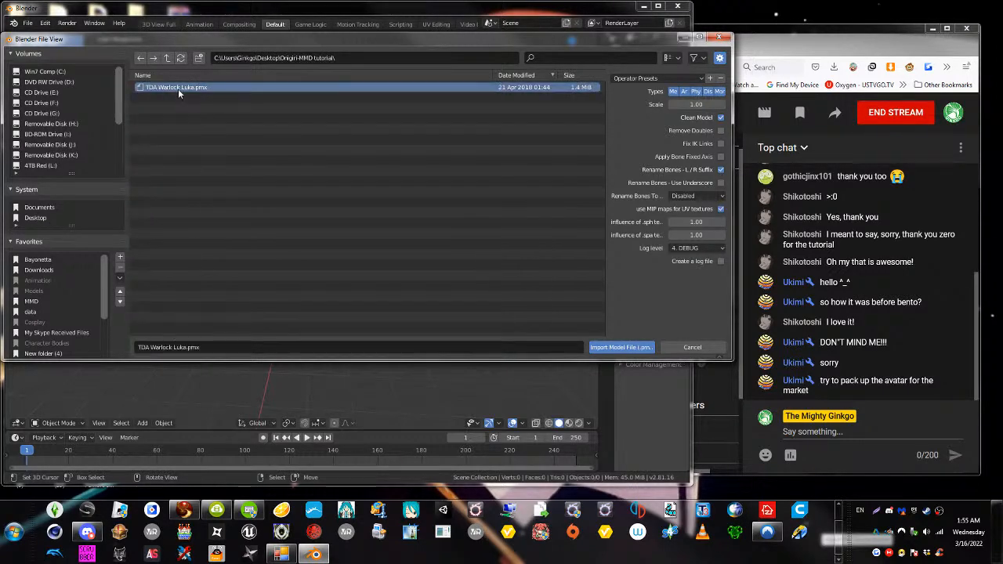
pyautogui.doubleClick(177, 88)
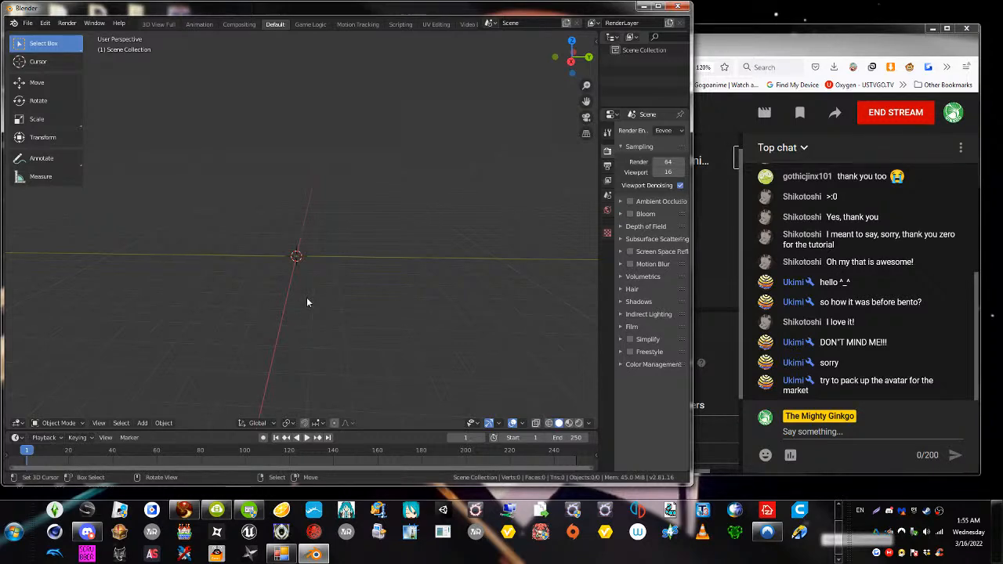
# Examine the imported Luka model and its armature from the front, both close up and at full length
pyautogui.moveTo(273, 202); pyautogui.dragTo(394, 200, button='middle')
pyautogui.scroll(-3, 358, 164)
pyautogui.scroll(-3, 352, 235)
pyautogui.scroll(2, 329, 236)
pyautogui.moveTo(330, 236); pyautogui.dragTo(223, 224, button='middle')
pyautogui.moveTo(279, 86); pyautogui.dragTo(279, 117, button='middle')
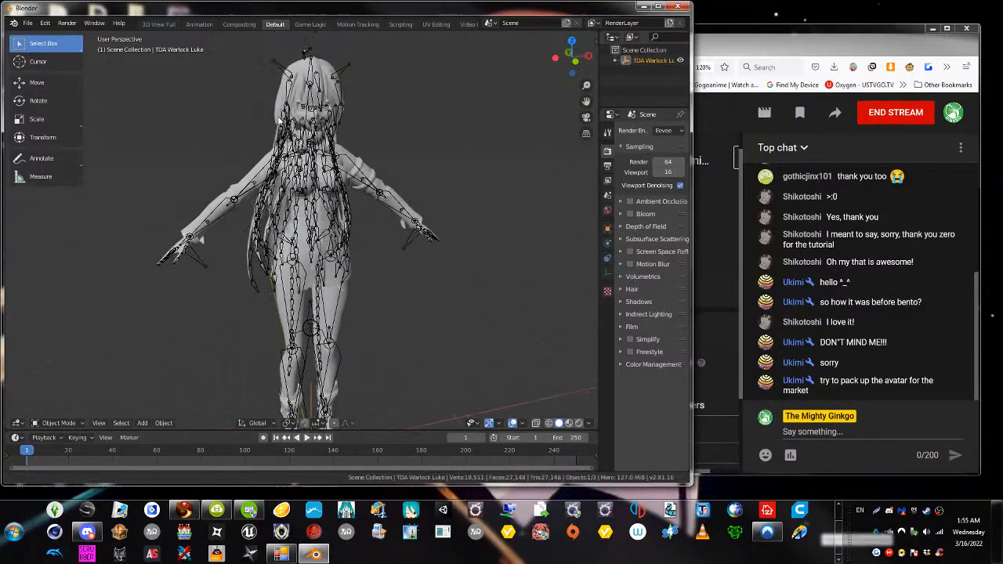
pyautogui.scroll(4, 280, 121)
pyautogui.moveTo(293, 302); pyautogui.dragTo(295, 279, button='middle')
pyautogui.scroll(-3, 304, 228)
pyautogui.scroll(-3, 303, 304)
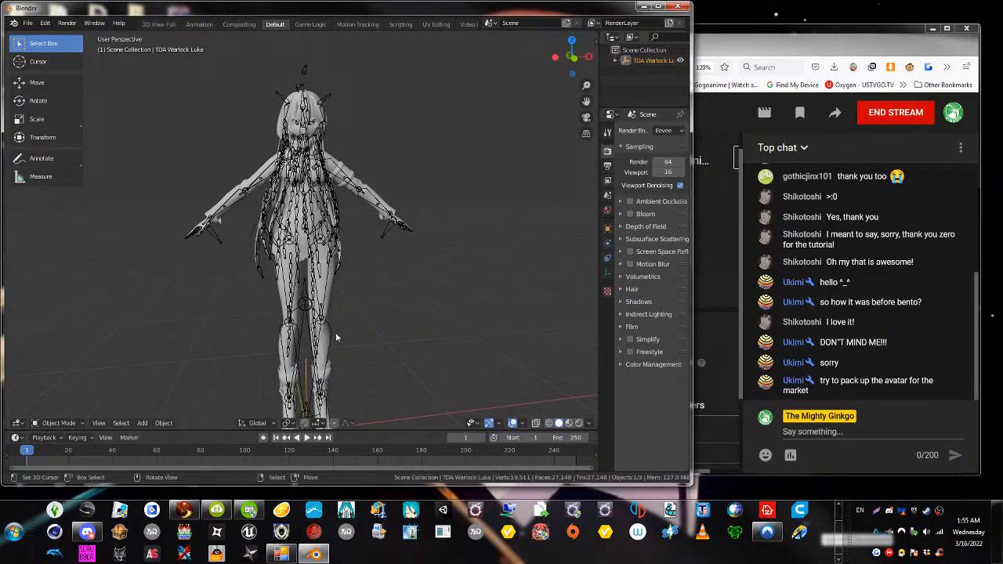
pyautogui.scroll(2, 292, 312)
pyautogui.moveTo(294, 313); pyautogui.dragTo(325, 346, button='middle')
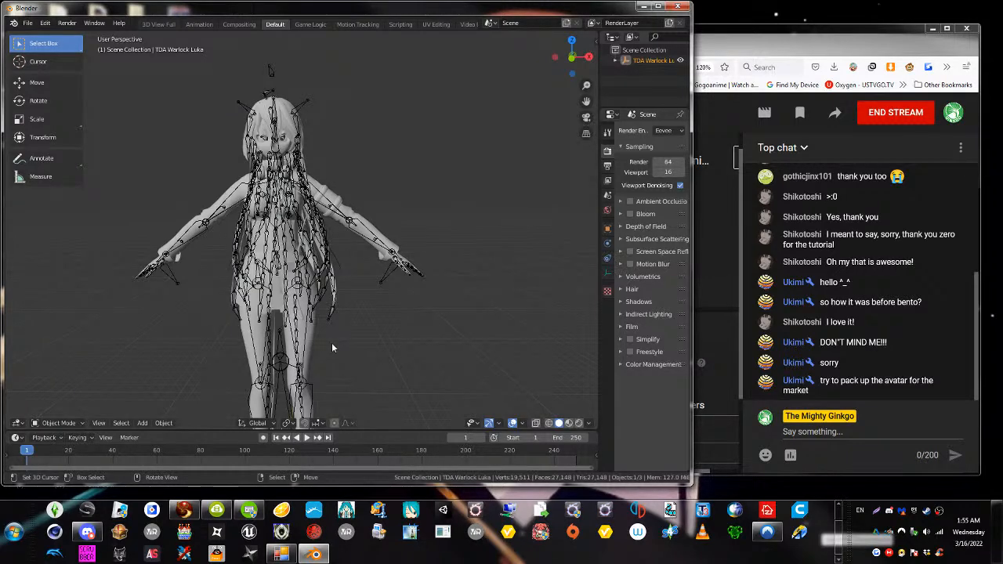
pyautogui.moveTo(329, 333); pyautogui.dragTo(358, 320, button='middle')
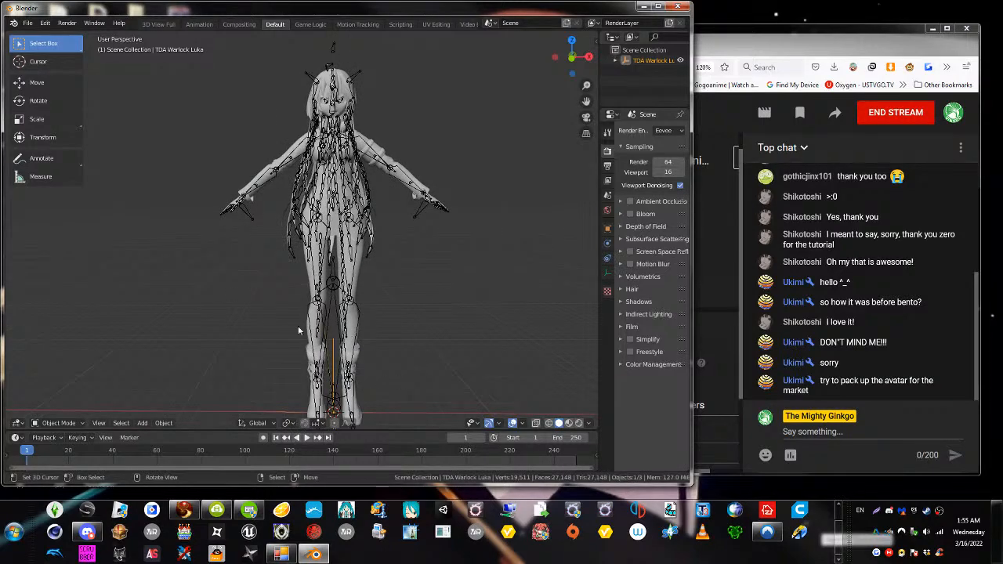
pyautogui.moveTo(352, 333); pyautogui.dragTo(356, 359, button='middle')
pyautogui.moveTo(275, 277); pyautogui.dragTo(350, 313, button='middle')
pyautogui.scroll(2, 336, 260)
pyautogui.scroll(-3, 341, 280)
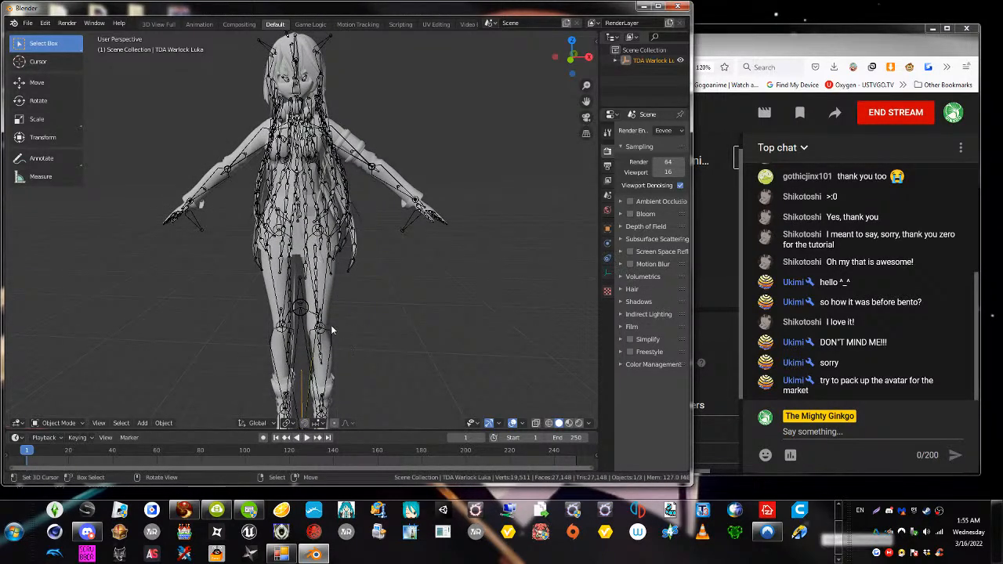
pyautogui.moveTo(342, 297); pyautogui.dragTo(344, 296, button='middle')
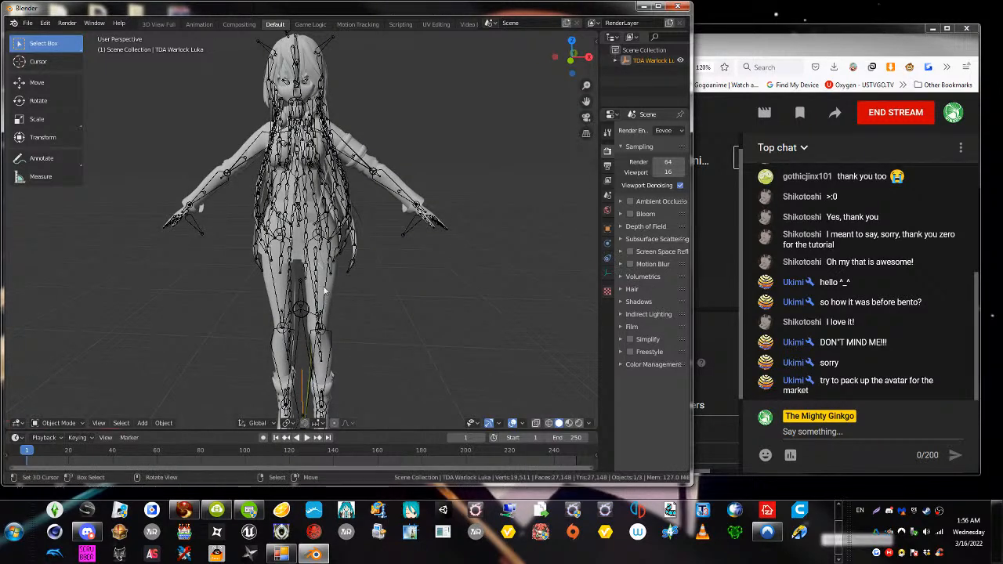
# Select the Luka armature and show the Onigiri tools beside the viewport
pyautogui.click(325, 294)
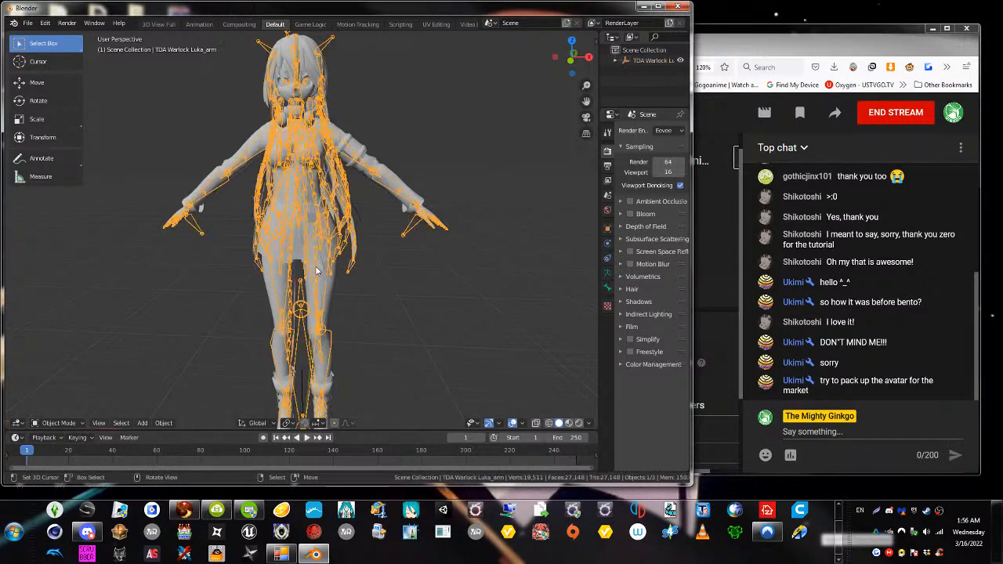
pyautogui.click(594, 42)
pyautogui.moveTo(509, 46); pyautogui.dragTo(625, 51)
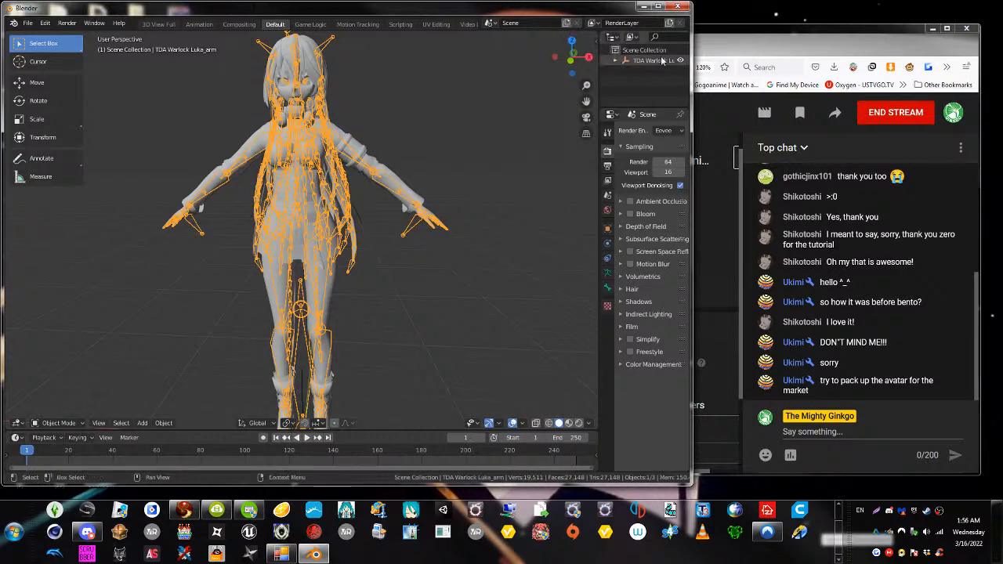
pyautogui.click(592, 52)
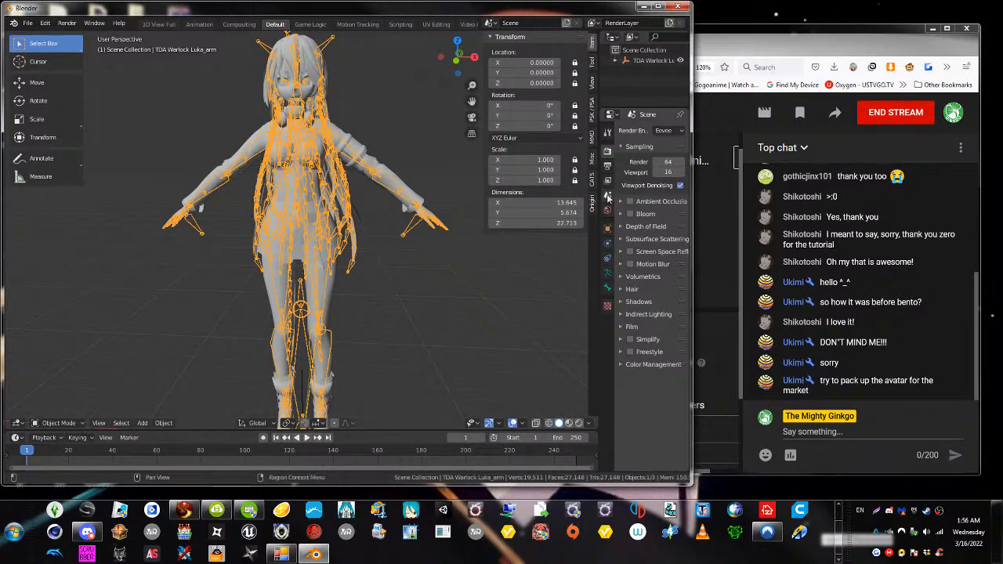
pyautogui.click(595, 209)
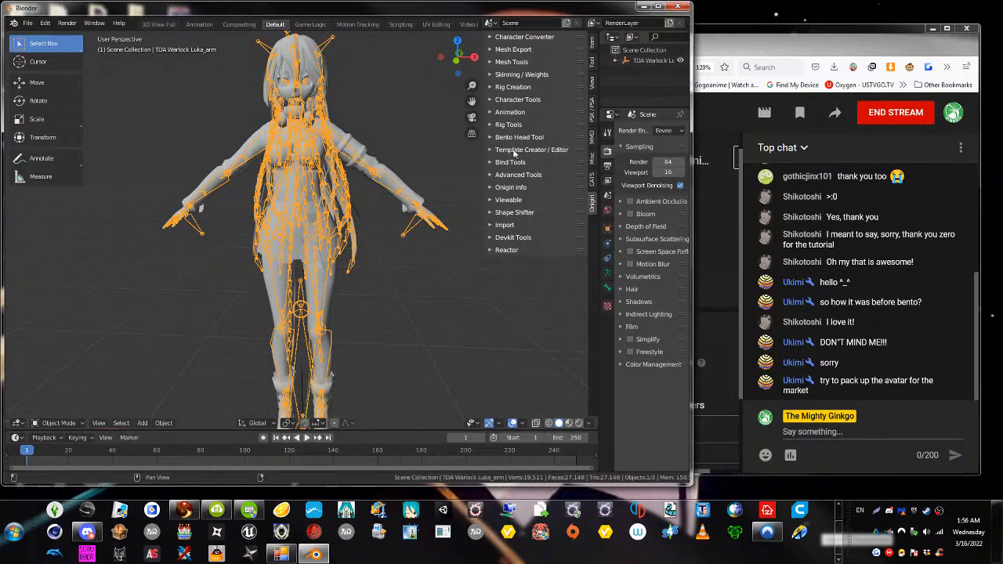
# Enable Onigiri's posing library and load MMD SL T pose.bpl from the Onigiri-MMD tutorial folder
pyautogui.click(510, 112)
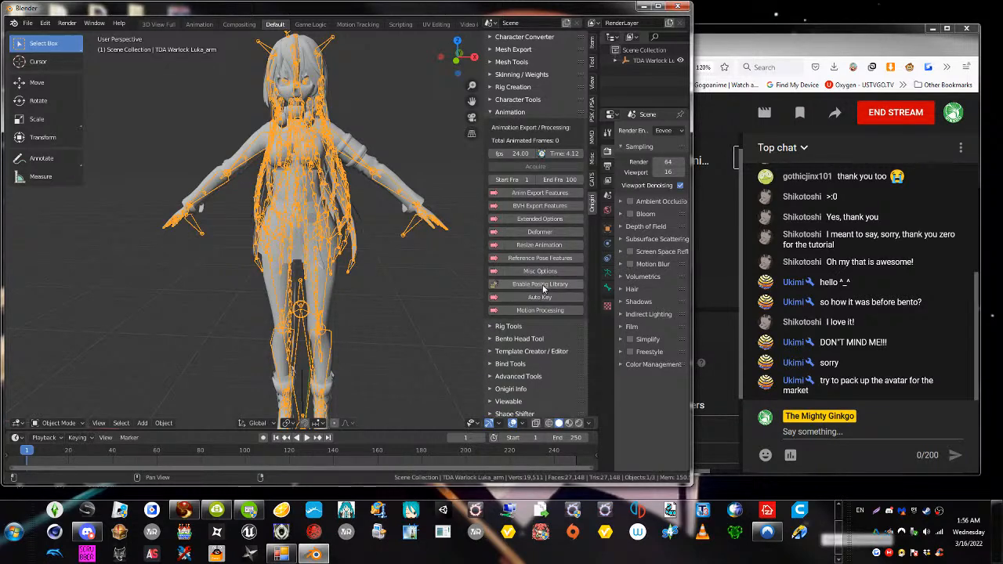
pyautogui.click(540, 285)
pyautogui.click(505, 300)
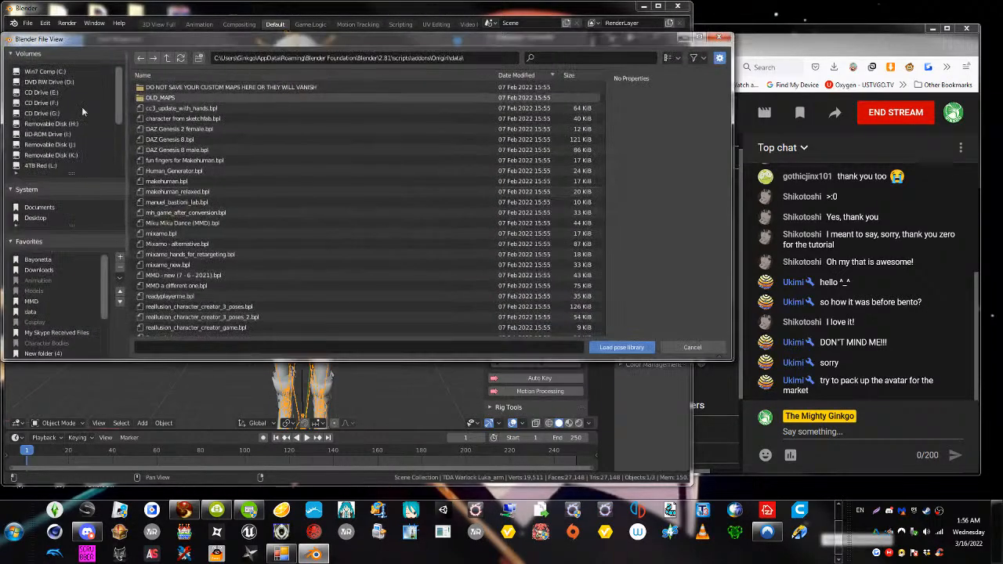
pyautogui.click(34, 217)
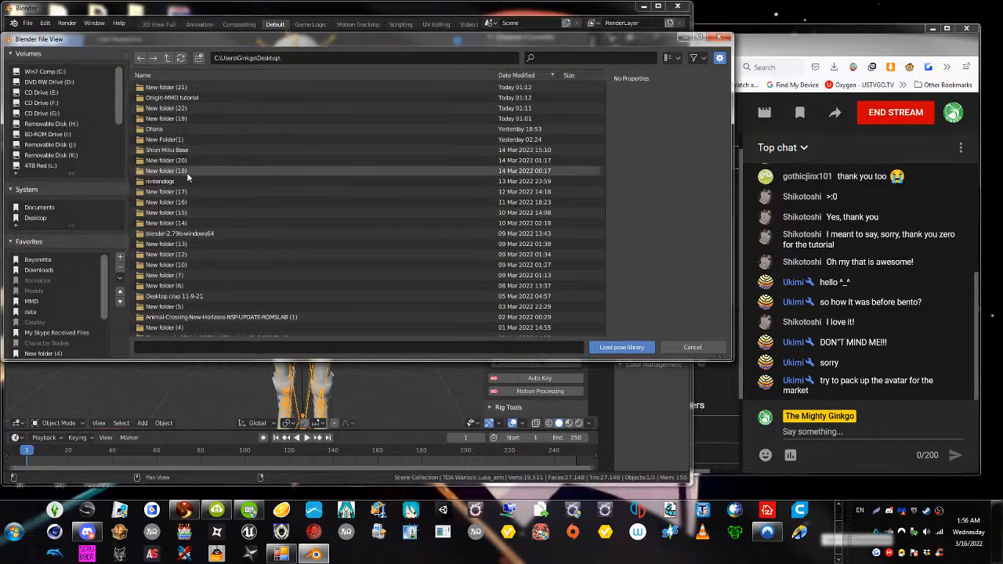
pyautogui.click(184, 98)
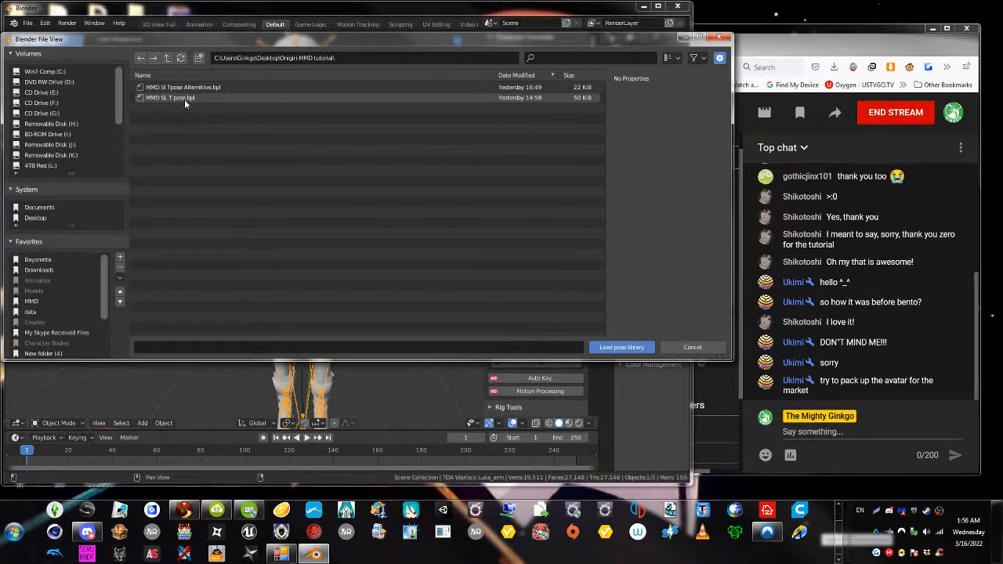
pyautogui.doubleClick(185, 99)
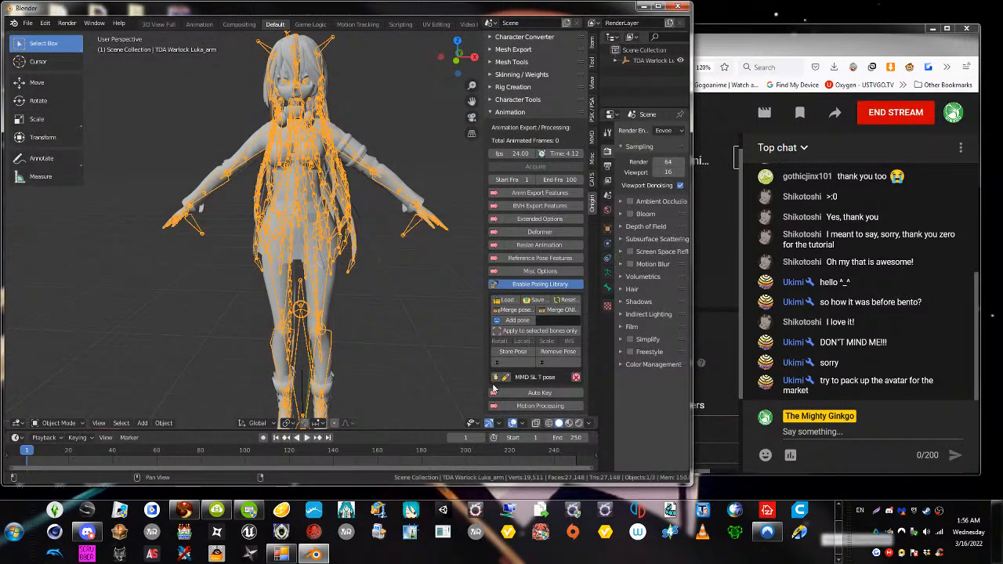
# Try the MMD SL T pose on the Luka armature, then undo it
pyautogui.click(493, 377)
pyautogui.moveTo(261, 165); pyautogui.dragTo(265, 162, button='middle')
pyautogui.moveTo(333, 245); pyautogui.dragTo(353, 235, button='middle')
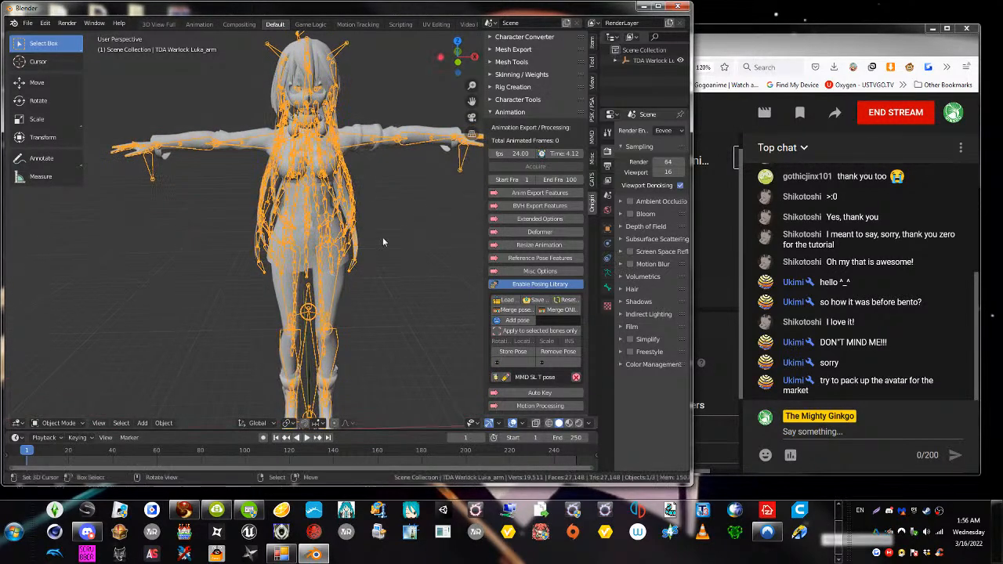
pyautogui.hotkey('ctrl', 'z')
pyautogui.hotkey('ctrl', 'z')
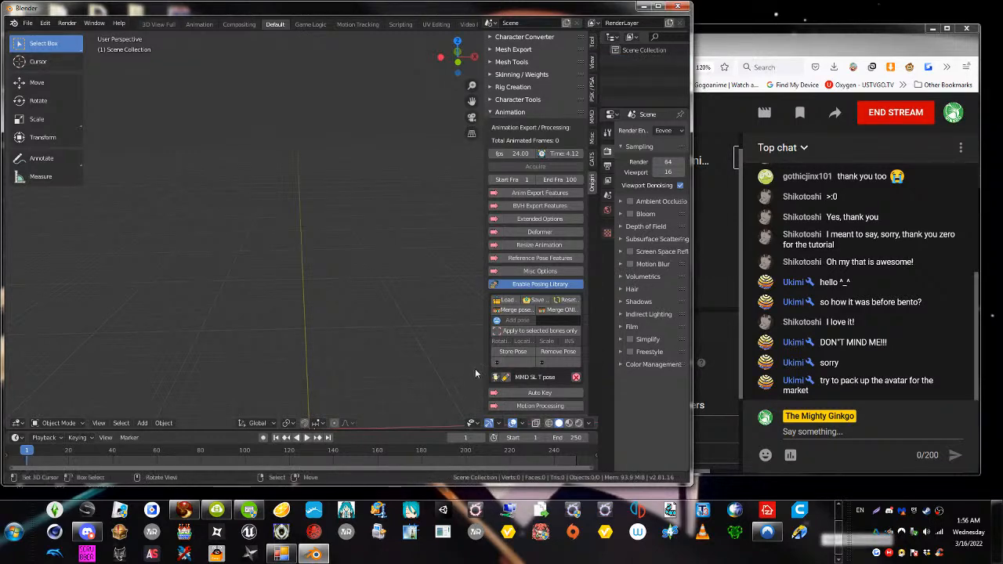
# Restore the imported Luka model from the undo history and apply the MMD SL T pose to its armature
pyautogui.press('F3')
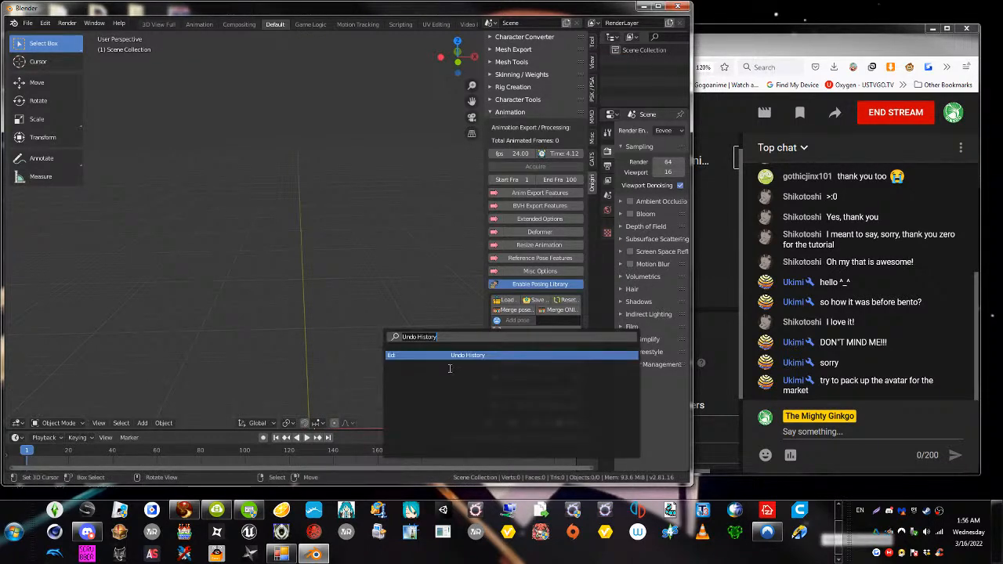
pyautogui.press('Return')
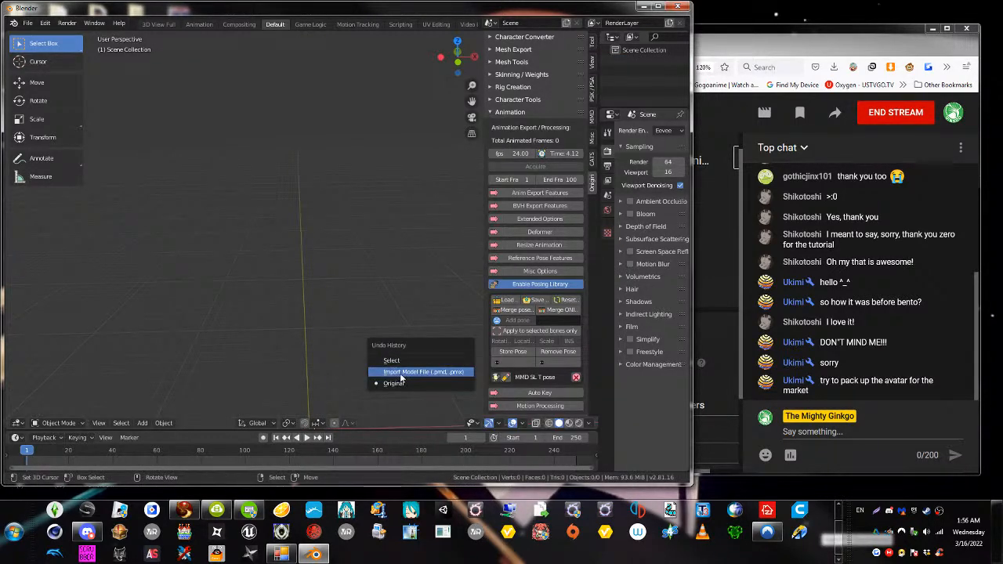
pyautogui.click(399, 373)
pyautogui.click(301, 182)
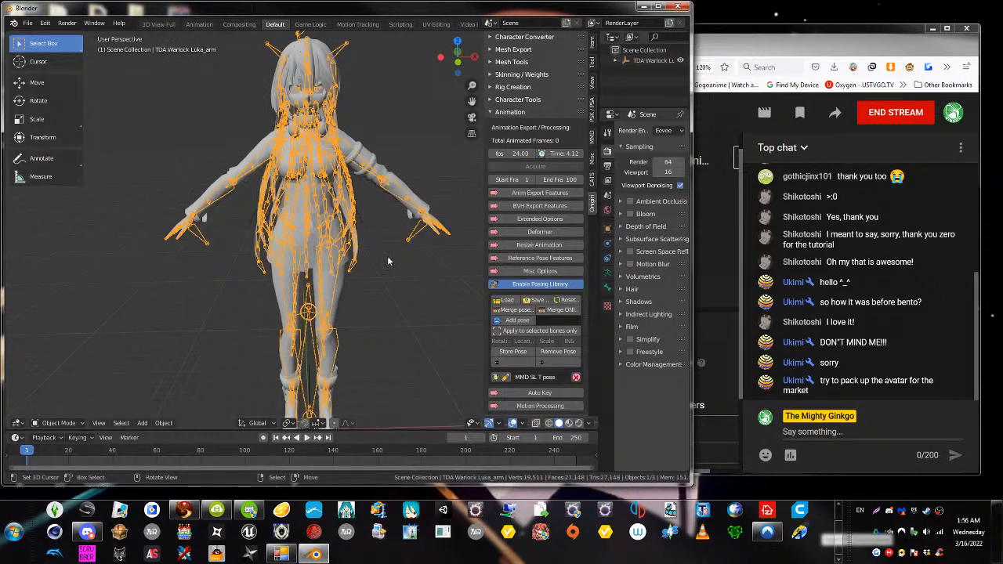
pyautogui.click(499, 383)
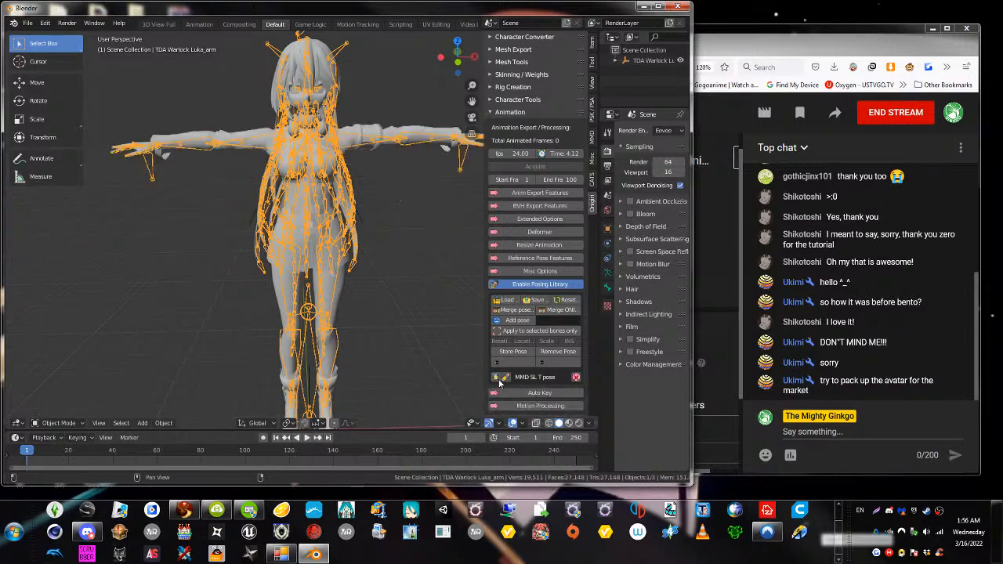
# Remove MMD SL T pose from the posing library and load MMD Sl Tpose Alternitive.bpl from the desktop's Onigiri-MMD tutorial folder
pyautogui.moveTo(303, 188)
pyautogui.mouseDown(button='middle')
pyautogui.moveTo(318, 263)
pyautogui.moveTo(313, 188)
pyautogui.mouseUp(button='middle')
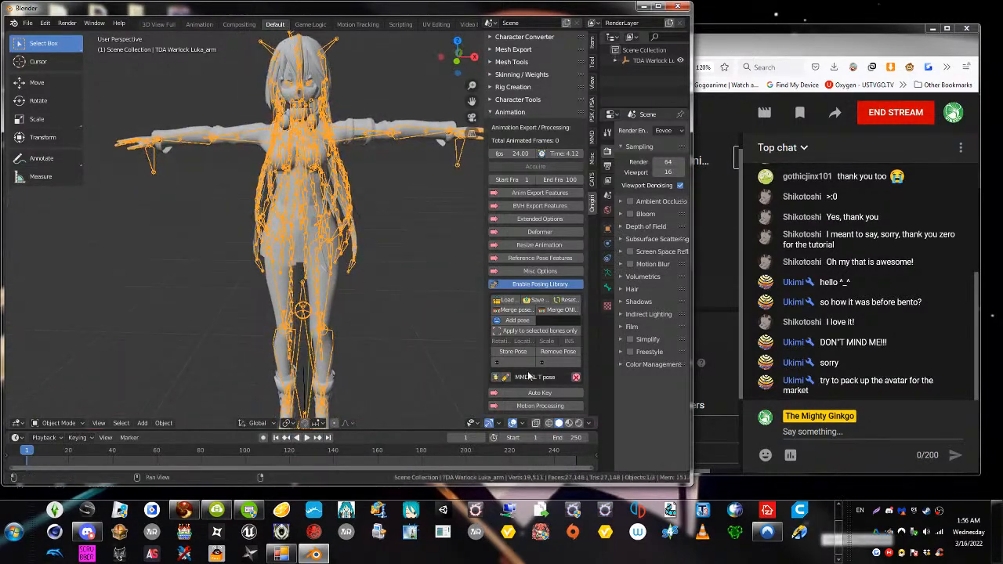
pyautogui.click(576, 378)
pyautogui.click(515, 300)
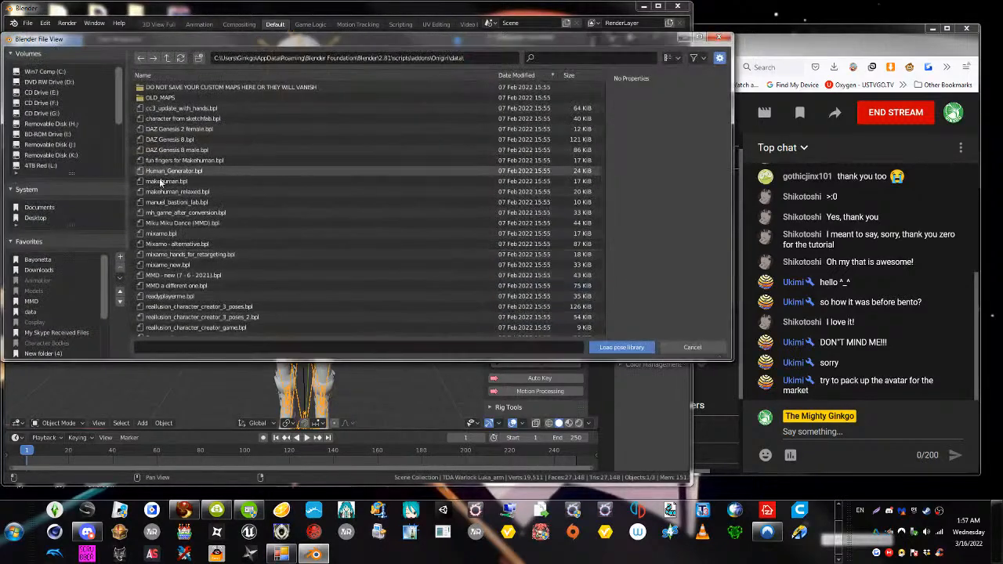
pyautogui.click(35, 218)
pyautogui.doubleClick(172, 97)
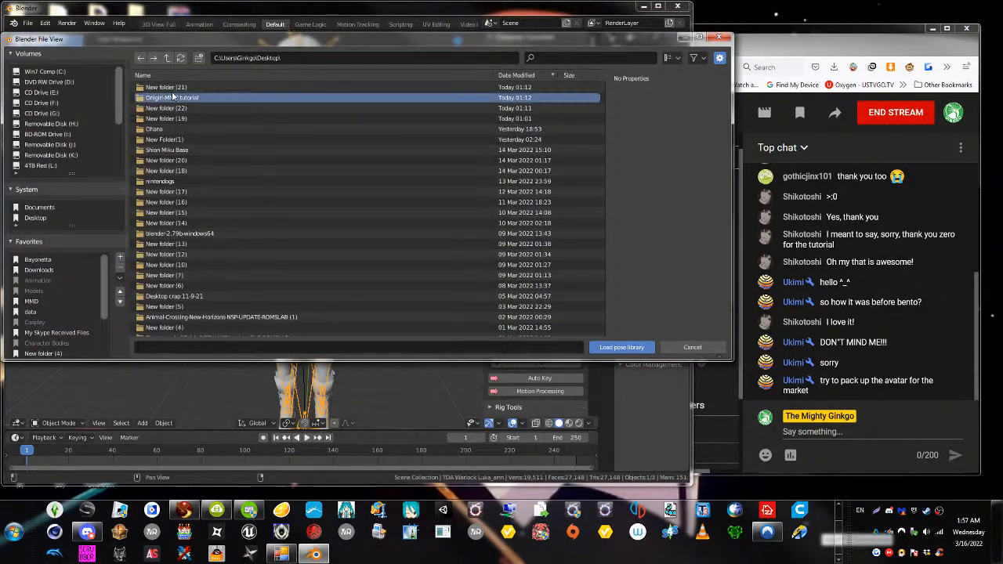
pyautogui.click(180, 88)
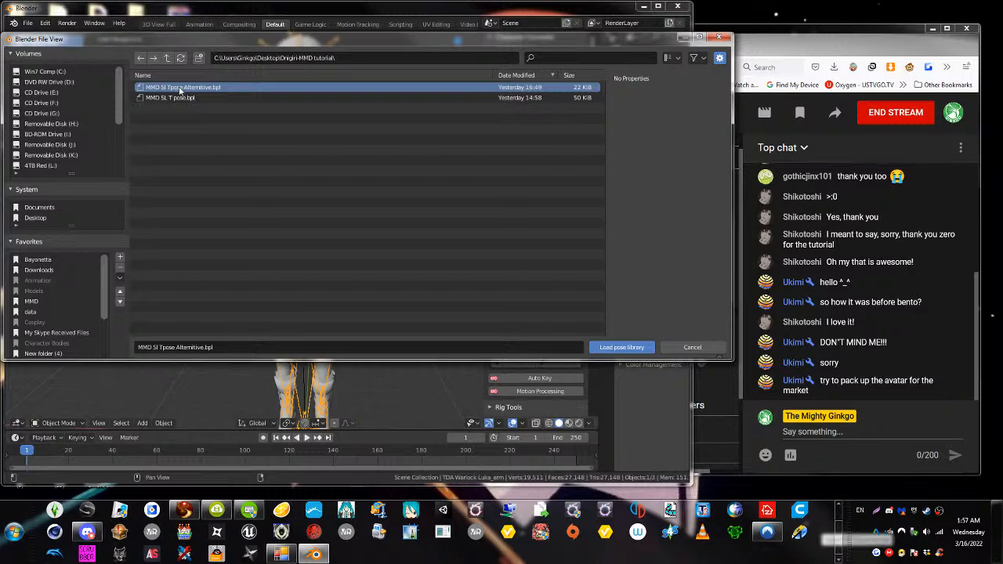
pyautogui.click(174, 98)
pyautogui.click(181, 92)
pyautogui.doubleClick(181, 91)
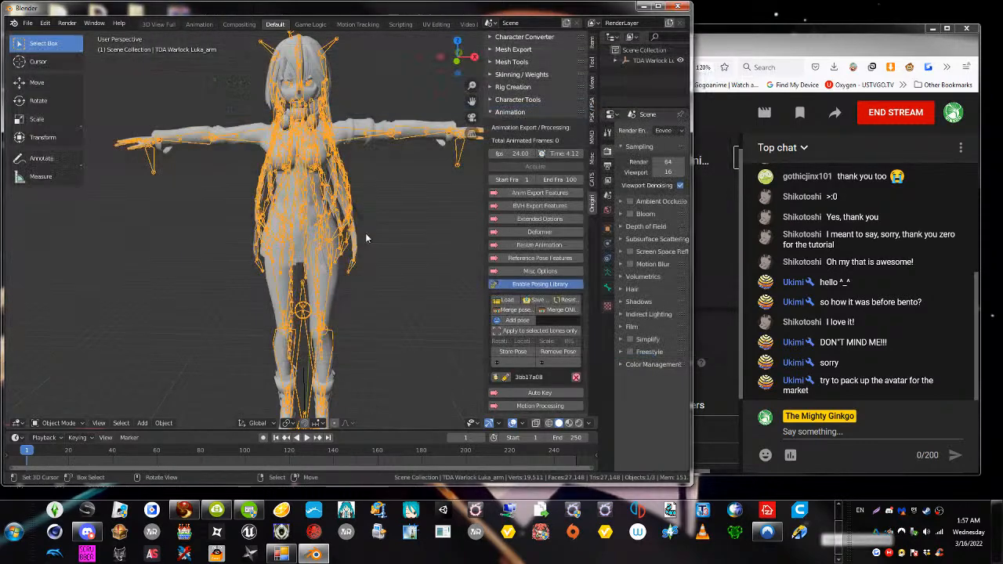
# Apply the loaded alternative pose to the Luka armature, then remove that pose from the library
pyautogui.click(495, 376)
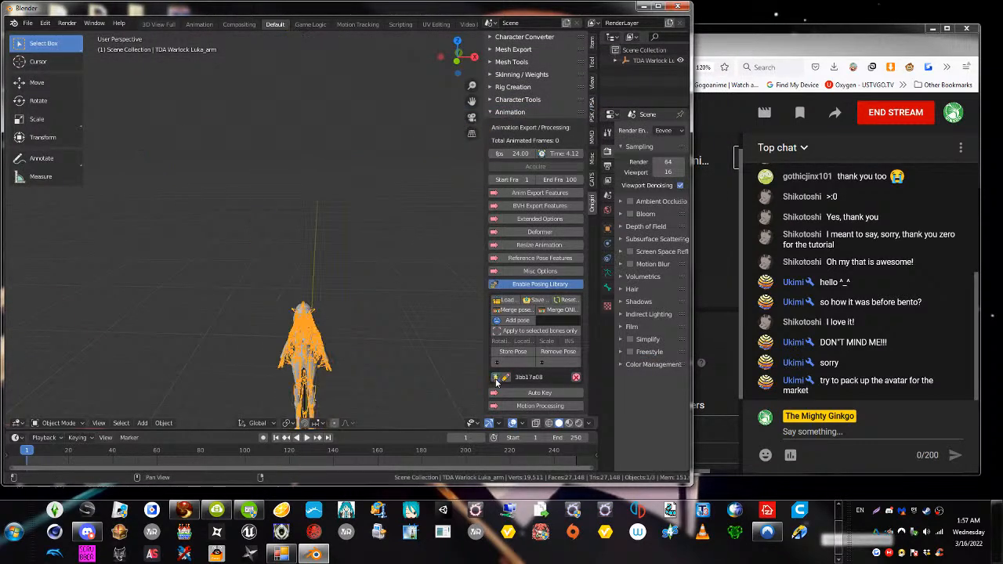
pyautogui.moveTo(333, 324); pyautogui.dragTo(304, 227, button='middle')
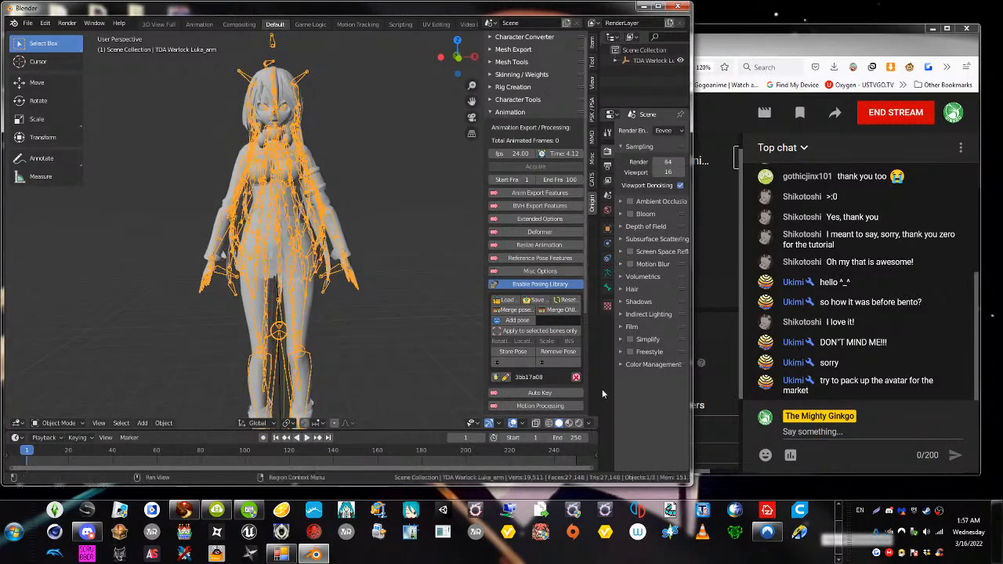
pyautogui.click(576, 377)
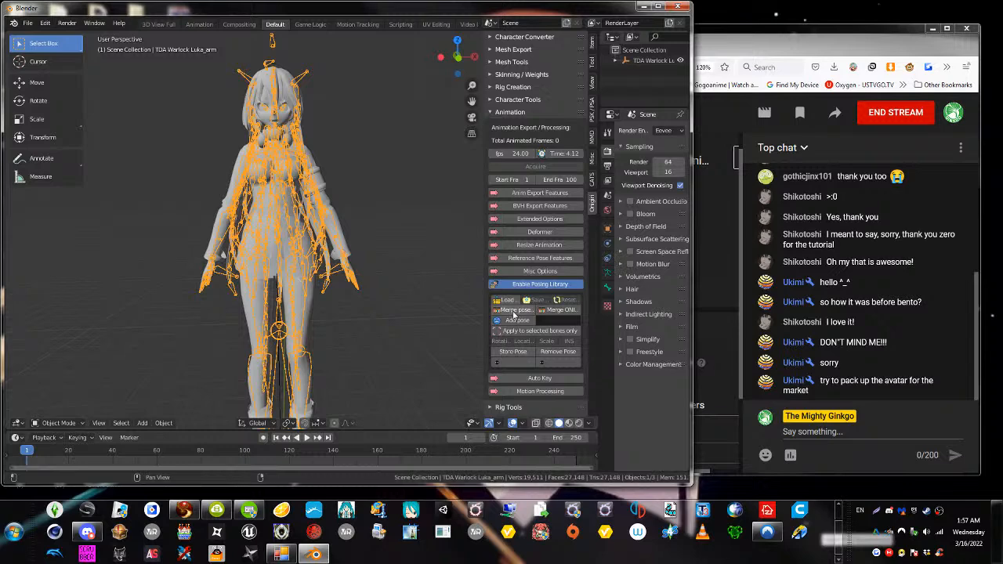
# Maximize the 3D viewport and revert the armature to its earlier A-pose through Undo History
pyautogui.hotkey('ctrl', 'space')
pyautogui.press('F3')
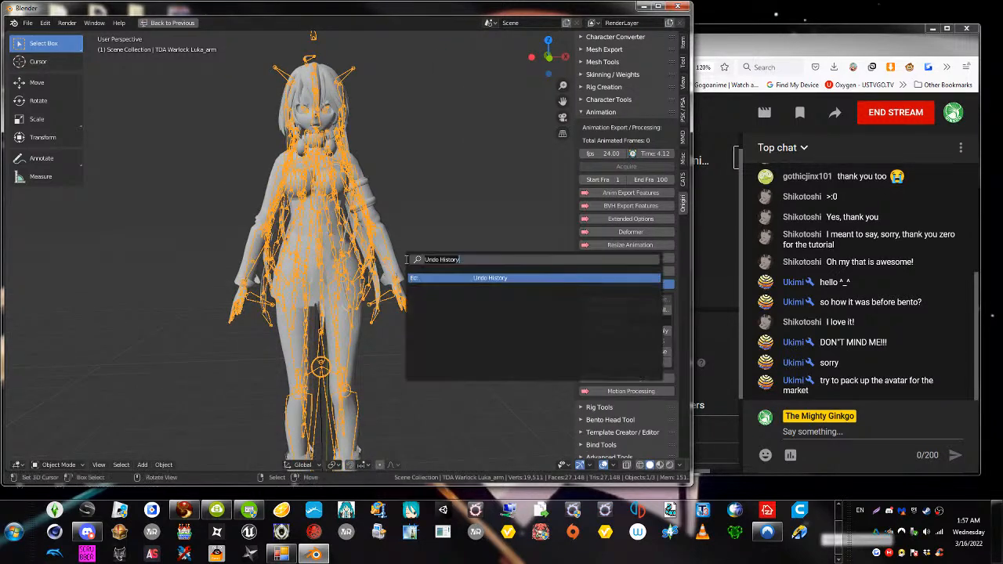
pyautogui.press('Return')
pyautogui.click(429, 284)
pyautogui.scroll(-6, 372, 253)
pyautogui.moveTo(372, 254); pyautogui.dragTo(326, 205, button='middle')
pyautogui.click(332, 170)
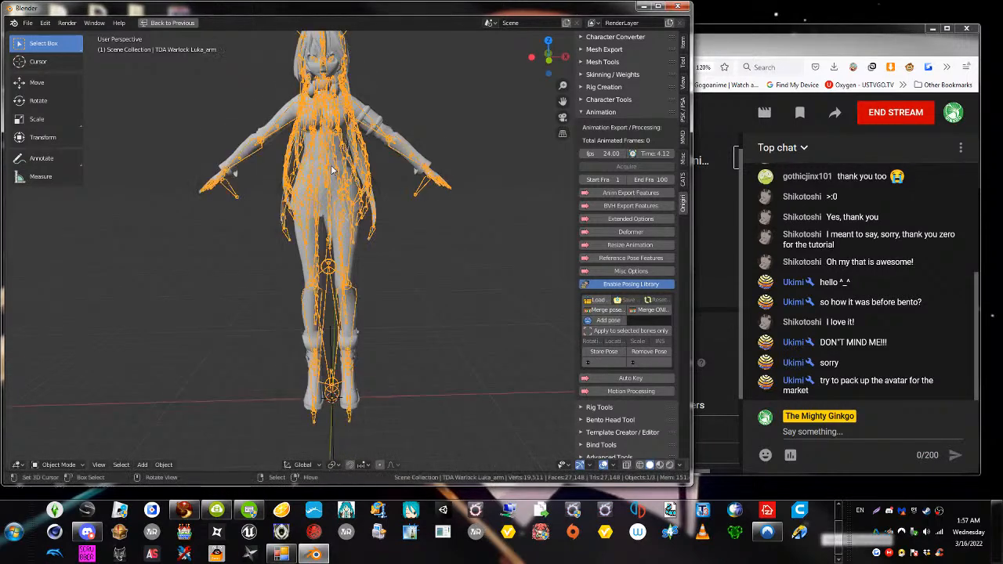
# Load the MMD SL T pose library from the desktop tutorial folder and apply its pose to the armature
pyautogui.click(607, 320)
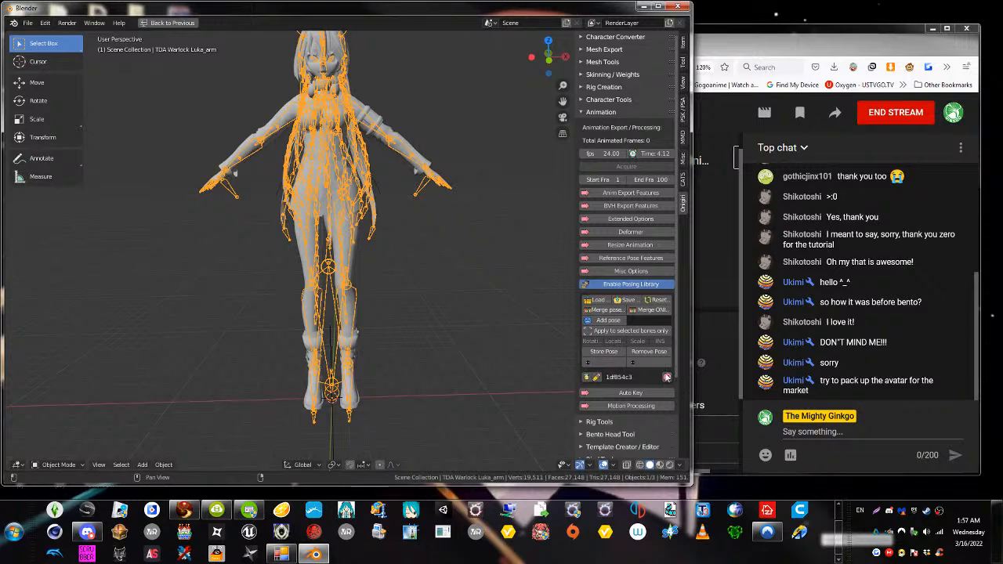
pyautogui.click(667, 377)
pyautogui.click(597, 300)
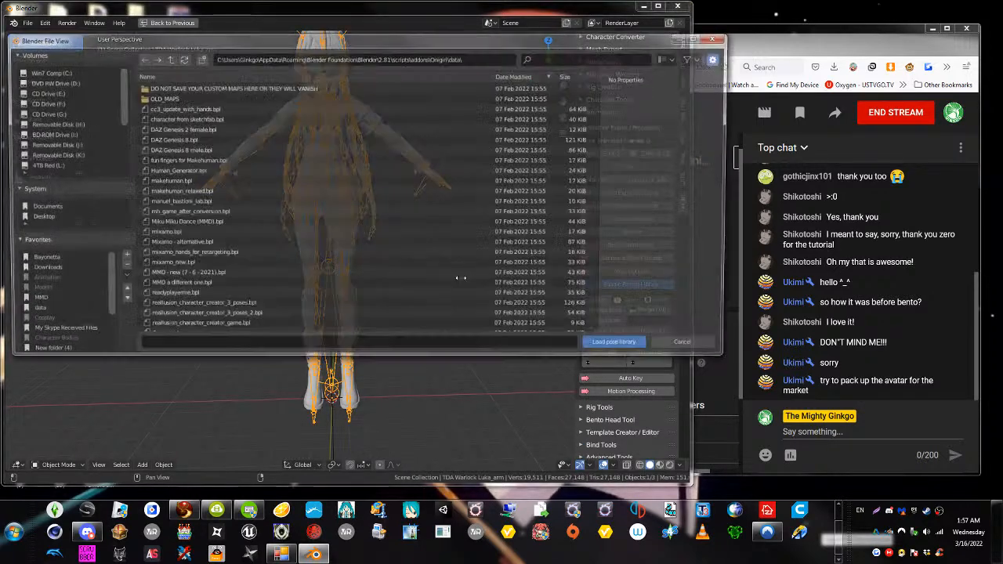
pyautogui.click(49, 218)
pyautogui.click(173, 101)
pyautogui.doubleClick(172, 97)
pyautogui.doubleClick(172, 97)
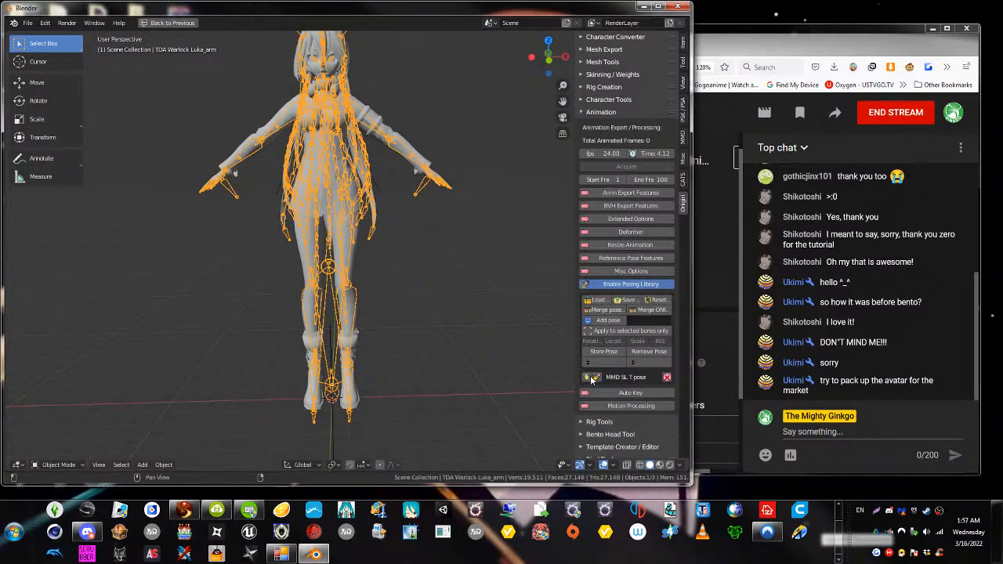
pyautogui.click(593, 377)
pyautogui.moveTo(342, 221); pyautogui.dragTo(328, 252, button='middle')
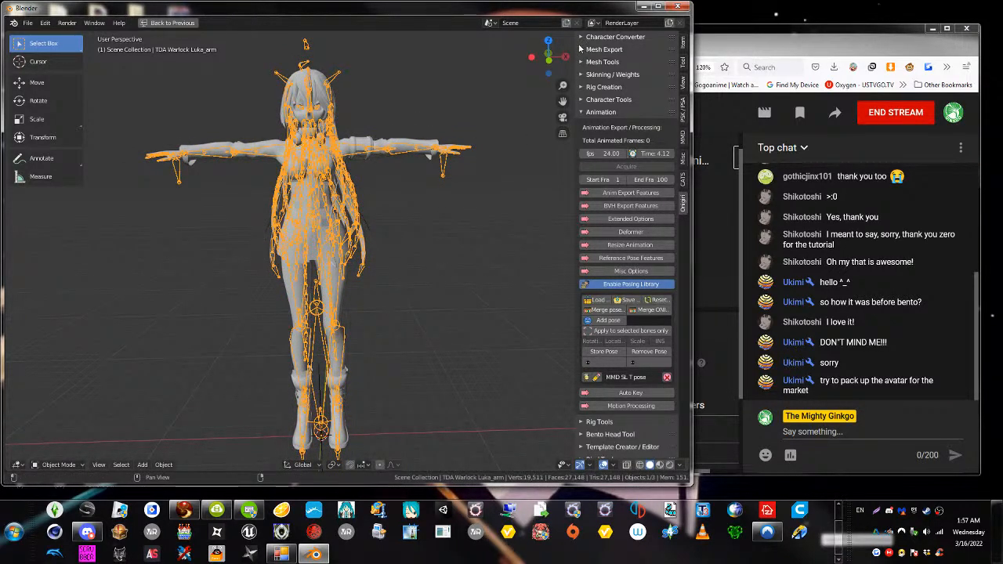
# Add the Safe Rig to the scene and reselect the TDA Warlock Luka armature
pyautogui.click(596, 89)
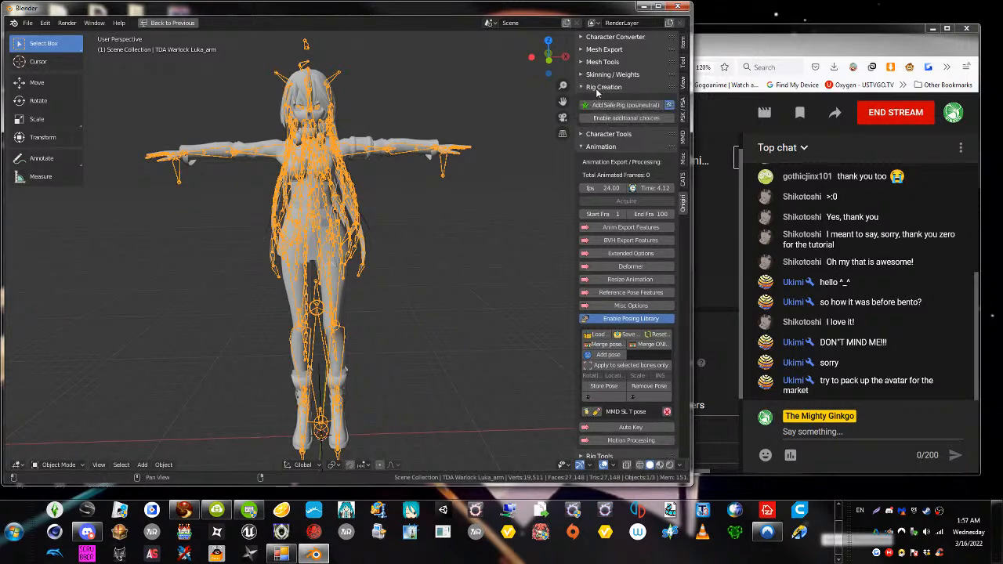
pyautogui.click(348, 355)
pyautogui.click(337, 227)
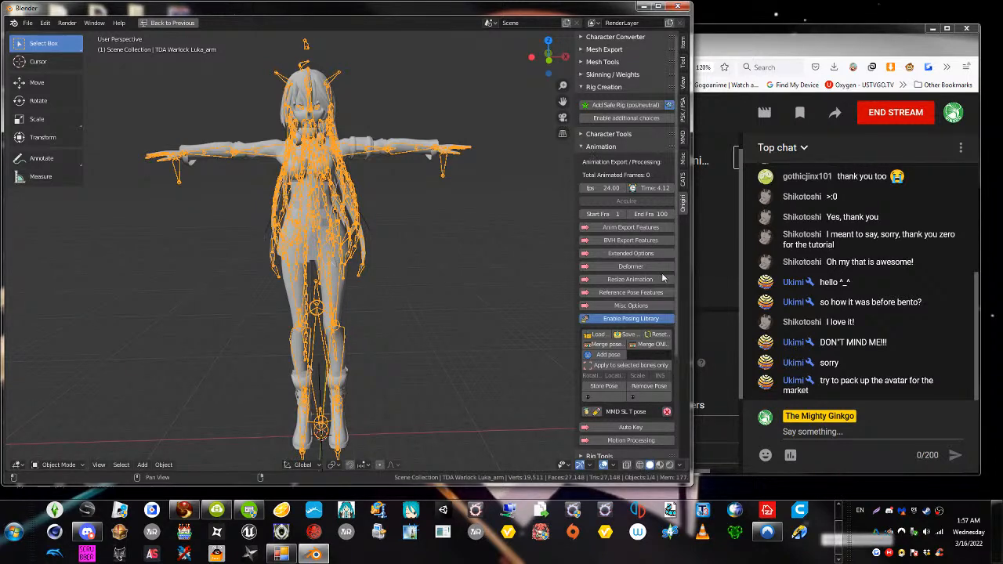
# Maximize the program window, widen the Onigiri sidebar, and deselect the armature
pyautogui.scroll(-4, 602, 283)
pyautogui.click(658, 6)
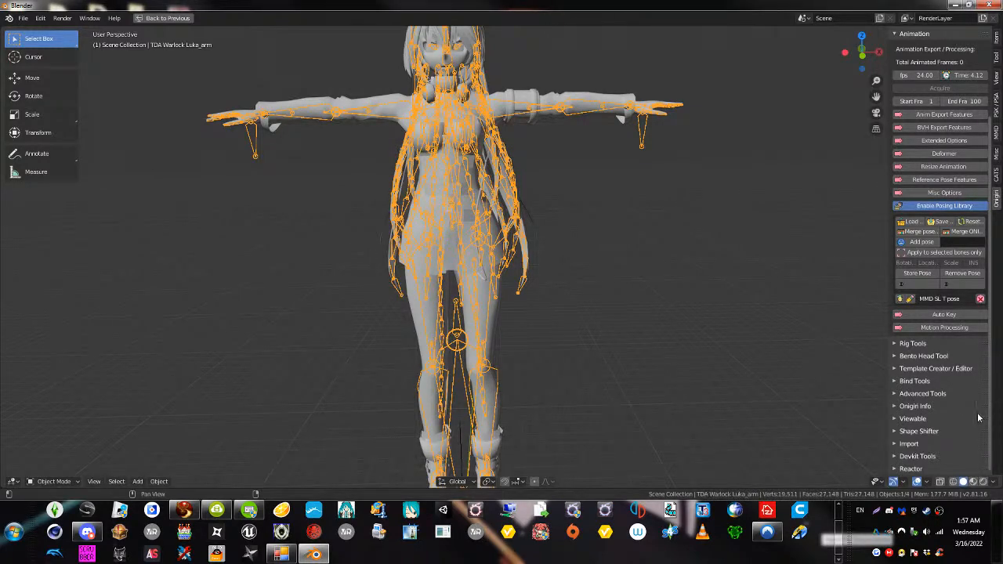
pyautogui.moveTo(889, 363); pyautogui.dragTo(701, 360)
pyautogui.click(999, 241)
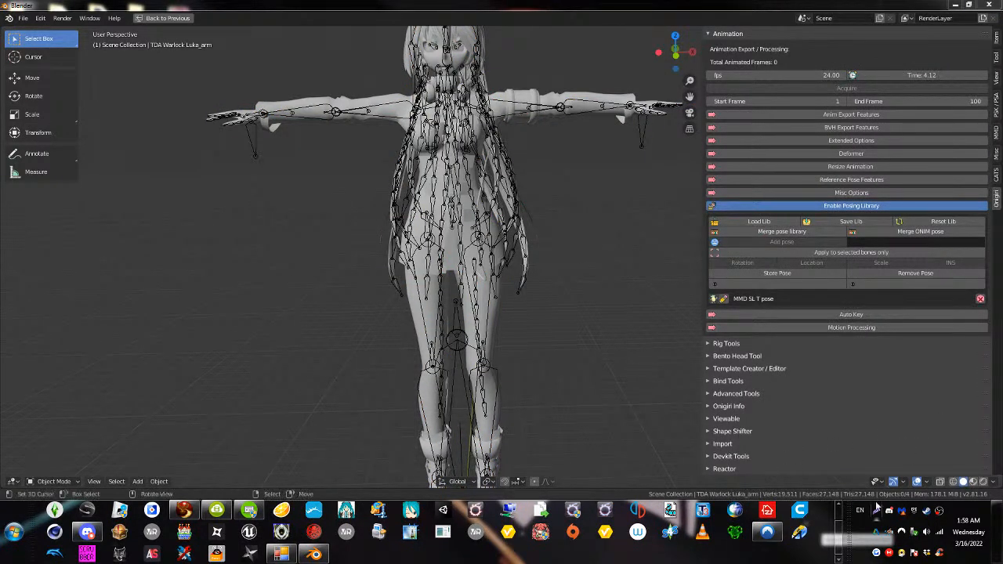
pyautogui.click(901, 481)
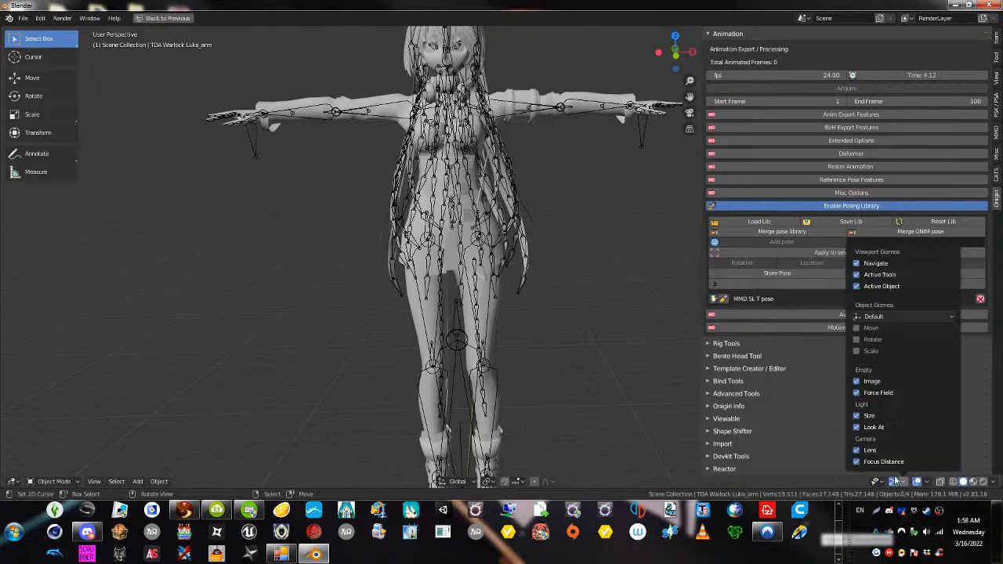
# Start a new General file
pyautogui.click(22, 18)
pyautogui.moveTo(36, 29)
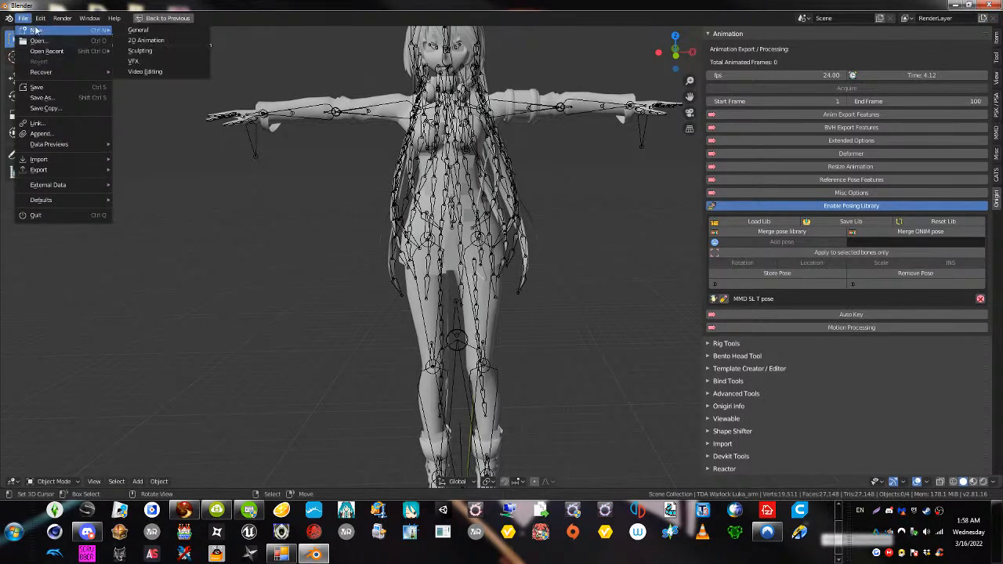
pyautogui.click(133, 30)
pyautogui.click(525, 268)
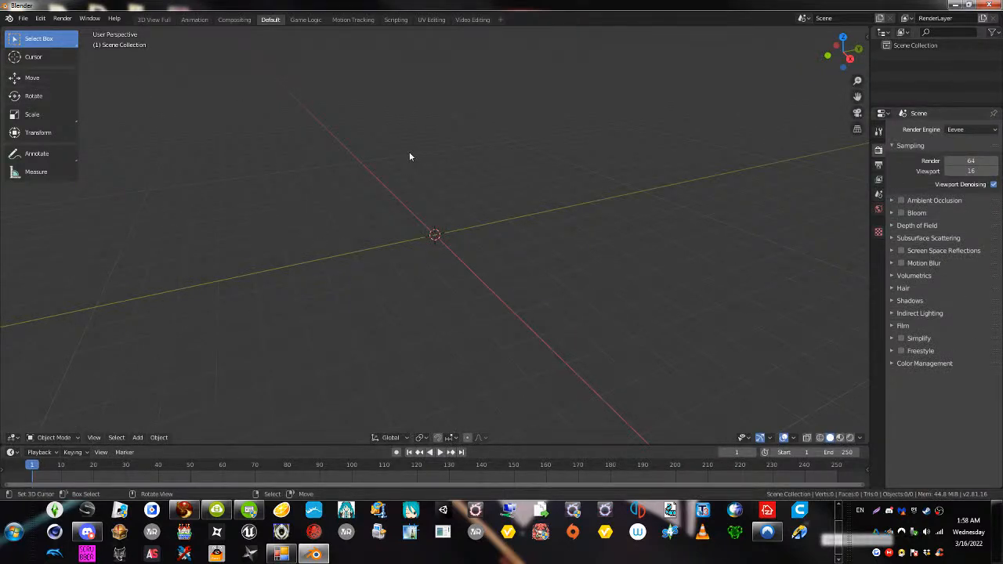
# Import the MMD model TDA Warlock Luka.pmx from the Onigiri-MMD tutorial folder on the desktop
pyautogui.click(24, 18)
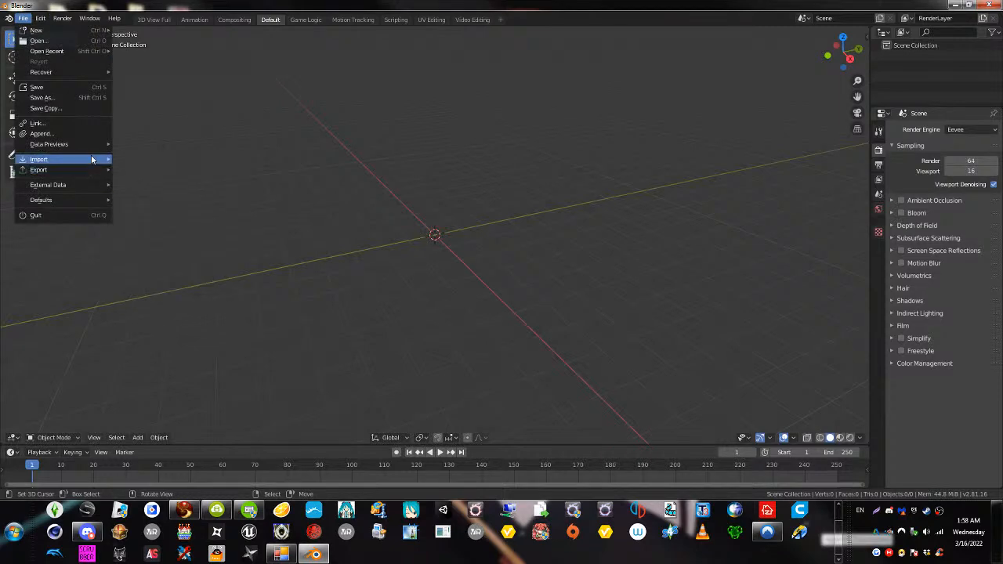
pyautogui.moveTo(71, 159)
pyautogui.click(195, 283)
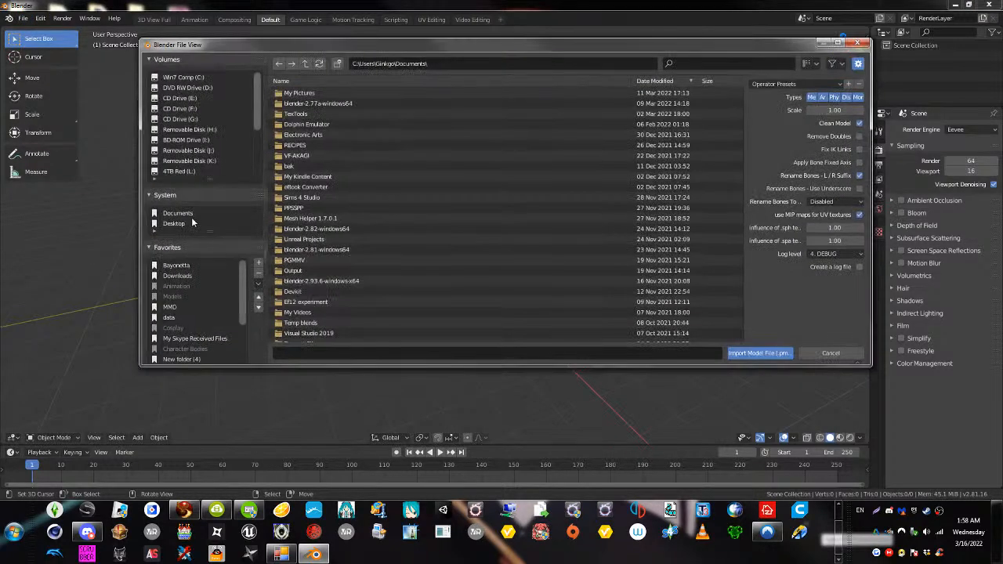
pyautogui.doubleClick(326, 103)
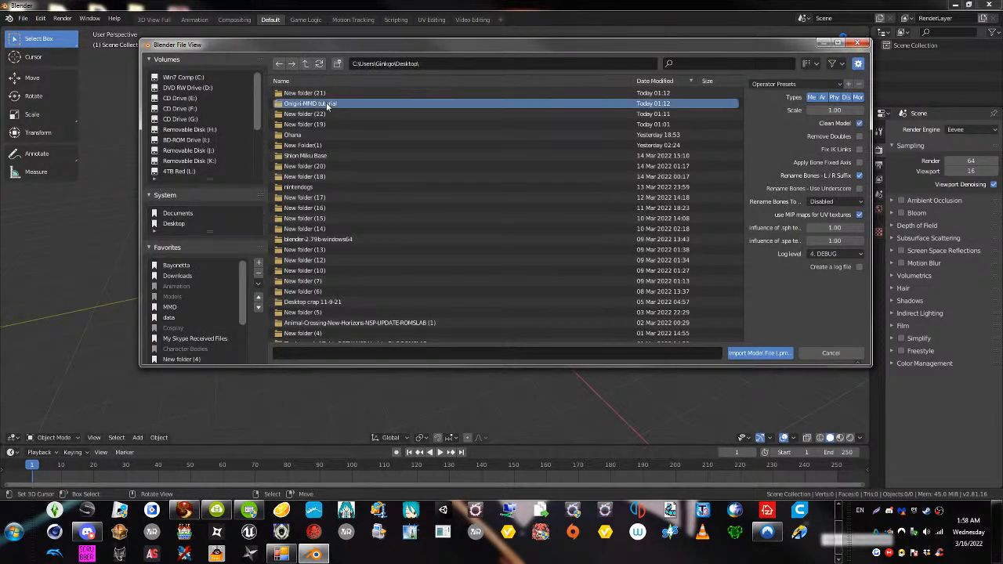
pyautogui.doubleClick(313, 93)
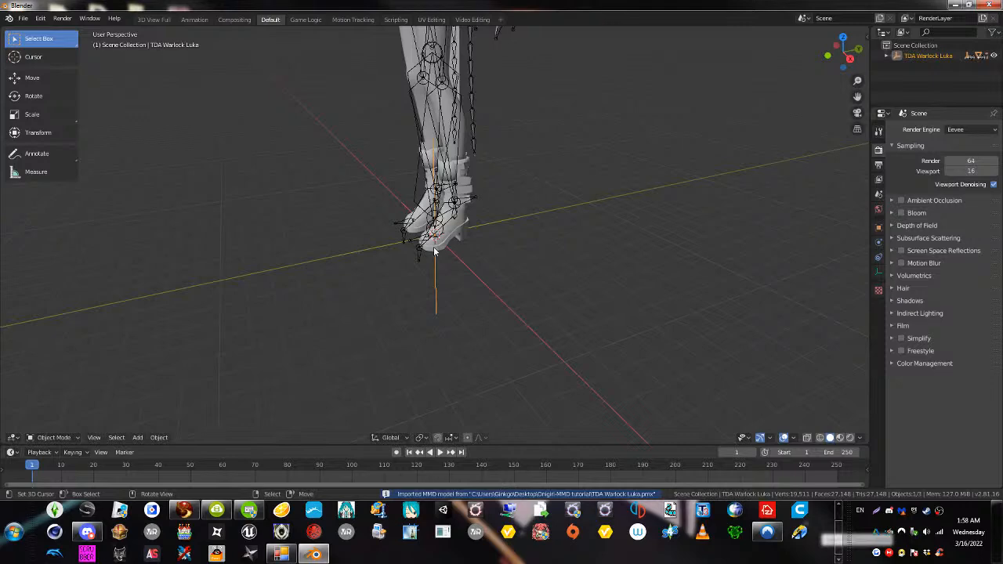
# Select the imported model's armature from a front-facing view
pyautogui.moveTo(436, 251); pyautogui.dragTo(551, 343, button='middle')
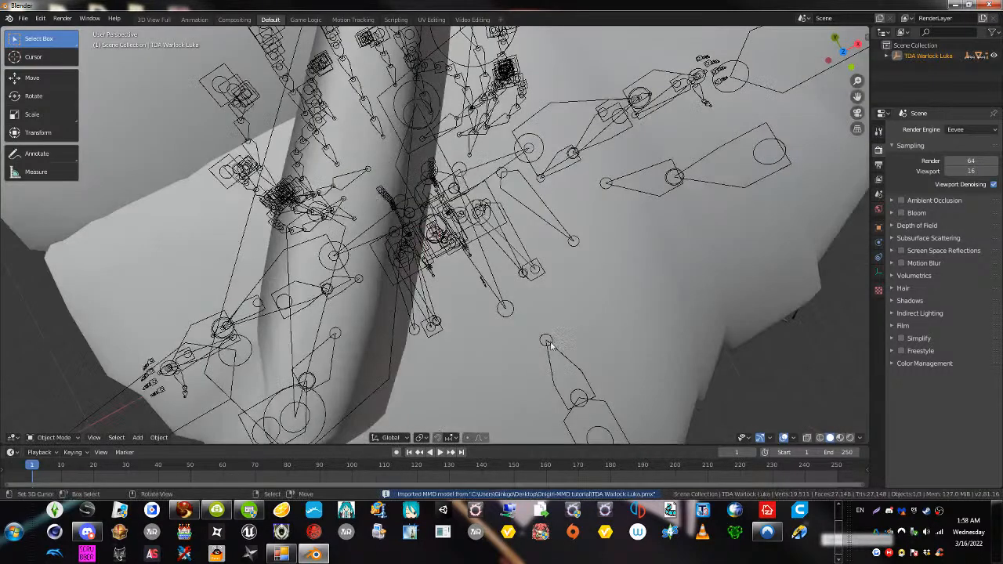
pyautogui.scroll(-7, 393, 234)
pyautogui.scroll(3, 393, 234)
pyautogui.moveTo(404, 236)
pyautogui.mouseDown(button='middle')
pyautogui.moveTo(384, 194)
pyautogui.moveTo(412, 127)
pyautogui.moveTo(398, 298)
pyautogui.moveTo(405, 228)
pyautogui.mouseUp(button='middle')
pyautogui.scroll(7, 398, 298)
pyautogui.scroll(-4, 408, 275)
pyautogui.moveTo(402, 183); pyautogui.dragTo(409, 188, button='right')
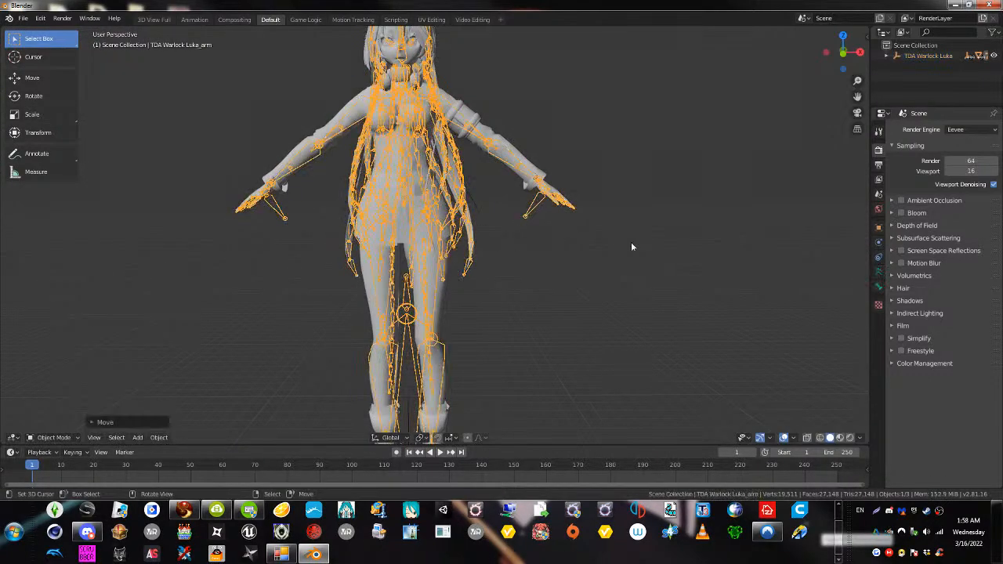
# Enable the Posing Library in Onigiri's Animation tools
pyautogui.click(864, 37)
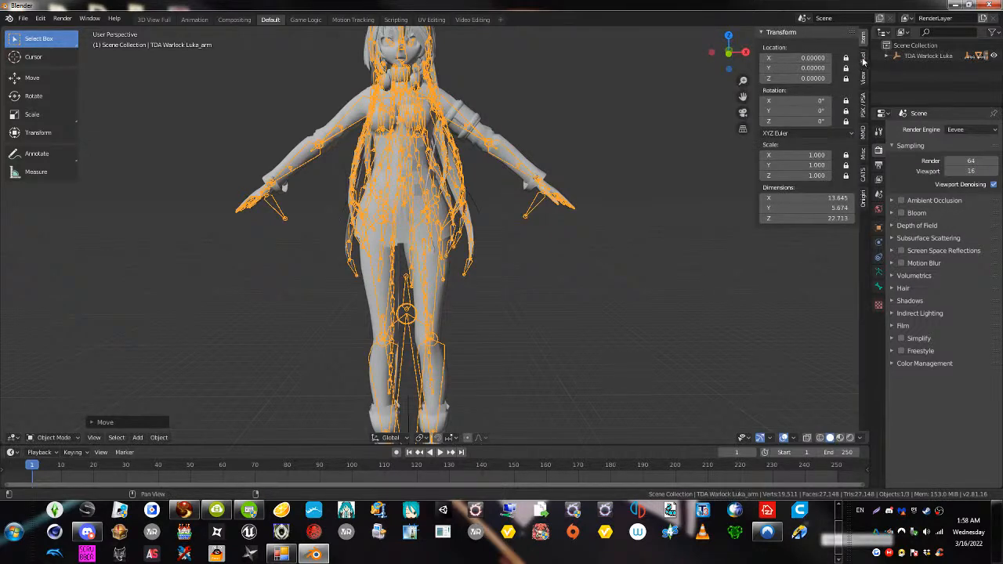
pyautogui.click(865, 202)
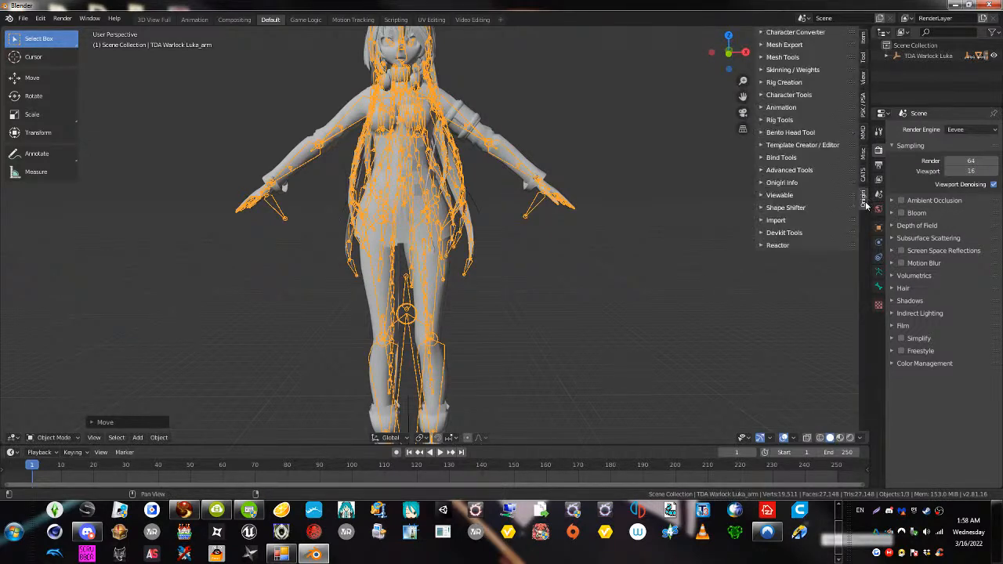
pyautogui.click(781, 108)
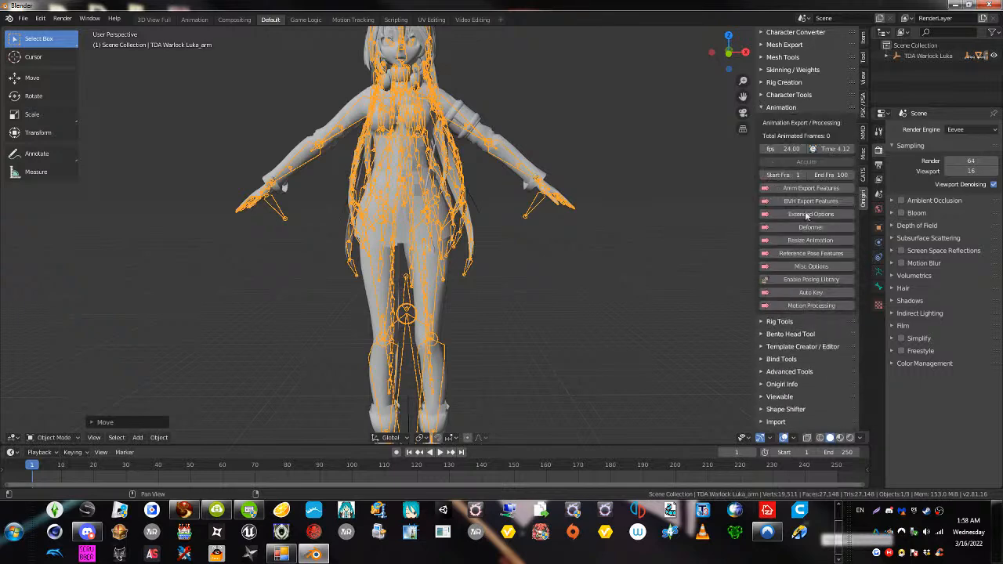
pyautogui.click(776, 279)
# Load the MMD Sl Tpose Alternitive.bpl pose library from the Onigiri-MMD tutorial folder on the desktop
pyautogui.click(773, 296)
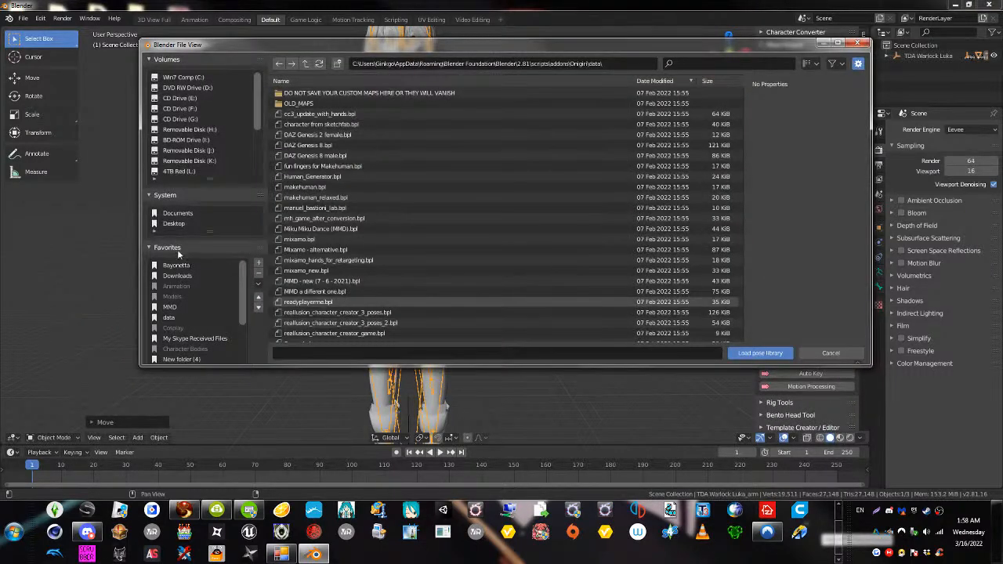
pyautogui.click(174, 224)
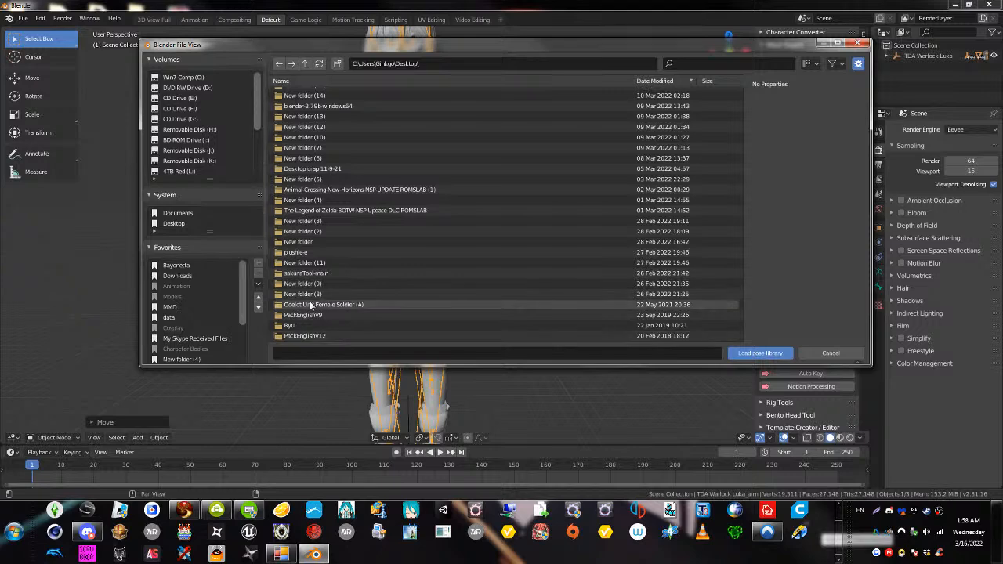
pyautogui.scroll(5, 321, 235)
pyautogui.click(309, 105)
pyautogui.doubleClick(309, 105)
pyautogui.click(320, 92)
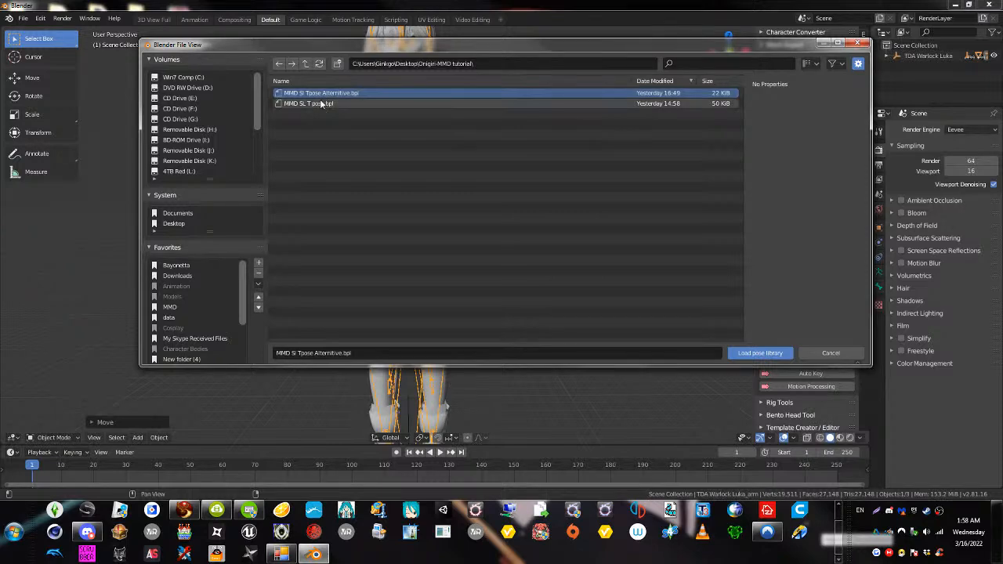
pyautogui.doubleClick(327, 96)
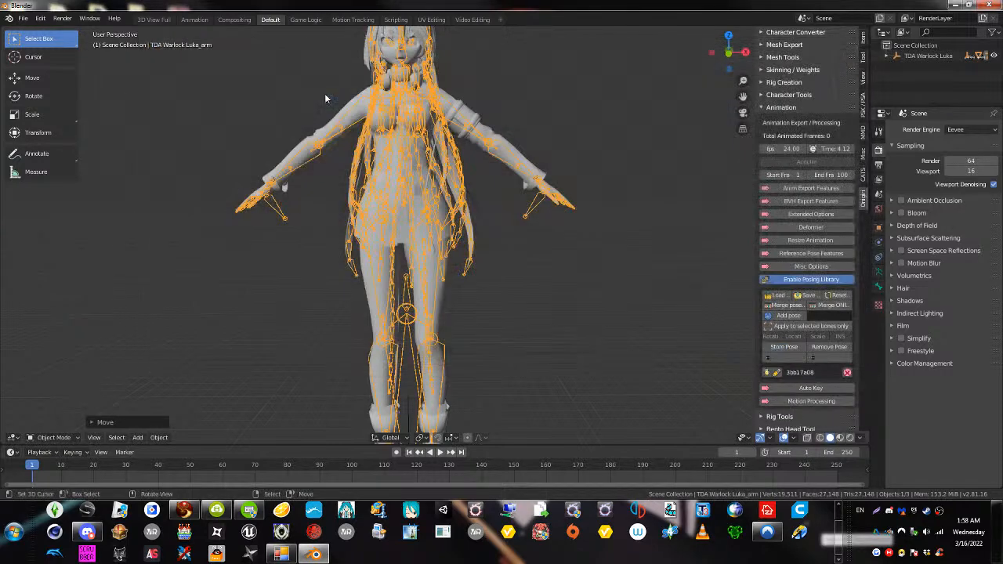
# Try applying the alternative pose, undo it, and remove that pose from the library
pyautogui.click(766, 372)
pyautogui.hotkey('ctrl', 'z')
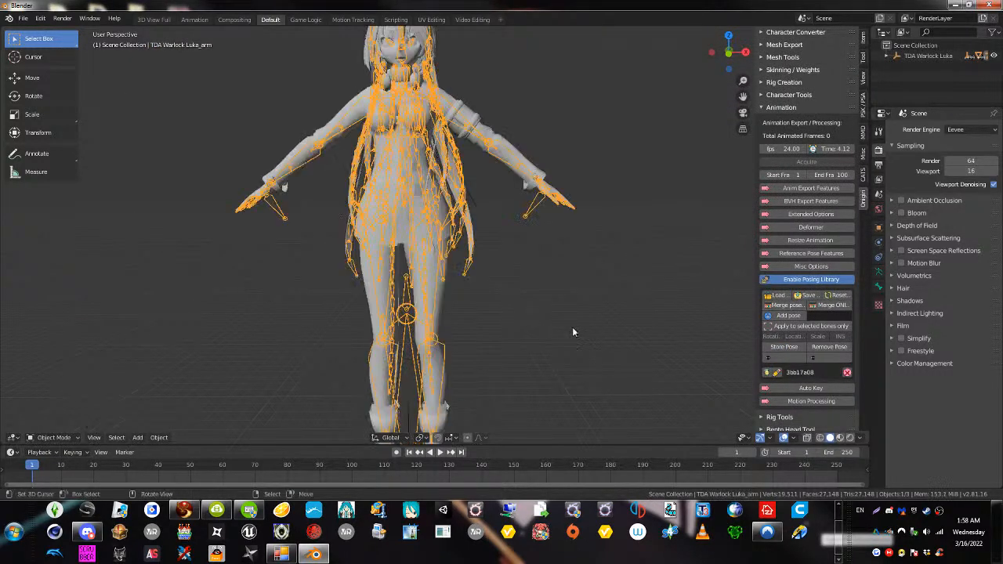
pyautogui.click(847, 373)
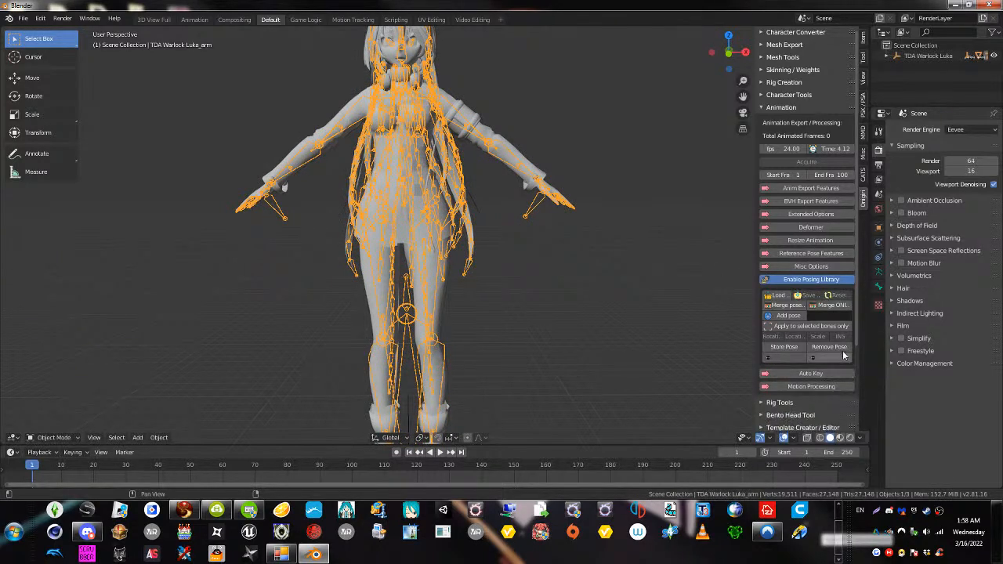
# Load the MMD SL T pose.bpl library from the Onigiri-MMD tutorial folder and apply its pose to the armature
pyautogui.click(775, 295)
pyautogui.click(165, 224)
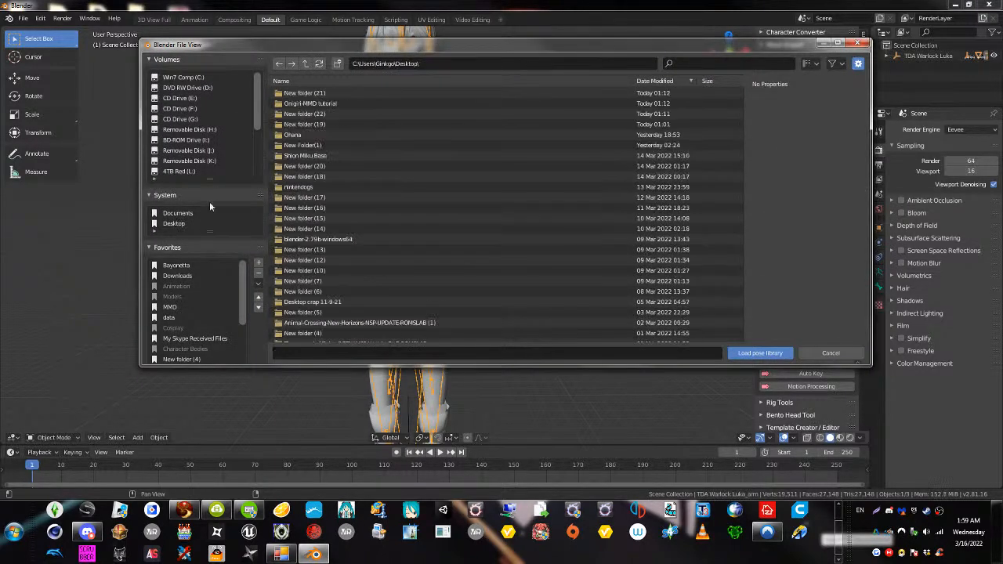
pyautogui.click(312, 107)
pyautogui.doubleClick(311, 106)
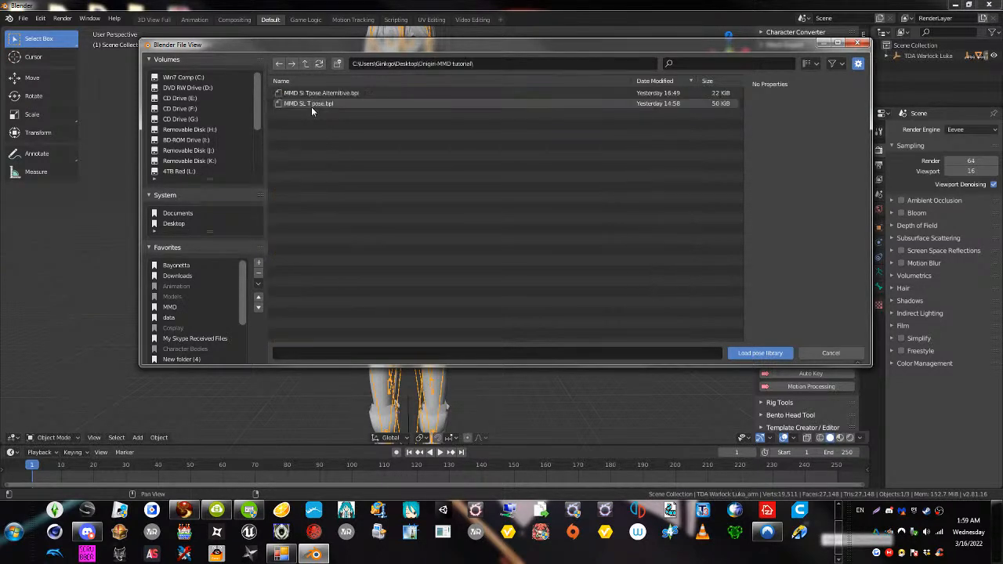
pyautogui.doubleClick(311, 105)
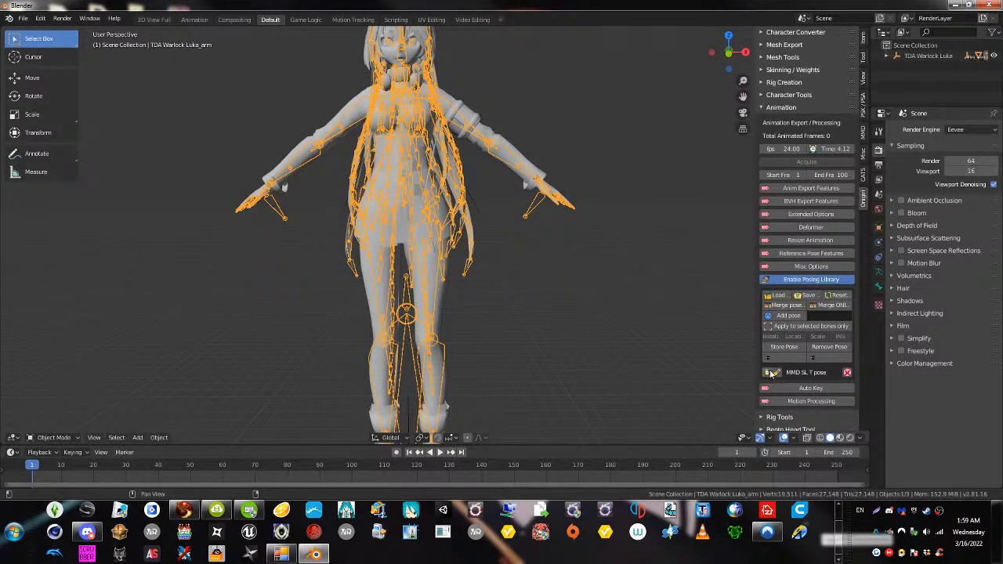
pyautogui.click(771, 373)
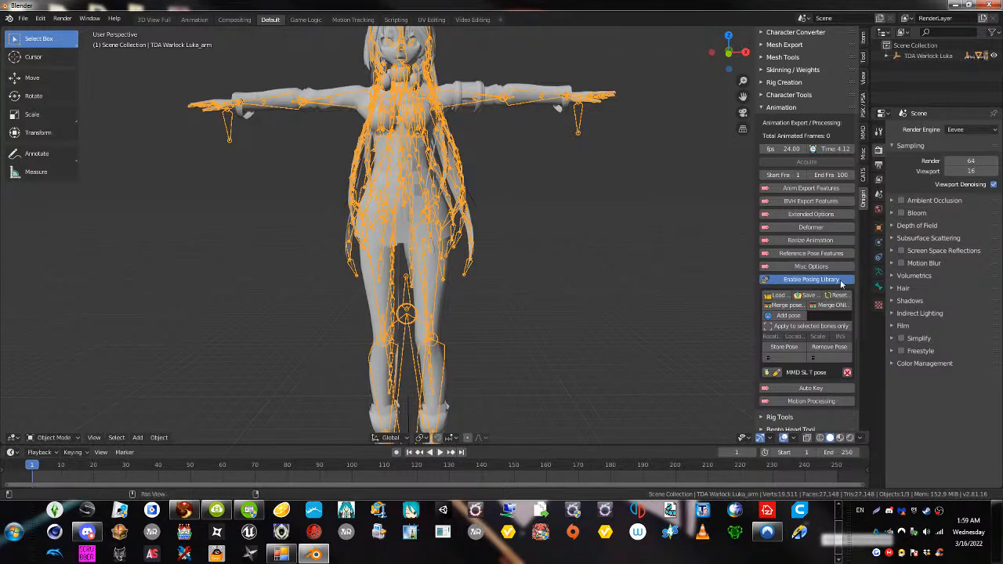
# Add a Safe Rig (pos/neutral) to the scene, then select the TDA Warlock Luka armature with its object properties shown
pyautogui.click(879, 228)
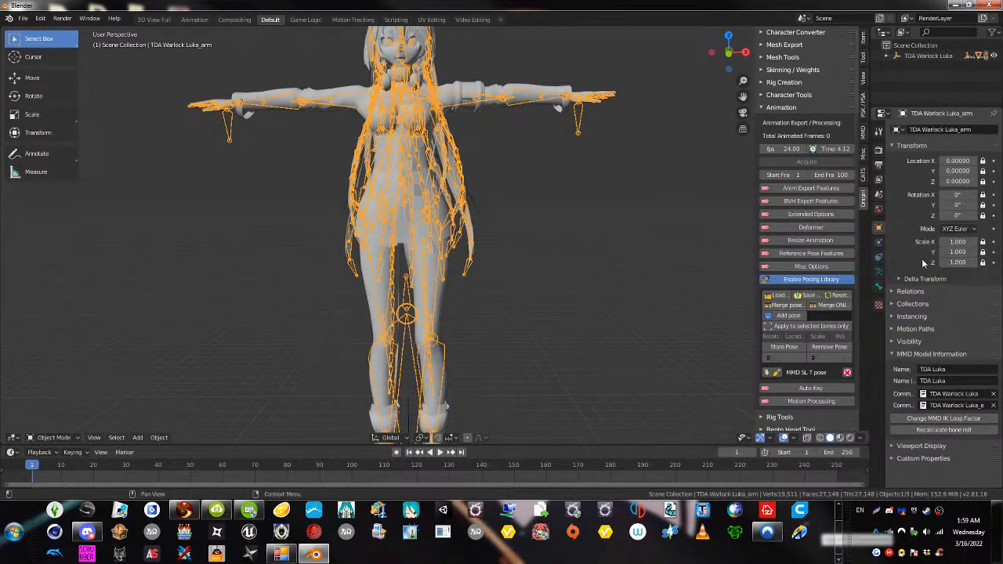
pyautogui.click(785, 94)
pyautogui.click(792, 100)
pyautogui.click(788, 86)
pyautogui.click(791, 100)
pyautogui.scroll(-2, 475, 271)
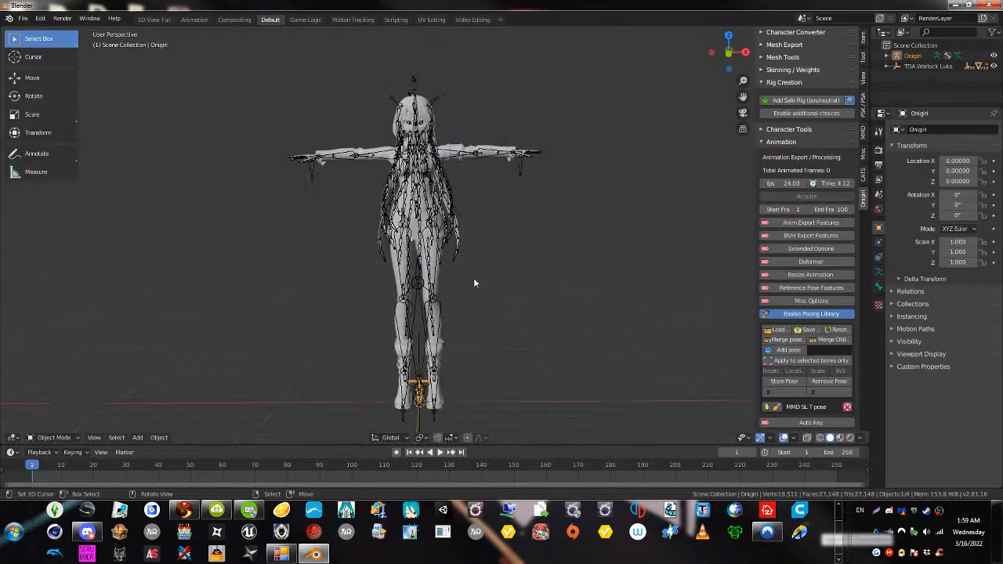
pyautogui.click(431, 215)
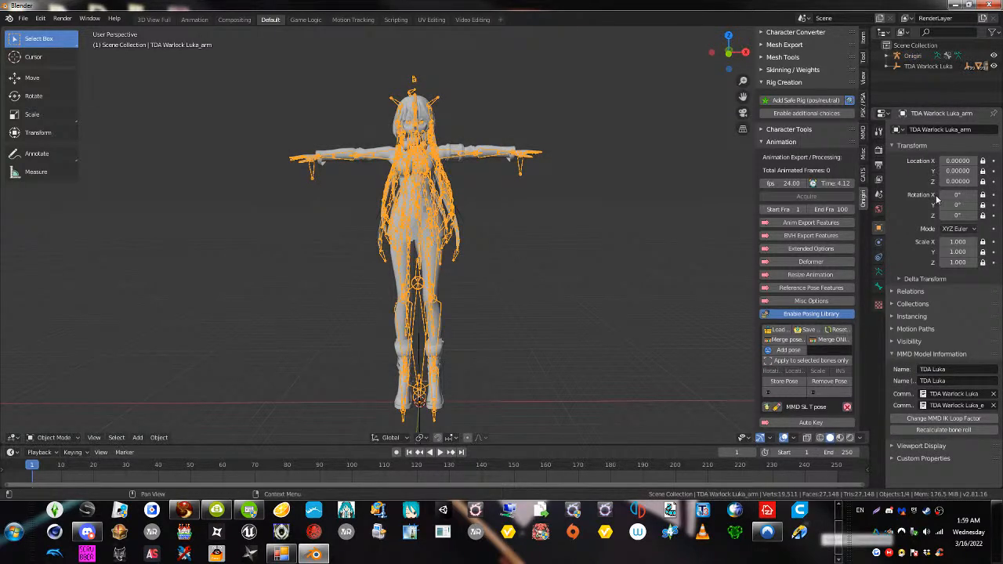
# Clear the TDA Warlock Luka armature's parent and unlock all its location, rotation and scale axes
pyautogui.click(910, 289)
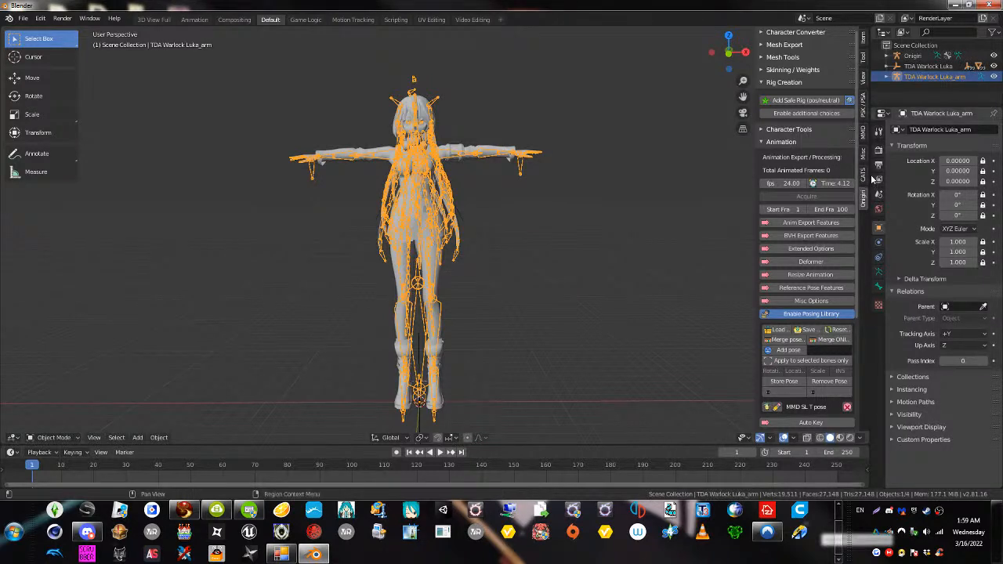
pyautogui.moveTo(982, 160); pyautogui.dragTo(989, 280)
pyautogui.hotkey('ctrl', 'z')
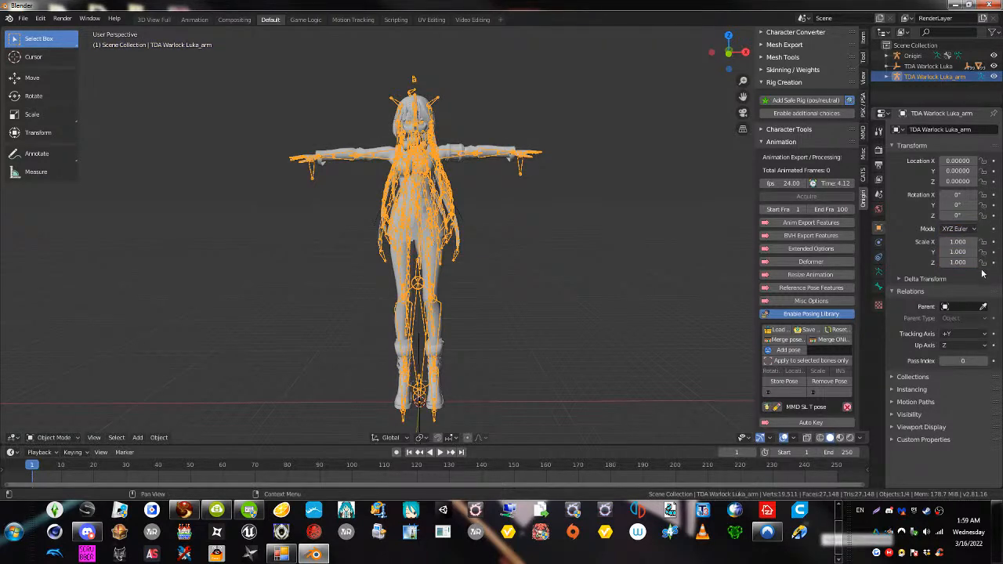
# Scale the Warlock Luka armature down to about 0.098 so it approaches the Safe Rig's size
pyautogui.press('s')
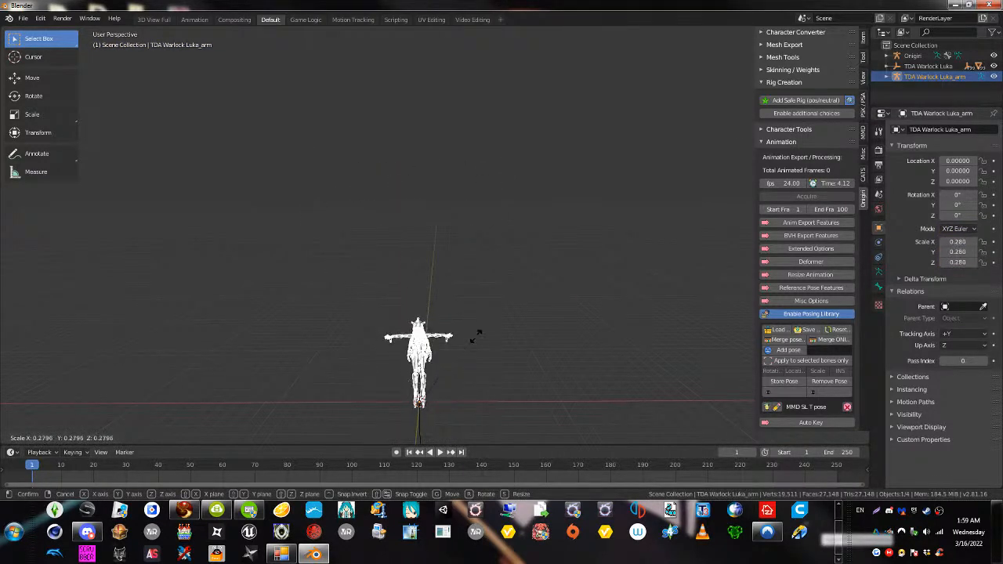
pyautogui.click(437, 395)
pyautogui.scroll(8, 409, 212)
pyautogui.keyDown('shift'); pyautogui.moveTo(313, 169); pyautogui.dragTo(523, 237, button='middle'); pyautogui.keyUp('shift')
pyautogui.scroll(8, 386, 228)
pyautogui.scroll(-5, 421, 220)
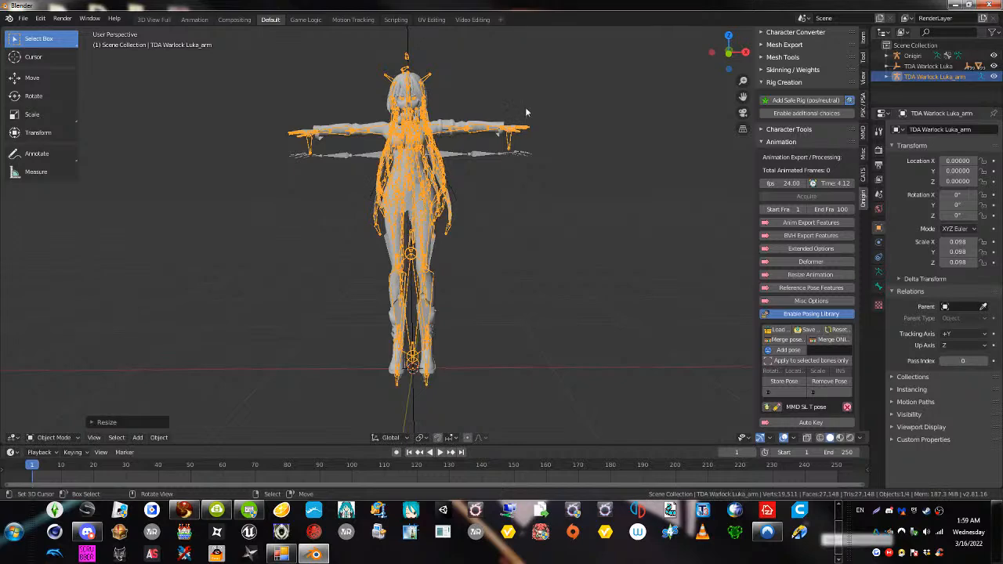
# Shrink the armature further to a scale of about 0.089, matching its arm height to the Safe Rig
pyautogui.press('s')
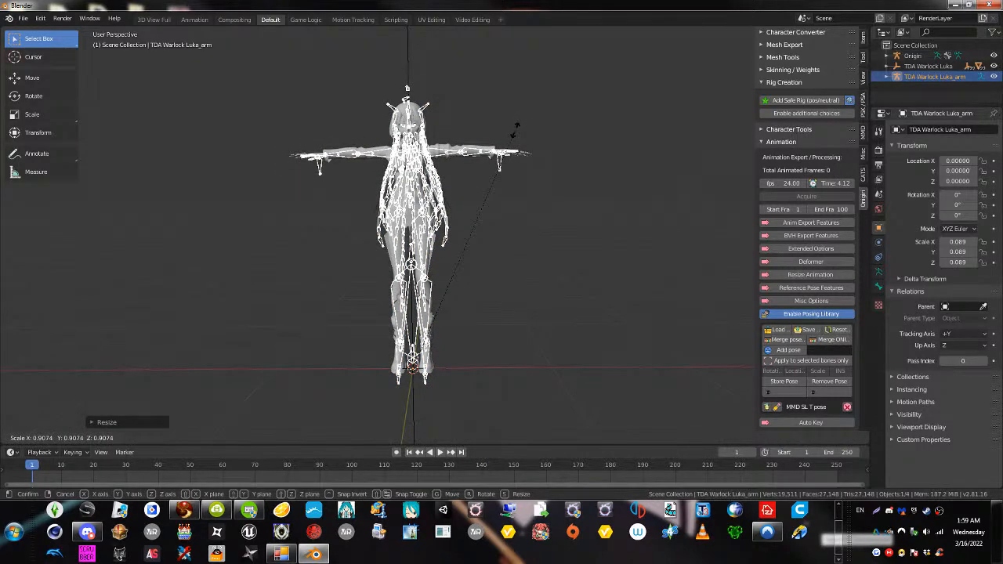
pyautogui.click(515, 132)
pyautogui.moveTo(481, 111); pyautogui.dragTo(476, 122, button='middle')
pyautogui.keyDown('shift'); pyautogui.moveTo(415, 307); pyautogui.dragTo(399, 275, button='middle'); pyautogui.keyUp('shift')
pyautogui.scroll(-6, 399, 274)
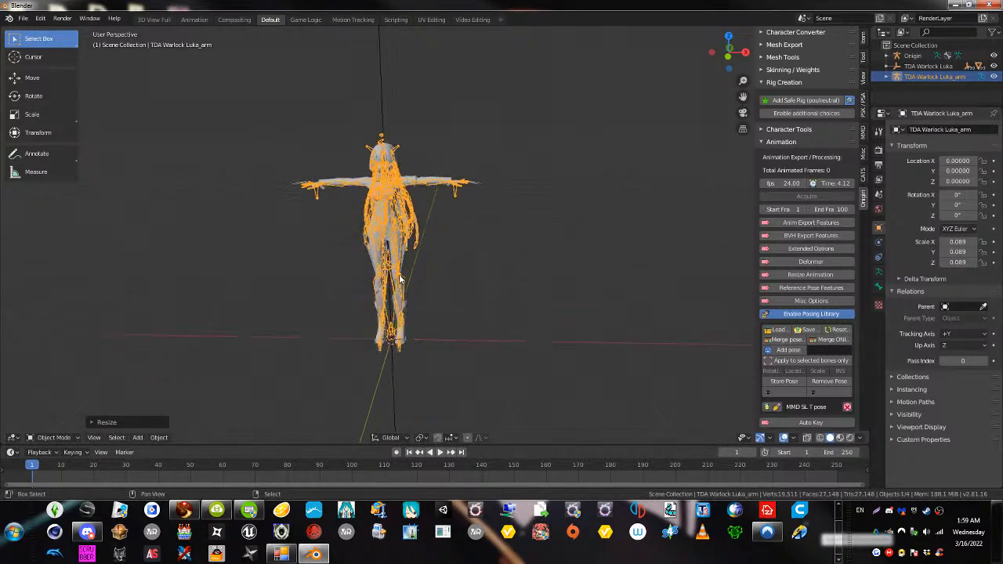
pyautogui.scroll(5, 407, 235)
pyautogui.scroll(6, 412, 226)
pyautogui.scroll(-2, 414, 252)
pyautogui.moveTo(428, 251); pyautogui.dragTo(420, 150, button='middle')
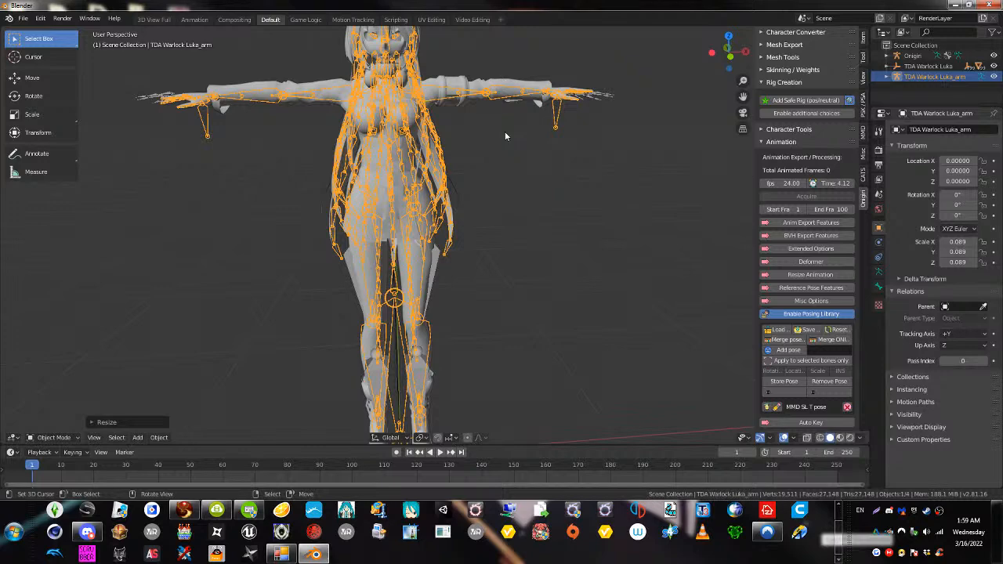
pyautogui.moveTo(505, 136); pyautogui.dragTo(440, 207, button='middle')
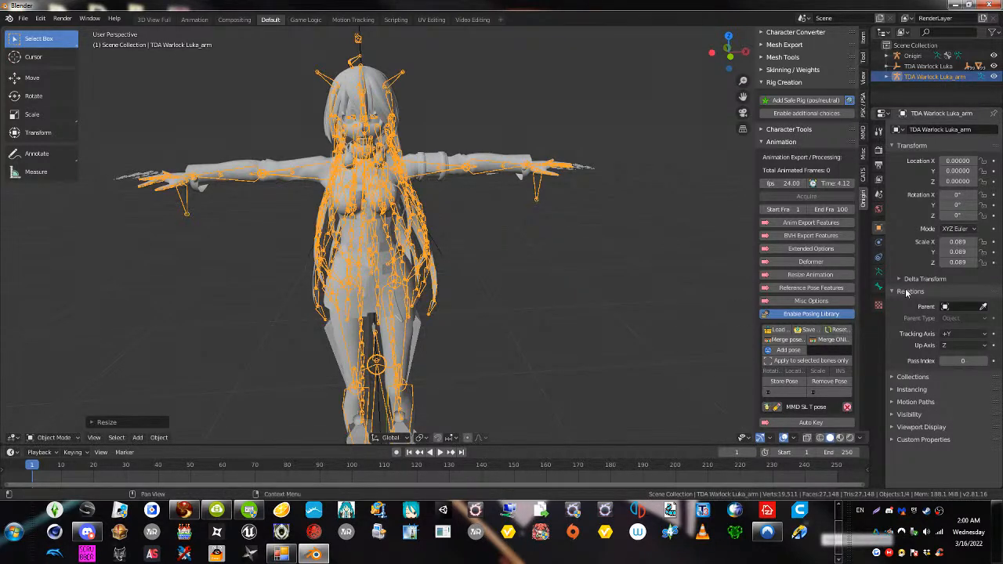
# Select the TDA Warlock Luka mesh and delete all of its shape keys
pyautogui.click(448, 166)
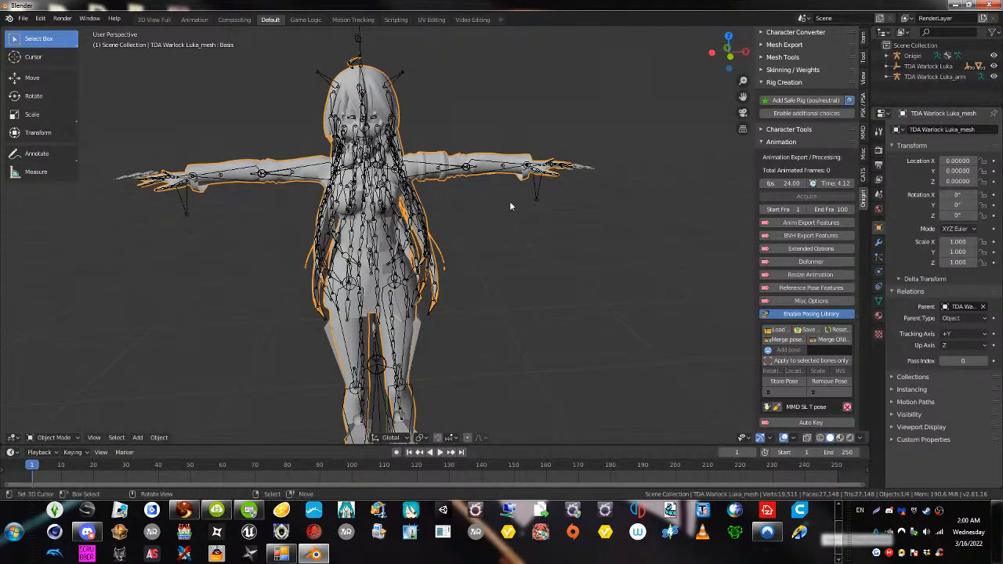
pyautogui.click(878, 300)
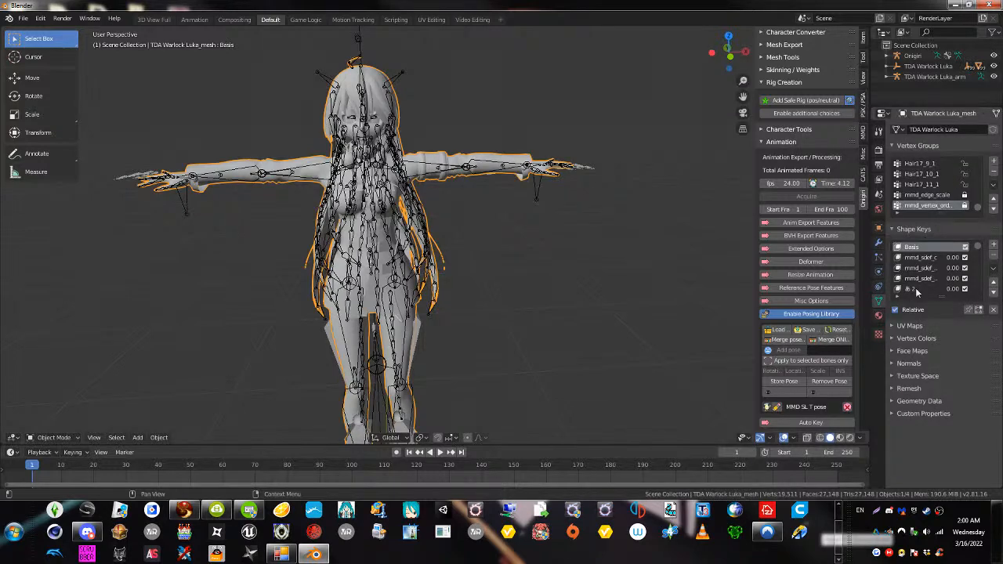
pyautogui.click(991, 270)
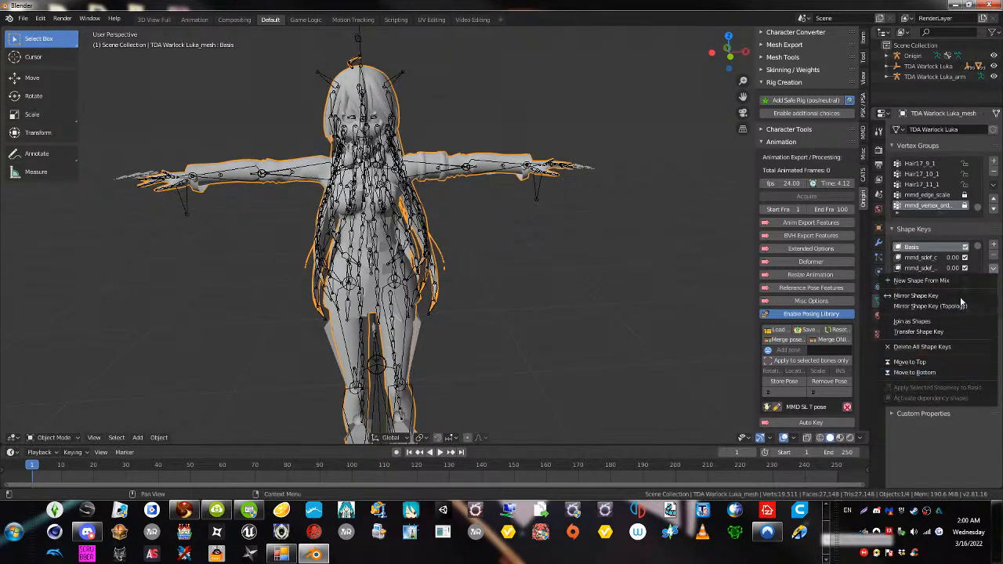
pyautogui.click(992, 269)
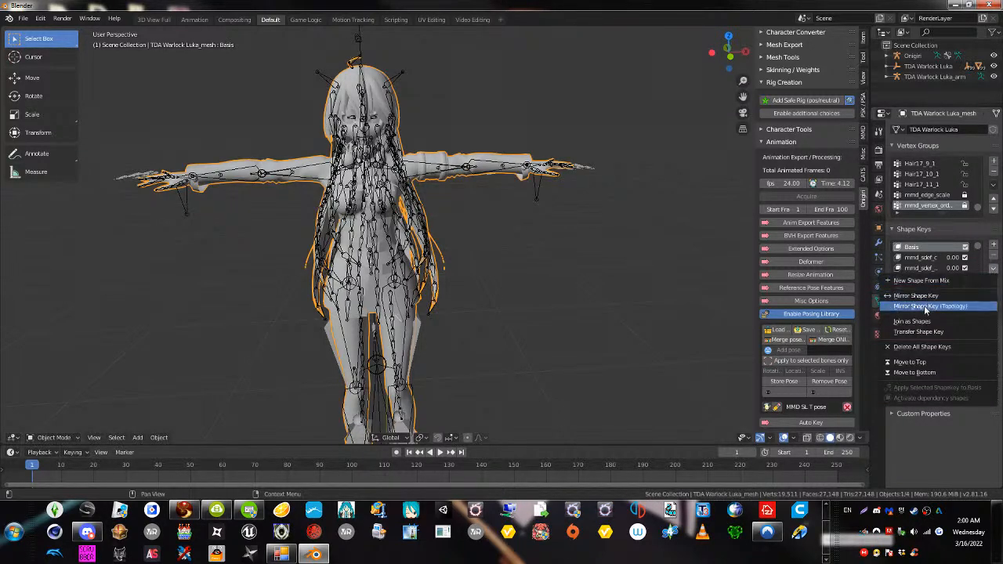
pyautogui.click(921, 348)
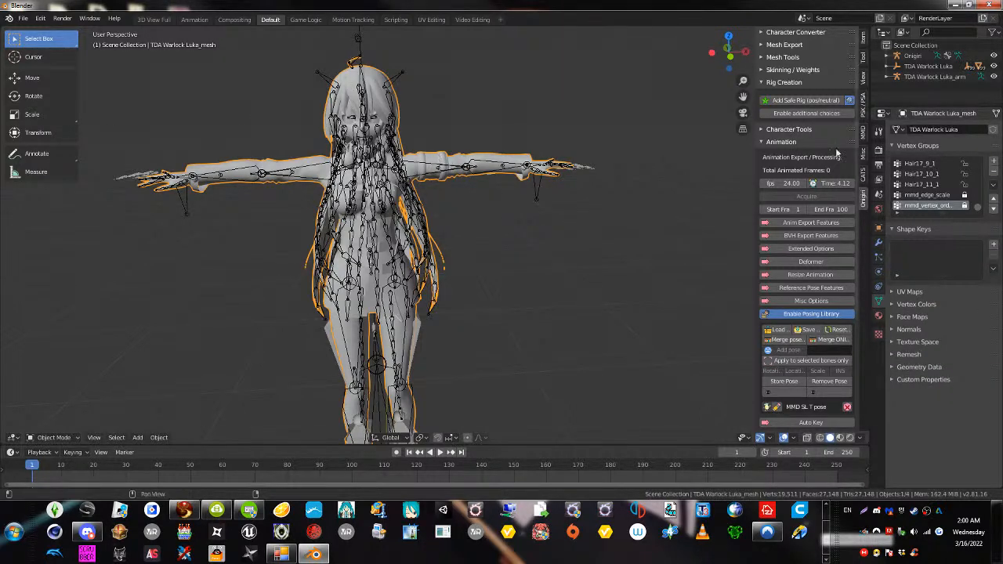
# Duplicate the Luka mesh's armature modifier and apply the original so the T-pose is baked into the mesh
pyautogui.click(473, 167)
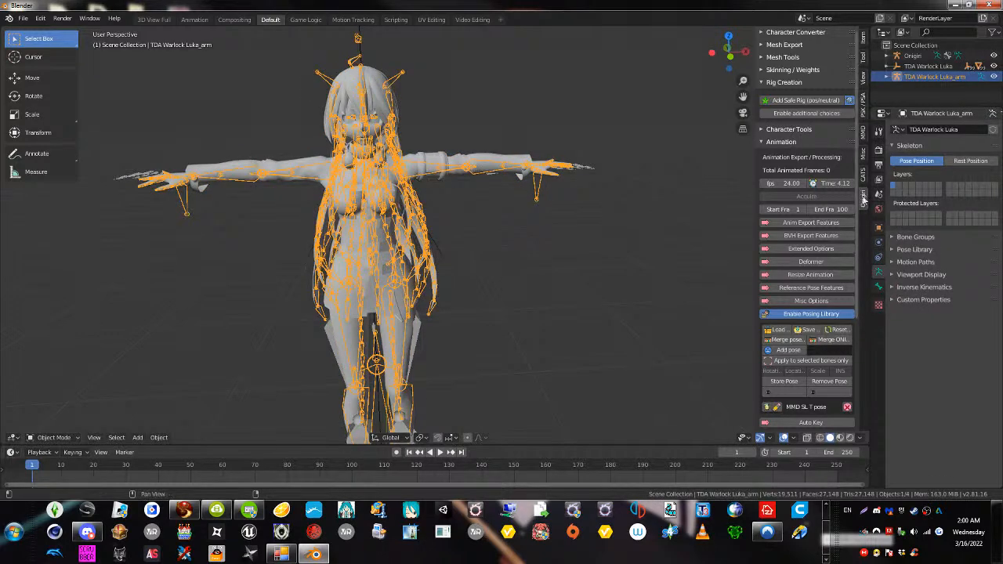
pyautogui.click(880, 244)
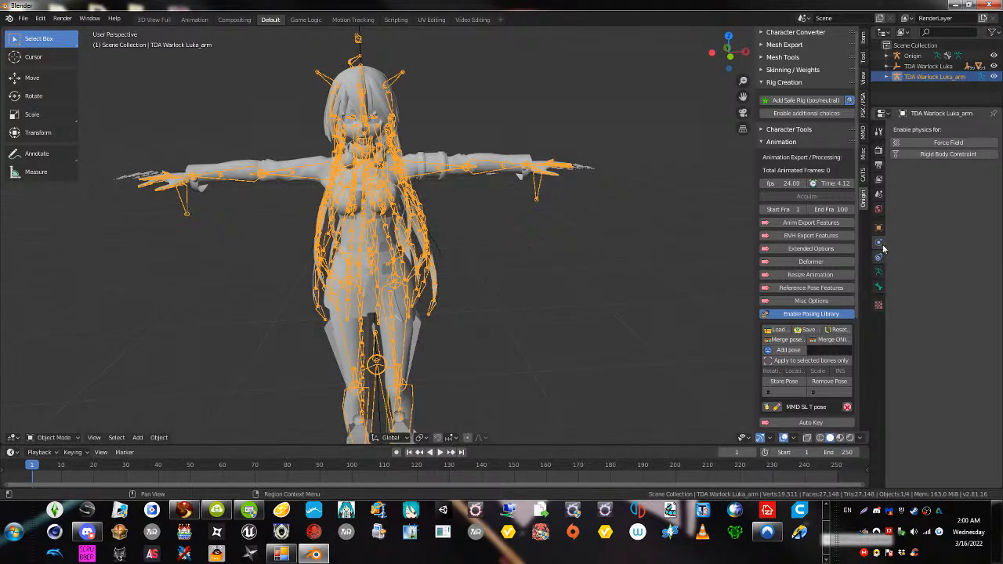
pyautogui.click(454, 164)
pyautogui.click(878, 242)
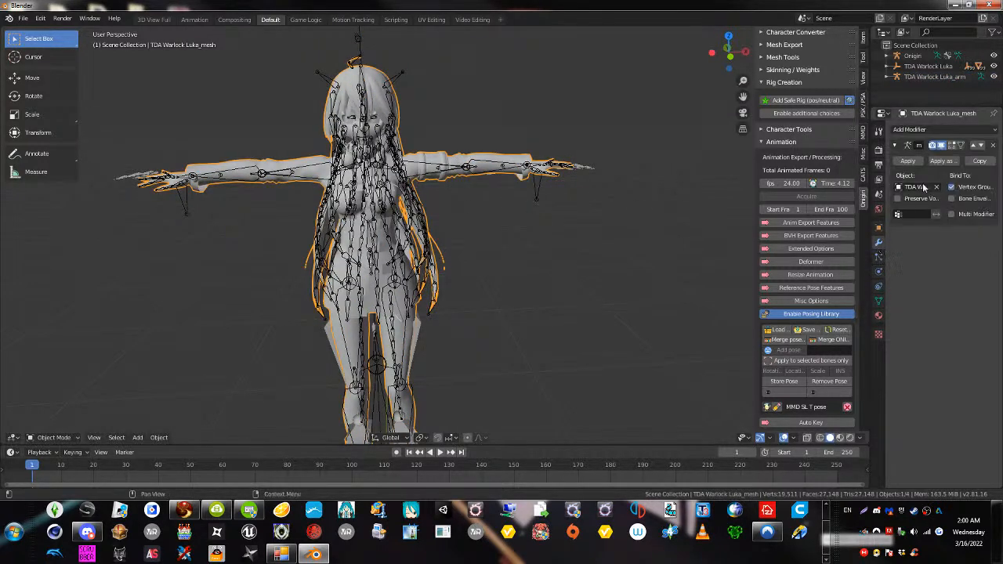
pyautogui.click(979, 161)
pyautogui.click(905, 161)
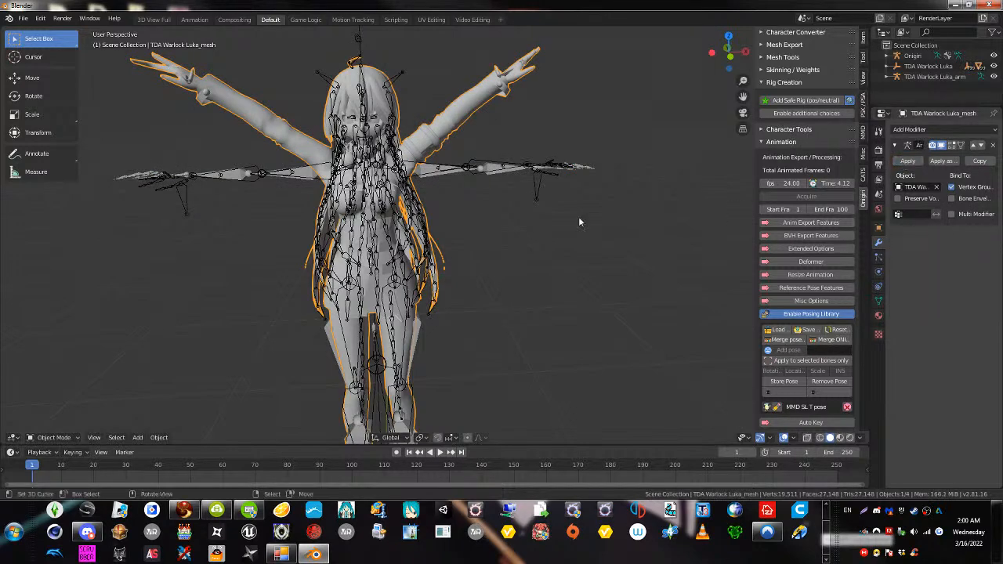
# Apply the armature's current pose as its rest pose, then select its left upper-arm bone and check the mesh alignment
pyautogui.click(441, 164)
pyautogui.click(52, 438)
pyautogui.click(66, 398)
pyautogui.click(52, 437)
pyautogui.click(65, 405)
pyautogui.click(137, 437)
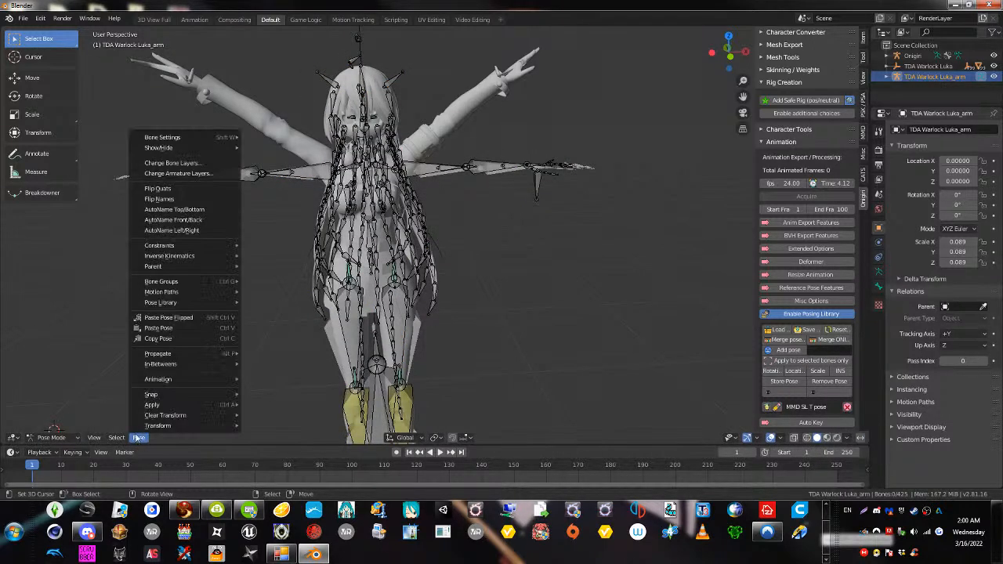
pyautogui.moveTo(166, 404)
pyautogui.click(286, 404)
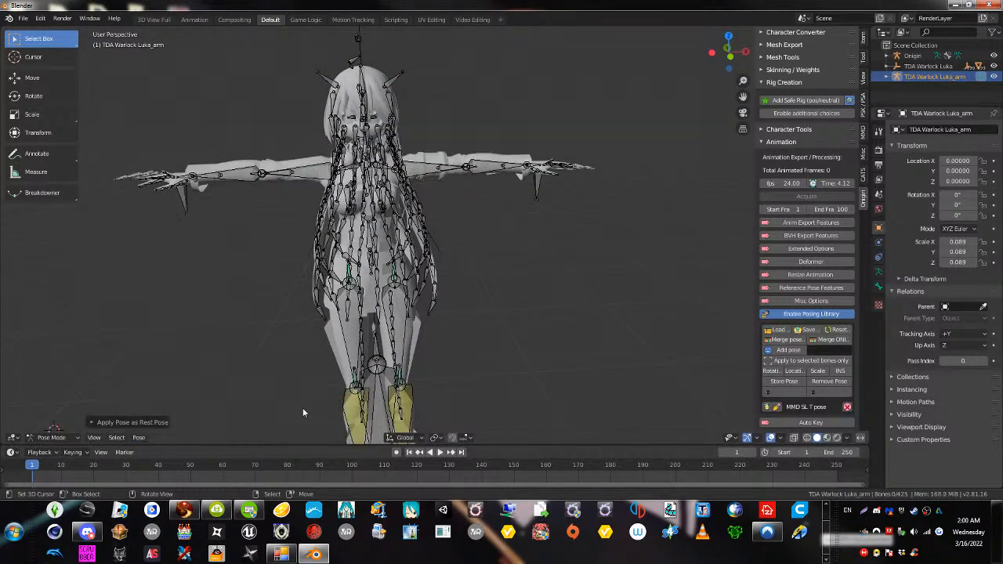
pyautogui.click(428, 154)
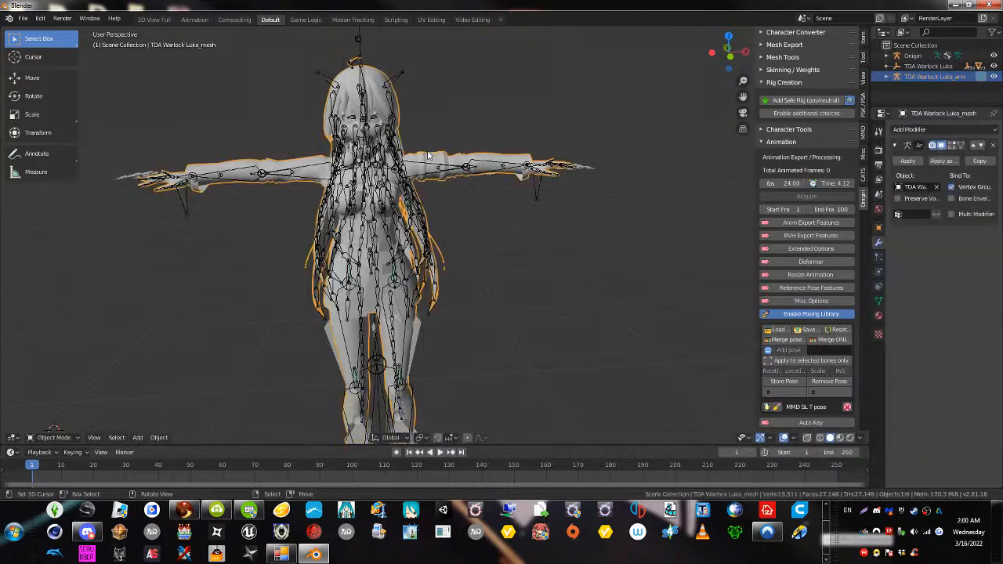
pyautogui.click(396, 73)
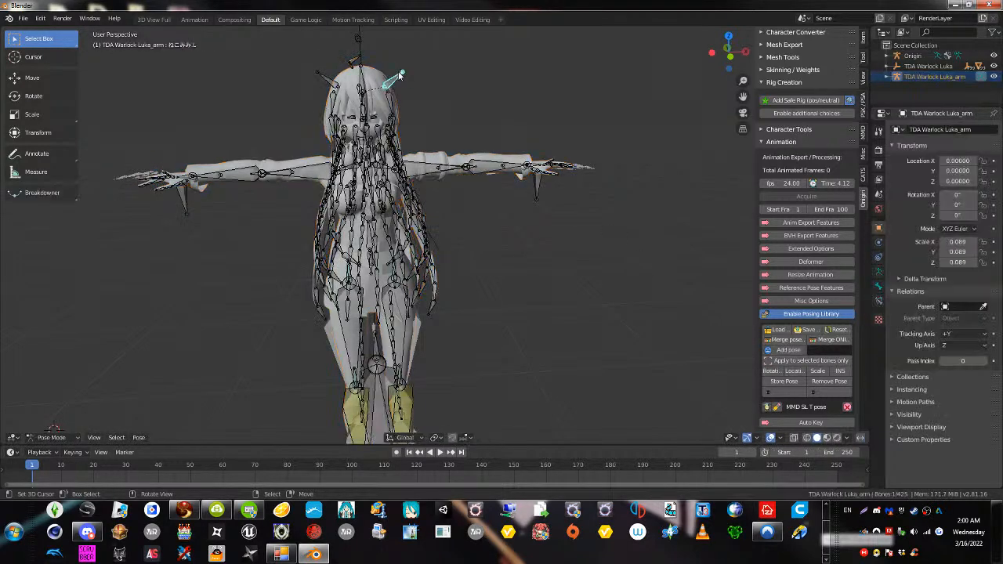
pyautogui.click(417, 164)
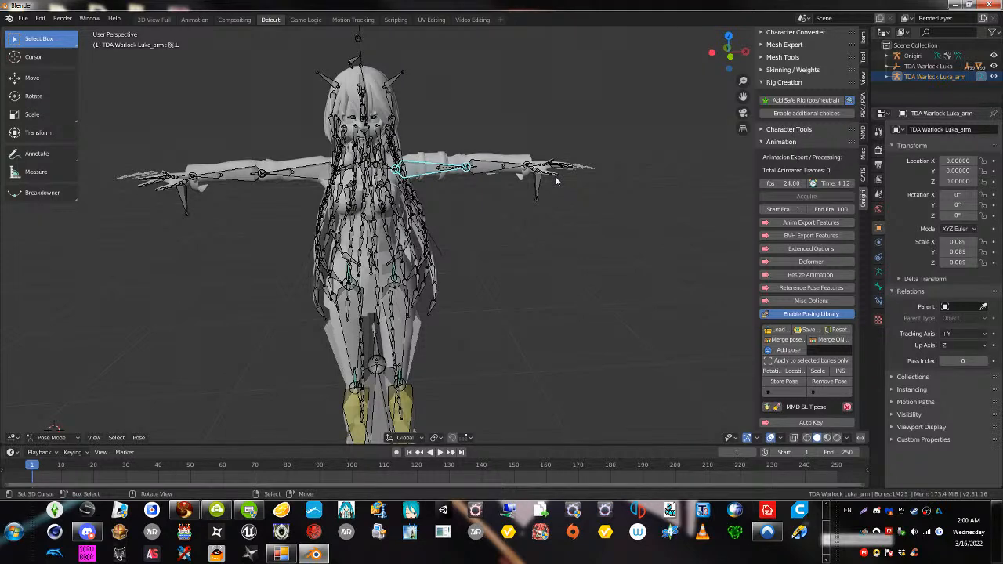
pyautogui.moveTo(422, 174); pyautogui.dragTo(441, 168, button='middle')
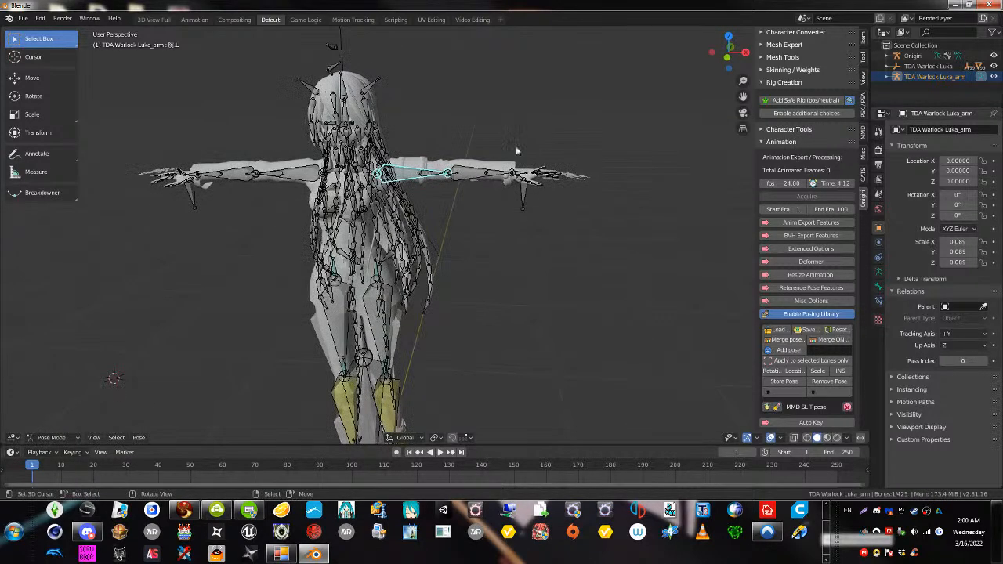
# Expand the Character Converter options and save the scene to the desktop as untitled.blend
pyautogui.click(795, 33)
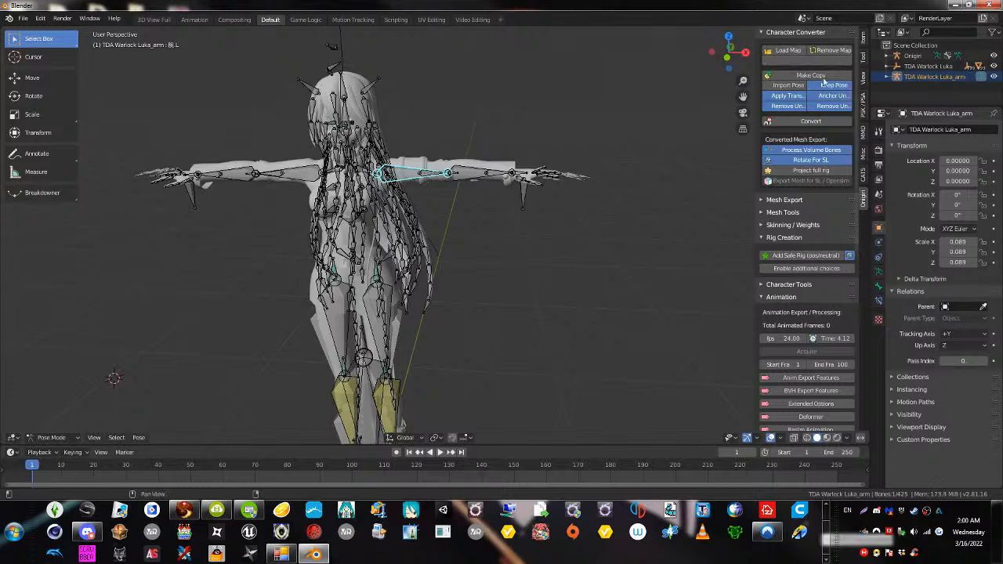
pyautogui.click(788, 50)
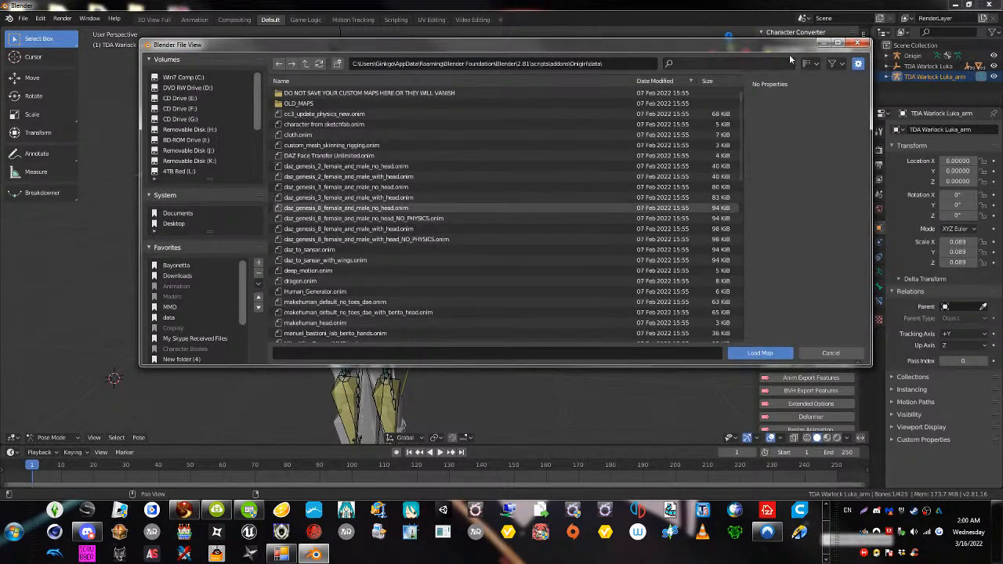
pyautogui.click(859, 43)
pyautogui.click(24, 18)
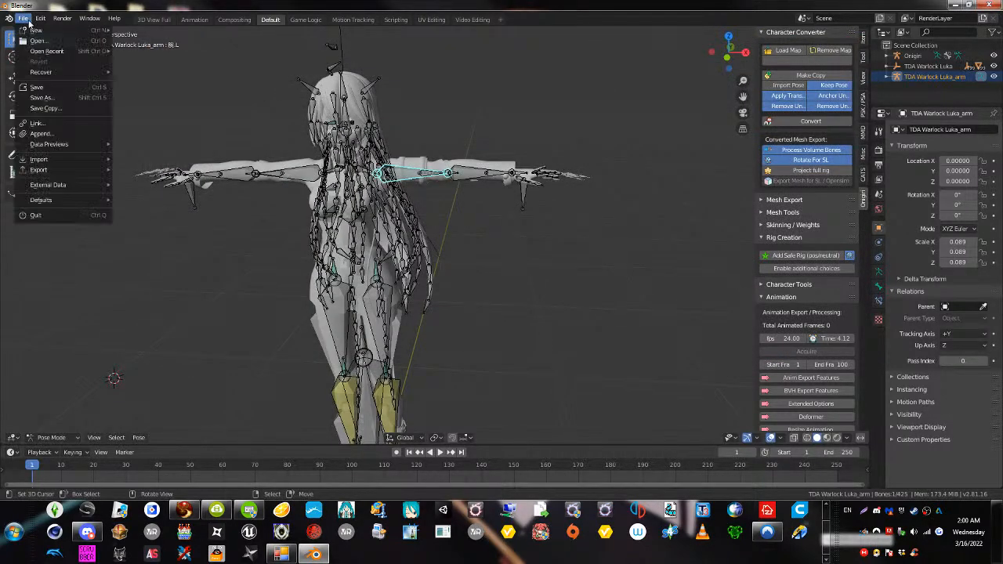
pyautogui.click(43, 88)
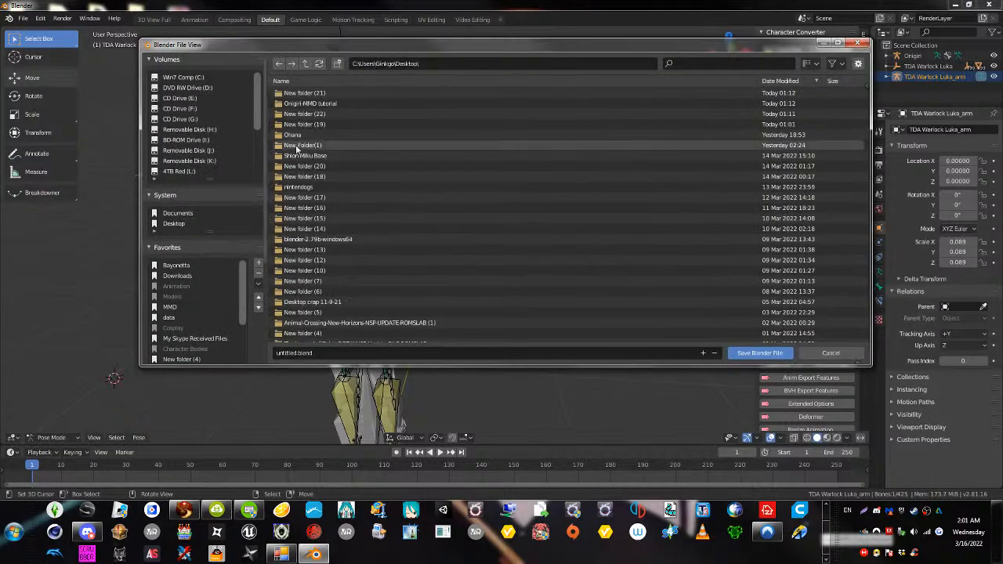
pyautogui.click(758, 354)
pyautogui.moveTo(366, 186); pyautogui.dragTo(495, 234, button='middle')
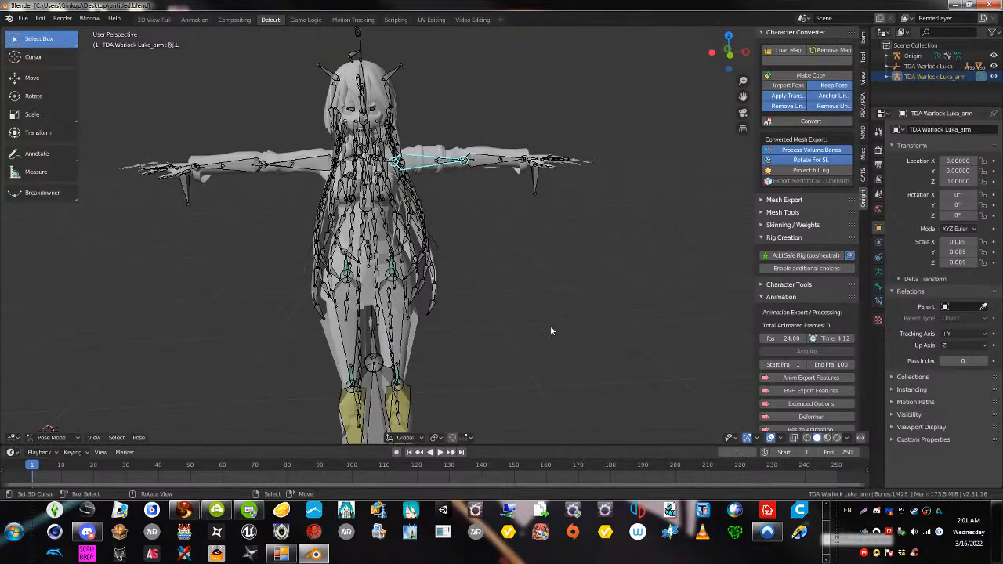
# Load the bone map MMD map with breasts.onim from the desktop's Onigiri-MMD tutorial folder onto the armature
pyautogui.click(788, 51)
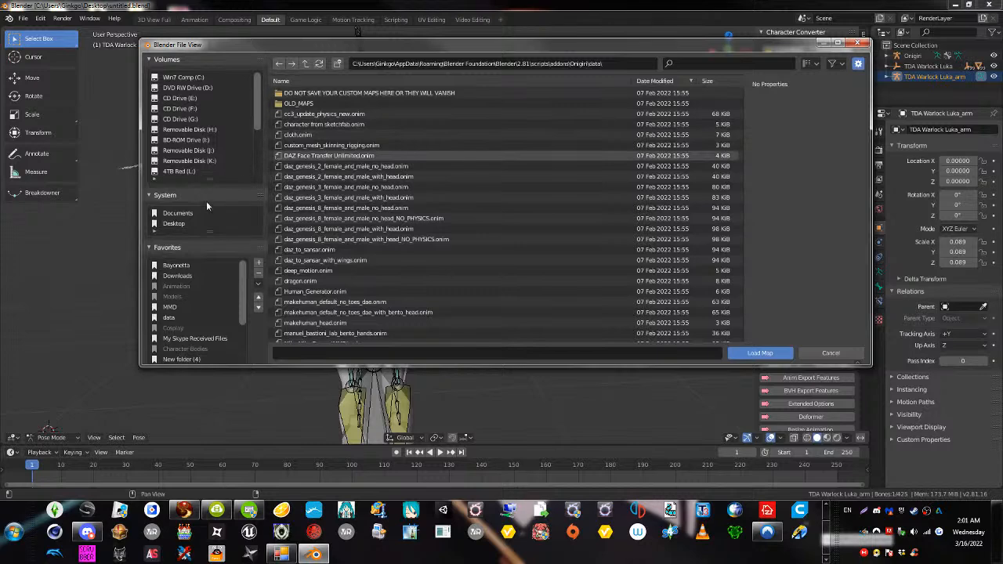
pyautogui.click(173, 224)
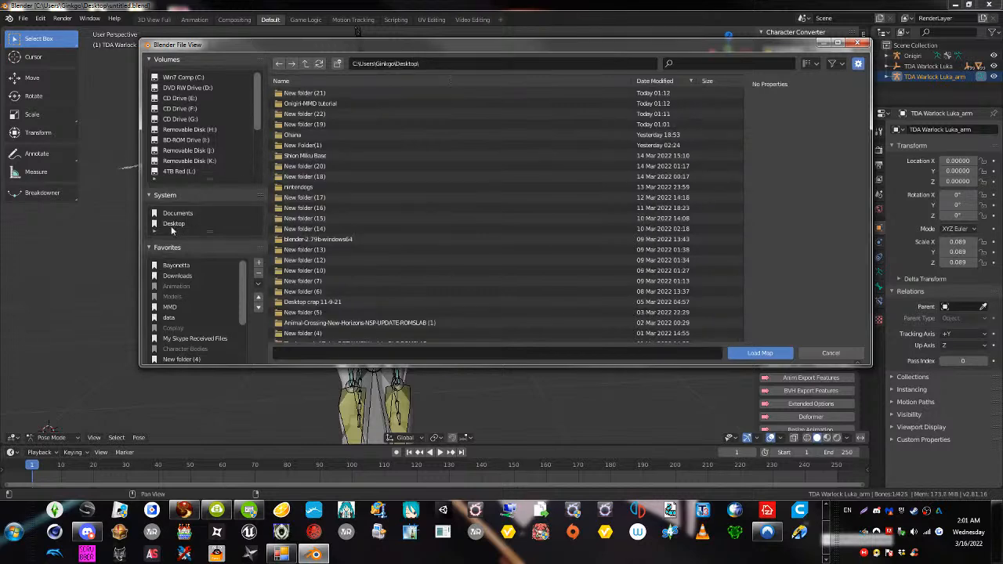
pyautogui.doubleClick(317, 103)
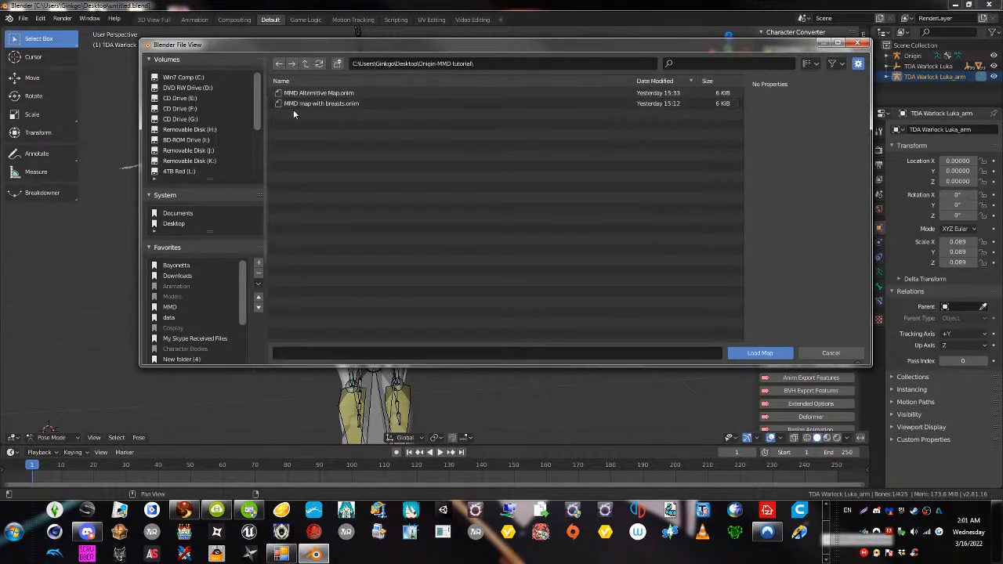
pyautogui.doubleClick(319, 103)
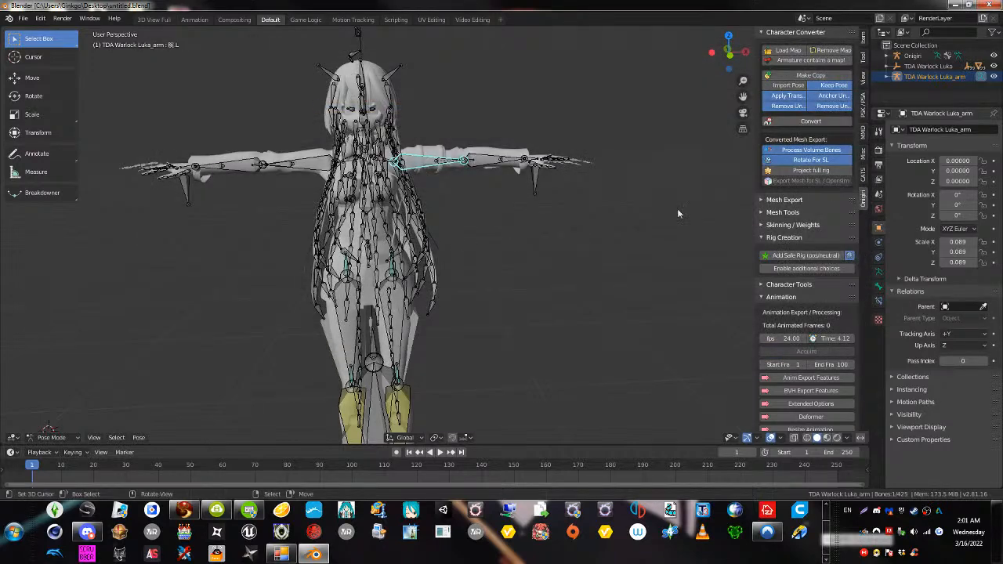
# Convert the mapped armature with the Character Converter and select the converted Luka mesh
pyautogui.click(799, 122)
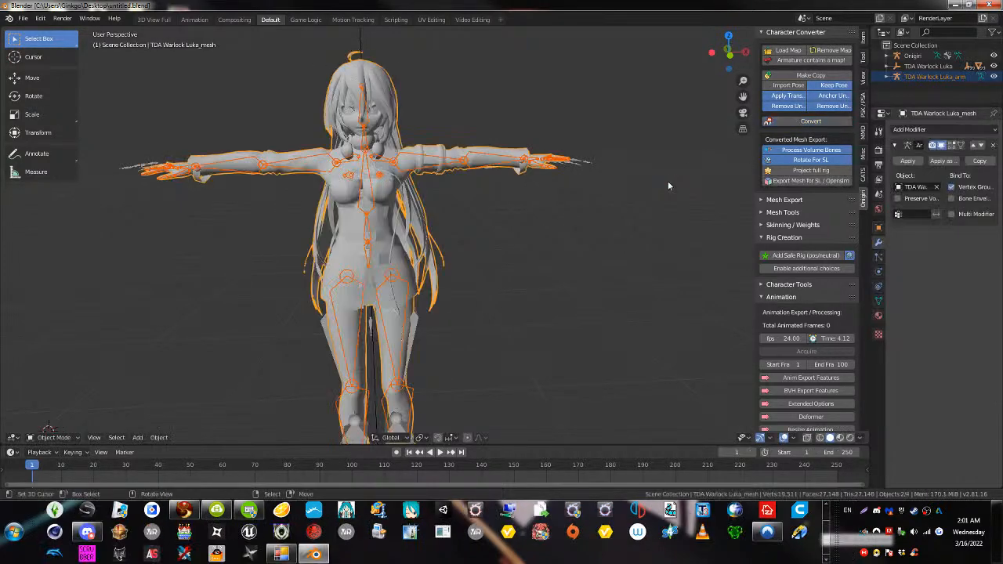
pyautogui.keyDown('shift'); pyautogui.moveTo(389, 255); pyautogui.dragTo(393, 227, button='middle'); pyautogui.keyUp('shift')
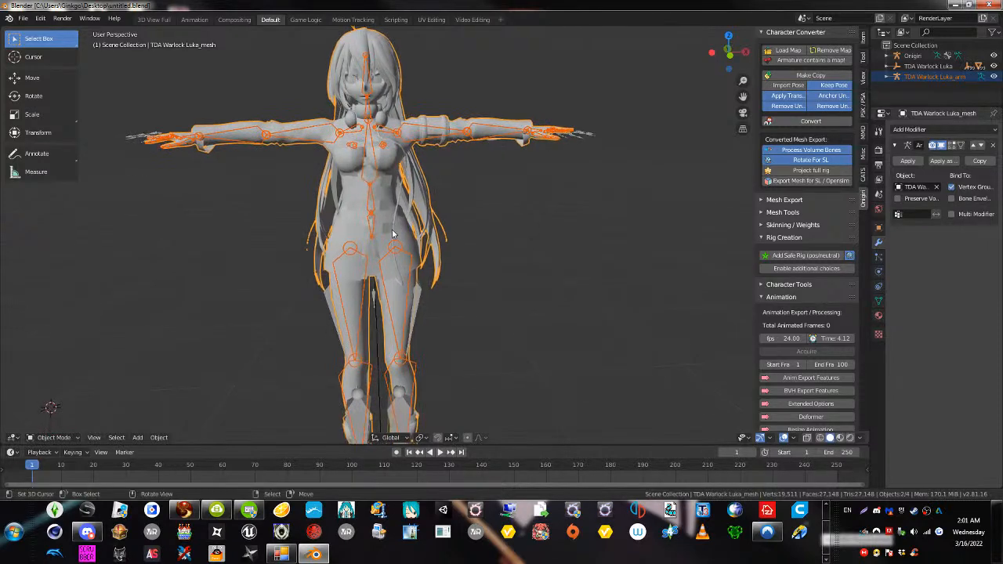
pyautogui.keyDown('shift'); pyautogui.moveTo(366, 321); pyautogui.dragTo(367, 271, button='middle'); pyautogui.keyUp('shift')
pyautogui.click(399, 232)
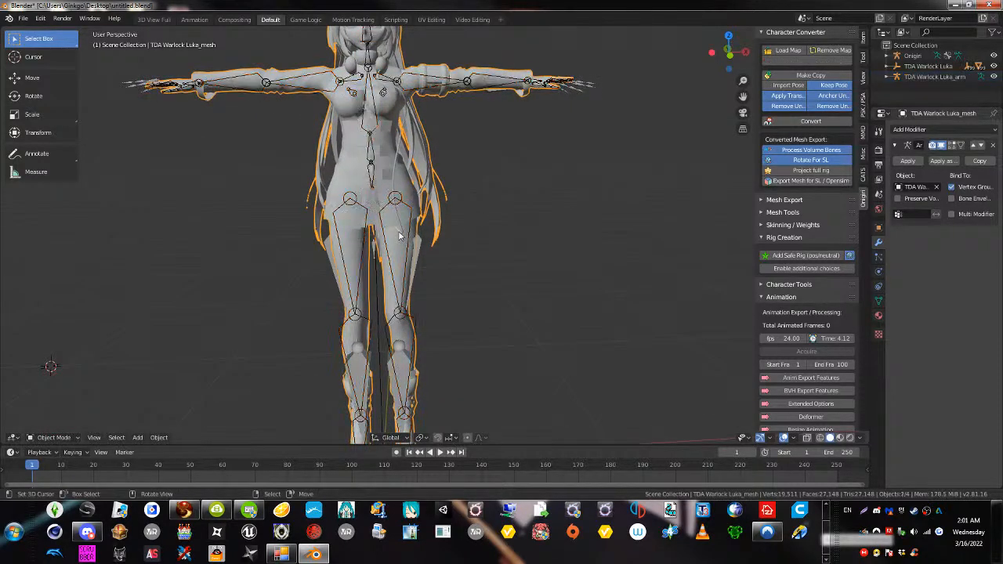
# Put the converted Luka armature in Pose Mode and test-rotate its right shoulder bone to check the arm deformation, leaving the pose as it was
pyautogui.click(305, 74)
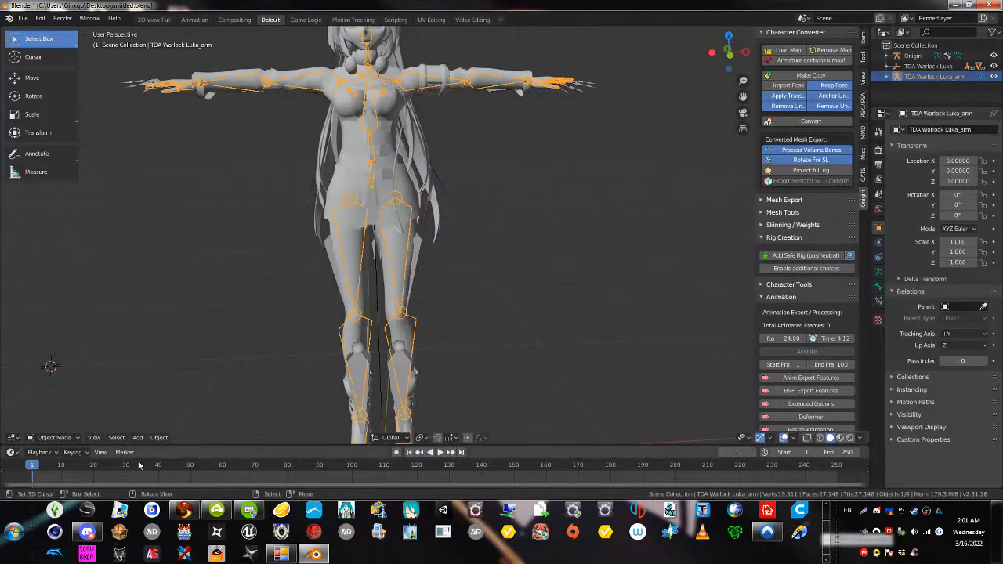
pyautogui.click(53, 437)
pyautogui.click(53, 403)
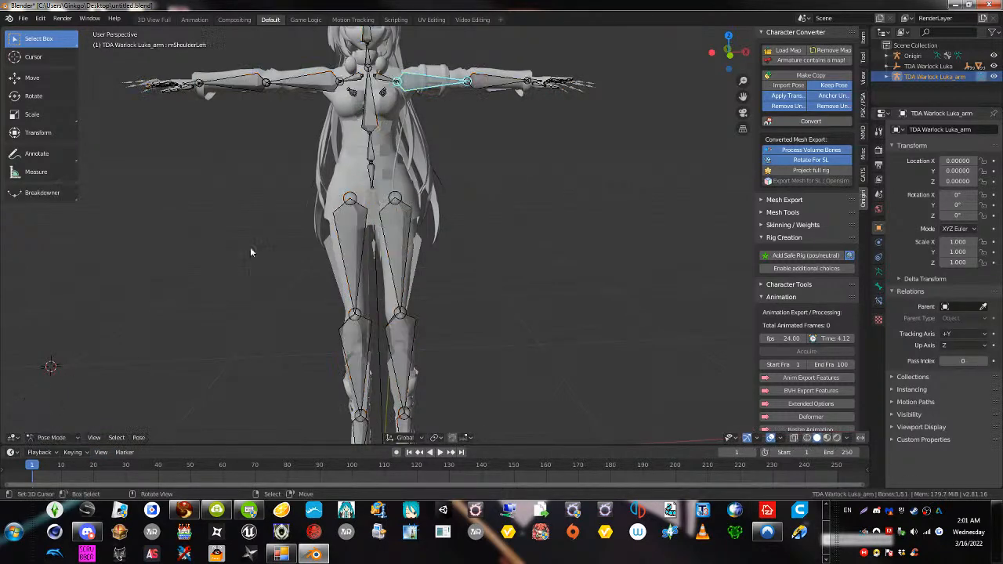
pyautogui.click(315, 91)
pyautogui.press('r')
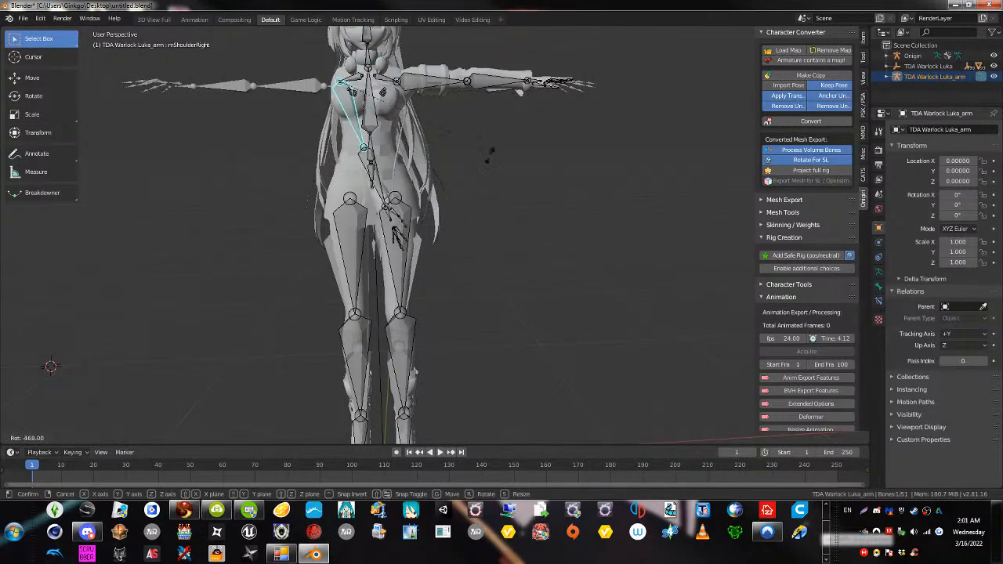
pyautogui.rightClick(384, 158)
# Test-rotate the mChest and mPelvis bones to check how the converted mesh follows, cancelling each rotation
pyautogui.rightClick(376, 121)
pyautogui.rightClick(367, 120)
pyautogui.press('r')
pyautogui.rightClick(269, 187)
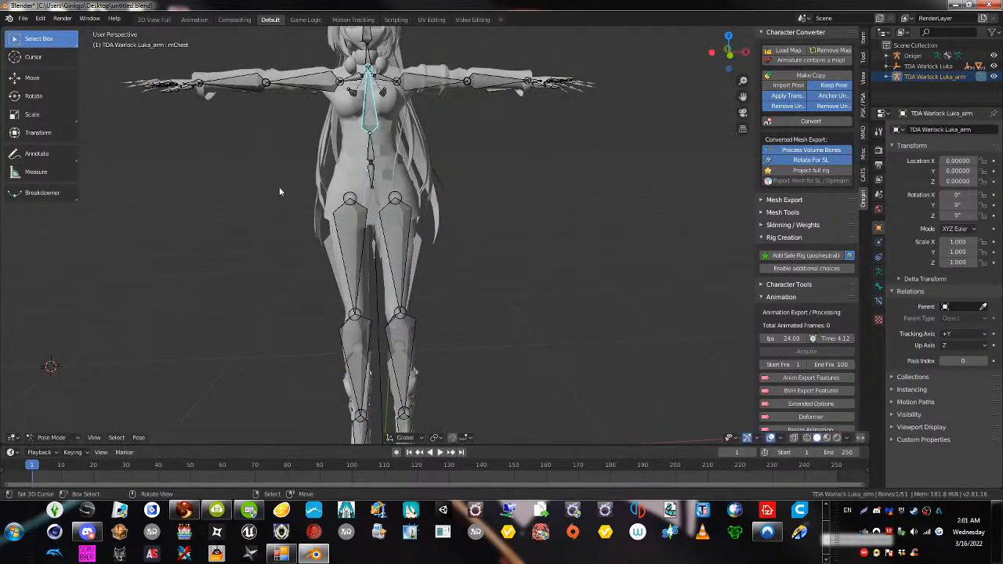
pyautogui.rightClick(372, 171)
pyautogui.press('r')
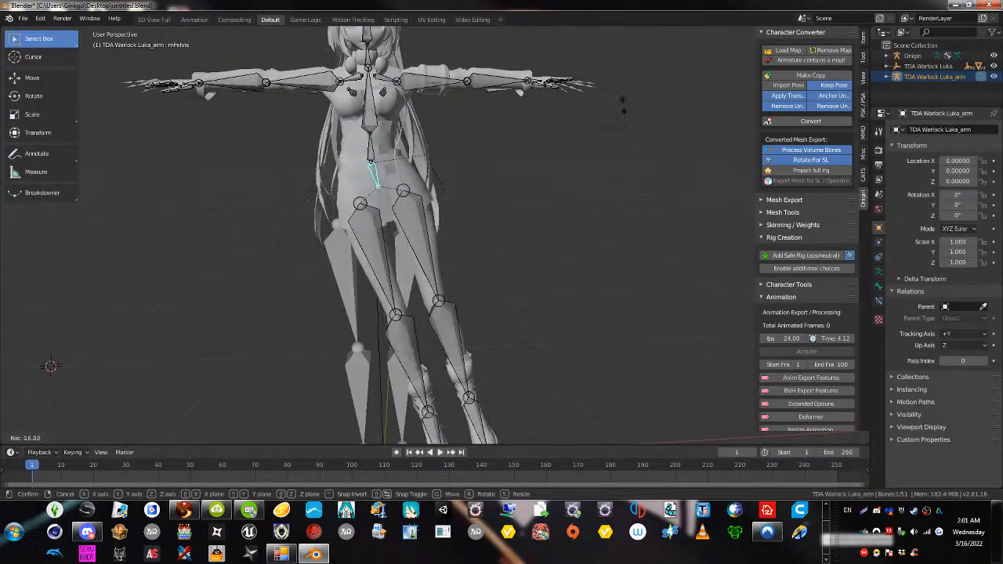
pyautogui.rightClick(543, 141)
# Rotate the right hip bone mHipRight outward to test whether the leg mesh follows it
pyautogui.rightClick(376, 271)
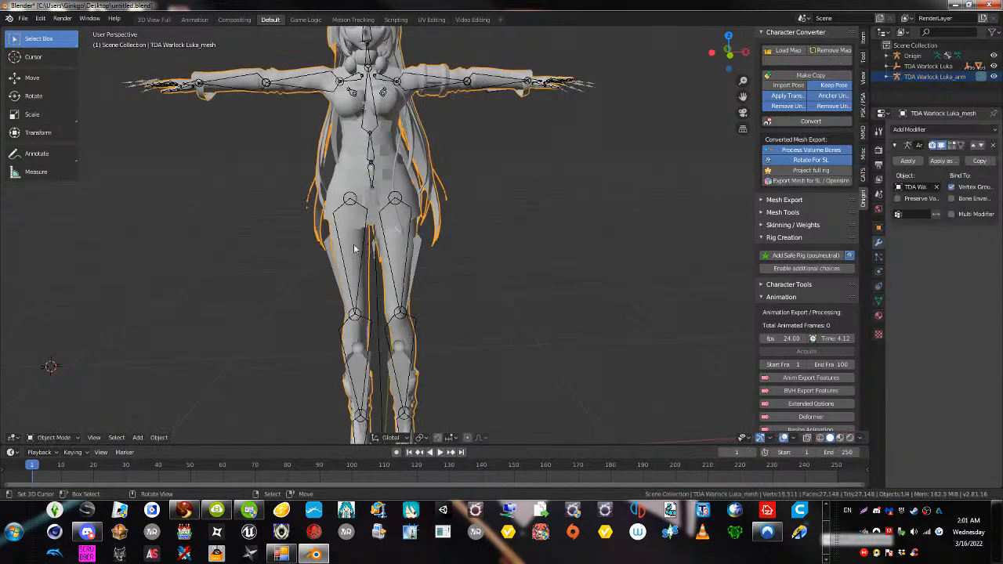
pyautogui.rightClick(352, 240)
pyautogui.press('r')
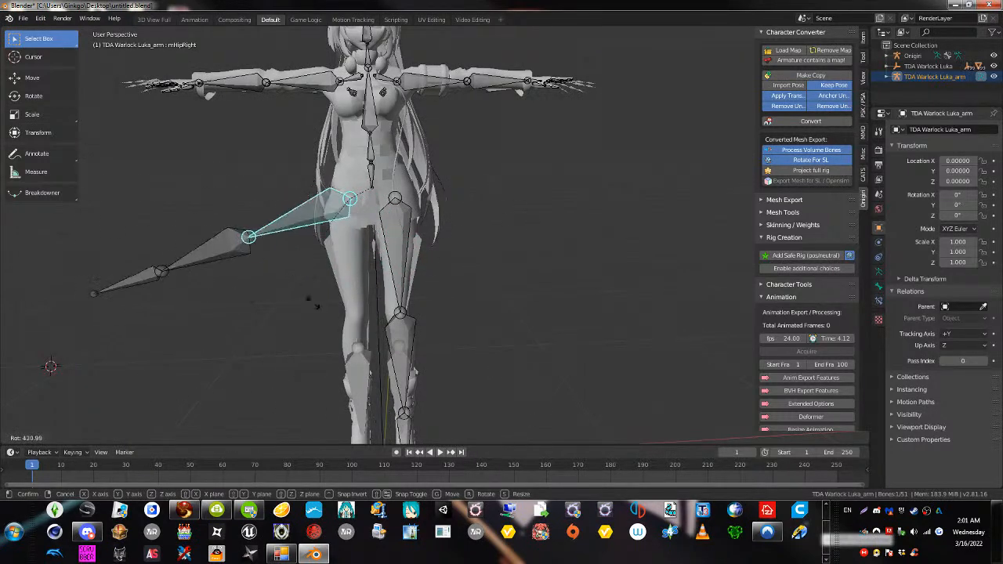
pyautogui.rightClick(337, 342)
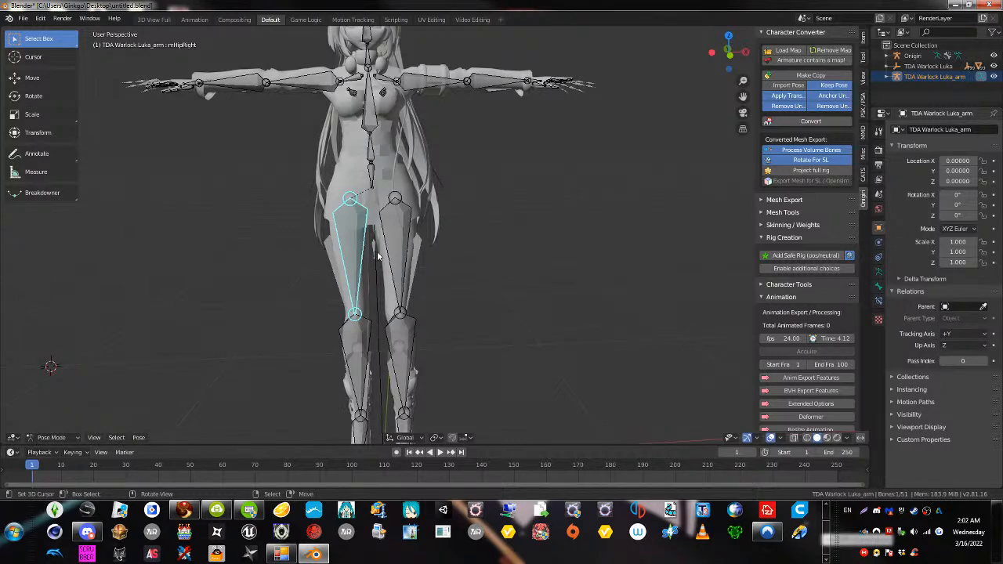
pyautogui.press('r')
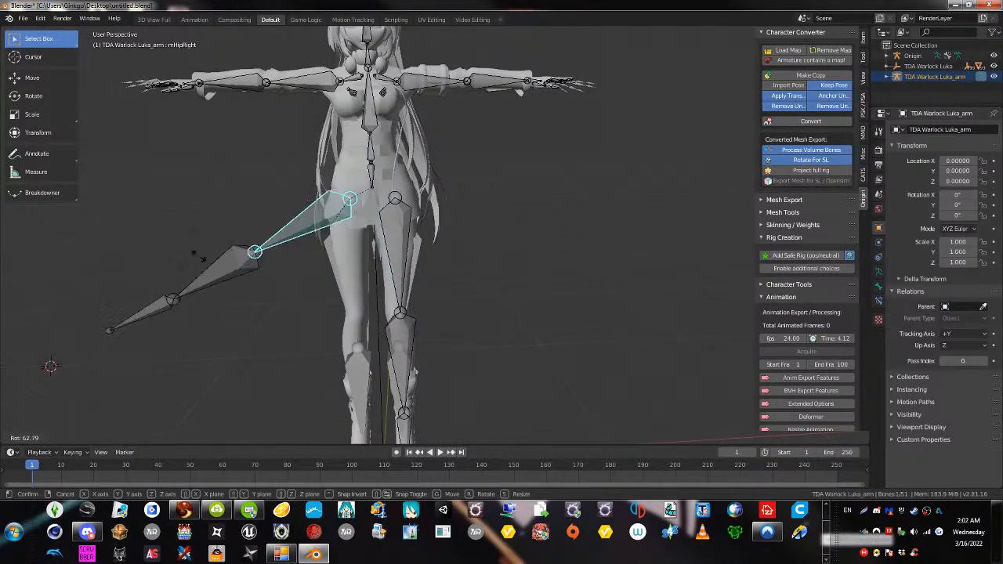
pyautogui.click(398, 311)
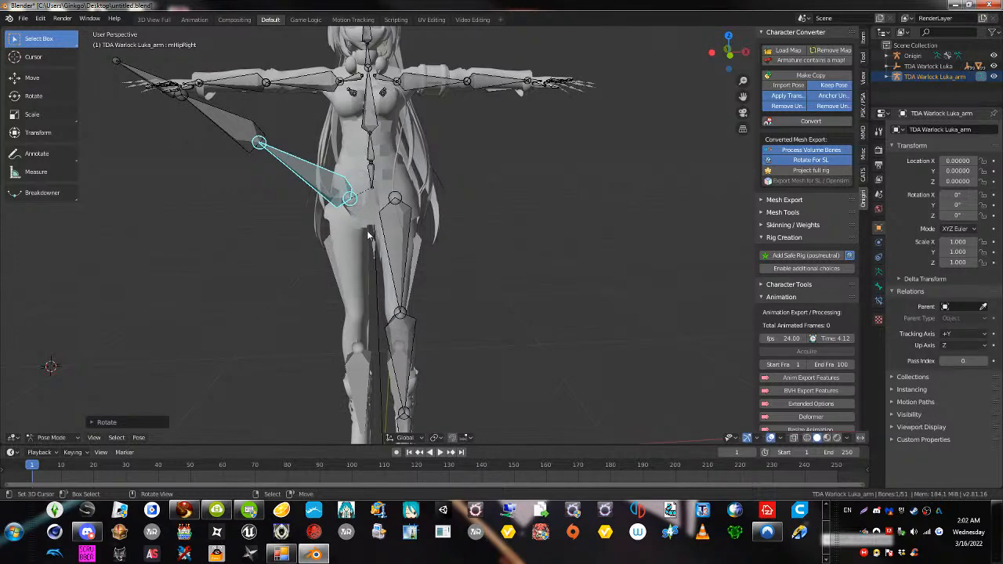
pyautogui.press('r')
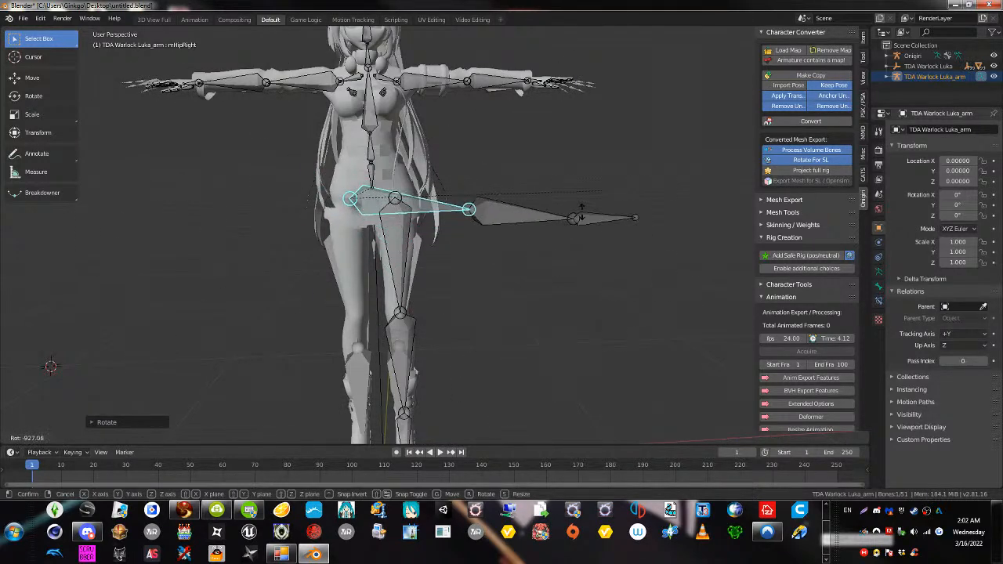
pyautogui.click(436, 226)
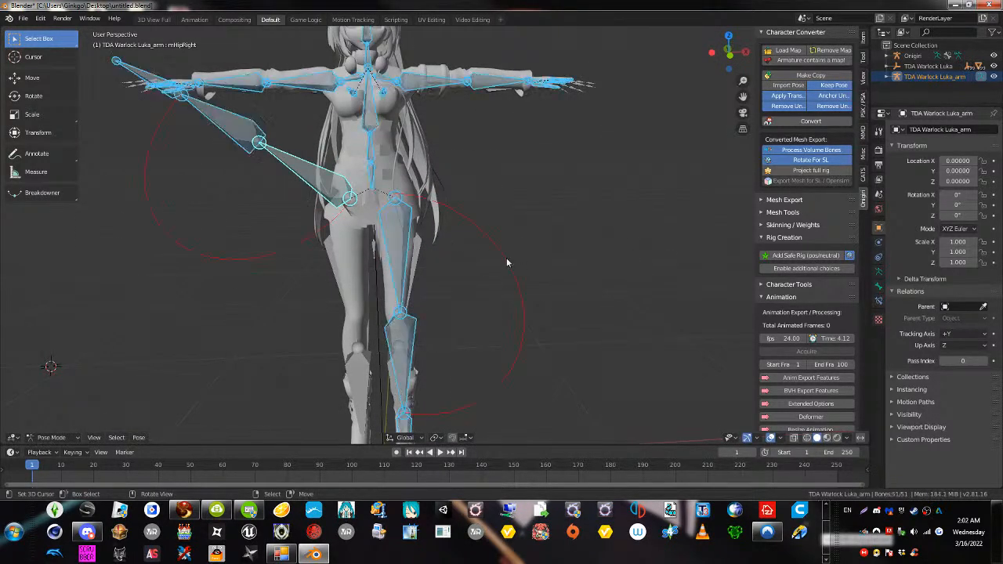
# Select all the armature's bones and try to step back through the Undo History
pyautogui.press('a')
pyautogui.press('F3')
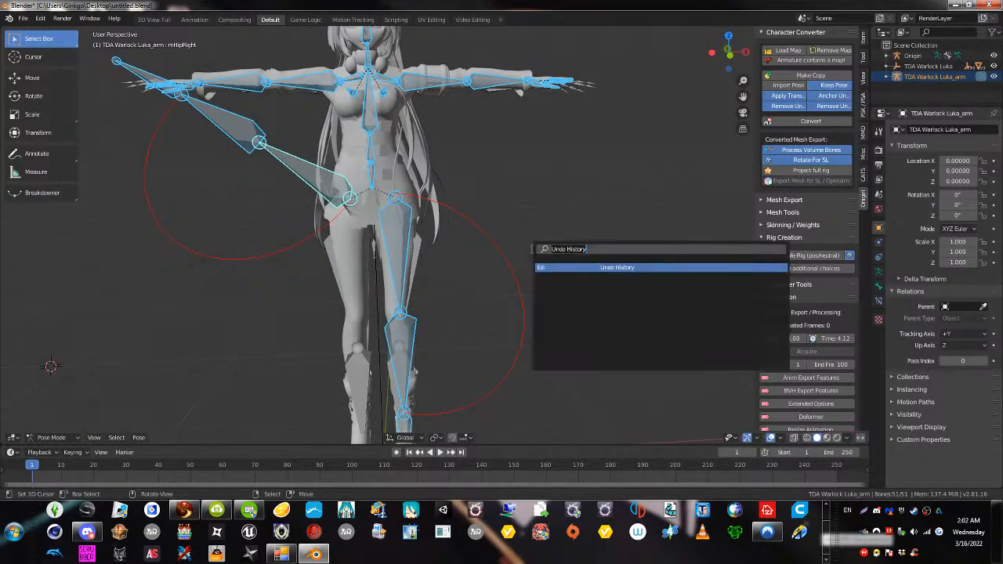
pyautogui.press('Return')
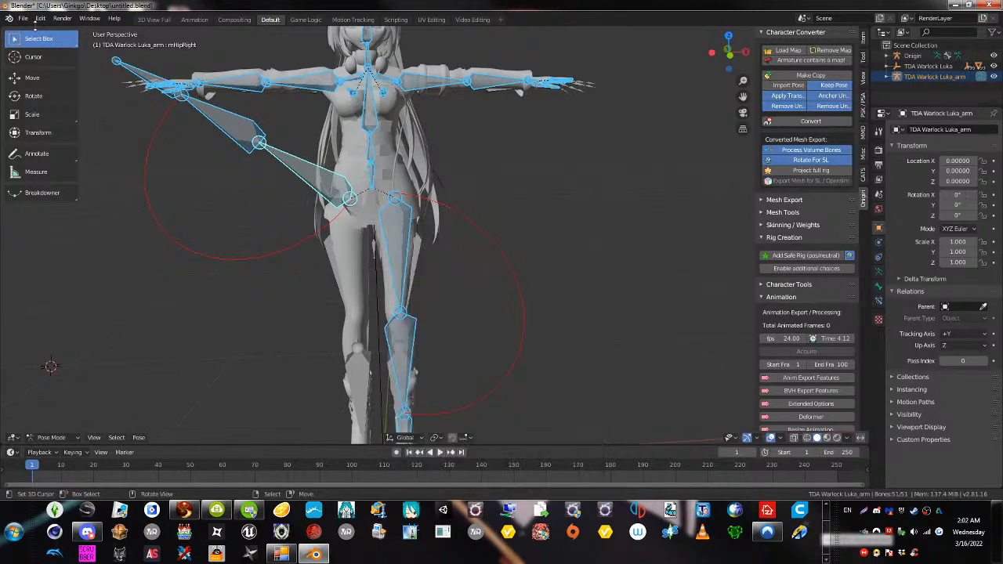
# Revert untitled.blend to its last saved version
pyautogui.click(24, 19)
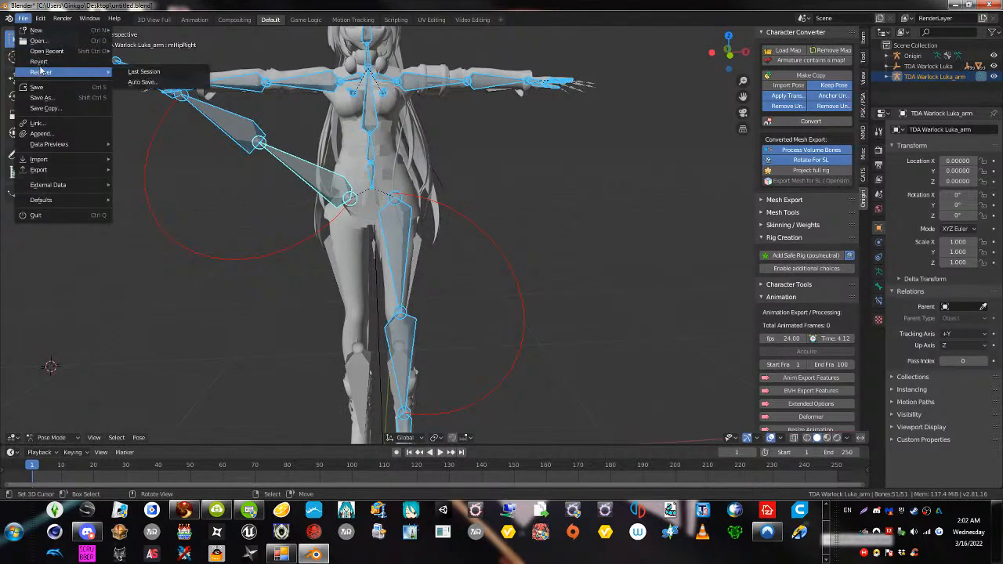
pyautogui.click(41, 63)
pyautogui.click(43, 67)
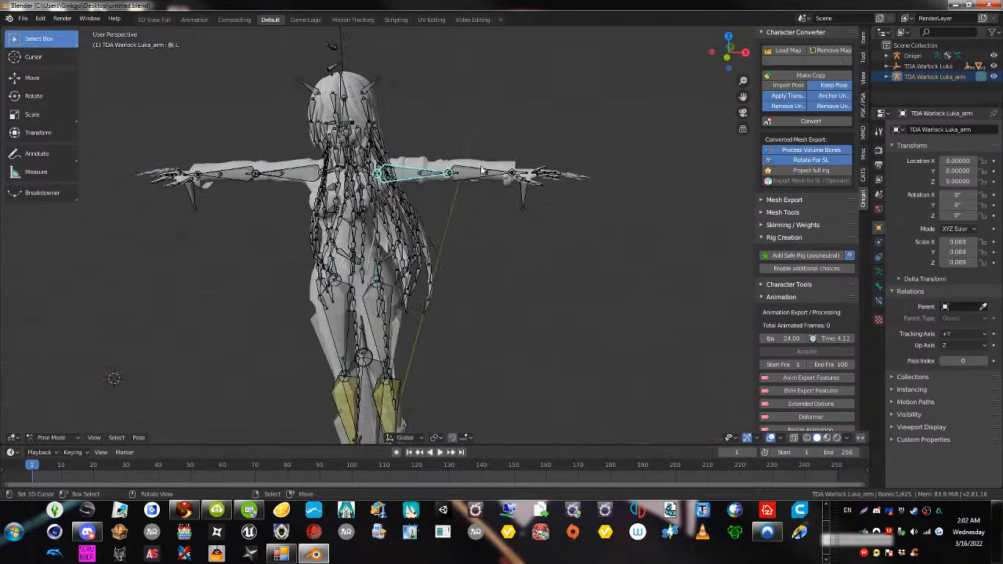
pyautogui.moveTo(638, 114); pyautogui.dragTo(521, 189, button='middle')
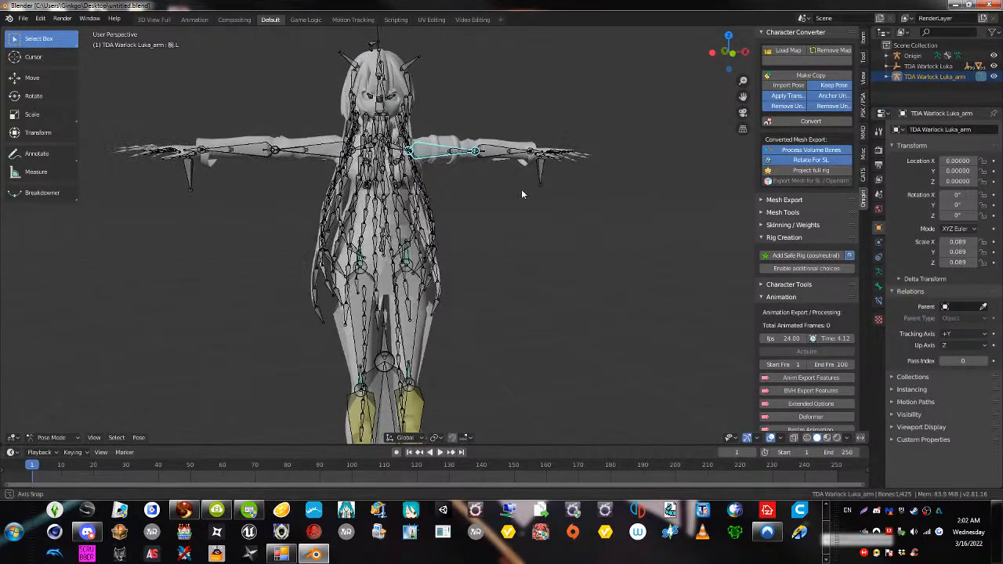
pyautogui.click(786, 50)
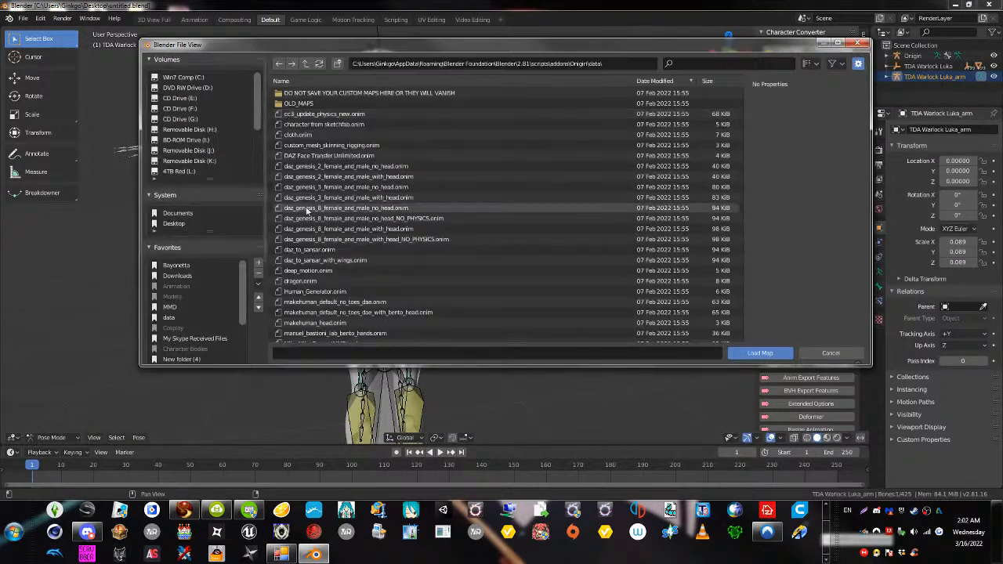
pyautogui.click(832, 352)
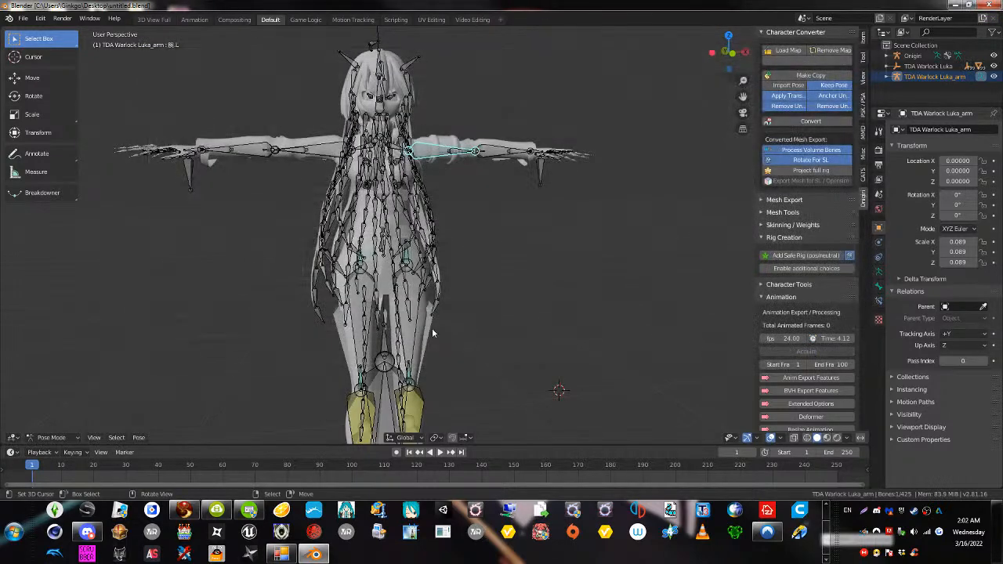
# Test-rotate the right upper-leg bone 足.R of the original armature to check whether the thigh mesh follows
pyautogui.scroll(1, 363, 332)
pyautogui.keyDown('shift'); pyautogui.moveTo(363, 332); pyautogui.dragTo(392, 225, button='middle'); pyautogui.keyUp('shift')
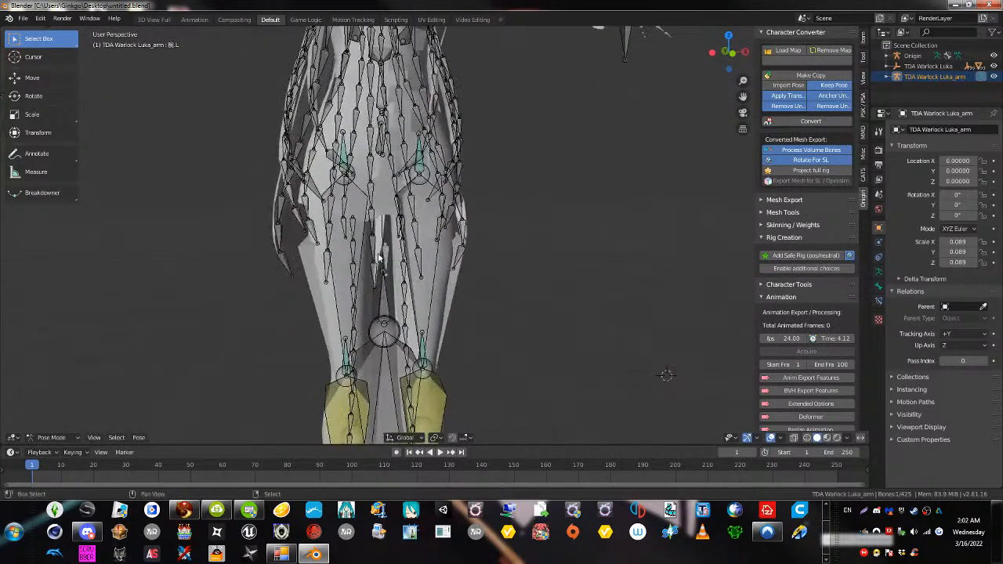
pyautogui.rightClick(340, 297)
pyautogui.rightClick(341, 297)
pyautogui.press('r')
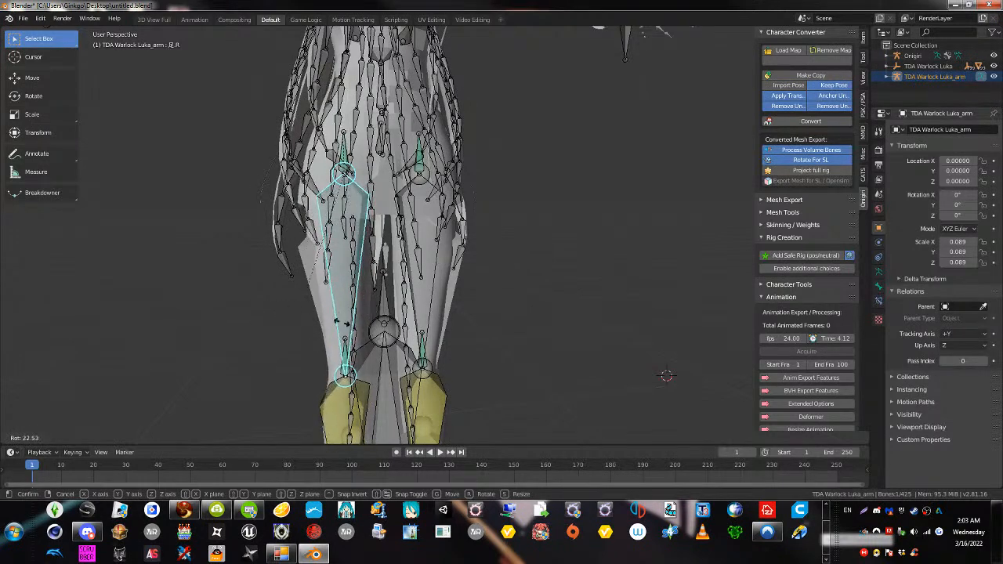
pyautogui.click(313, 337)
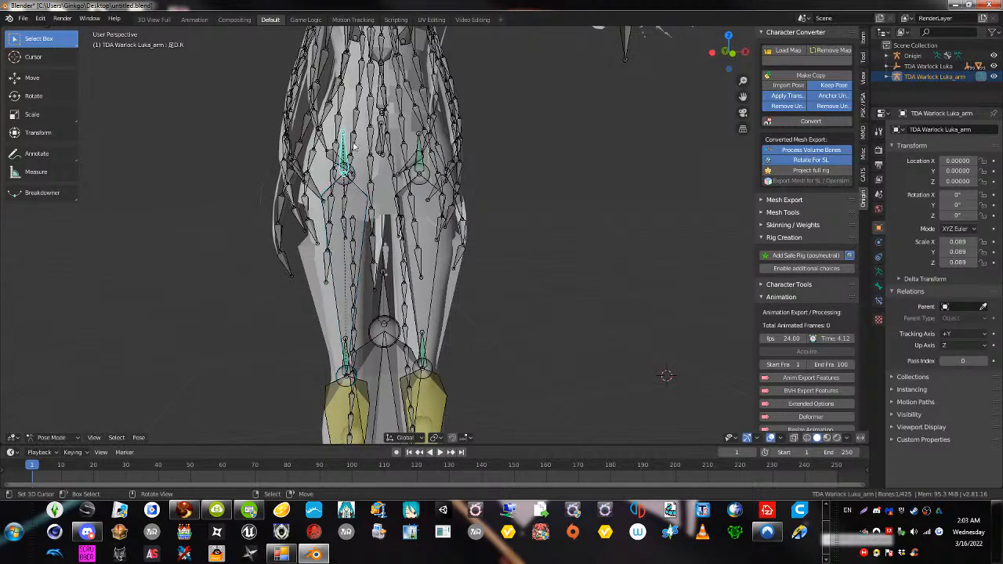
# Test-rotate the right leg's 足D.R bone and 足.R again to compare which one deforms the mesh, cancelling each rotation
pyautogui.press('r')
pyautogui.press('r')
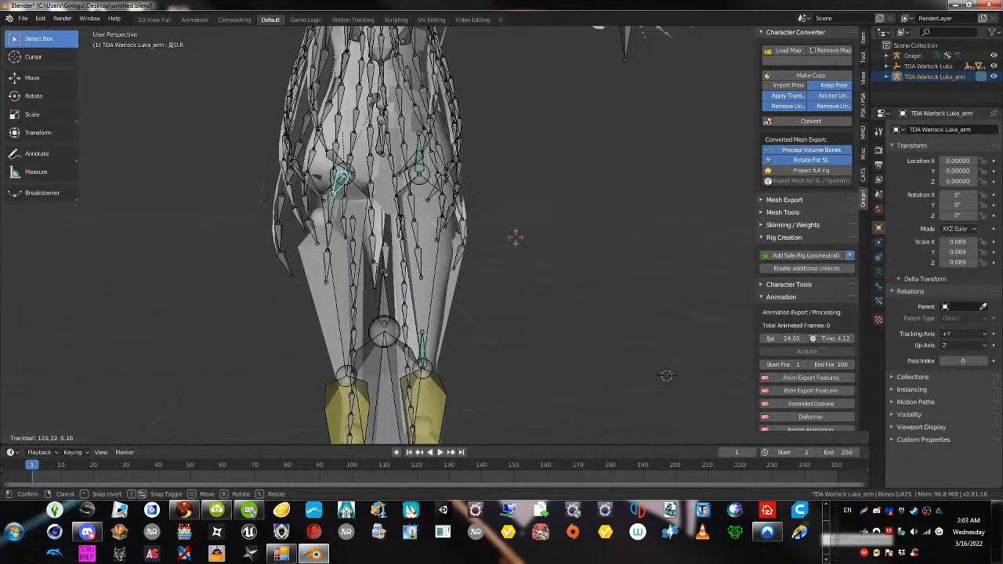
pyautogui.press('Escape')
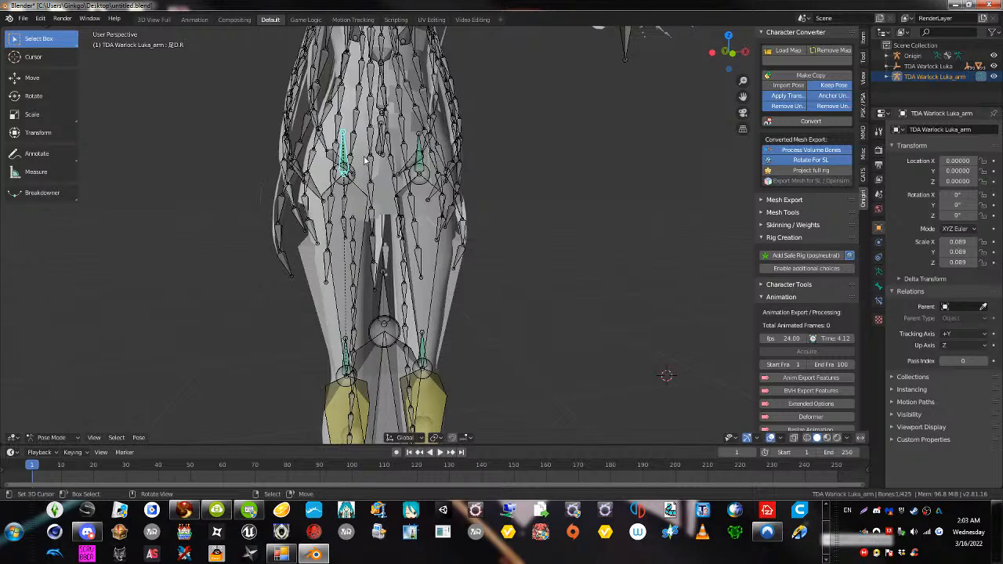
pyautogui.press('r')
pyautogui.press('Escape')
pyautogui.click(342, 338)
pyautogui.press('r')
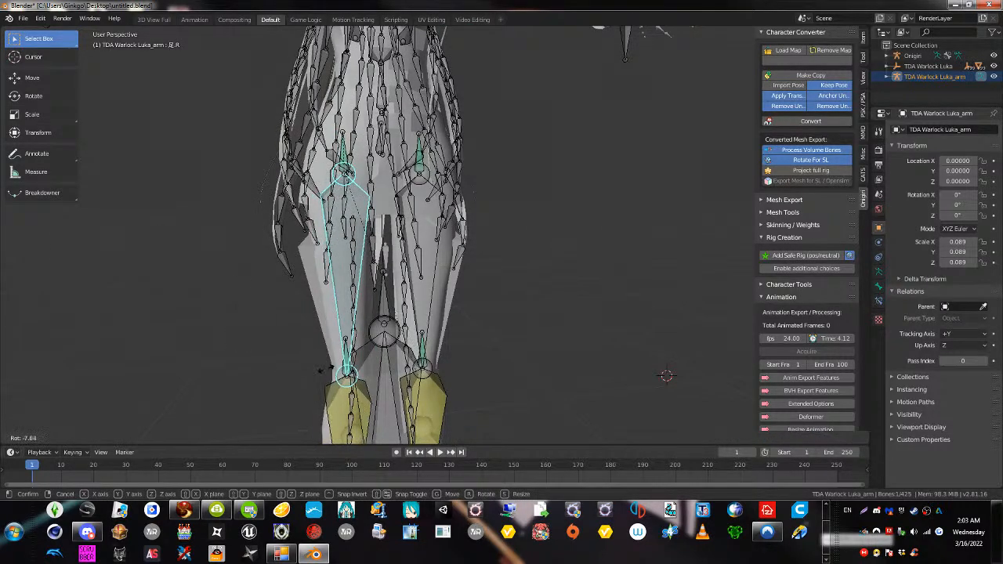
pyautogui.rightClick(379, 390)
# Deselect all bones and load MMD Alterntive Map.onim from the desktop's Onigiri-MMD tutorial folder onto the armature
pyautogui.scroll(-3, 436, 323)
pyautogui.press('a')
pyautogui.hotkey('alt', 'a')
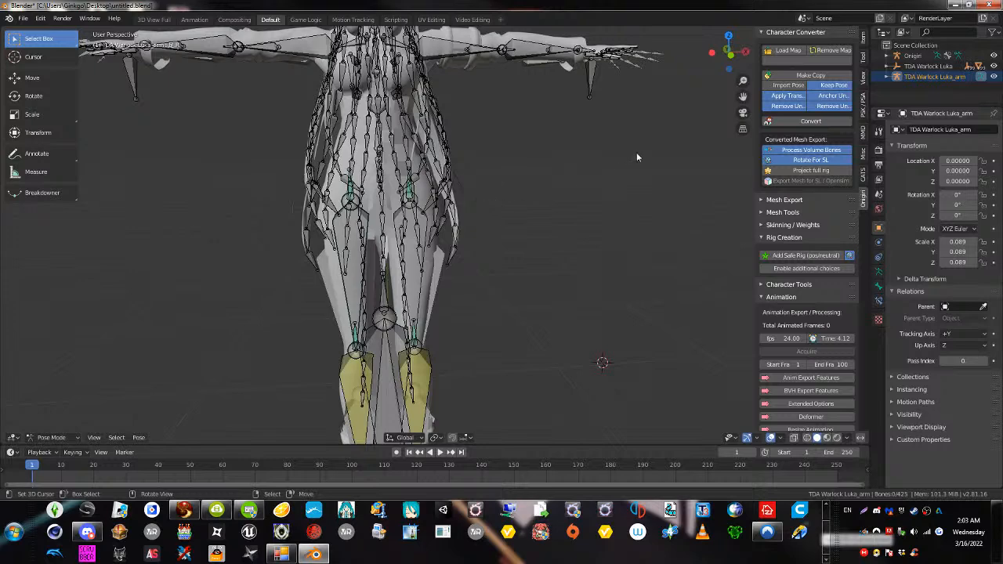
pyautogui.scroll(-2, 619, 158)
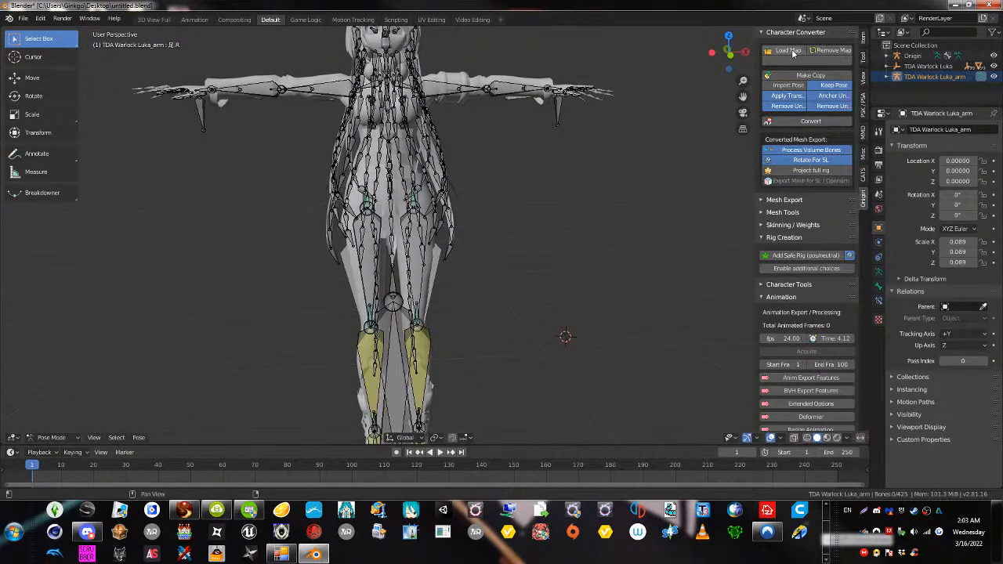
pyautogui.click(788, 50)
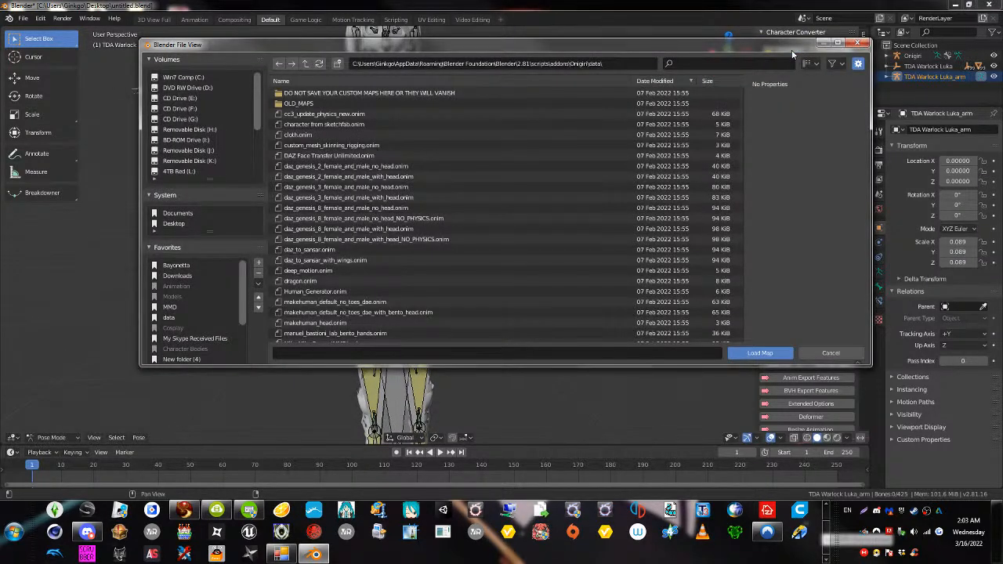
pyautogui.click(174, 223)
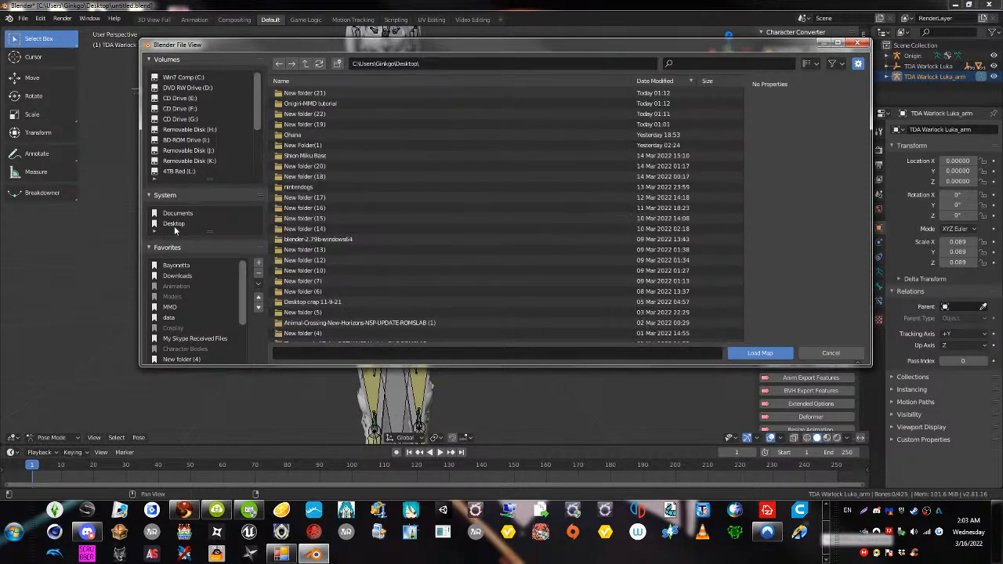
pyautogui.doubleClick(311, 104)
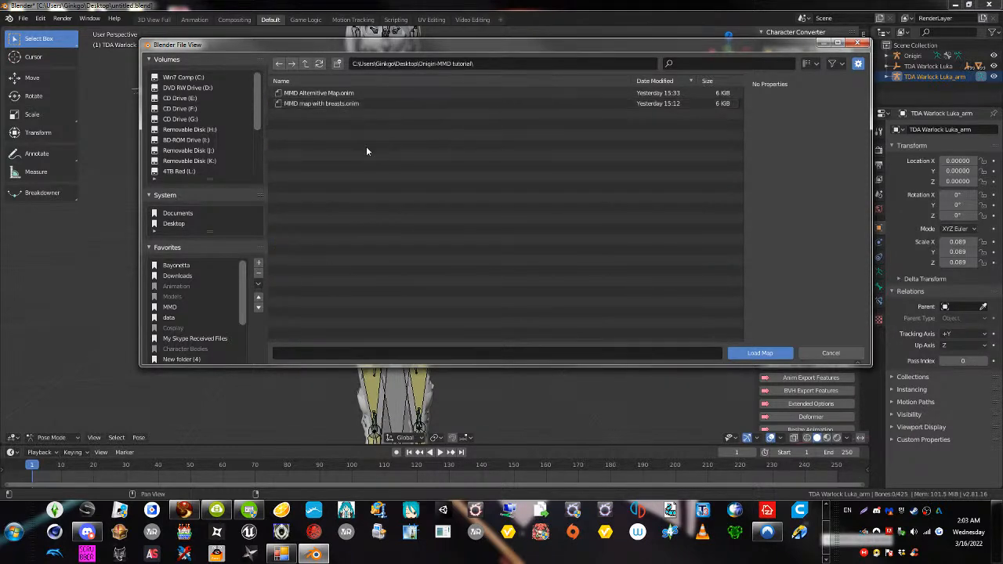
pyautogui.doubleClick(311, 98)
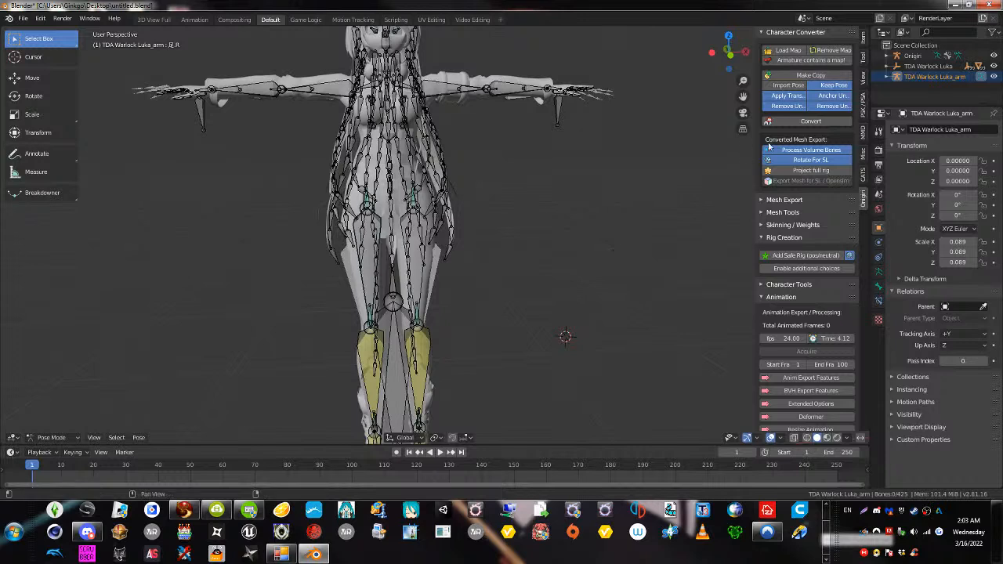
# Convert the newly mapped armature with the Character Converter
pyautogui.click(805, 122)
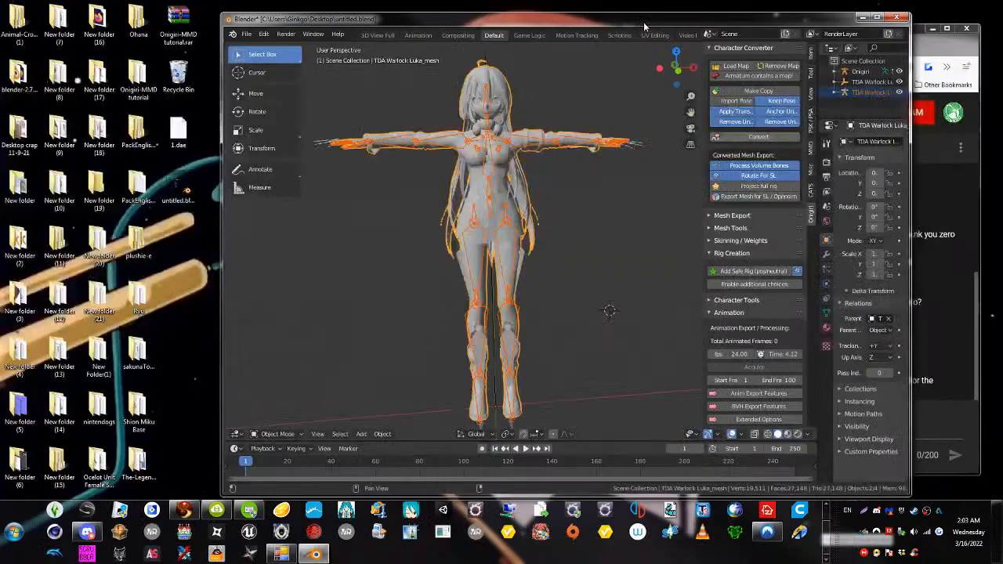
pyautogui.moveTo(598, 25); pyautogui.dragTo(389, 20)
# Select the converted Luka armature and switch it to Pose Mode
pyautogui.click(303, 238)
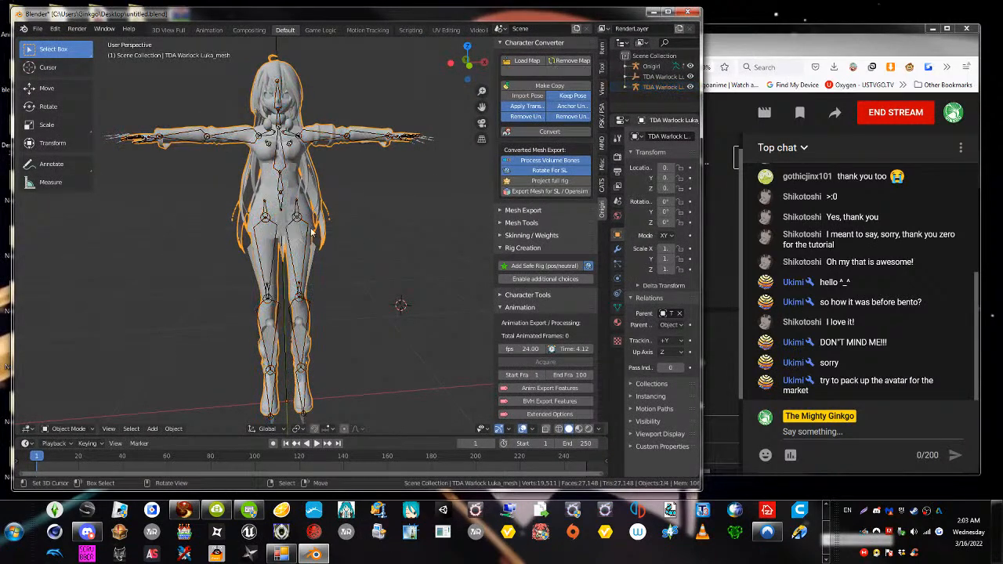
pyautogui.click(307, 246)
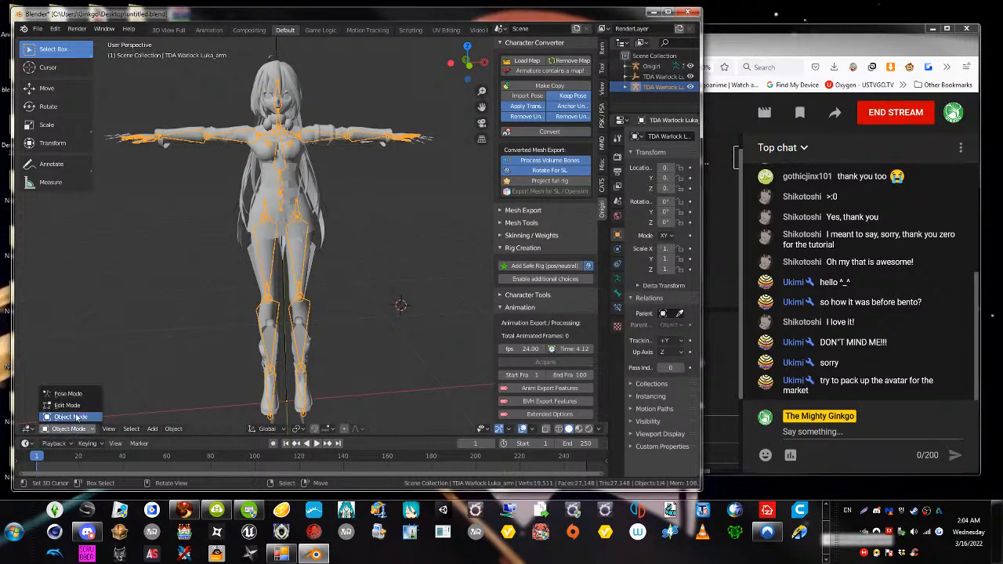
pyautogui.click(80, 397)
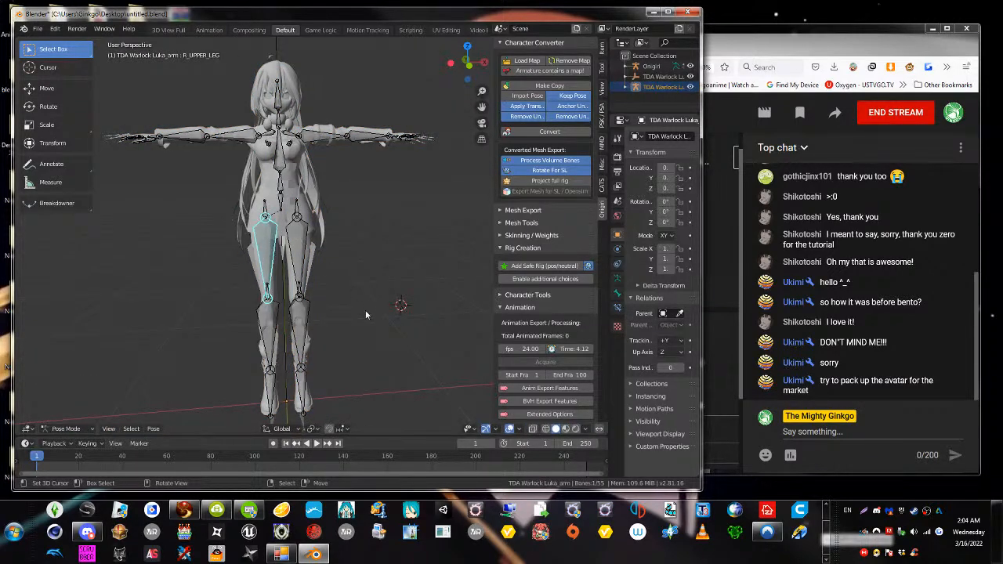
# Test-rotate the right leg's R_UPPER_LEG and mHipRight bones twice to compare which one deforms the mesh, cancelling each rotation
pyautogui.press('r')
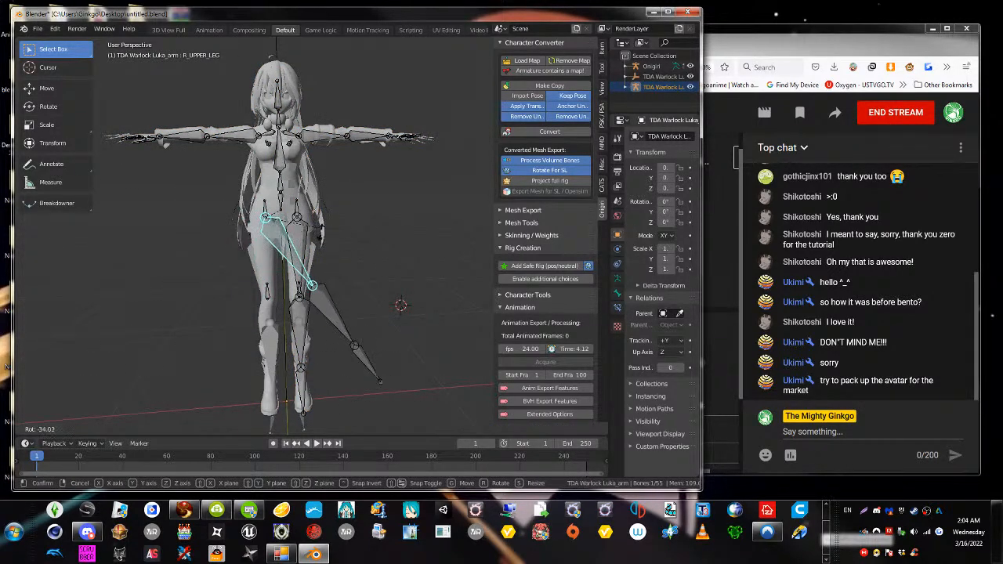
pyautogui.press('Escape')
pyautogui.click(264, 205)
pyautogui.press('r')
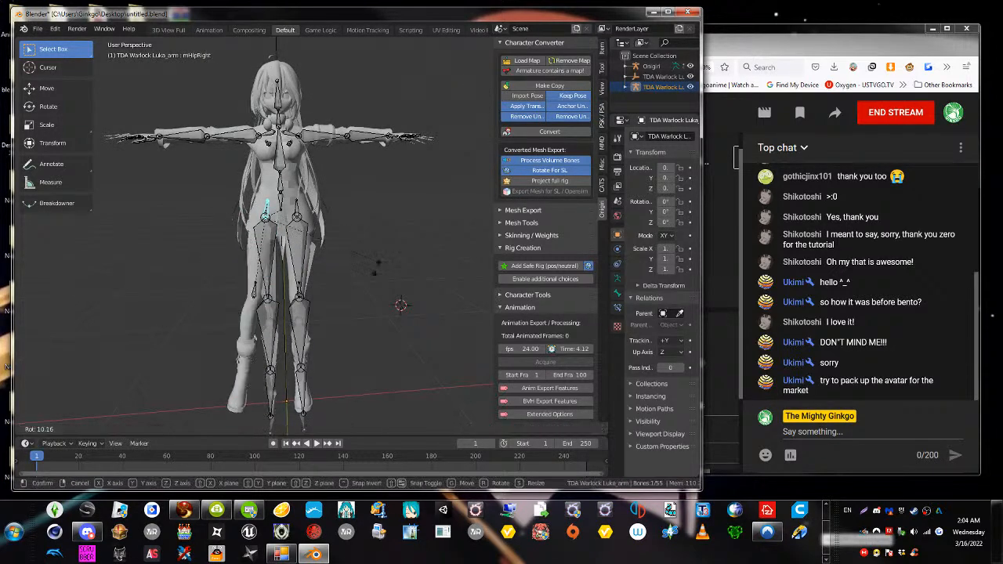
pyautogui.press('r')
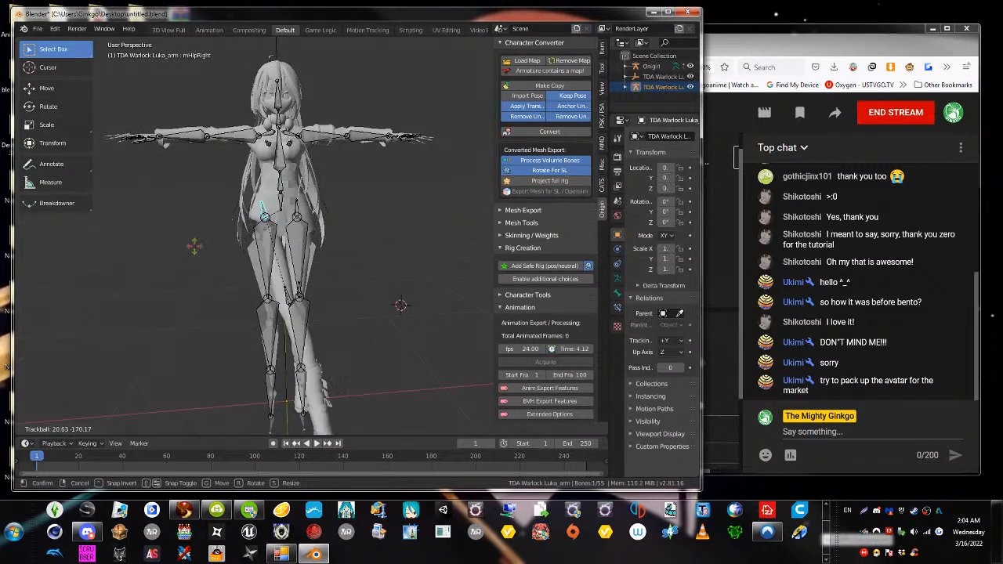
pyautogui.press('Escape')
pyautogui.click(267, 283)
pyautogui.press('r')
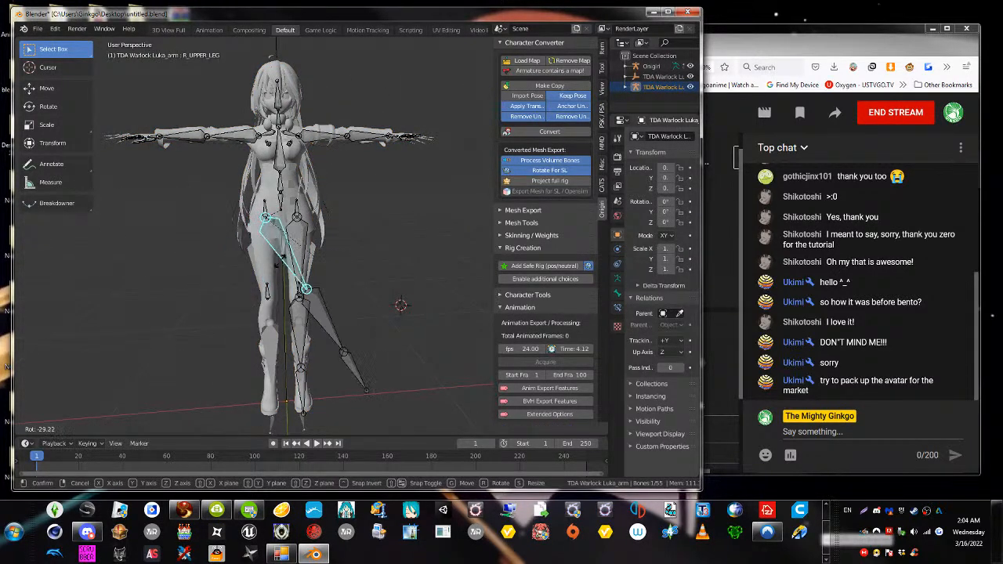
pyautogui.press('Escape')
pyautogui.click(264, 210)
pyautogui.press('r')
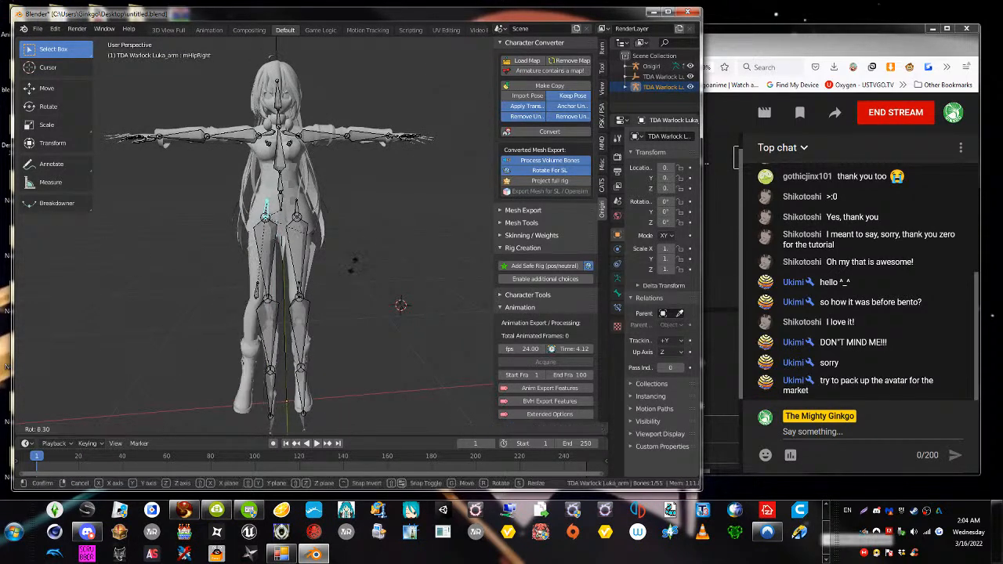
pyautogui.press('Escape')
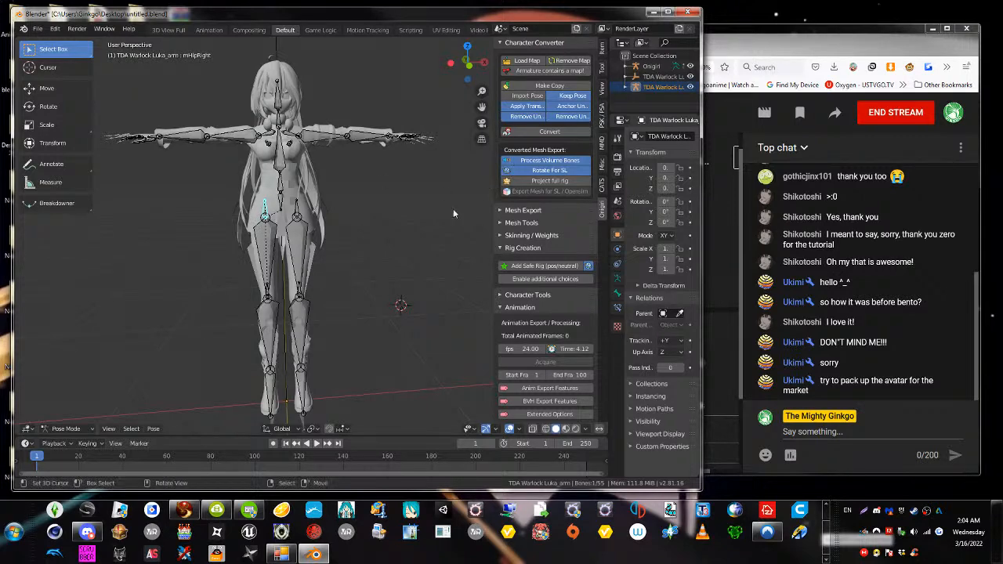
# Select the Luka mesh and export it for SL/OpenSim as 2.dae on the desktop
pyautogui.click(299, 174)
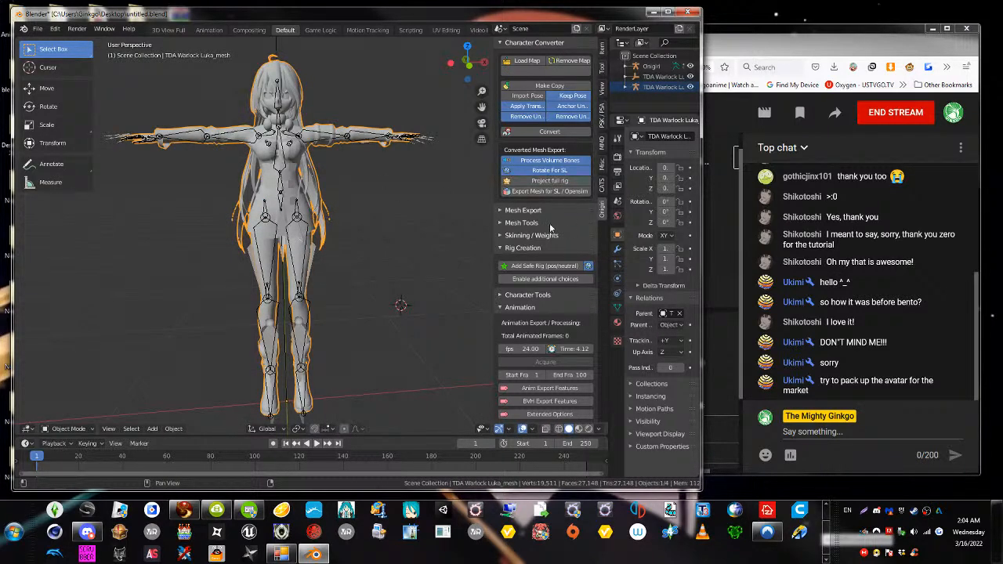
pyautogui.click(550, 191)
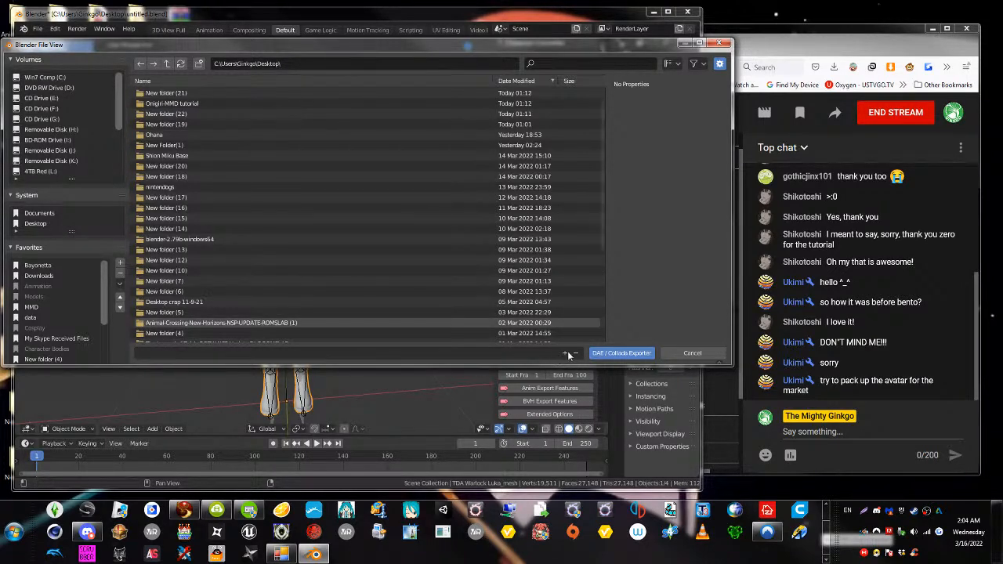
pyautogui.click(612, 352)
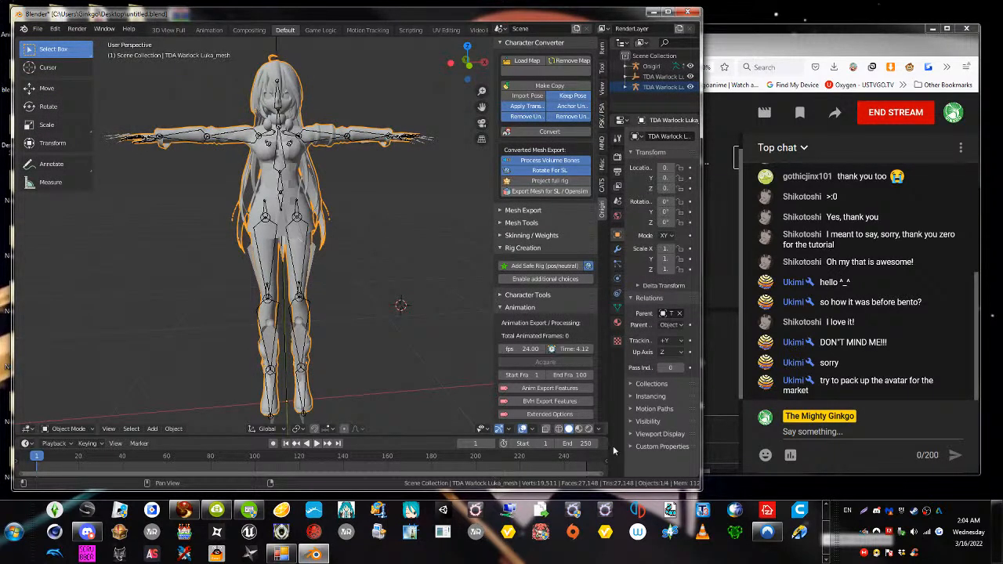
# Switch to Firestorm and load 2.dae from the desktop as a mesh model upload
pyautogui.click(185, 511)
pyautogui.click(161, 45)
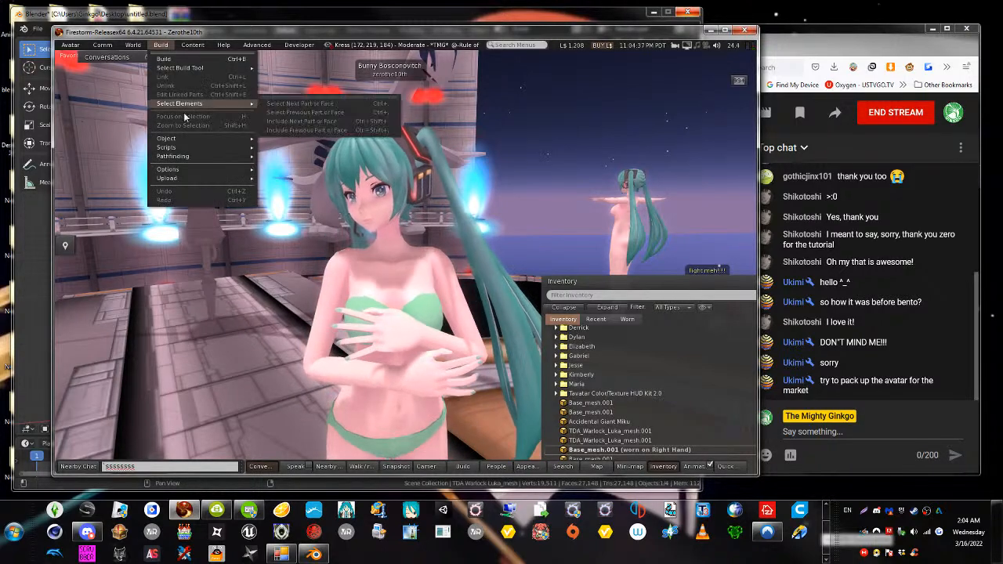
pyautogui.moveTo(174, 179)
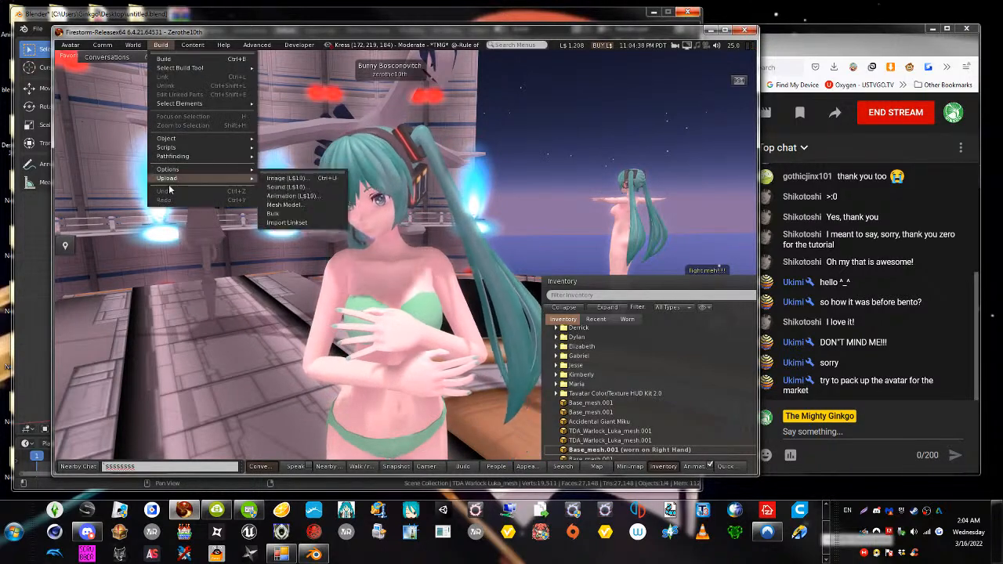
pyautogui.click(283, 204)
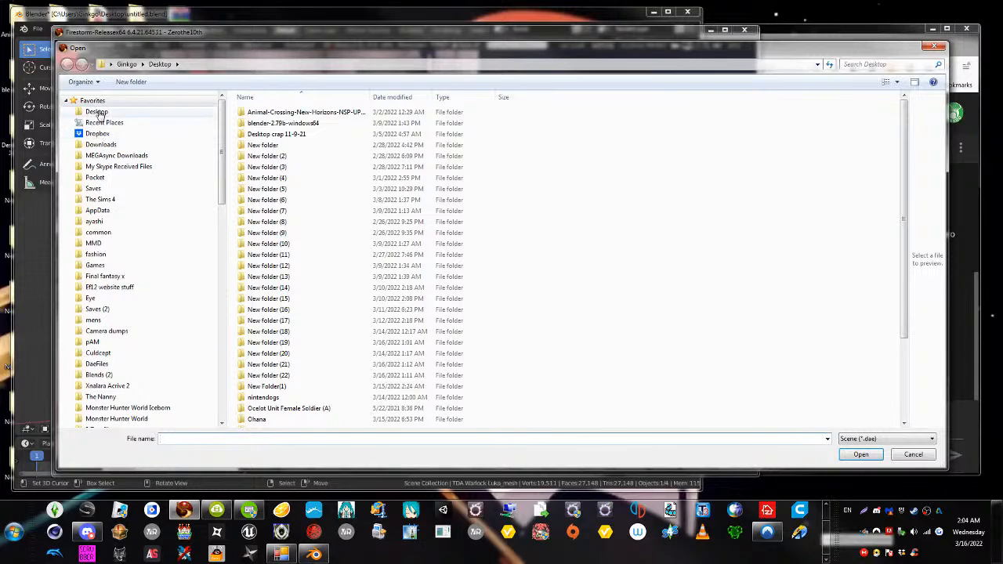
pyautogui.click(291, 386)
pyautogui.scroll(-3, 296, 374)
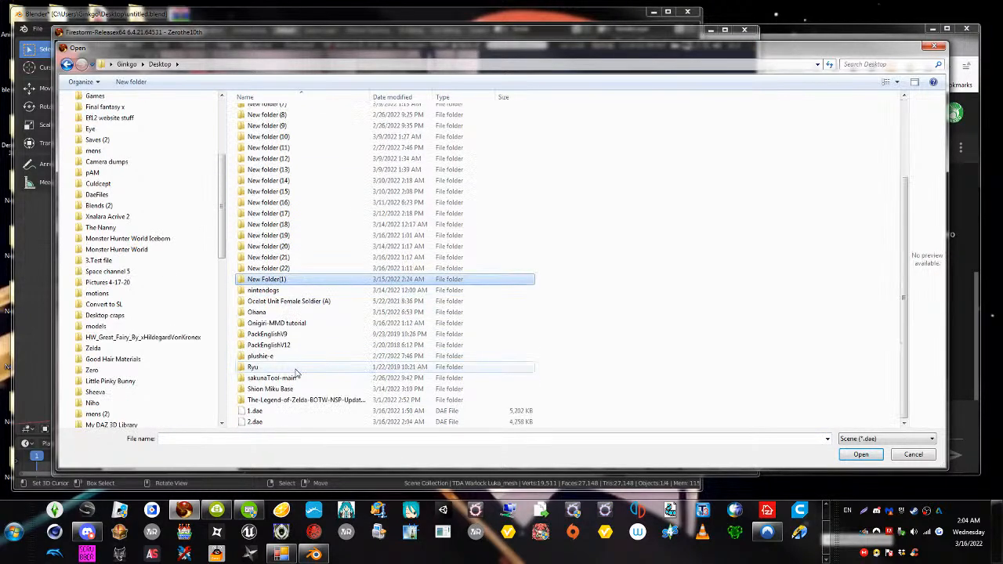
pyautogui.doubleClick(255, 421)
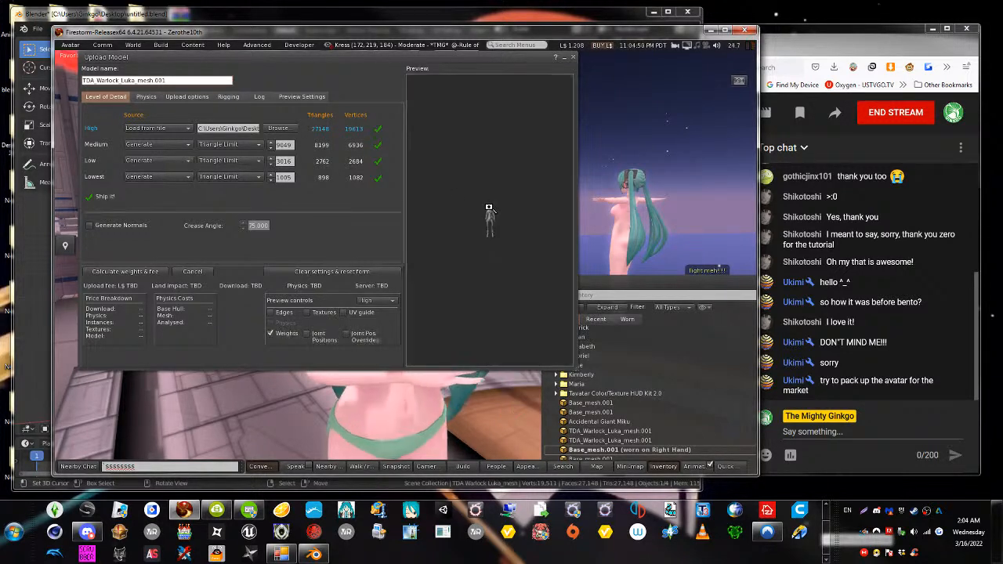
# Preview the Luka model and include joint positions along with the skin weights in its rigging options
pyautogui.moveTo(489, 235); pyautogui.dragTo(493, 188)
pyautogui.click(186, 97)
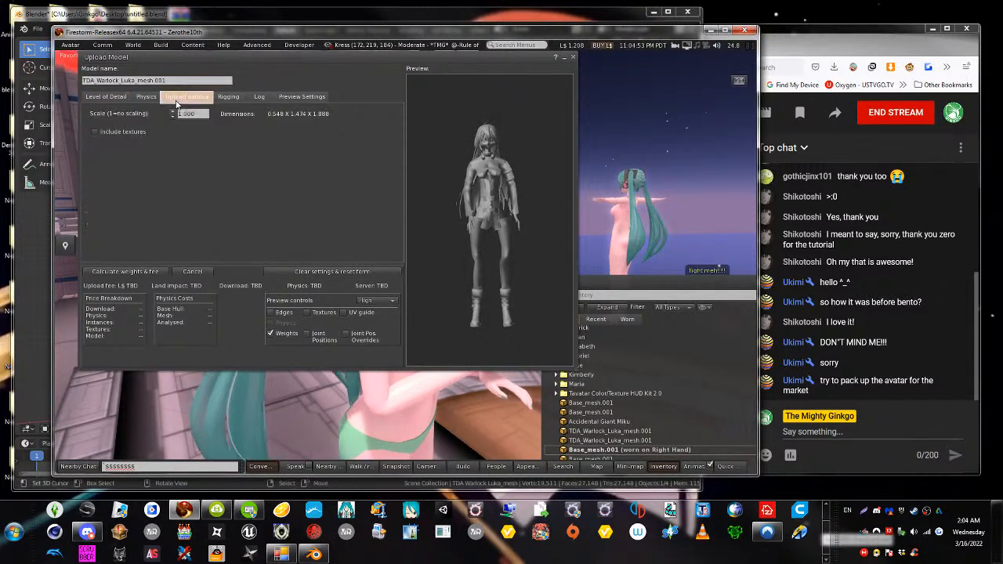
pyautogui.click(228, 97)
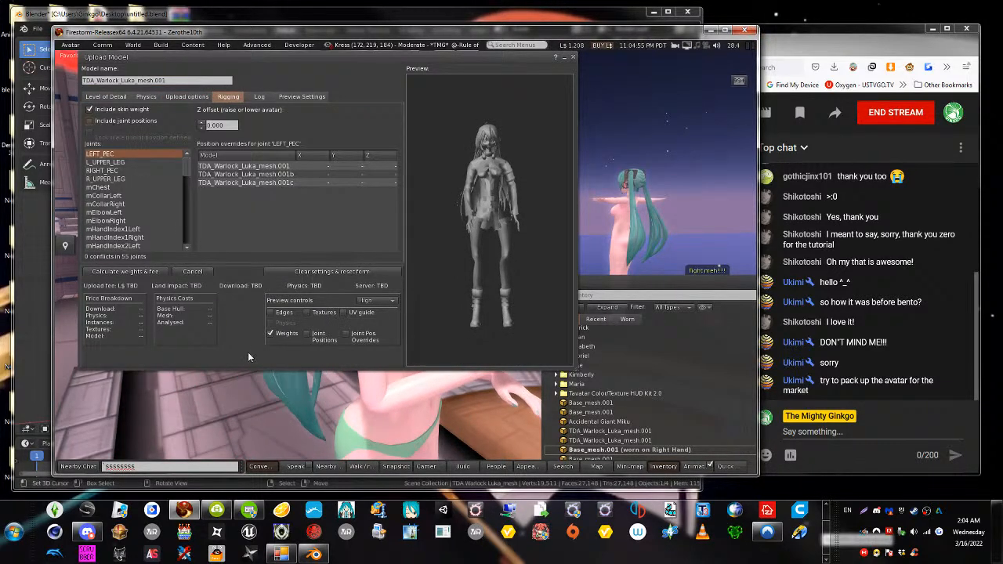
pyautogui.click(91, 121)
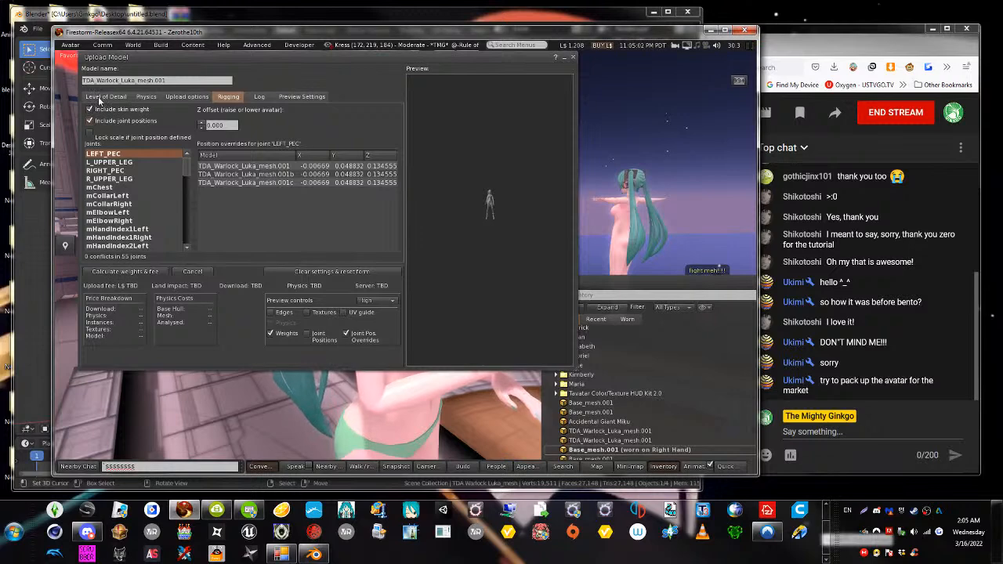
# Set the Low and Lowest triangle limits to 0, calculate the weights and fee, and upload the model
pyautogui.click(105, 96)
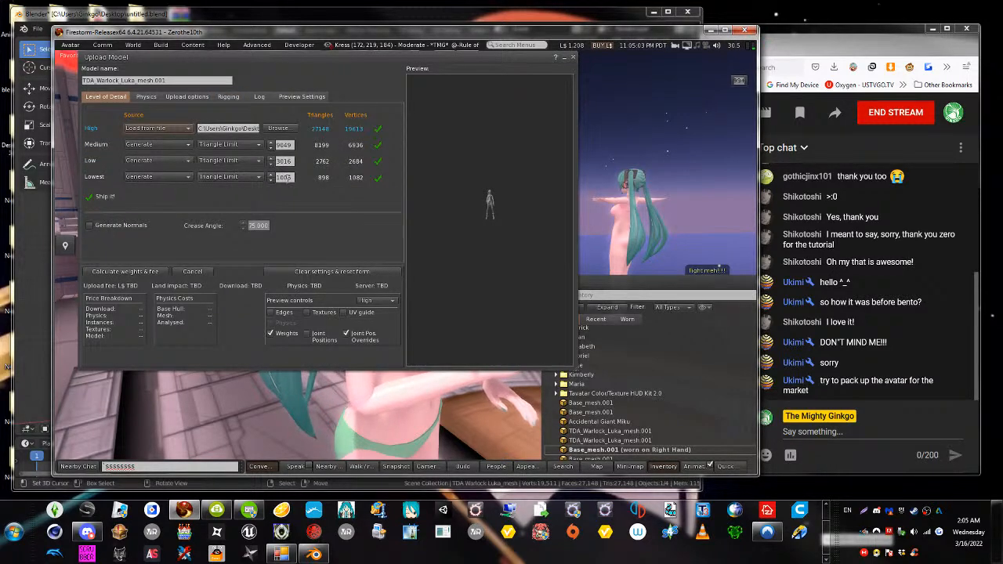
pyautogui.write('0')
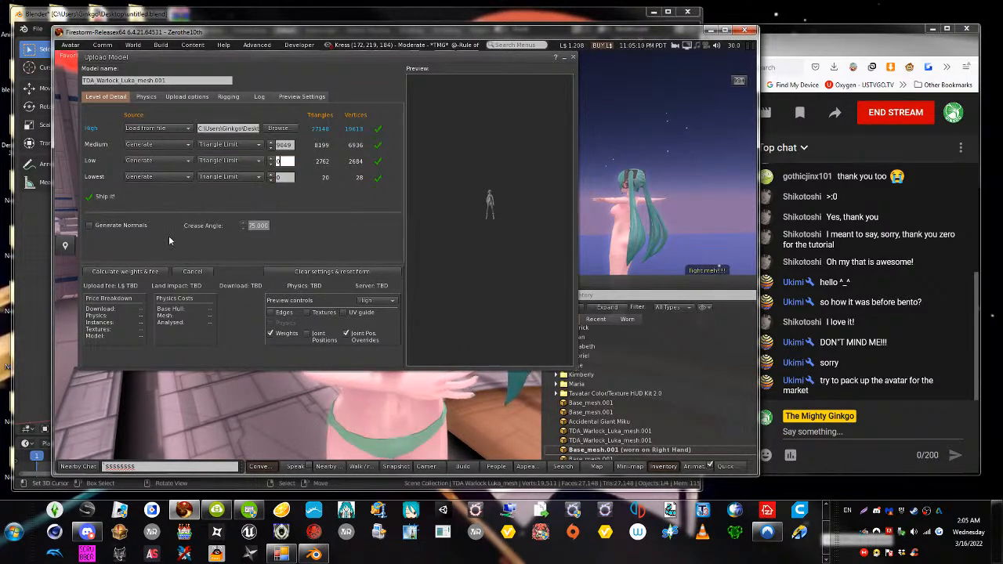
pyautogui.click(135, 272)
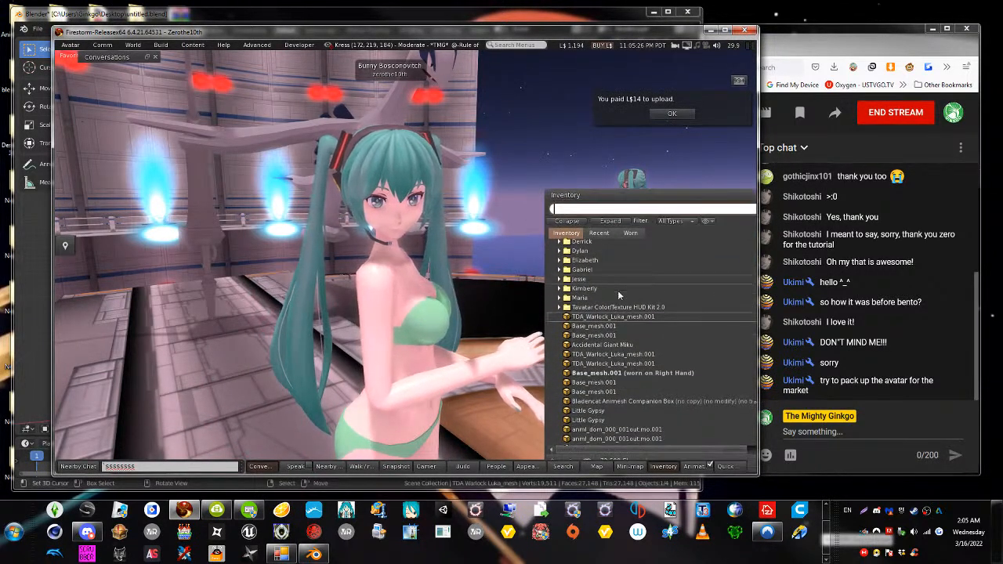
# Wear the newly uploaded TDA_Warlock_Luka_mesh.001 on the avatar and say "shake" in nearby chat
pyautogui.click(610, 318)
pyautogui.keyDown('alt'); pyautogui.moveTo(403, 308); pyautogui.dragTo(353, 310); pyautogui.keyUp('alt')
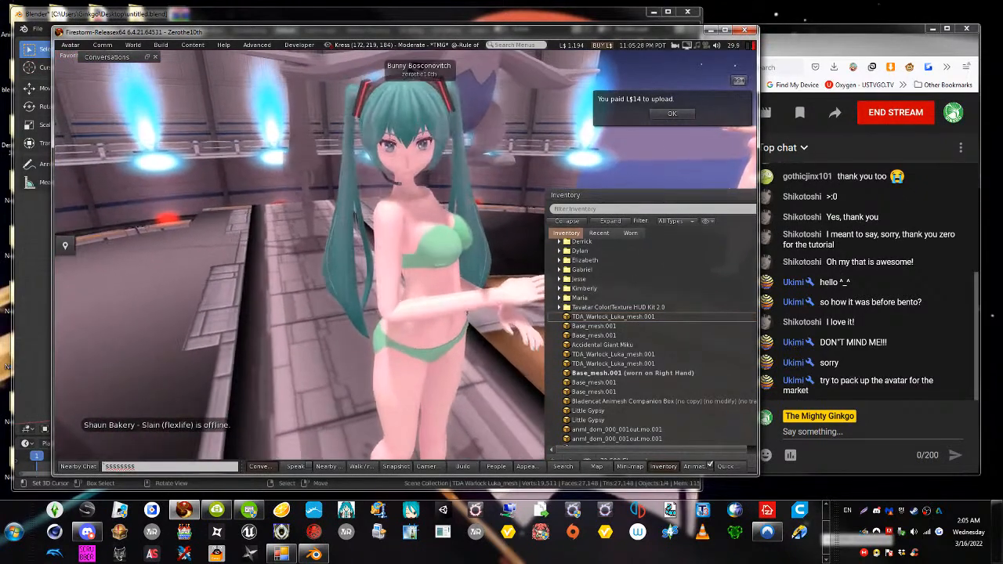
pyautogui.click(595, 319)
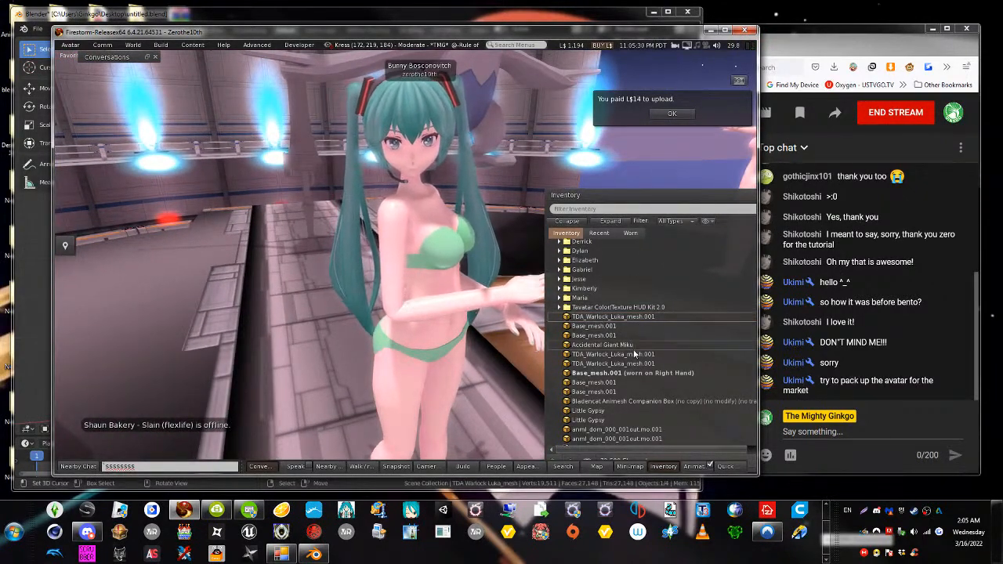
pyautogui.keyDown('alt'); pyautogui.moveTo(447, 315); pyautogui.dragTo(408, 315); pyautogui.keyUp('alt')
pyautogui.write('dddd')
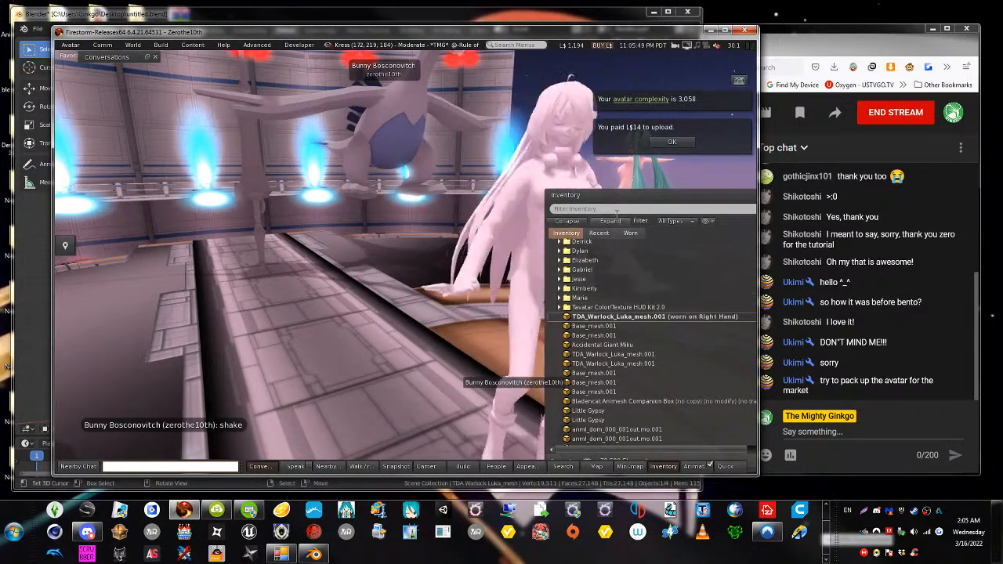
# Move the inventory out of the way and examine how the Luka mesh deforms while the avatar dances
pyautogui.moveTo(618, 196); pyautogui.dragTo(575, 345)
pyautogui.moveTo(693, 373); pyautogui.dragTo(755, 477)
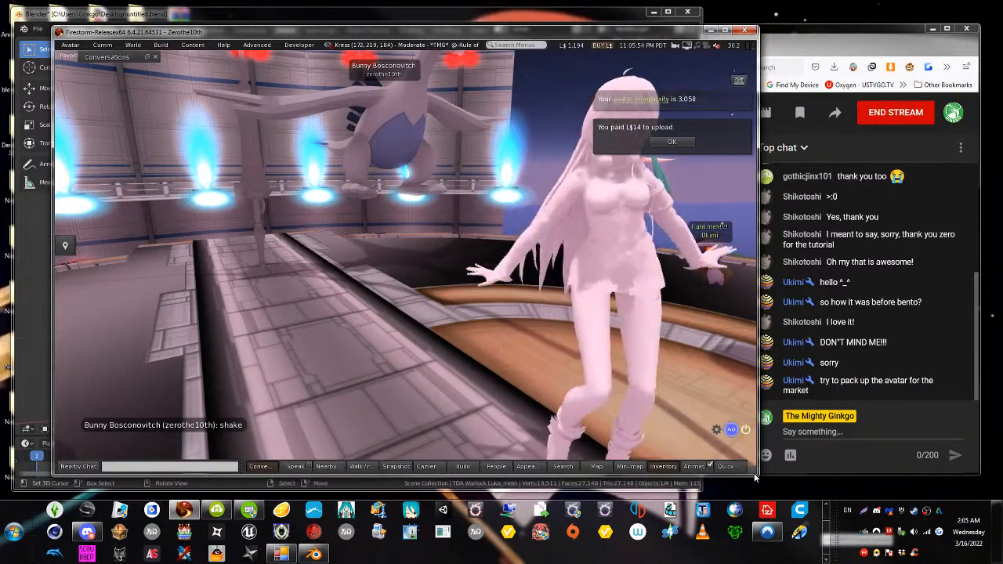
pyautogui.scroll(-4, 537, 279)
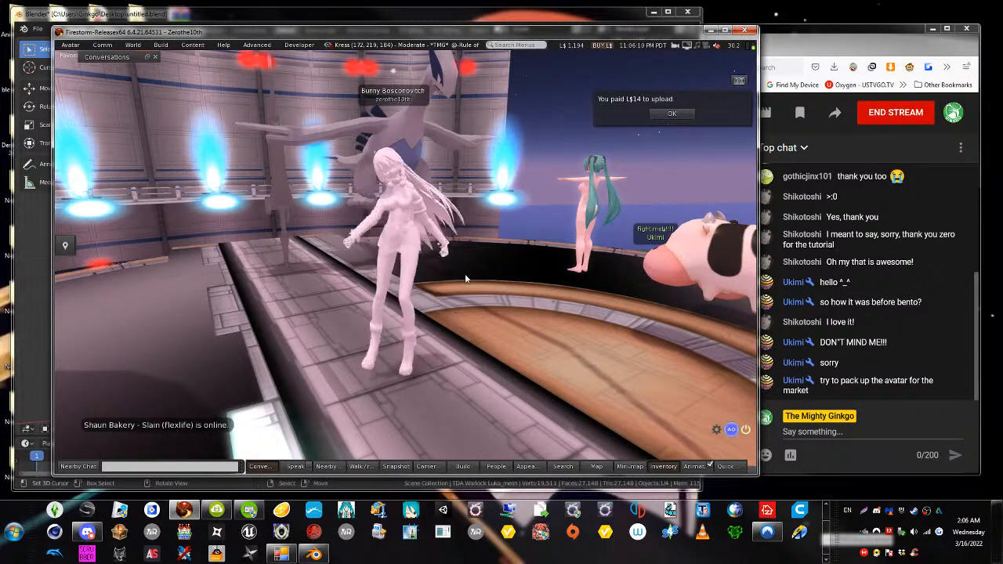
pyautogui.scroll(3, 464, 274)
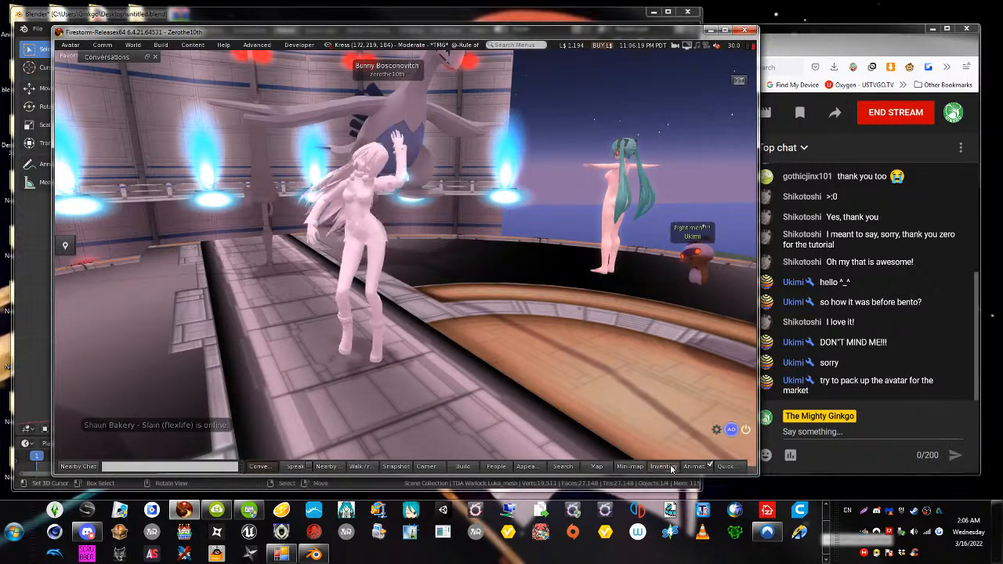
# Reopen the inventory, wear the textured Miku Base_mesh.001 in place of the Luka mesh, and move the inventory clear of the avatar
pyautogui.moveTo(749, 463); pyautogui.dragTo(467, 151)
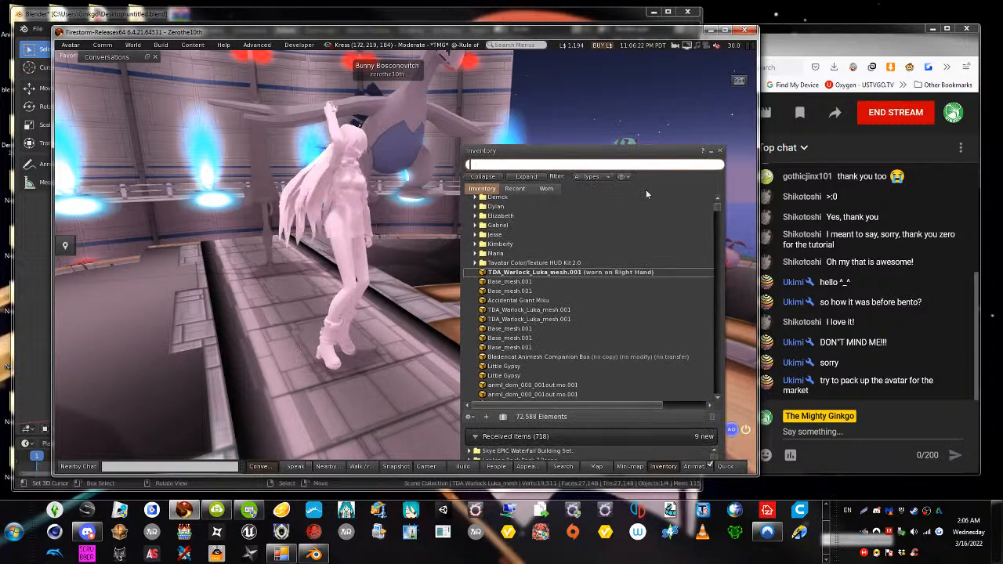
pyautogui.click(535, 310)
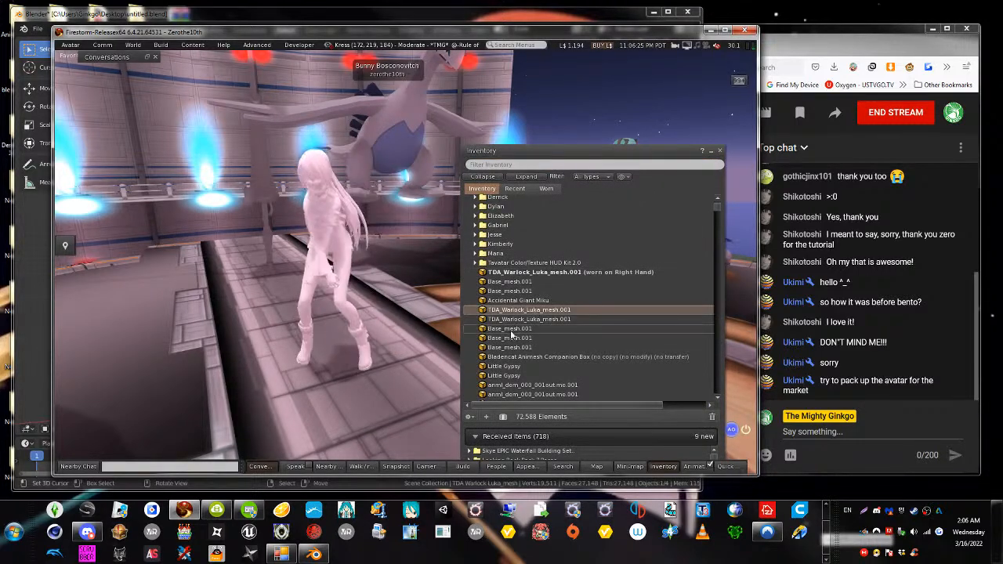
pyautogui.doubleClick(510, 328)
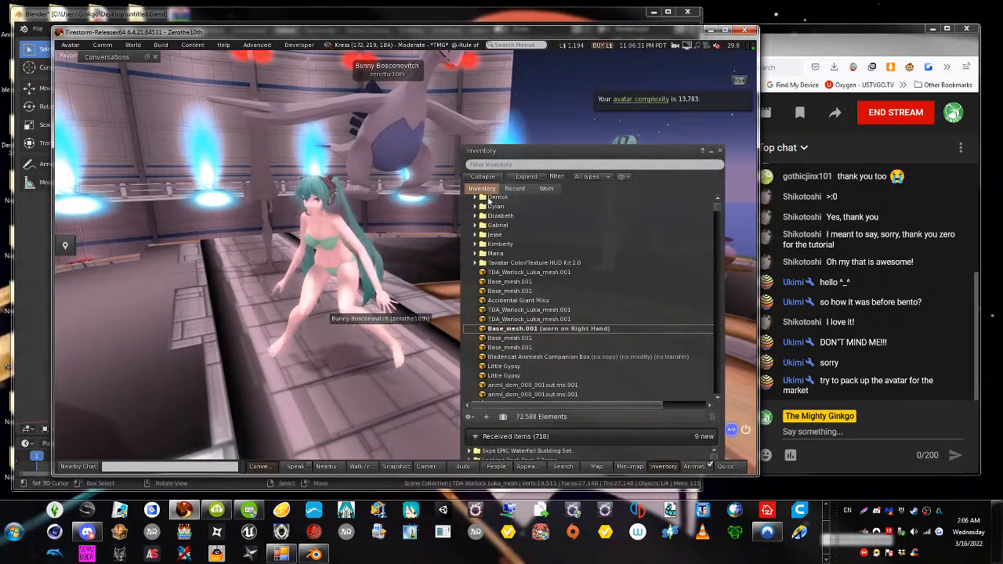
pyautogui.moveTo(572, 157); pyautogui.dragTo(657, 271)
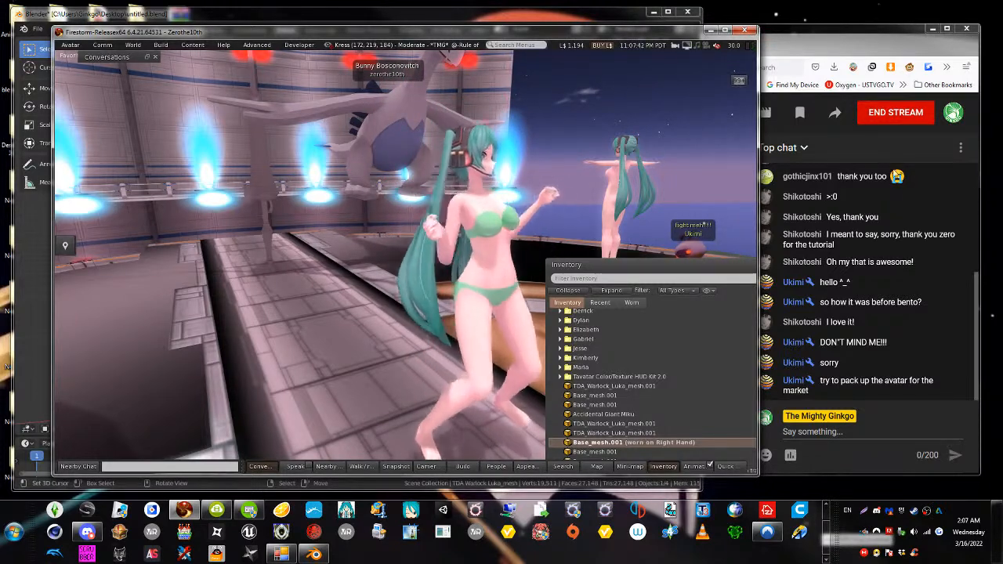
# Check the YouTube live chat and the Discord server's general and help channels, and return to Firestorm
pyautogui.click(881, 148)
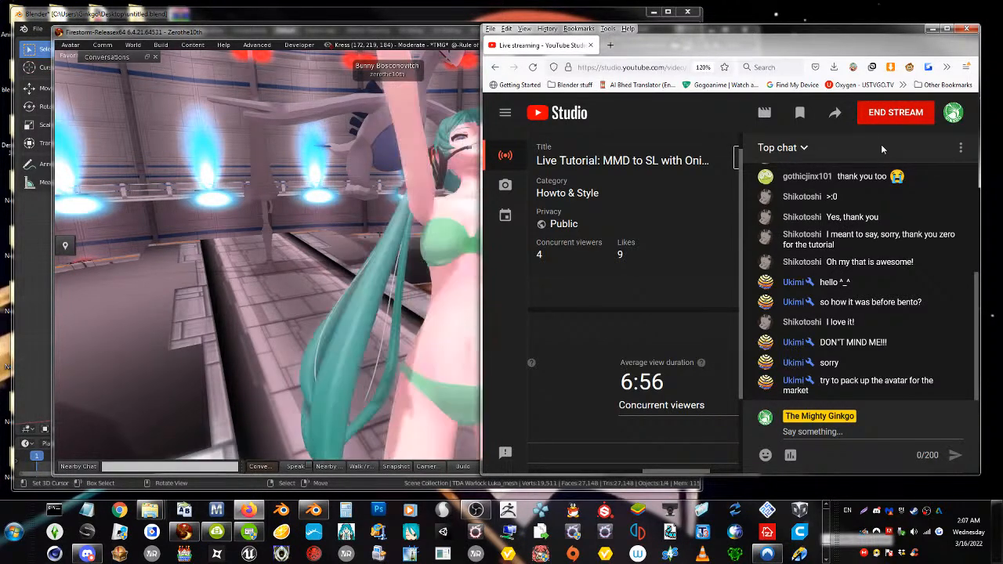
pyautogui.click(268, 237)
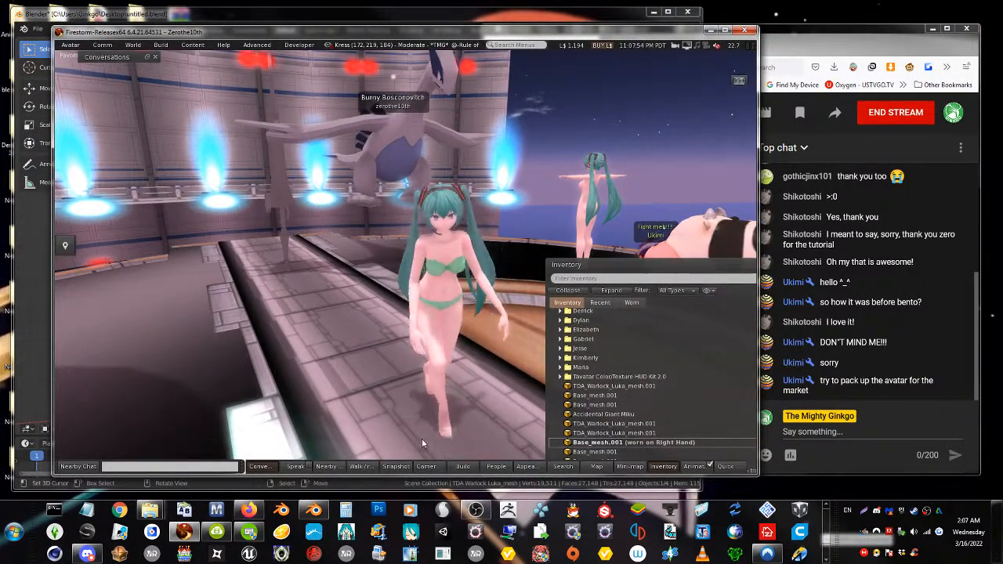
pyautogui.click(88, 554)
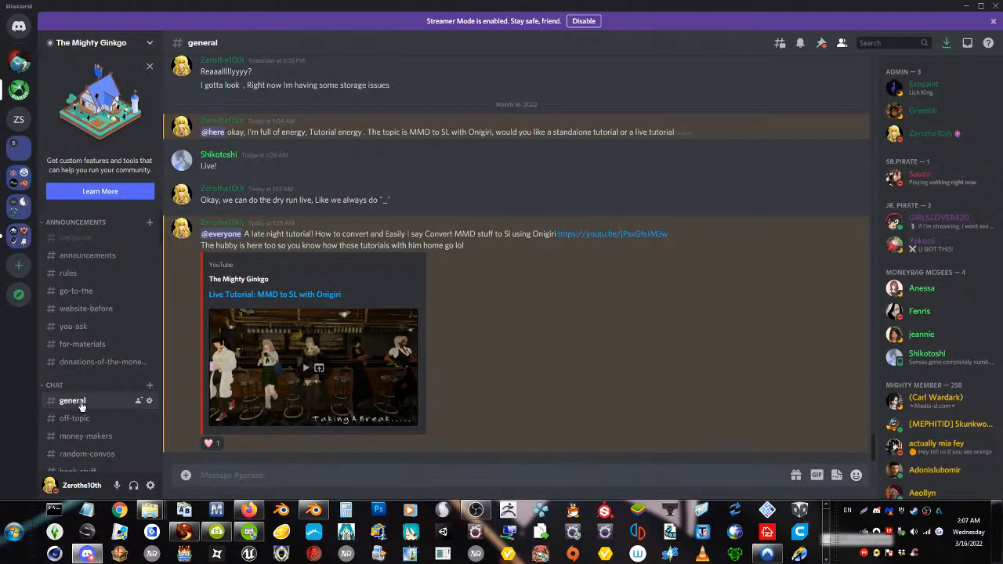
pyautogui.scroll(-3, 80, 398)
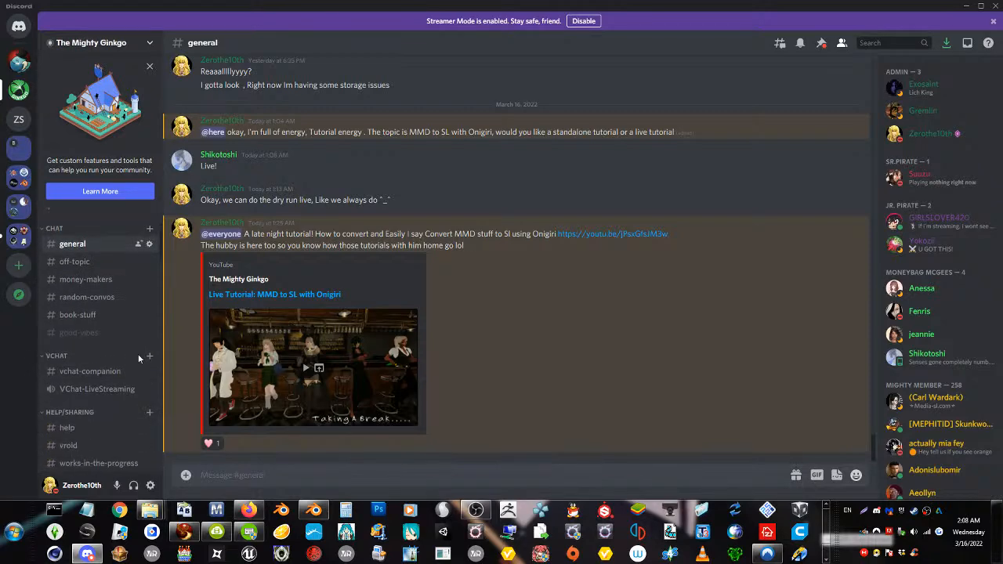
pyautogui.click(961, 8)
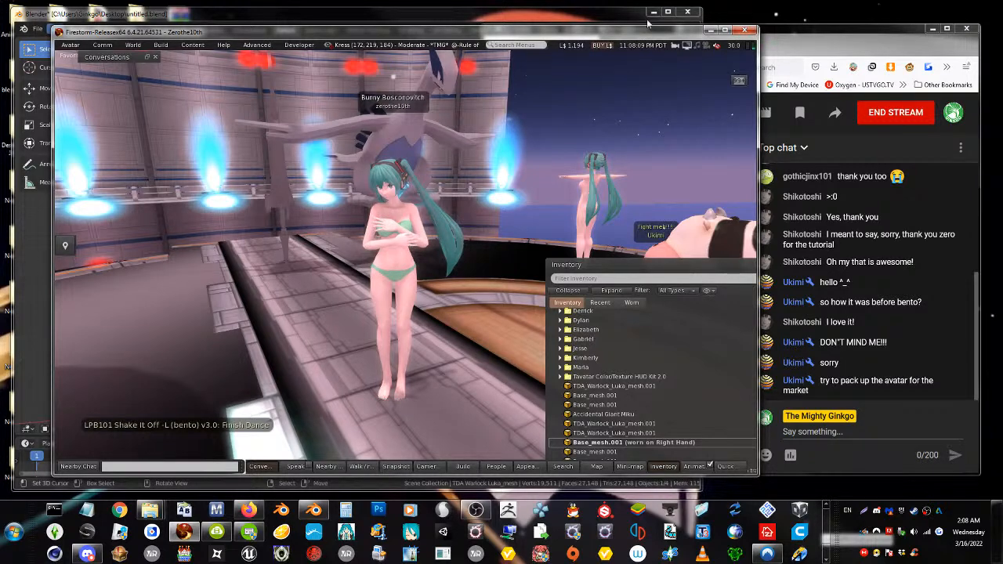
# Narrow the Firestorm window, close the inventory and look over the worn Miku mesh
pyautogui.moveTo(755, 49); pyautogui.dragTo(658, 81)
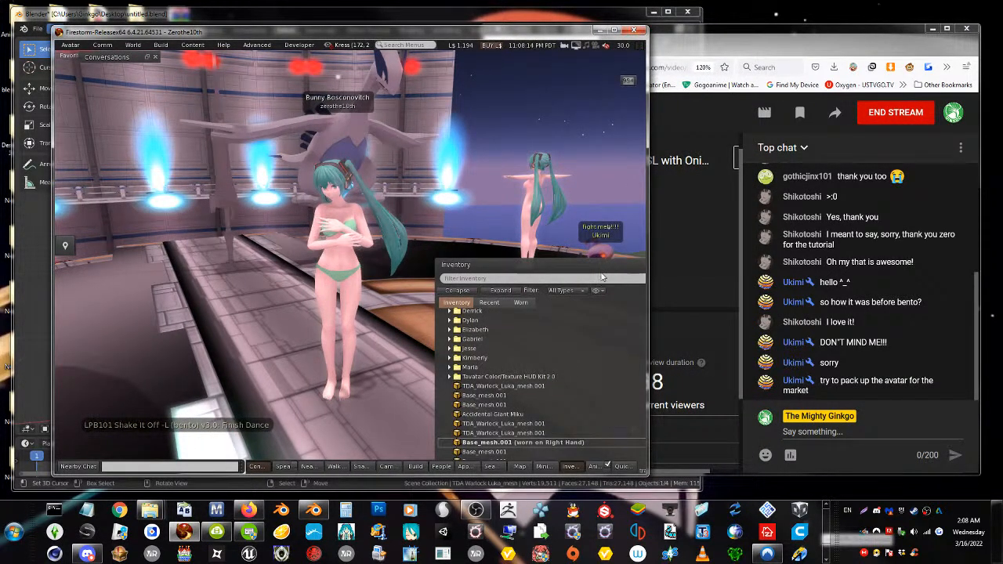
pyautogui.moveTo(512, 267); pyautogui.dragTo(296, 278)
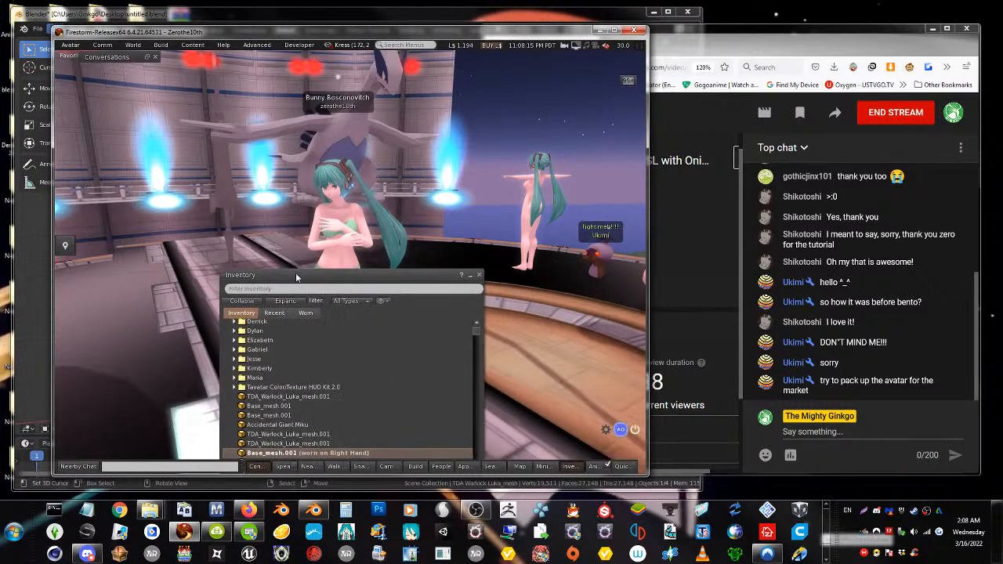
pyautogui.click(479, 275)
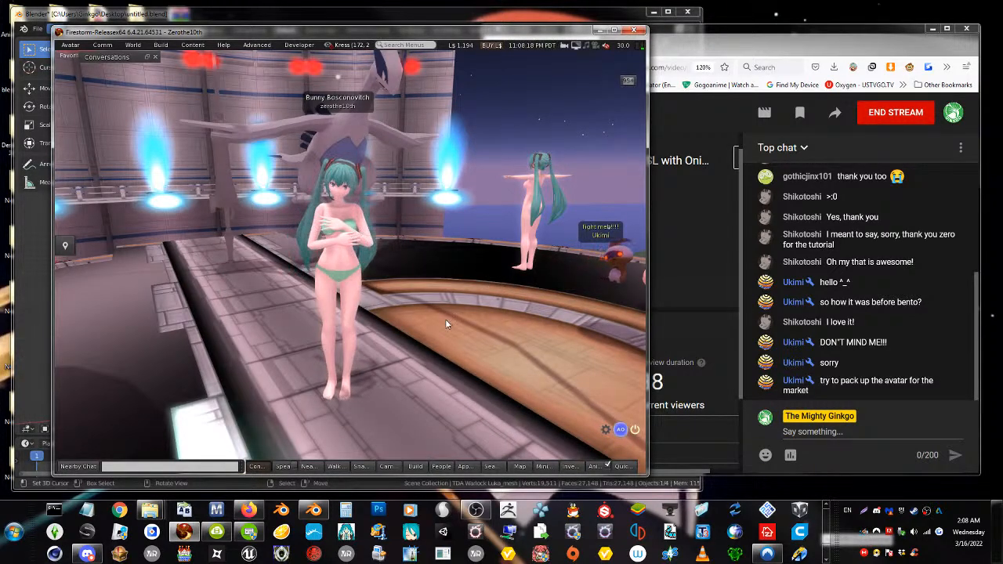
pyautogui.scroll(3, 445, 321)
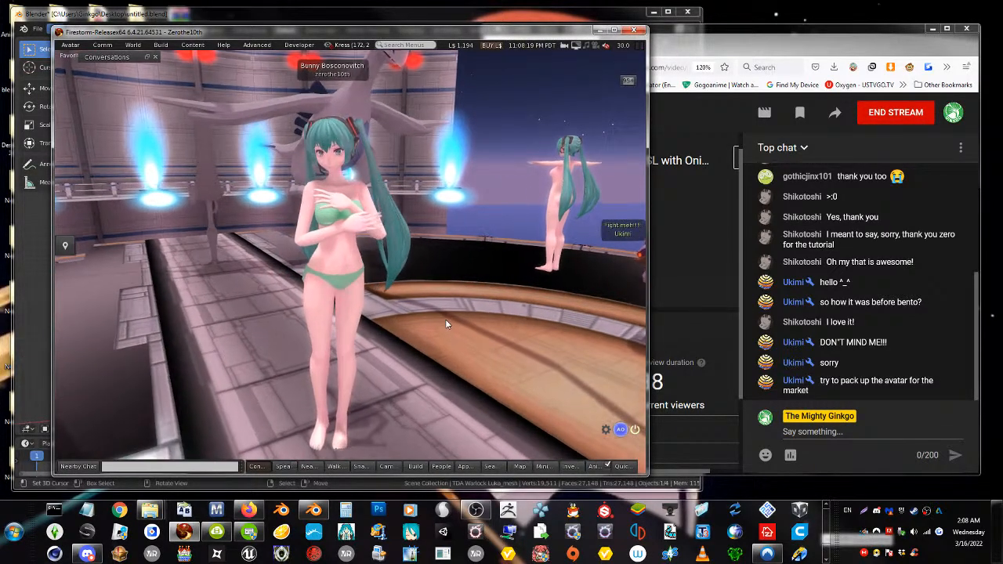
pyautogui.scroll(-3, 445, 321)
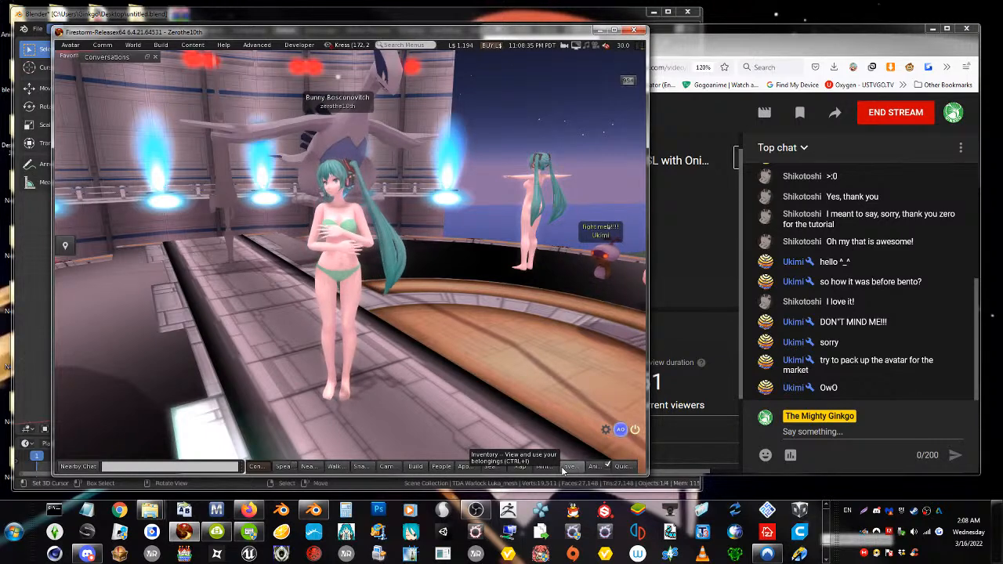
# Reopen the inventory, place it beside the avatar and enlarge it to show more items
pyautogui.click(563, 468)
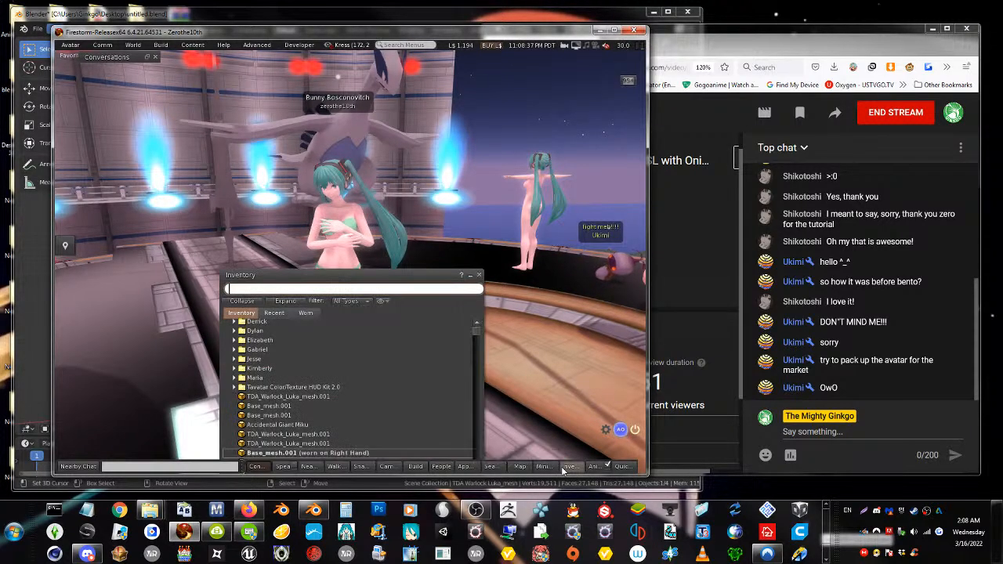
pyautogui.moveTo(320, 280); pyautogui.dragTo(543, 119)
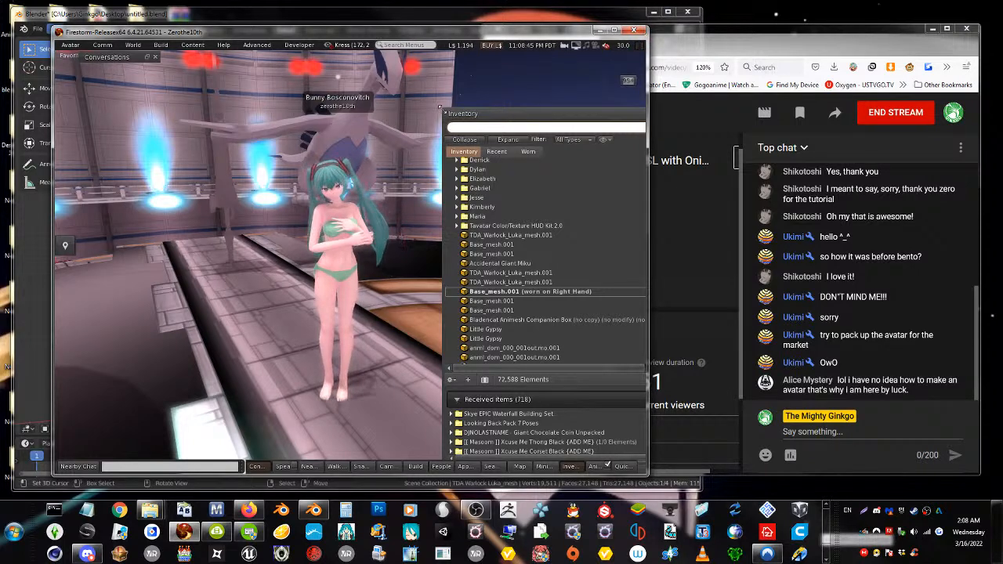
pyautogui.moveTo(443, 110); pyautogui.dragTo(402, 53)
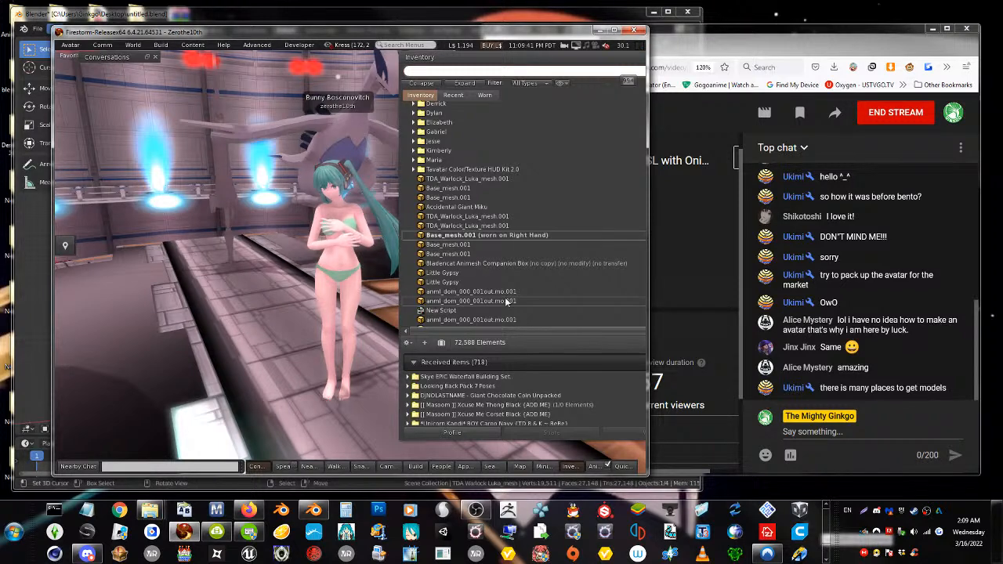
# Move the inventory out of the way and examine the Miku avatar from behind, from the front and up close
pyautogui.scroll(-6, 305, 276)
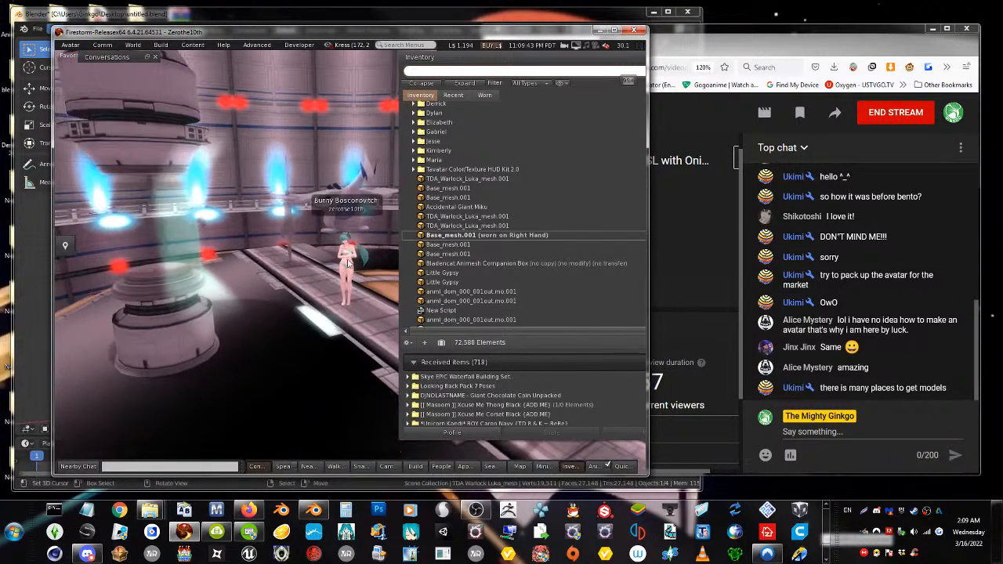
pyautogui.scroll(3, 305, 277)
pyautogui.moveTo(491, 55); pyautogui.dragTo(87, 337)
pyautogui.rightClick(351, 162)
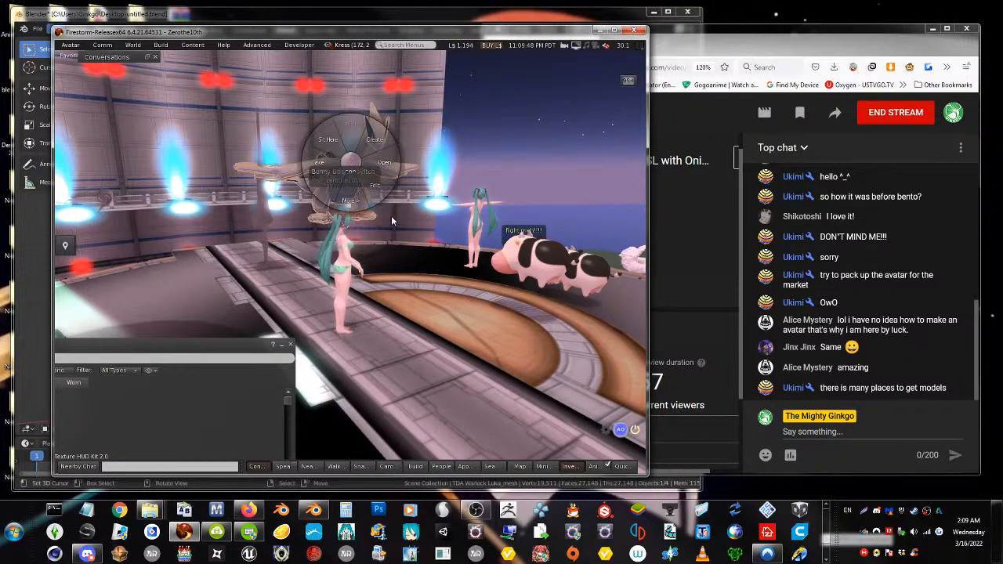
pyautogui.click(419, 264)
pyautogui.scroll(3, 376, 170)
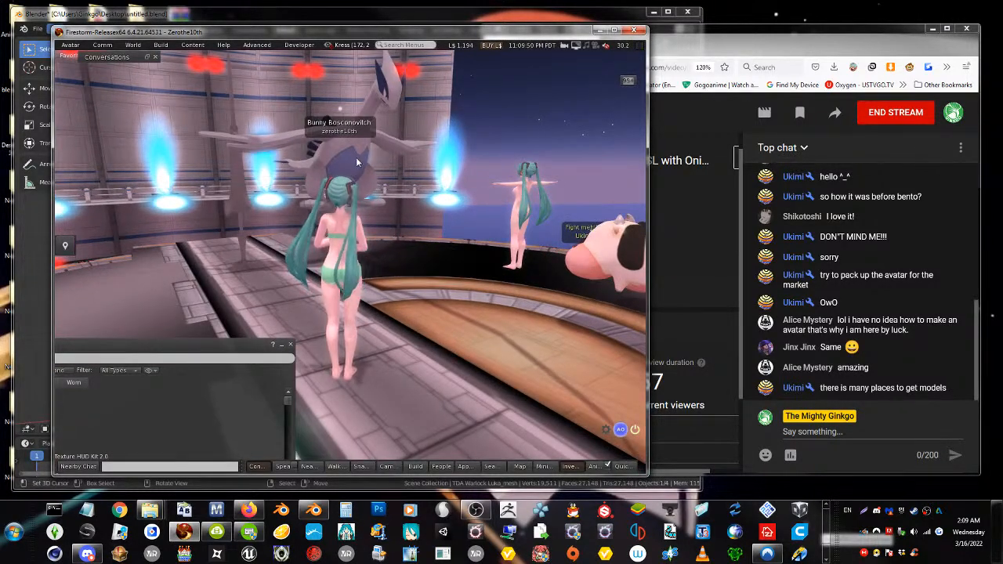
pyautogui.scroll(-3, 376, 180)
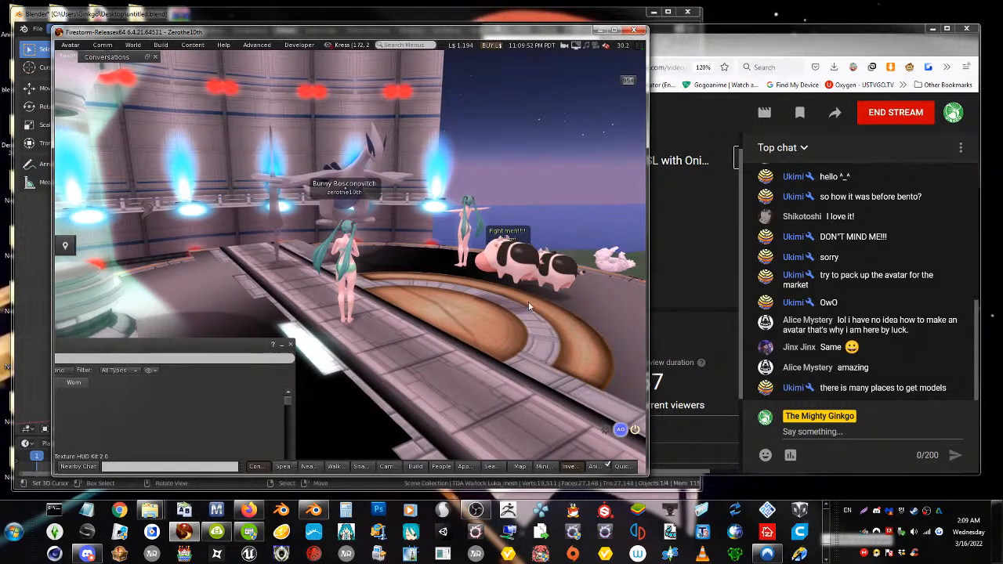
pyautogui.scroll(3, 525, 299)
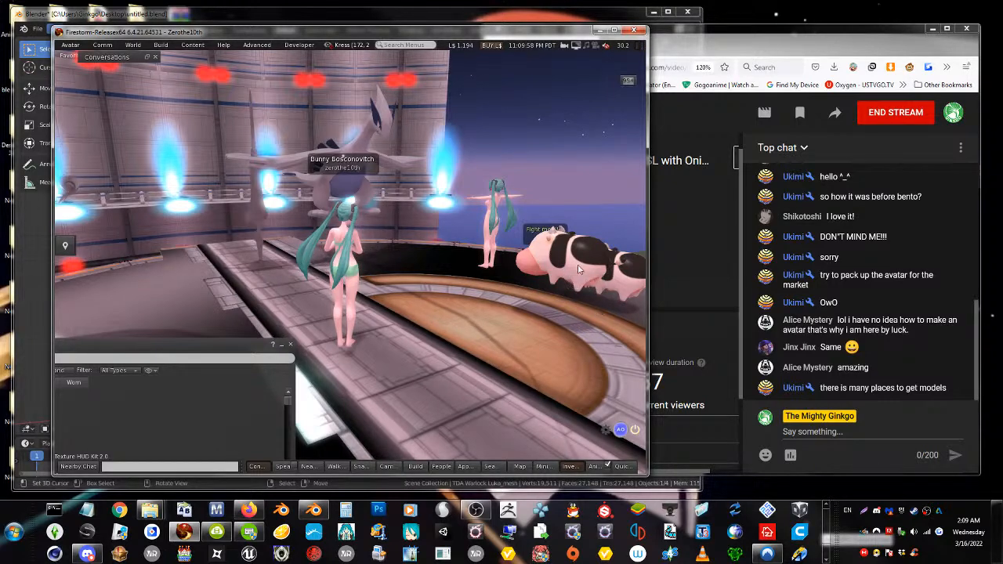
pyautogui.keyDown('ctrl'); pyautogui.keyDown('alt'); pyautogui.moveTo(568, 261); pyautogui.dragTo(509, 286); pyautogui.keyUp('alt'); pyautogui.keyUp('ctrl')
pyautogui.keyDown('alt'); pyautogui.moveTo(272, 298); pyautogui.dragTo(310, 275); pyautogui.keyUp('alt')
pyautogui.press('Escape')
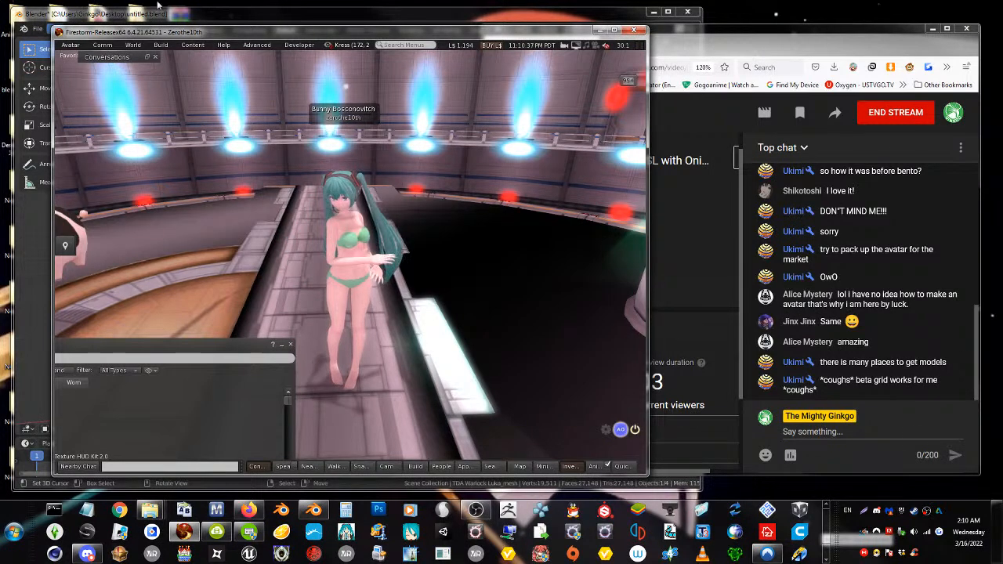
pyautogui.keyDown('alt'); pyautogui.moveTo(337, 250); pyautogui.dragTo(334, 310); pyautogui.keyUp('alt')
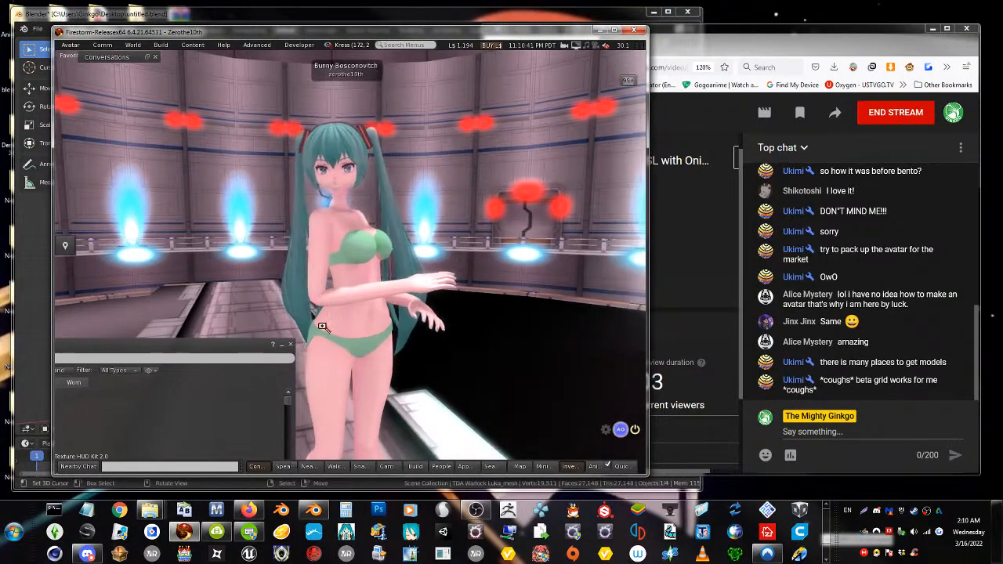
# Bring the inventory back into view at its top-level folders and widen the Firestorm window so the avatar shows beside it
pyautogui.moveTo(196, 344); pyautogui.dragTo(595, 90)
pyautogui.moveTo(532, 101); pyautogui.dragTo(370, 99)
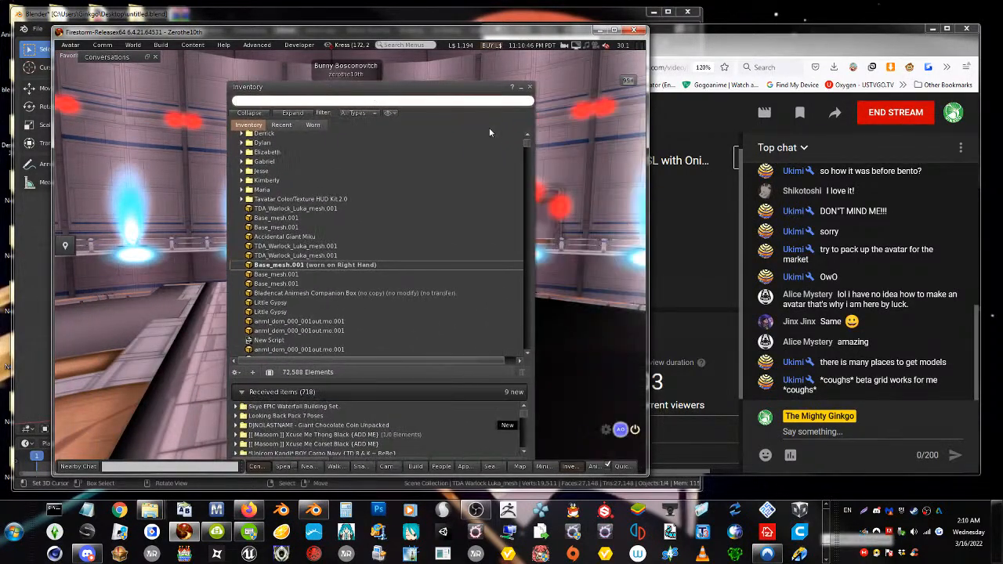
pyautogui.moveTo(526, 147); pyautogui.dragTo(527, 135)
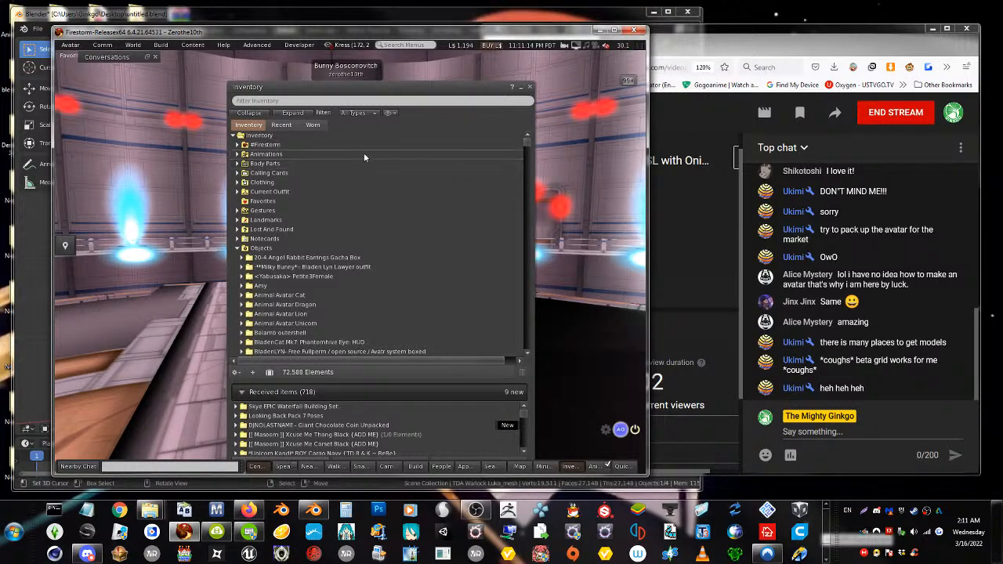
pyautogui.moveTo(364, 90); pyautogui.dragTo(583, 116)
pyautogui.moveTo(646, 342); pyautogui.dragTo(752, 343)
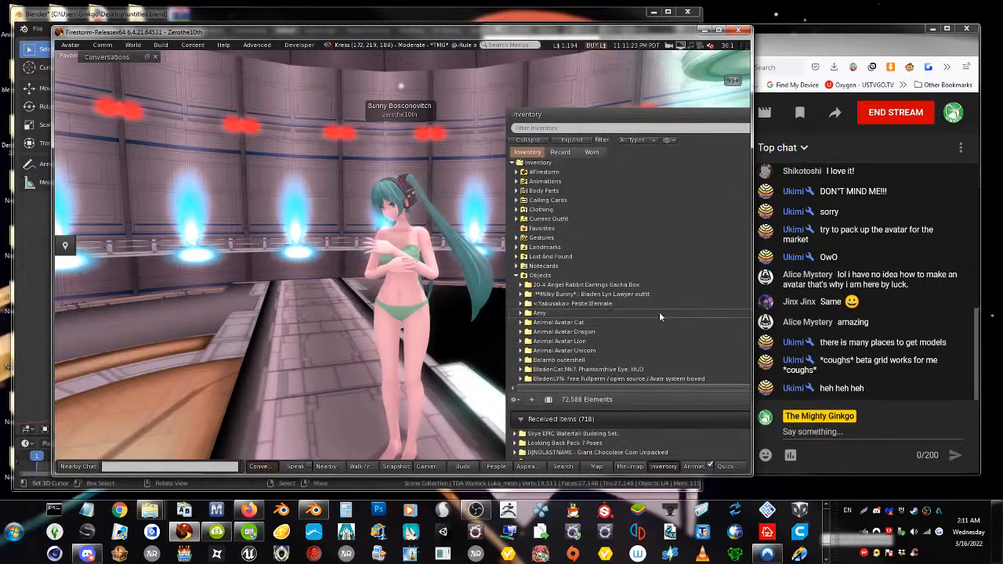
# Frame the full avatar, open oni_animation_001 from the Animations folder and play it in-world
pyautogui.scroll(-2, 384, 329)
pyautogui.scroll(4, 382, 330)
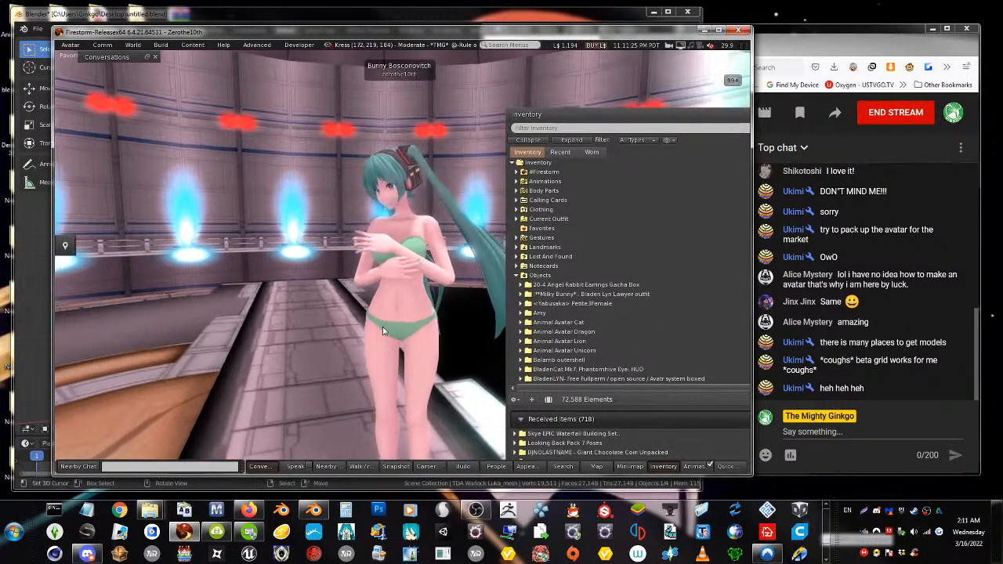
pyautogui.scroll(-3, 382, 329)
pyautogui.keyDown('alt'); pyautogui.moveTo(402, 325); pyautogui.dragTo(402, 317); pyautogui.keyUp('alt')
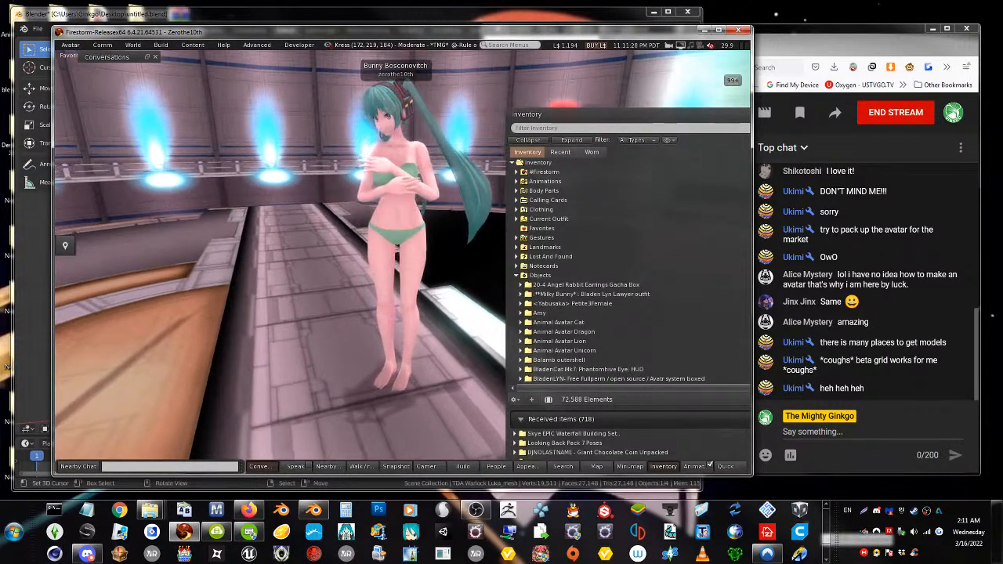
pyautogui.click(517, 182)
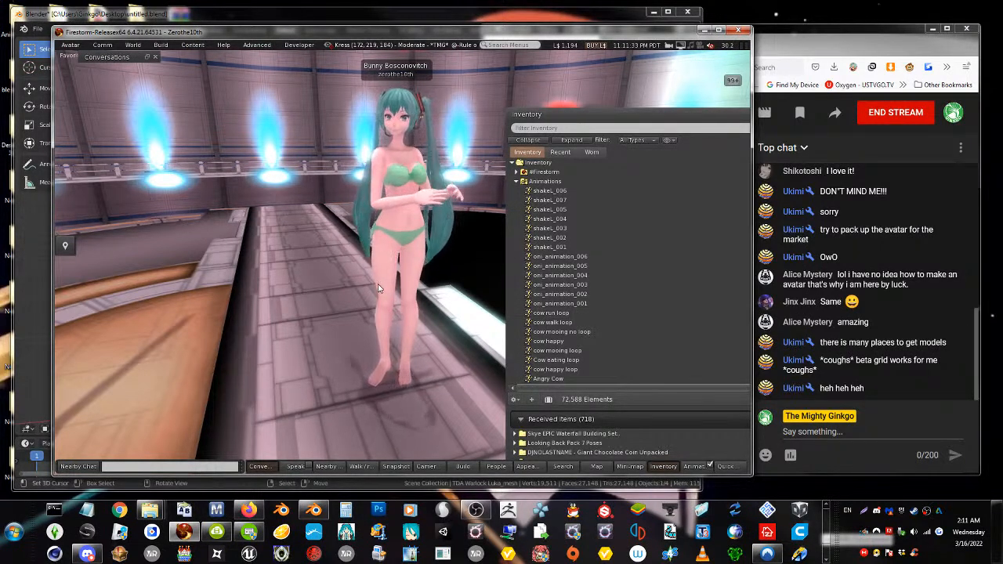
pyautogui.doubleClick(559, 303)
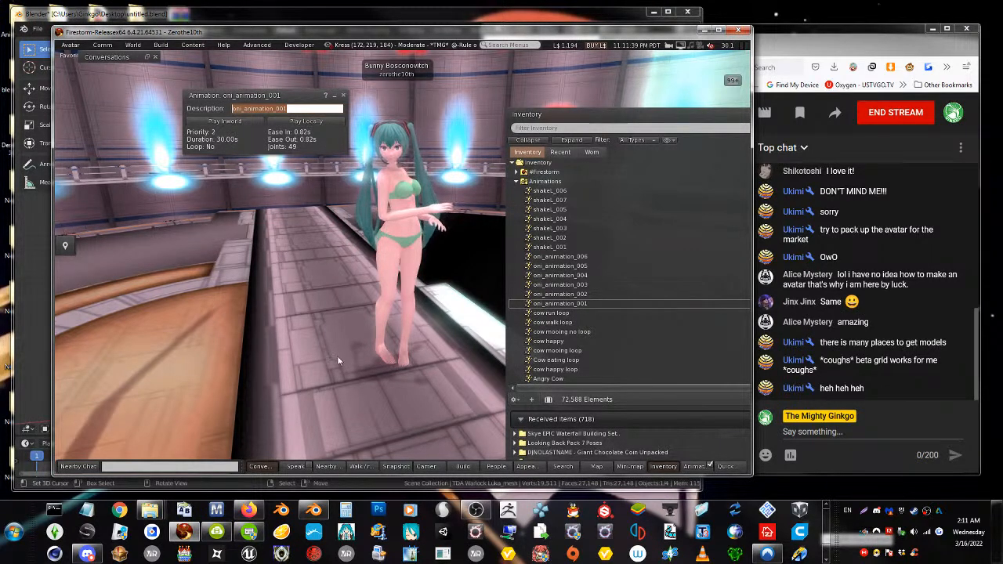
pyautogui.click(232, 120)
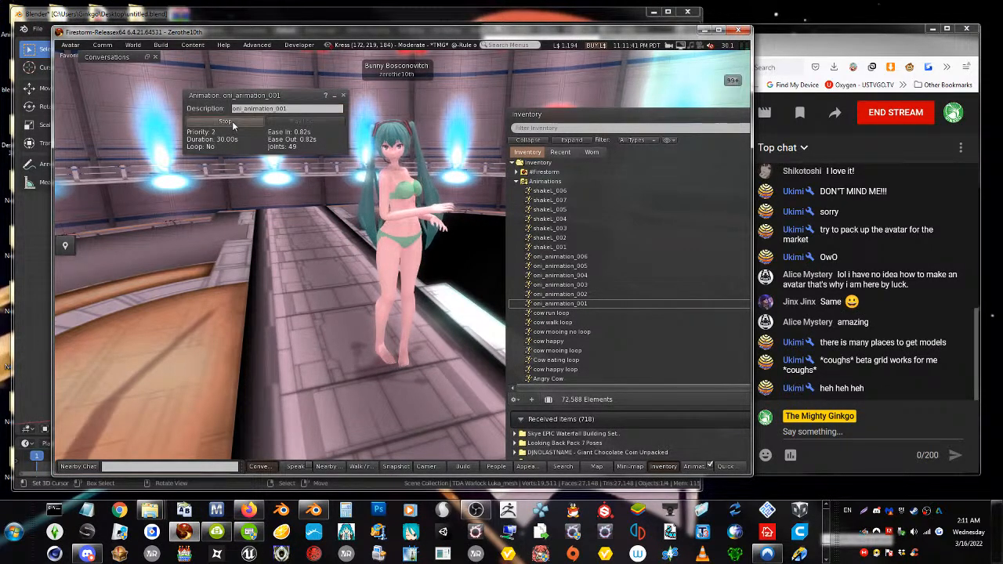
# Move the animation preview and inventory clear of the avatar, watch the dance and replay oni_animation_001 in-world
pyautogui.moveTo(269, 97); pyautogui.dragTo(477, 94)
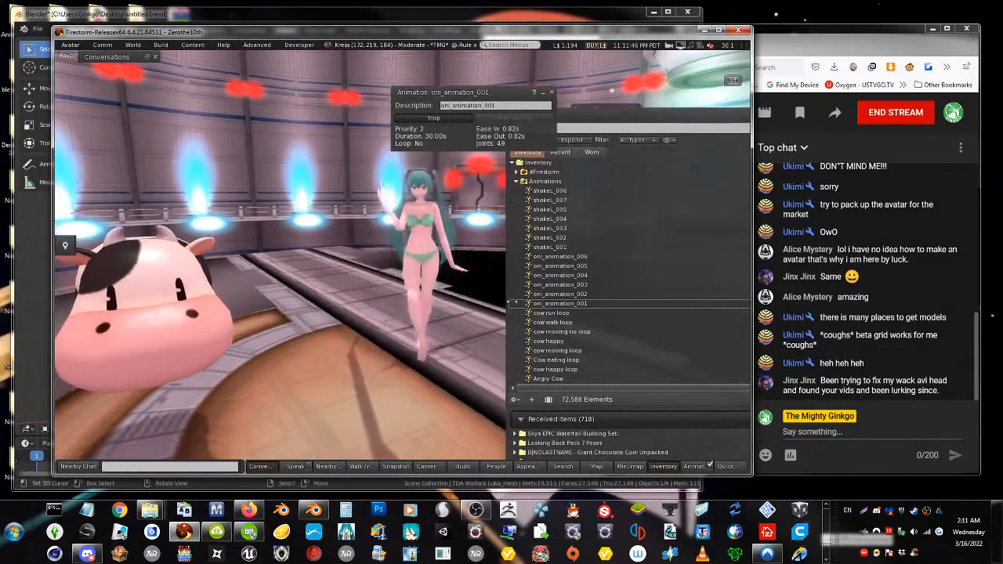
pyautogui.moveTo(596, 115); pyautogui.dragTo(550, 455)
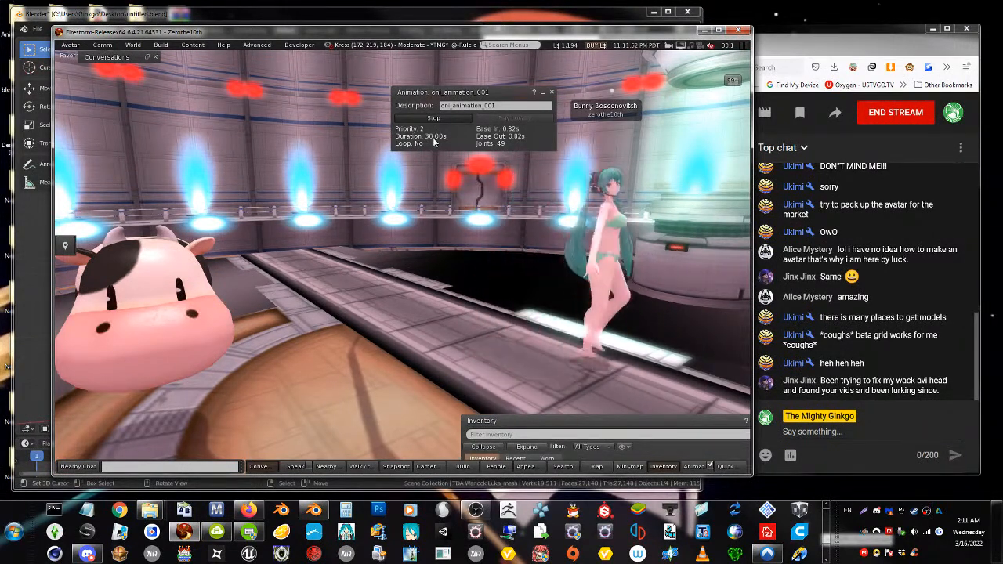
pyautogui.scroll(-3, 547, 208)
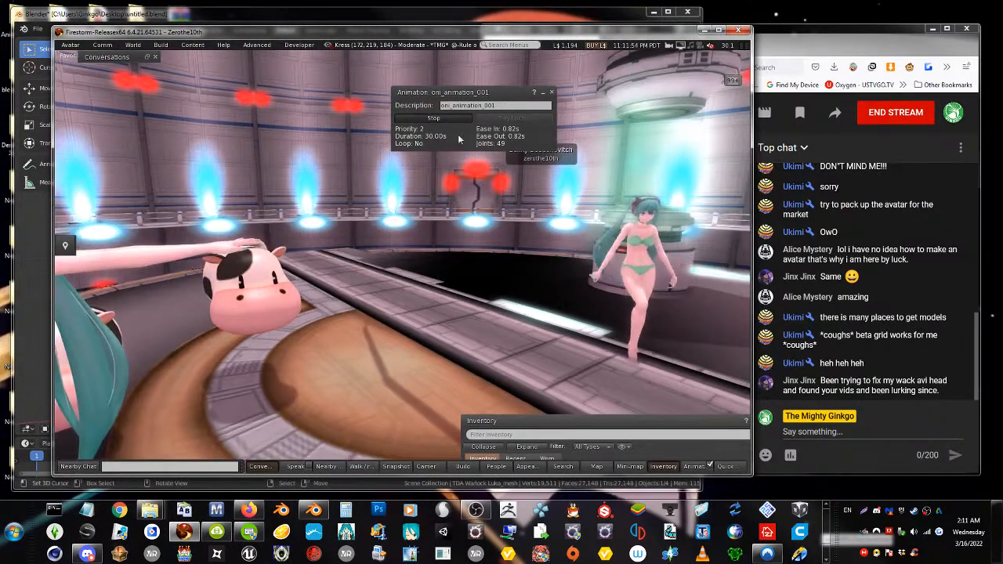
pyautogui.click(433, 118)
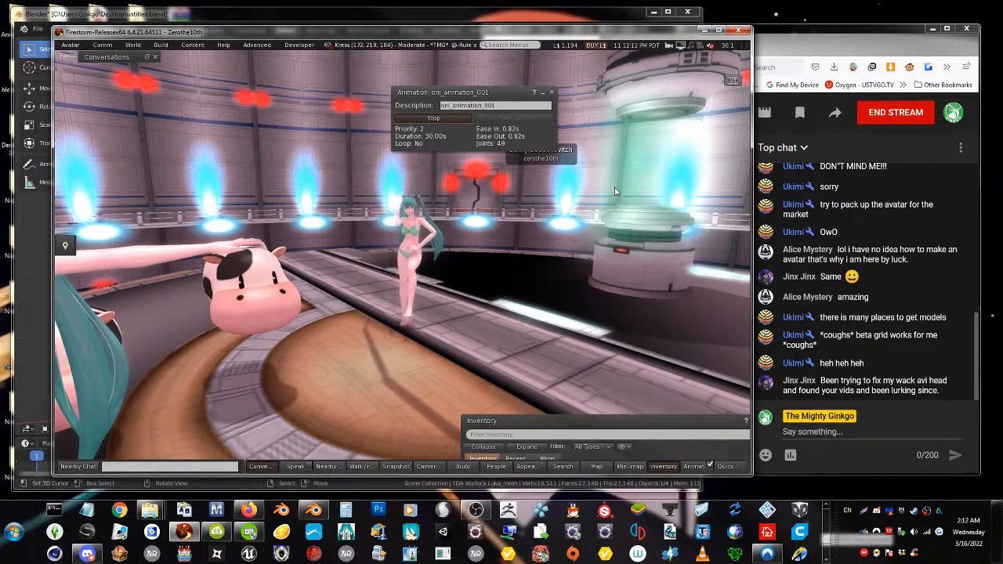
# Open the shakeL_001 animation from the inventory and arrange its preview and the inventory clear of the avatar
pyautogui.moveTo(576, 418); pyautogui.dragTo(573, 387)
pyautogui.moveTo(459, 397); pyautogui.dragTo(167, 72)
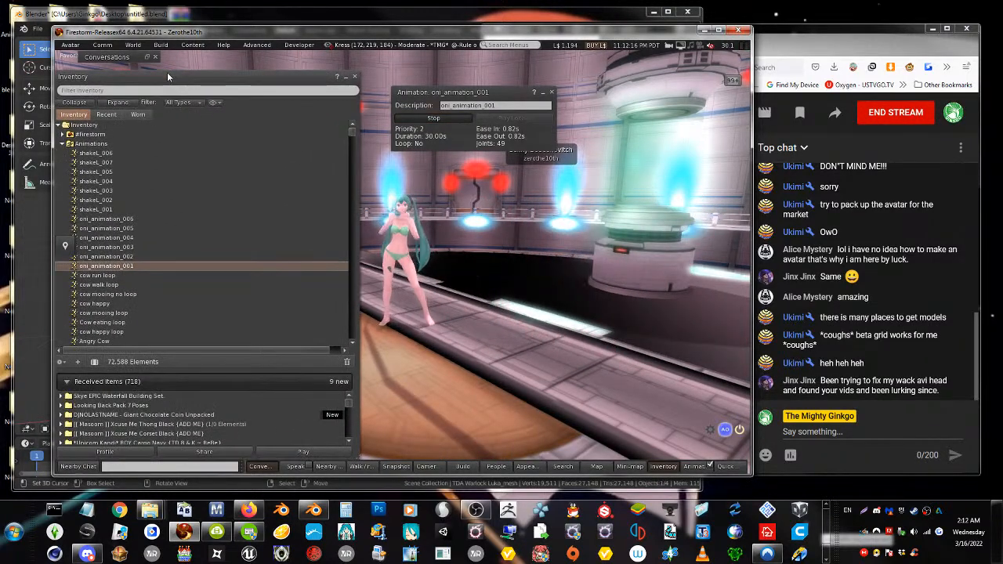
pyautogui.doubleClick(112, 212)
pyautogui.moveTo(275, 81); pyautogui.dragTo(586, 469)
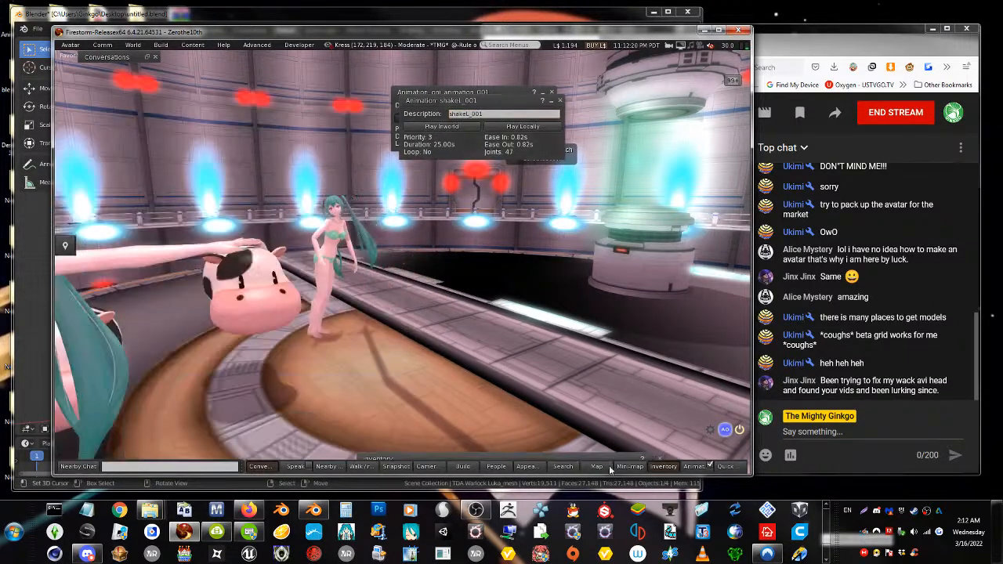
pyautogui.moveTo(452, 102); pyautogui.dragTo(256, 95)
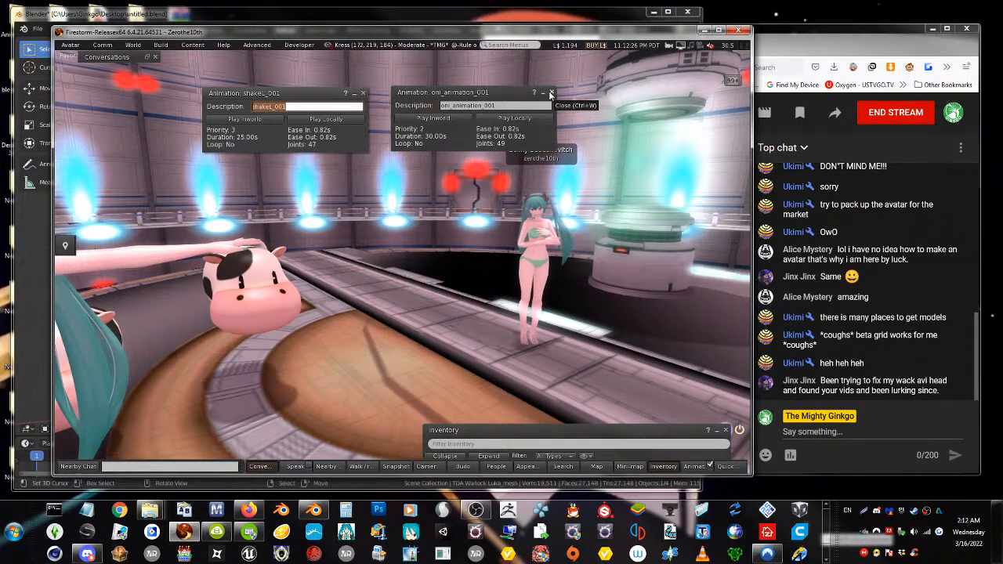
# Close the oni_animation_001 preview and play shakeL_001 in-world to check the mesh's deformation, closing its preview at the end
pyautogui.click(550, 93)
pyautogui.click(245, 119)
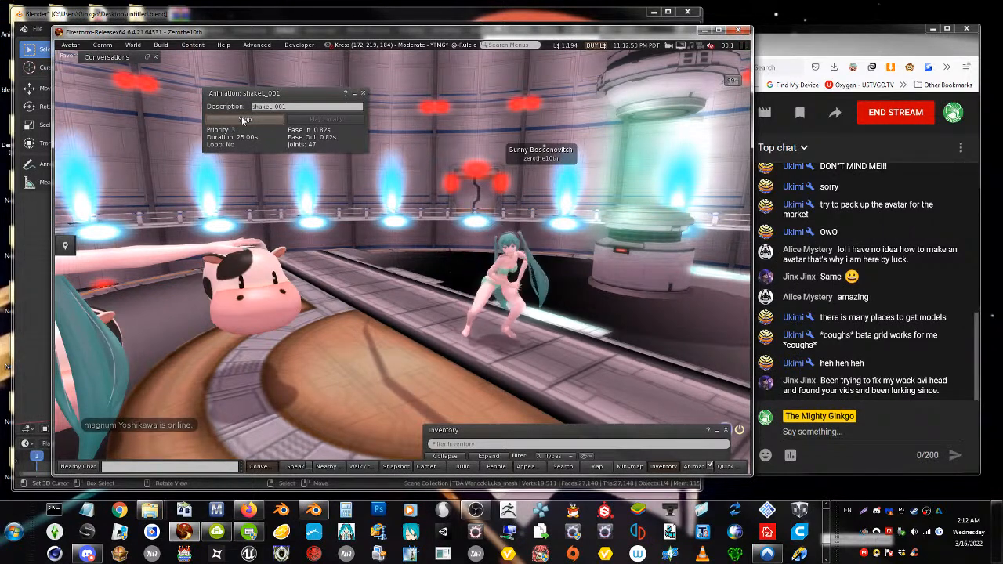
pyautogui.click(244, 120)
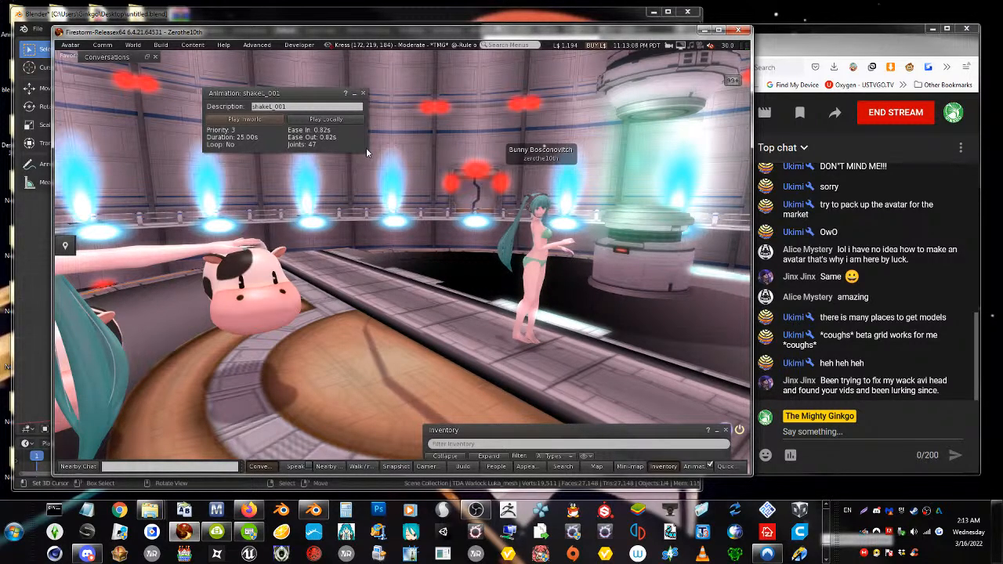
pyautogui.click(363, 94)
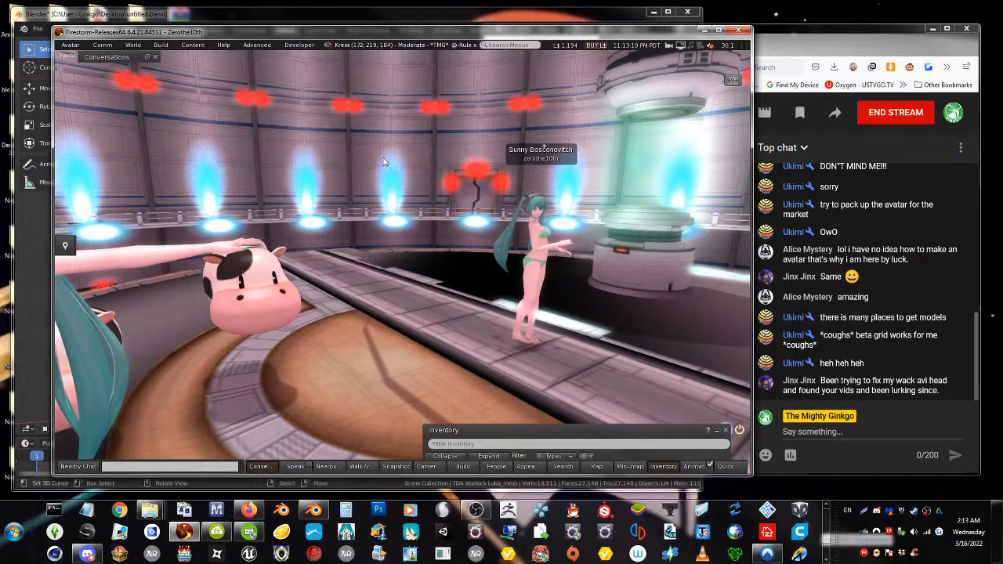
# Minimize Firestorm and switch to Blender with the converted Luka model
pyautogui.click(703, 32)
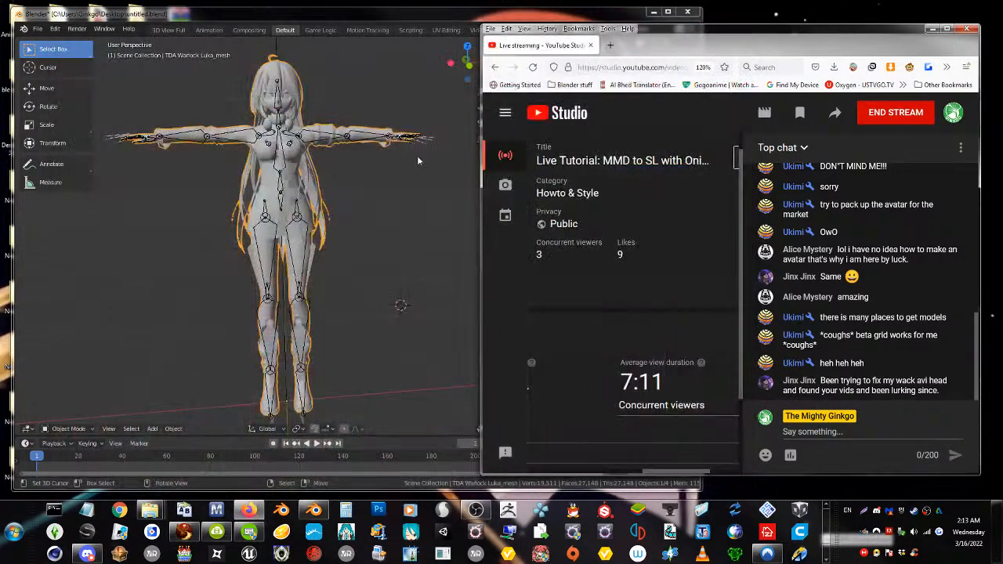
pyautogui.click(325, 236)
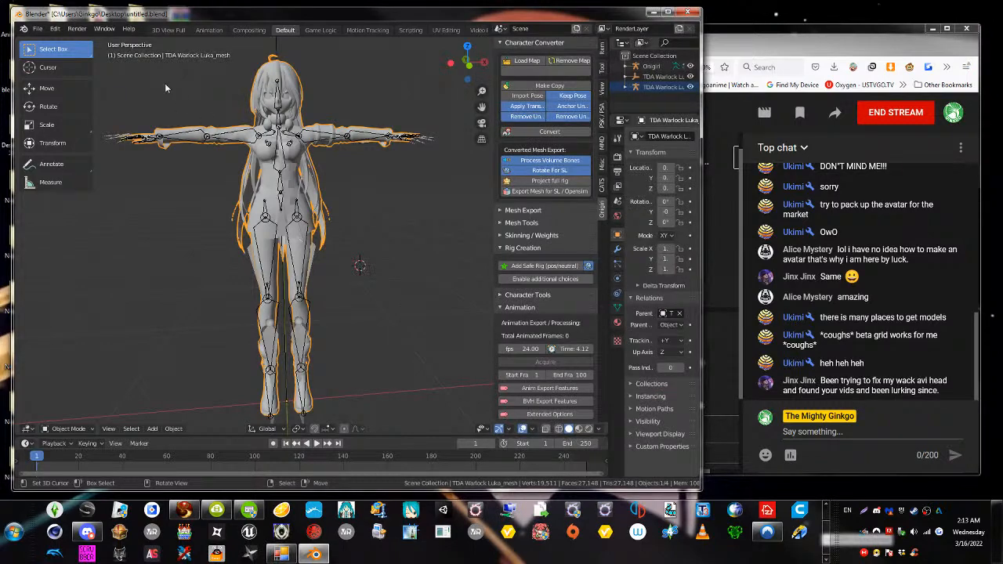
# Start a new General scene, discarding the changes to untitled.blend
pyautogui.click(36, 29)
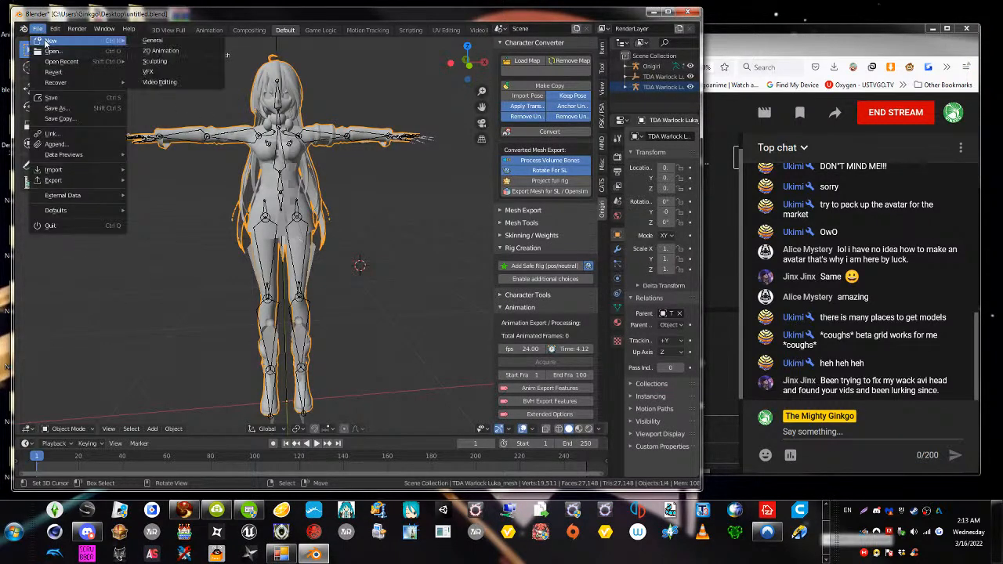
pyautogui.click(170, 43)
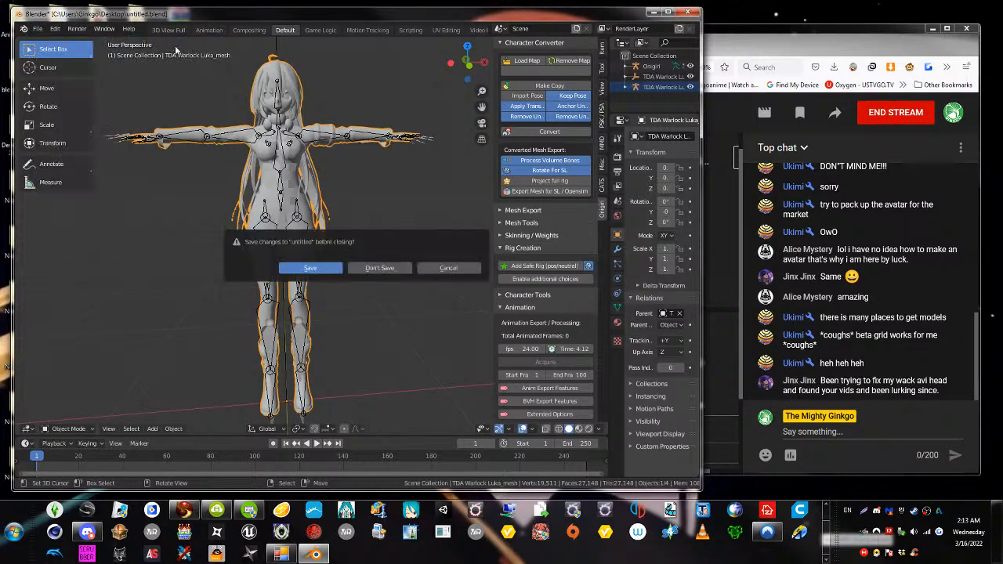
pyautogui.click(381, 268)
pyautogui.moveTo(321, 261); pyautogui.dragTo(302, 259, button='middle')
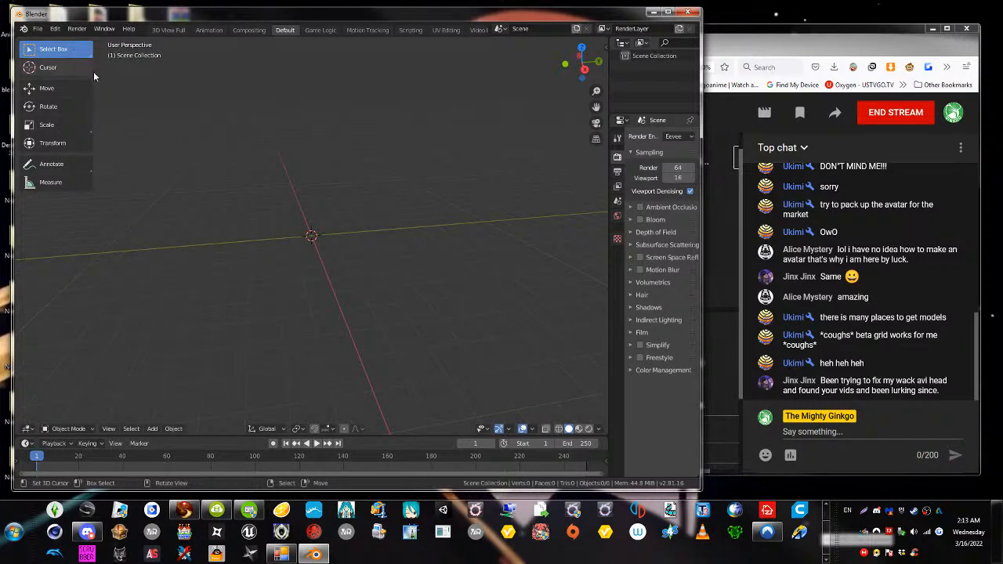
pyautogui.click(36, 28)
pyautogui.moveTo(72, 170)
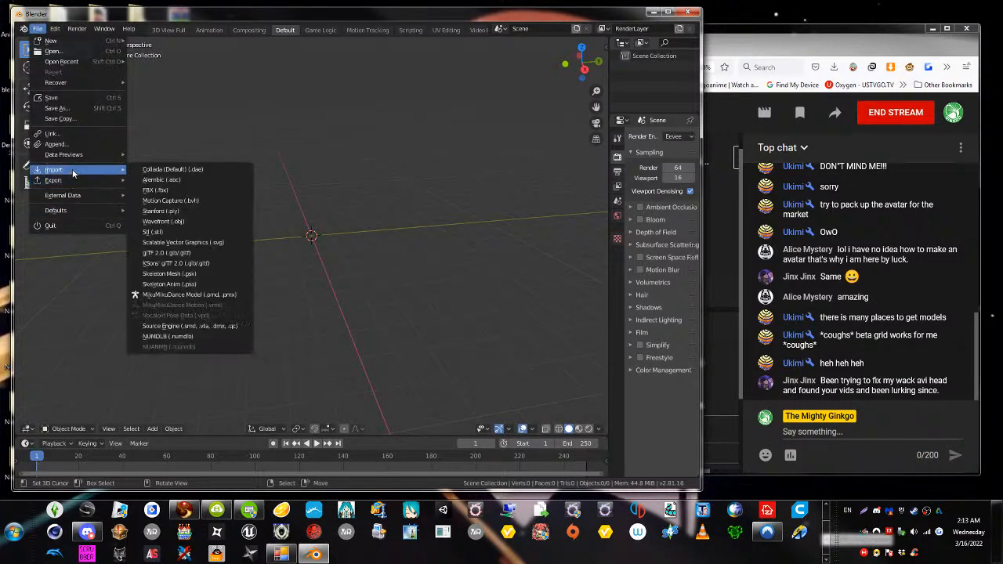
pyautogui.click(207, 296)
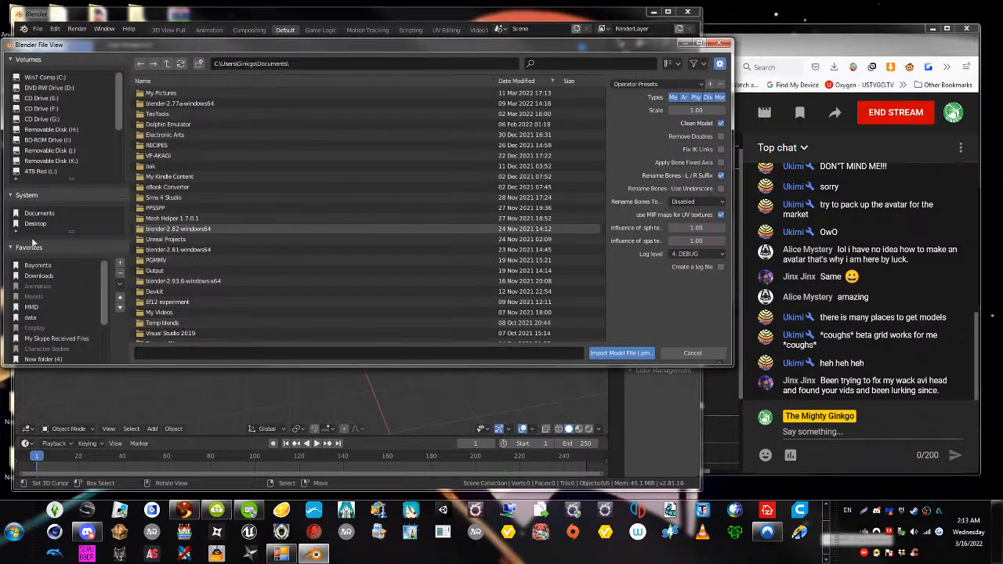
pyautogui.click(716, 45)
# Reopen the recent untitled.blend and examine the Luka model's original armature and pose from several angles
pyautogui.click(34, 29)
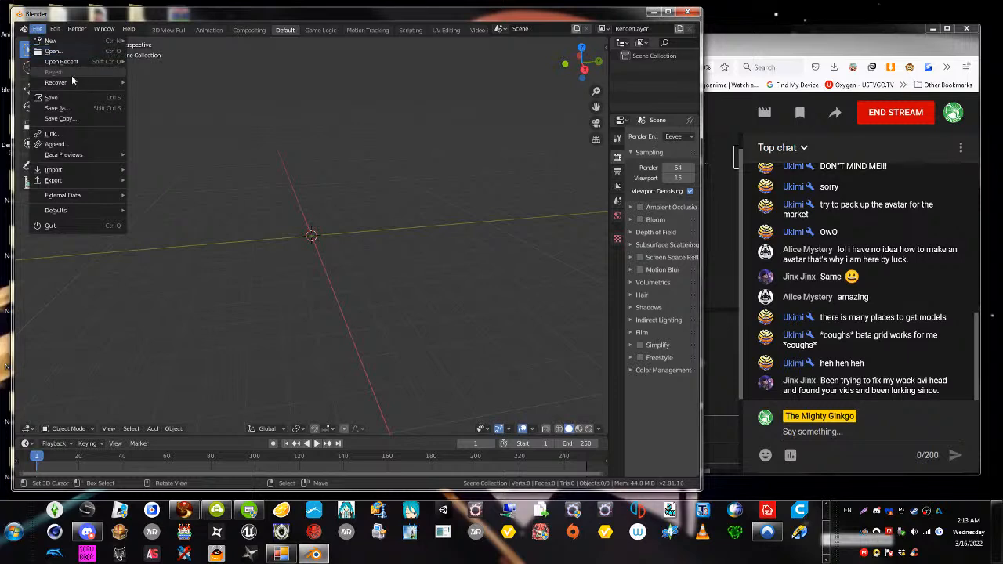
pyautogui.moveTo(63, 61)
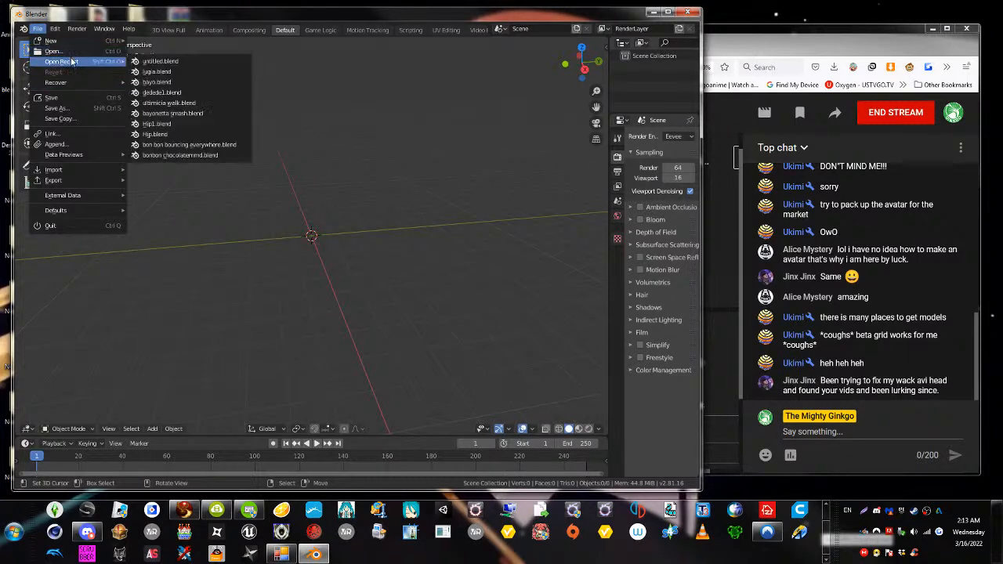
pyautogui.click(165, 62)
pyautogui.moveTo(306, 206)
pyautogui.mouseDown(button='middle')
pyautogui.moveTo(319, 193)
pyautogui.moveTo(309, 198)
pyautogui.mouseUp(button='middle')
pyautogui.moveTo(353, 251); pyautogui.dragTo(369, 311, button='middle')
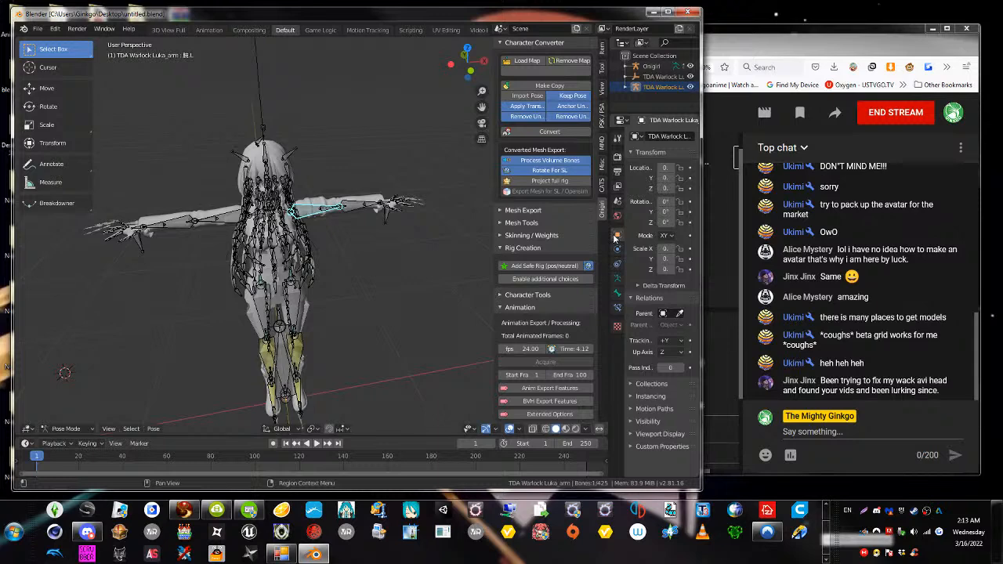
pyautogui.click(276, 210)
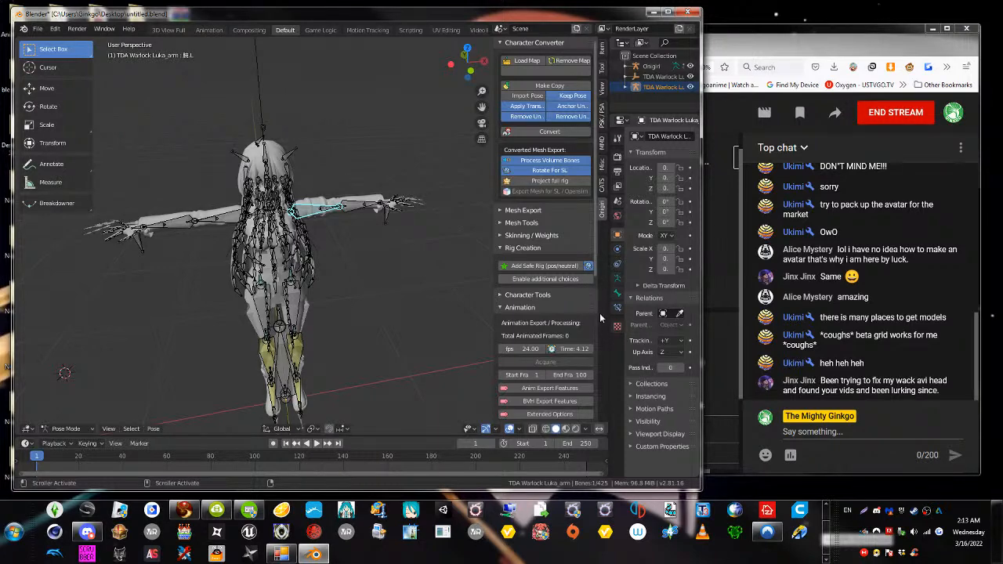
pyautogui.moveTo(218, 329); pyautogui.dragTo(273, 322, button='middle')
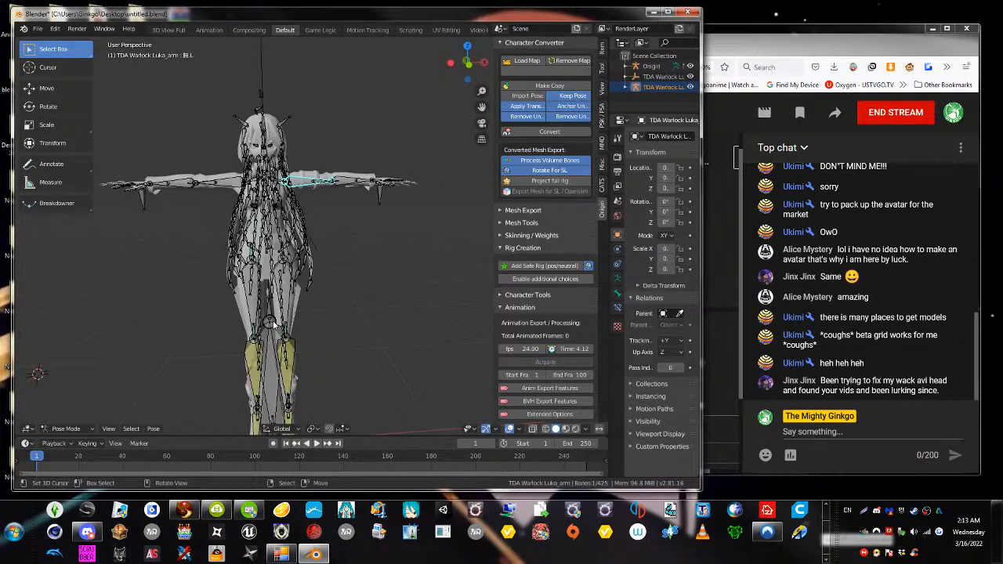
pyautogui.scroll(-2, 317, 233)
pyautogui.moveTo(312, 253); pyautogui.dragTo(327, 236, button='middle')
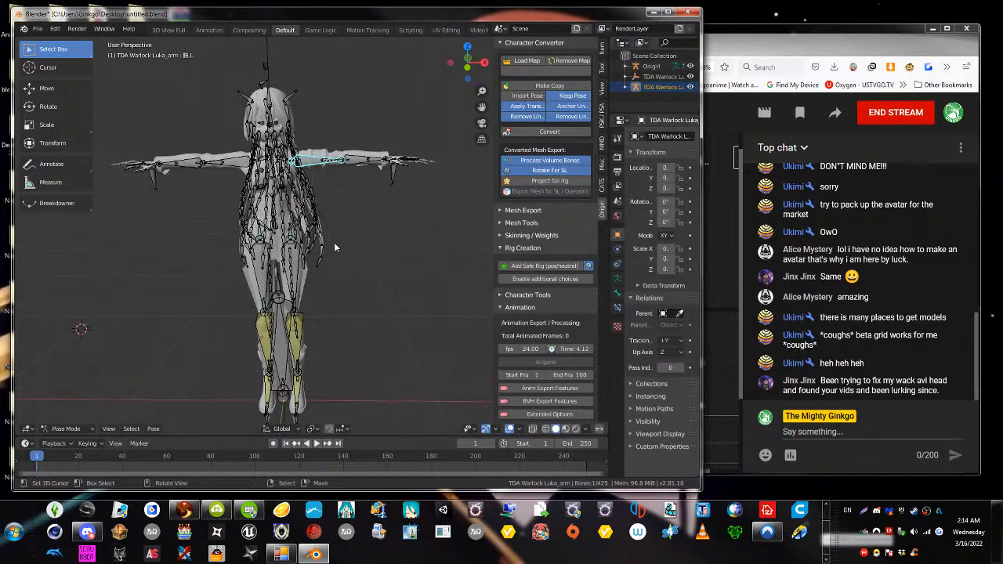
pyautogui.moveTo(333, 243); pyautogui.dragTo(198, 195, button='middle')
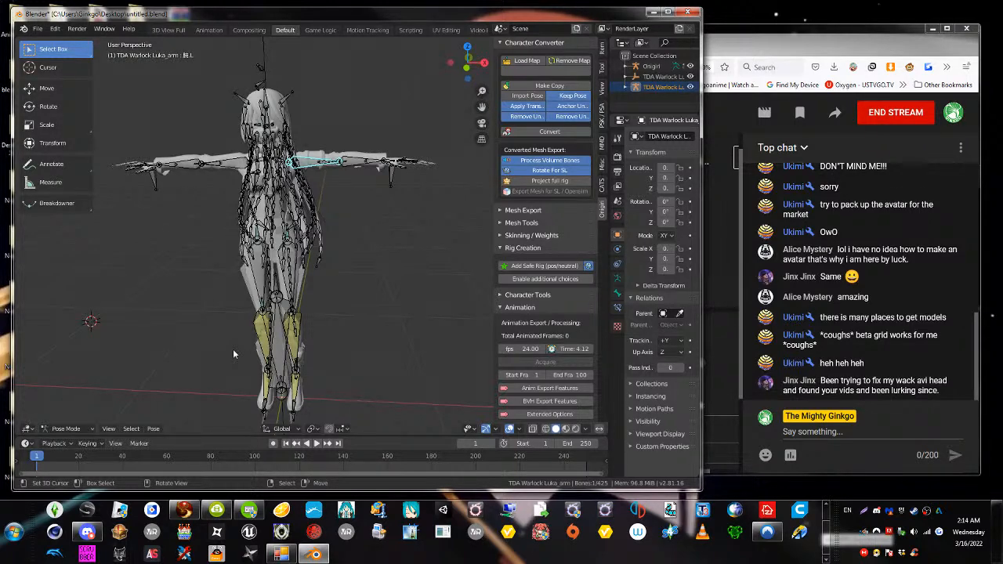
# Replace the open file with a new General scene without saving untitled.blend
pyautogui.click(37, 28)
pyautogui.moveTo(52, 40)
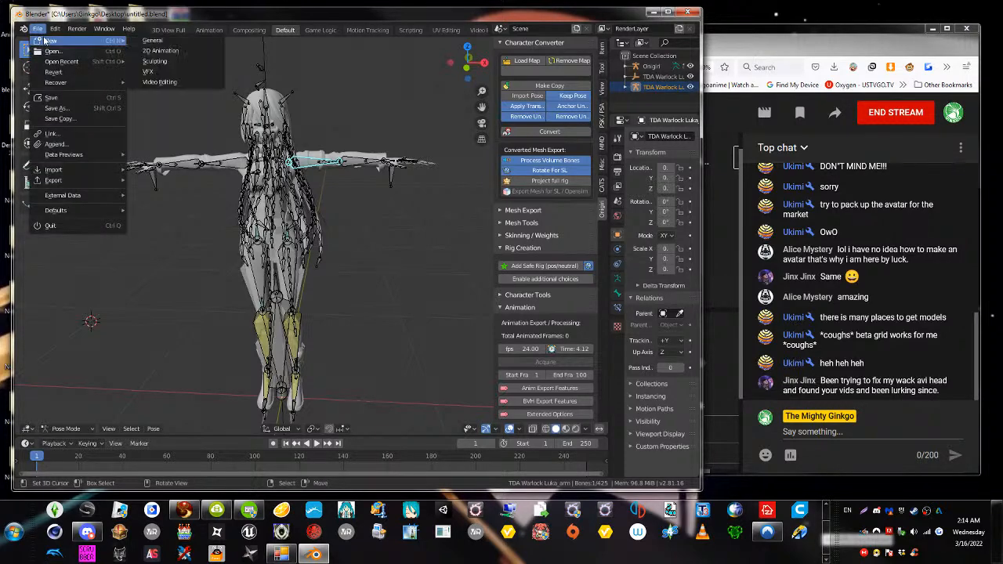
pyautogui.click(153, 46)
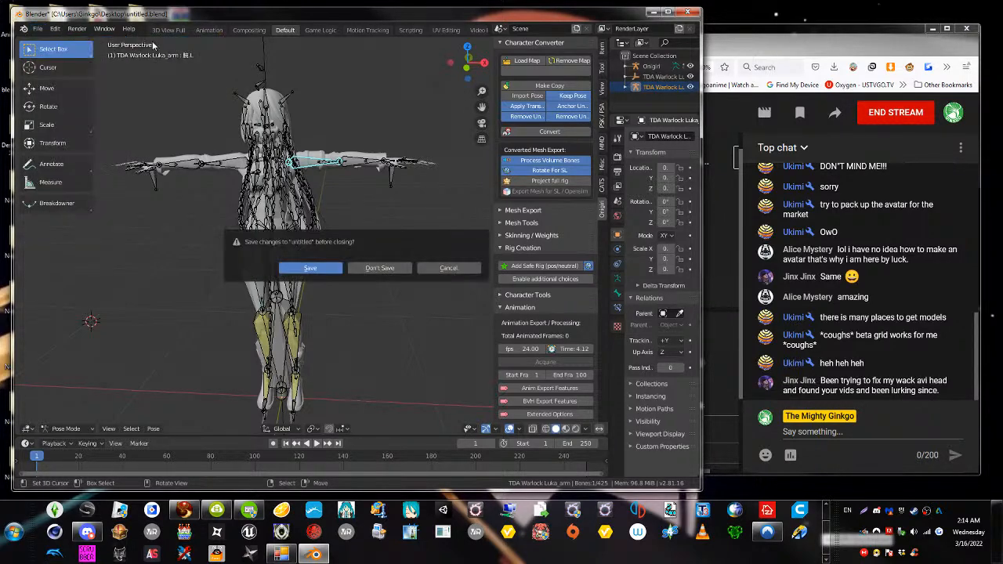
pyautogui.click(387, 268)
# Import the TDA Warlock Luka MikuMikuDance model from the Desktop's Onigiri-MMD tutorial folder
pyautogui.click(36, 28)
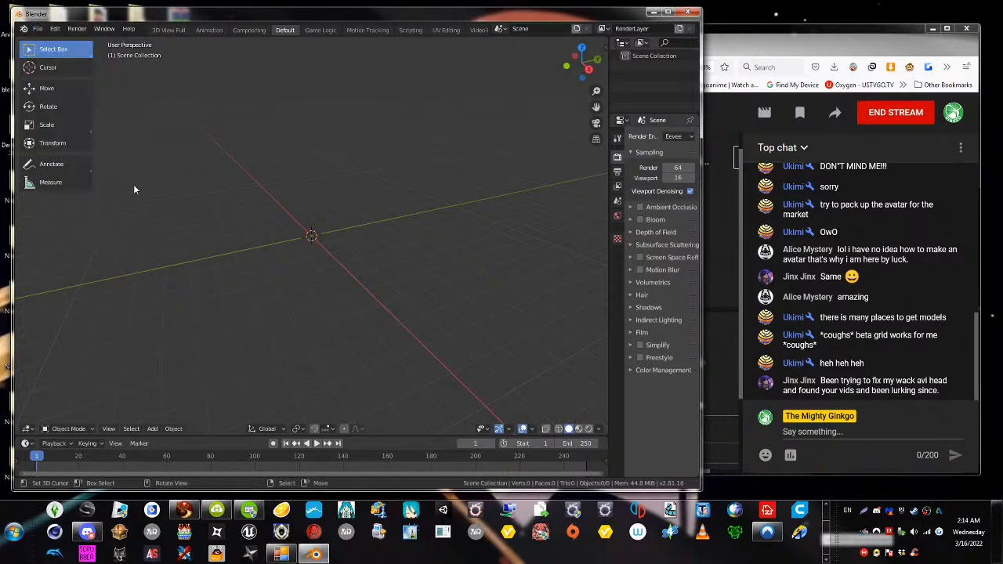
pyautogui.click(37, 28)
pyautogui.moveTo(92, 172)
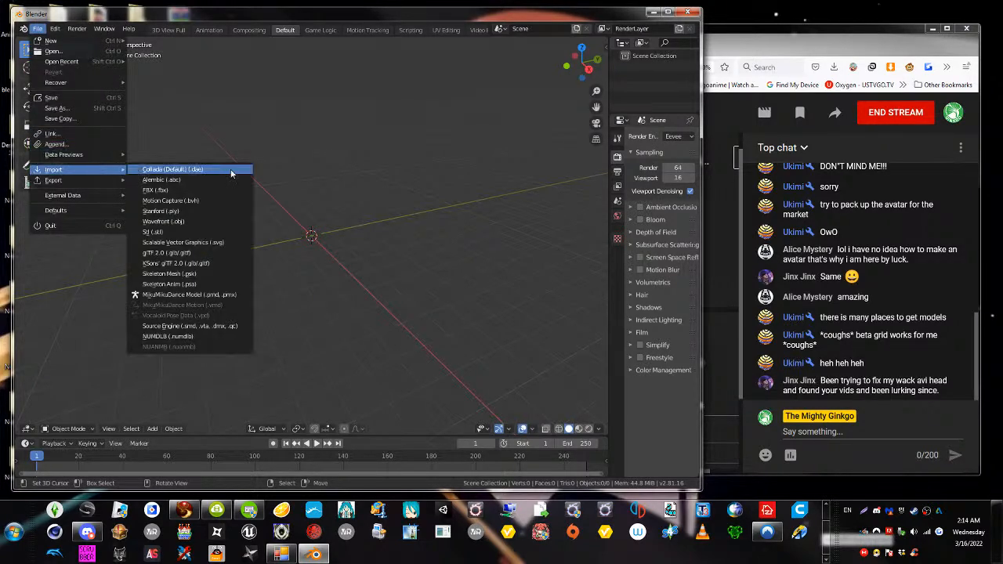
pyautogui.click(215, 297)
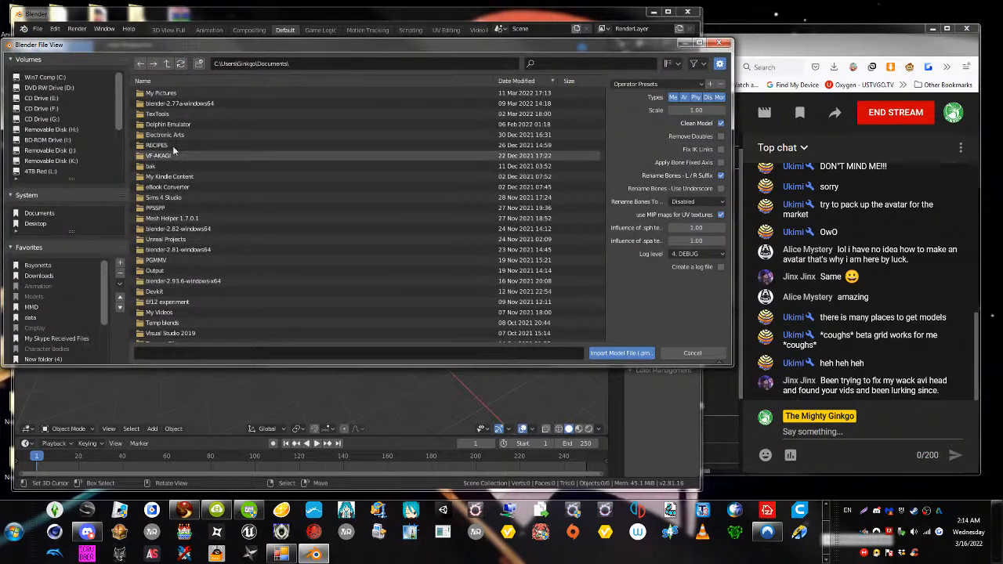
pyautogui.click(35, 223)
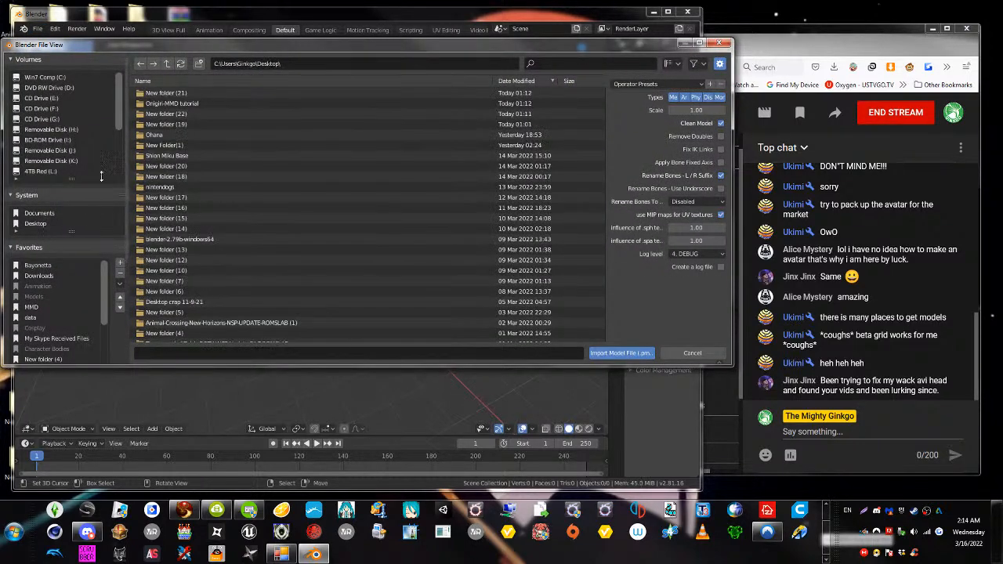
pyautogui.doubleClick(190, 103)
pyautogui.click(193, 94)
pyautogui.doubleClick(193, 95)
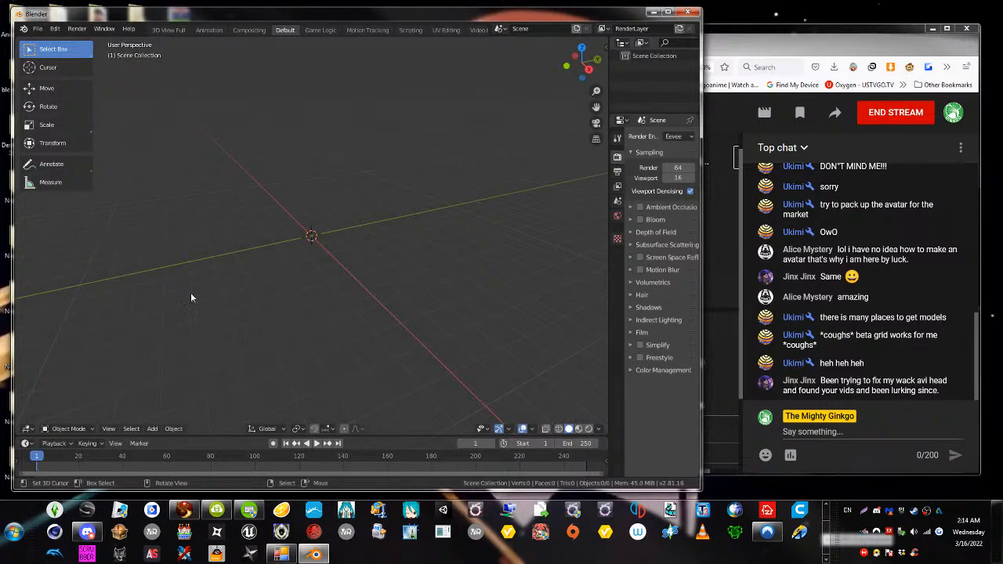
# Select the TDA Warlock Luka_arm armature and clear its parent object in its Relations settings
pyautogui.moveTo(343, 233); pyautogui.dragTo(352, 254, button='middle')
pyautogui.click(339, 170)
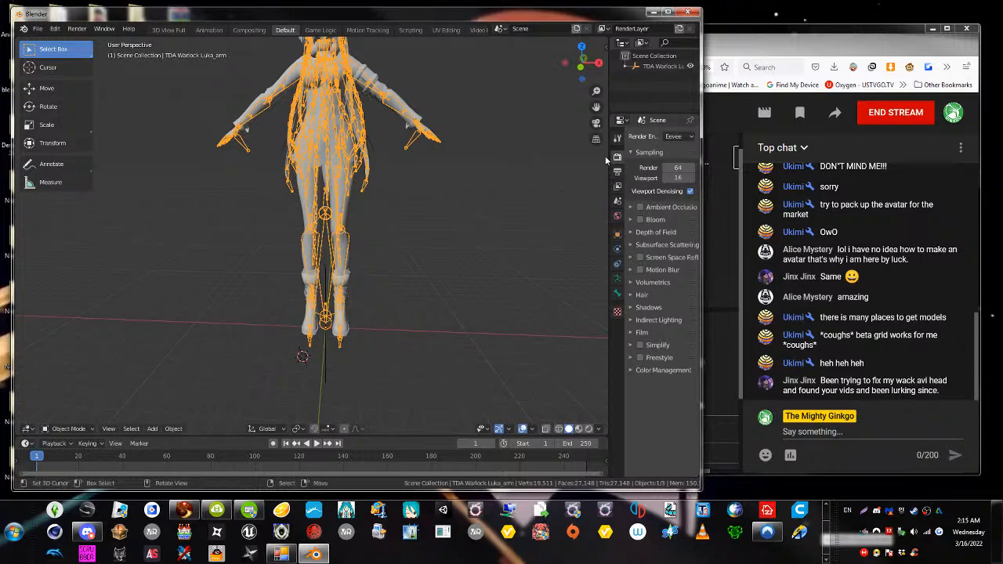
pyautogui.click(617, 235)
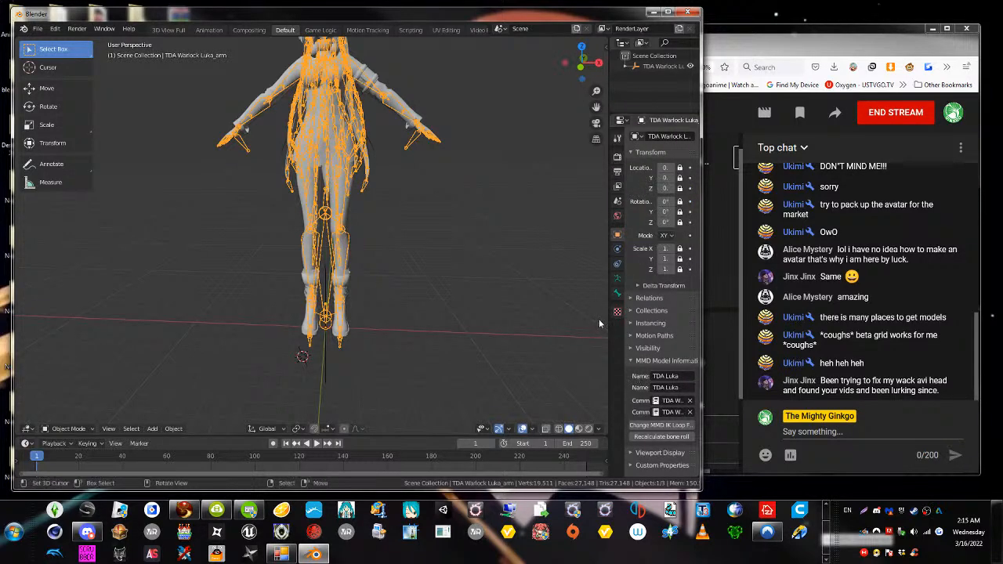
pyautogui.moveTo(608, 345); pyautogui.dragTo(501, 344)
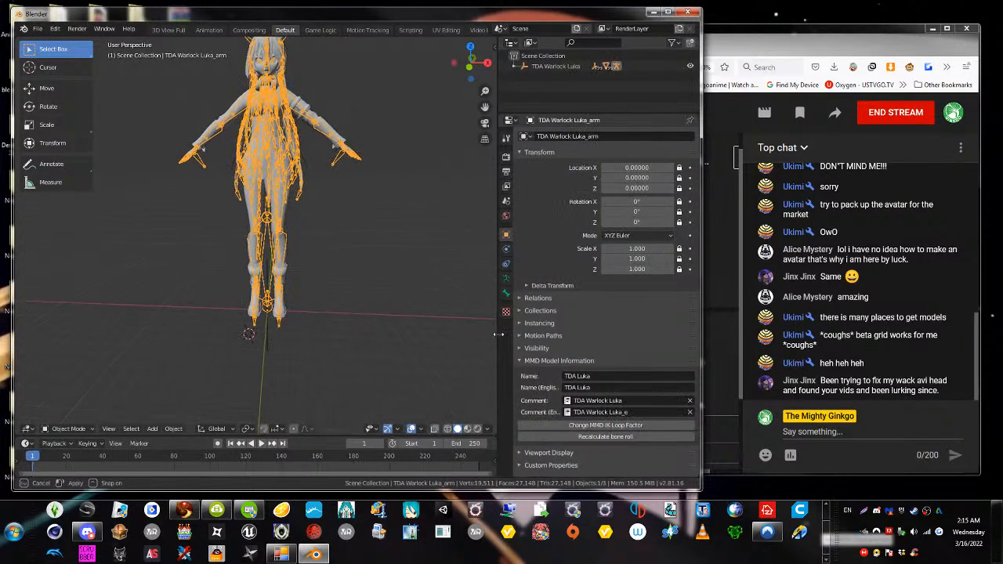
pyautogui.click(536, 298)
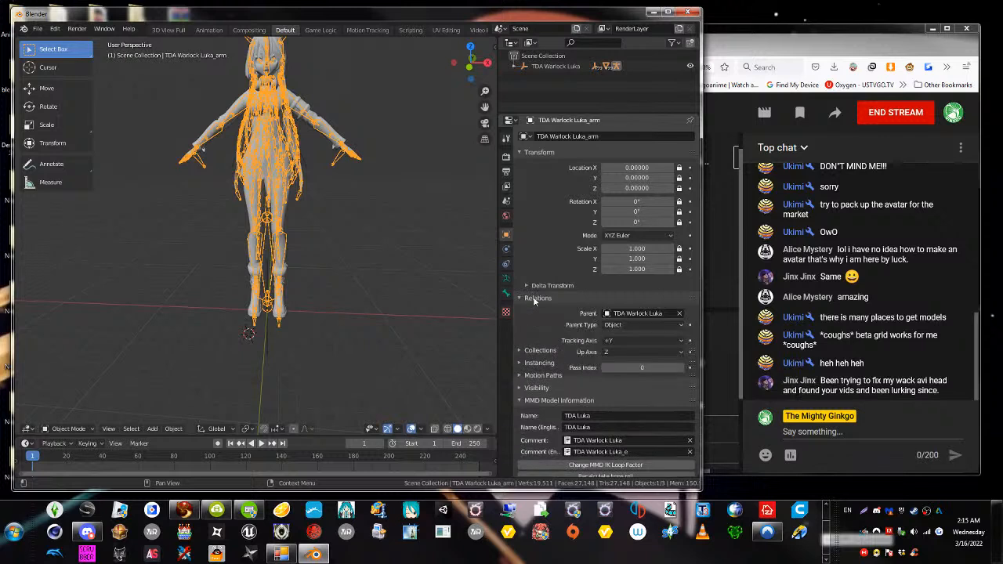
pyautogui.click(679, 314)
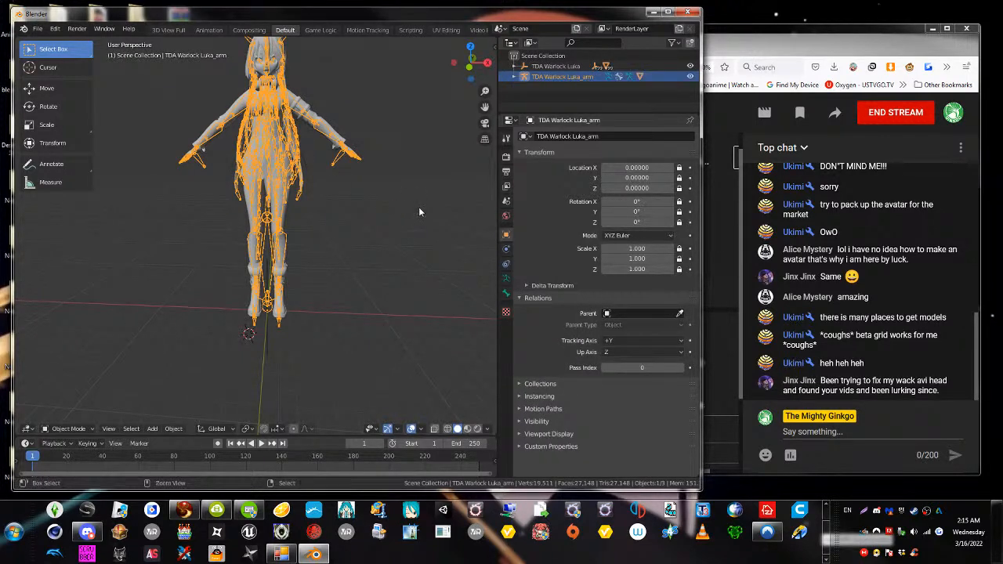
pyautogui.hotkey('ctrl', 'z')
pyautogui.click(414, 283)
pyautogui.rightClick(300, 139)
pyautogui.rightClick(300, 140)
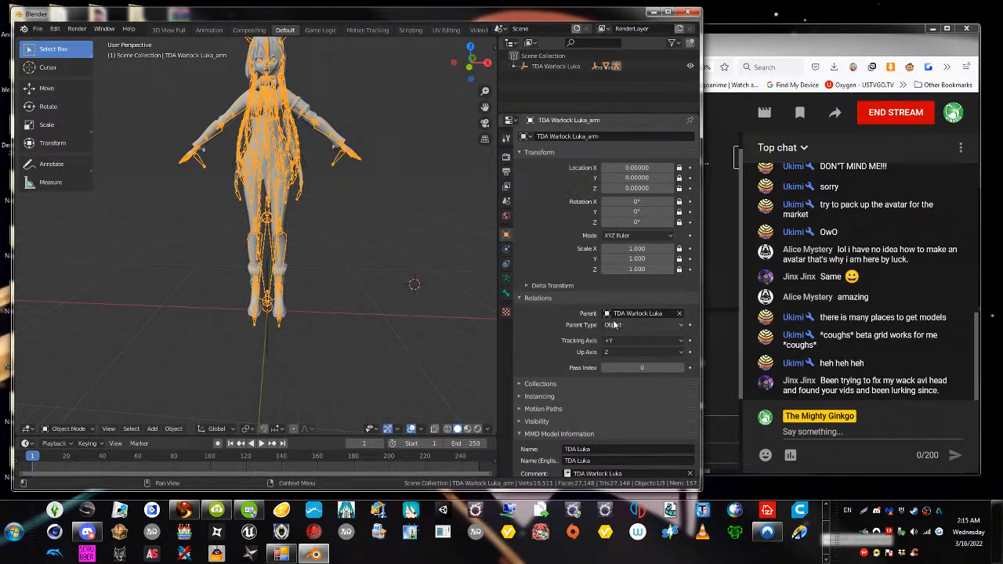
pyautogui.click(678, 314)
# Try to scale all the imported Luka objects together
pyautogui.rightClick(330, 112)
pyautogui.rightClick(331, 119)
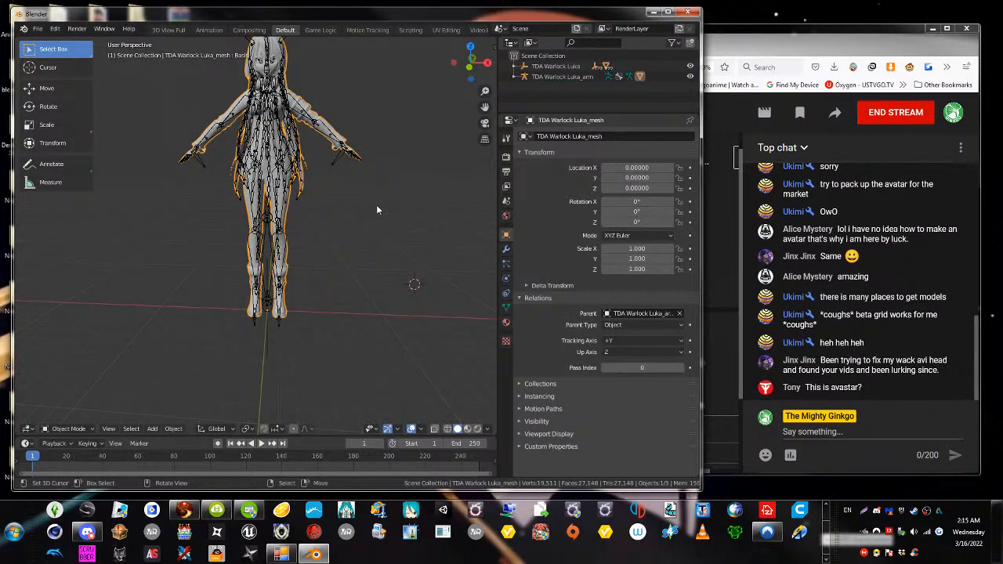
pyautogui.press('a')
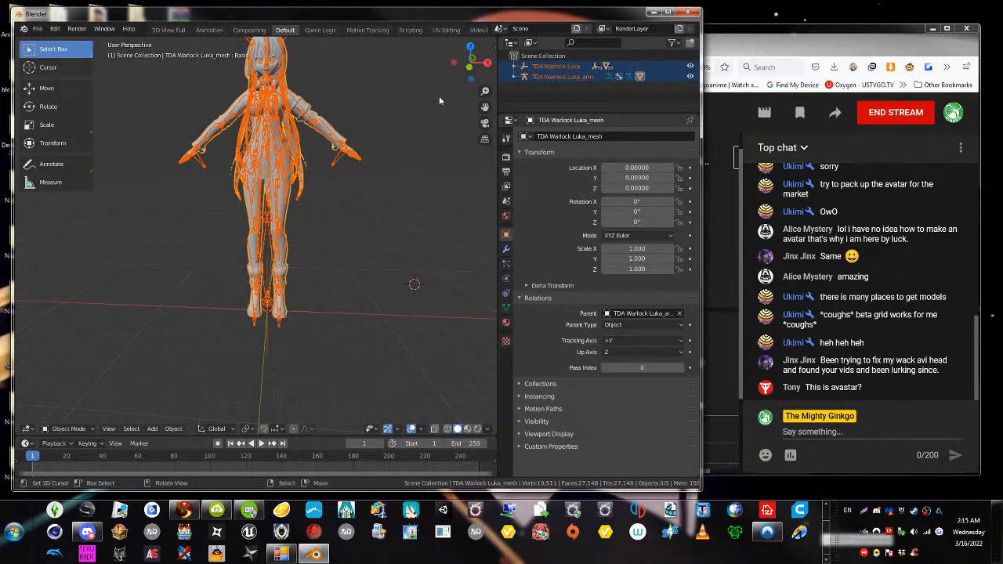
pyautogui.keyDown('shift'); pyautogui.moveTo(372, 124); pyautogui.dragTo(365, 138, button='middle'); pyautogui.keyUp('shift')
pyautogui.press('s')
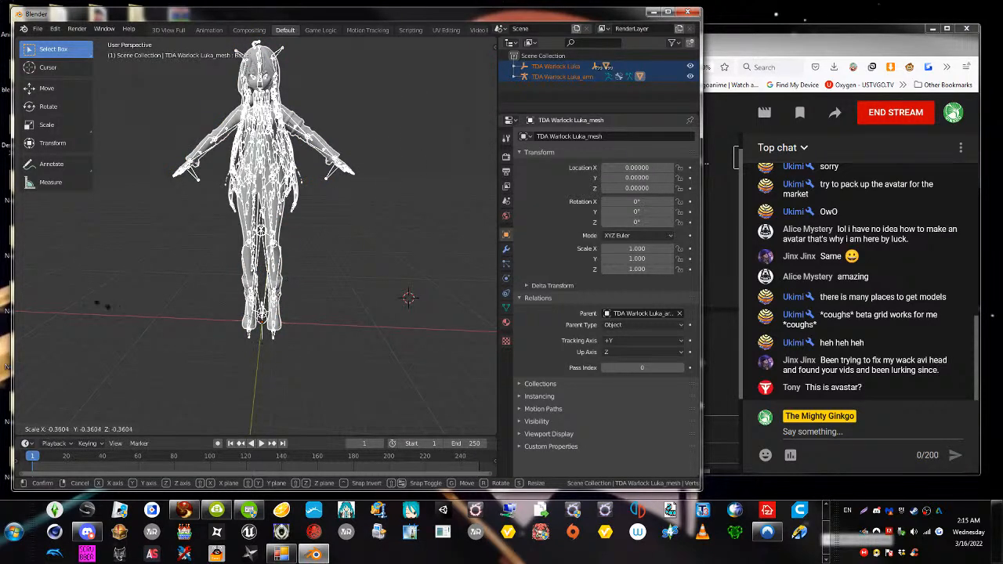
pyautogui.click(300, 252)
# Unlock the location, rotation and scale transforms of the TDA Warlock Luka_arm armature
pyautogui.click(313, 138)
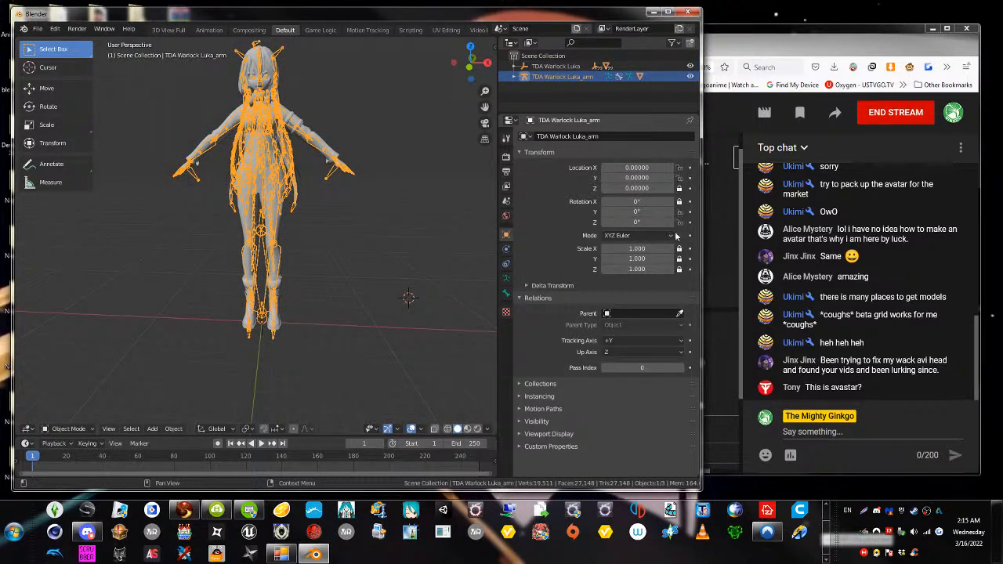
pyautogui.click(679, 188)
pyautogui.click(679, 202)
# Select all objects and scale the Luka model down until the armature's scale is about 0.119
pyautogui.press('a')
pyautogui.press('s')
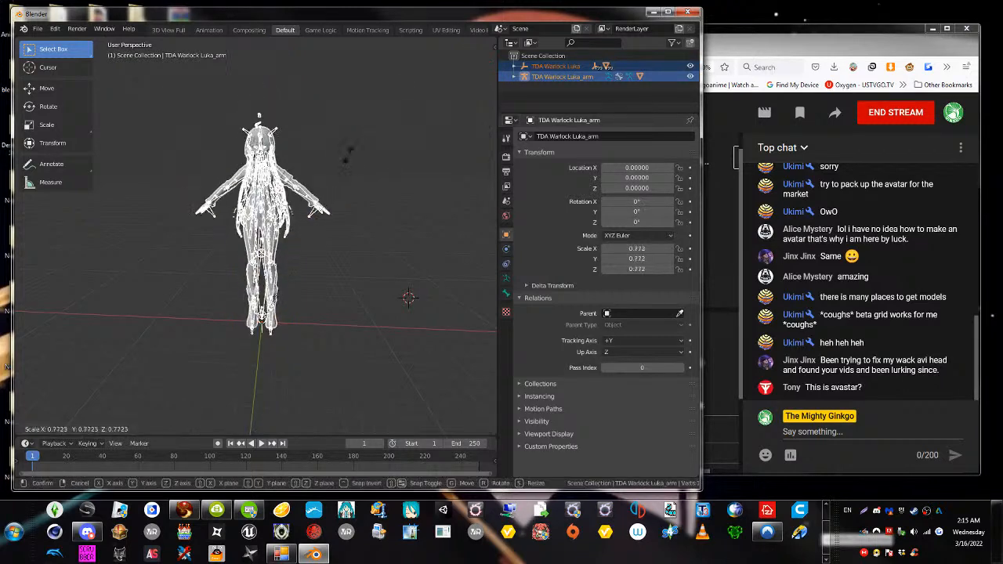
pyautogui.click(284, 293)
pyautogui.scroll(5, 303, 313)
pyautogui.moveTo(312, 225); pyautogui.dragTo(333, 201, button='middle')
pyautogui.press('s')
pyautogui.click(329, 229)
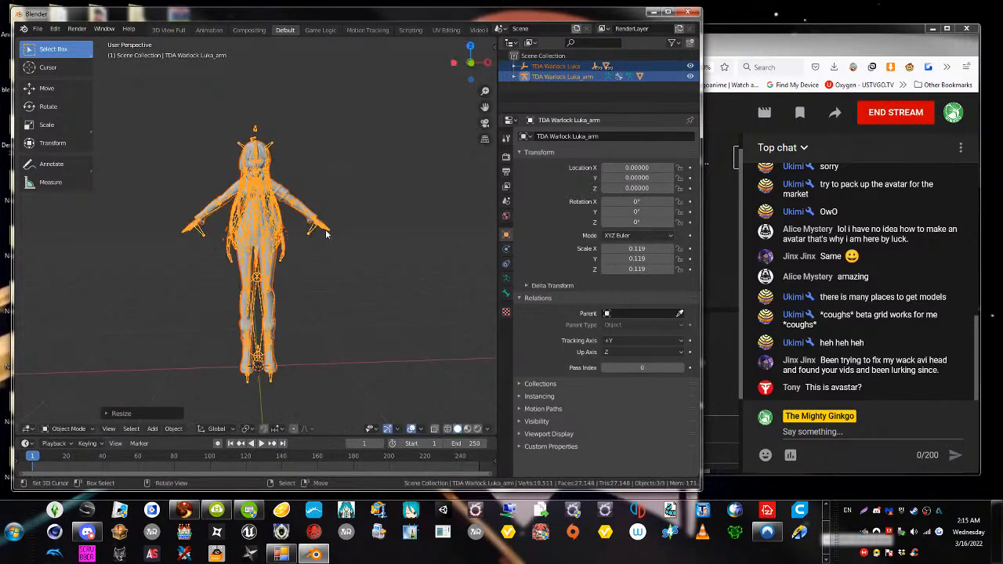
# Select only TDA Warlock Luka_mesh and show its transform values and dimensions beside the model
pyautogui.moveTo(317, 242); pyautogui.dragTo(298, 320, button='middle')
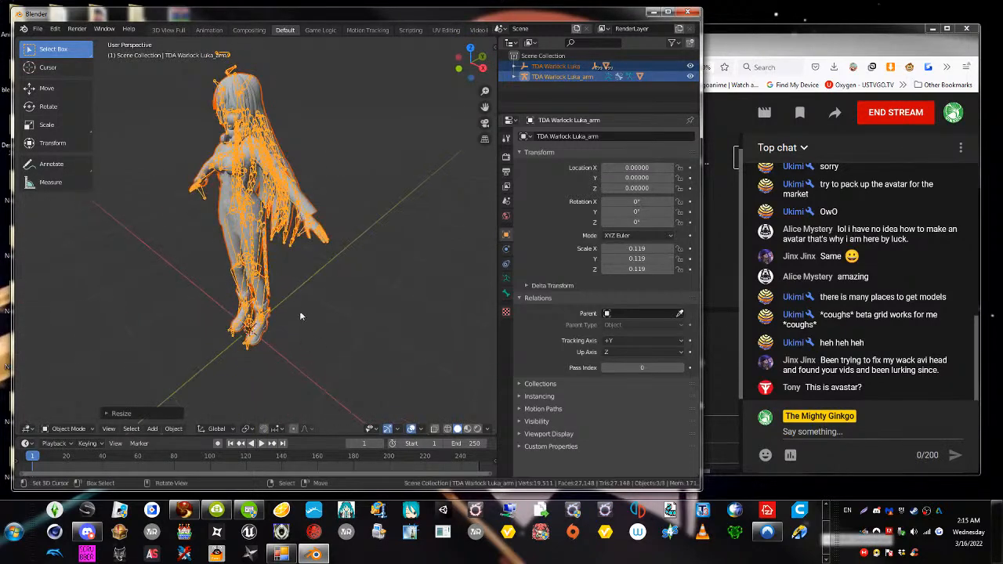
pyautogui.click(301, 305)
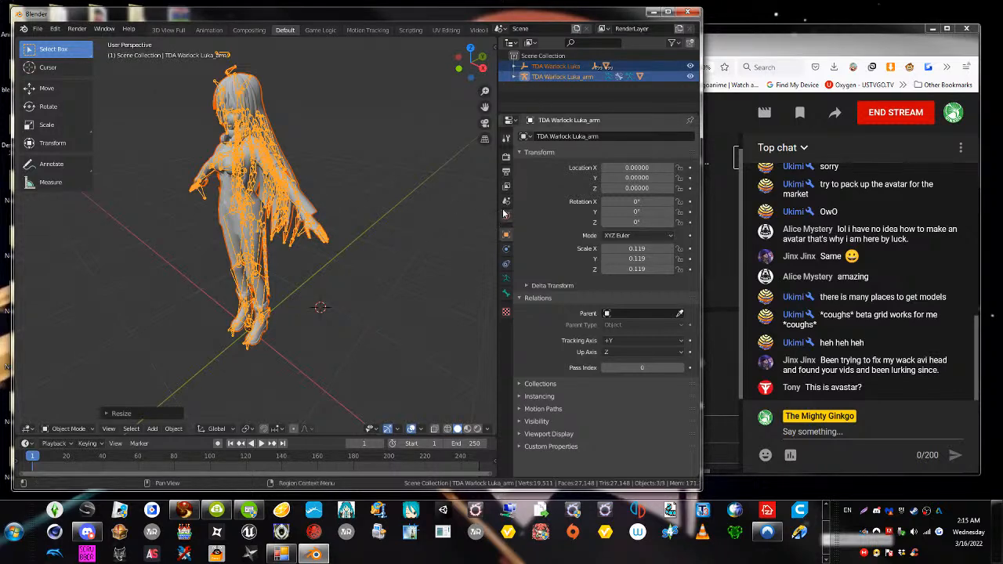
pyautogui.click(288, 153)
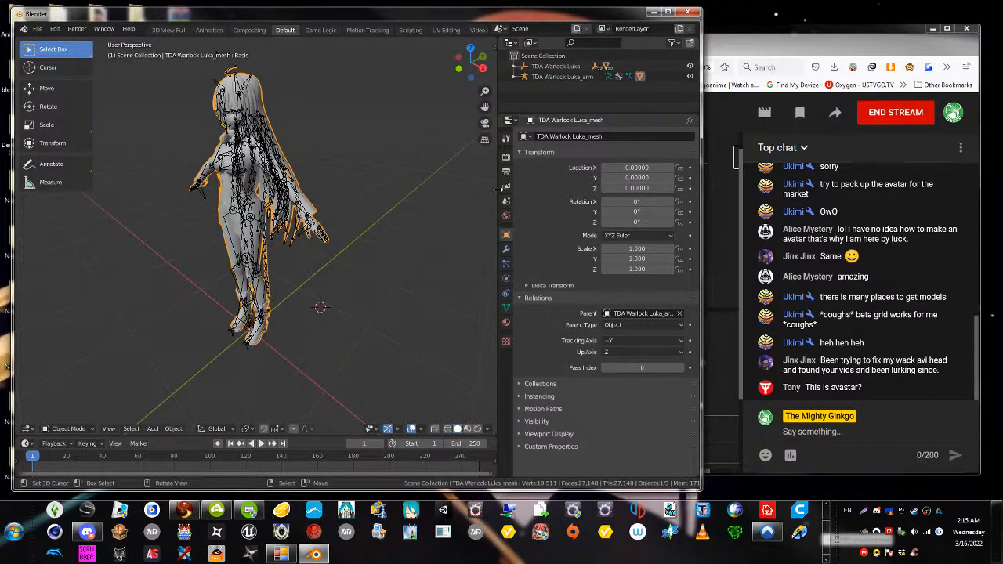
pyautogui.click(494, 48)
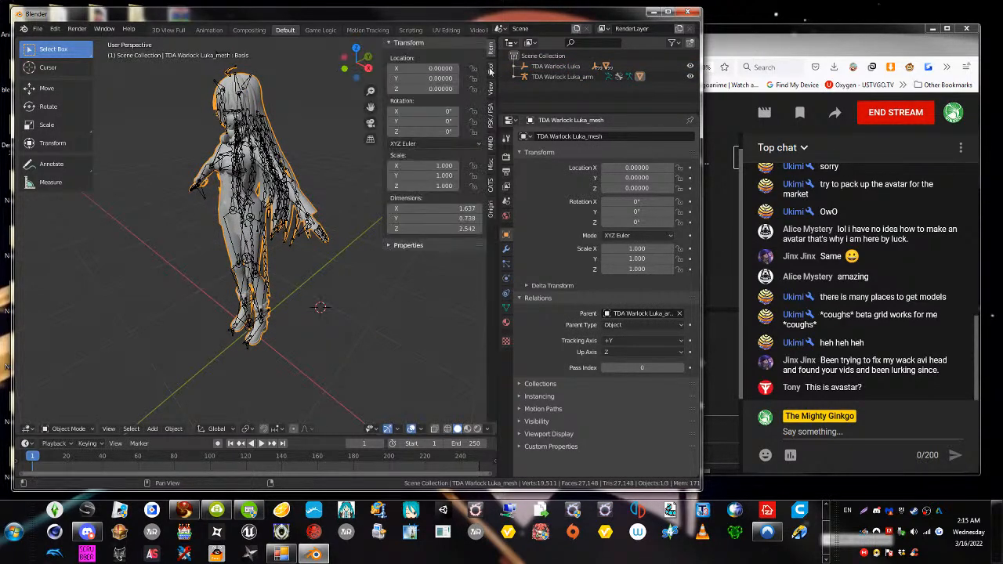
# Add an Onigiri safe rig (pos/neutral) to the scene beside the Luka model
pyautogui.click(492, 213)
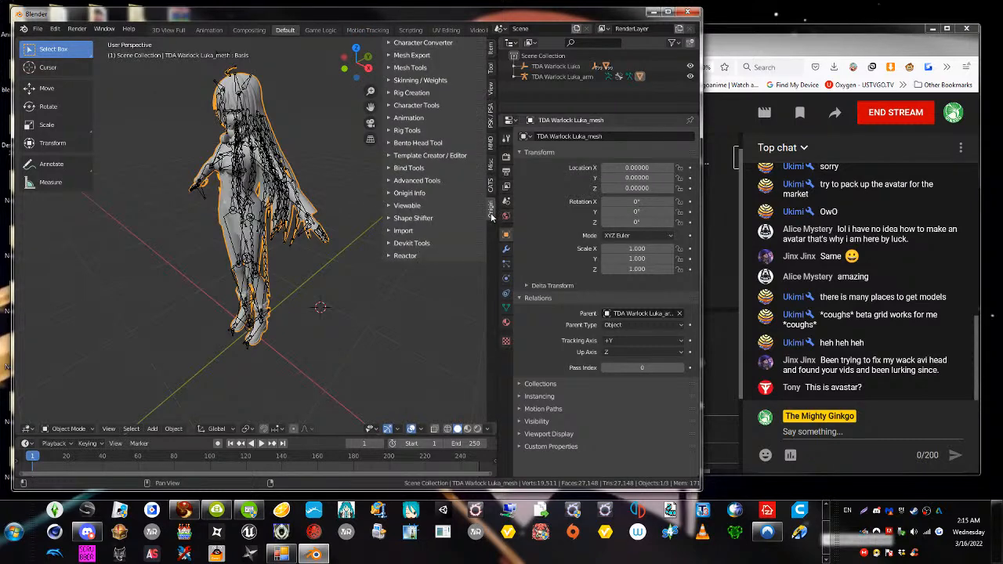
pyautogui.click(412, 92)
pyautogui.click(414, 109)
pyautogui.moveTo(329, 174); pyautogui.dragTo(370, 155, button='middle')
# Scale the Luka model down against the Onigiri rig until the TDA Warlock Luka_arm armature's scale is about 0.087
pyautogui.click(286, 174)
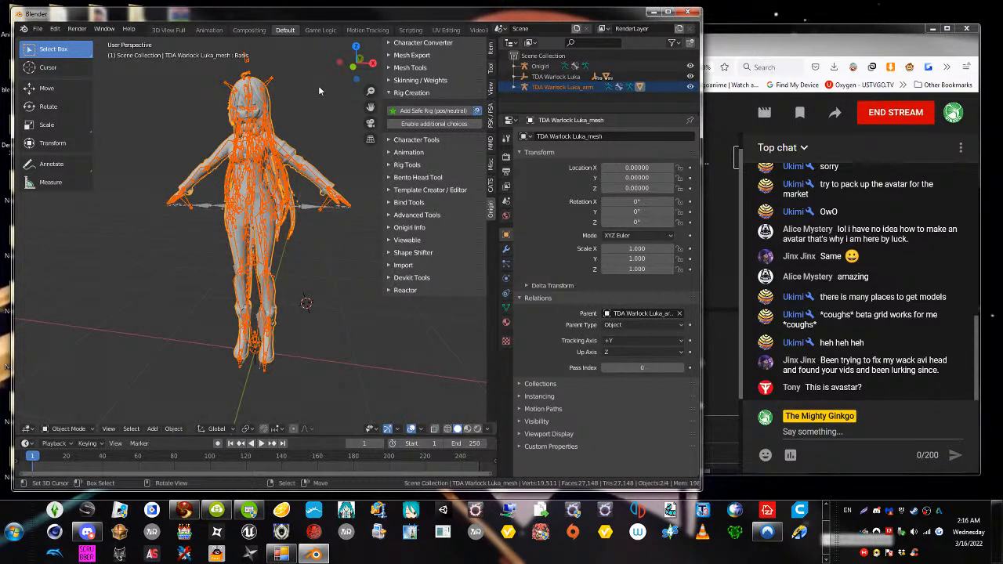
pyautogui.press('s')
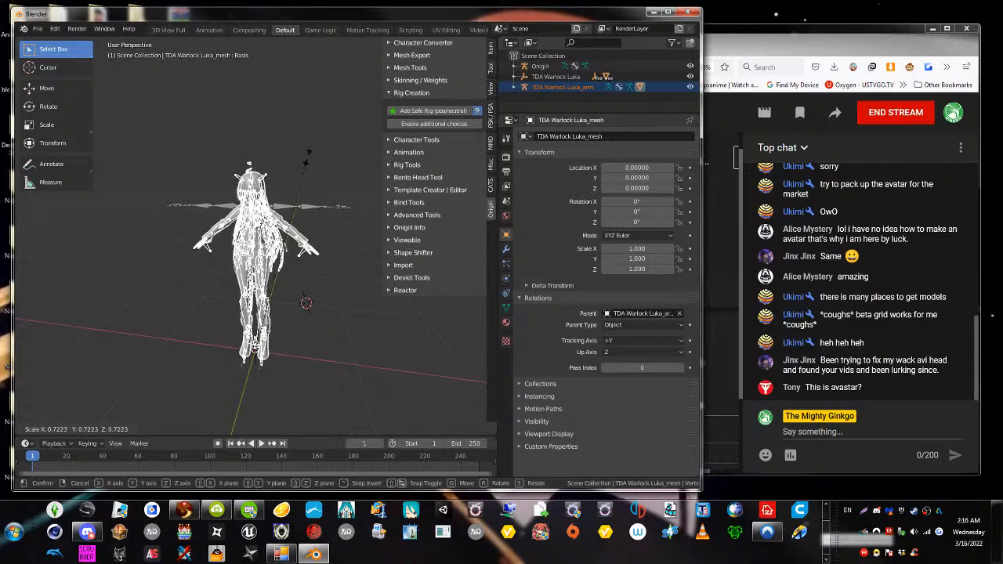
pyautogui.click(306, 157)
pyautogui.moveTo(307, 157); pyautogui.dragTo(298, 198, button='middle')
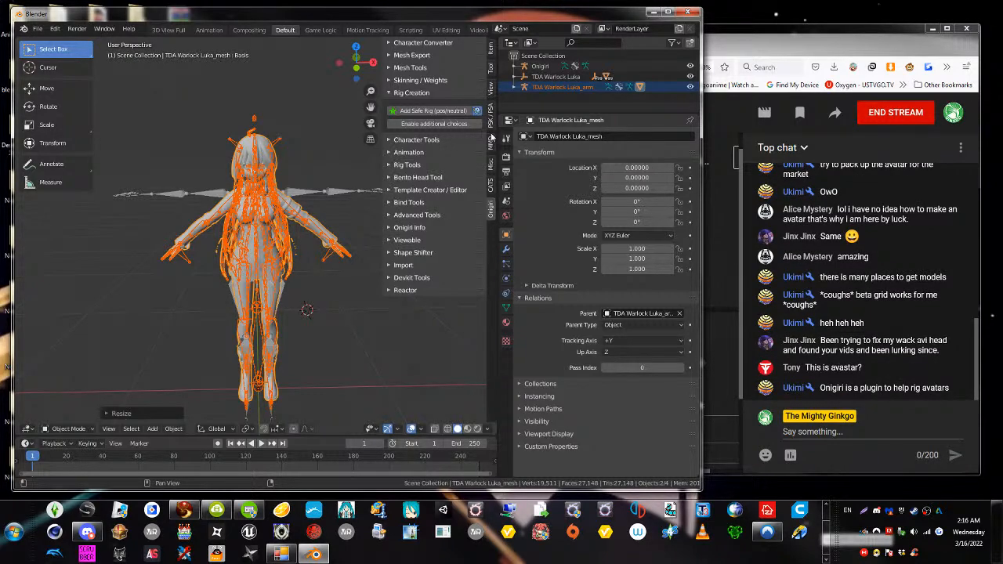
# Delete the Onigiri reference rig from the scene
pyautogui.moveTo(313, 219); pyautogui.dragTo(249, 201, button='middle')
pyautogui.scroll(3, 262, 214)
pyautogui.rightClick(122, 190)
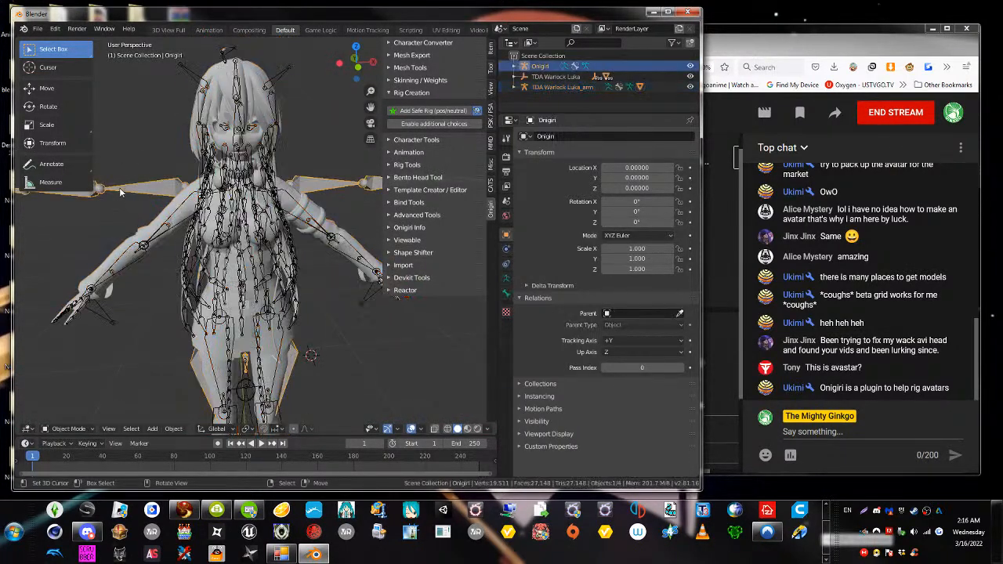
pyautogui.press('Delete')
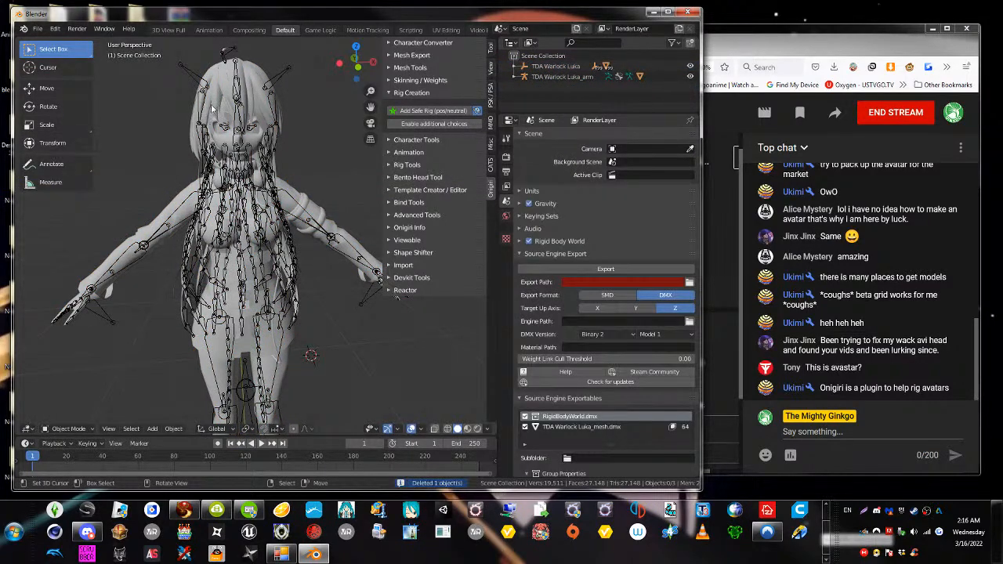
# Select the TDA Warlock Luka_arm armature and save the scene to the Desktop as untitled1.blend
pyautogui.moveTo(258, 267); pyautogui.dragTo(249, 211, button='middle')
pyautogui.rightClick(249, 211)
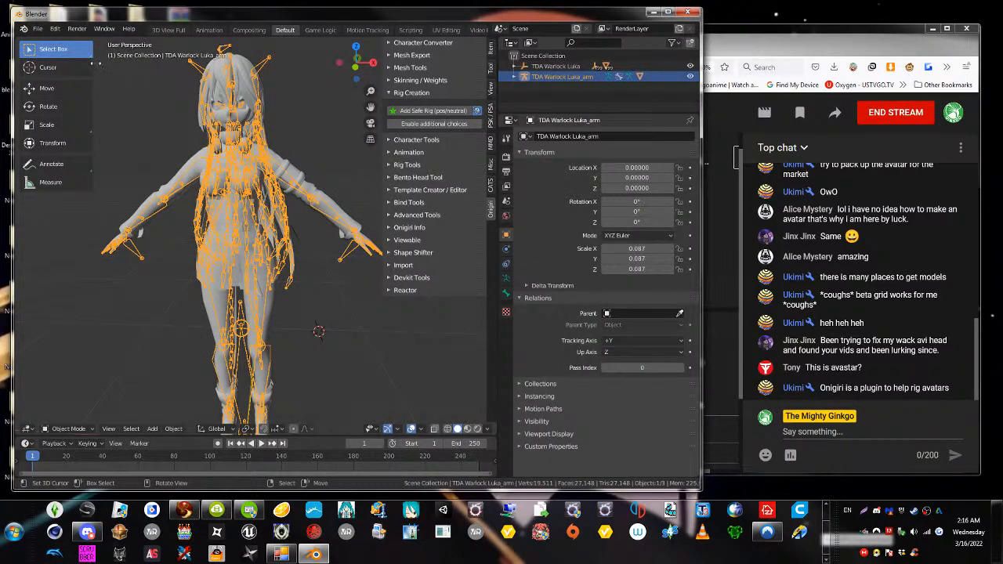
pyautogui.click(37, 29)
pyautogui.click(57, 108)
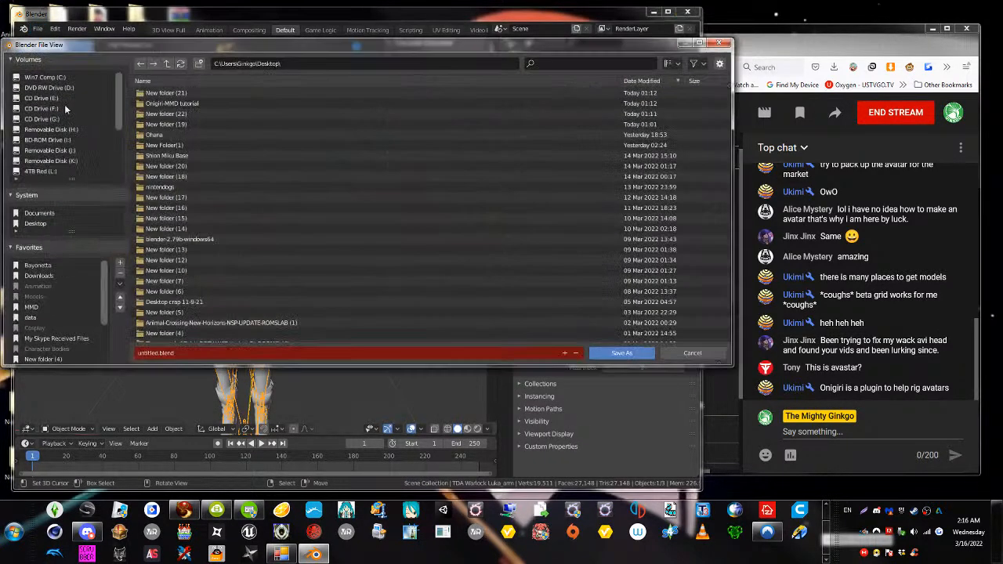
pyautogui.click(565, 353)
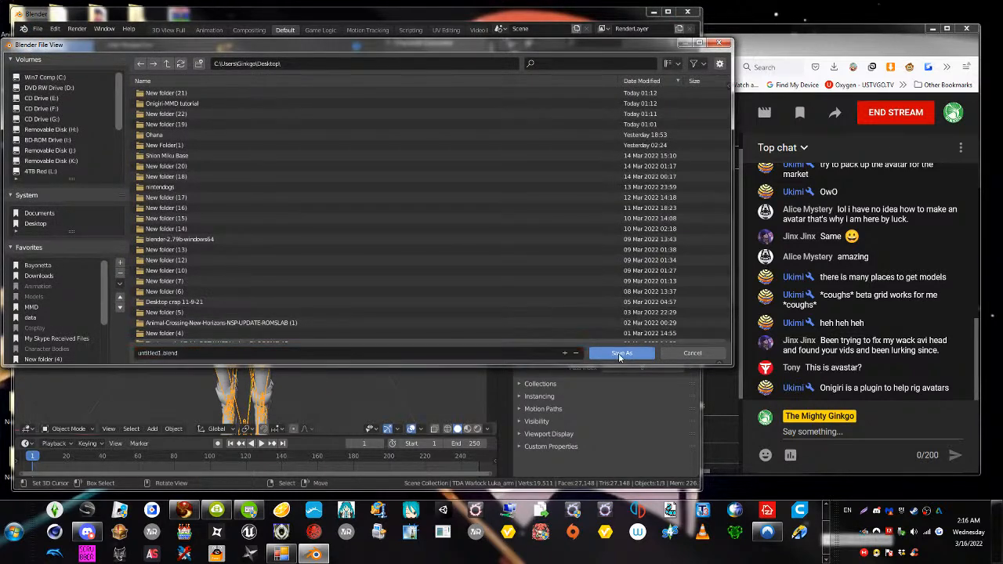
pyautogui.click(621, 353)
pyautogui.moveTo(162, 206); pyautogui.dragTo(167, 206, button='middle')
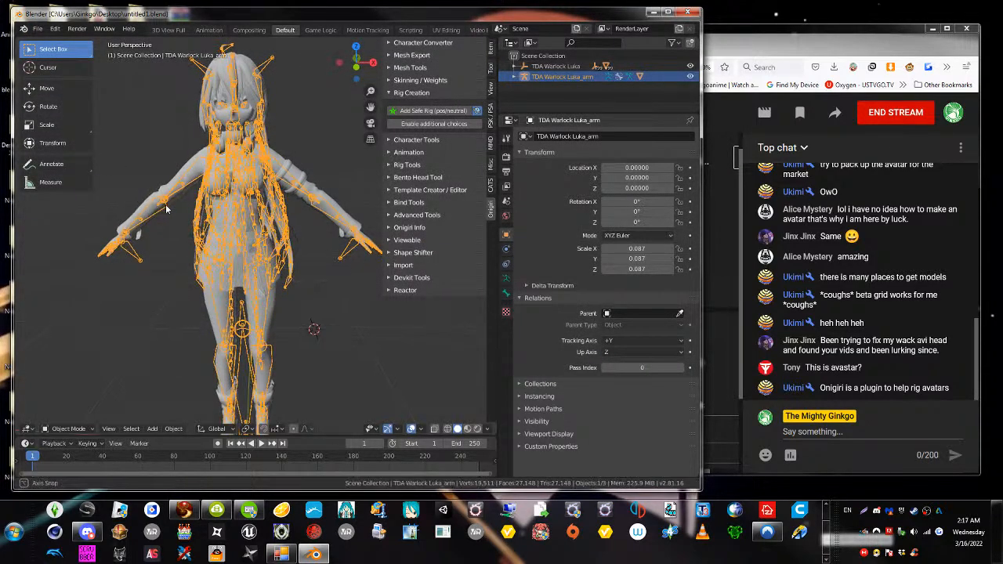
# Import the MikuMikuDance motion shakeL.vmd from C:\motions onto the TDA Warlock Luka_arm armature
pyautogui.rightClick(277, 200)
pyautogui.rightClick(278, 200)
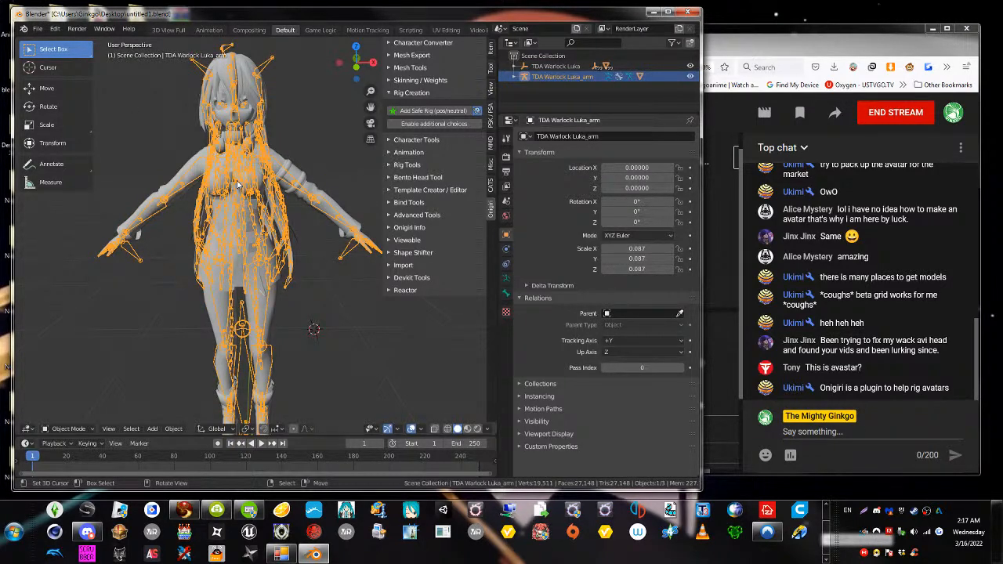
pyautogui.click(37, 29)
pyautogui.moveTo(39, 169)
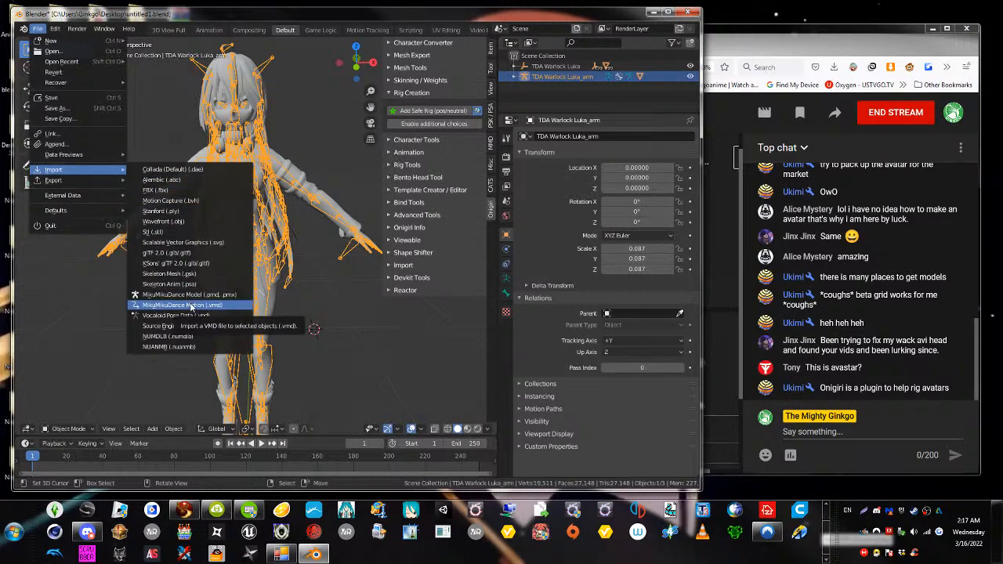
pyautogui.click(191, 305)
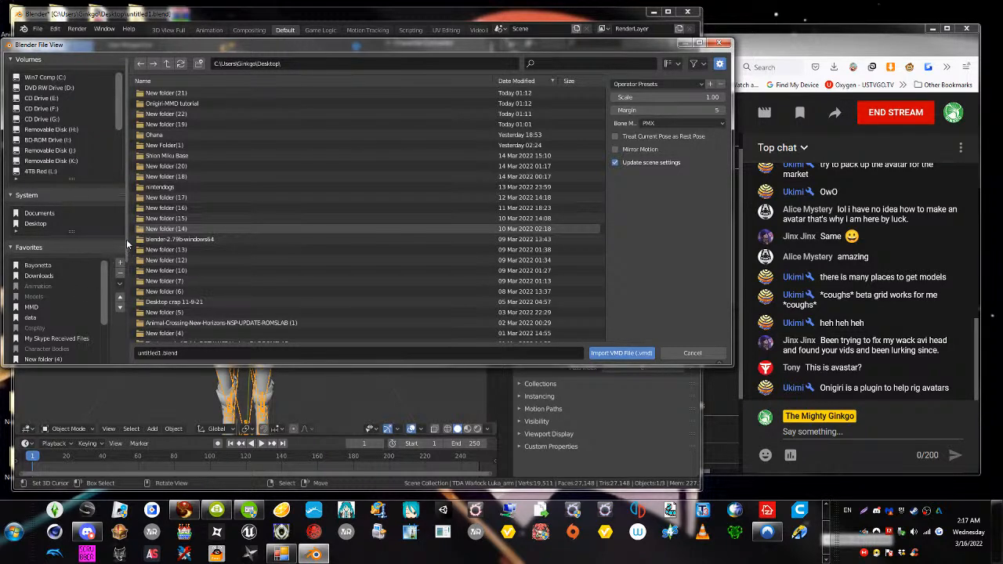
pyautogui.scroll(-5, 126, 239)
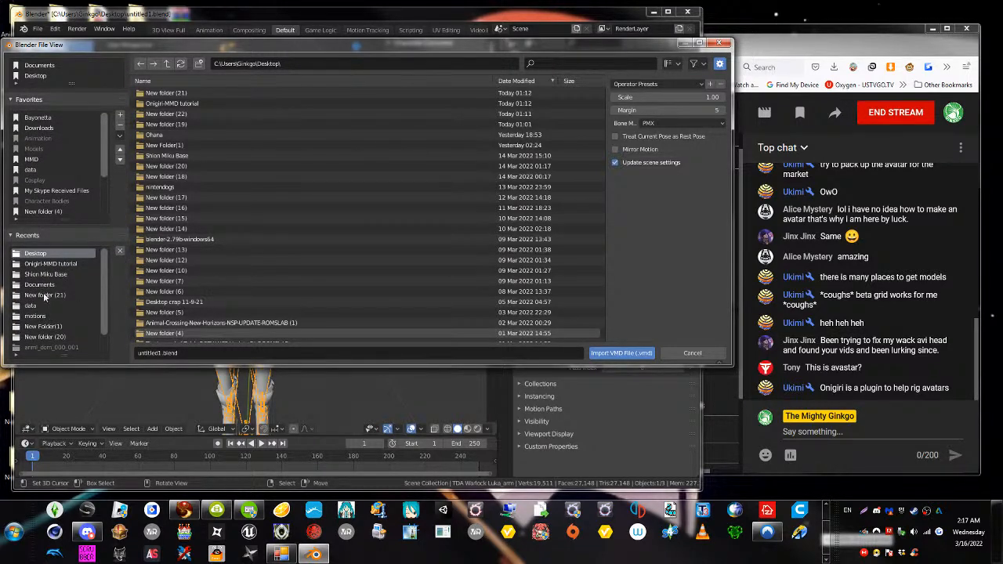
pyautogui.click(36, 315)
pyautogui.click(181, 259)
pyautogui.scroll(-10, 185, 249)
pyautogui.scroll(-2, 185, 249)
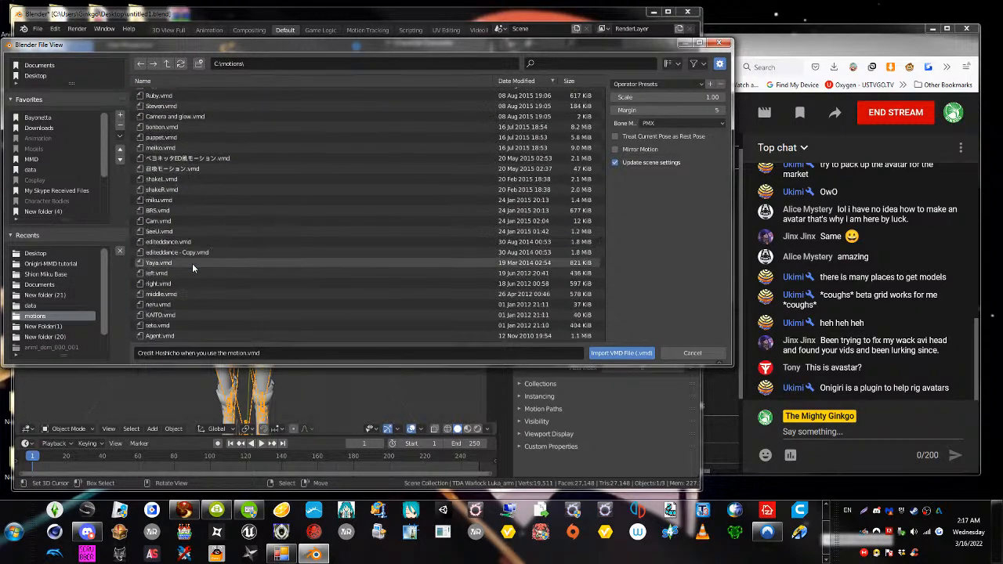
pyautogui.click(186, 180)
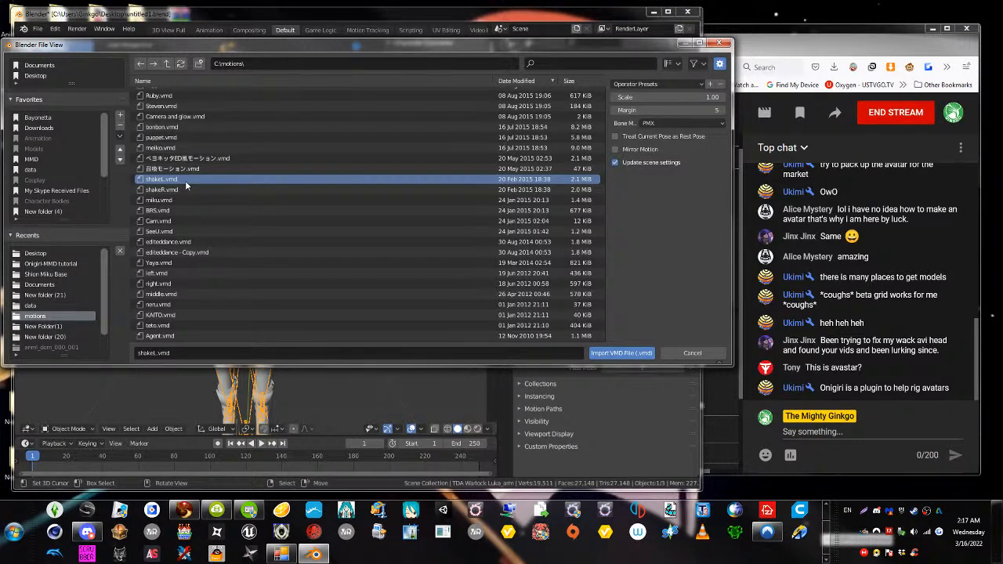
pyautogui.doubleClick(185, 180)
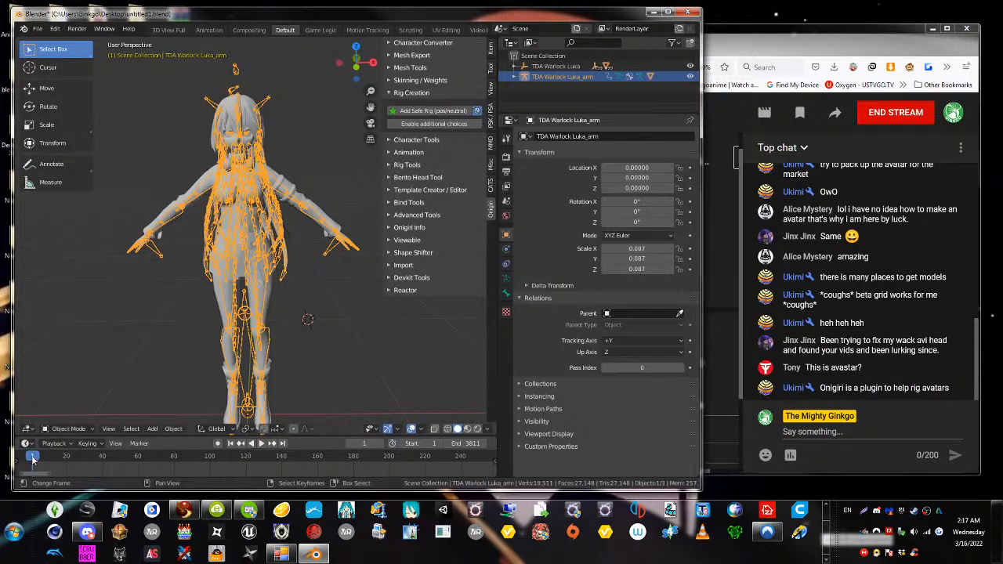
# Play the imported motion briefly, then stop it and set the current frame to 0
pyautogui.press('space')
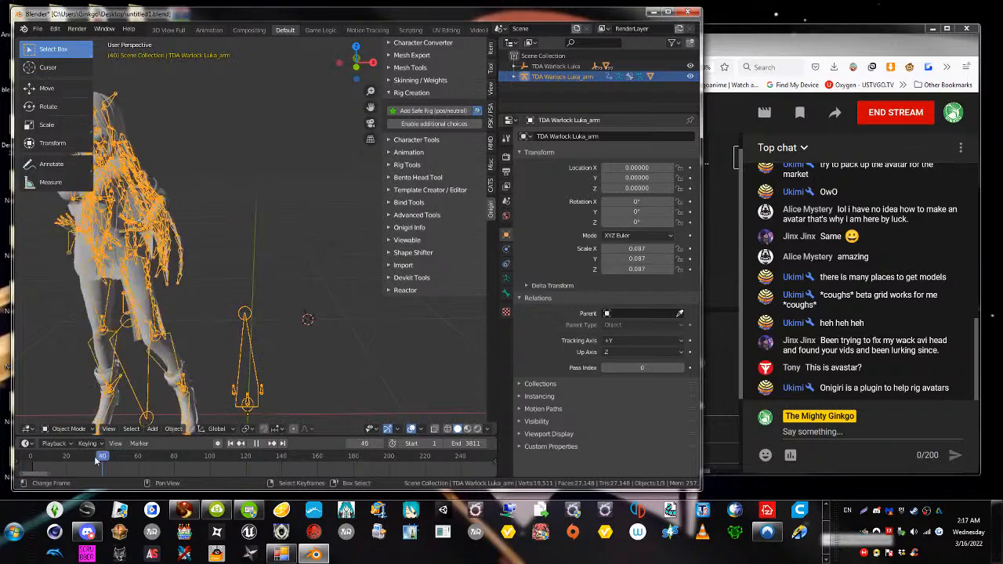
pyautogui.press('Escape')
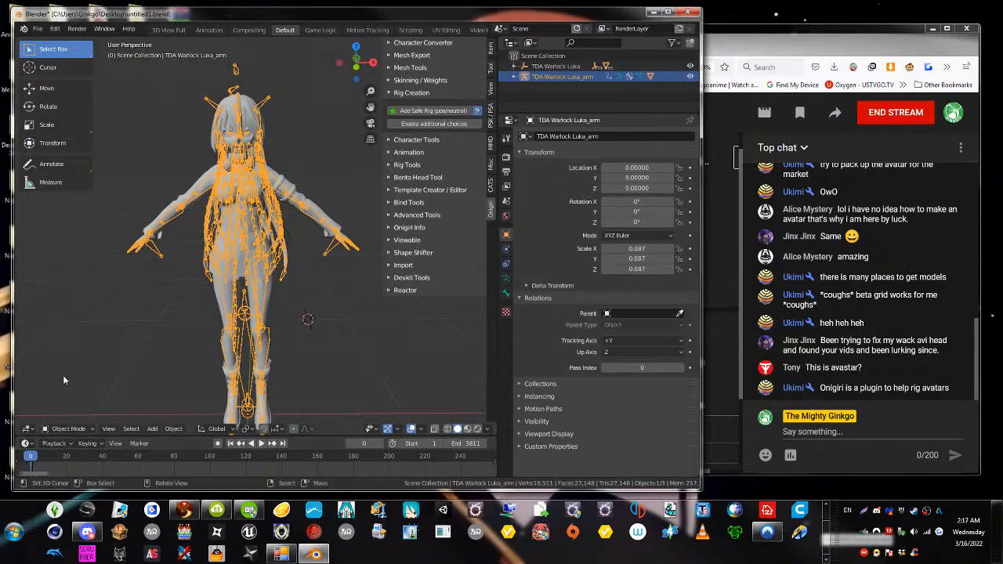
# Switch to the Animation workspace and show the Luka model close up from the front beside its keyframes
pyautogui.click(209, 30)
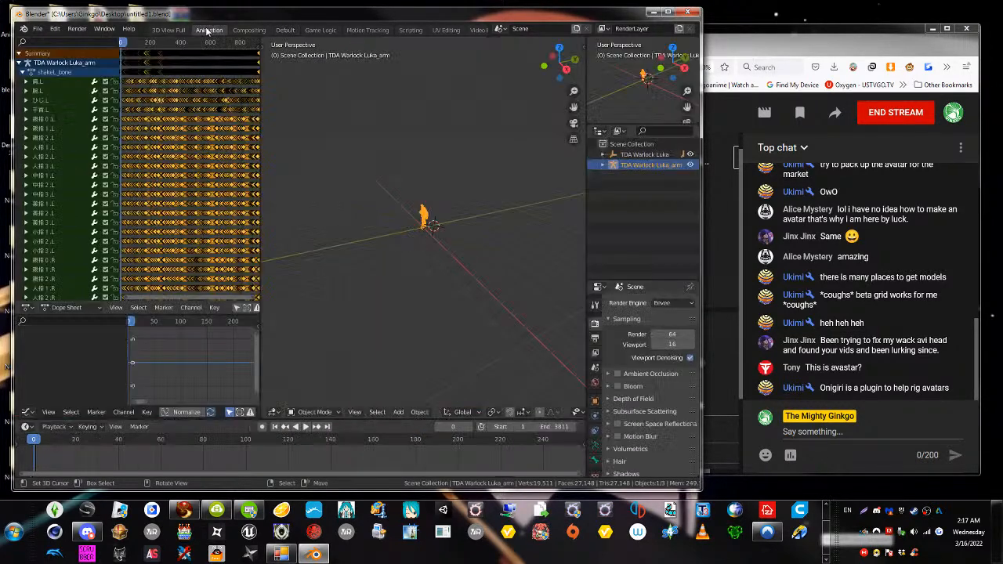
pyautogui.scroll(6, 452, 241)
pyautogui.moveTo(400, 218); pyautogui.dragTo(443, 213, button='middle')
pyautogui.scroll(6, 438, 215)
pyautogui.scroll(4, 194, 140)
pyautogui.moveTo(167, 129); pyautogui.dragTo(132, 111, button='middle')
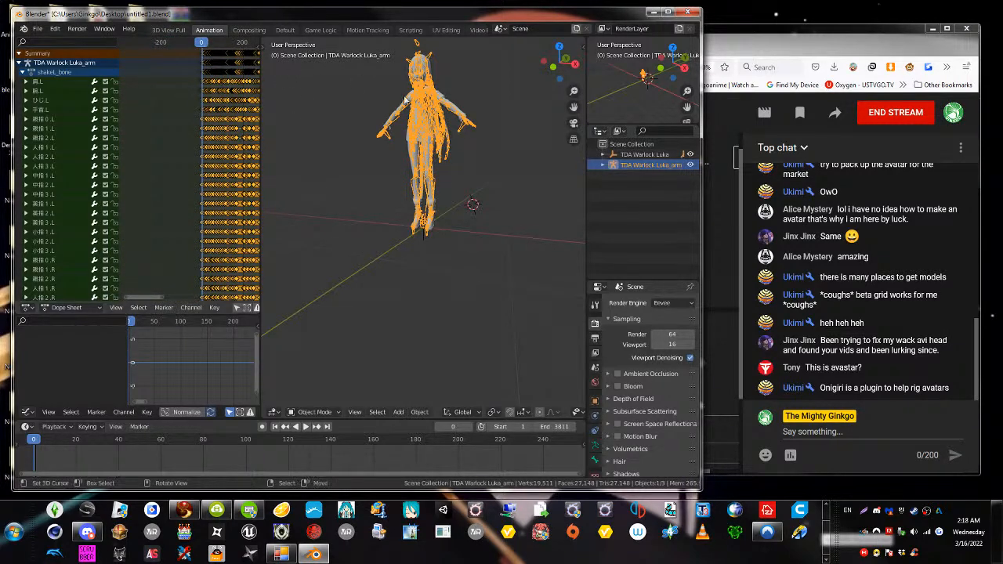
pyautogui.scroll(3, 381, 176)
pyautogui.moveTo(381, 179); pyautogui.dragTo(423, 235, button='middle')
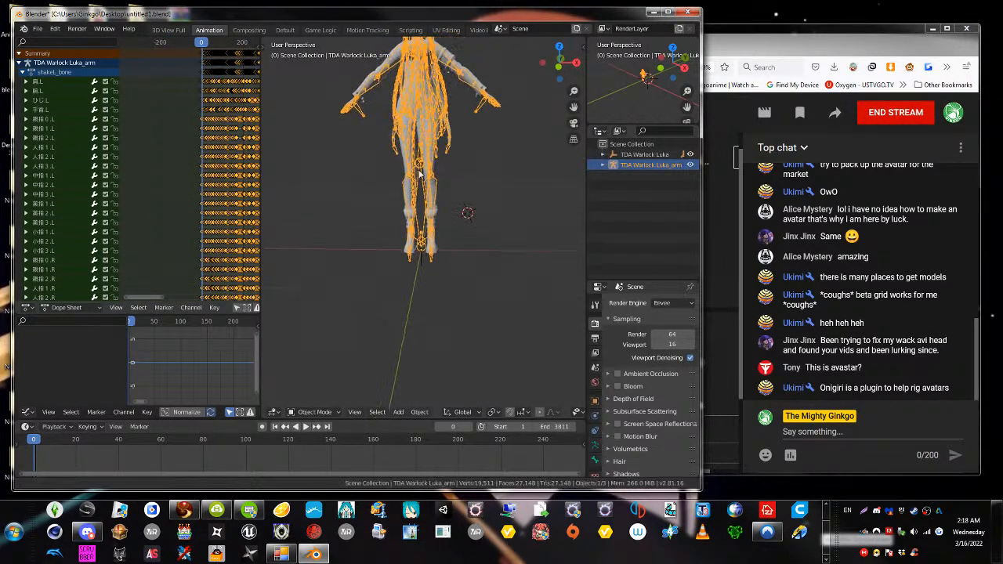
pyautogui.scroll(4, 415, 274)
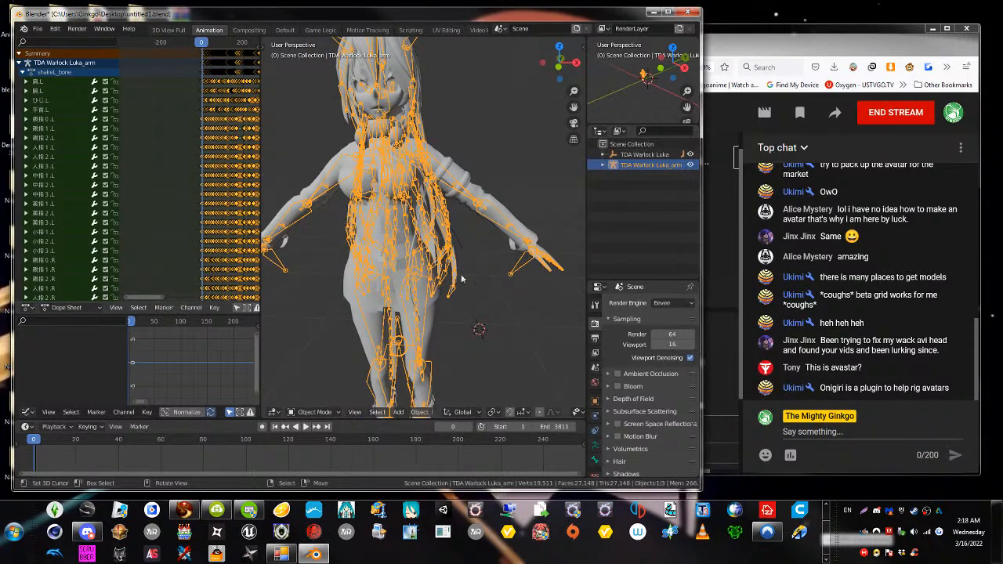
pyautogui.moveTo(500, 291); pyautogui.dragTo(513, 274, button='middle')
# Make TDA Warlock Luka_arm the selected object and put it in Pose Mode
pyautogui.click(342, 162)
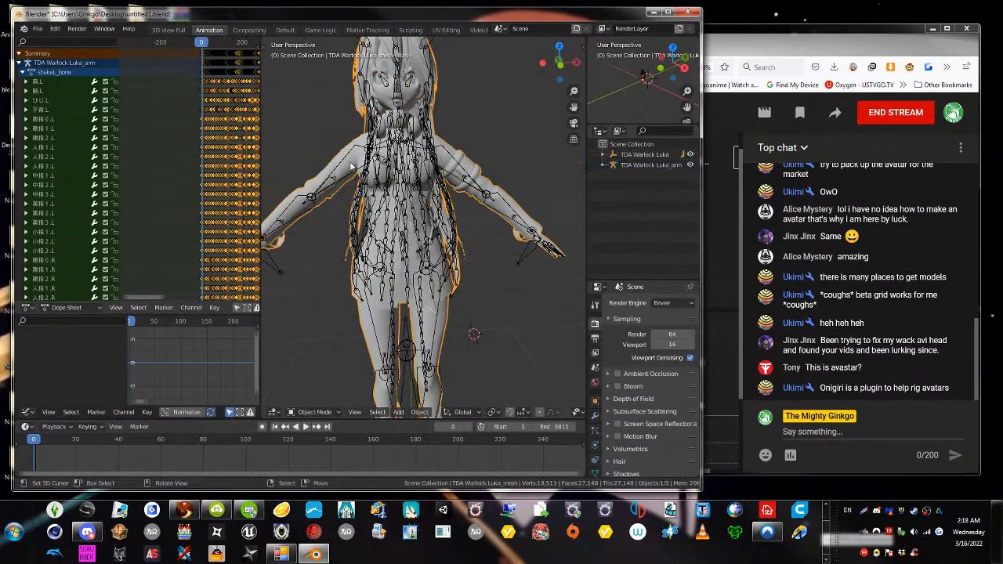
pyautogui.click(354, 170)
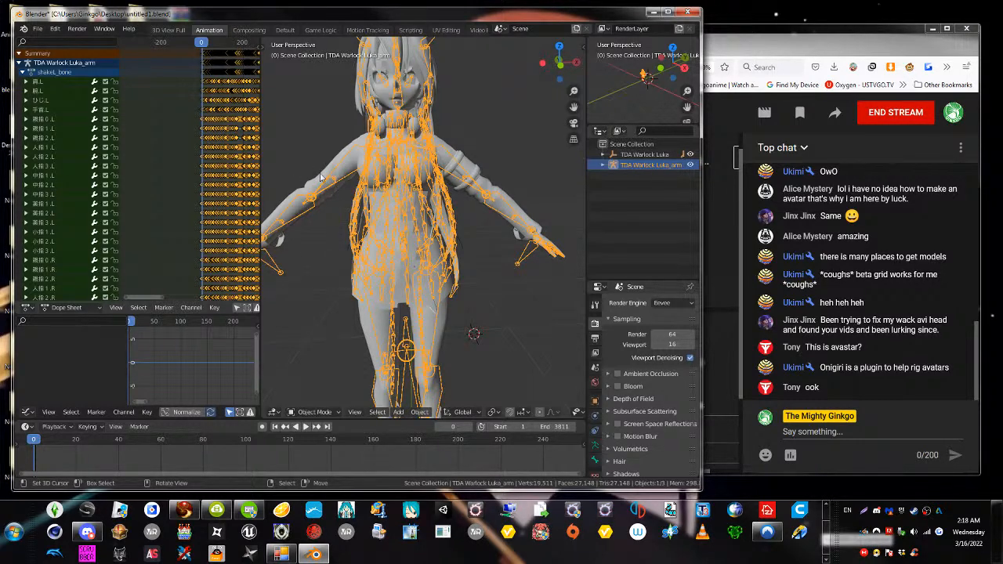
pyautogui.click(351, 175)
pyautogui.click(352, 176)
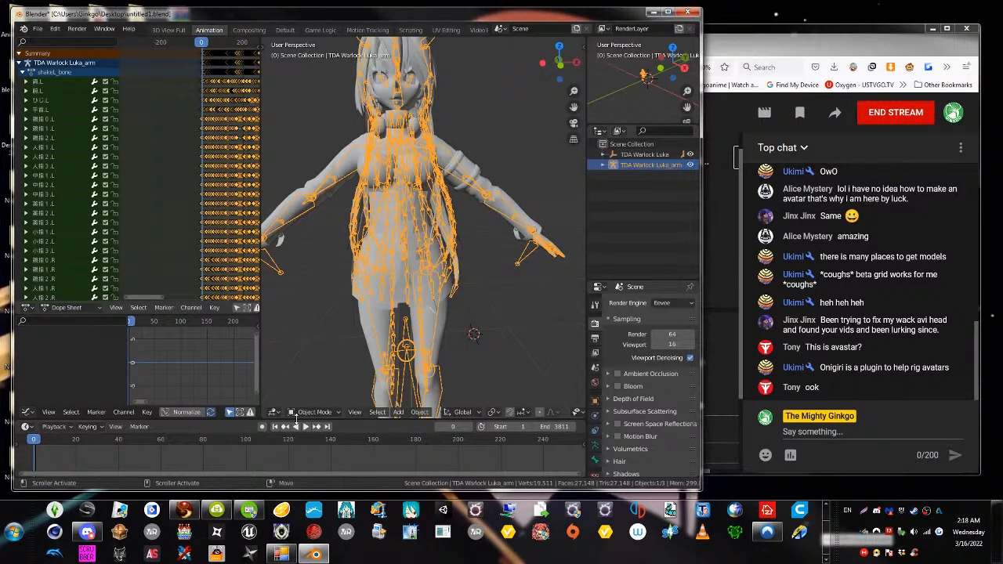
pyautogui.click(350, 165)
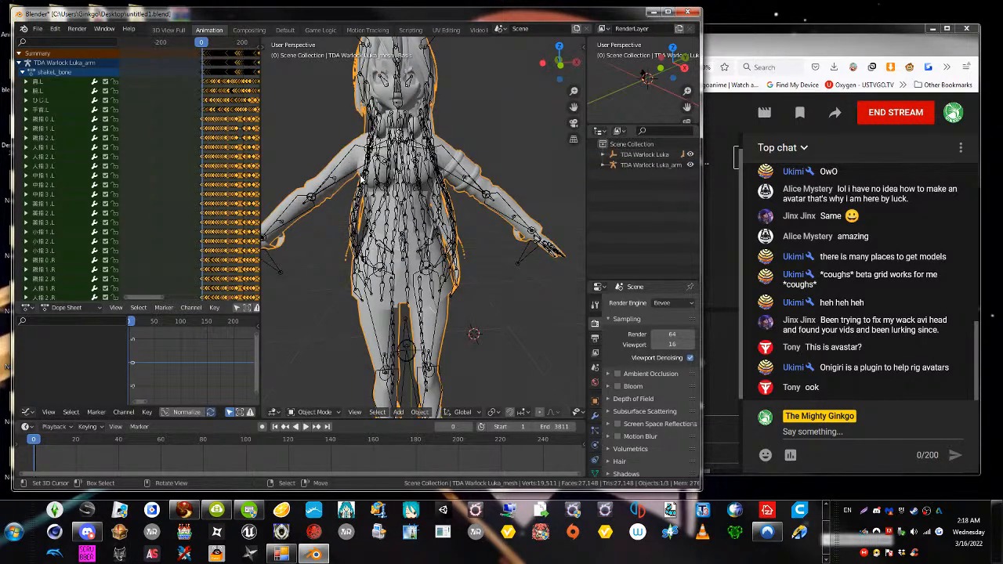
pyautogui.click(354, 178)
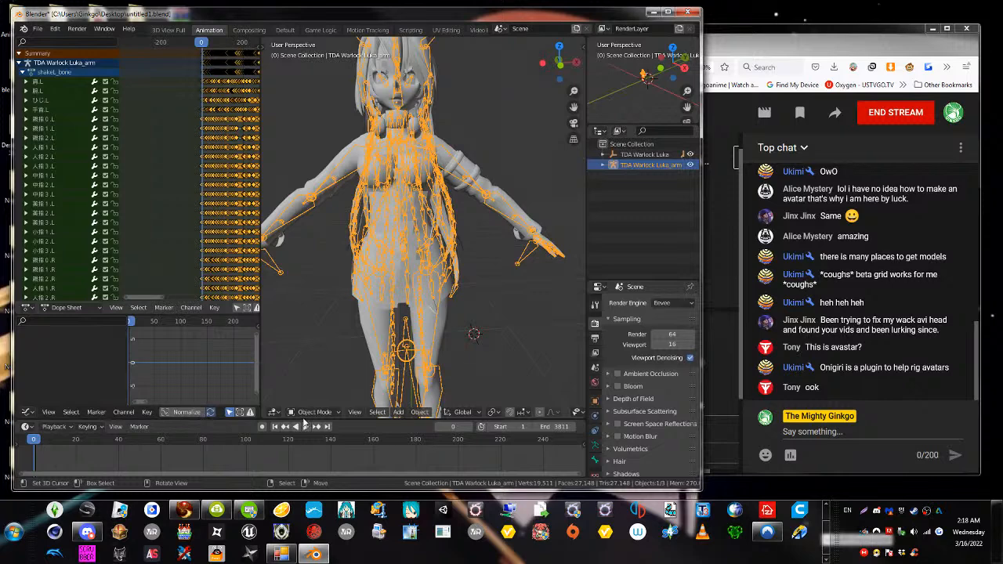
pyautogui.click(314, 412)
pyautogui.click(314, 376)
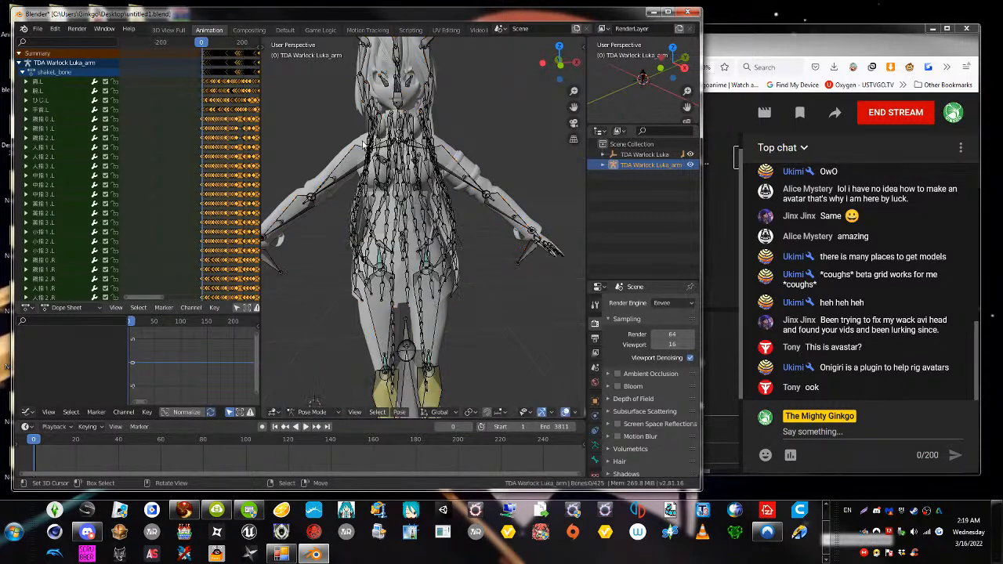
# Raise both upper arm bones into a T-pose at frame 0, rotating 腕.R by about 35° and 腕.L by about -37°
pyautogui.click(365, 157)
pyautogui.press('r')
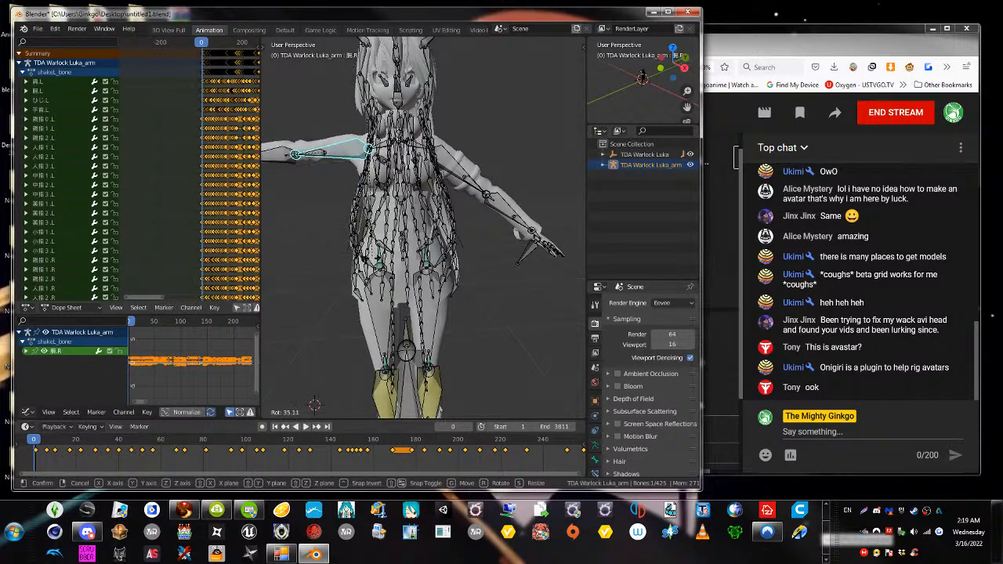
pyautogui.click(396, 231)
pyautogui.click(448, 149)
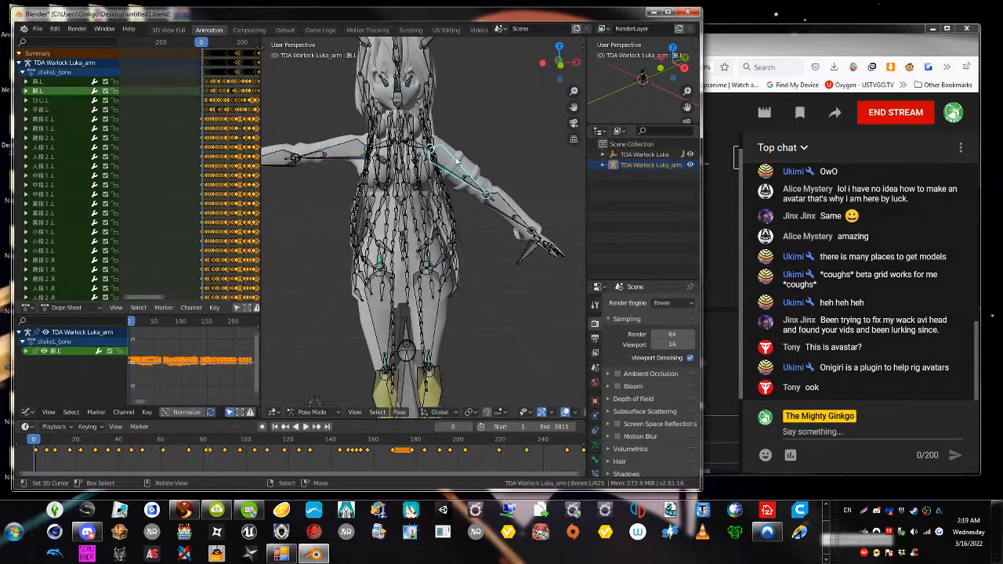
pyautogui.press('r')
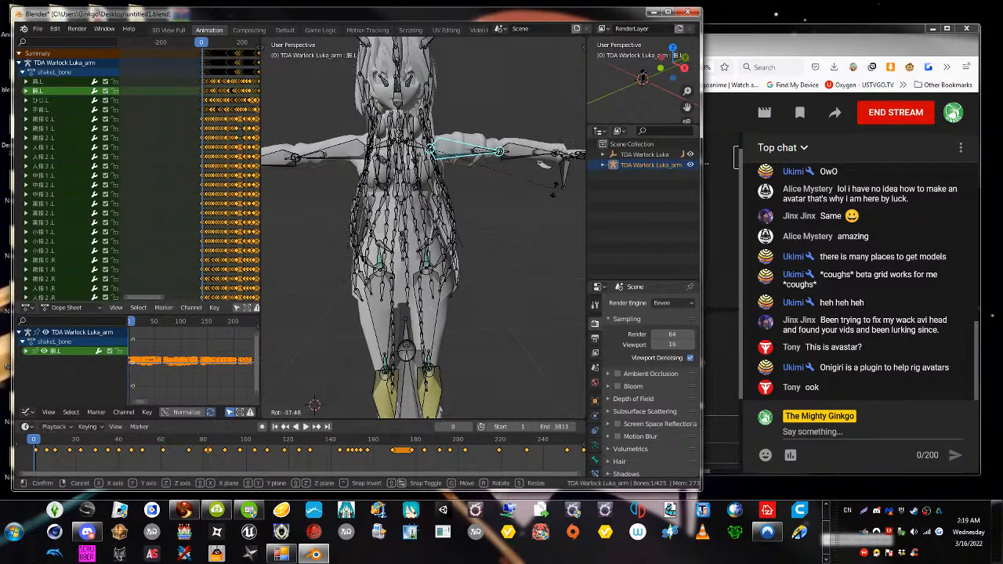
pyautogui.click(541, 192)
pyautogui.moveTo(541, 193); pyautogui.dragTo(504, 327, button='middle')
# Fine-tune the rotation of the right upper arm bone 腕.R and check the arm pose from above
pyautogui.moveTo(374, 314); pyautogui.dragTo(363, 220, button='middle')
pyautogui.click(356, 182)
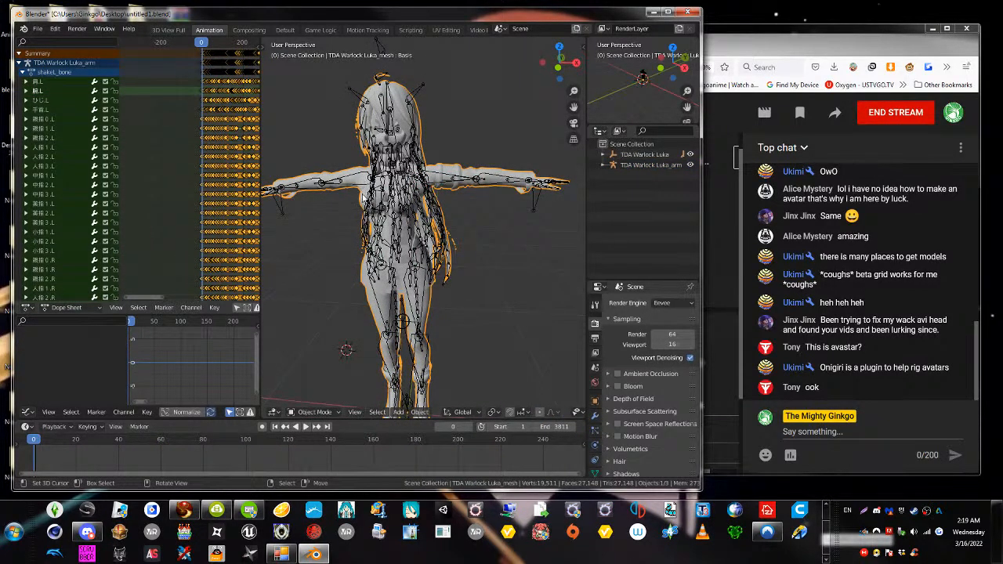
pyautogui.press('KP_Decimal')
pyautogui.rightClick(365, 180)
pyautogui.press('r')
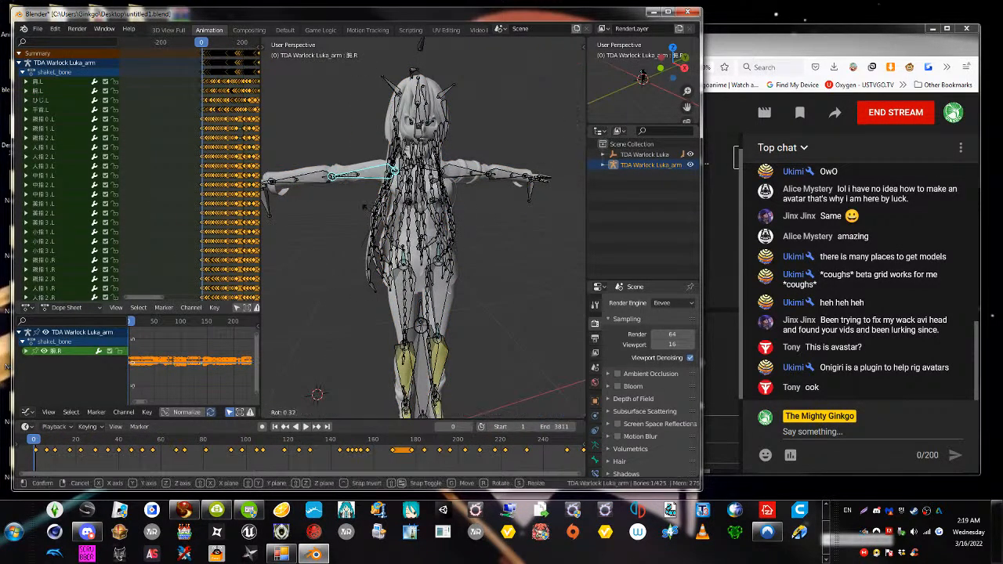
pyautogui.click(370, 209)
pyautogui.moveTo(386, 230); pyautogui.dragTo(351, 270, button='middle')
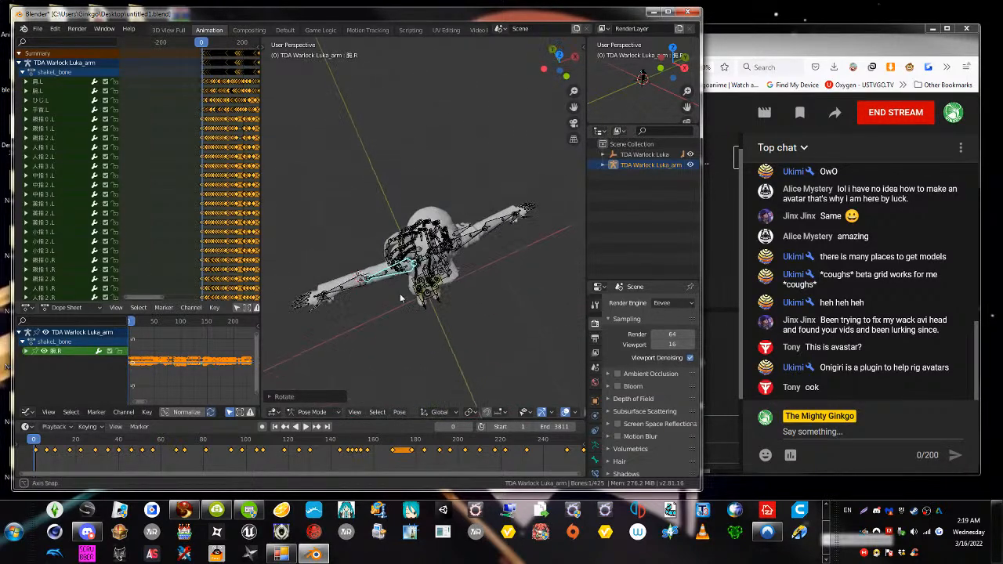
# Rotate the right upper arm bone 腕.R by about -8° from above and level it by about 6° from the front
pyautogui.press('r')
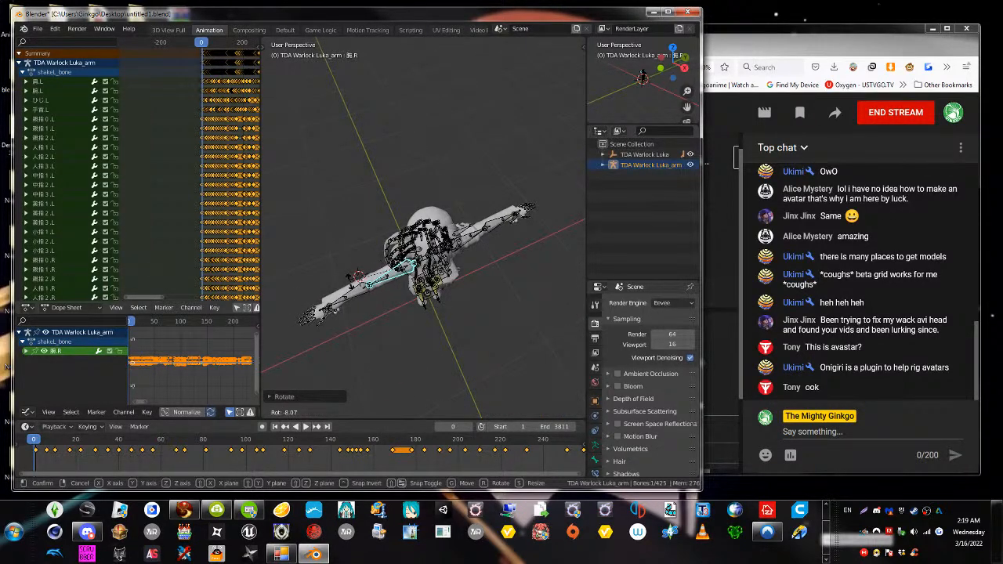
pyautogui.click(351, 284)
pyautogui.moveTo(351, 286); pyautogui.dragTo(381, 217, button='middle')
pyautogui.press('r')
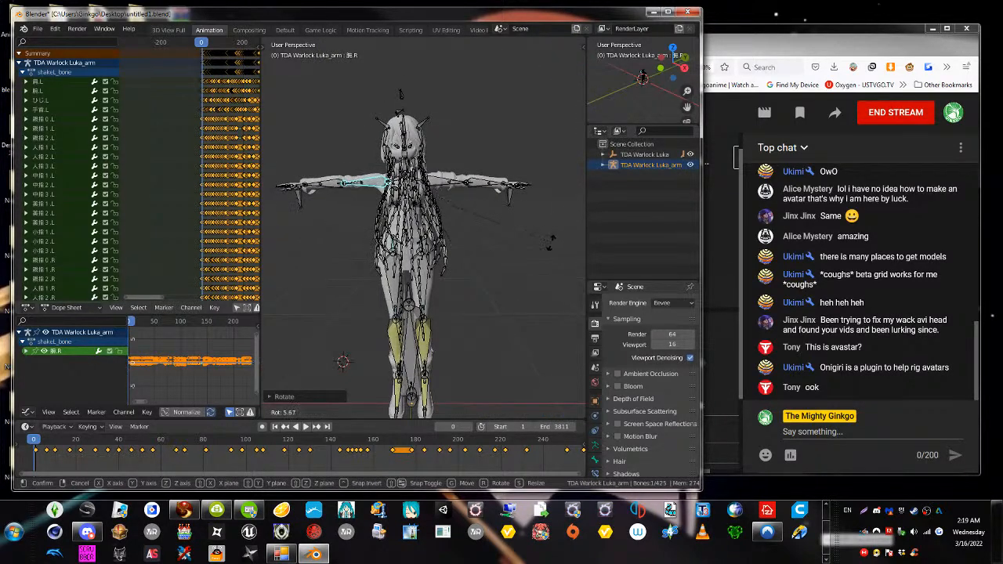
pyautogui.click(457, 195)
# Adjust the left upper arm bone 腕.L from the front and from above to straighten the left arm, finishing with a rotation of about 2°
pyautogui.click(447, 188)
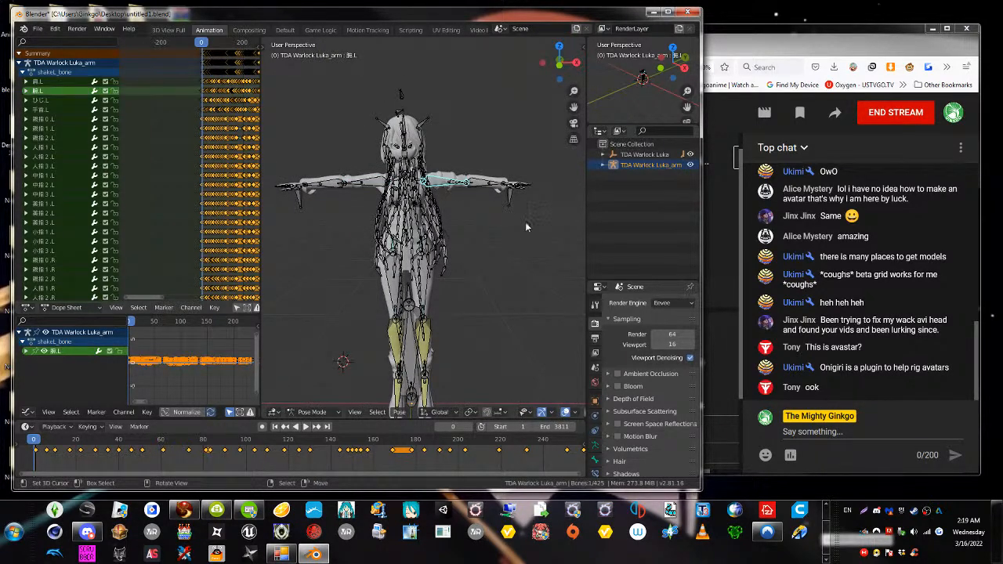
pyautogui.press('r')
pyautogui.click(533, 218)
pyautogui.moveTo(485, 194); pyautogui.dragTo(484, 276, button='middle')
pyautogui.press('r')
pyautogui.click(472, 322)
pyautogui.moveTo(472, 321); pyautogui.dragTo(476, 224, button='middle')
pyautogui.press('r')
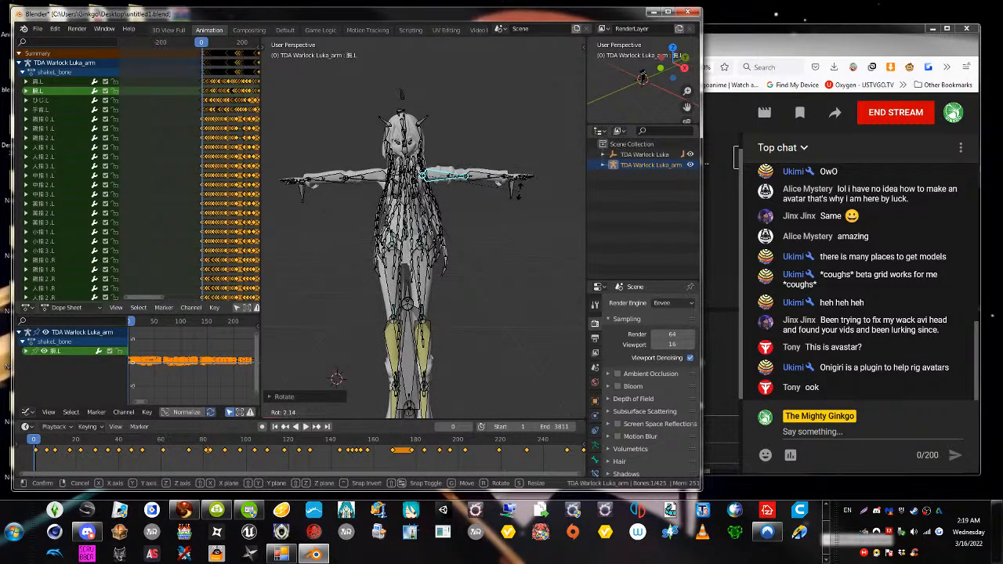
pyautogui.click(518, 198)
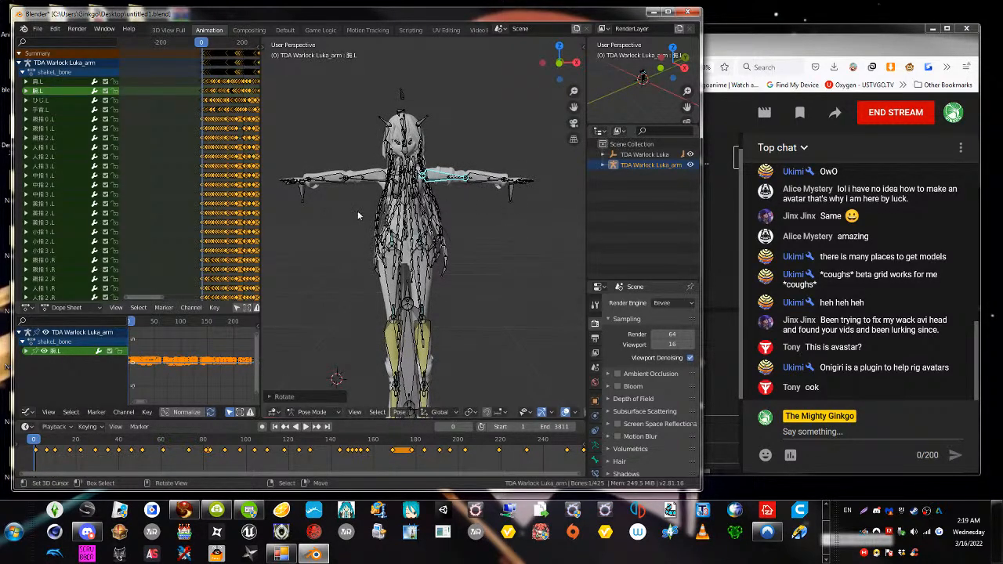
# Level the right upper arm bone 腕.R with a small front-view rotation of about 2°
pyautogui.scroll(4, 359, 218)
pyautogui.scroll(-4, 353, 176)
pyautogui.click(354, 177)
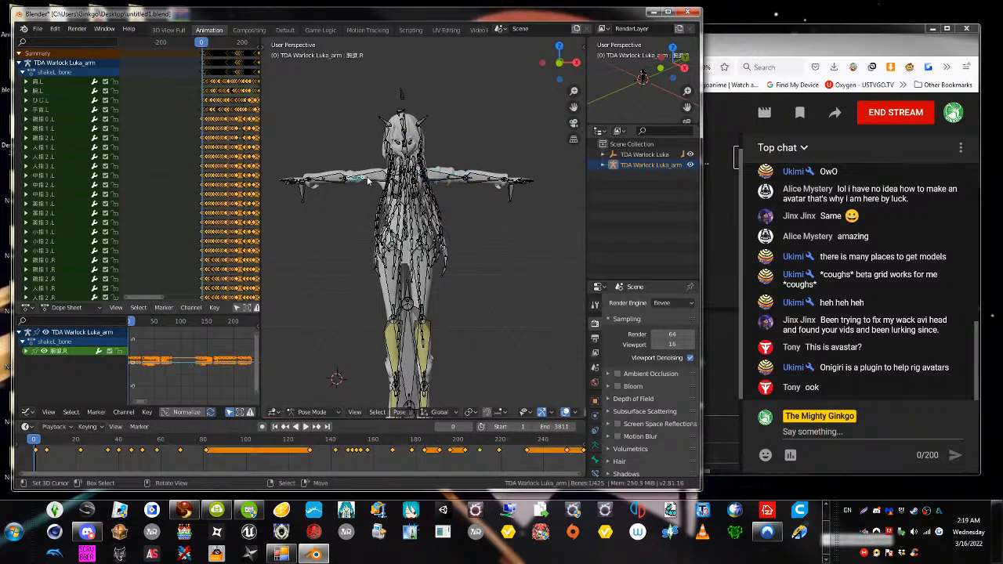
pyautogui.press('r')
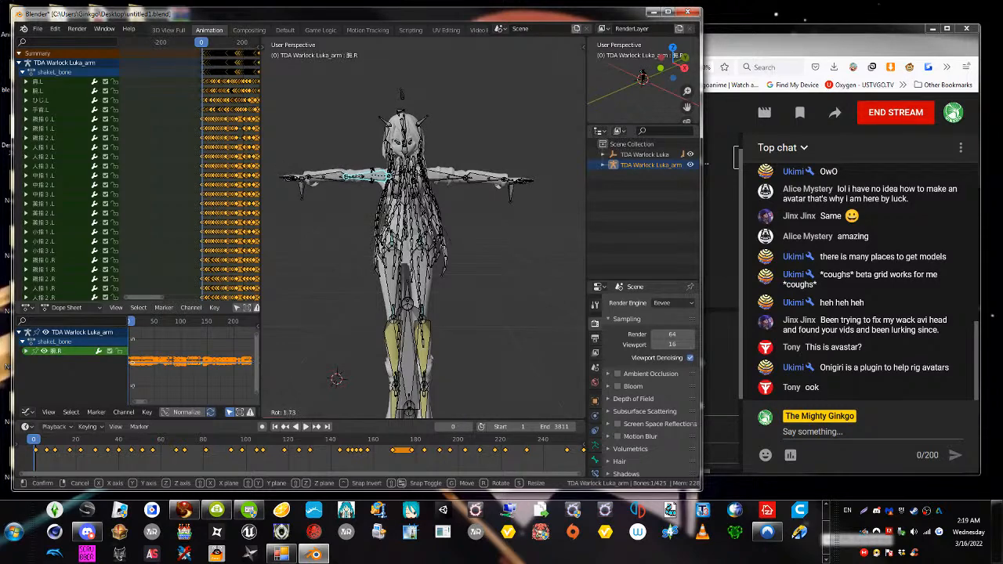
pyautogui.click(371, 175)
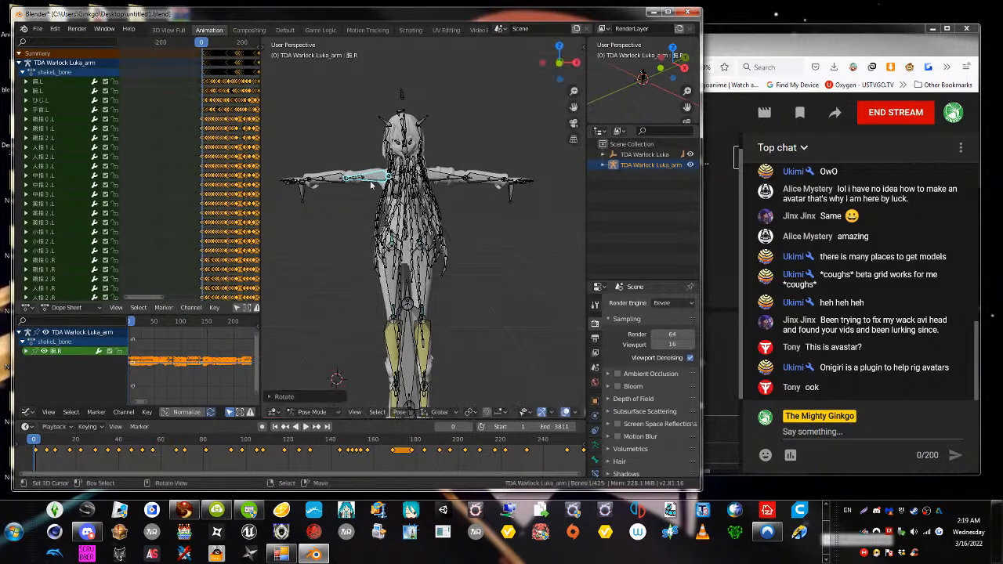
# Select all visible bones of the armature and insert a LocRotScale keyframe for the T-pose at frame 0
pyautogui.press('a')
pyautogui.hotkey('alt', 'a')
pyautogui.press('a')
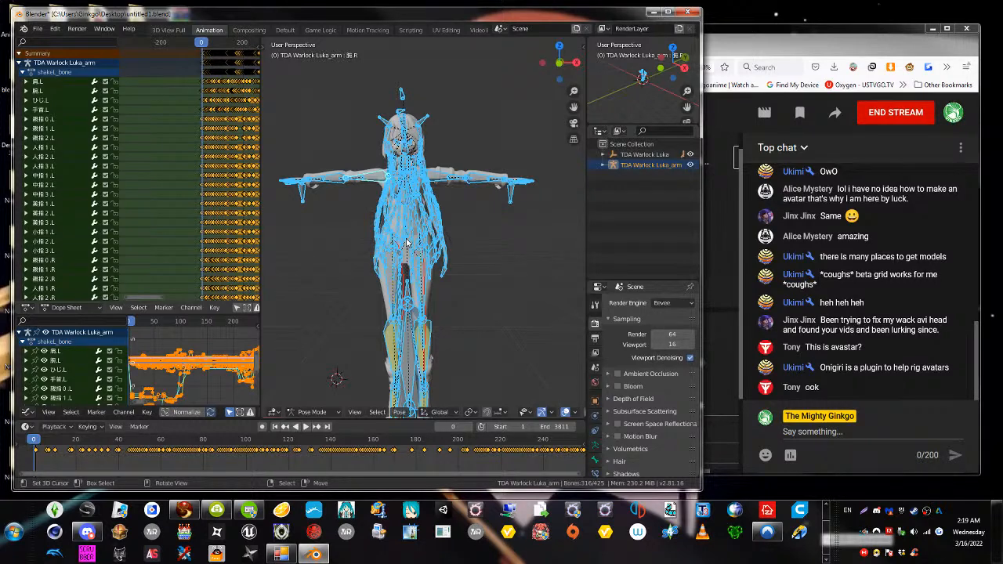
pyautogui.press('i')
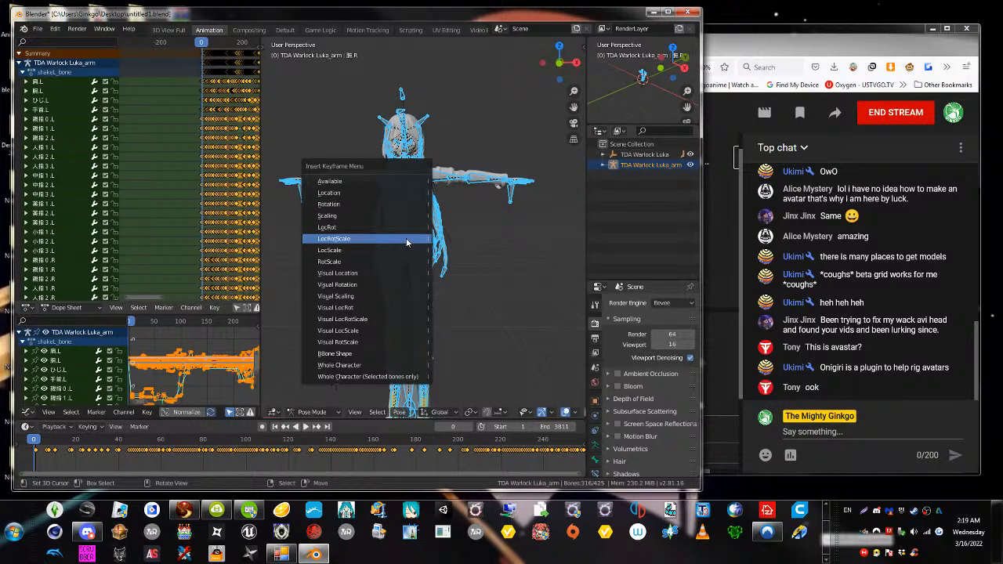
pyautogui.click(406, 239)
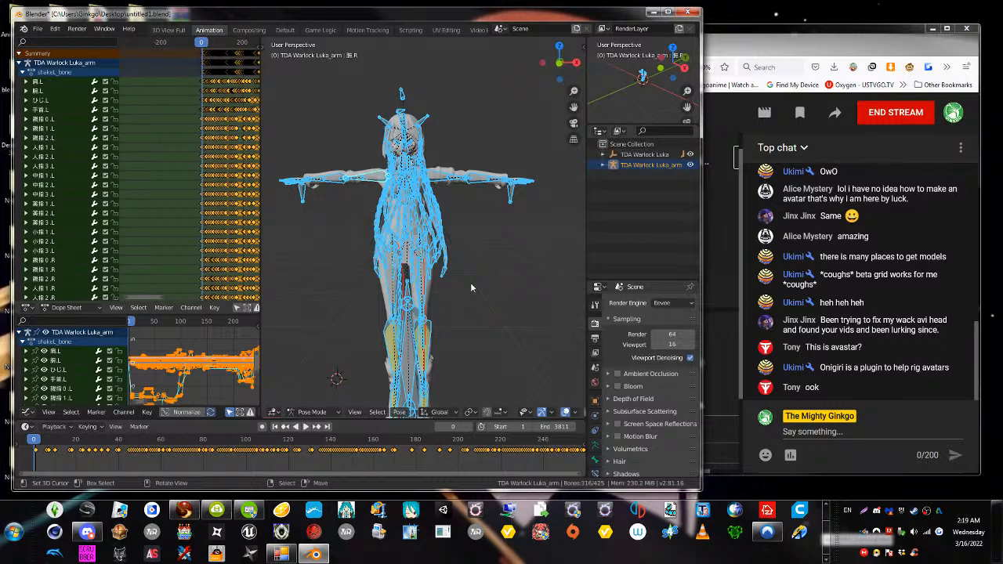
pyautogui.press('i')
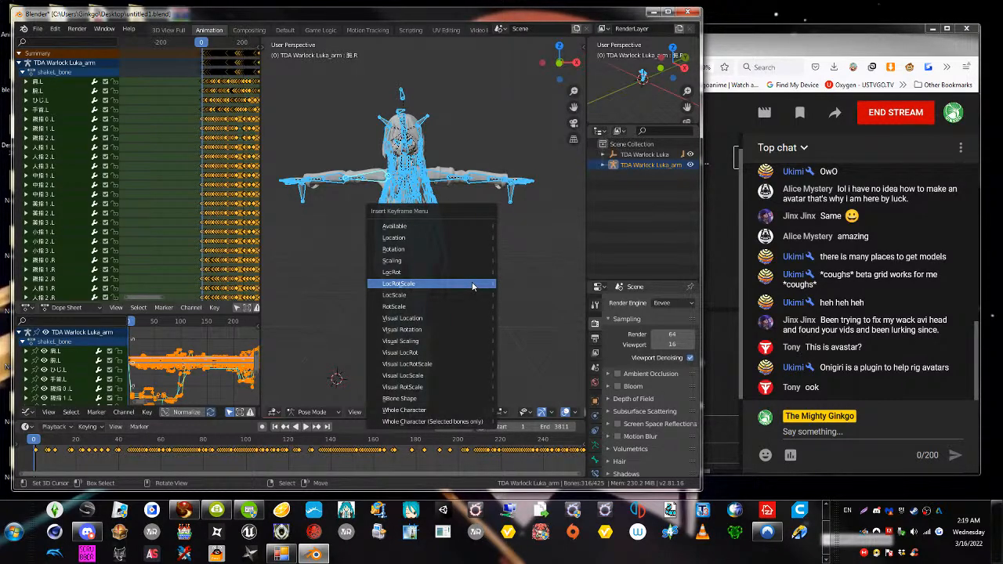
pyautogui.click(472, 286)
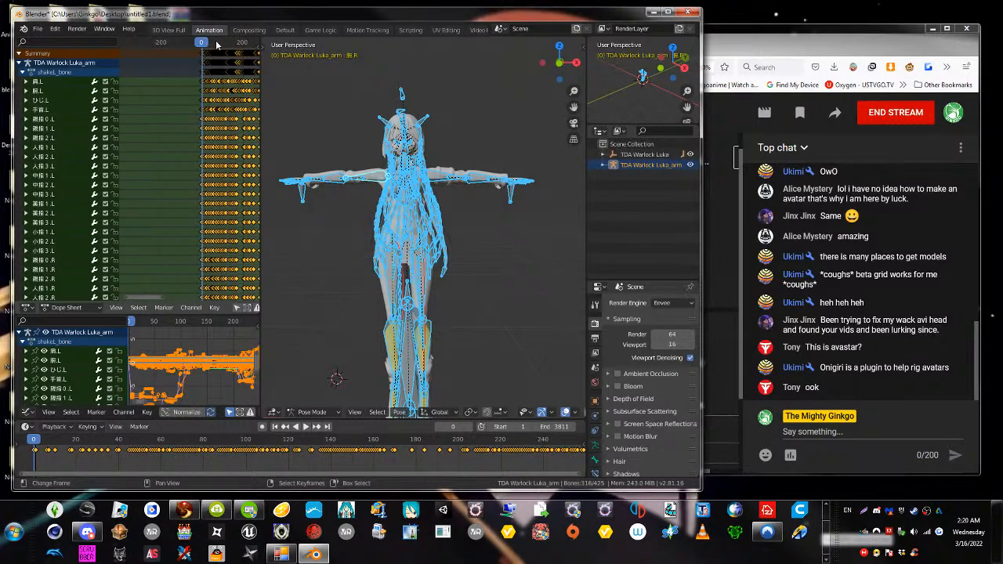
# Play the animation briefly to test the imported motion, return to frame 0 and check the T-pose
pyautogui.press('space')
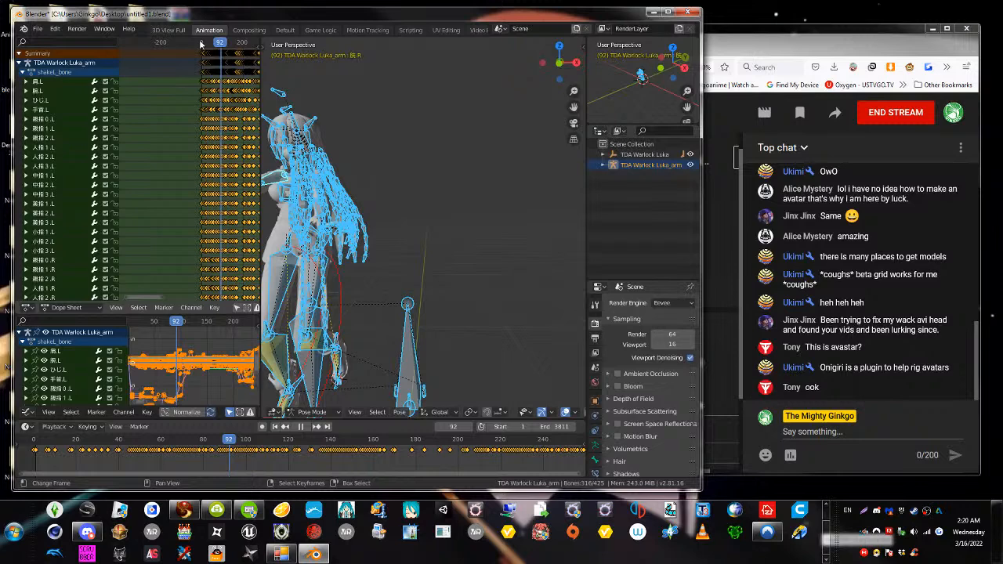
pyautogui.press('Escape')
pyautogui.scroll(4, 493, 260)
pyautogui.scroll(-3, 494, 259)
pyautogui.moveTo(462, 220)
pyautogui.mouseDown(button='middle')
pyautogui.moveTo(455, 238)
pyautogui.moveTo(454, 228)
pyautogui.mouseUp(button='middle')
pyautogui.scroll(-1, 495, 260)
pyautogui.moveTo(480, 260); pyautogui.dragTo(464, 250, button='middle')
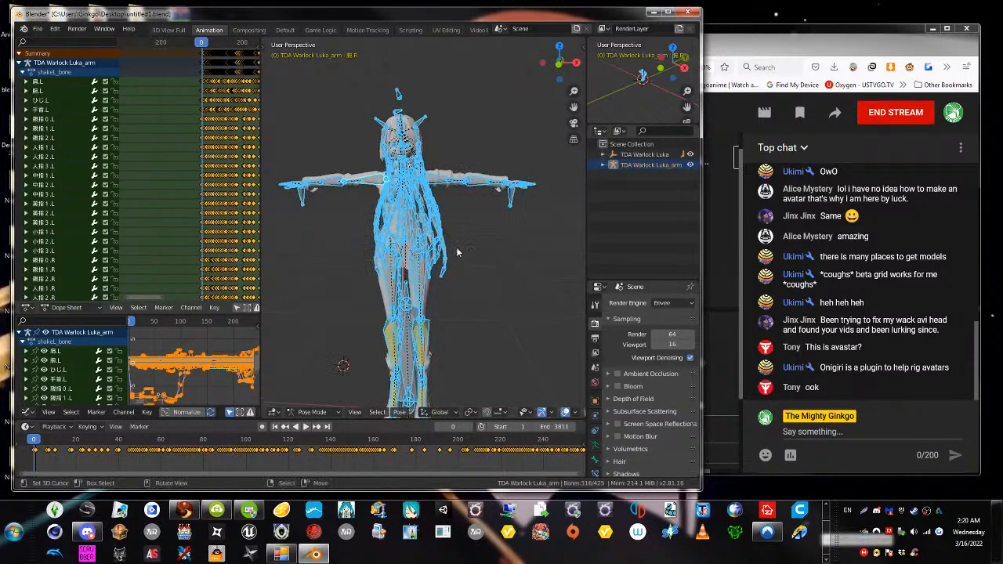
# Create a reference pose for the armature with Onigiri's Reference Pose Features at frame 0
pyautogui.click(518, 101)
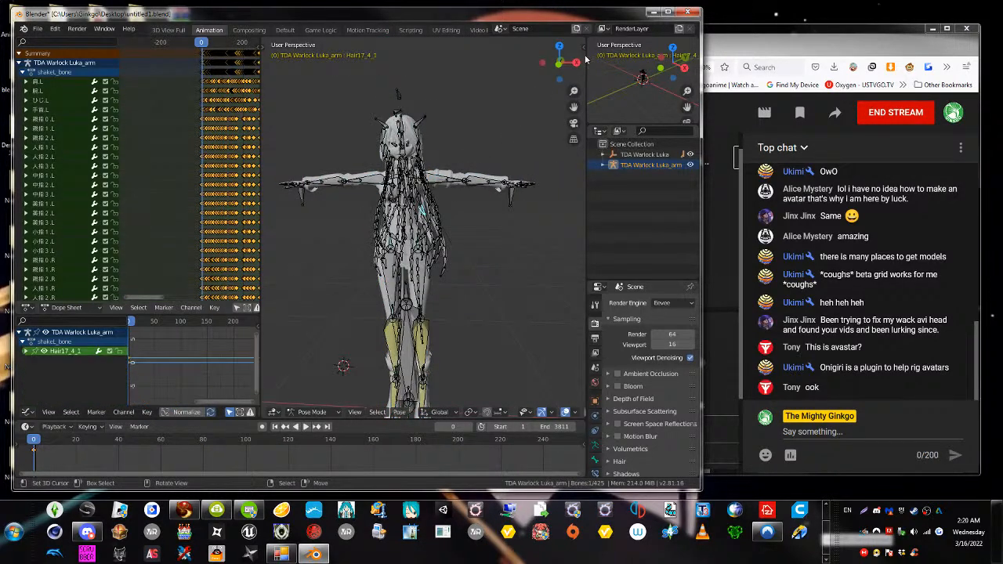
pyautogui.click(583, 49)
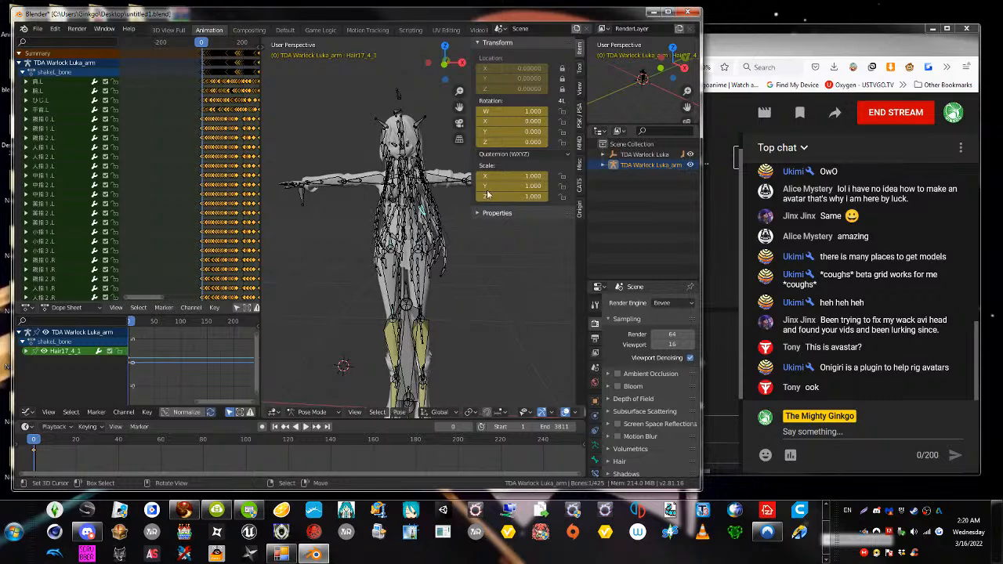
pyautogui.click(579, 209)
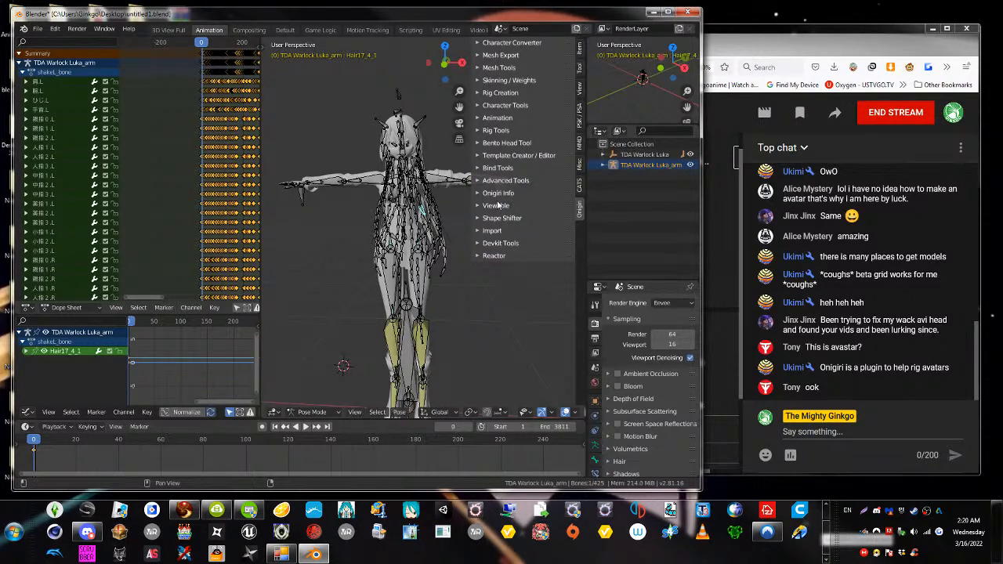
pyautogui.click(488, 117)
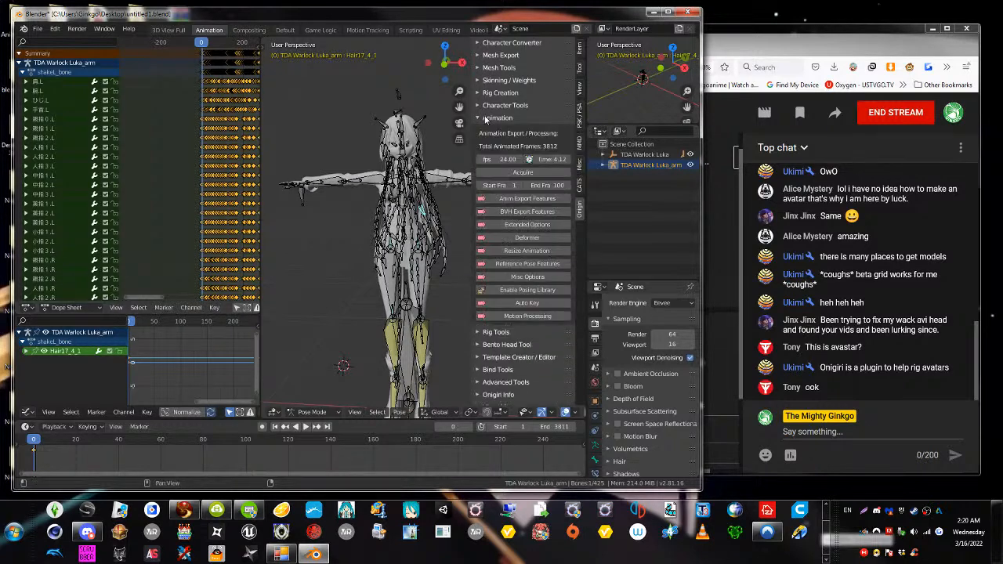
pyautogui.click(517, 264)
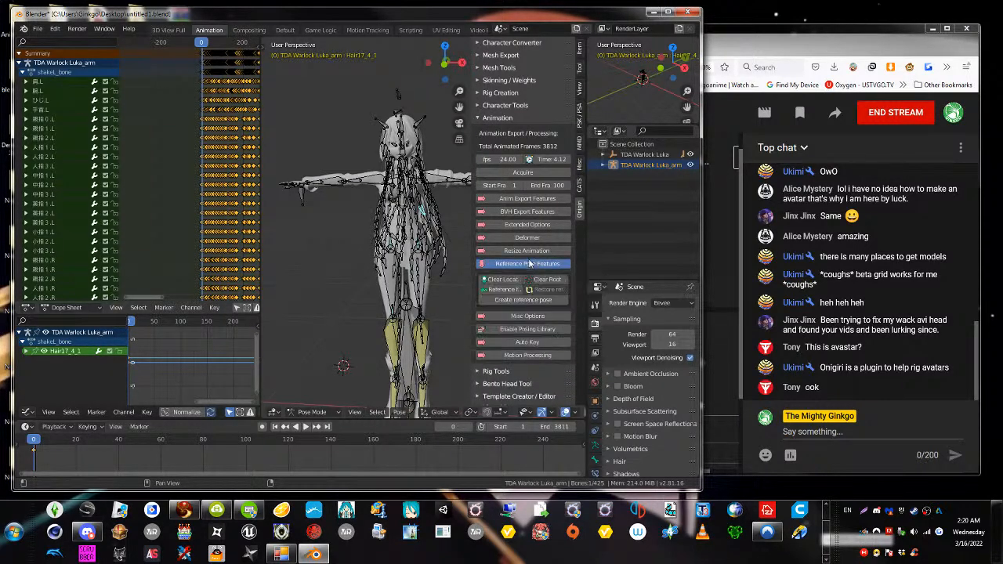
pyautogui.click(496, 292)
pyautogui.click(517, 304)
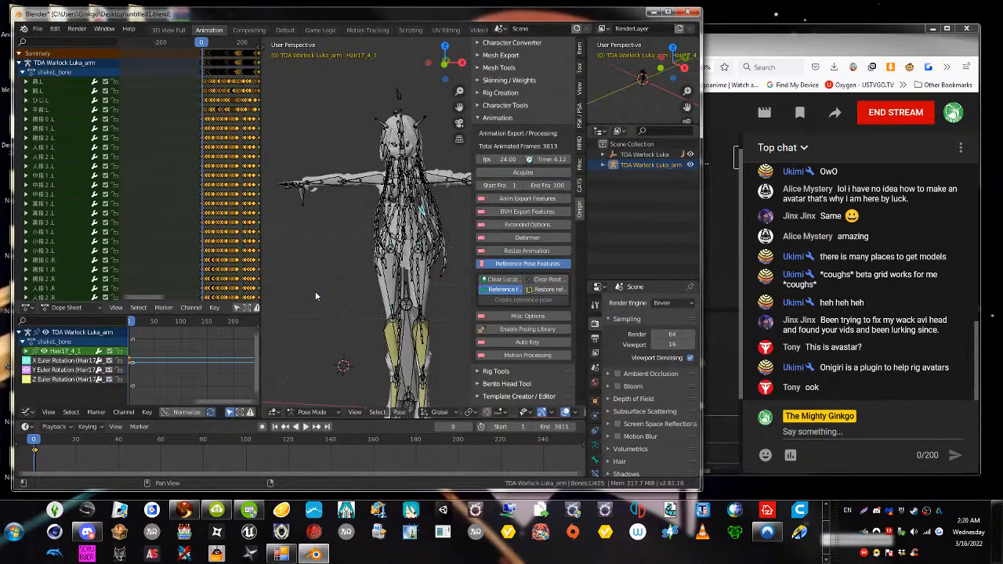
# Widen the 3D viewport over the Dope Sheet and inspect the full T-pose from the front, keeping the armature selected
pyautogui.moveTo(404, 254); pyautogui.dragTo(249, 207, button='middle')
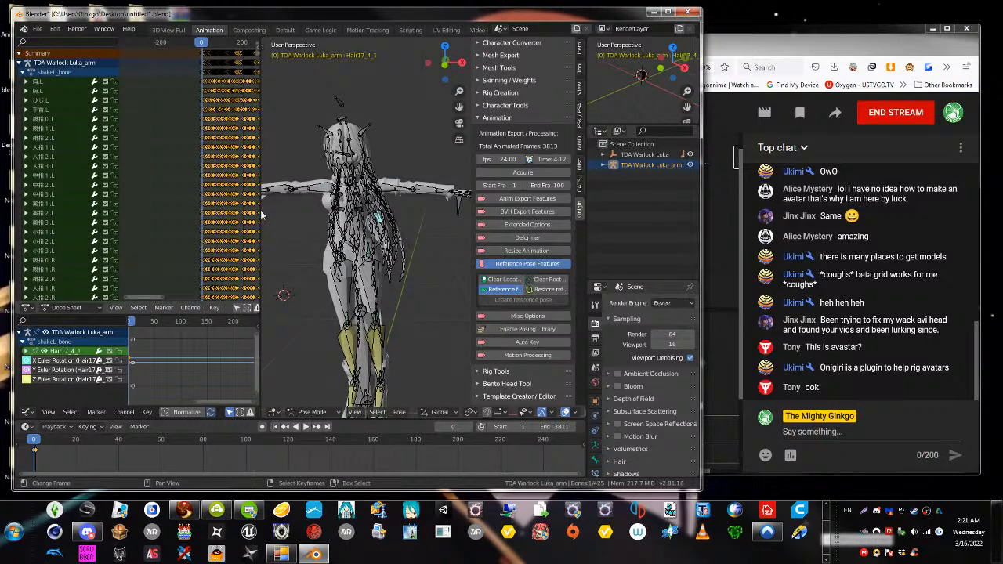
pyautogui.moveTo(259, 52); pyautogui.dragTo(167, 47)
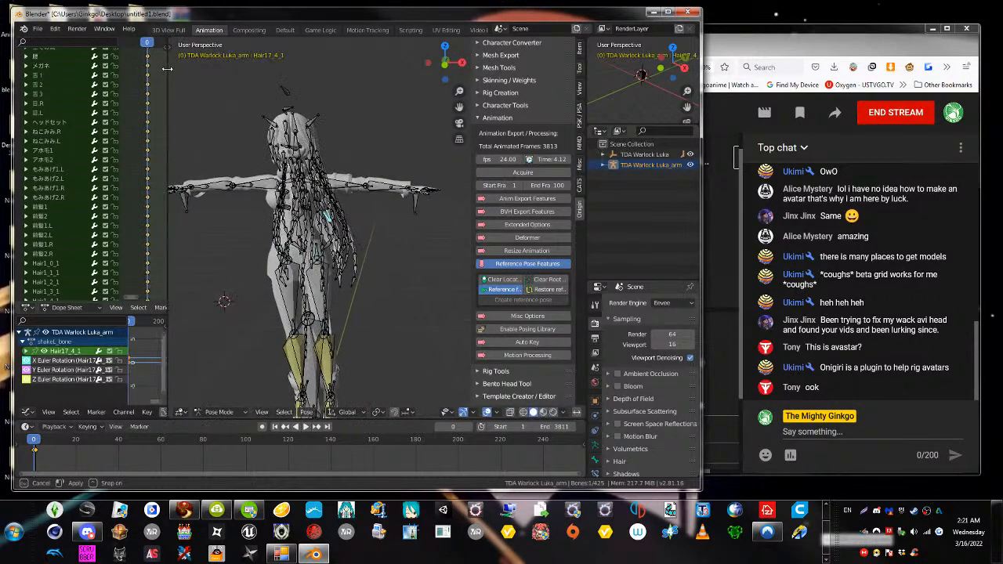
pyautogui.moveTo(340, 236); pyautogui.dragTo(358, 248, button='middle')
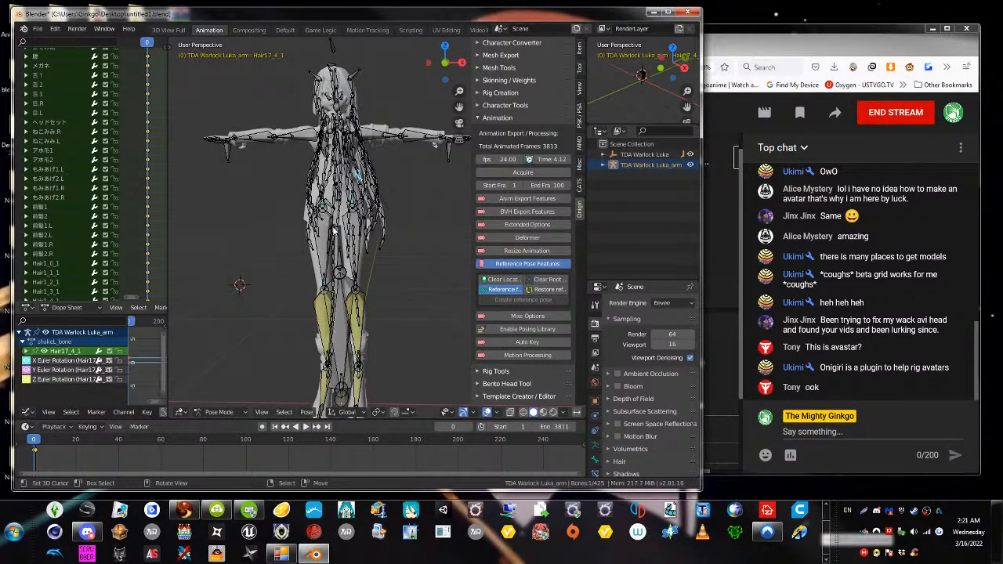
pyautogui.click(325, 238)
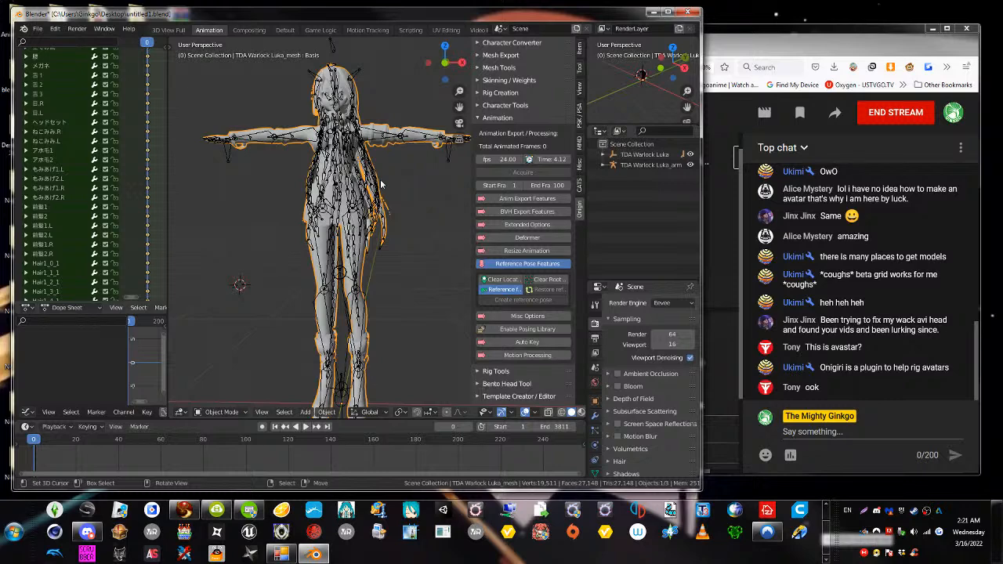
pyautogui.click(383, 222)
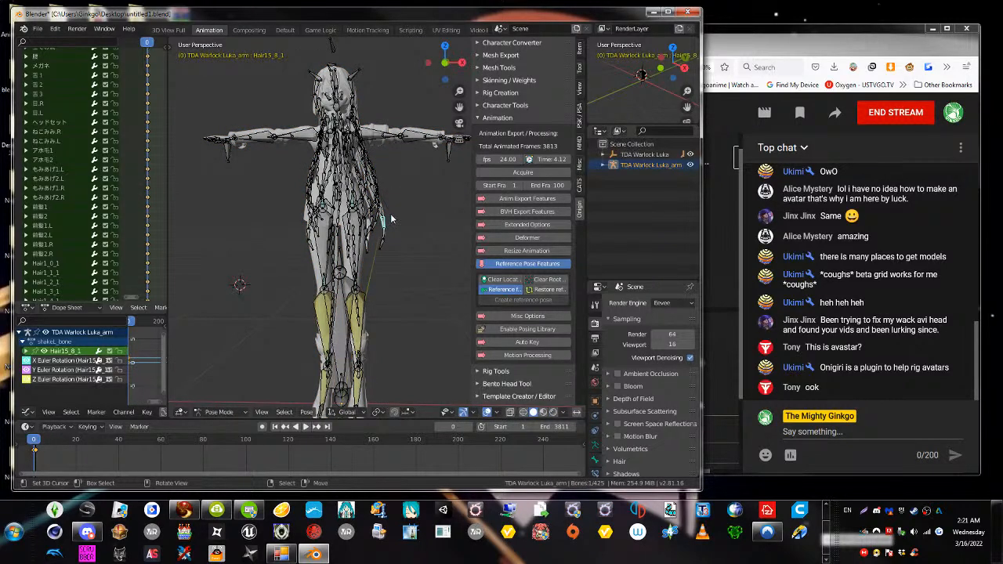
pyautogui.scroll(-2, 415, 296)
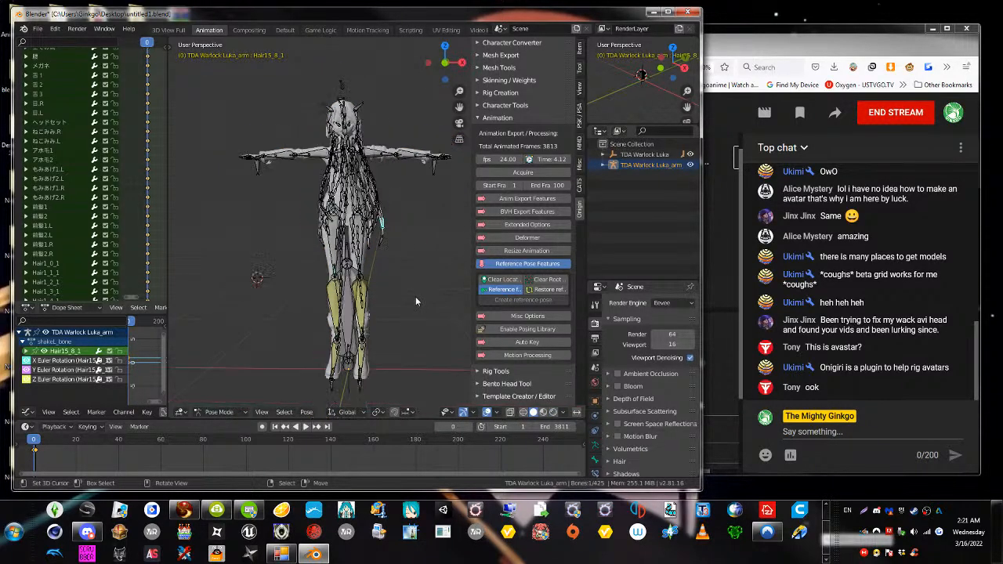
# Show Onigiri's Retarget Motion options in Character Tools and view the character from the front
pyautogui.click(507, 119)
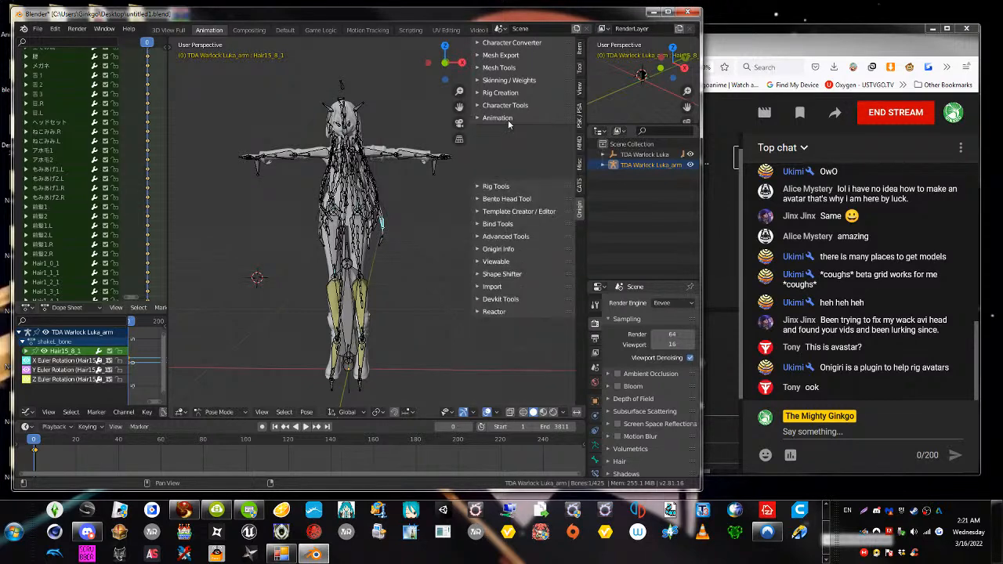
pyautogui.click(503, 118)
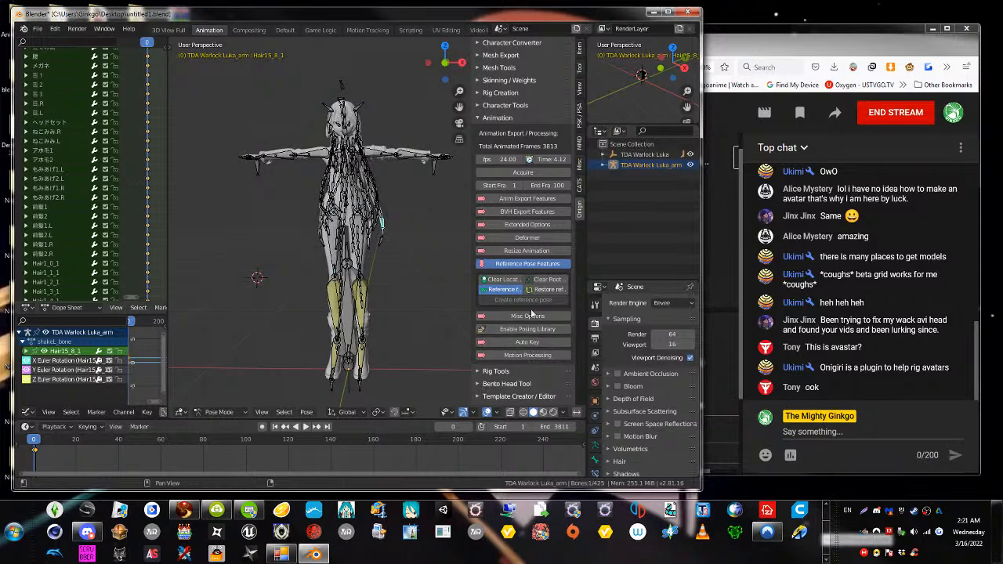
pyautogui.keyDown('ctrl'); pyautogui.click(507, 108); pyautogui.keyUp('ctrl')
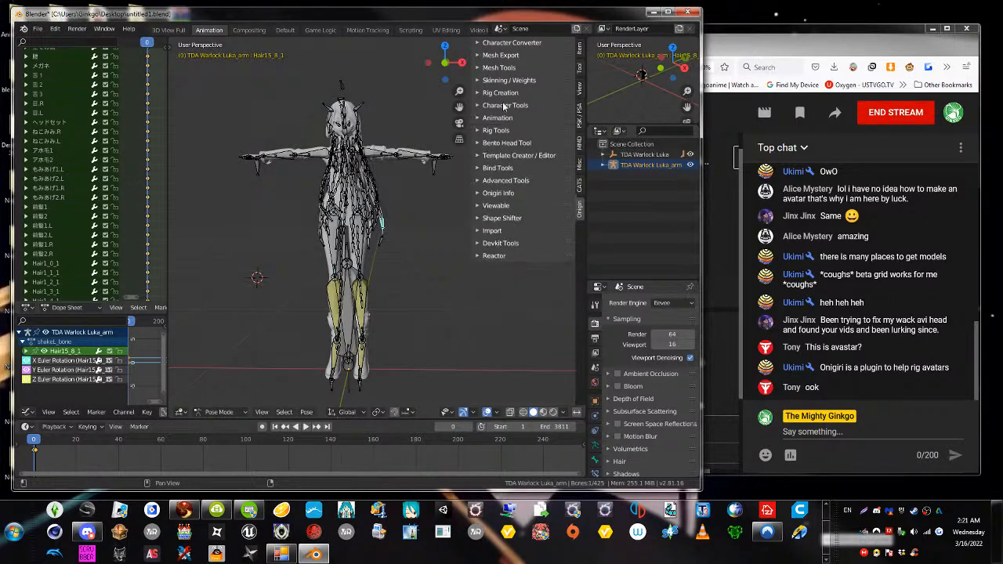
pyautogui.click(520, 134)
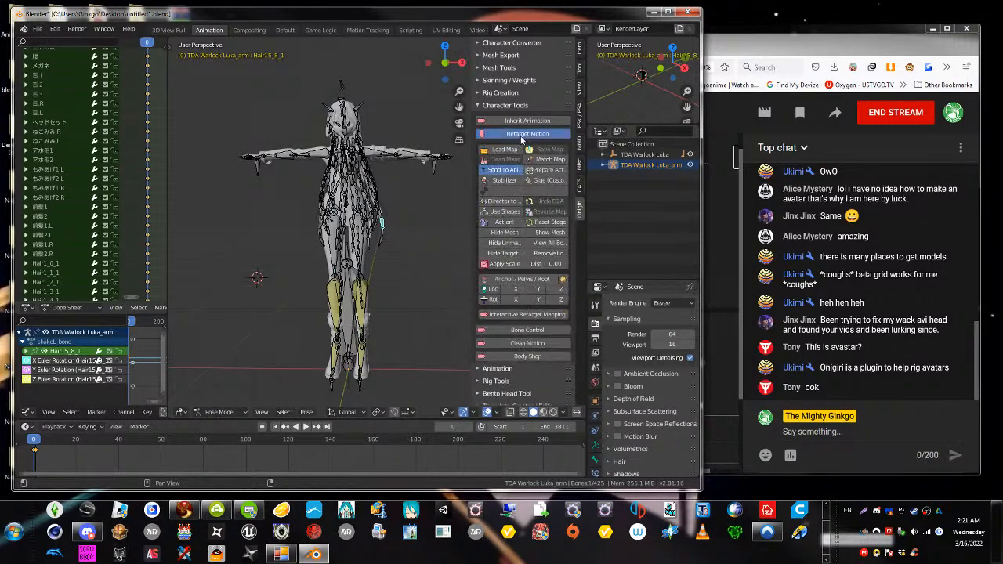
pyautogui.moveTo(336, 194); pyautogui.dragTo(335, 209, button='middle')
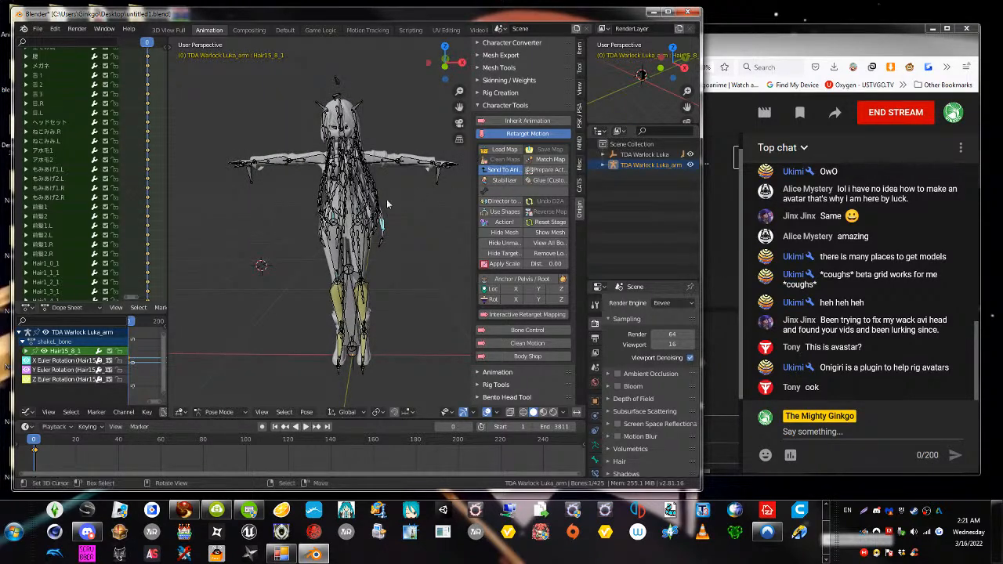
pyautogui.scroll(2, 423, 196)
# Load the retarget map MMD - Temp.onim from Onigiri's data folder
pyautogui.click(500, 149)
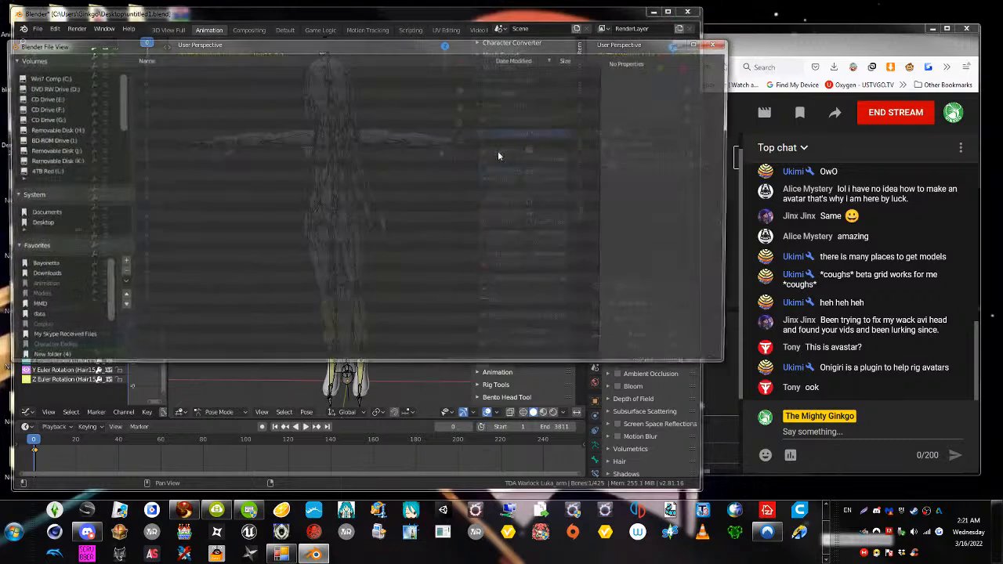
pyautogui.click(44, 224)
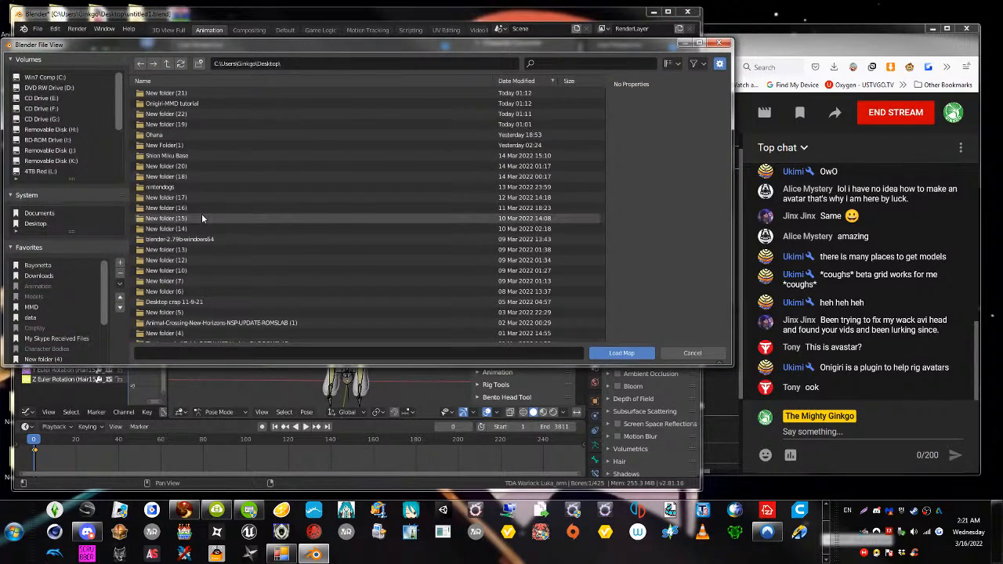
pyautogui.press('BackSpace')
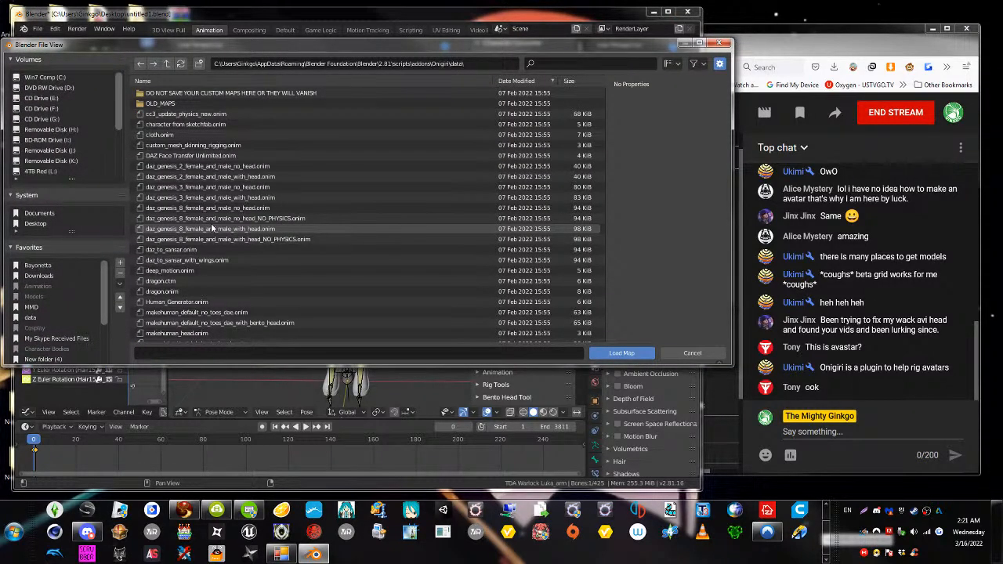
pyautogui.scroll(-5, 213, 250)
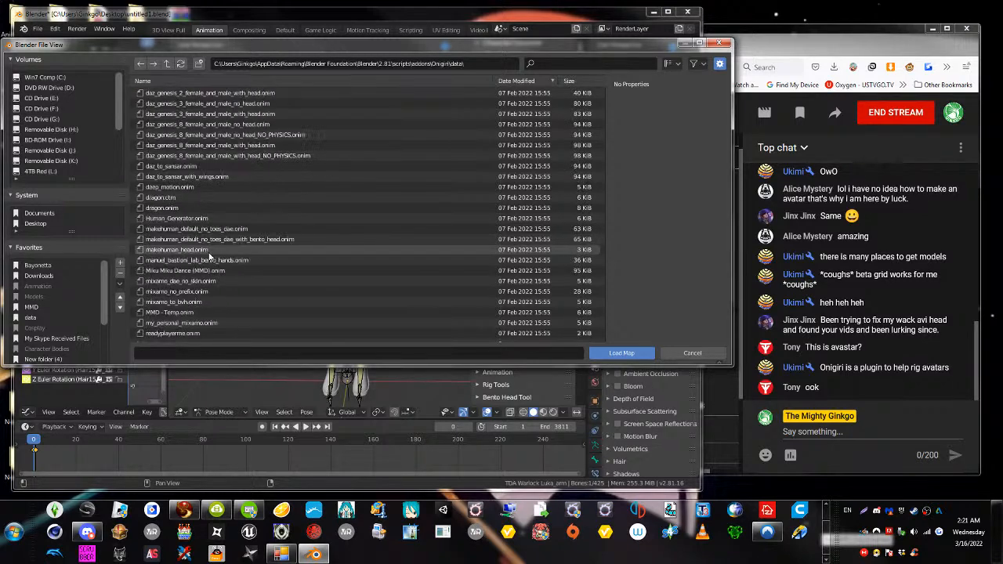
pyautogui.scroll(-2, 337, 278)
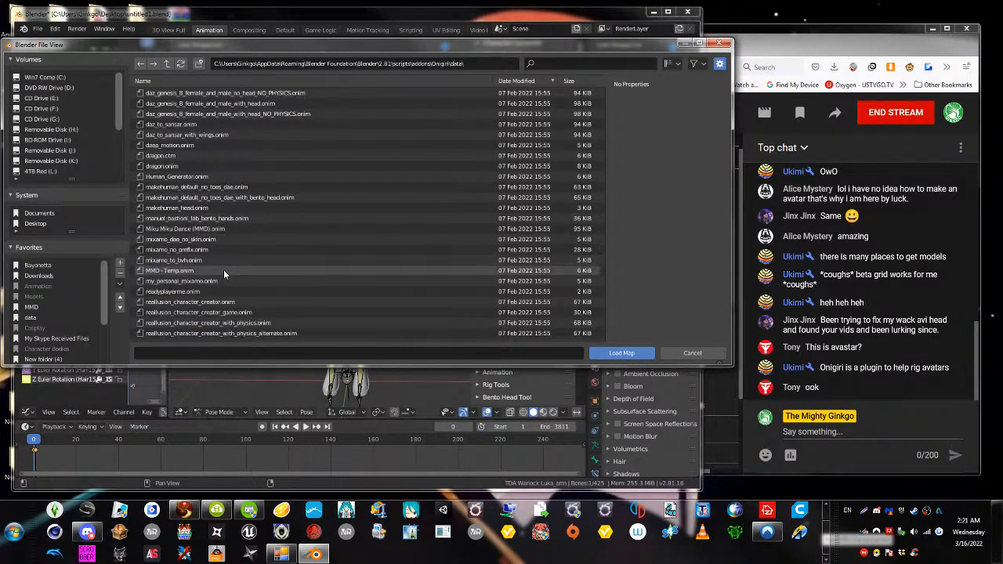
pyautogui.scroll(-4, 221, 271)
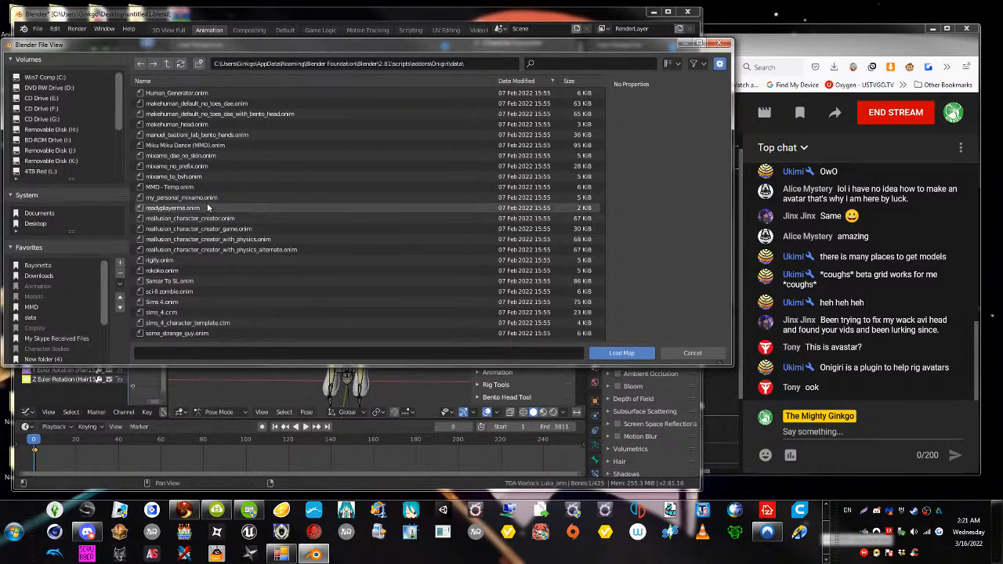
pyautogui.doubleClick(196, 190)
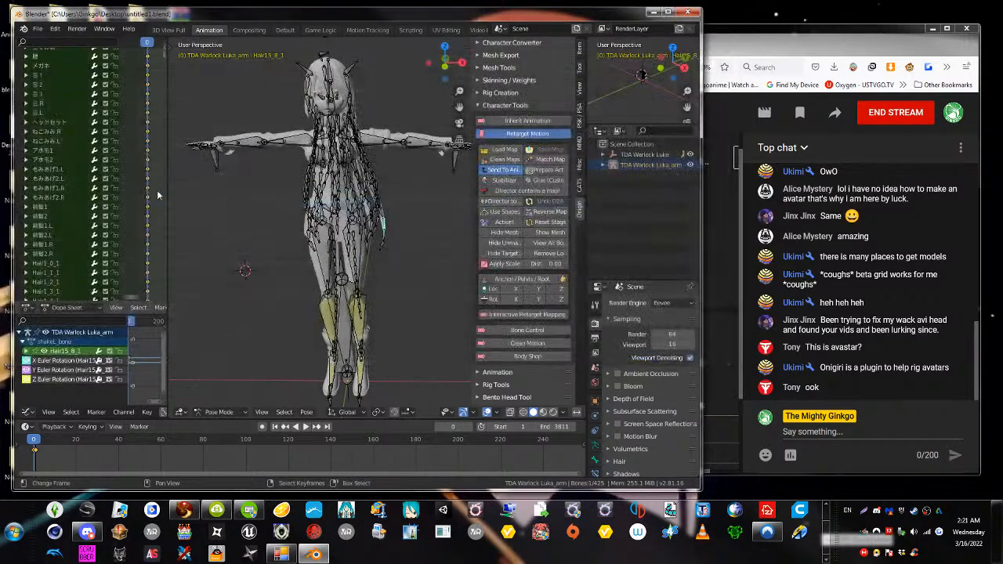
# Set the Dist. value beside Apply Scale in the Retarget Motion options to 0.80
pyautogui.click(547, 264)
pyautogui.click(544, 264)
pyautogui.press('BackSpace')
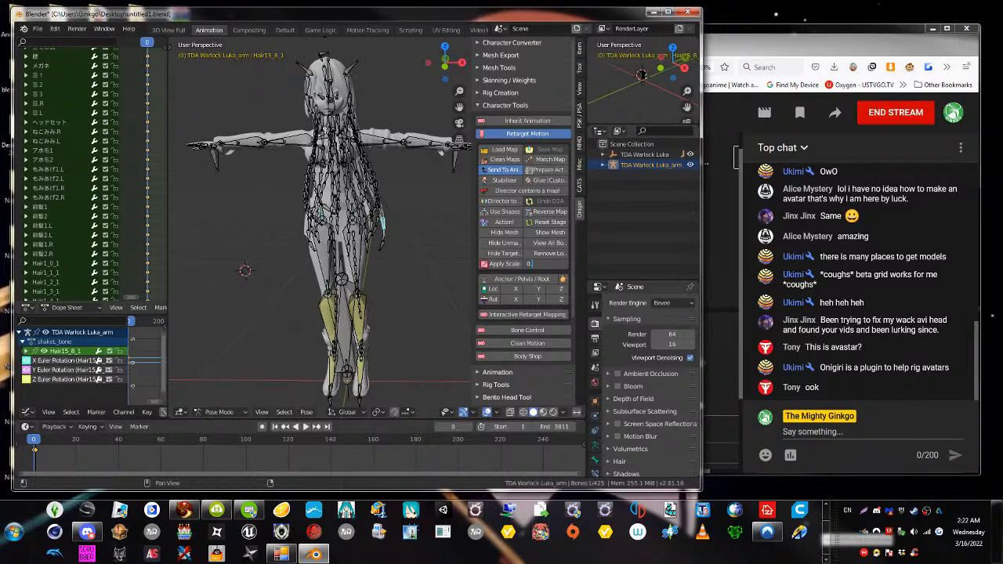
pyautogui.press('Return')
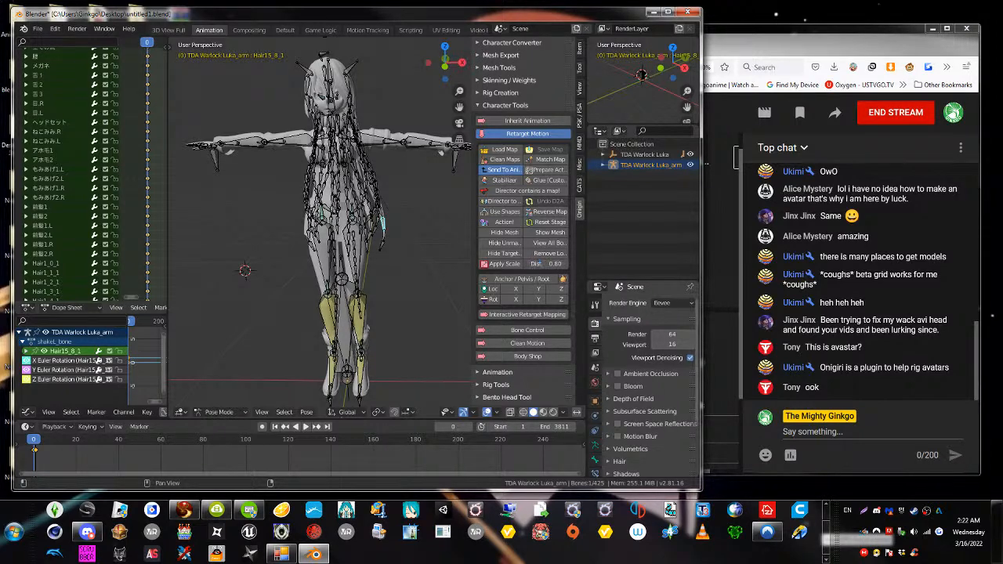
# Run Onigiri's retarget Action! on the TDA Warlock Luka armature with the loaded map
pyautogui.moveTo(452, 211); pyautogui.dragTo(410, 188, button='middle')
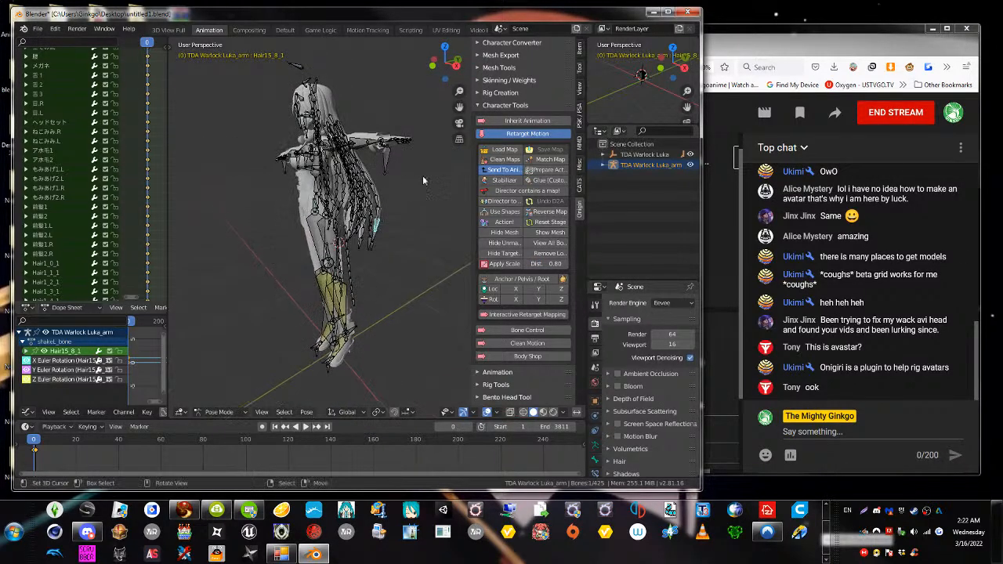
pyautogui.moveTo(449, 324); pyautogui.dragTo(537, 227, button='middle')
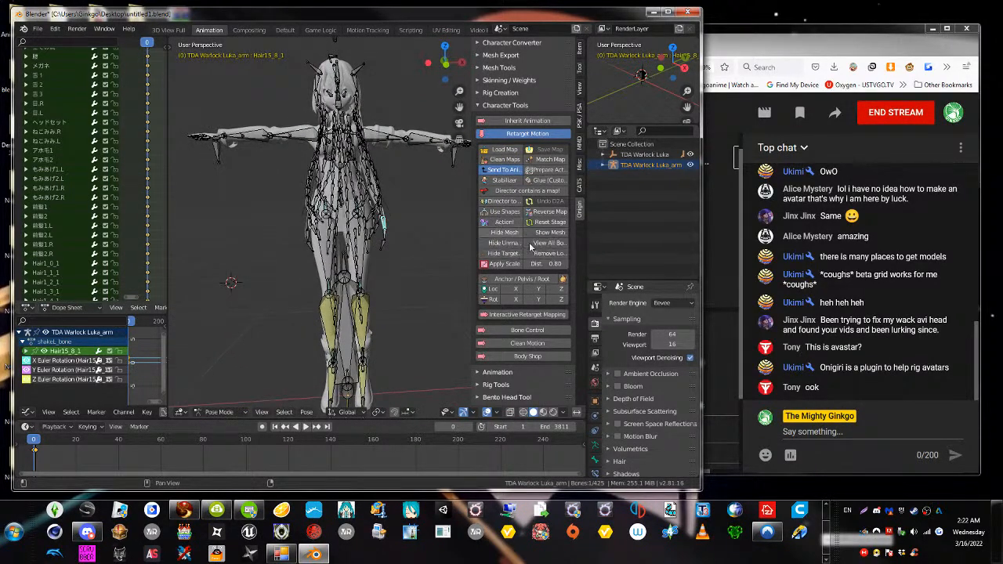
pyautogui.click(503, 222)
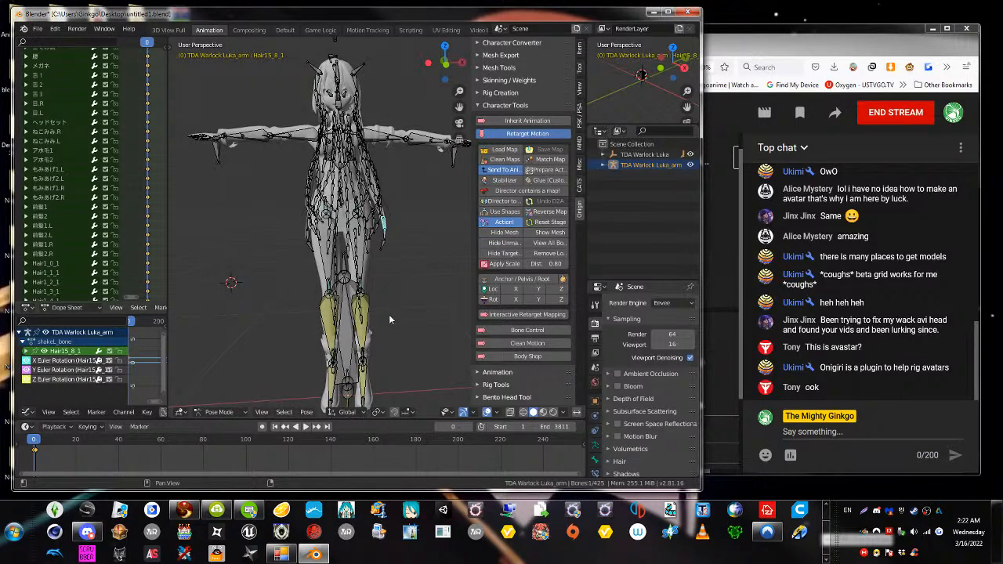
# Scrub through the timeline and play the animation from the start to compare the Onigiri rig's motion with the Luka model
pyautogui.scroll(-1, 383, 288)
pyautogui.moveTo(383, 284); pyautogui.dragTo(358, 295, button='middle')
pyautogui.moveTo(35, 441); pyautogui.dragTo(256, 441)
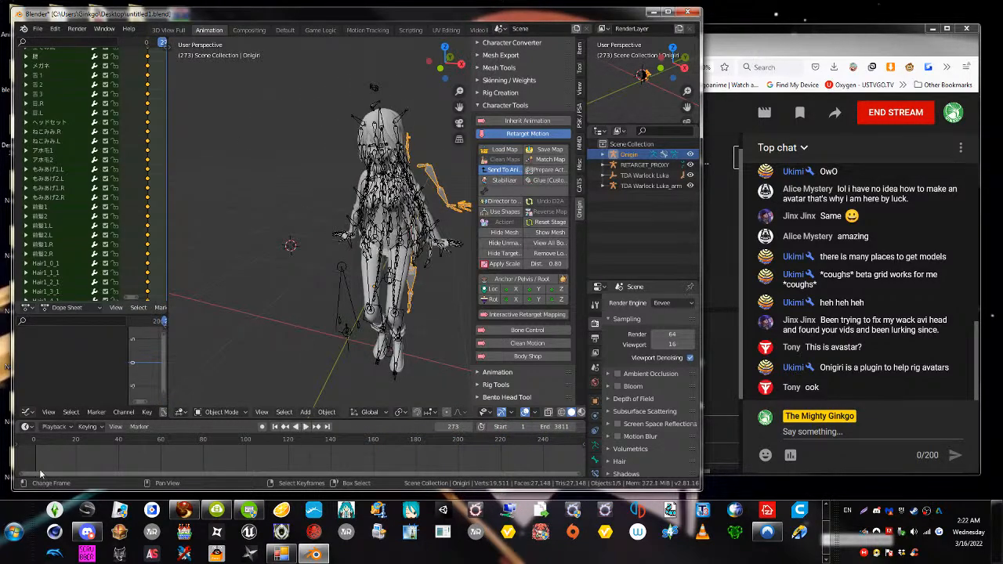
pyautogui.press('space')
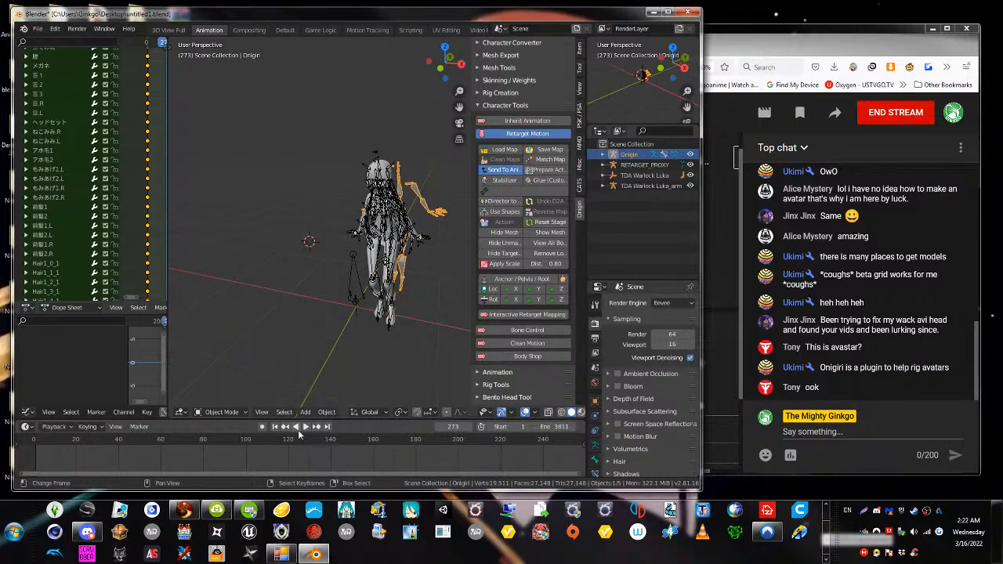
pyautogui.click(274, 426)
pyautogui.click(305, 426)
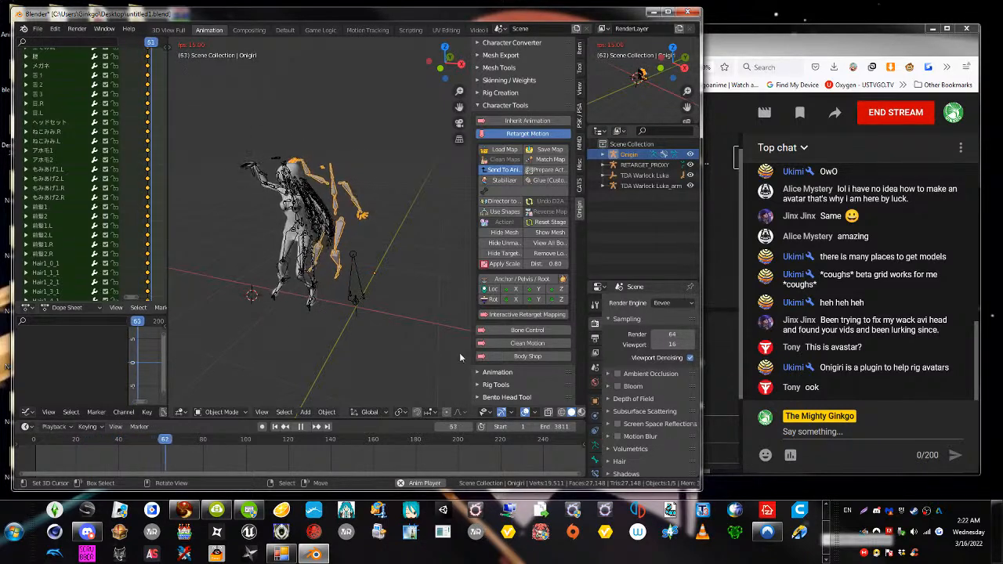
pyautogui.press('space')
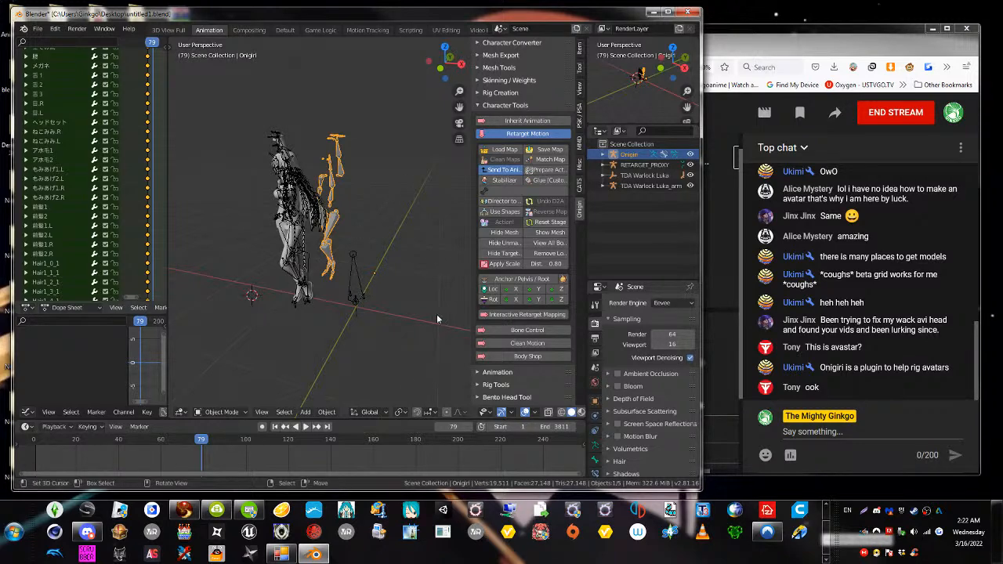
pyautogui.scroll(1, 454, 312)
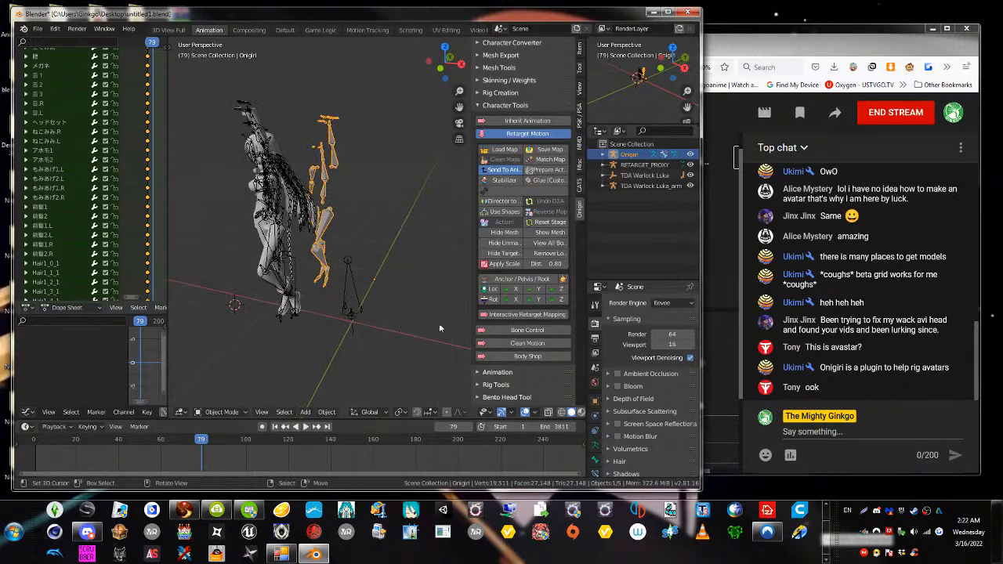
# Collapse Character Tools and show the Anim Export Features in Onigiri's Animation section
pyautogui.click(513, 316)
pyautogui.click(514, 317)
pyautogui.click(486, 106)
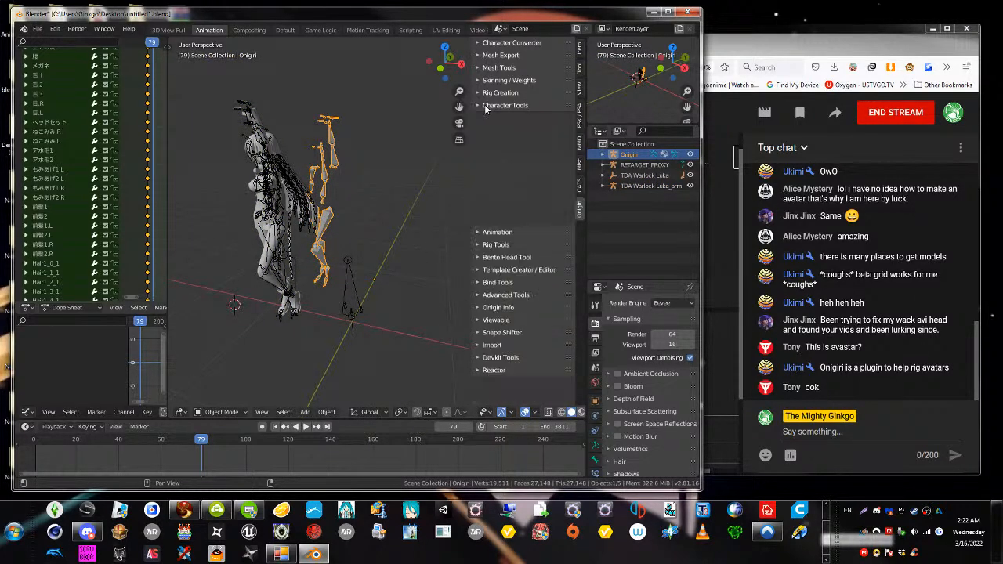
pyautogui.click(485, 118)
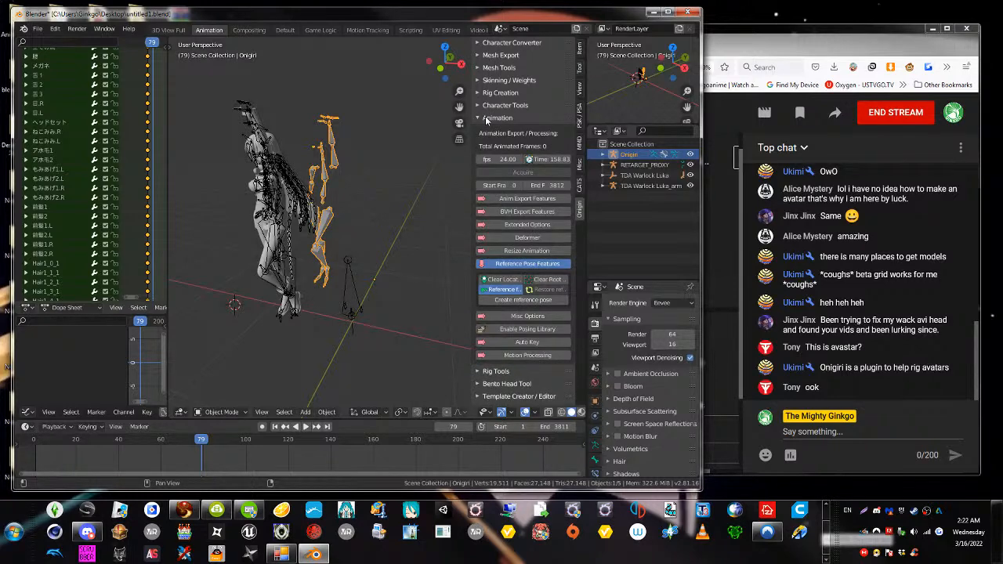
pyautogui.click(539, 203)
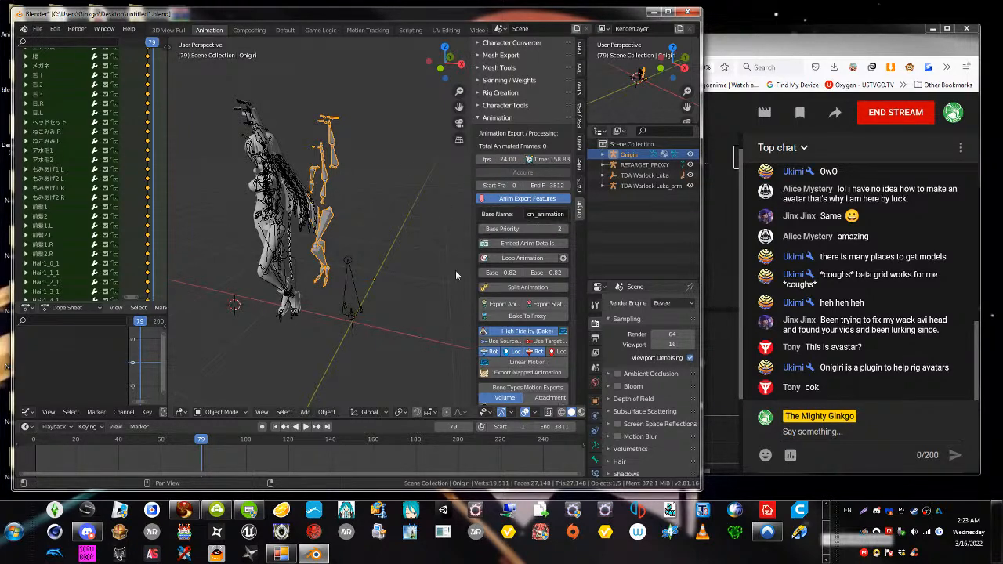
# Step through the first frames past the T-pose to frame 8 and set the export Start Frame to 8
pyautogui.moveTo(203, 441); pyautogui.dragTo(33, 447)
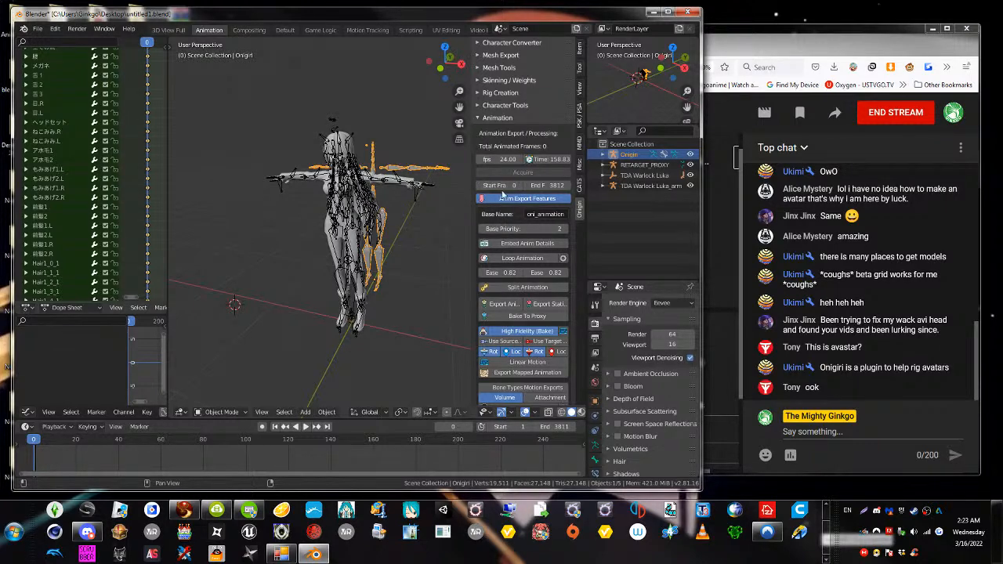
pyautogui.press('space')
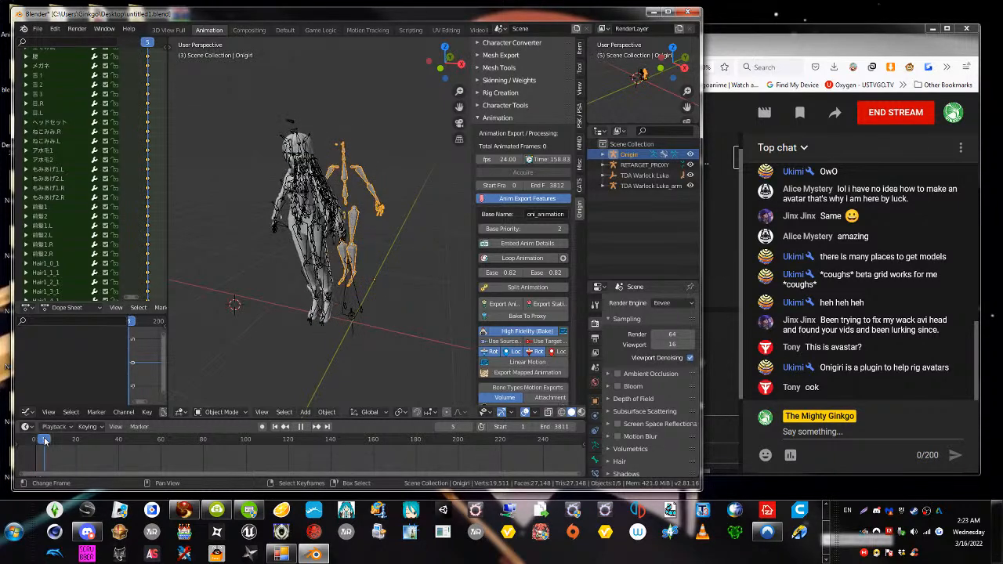
pyautogui.moveTo(52, 438); pyautogui.dragTo(54, 445)
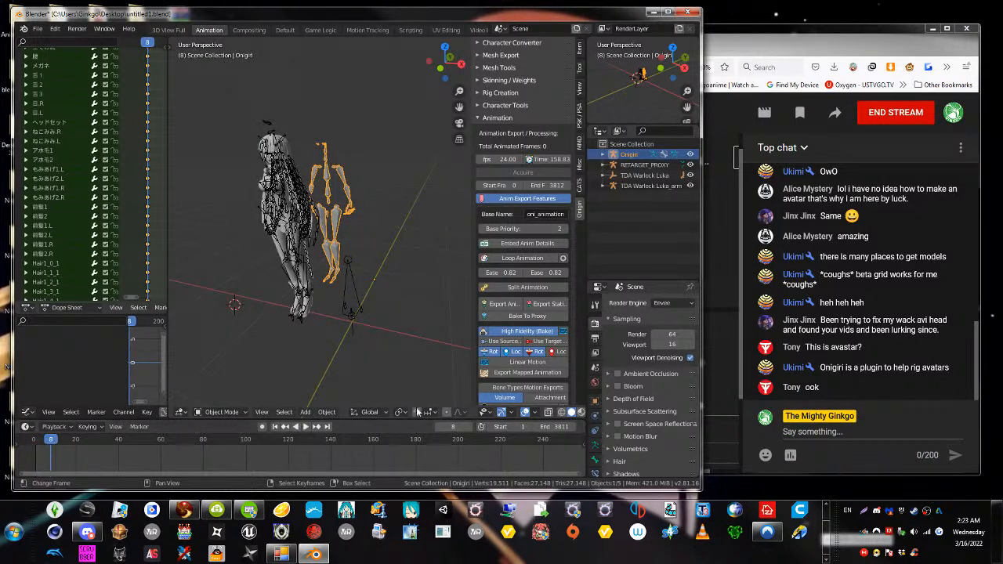
pyautogui.click(498, 184)
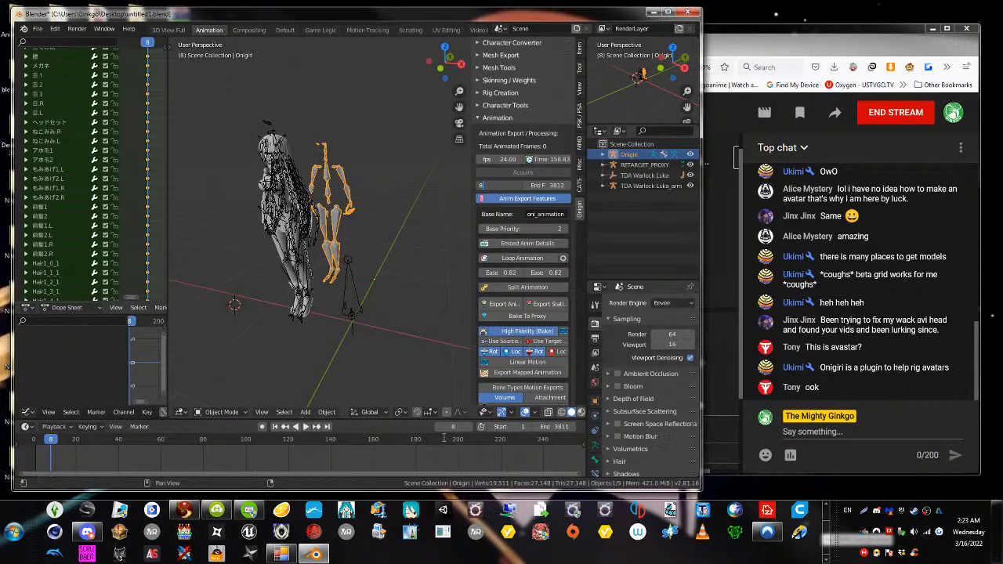
pyautogui.write('8')
pyautogui.press('Return')
# Copy the scene's end frame value into the animation export's End Frame, setting it to 3811
pyautogui.click(542, 426)
pyautogui.hotkey('ctrl', 'c')
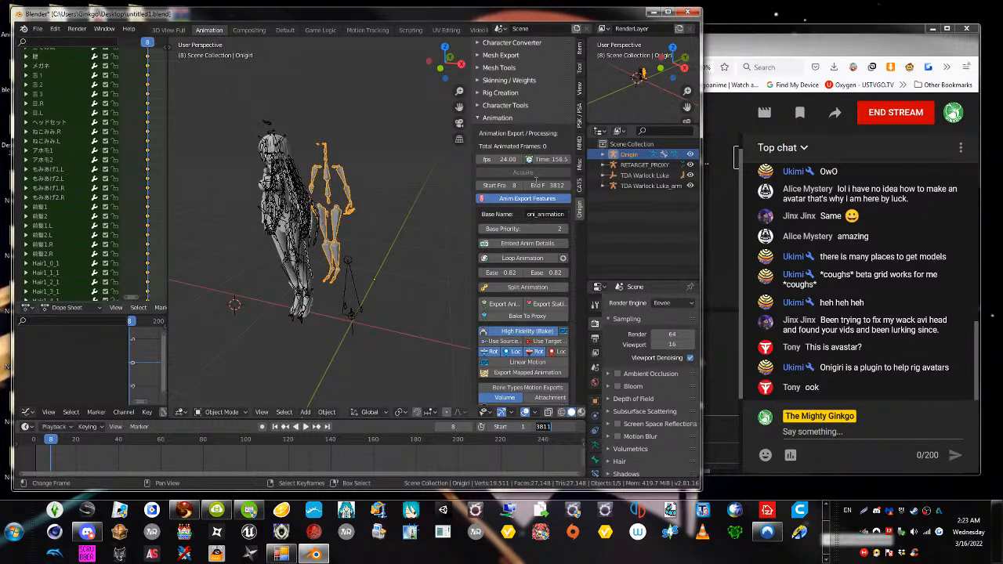
pyautogui.click(555, 185)
pyautogui.click(555, 185)
pyautogui.hotkey('ctrl', 'v')
pyautogui.press('Return')
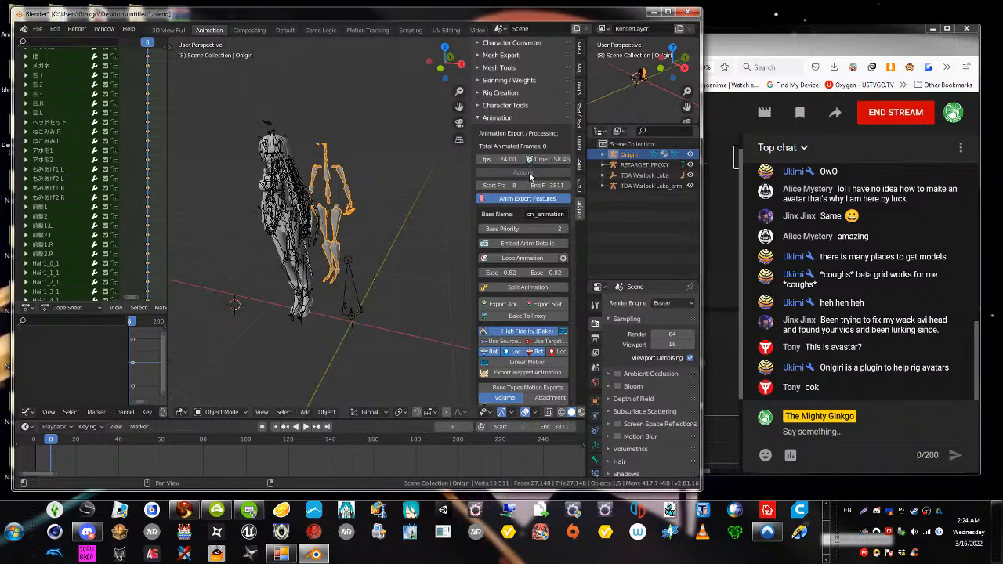
# Set the animation export's Base Name to Shaketut and leave the Base Priority at 2
pyautogui.scroll(-1, 546, 208)
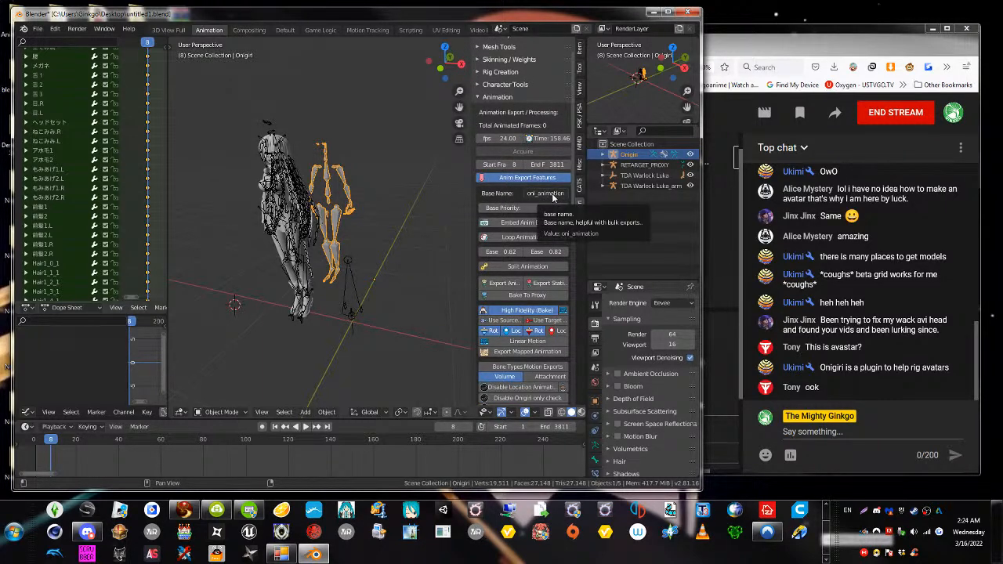
pyautogui.click(553, 198)
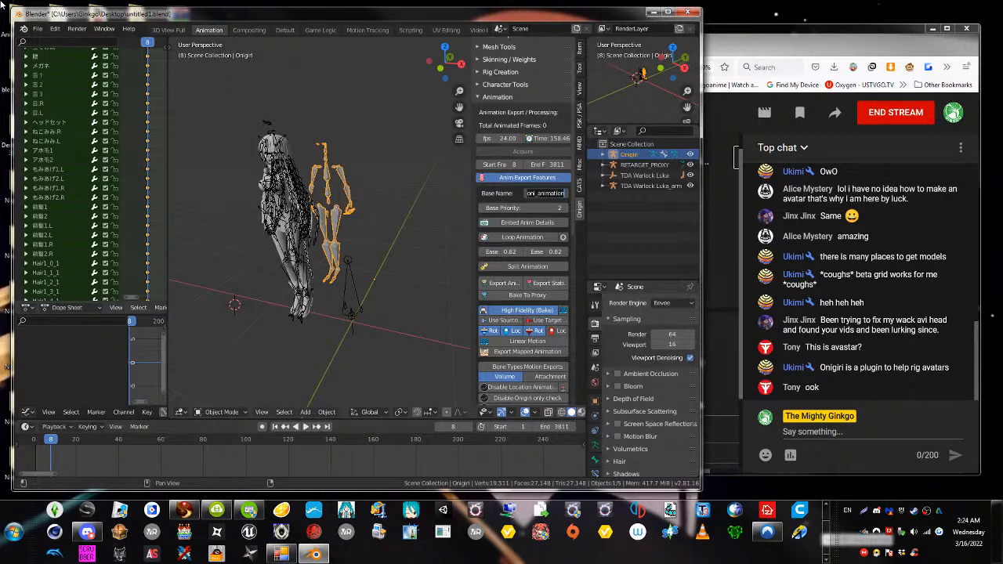
pyautogui.write('Shaketut')
pyautogui.press('Return')
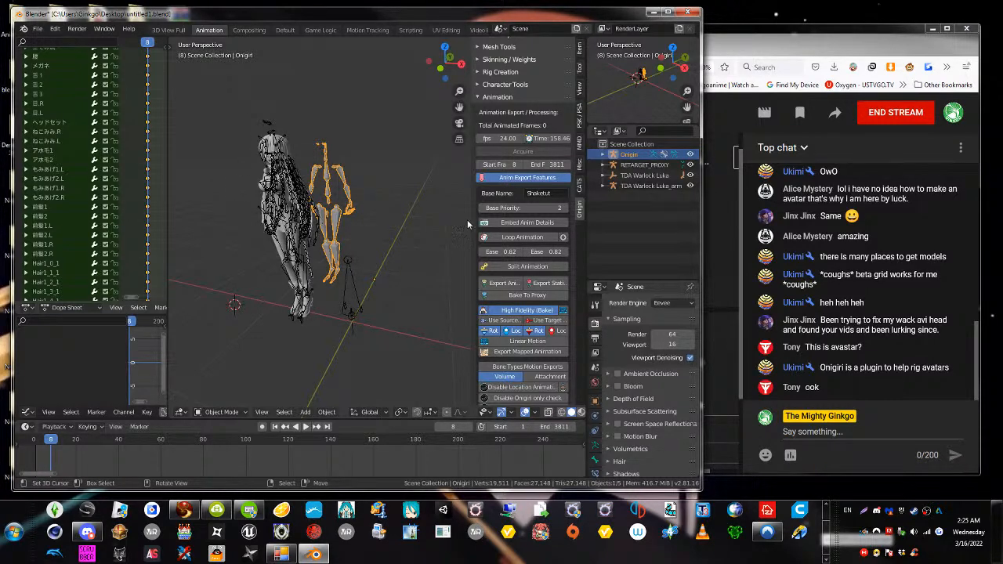
pyautogui.click(564, 207)
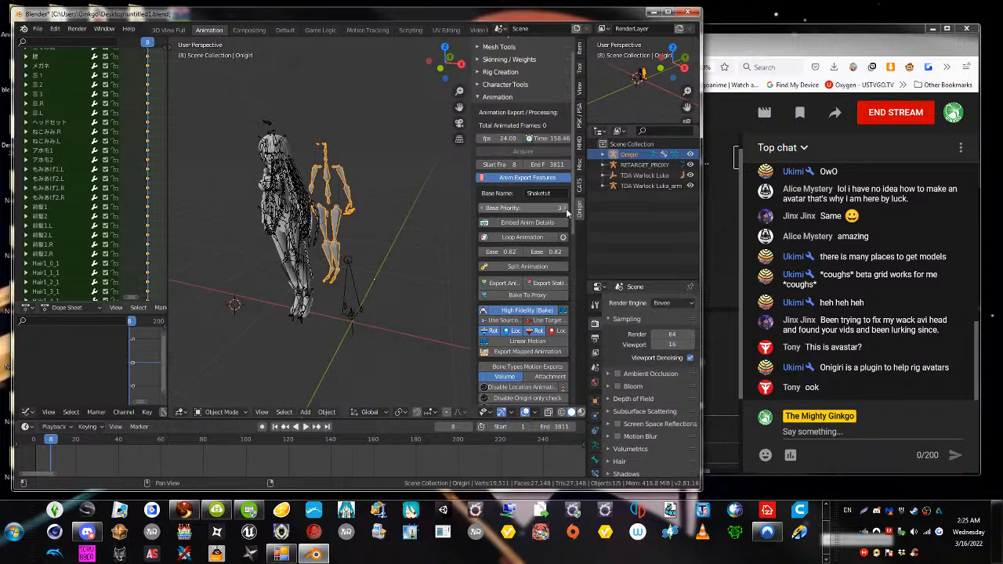
pyautogui.click(483, 207)
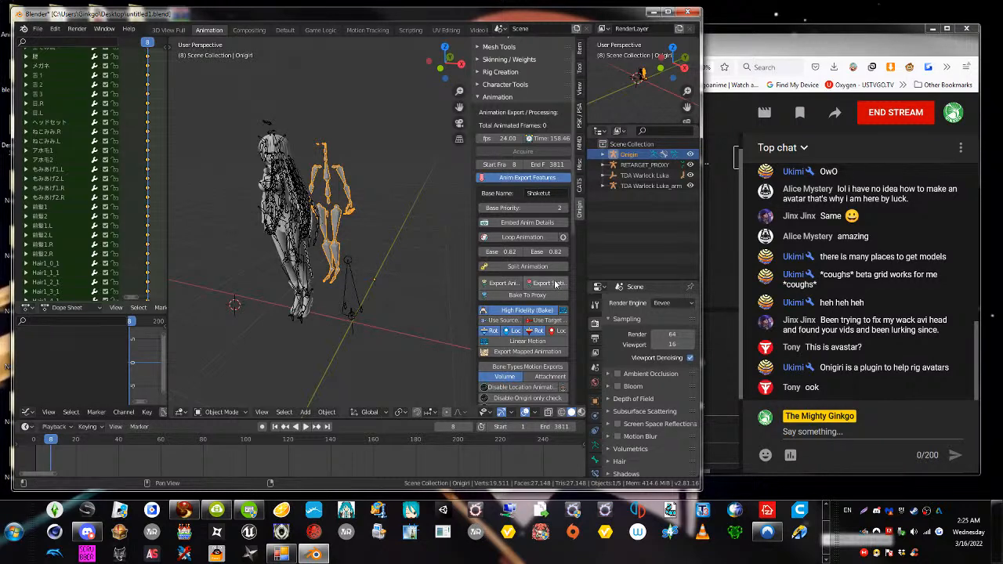
# Enable Split Animation in the export settings, widen the sidebar to read its fields, and set Time Segments to 25
pyautogui.scroll(-1, 516, 276)
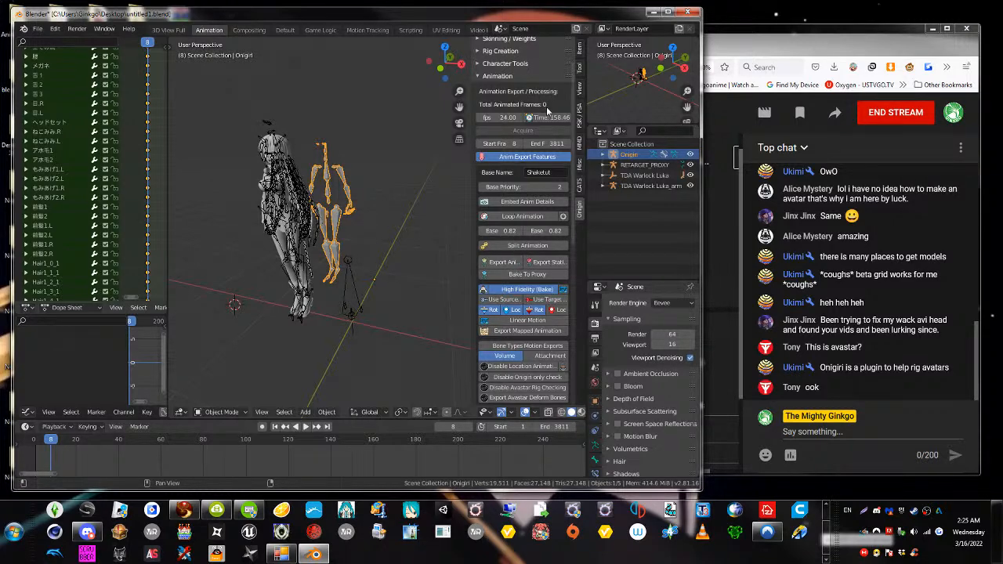
pyautogui.click(527, 245)
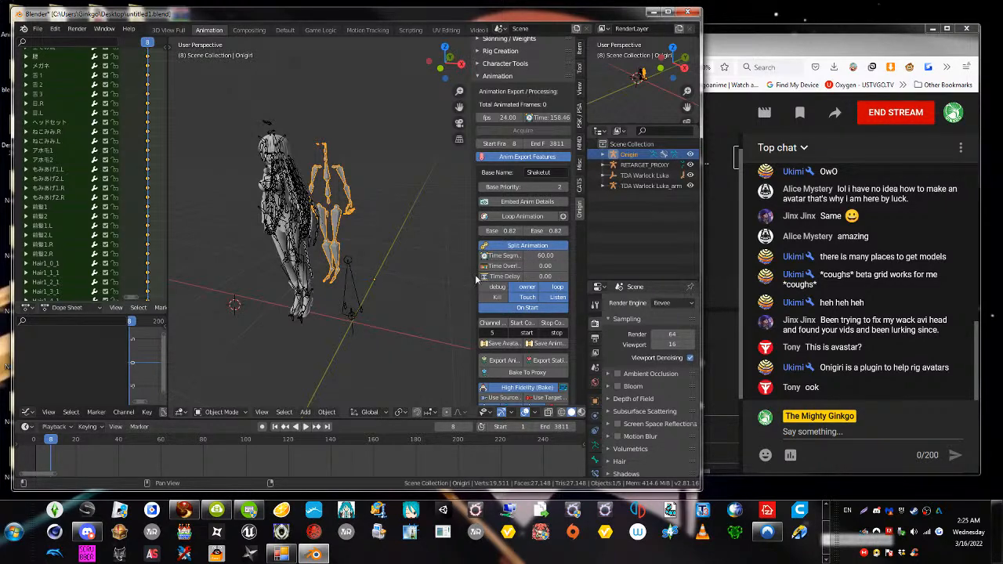
pyautogui.moveTo(478, 280); pyautogui.dragTo(386, 282)
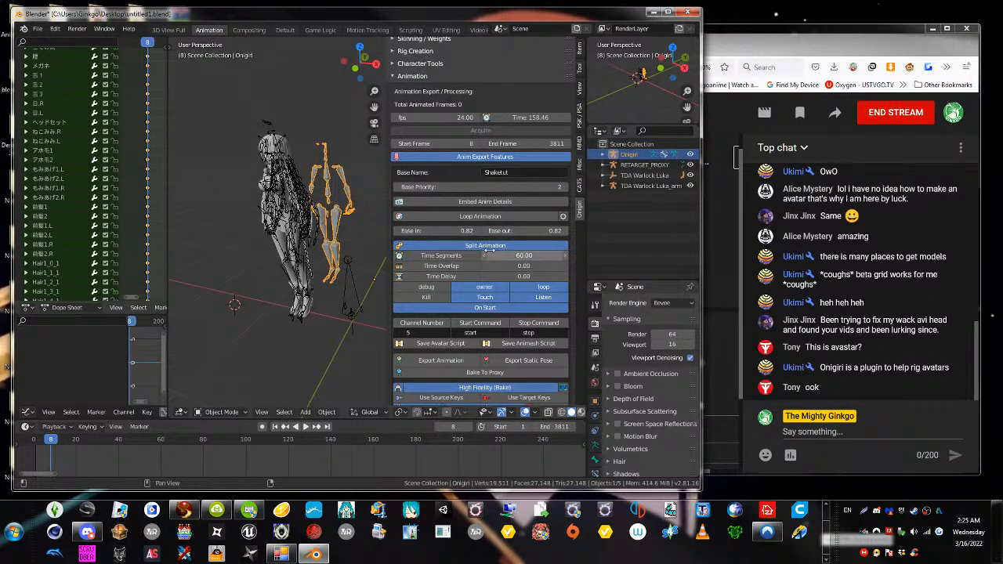
pyautogui.click(535, 255)
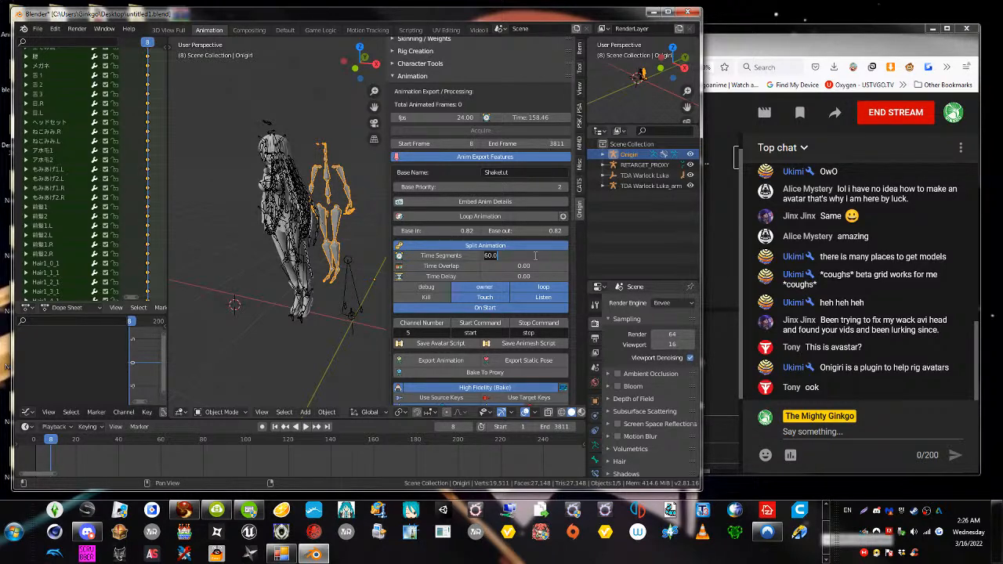
pyautogui.write('25')
pyautogui.press('Return')
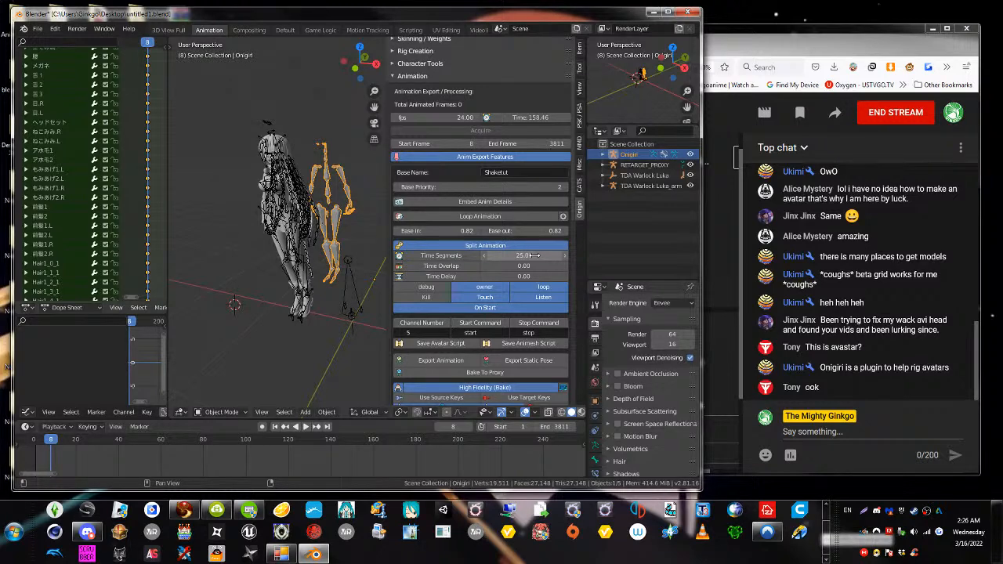
# Try a Time Overlap of 0.03 for the split animation and return it to 0.00
pyautogui.click(537, 266)
pyautogui.click(537, 265)
pyautogui.click(473, 255)
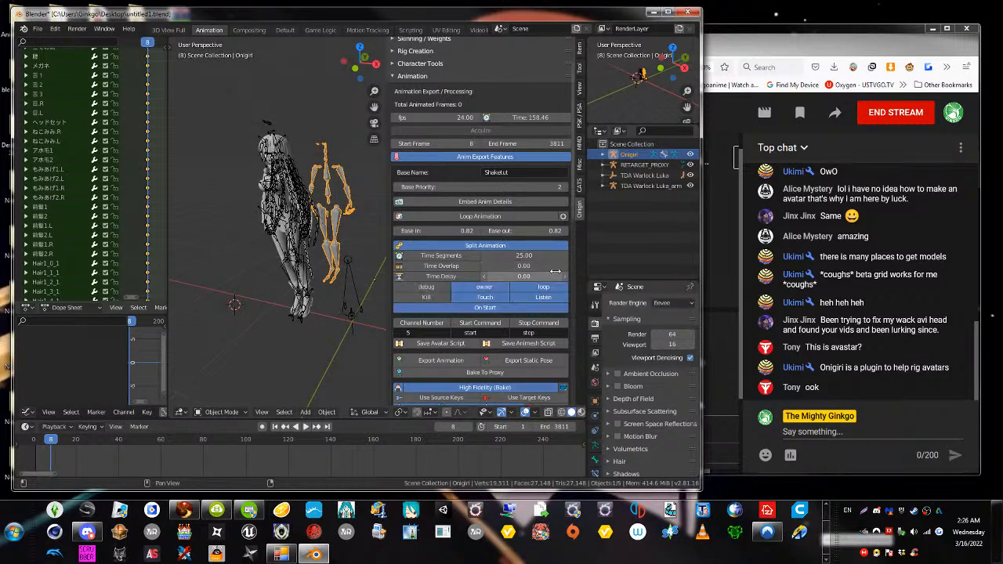
pyautogui.click(564, 269)
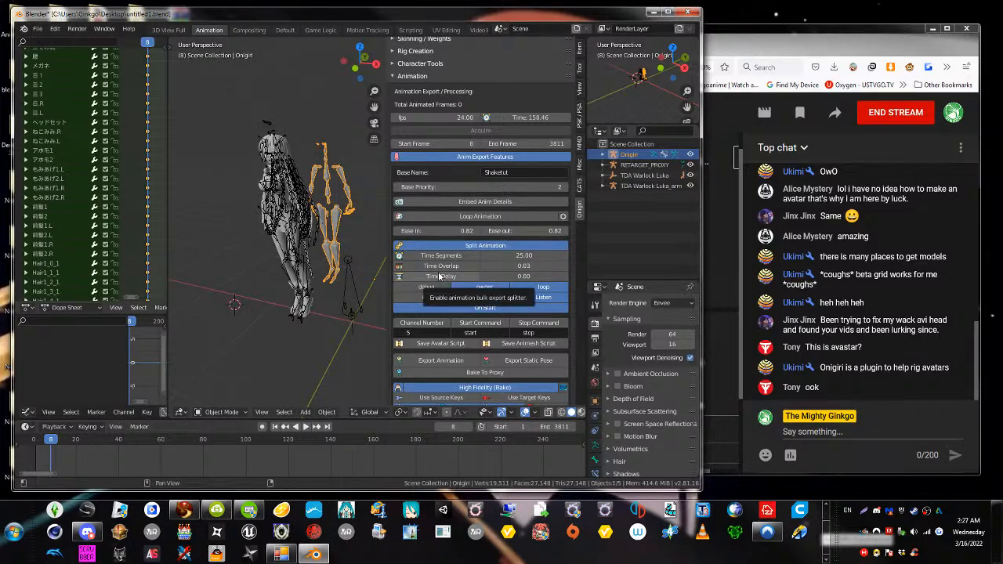
pyautogui.click(487, 270)
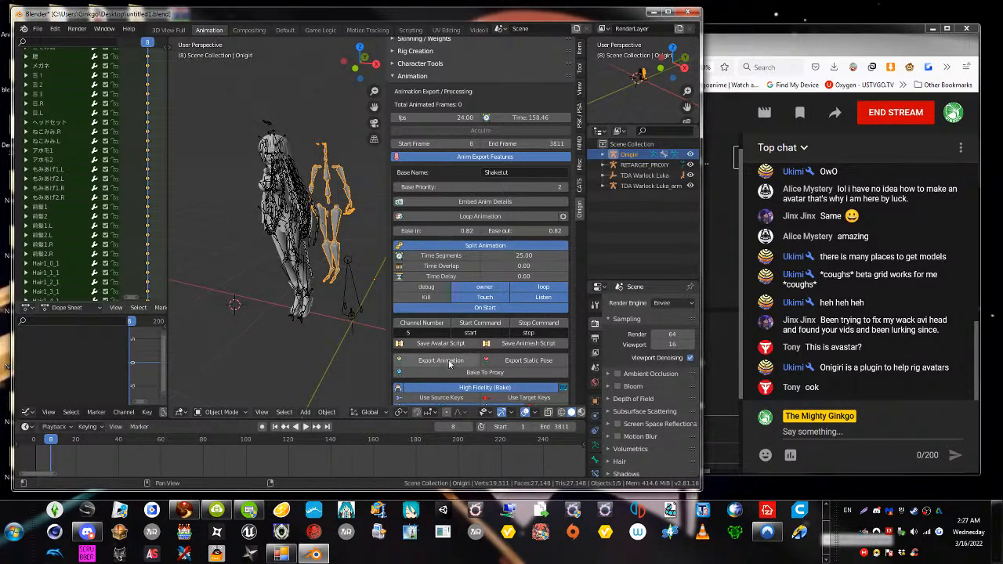
# Export the split animation to the Desktop as Shaketut.anim, creating a new folder named MMd tut there
pyautogui.scroll(-1, 449, 364)
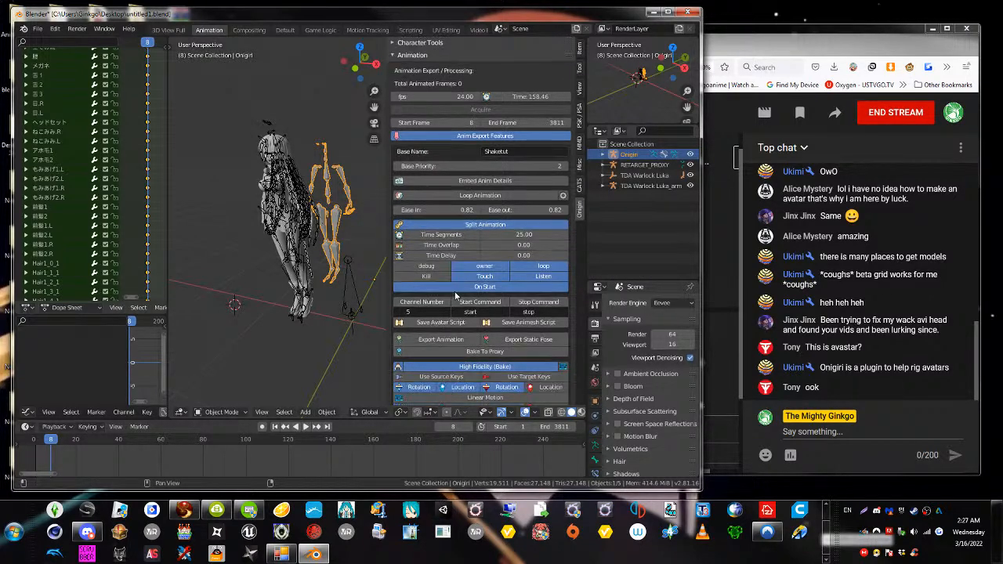
pyautogui.click(434, 340)
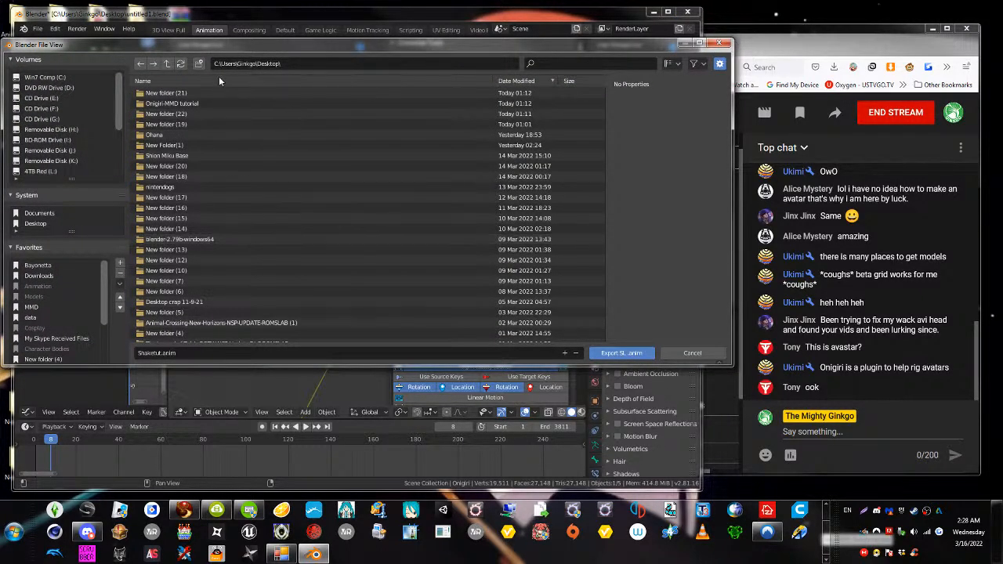
pyautogui.click(198, 64)
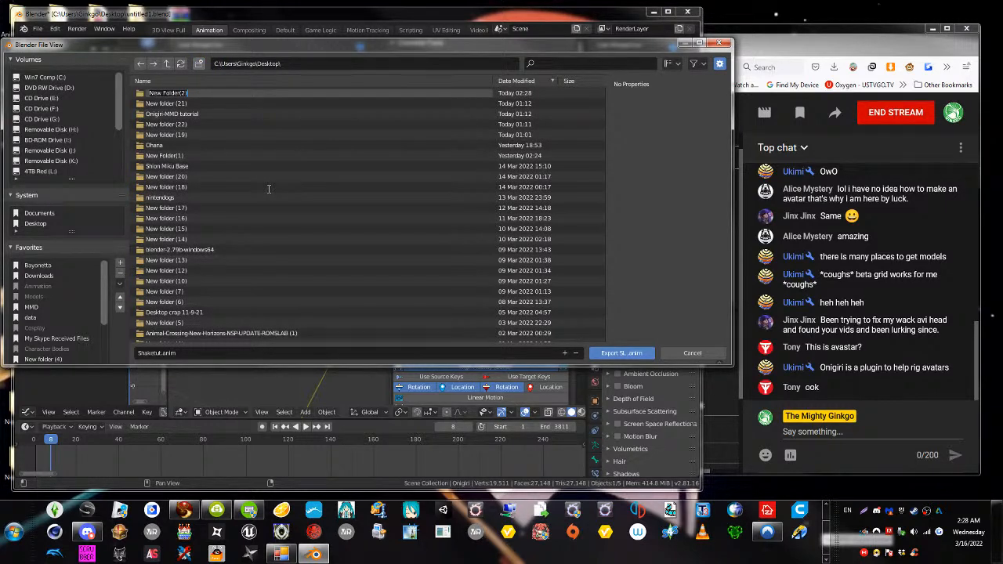
pyautogui.write('MMD tut')
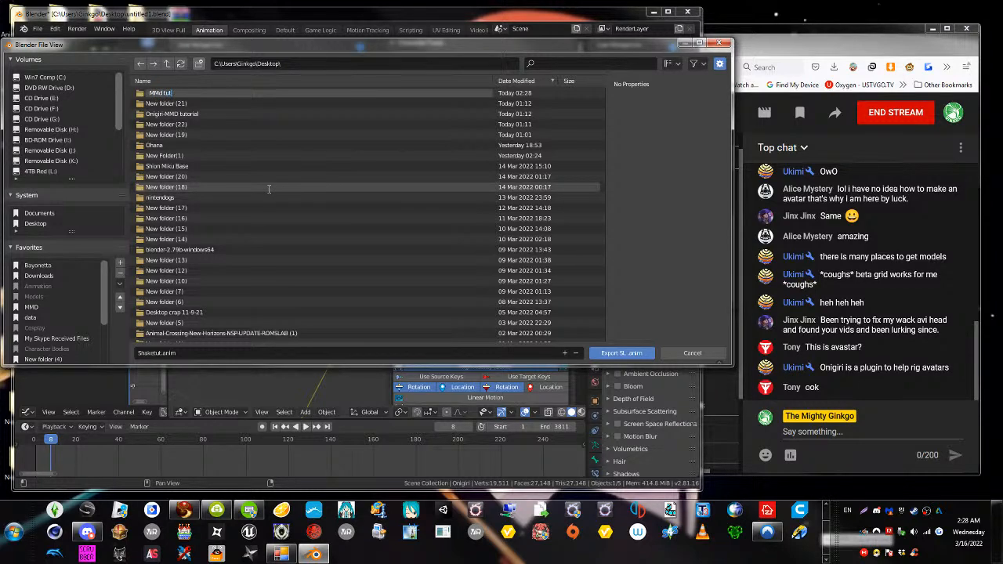
pyautogui.press('Return')
pyautogui.press('Escape')
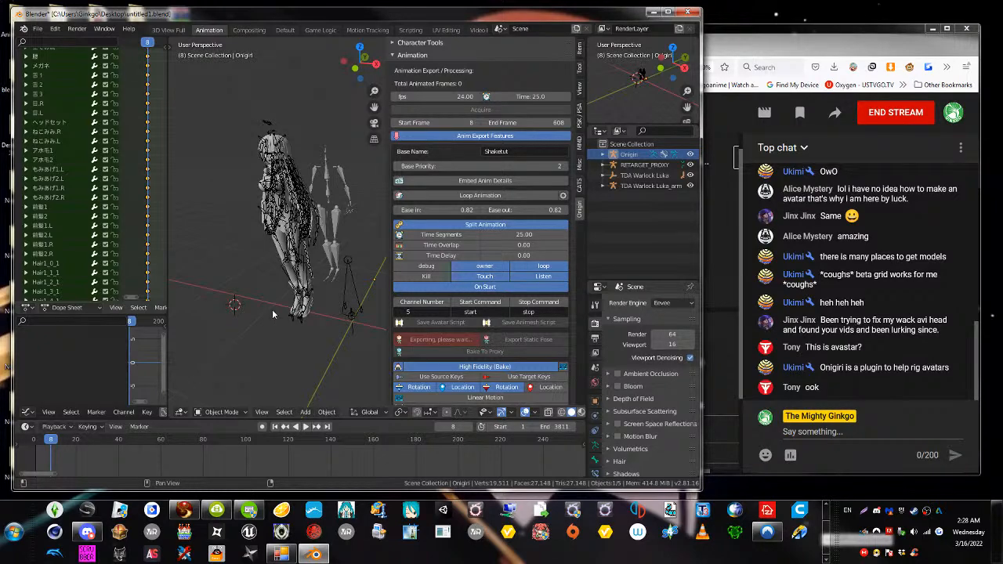
pyautogui.click(455, 351)
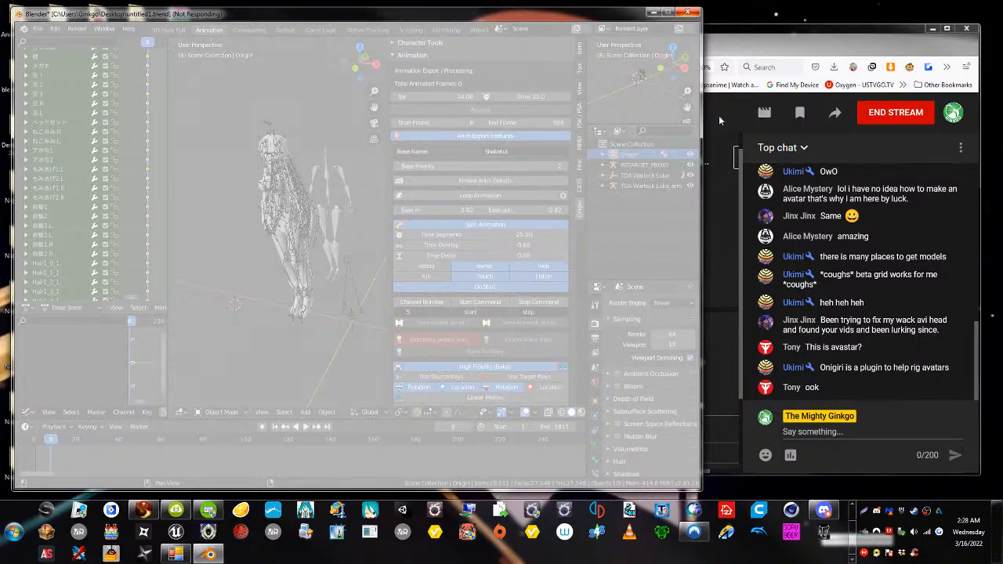
# Switch to Firestorm and bulk-upload Shaketut_001.anim and Shaketut_002.anim from the Desktop
pyautogui.click(651, 14)
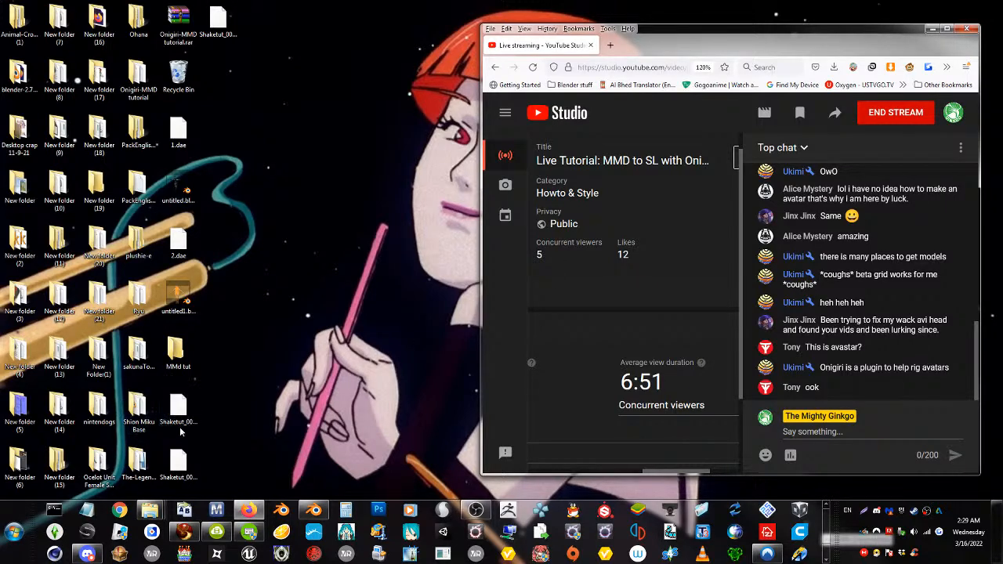
pyautogui.click(184, 532)
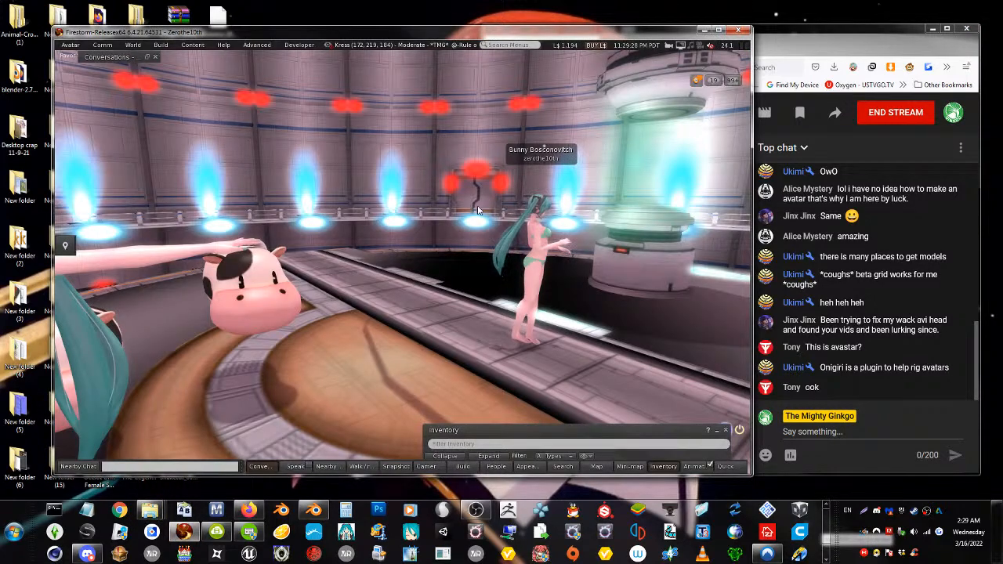
pyautogui.click(156, 46)
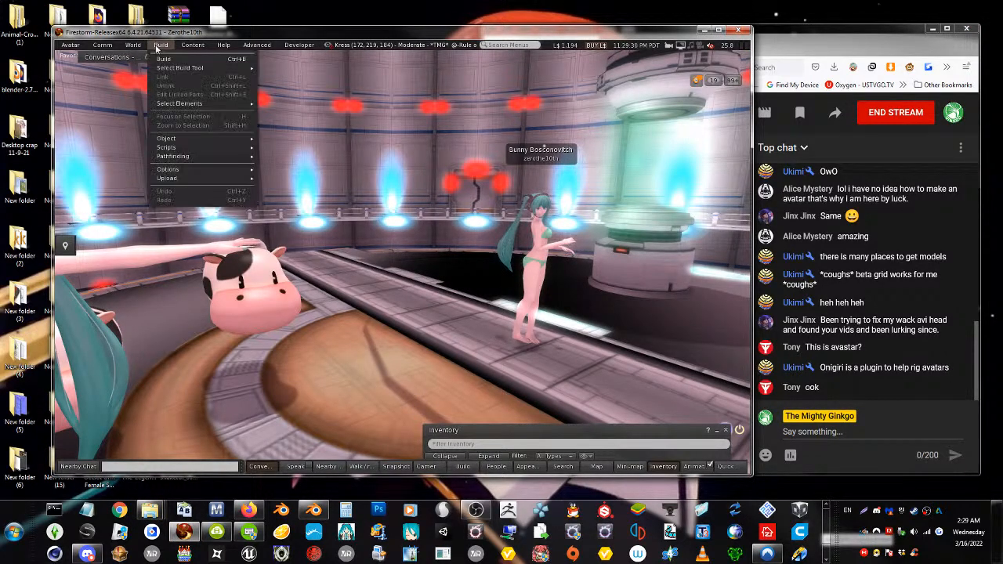
pyautogui.moveTo(184, 179)
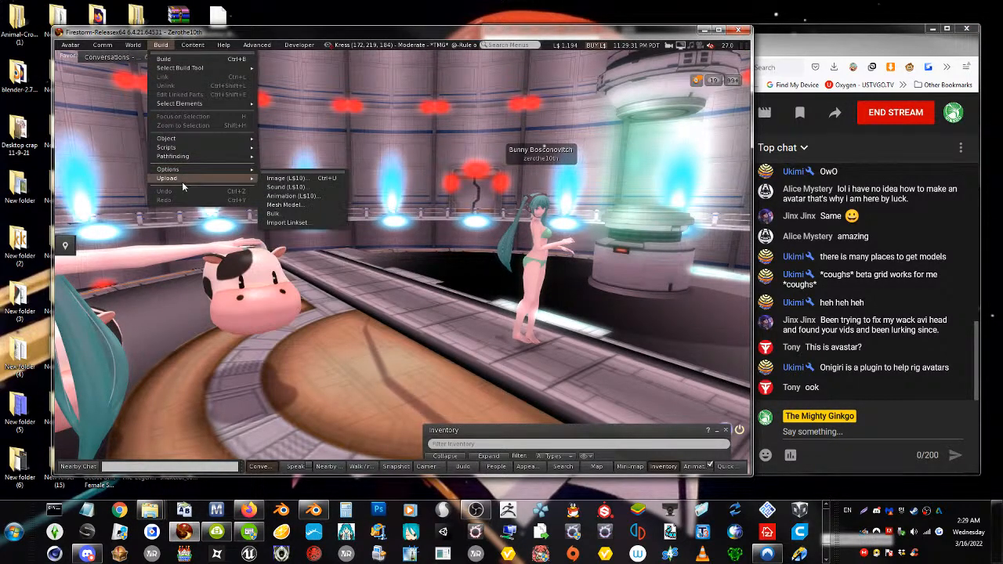
pyautogui.click(281, 215)
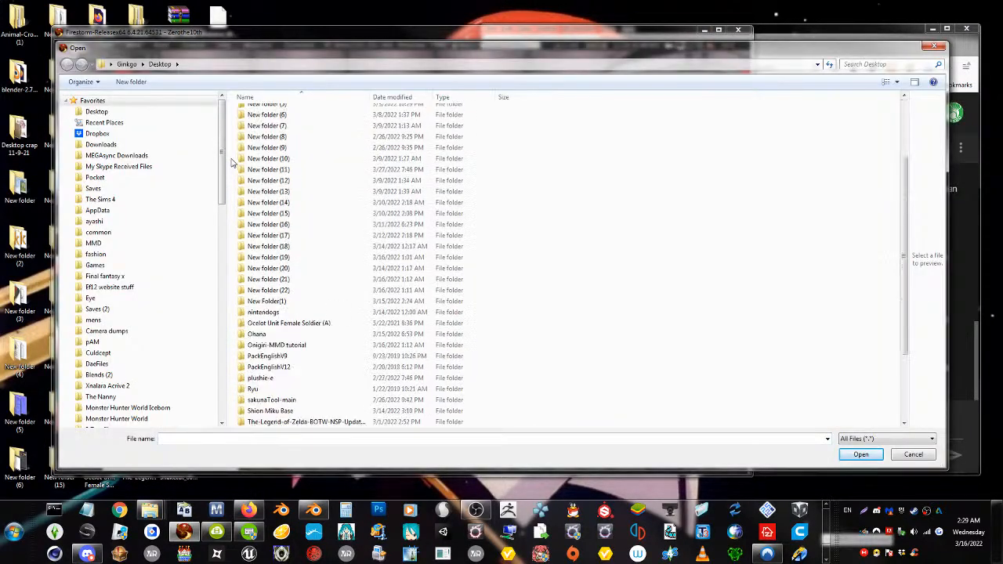
pyautogui.scroll(-3, 232, 162)
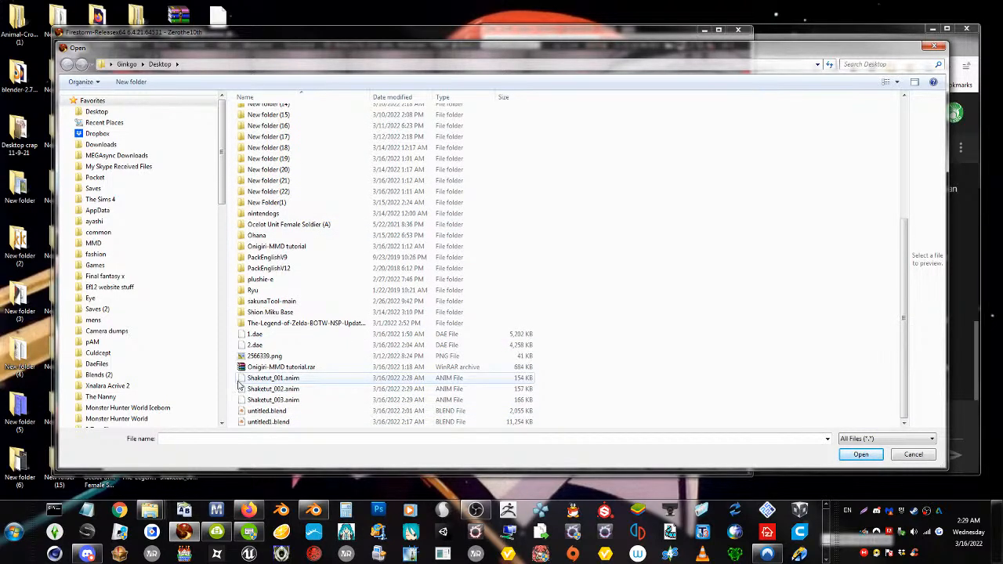
pyautogui.moveTo(232, 374); pyautogui.dragTo(268, 395)
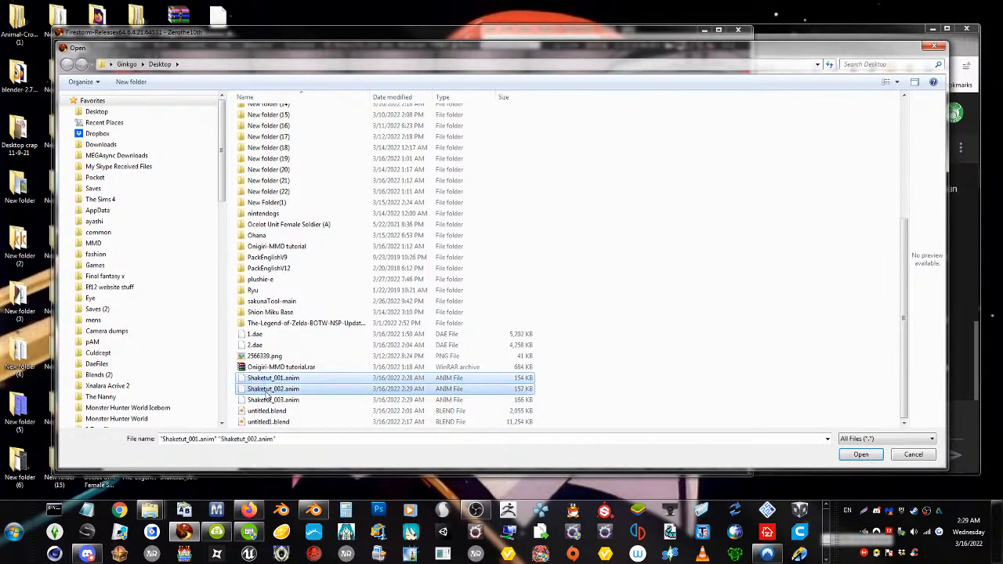
pyautogui.click(860, 455)
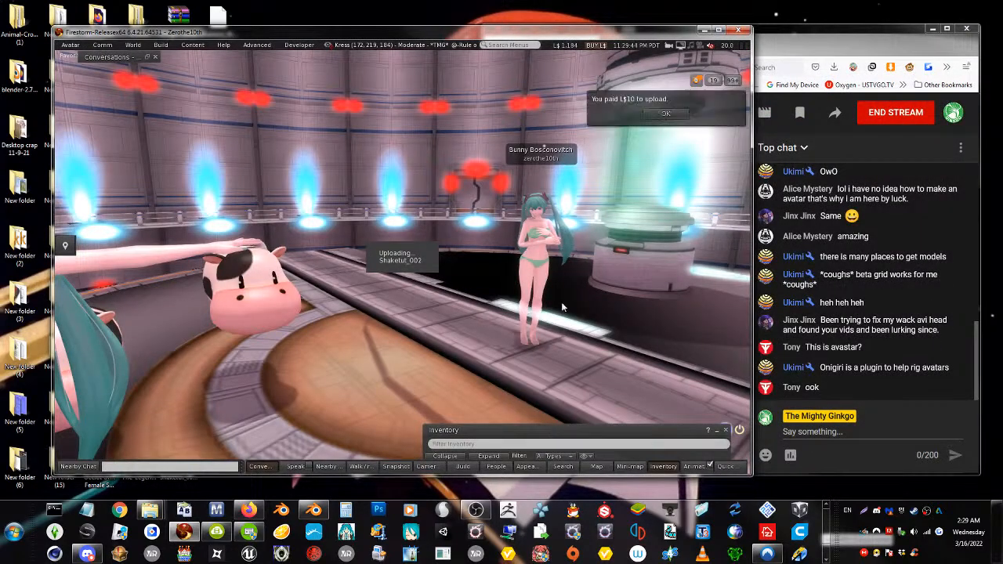
# Bring the avatar and the inventory into view and play the uploaded Shaketut_001 animation inworld
pyautogui.keyDown('alt'); pyautogui.moveTo(538, 247); pyautogui.dragTo(505, 230); pyautogui.keyUp('alt')
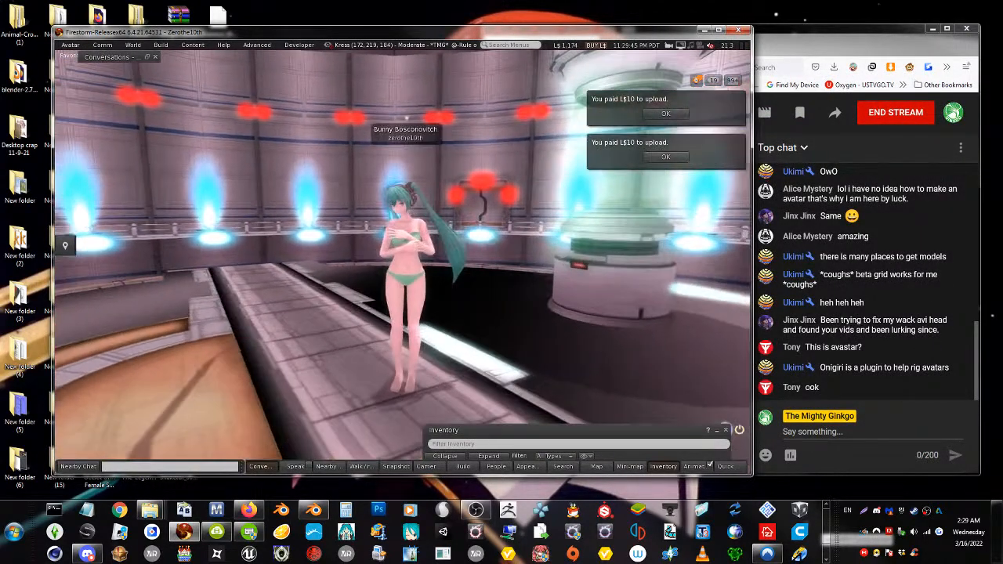
pyautogui.moveTo(481, 432); pyautogui.dragTo(549, 208)
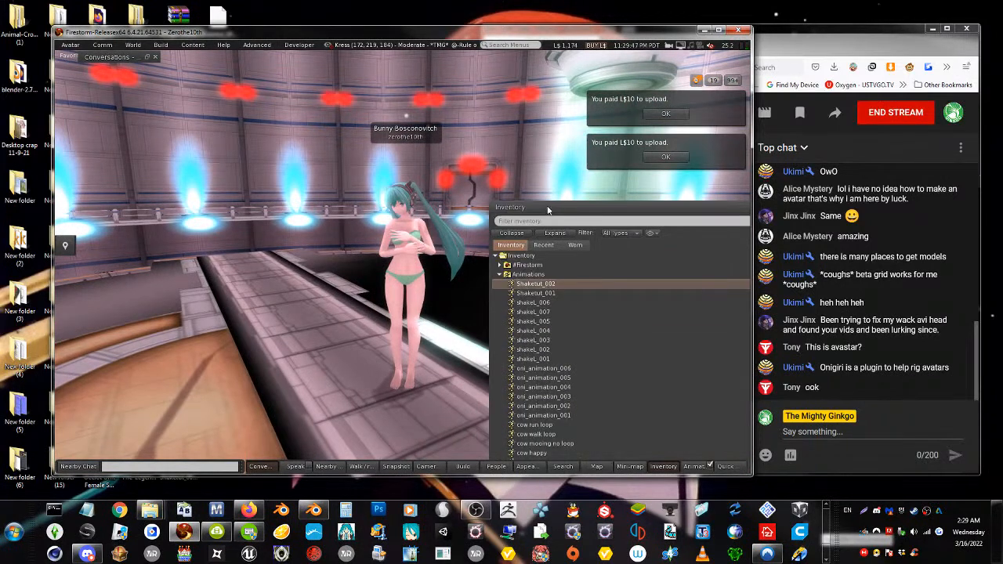
pyautogui.doubleClick(544, 290)
pyautogui.click(245, 119)
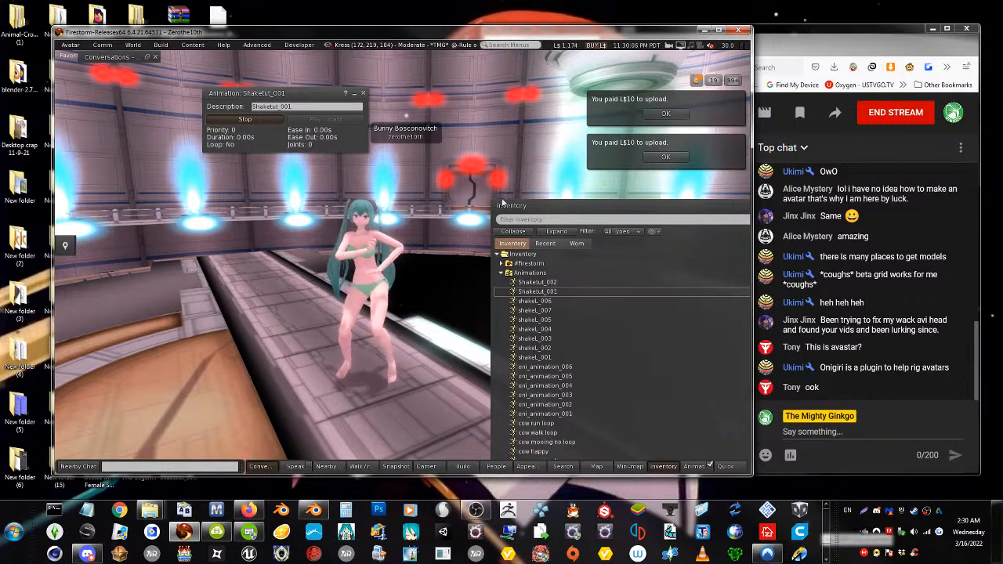
# Arrange the narrowed Firestorm viewer beside a widened live stream browser window, with the inventory minimized
pyautogui.moveTo(538, 211); pyautogui.dragTo(571, 186)
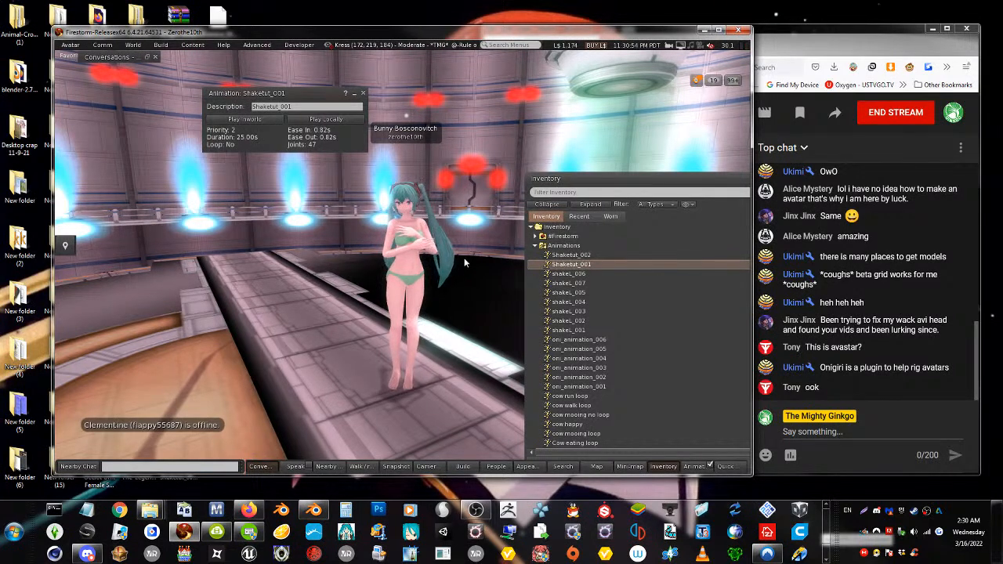
pyautogui.moveTo(753, 121); pyautogui.dragTo(519, 141)
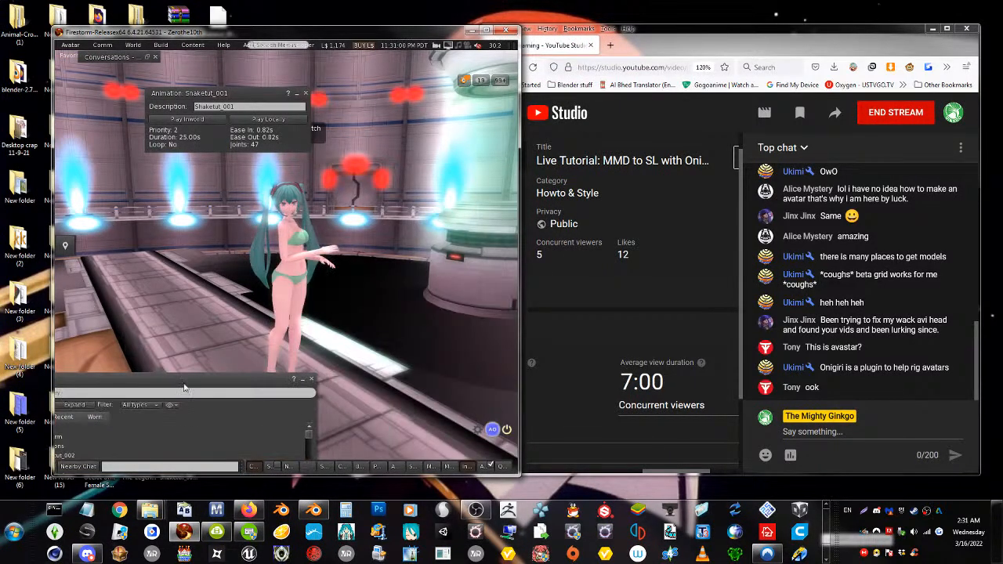
pyautogui.click(302, 380)
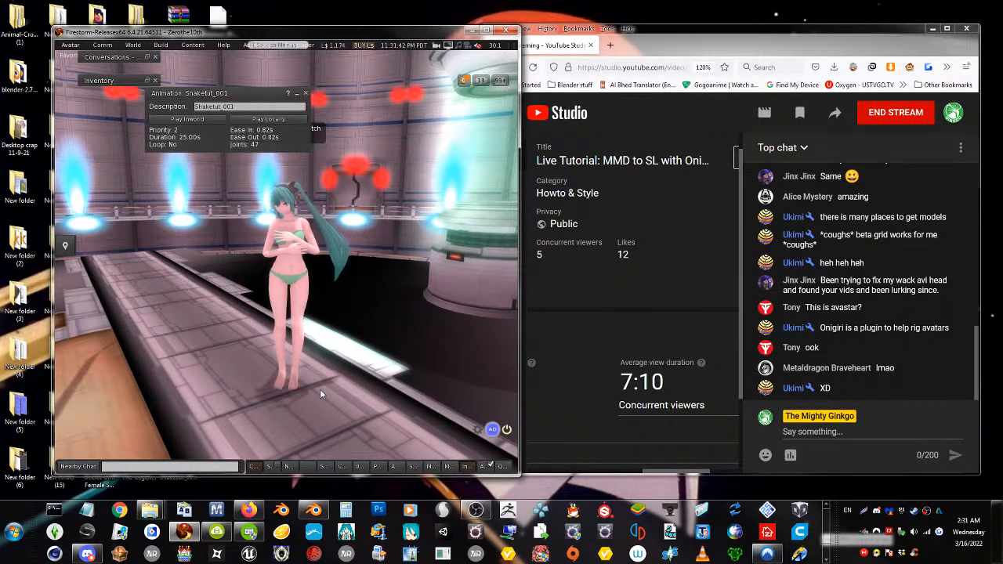
pyautogui.click(549, 300)
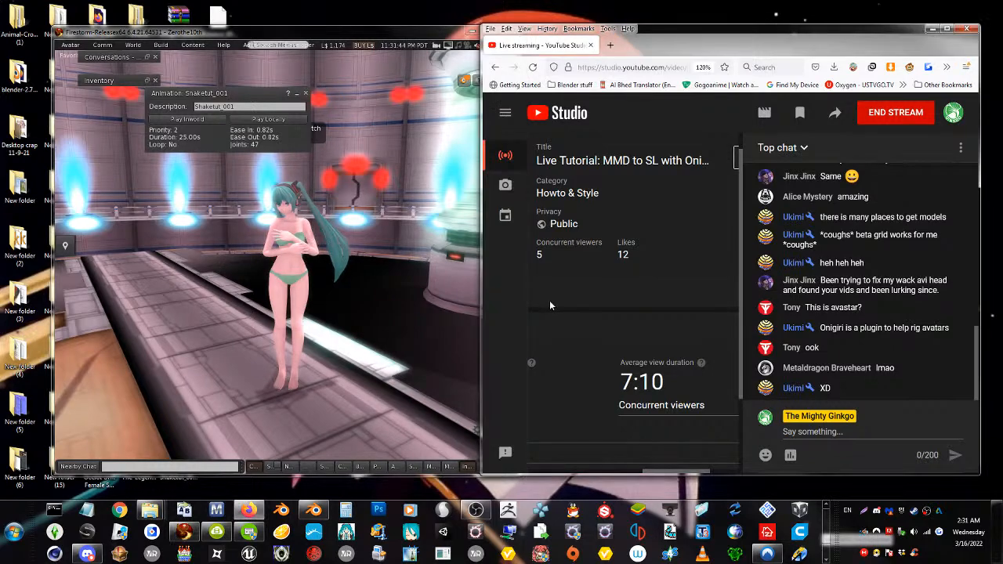
pyautogui.moveTo(480, 290); pyautogui.dragTo(420, 308)
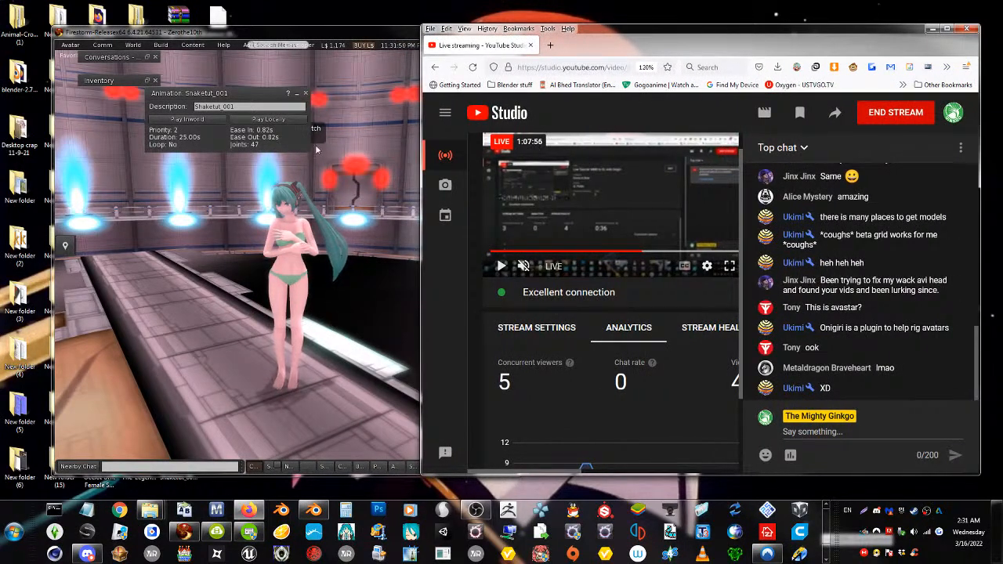
pyautogui.moveTo(300, 35); pyautogui.dragTo(254, 35)
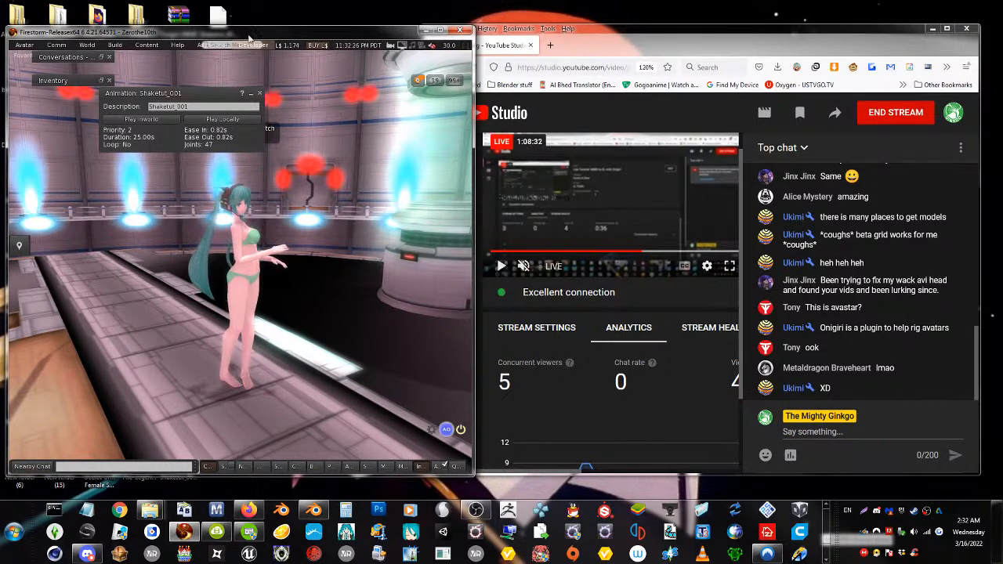
pyautogui.scroll(-5, 202, 429)
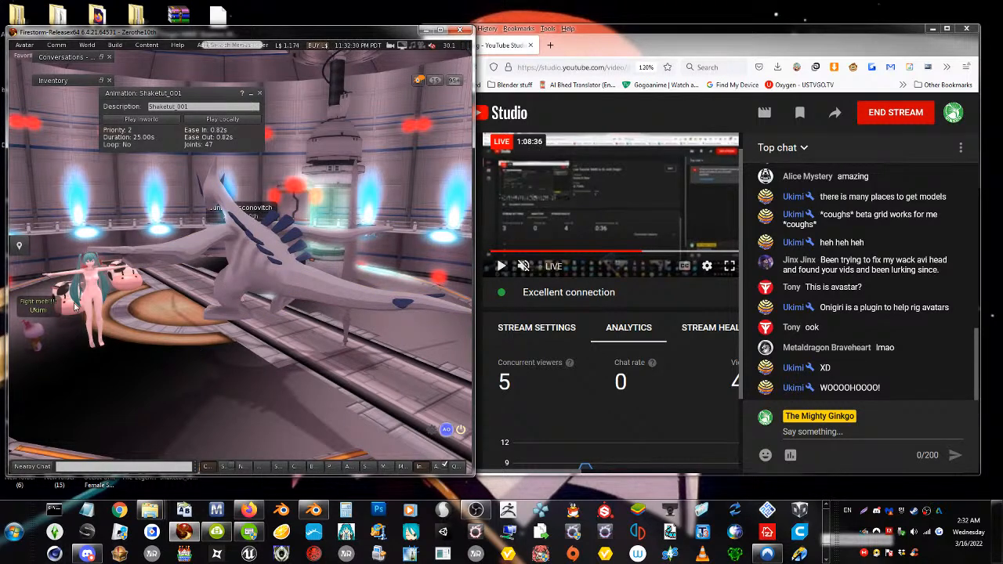
pyautogui.rightClick(122, 286)
pyautogui.click(202, 373)
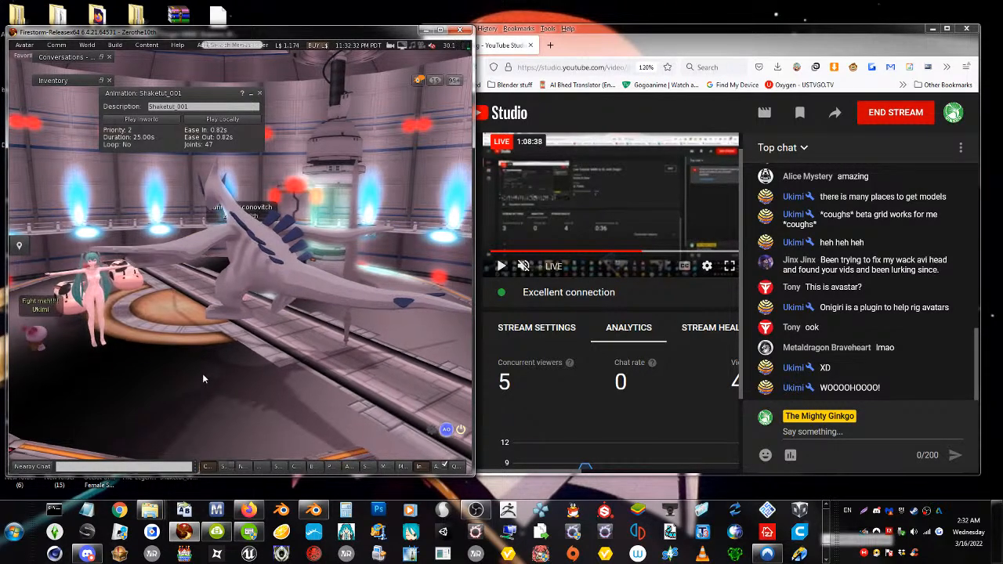
pyautogui.scroll(3, 202, 373)
pyautogui.scroll(-2, 202, 373)
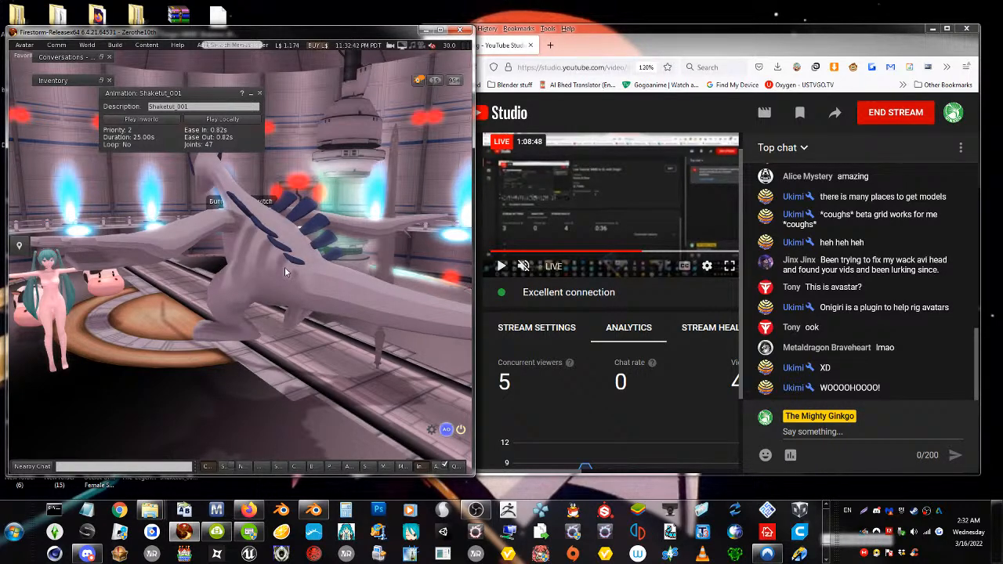
pyautogui.moveTo(443, 53)
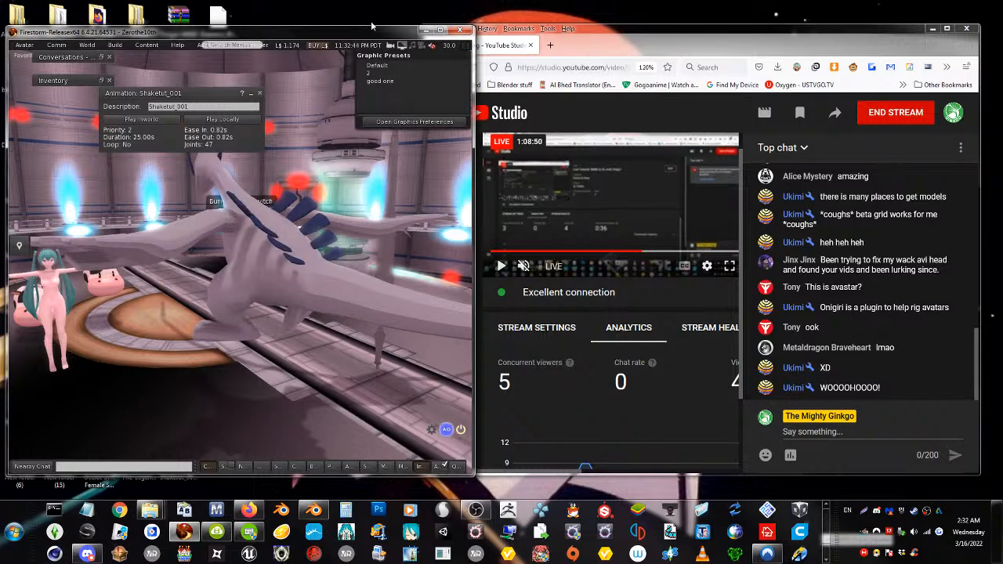
# Raise the Firestorm window slightly and frame the avatar up close to examine the playing Shaketut_001 animation
pyautogui.moveTo(364, 29); pyautogui.dragTo(364, 15)
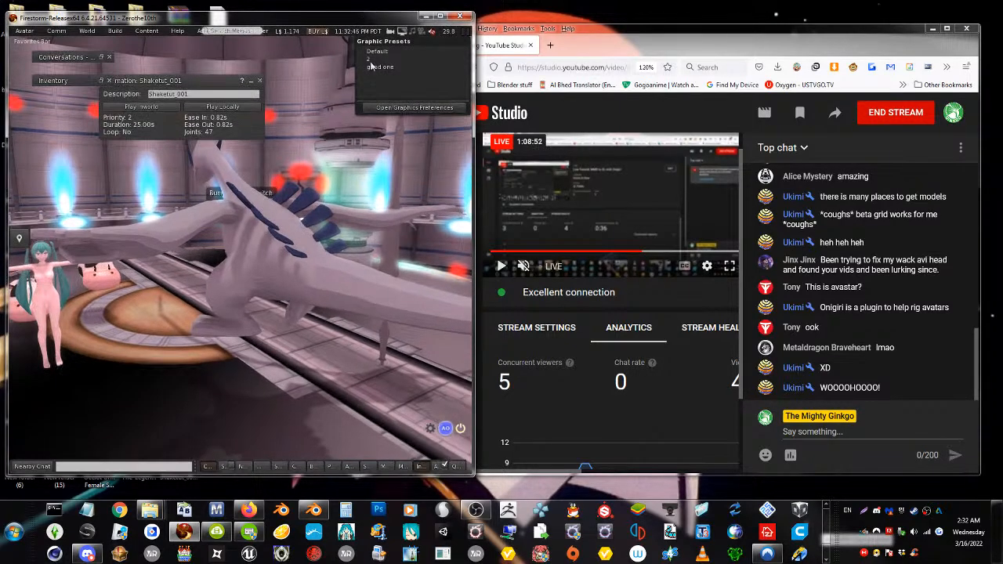
pyautogui.scroll(10, 271, 239)
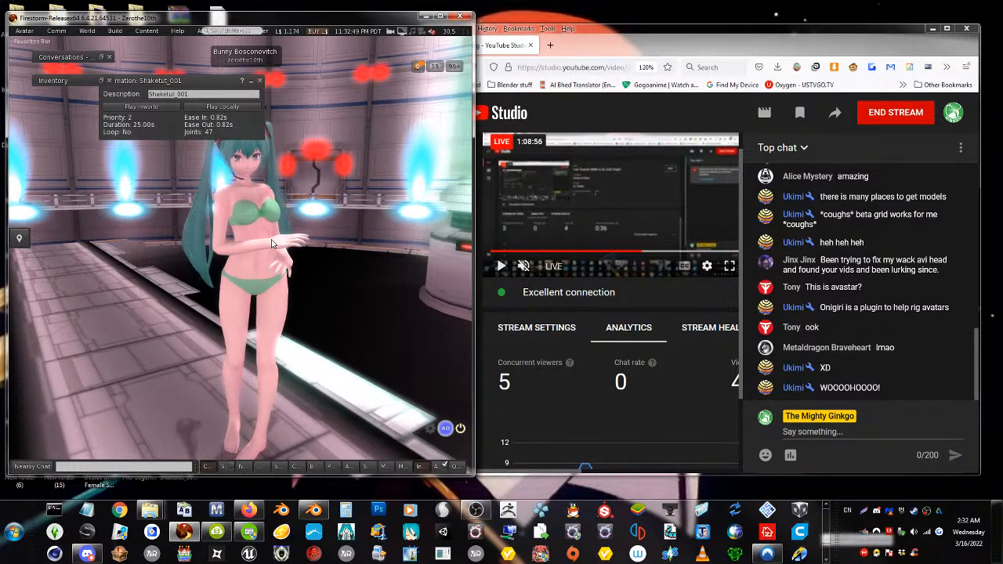
pyautogui.scroll(3, 271, 243)
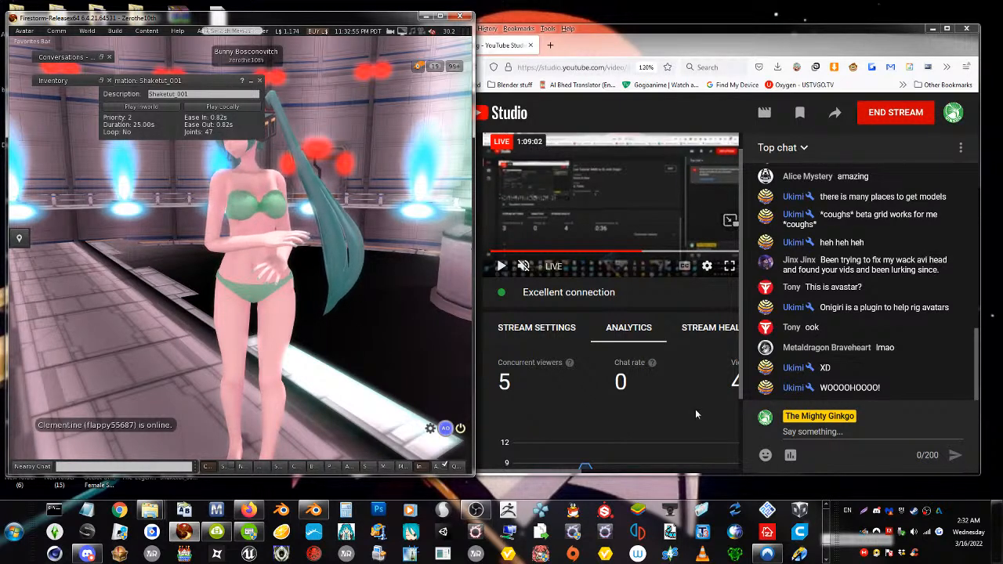
# Switch to the YouTube Studio browser window, check the stream analytics and open the prompt for ending the live stream
pyautogui.click(710, 426)
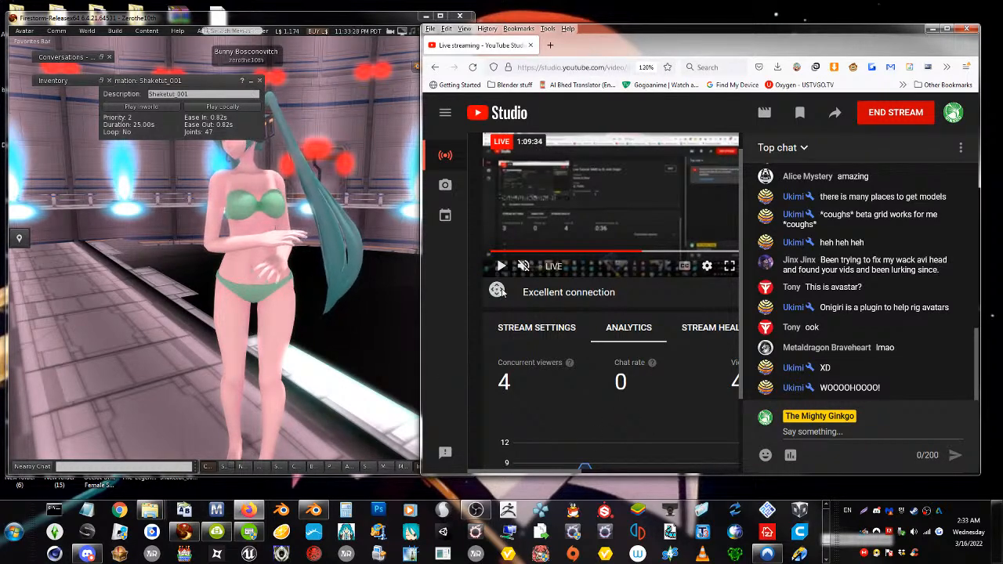
pyautogui.hscroll(5, 580, 290)
pyautogui.hscroll(-1, 546, 302)
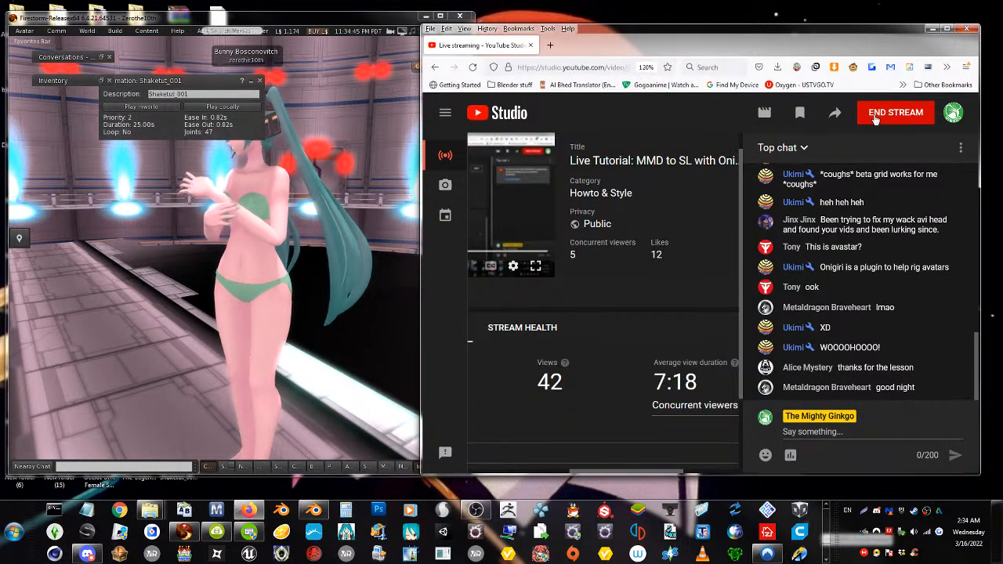
pyautogui.click(872, 114)
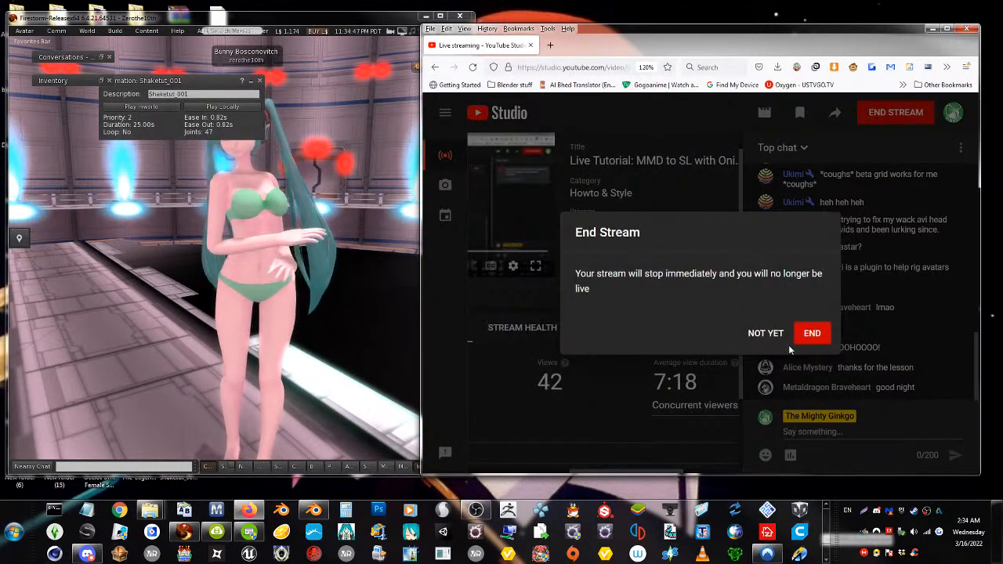